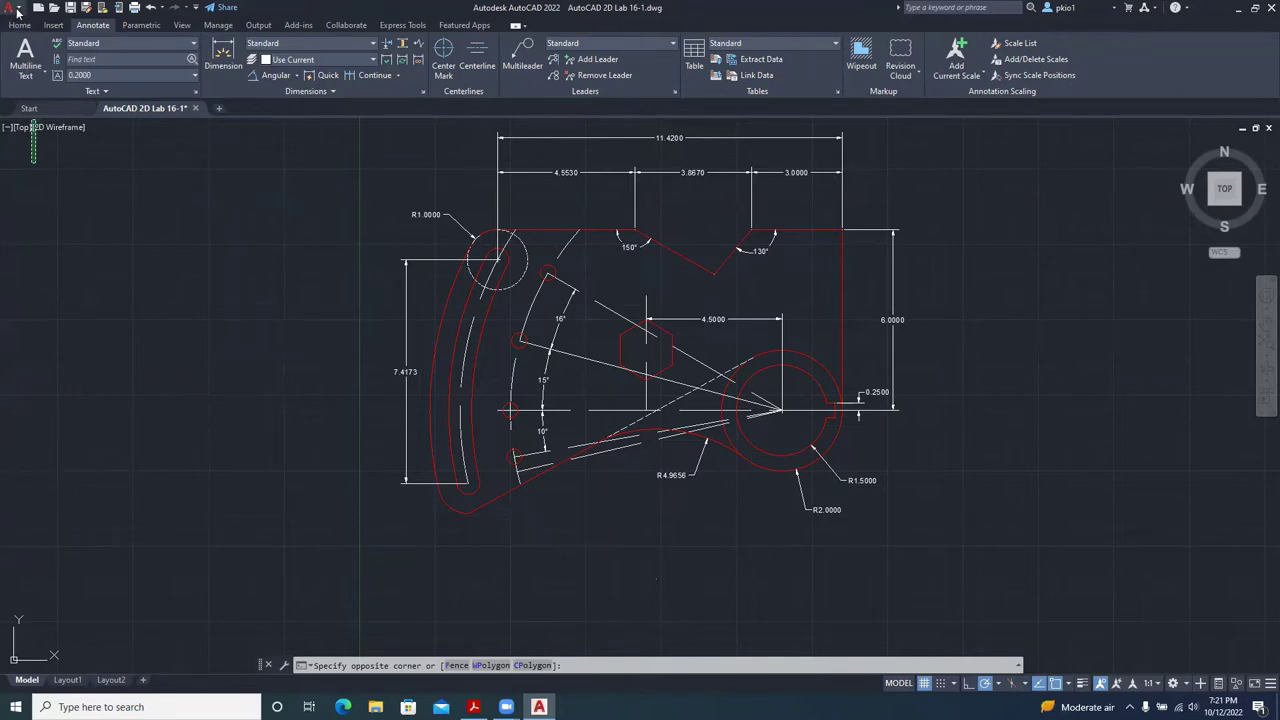
Create a new drawing from the acad template.
{"action": "left_click", "coordinate": [17, 12]}
{"action": "left_click", "coordinate": [89, 149]}
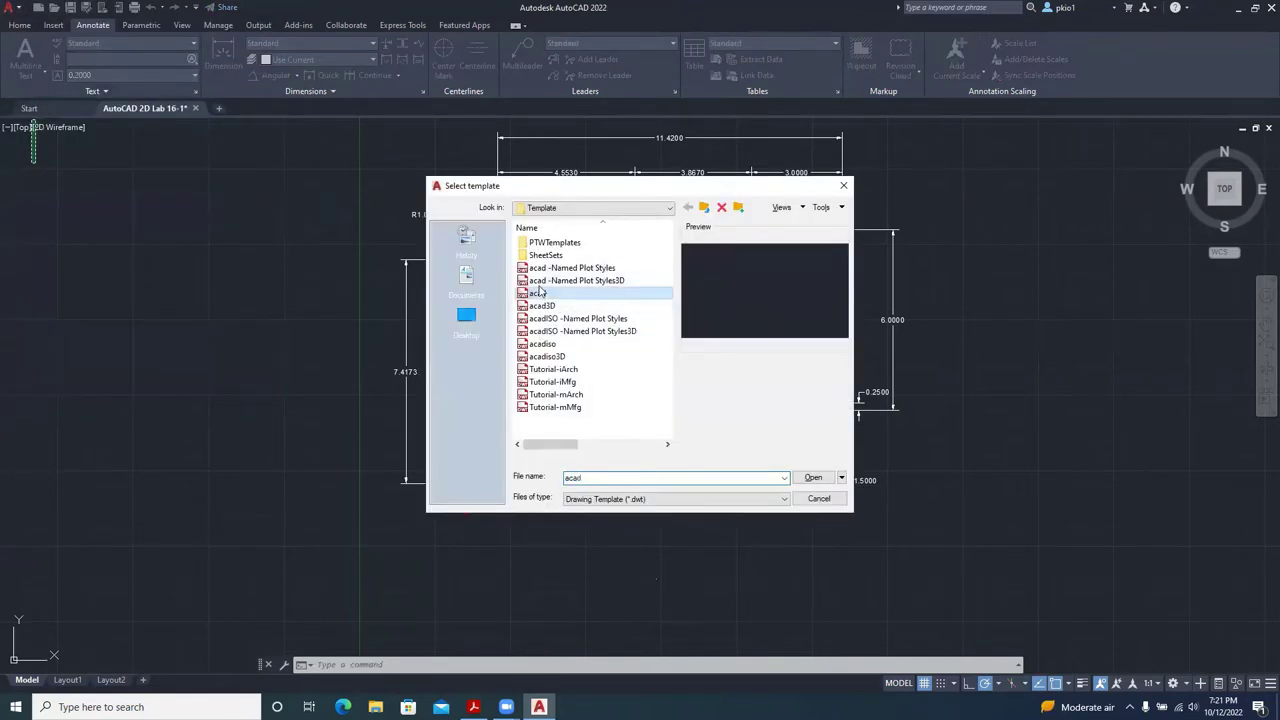
{"action": "left_click", "coordinate": [813, 478]}
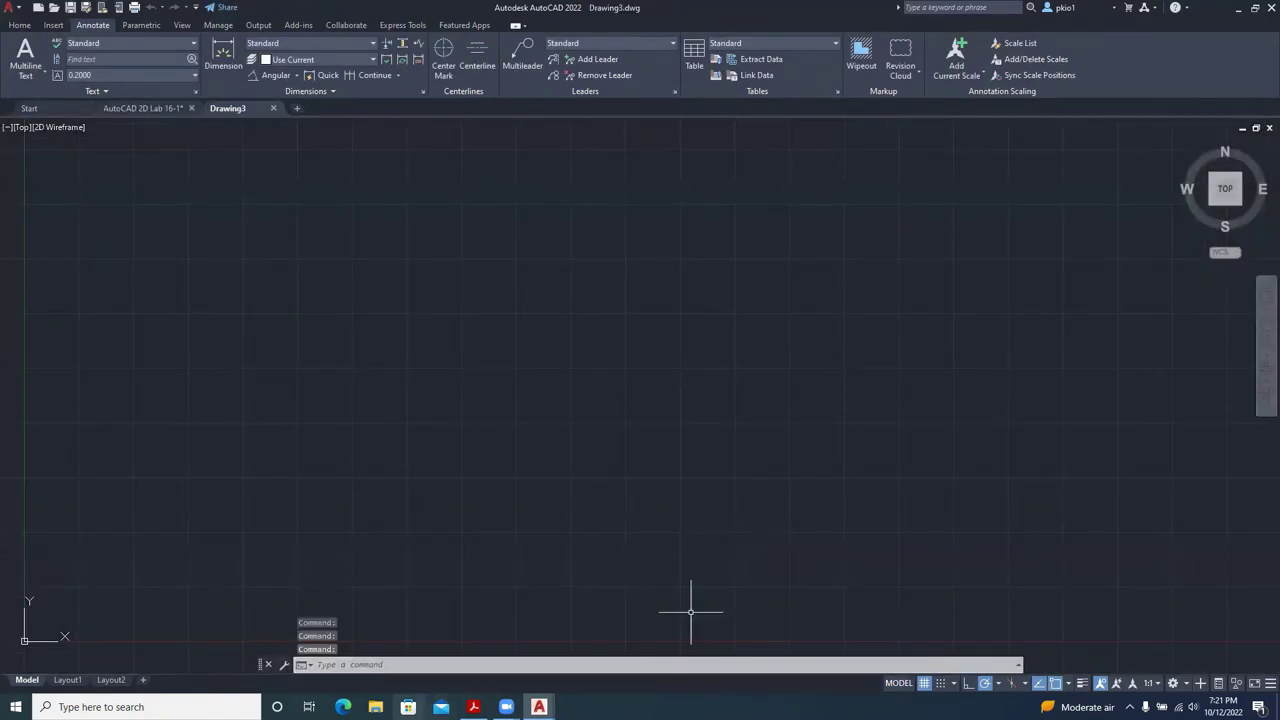
Switch to the textbook PDF in Acrobat and copy the drawing name "AutoCAD 2D Lab 16-1" from the Lab Exercise 16-1 table.
{"action": "key", "text": "alt+Tab"}
{"action": "scroll", "coordinate": [504, 502], "scroll_direction": "up", "scroll_amount": 10}
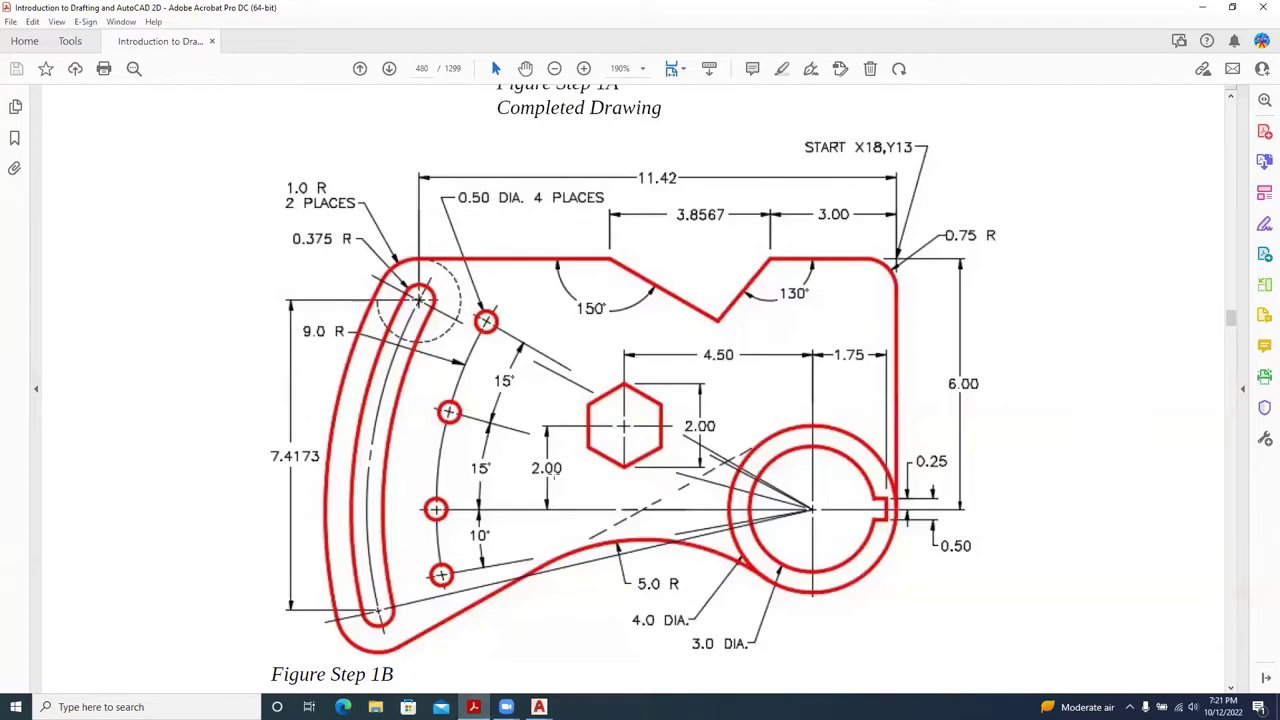
{"action": "scroll", "coordinate": [525, 465], "scroll_direction": "up", "scroll_amount": 9}
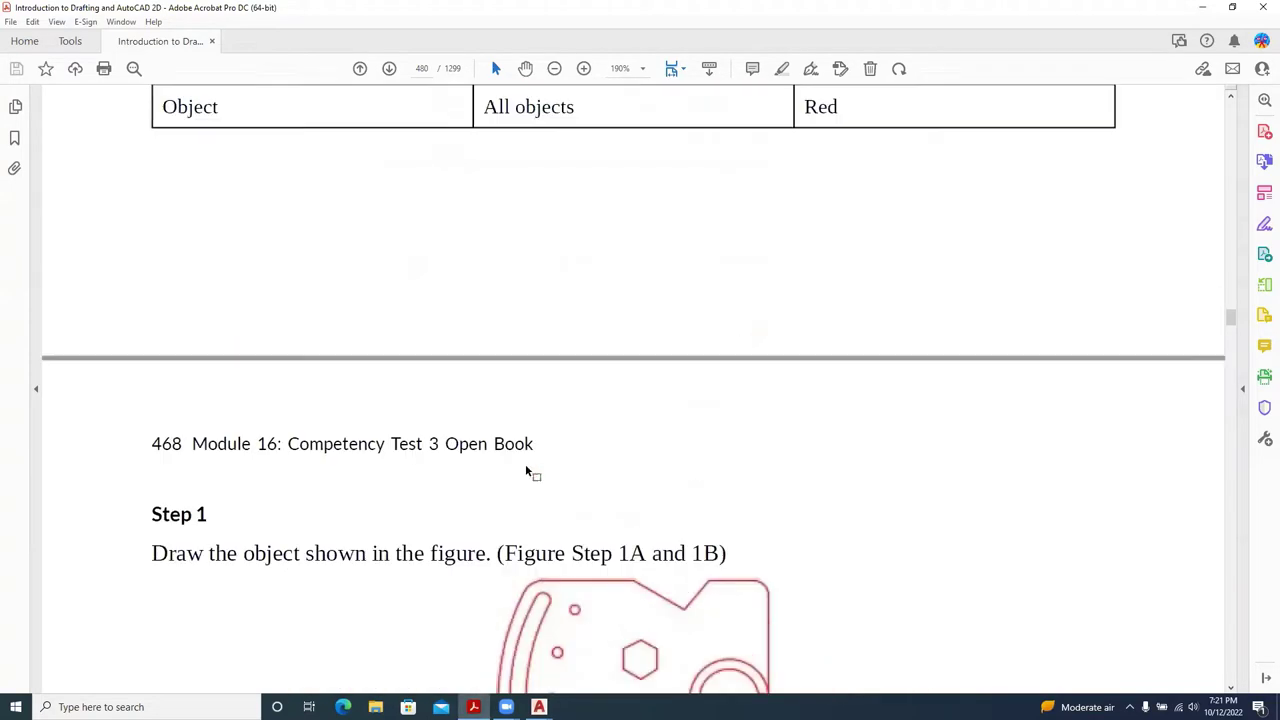
{"action": "scroll", "coordinate": [525, 463], "scroll_direction": "down", "scroll_amount": 1}
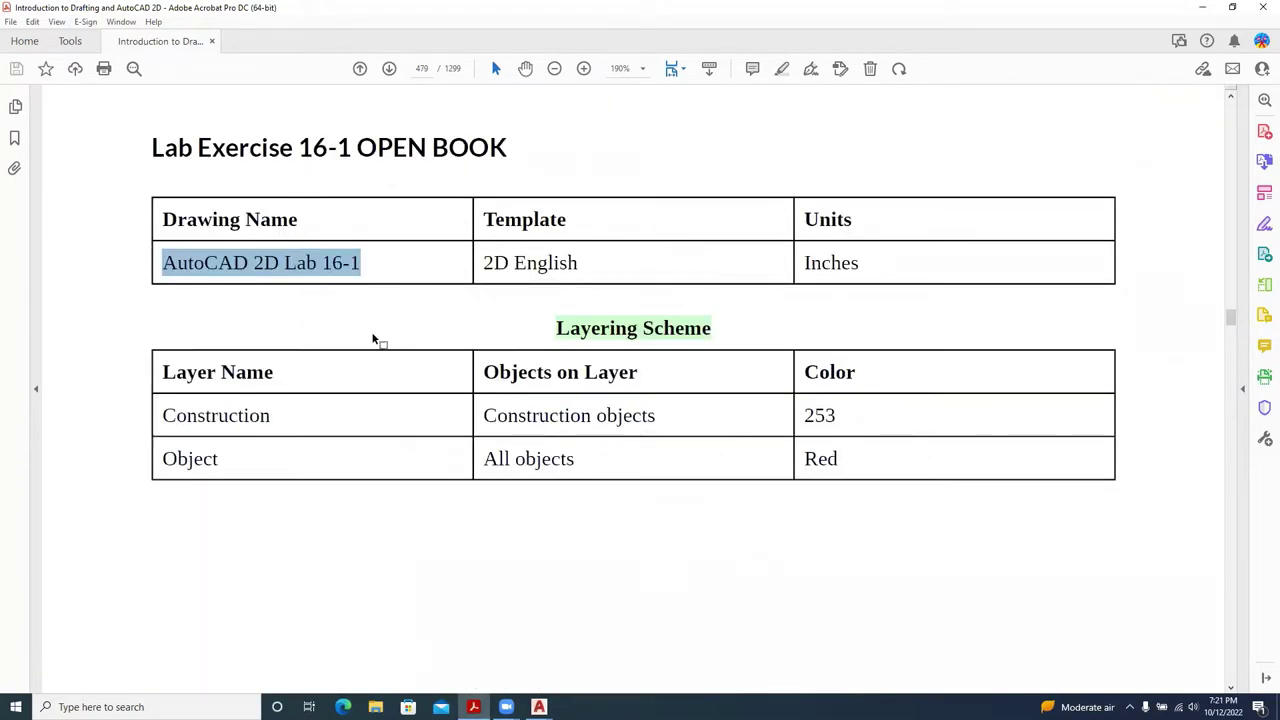
{"action": "double_click", "coordinate": [325, 268]}
{"action": "left_click_drag", "start_coordinate": [361, 264], "coordinate": [182, 272]}
{"action": "key", "text": "ctrl+c"}
{"action": "scroll", "coordinate": [318, 497], "scroll_direction": "down", "scroll_amount": 5}
{"action": "scroll", "coordinate": [318, 497], "scroll_direction": "down", "scroll_amount": 2}
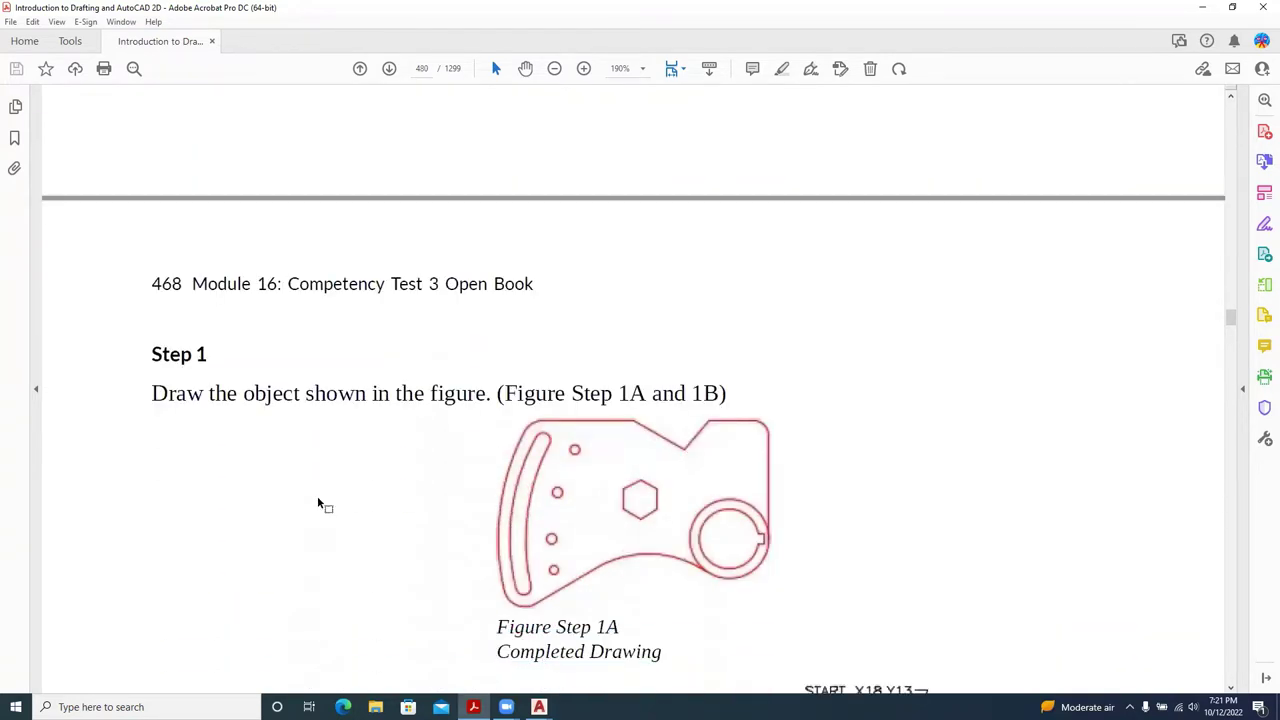
Return to the new drawing in AutoCAD and close the already completed AutoCAD 2D Lab 16-1 drawing, saving its changes.
{"action": "mouse_move", "coordinate": [539, 707]}
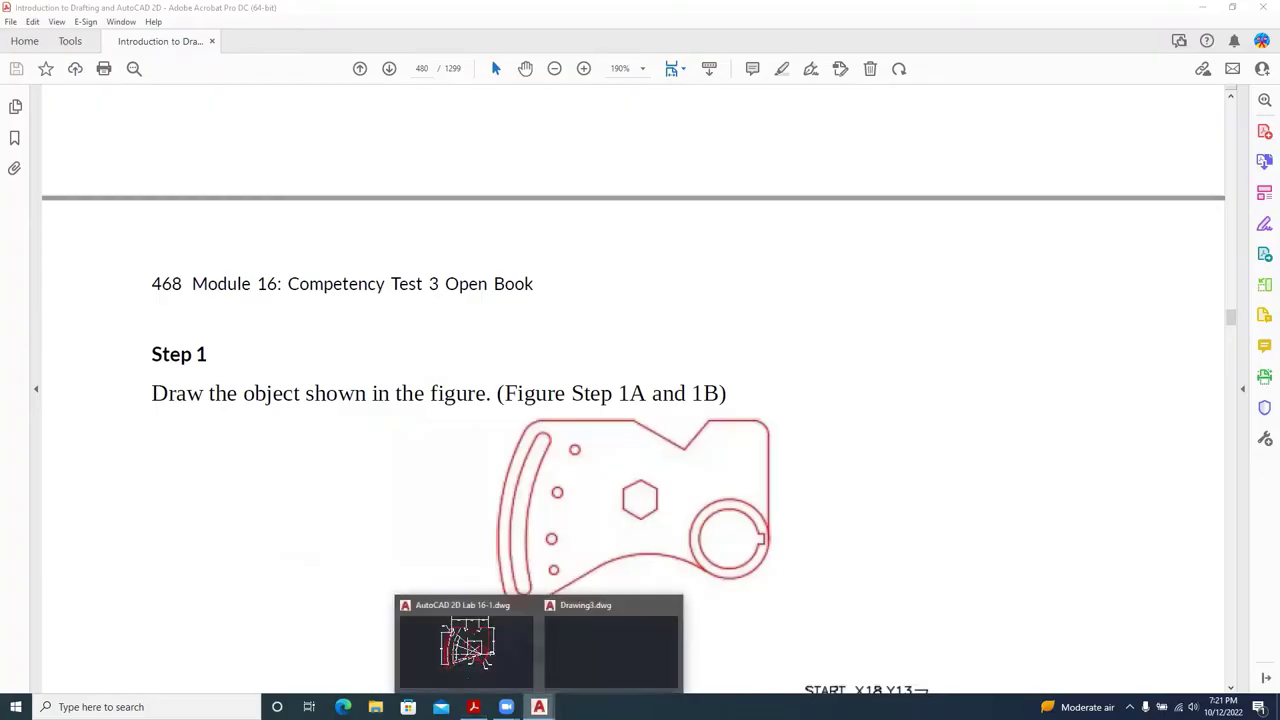
{"action": "left_click", "coordinate": [608, 645]}
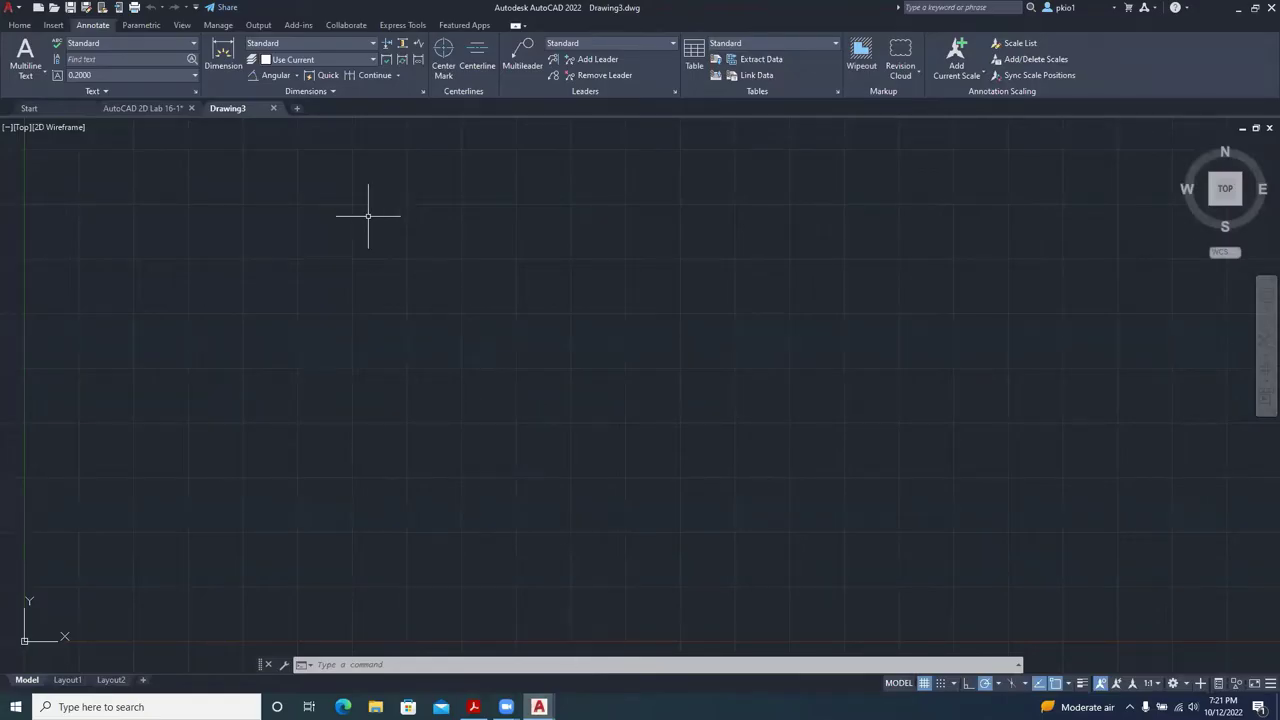
{"action": "left_click", "coordinate": [191, 108]}
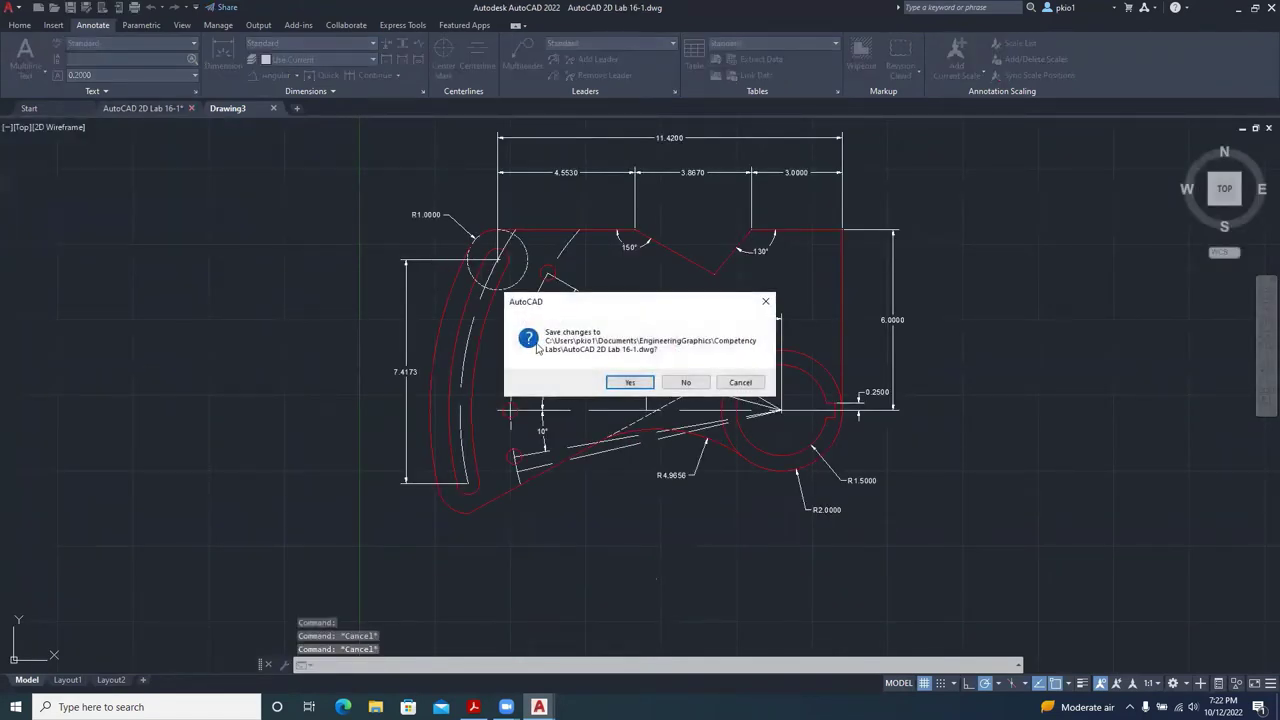
{"action": "left_click", "coordinate": [629, 382]}
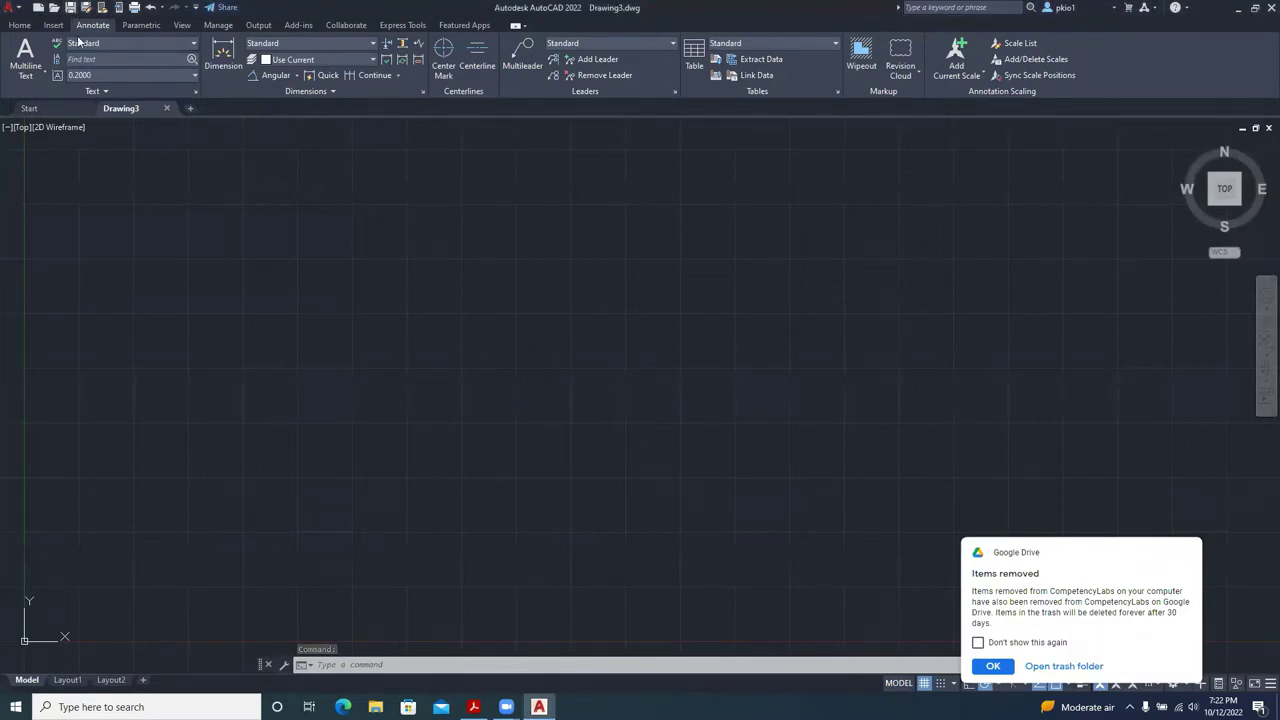
Save the new drawing in the EngineeringGraphics folder under the copied name "AutoCAD 2D Lab 16-1".
{"action": "left_click", "coordinate": [71, 10]}
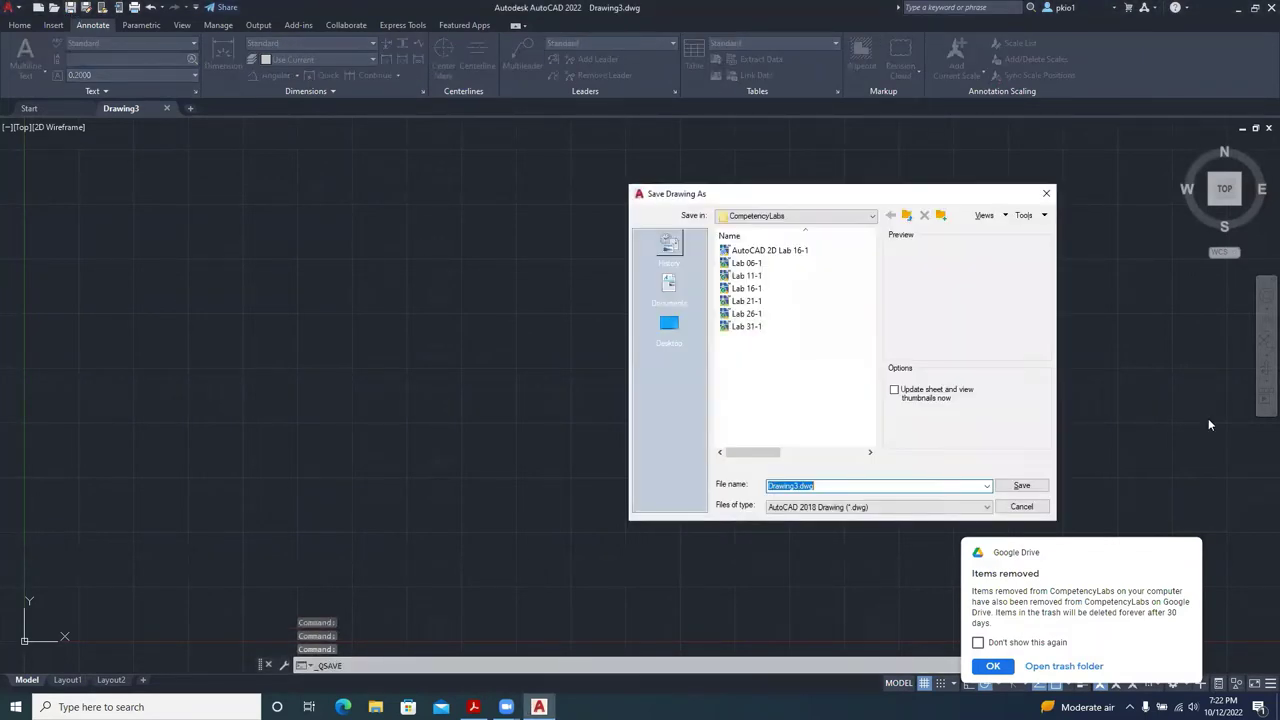
{"action": "left_click", "coordinate": [1182, 554]}
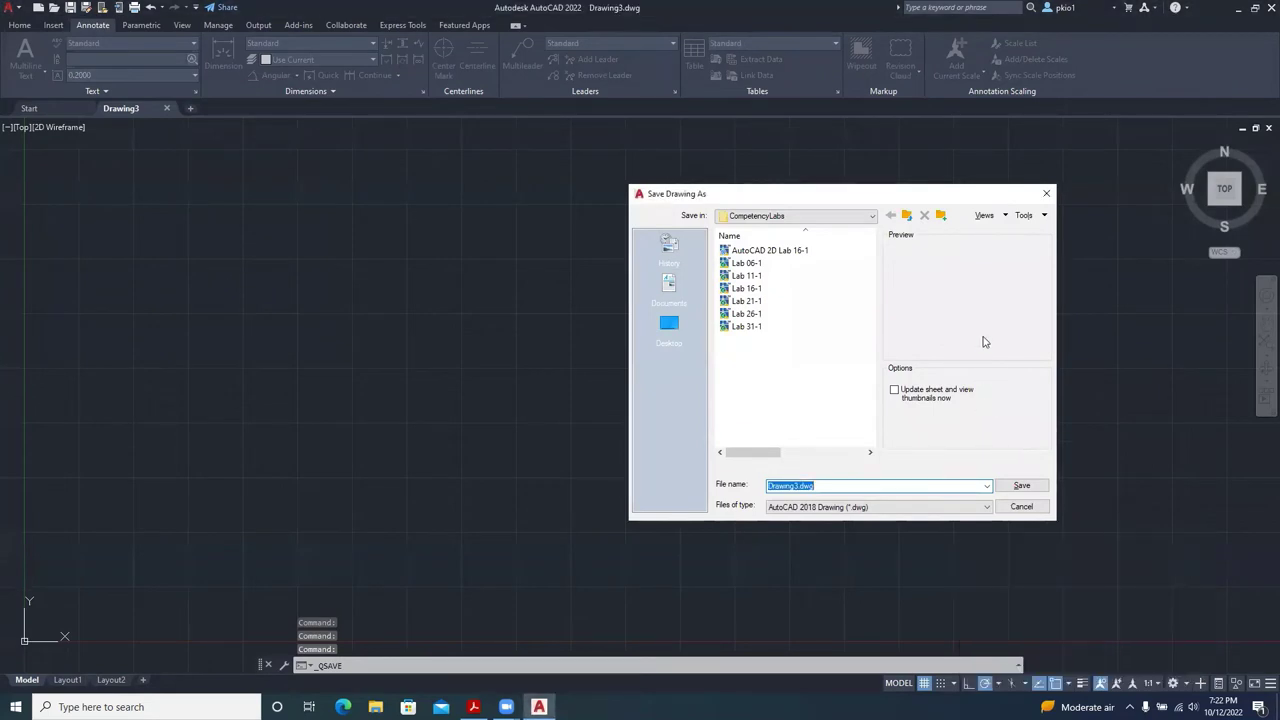
{"action": "left_click", "coordinate": [906, 215]}
{"action": "double_click", "coordinate": [792, 486]}
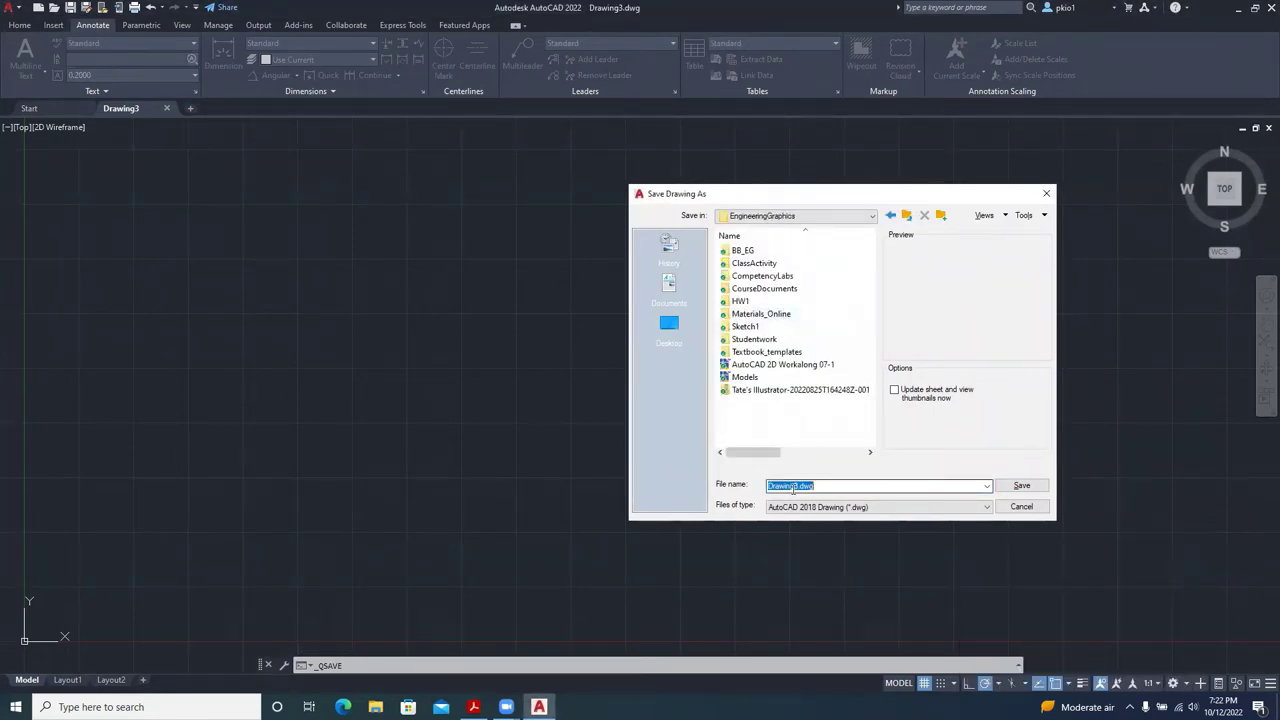
{"action": "key", "text": "ctrl+v"}
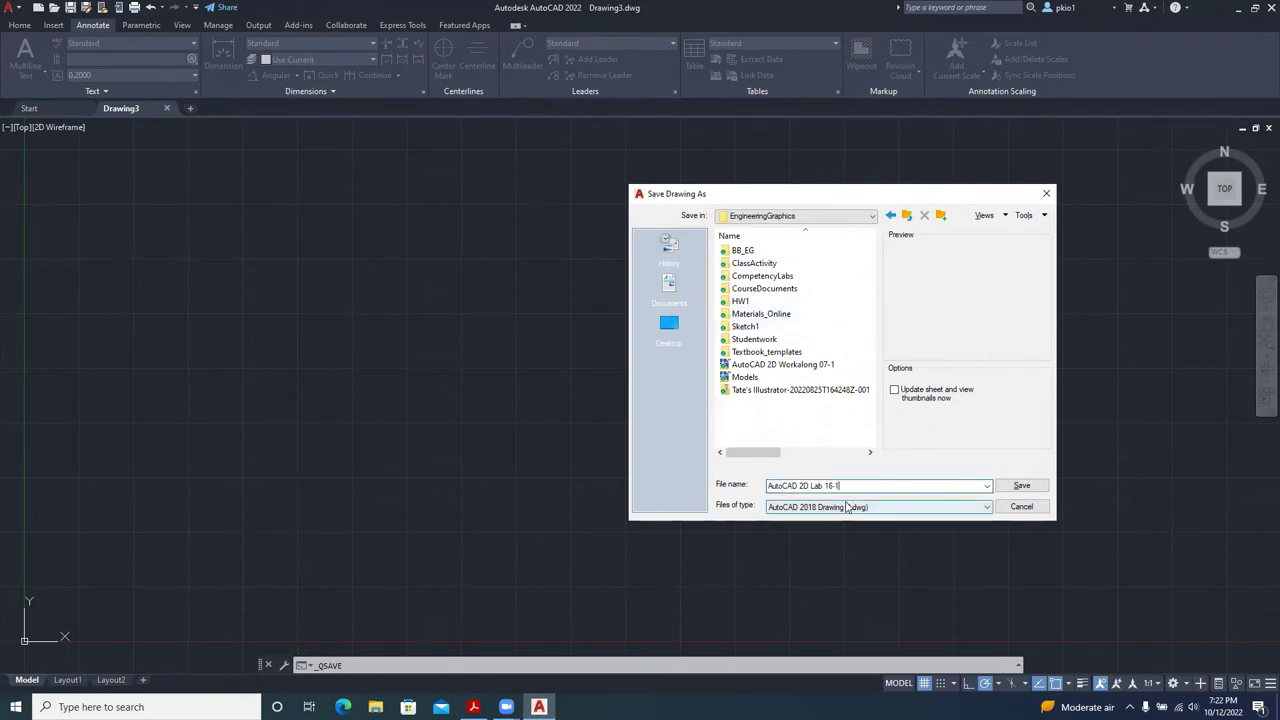
{"action": "left_click", "coordinate": [1021, 486]}
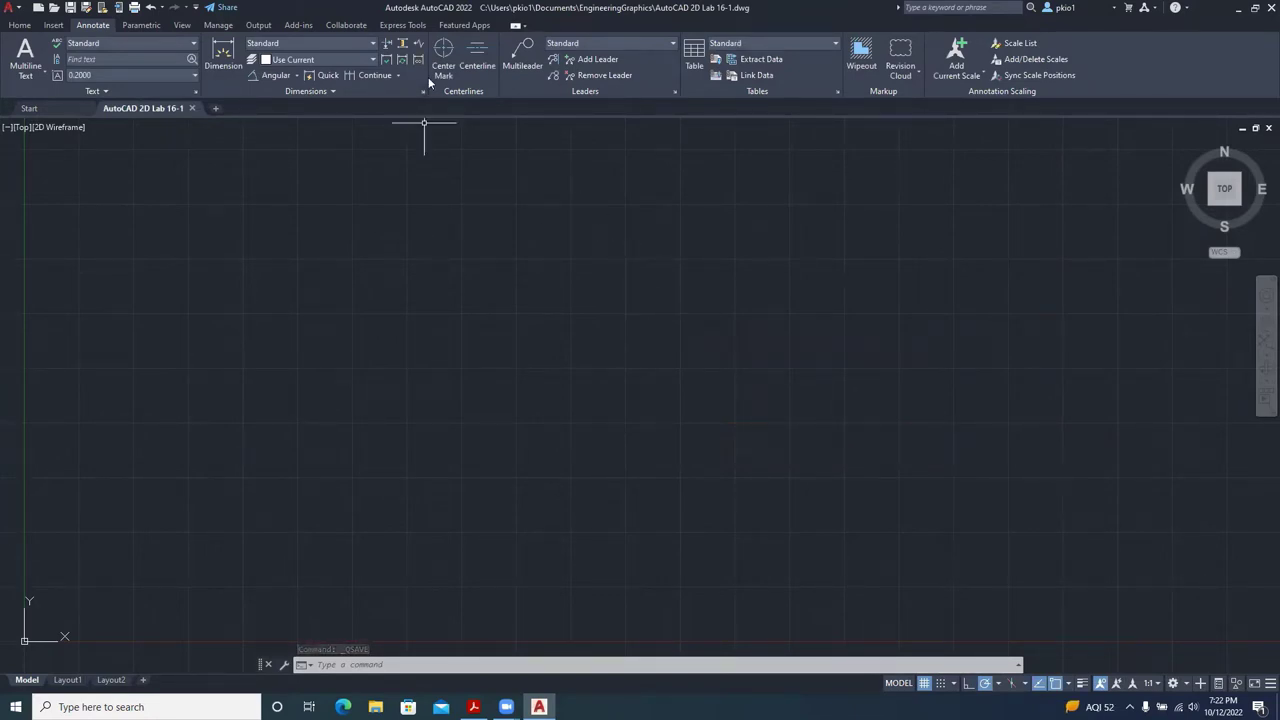
Add two new layers to the drawing in the Layer Properties Manager.
{"action": "left_click", "coordinate": [19, 25]}
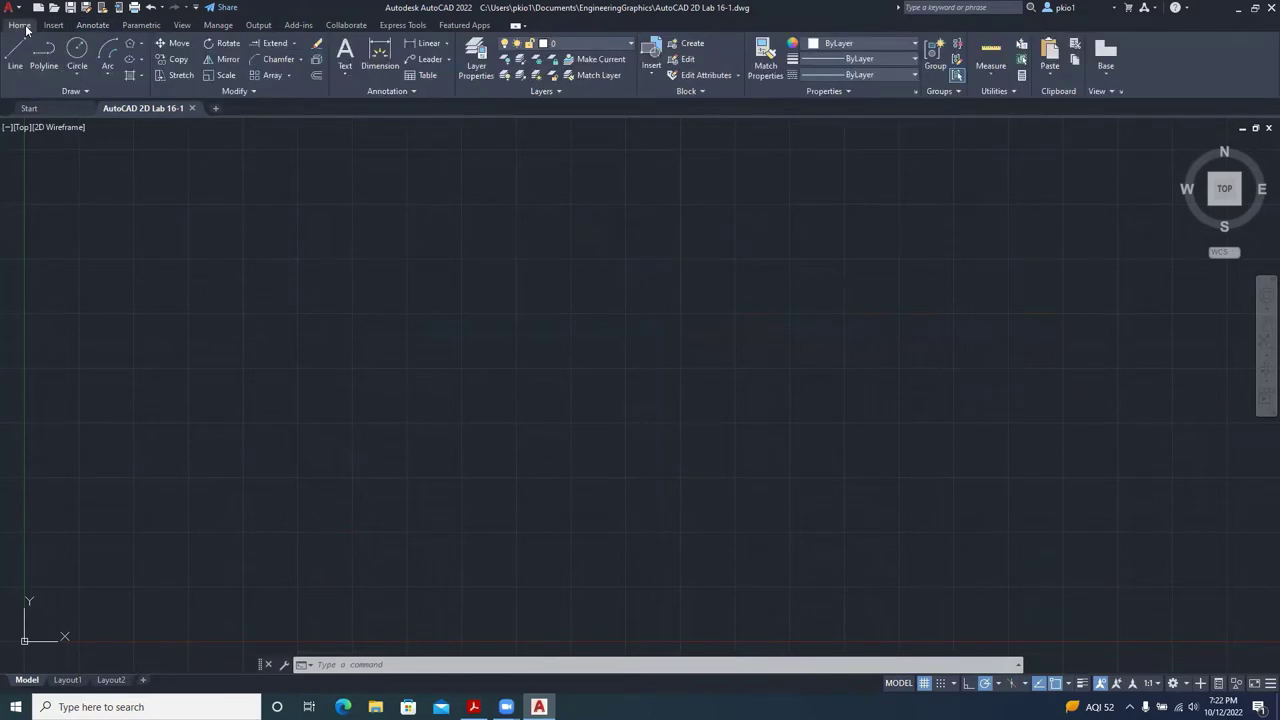
{"action": "left_click", "coordinate": [476, 62]}
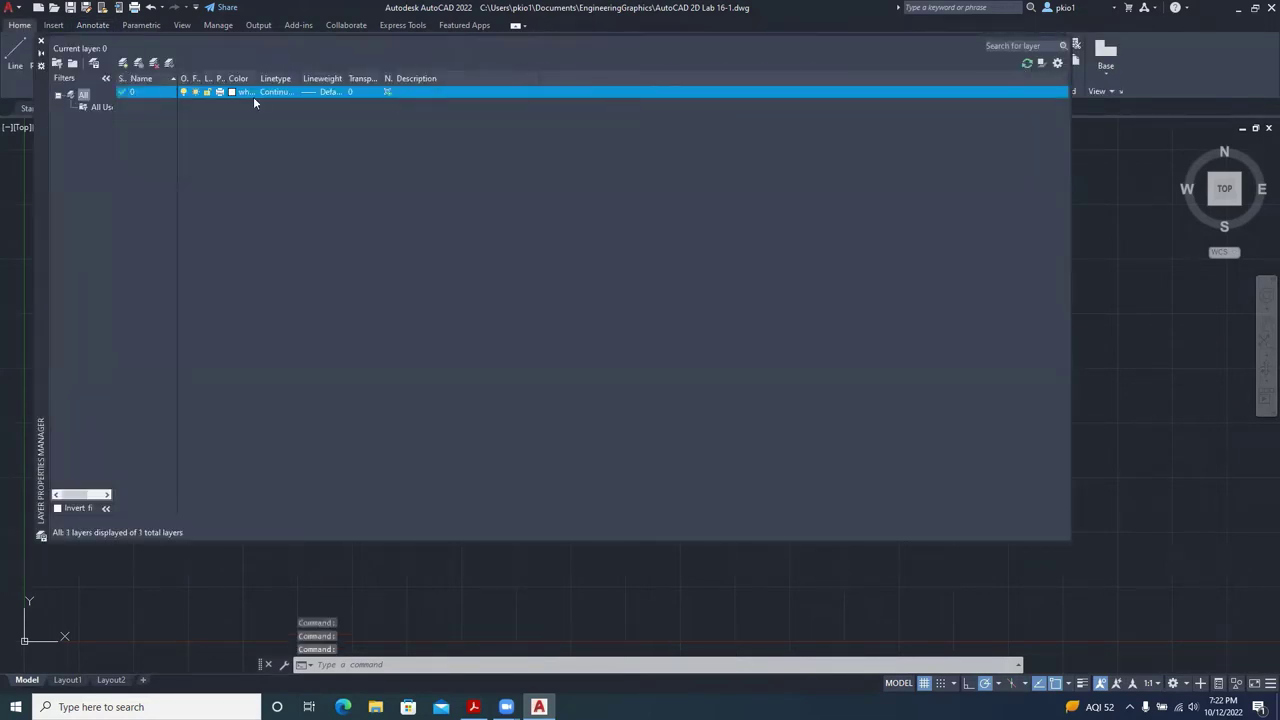
{"action": "left_click", "coordinate": [122, 63]}
{"action": "left_click", "coordinate": [122, 63]}
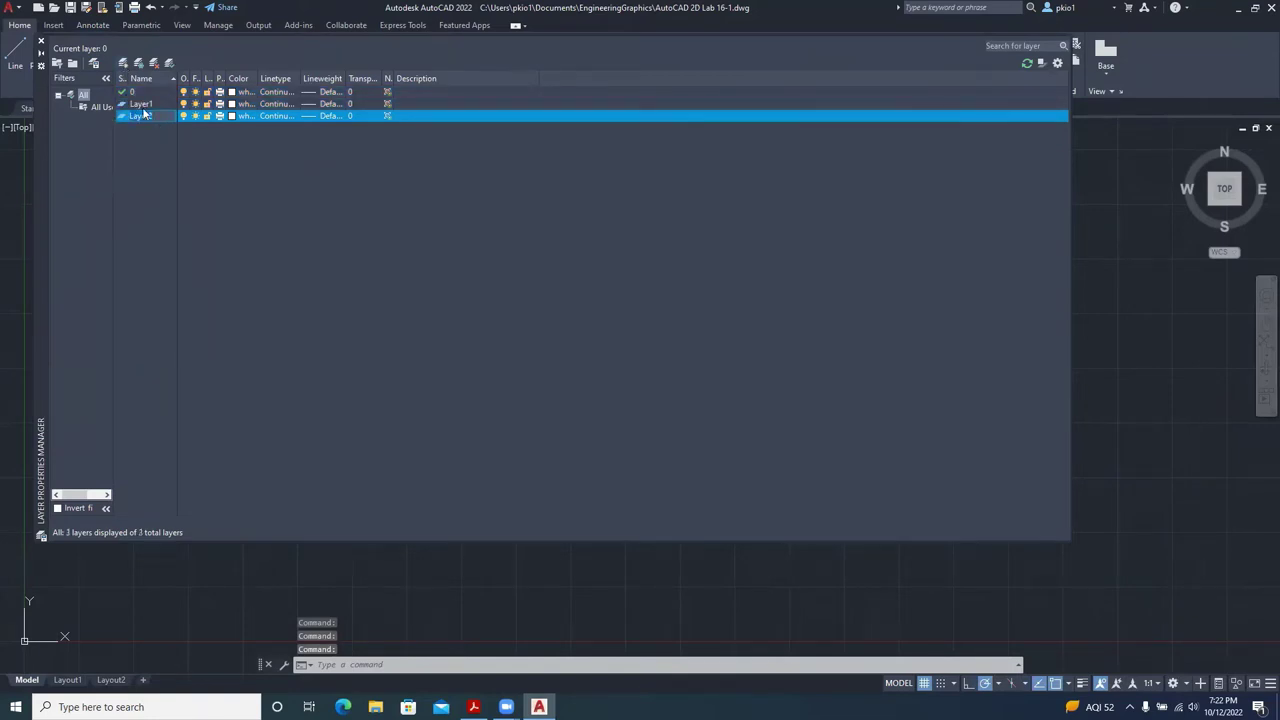
Make the first new layer current and rename it Construction.
{"action": "double_click", "coordinate": [143, 106]}
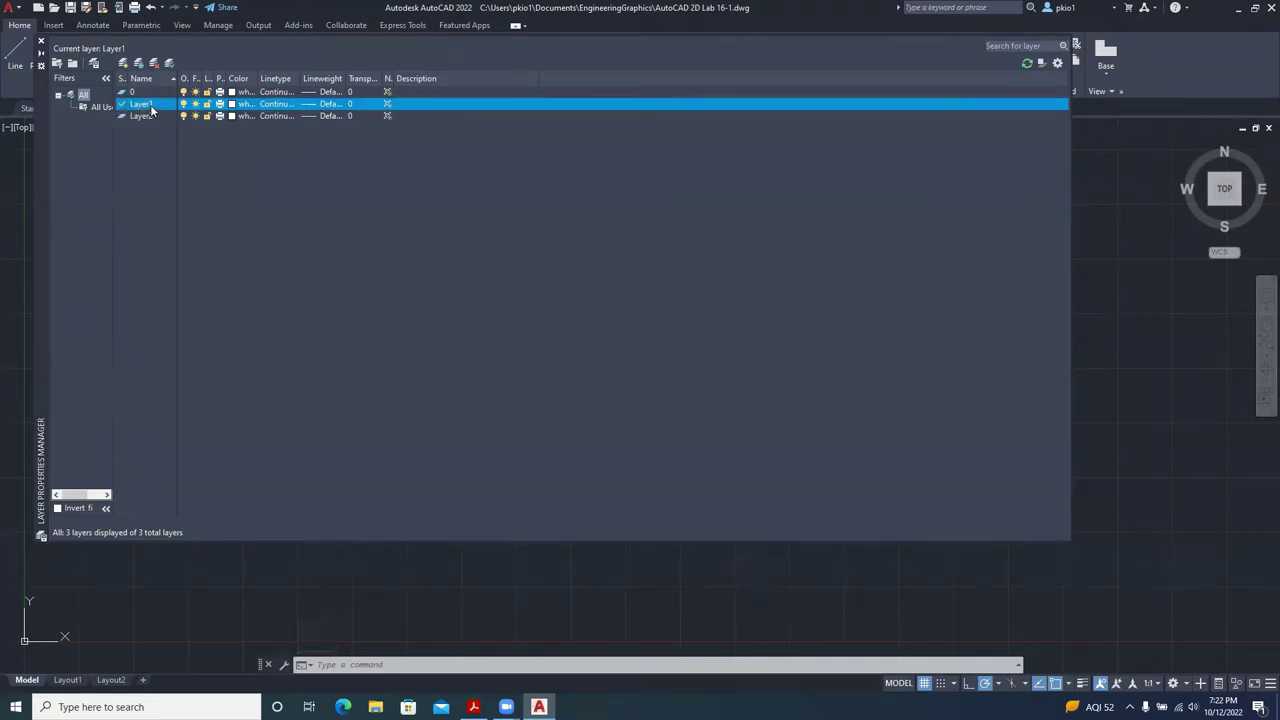
{"action": "left_click", "coordinate": [156, 103]}
{"action": "type", "text": "Constructi..."}
Rename the second new layer Object and set its color to red.
{"action": "left_click", "coordinate": [146, 116]}
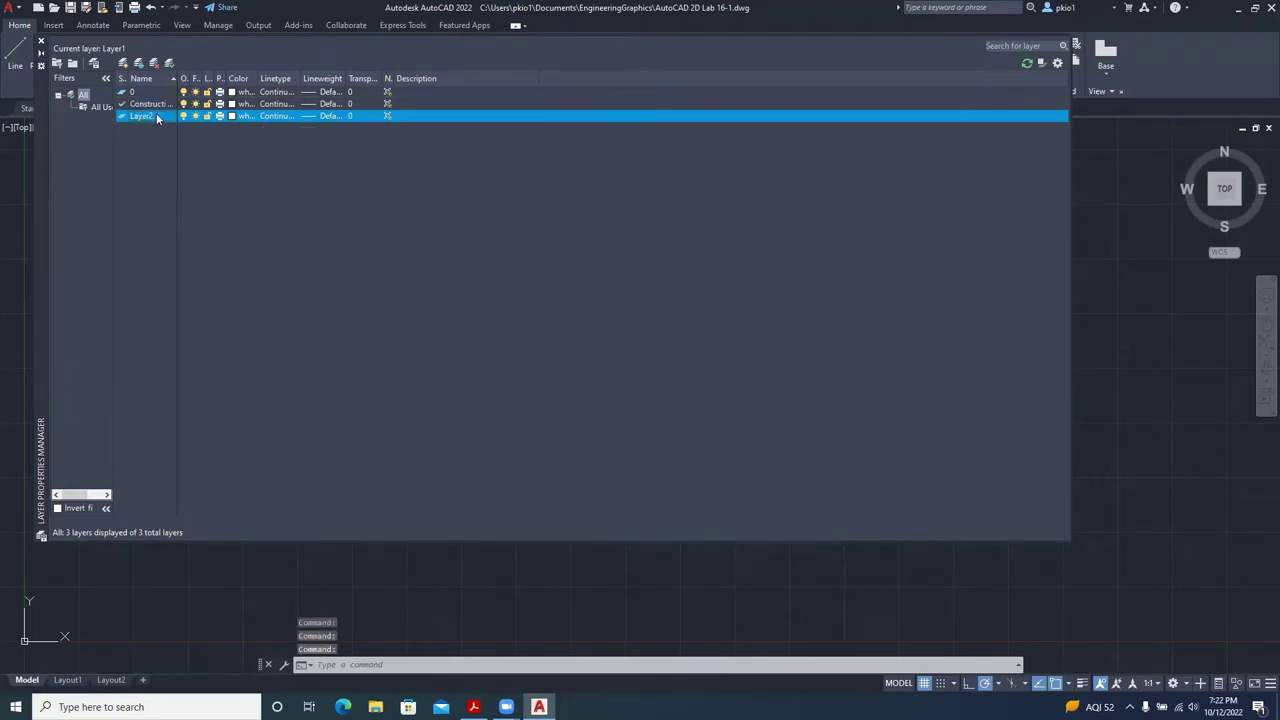
{"action": "left_click", "coordinate": [157, 116]}
{"action": "type", "text": "Object"}
{"action": "key", "text": "Return"}
{"action": "left_click", "coordinate": [231, 117]}
{"action": "left_click", "coordinate": [536, 382]}
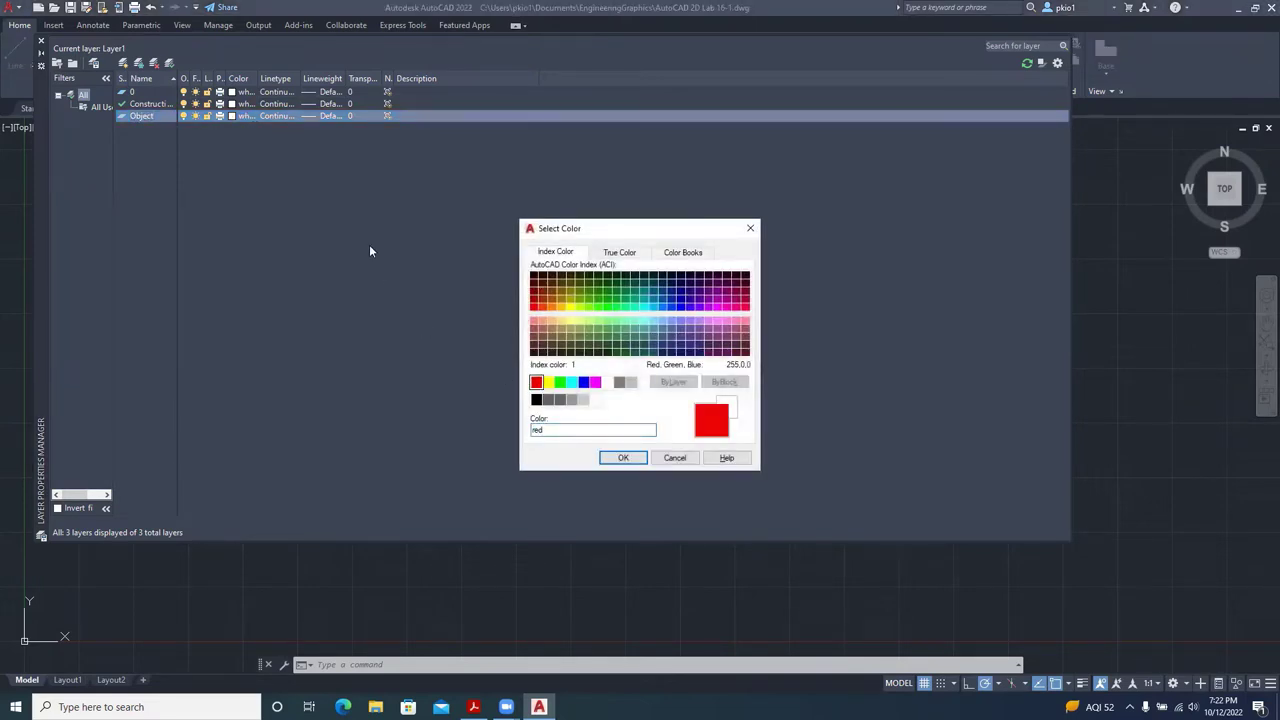
{"action": "left_click", "coordinate": [622, 457]}
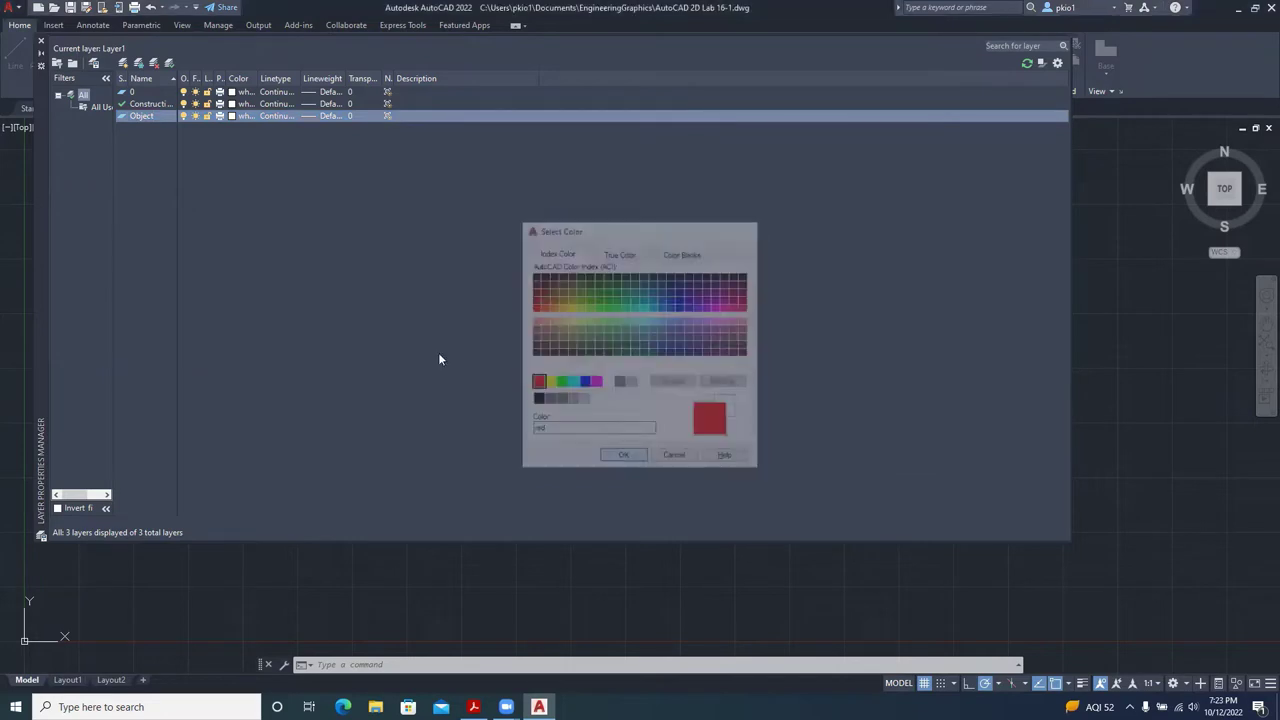
Set the Object layer's lineweight to 0.40 mm.
{"action": "left_click", "coordinate": [316, 115]}
{"action": "scroll", "coordinate": [627, 333], "scroll_direction": "down", "scroll_amount": 2}
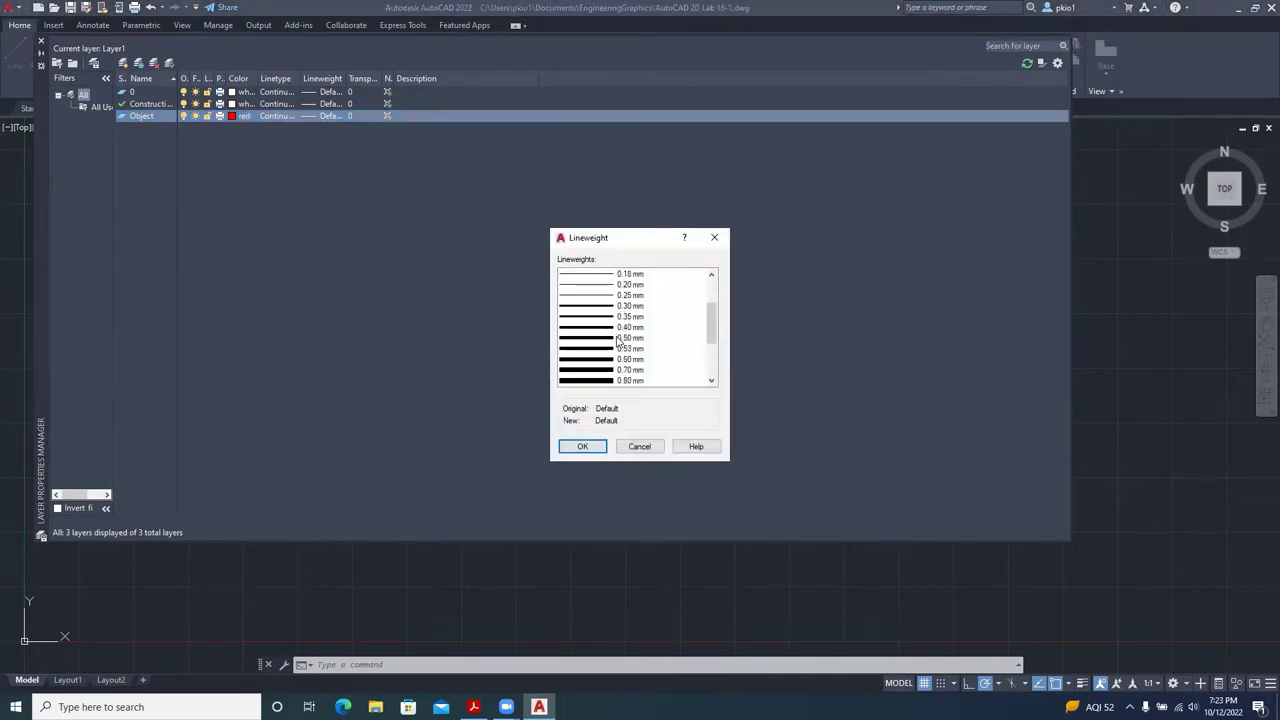
{"action": "left_click", "coordinate": [624, 327]}
{"action": "left_click", "coordinate": [583, 446]}
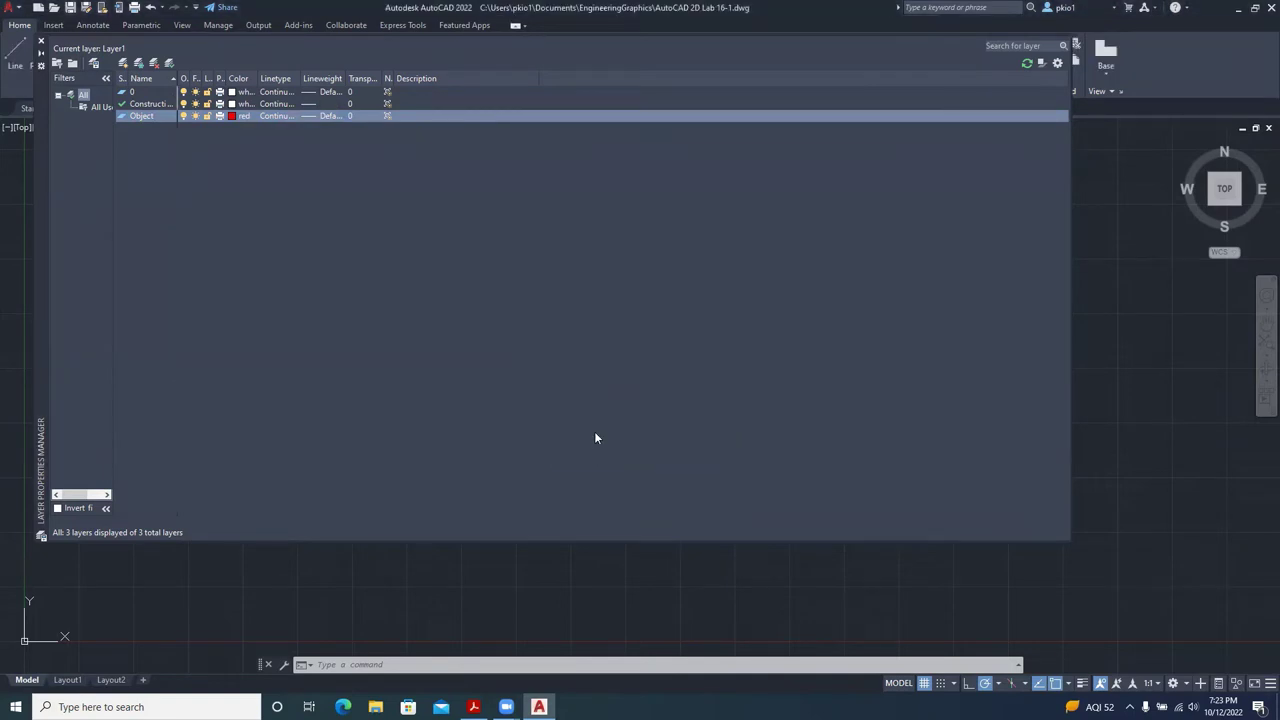
Load the ACAD_ISO03W100 dashed linetype, assign it to the Construction layer, and close the layer manager.
{"action": "left_click", "coordinate": [283, 104]}
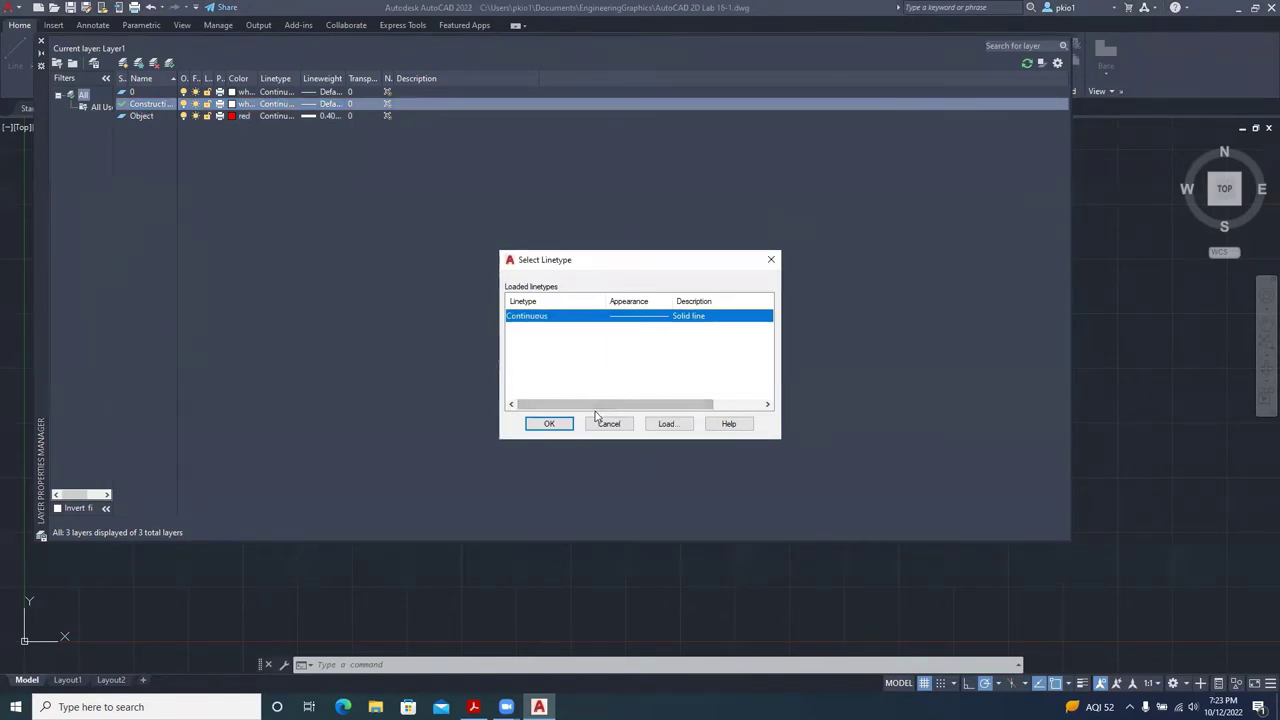
{"action": "left_click", "coordinate": [665, 424]}
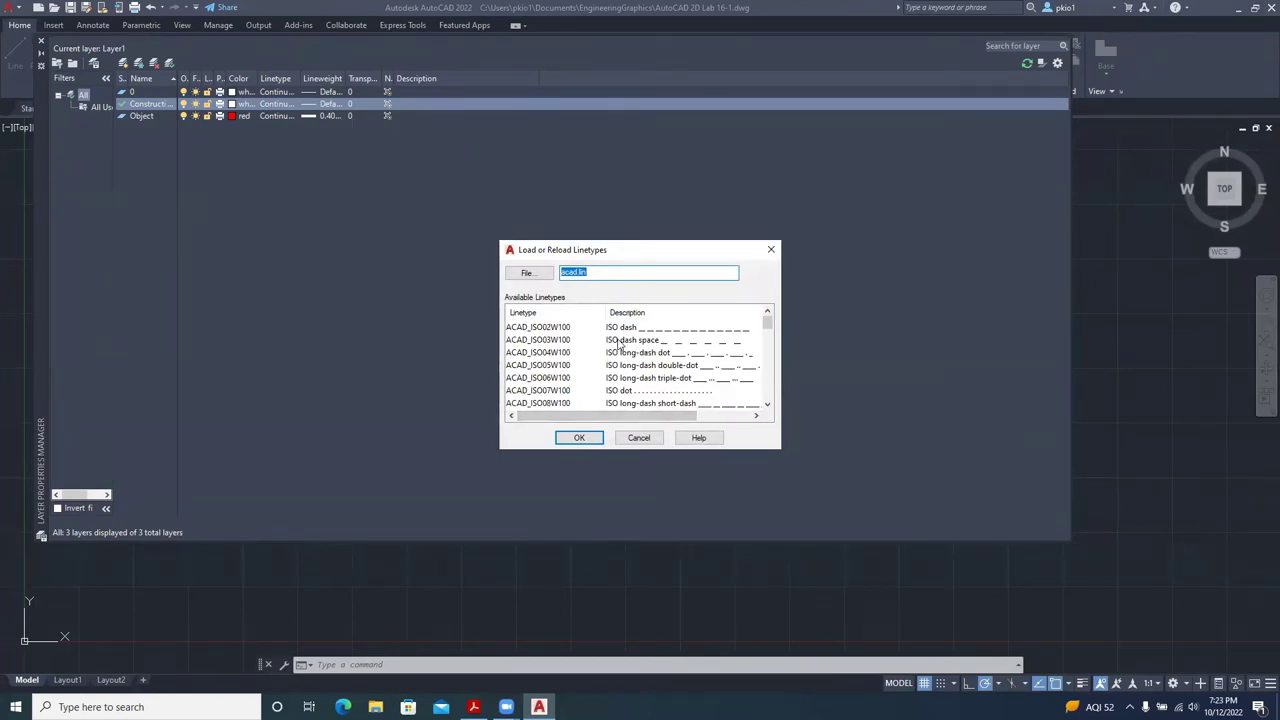
{"action": "left_click", "coordinate": [620, 340]}
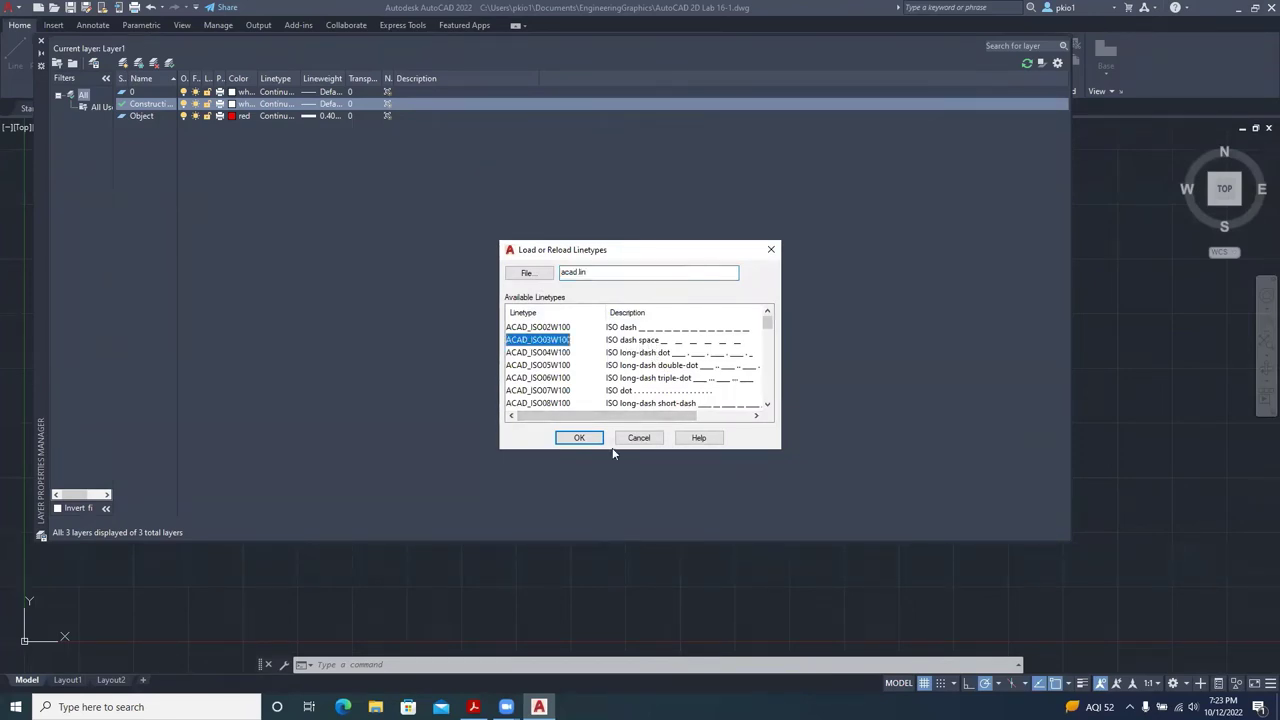
{"action": "left_click", "coordinate": [594, 438]}
{"action": "left_click", "coordinate": [541, 316]}
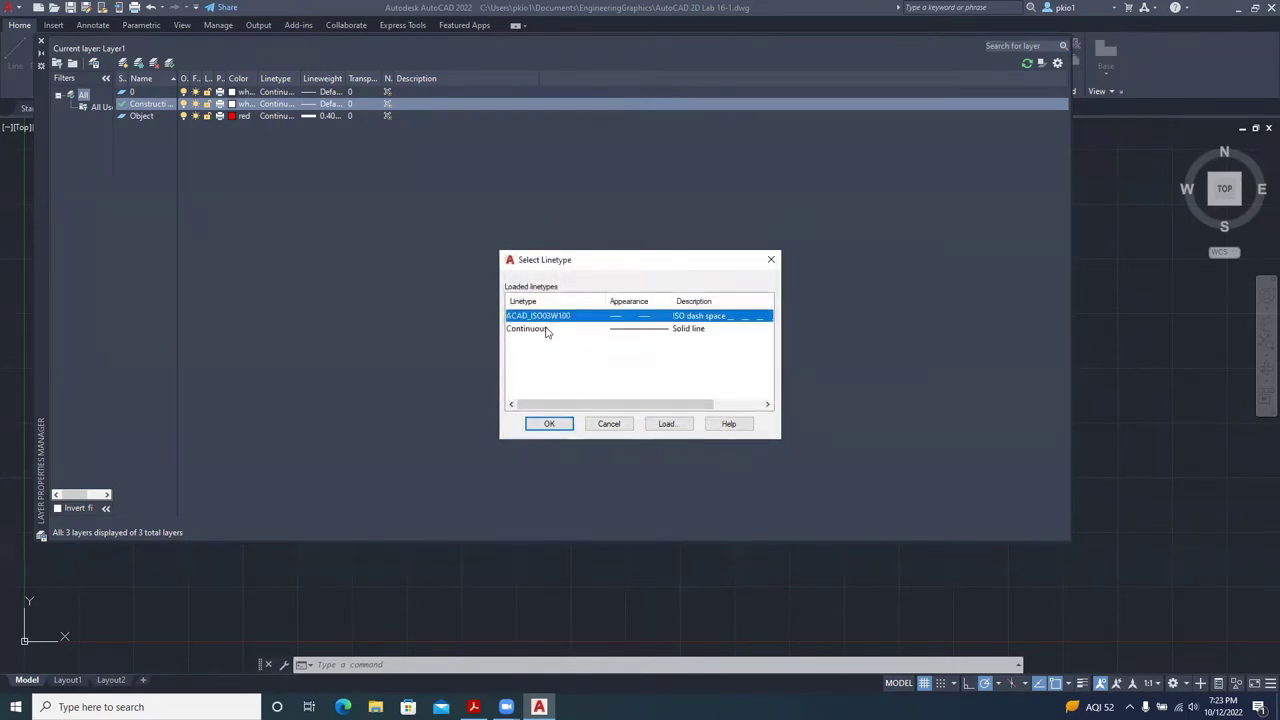
{"action": "left_click", "coordinate": [553, 424]}
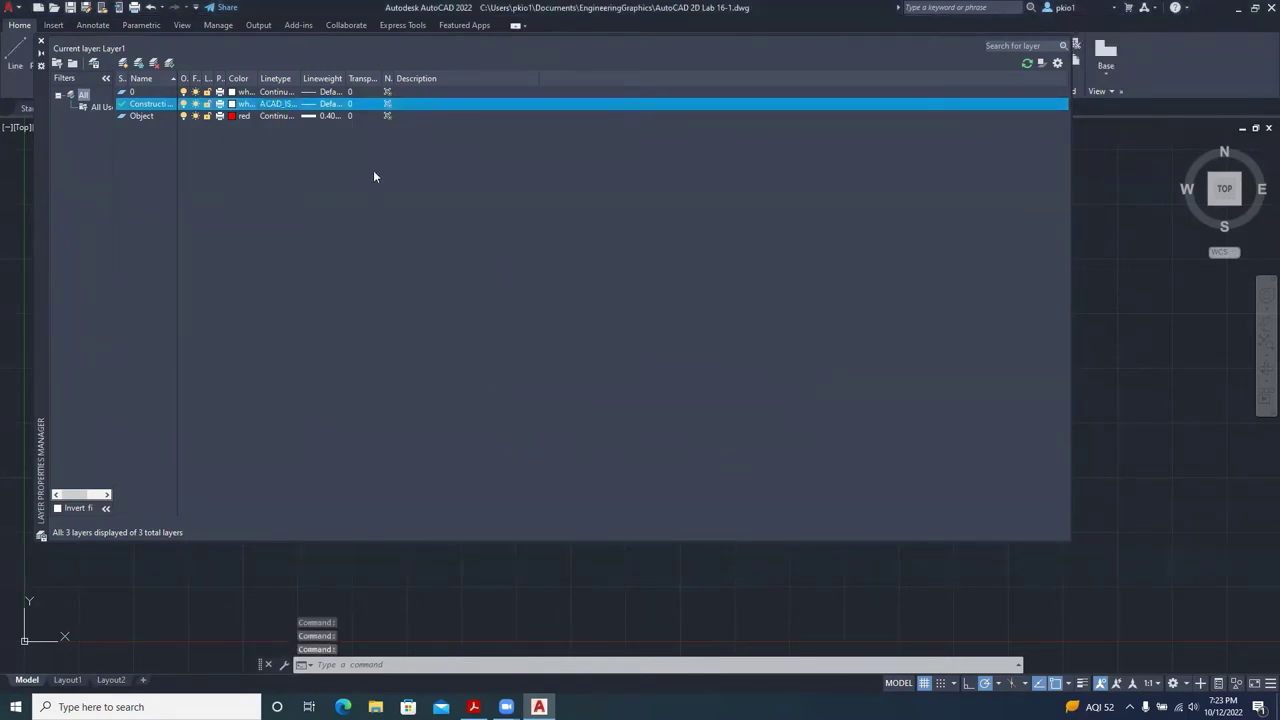
{"action": "left_click", "coordinate": [42, 44]}
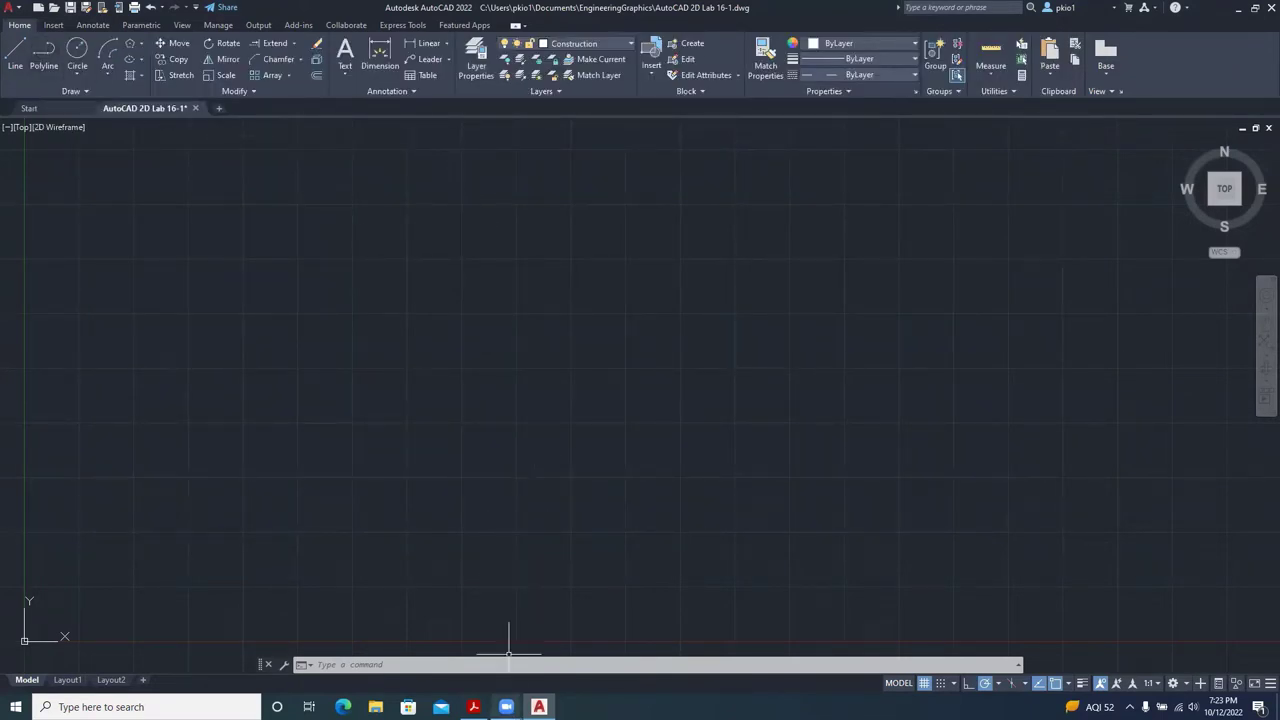
Check the start point and dimensions of Figure Step 1B in the textbook PDF, and return to the AutoCAD drawing.
{"action": "left_click", "coordinate": [473, 707]}
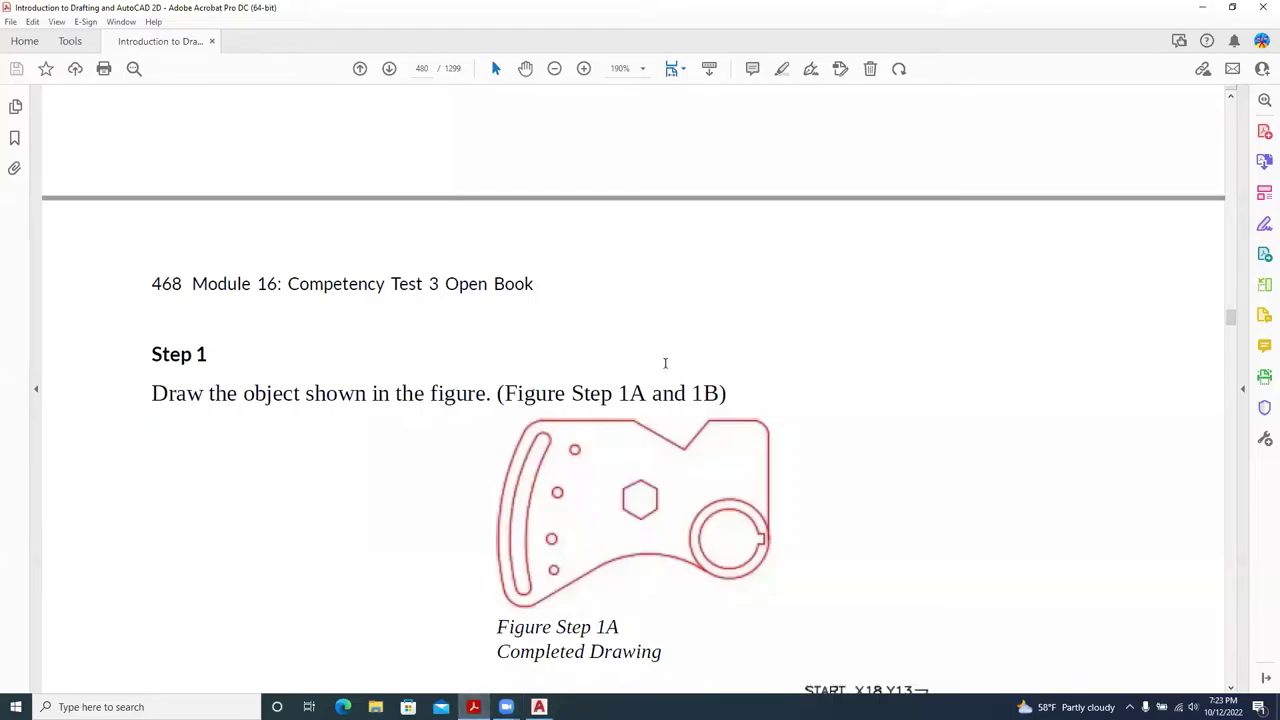
{"action": "scroll", "coordinate": [665, 363], "scroll_direction": "down", "scroll_amount": 10}
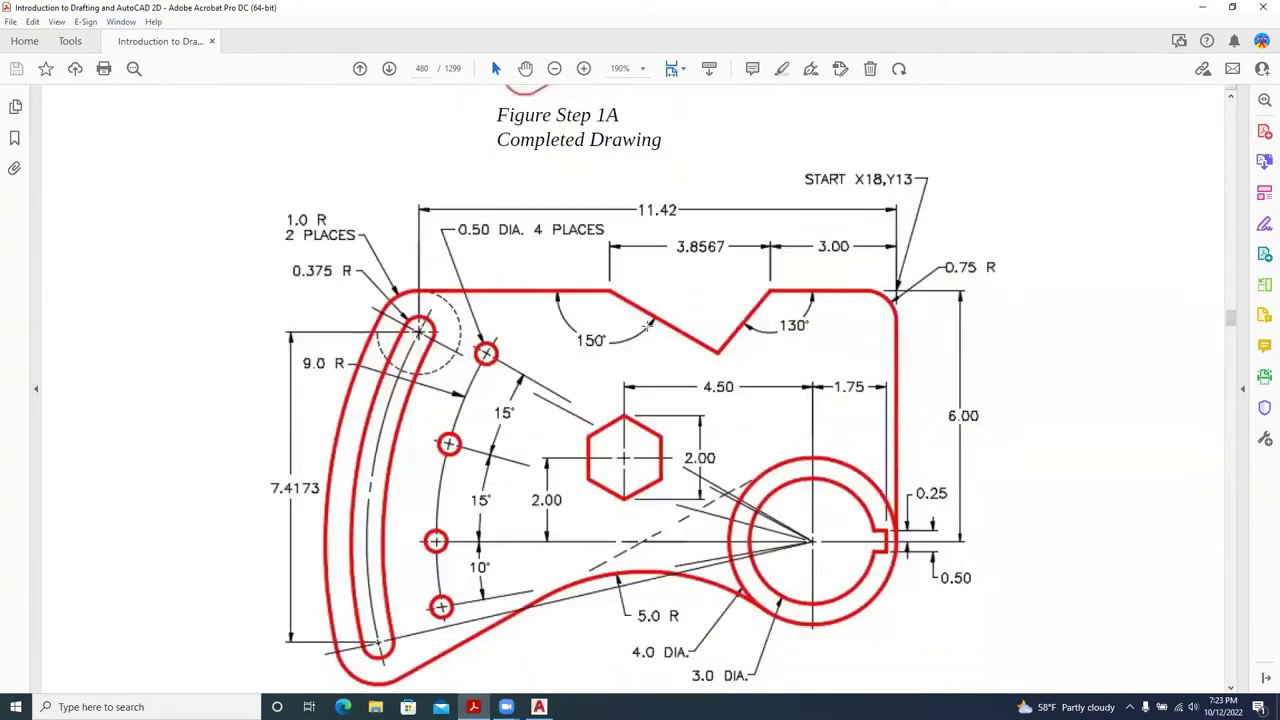
{"action": "scroll", "coordinate": [648, 323], "scroll_direction": "down", "scroll_amount": 1}
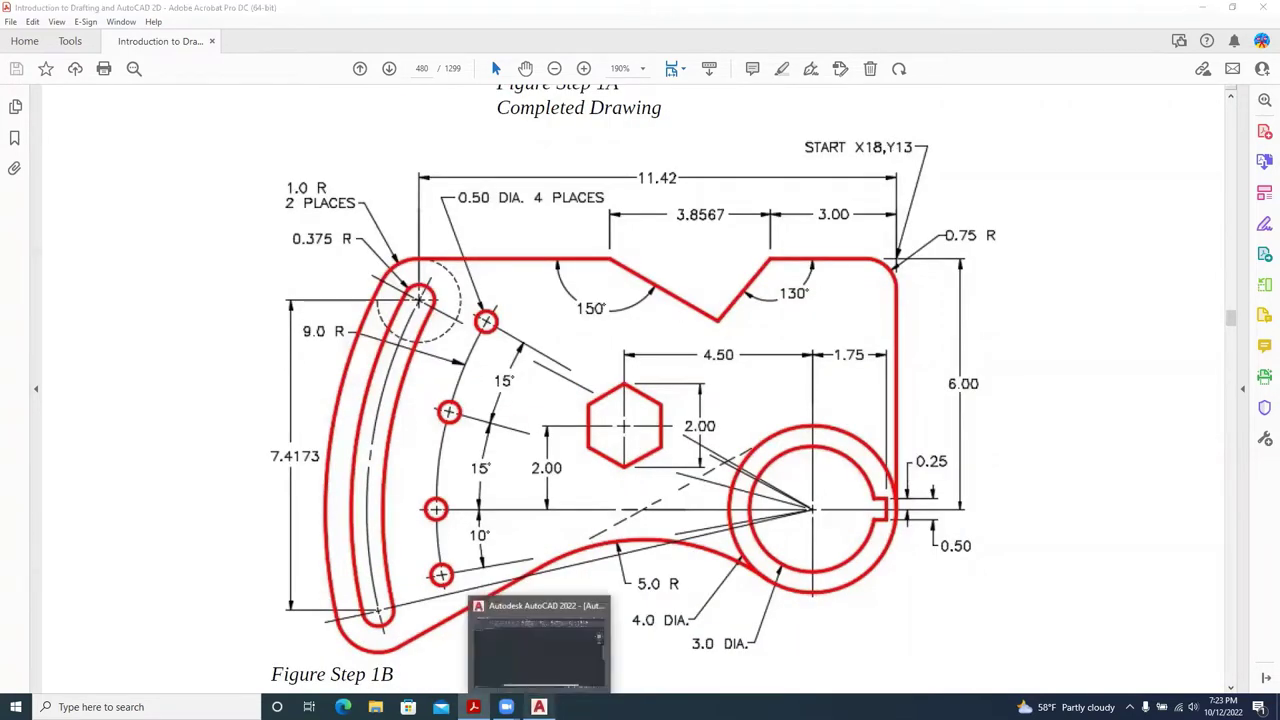
{"action": "left_click", "coordinate": [539, 707]}
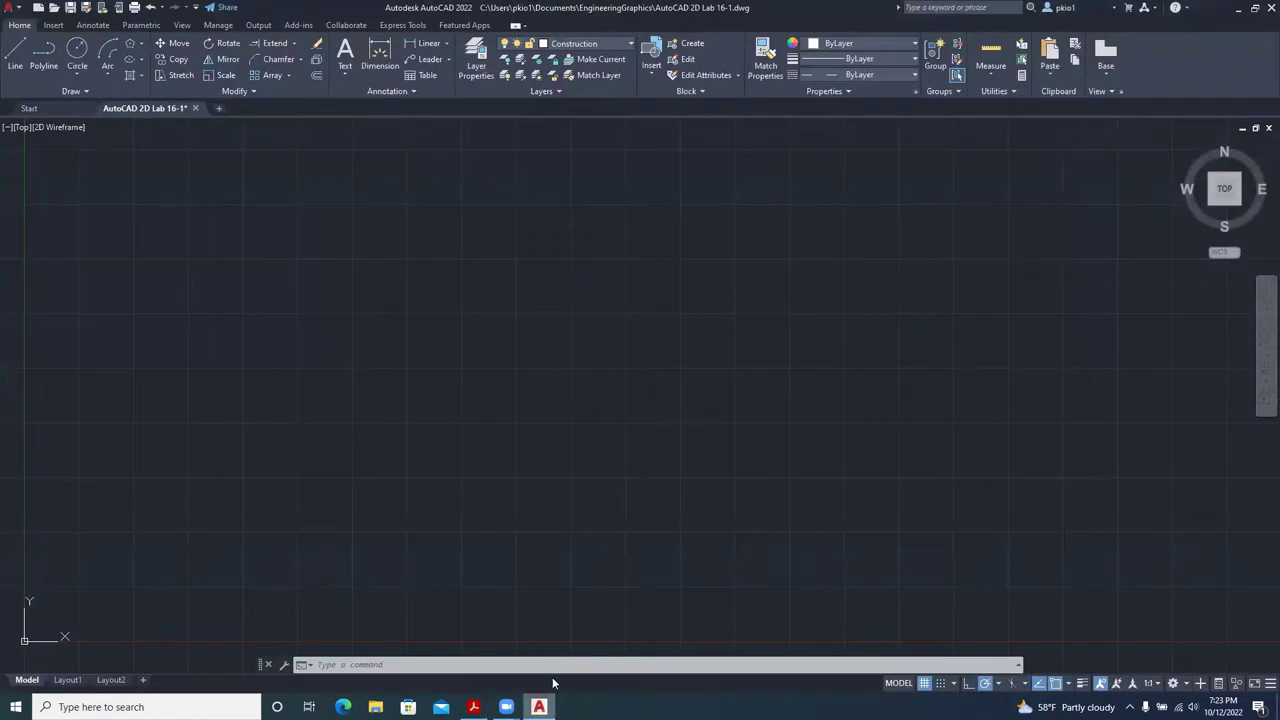
Check the start point in the textbook PDF and start a line on the Construction layer at X18, Y13.
{"action": "left_click", "coordinate": [18, 57]}
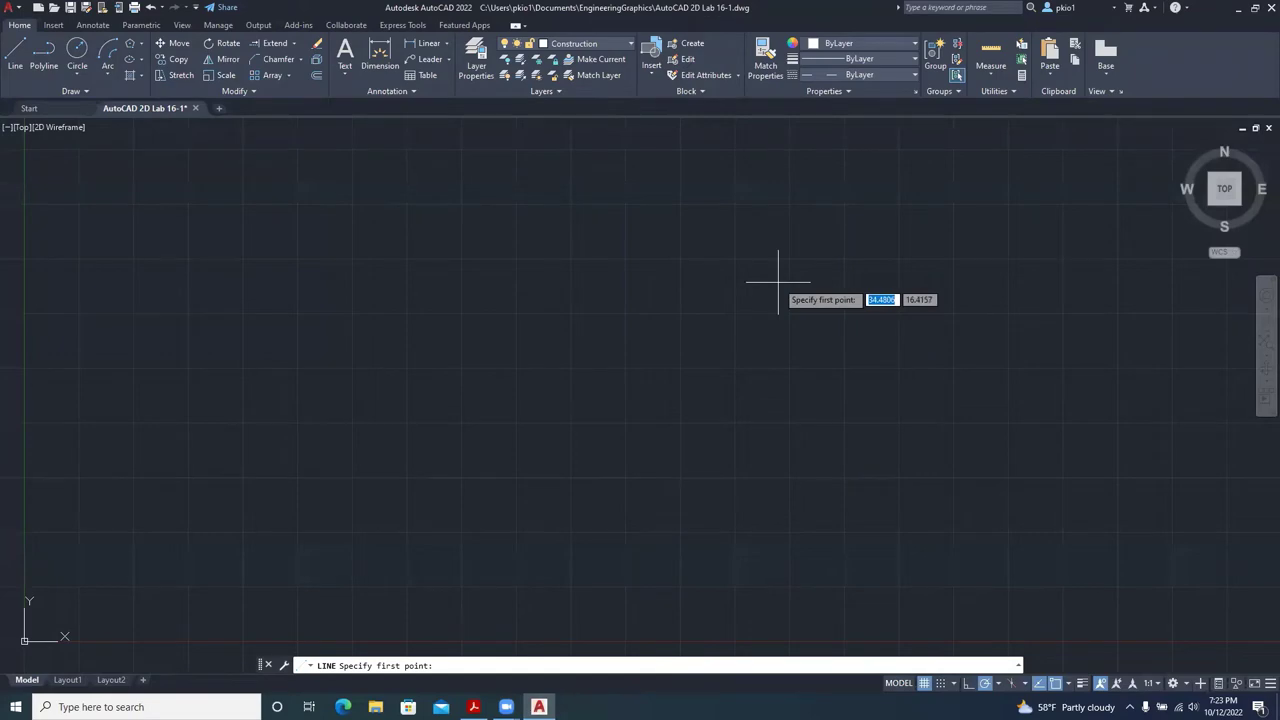
{"action": "left_click", "coordinate": [474, 707]}
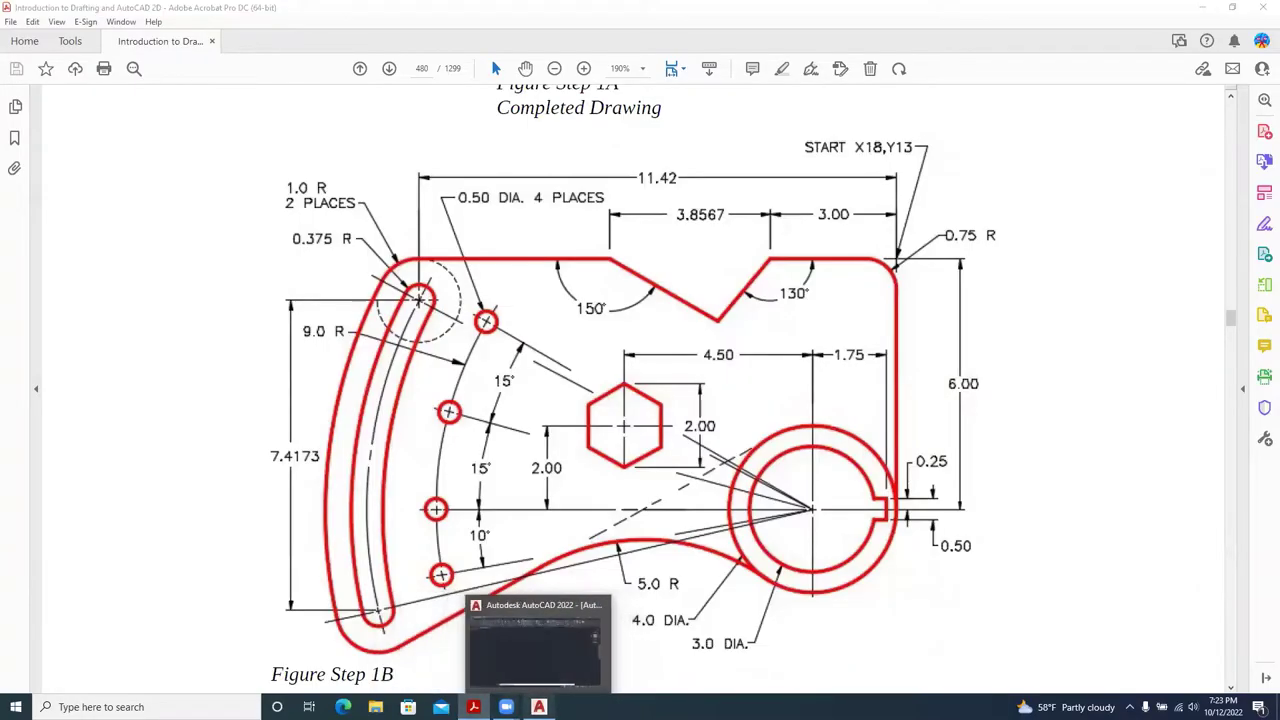
{"action": "left_click", "coordinate": [539, 707]}
{"action": "type", "text": "18"}
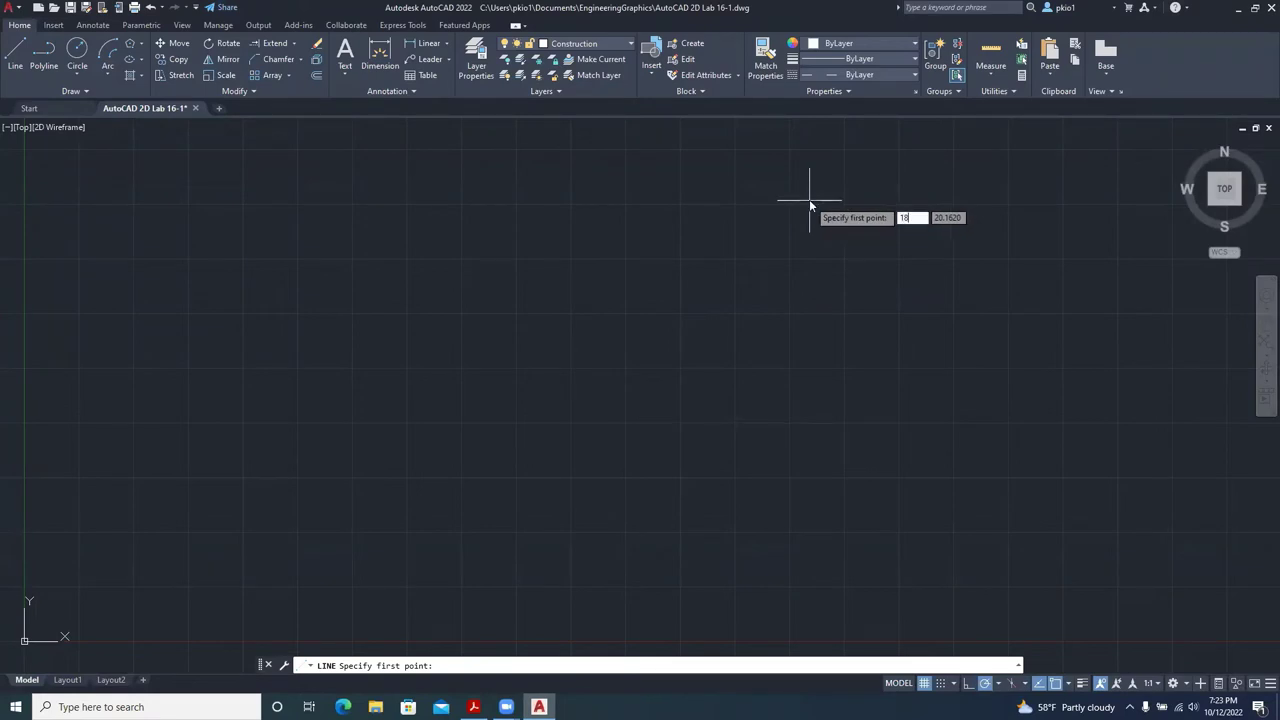
{"action": "key", "text": "Tab"}
{"action": "type", "text": "13"}
{"action": "key", "text": "Return"}
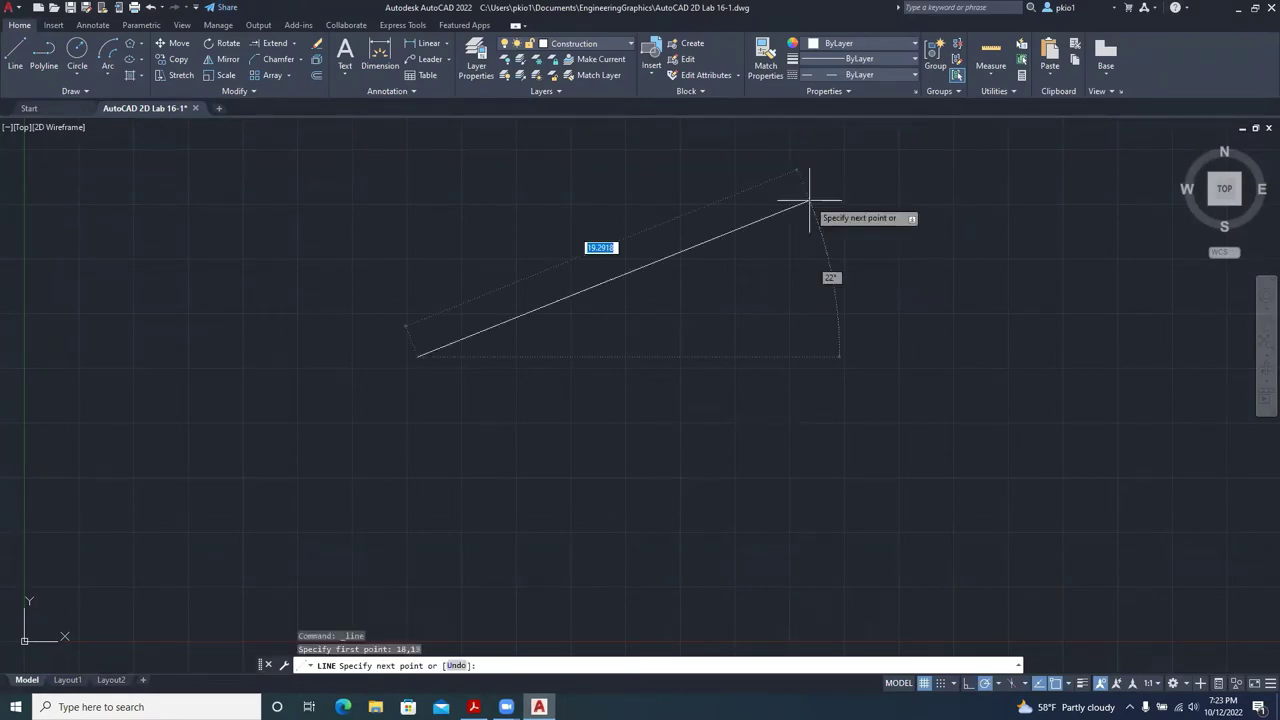
{"action": "scroll", "coordinate": [745, 218], "scroll_direction": "down", "scroll_amount": 4}
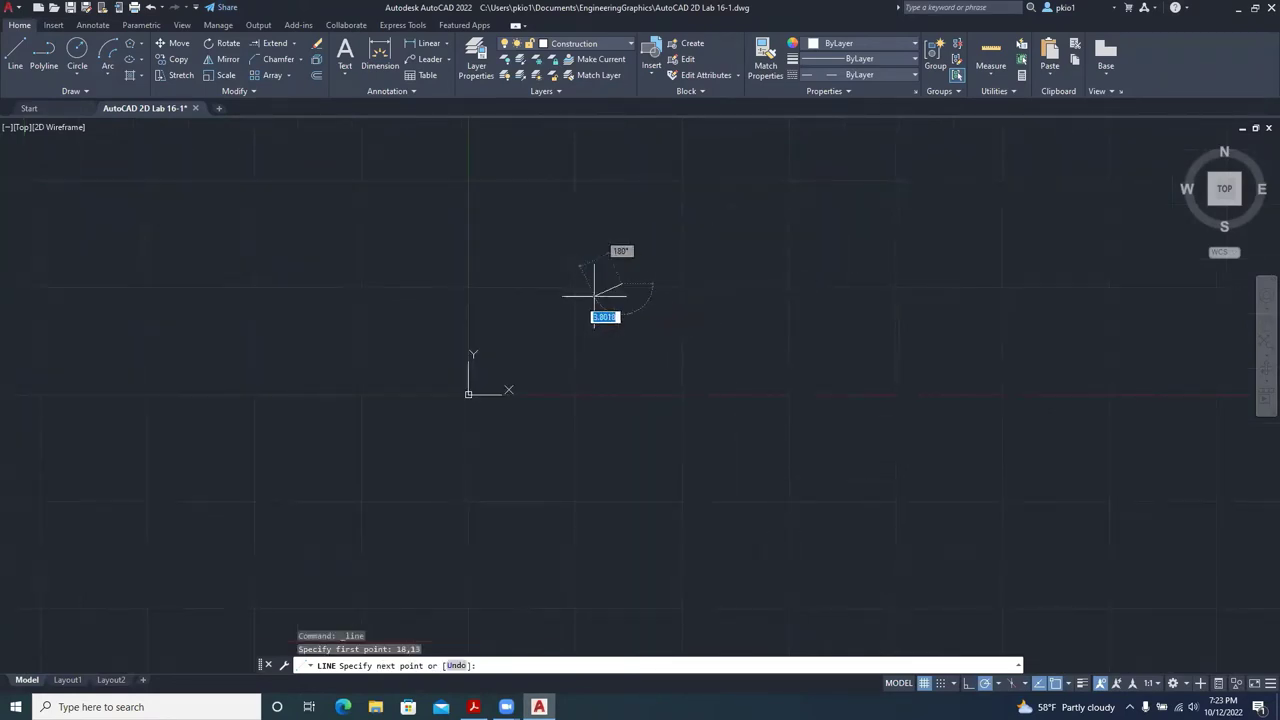
{"action": "scroll", "coordinate": [595, 275], "scroll_direction": "up", "scroll_amount": 6}
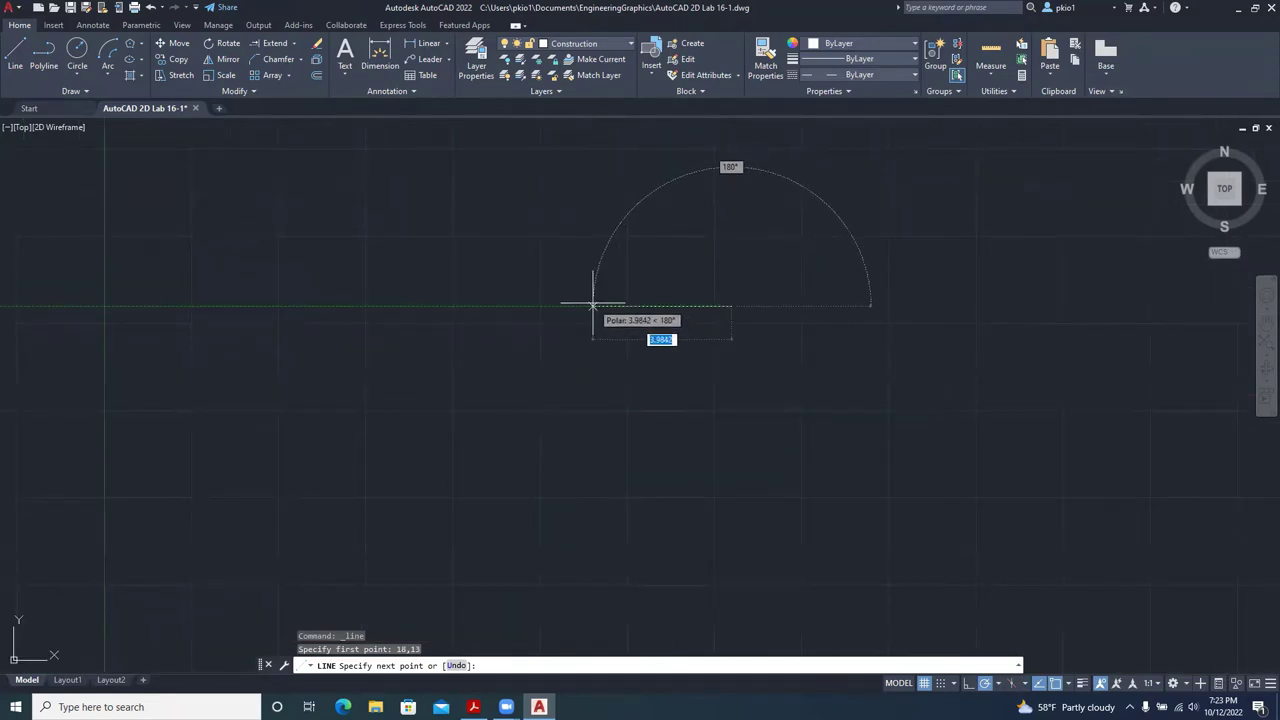
Draw the plate's top edge leftward from the start point as two horizontal segments of 3 and 3.8567 units, checking the textbook PDF.
{"action": "left_click", "coordinate": [474, 706]}
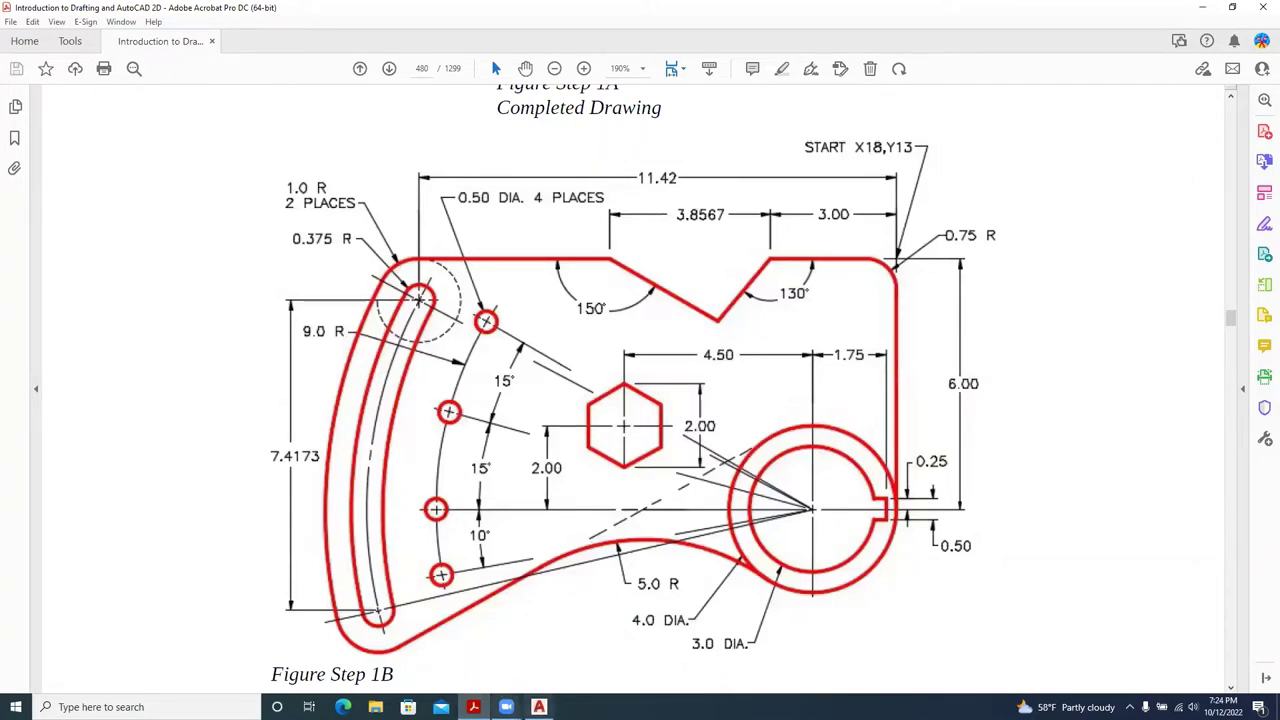
{"action": "left_click", "coordinate": [539, 706]}
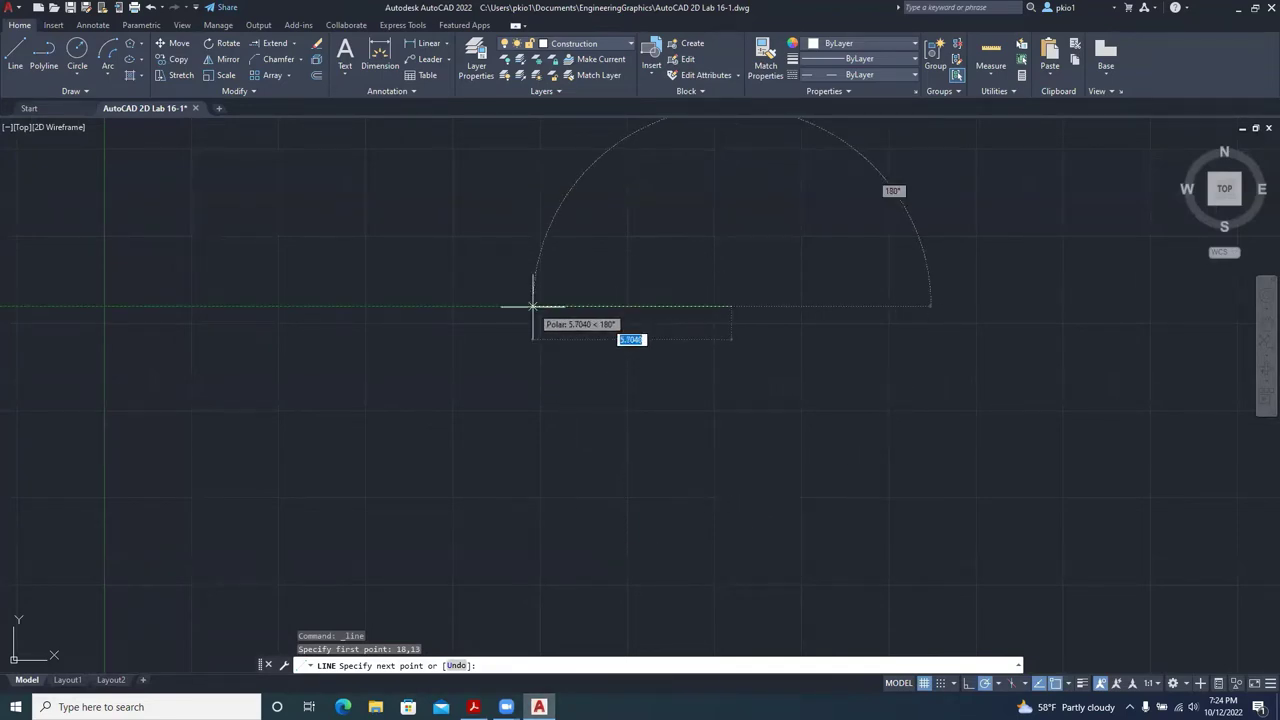
{"action": "type", "text": "3"}
{"action": "key", "text": "Return"}
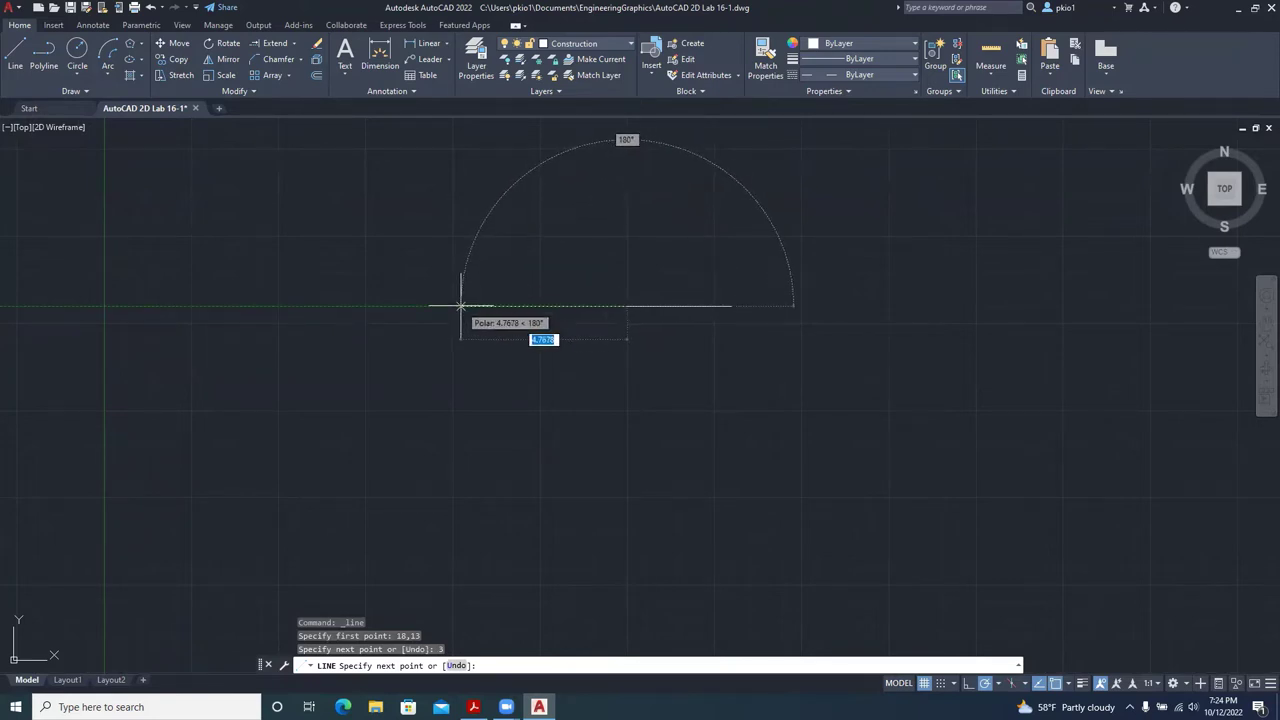
{"action": "type", "text": "3"}
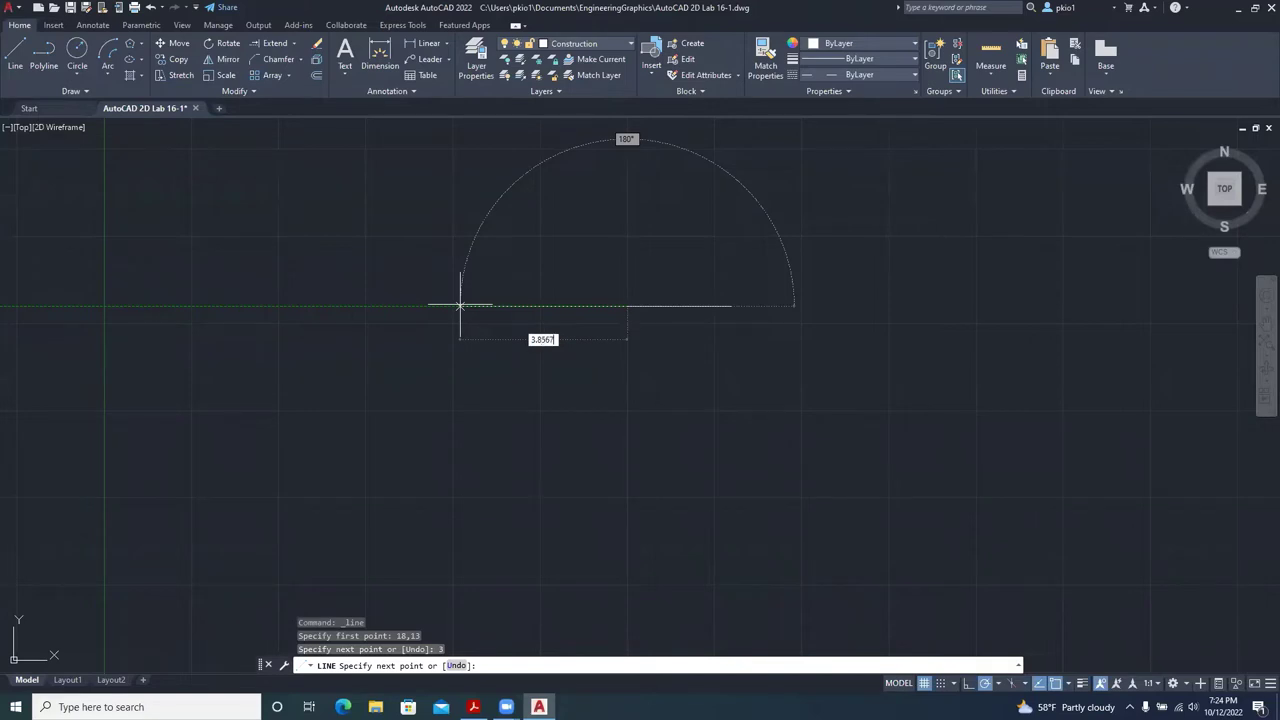
{"action": "type", "text": ".8567"}
{"action": "key", "text": "Return"}
{"action": "key", "text": "Escape"}
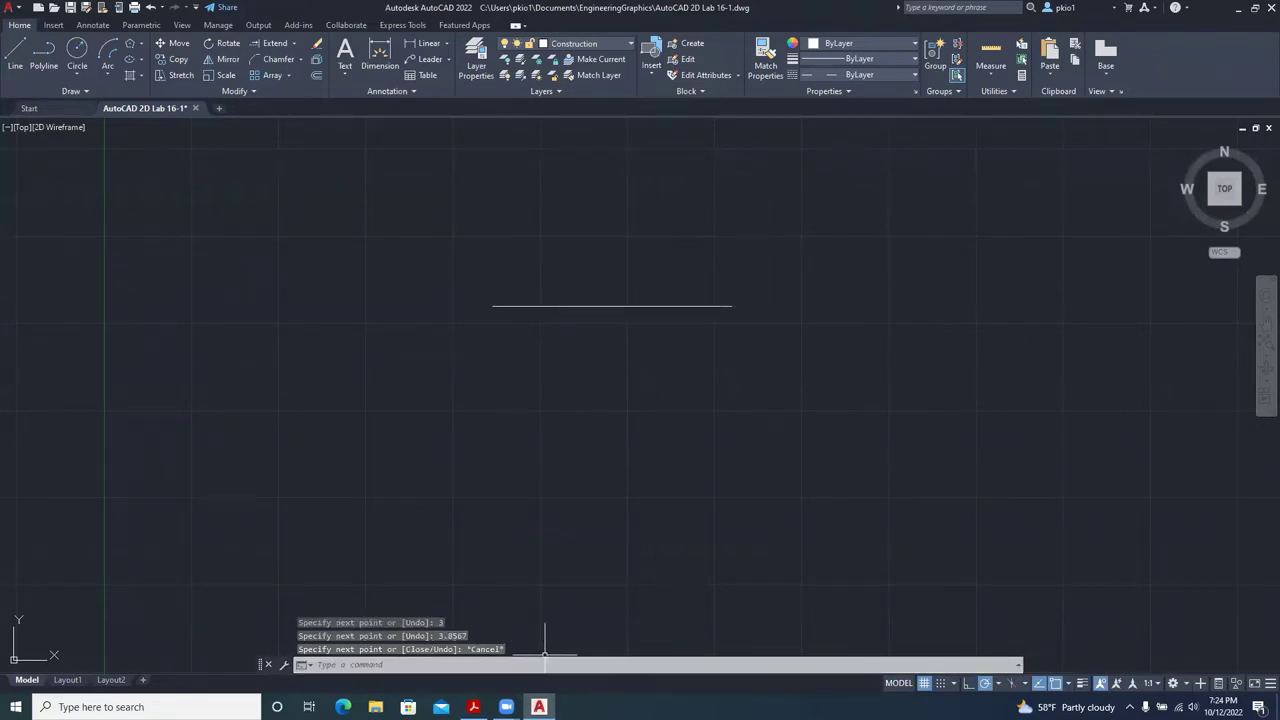
Check the overall width in the textbook PDF and draw a short vertical construction line upward from the top edge's right end.
{"action": "left_click", "coordinate": [473, 707]}
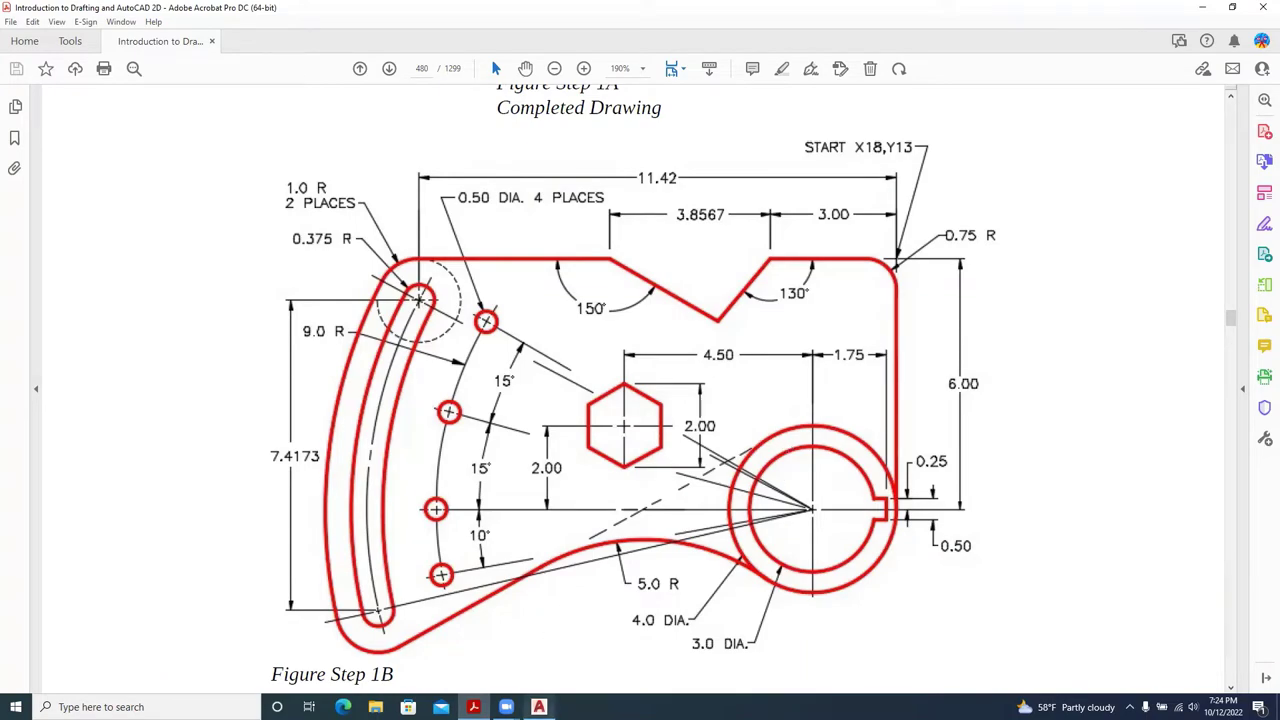
{"action": "left_click", "coordinate": [539, 707]}
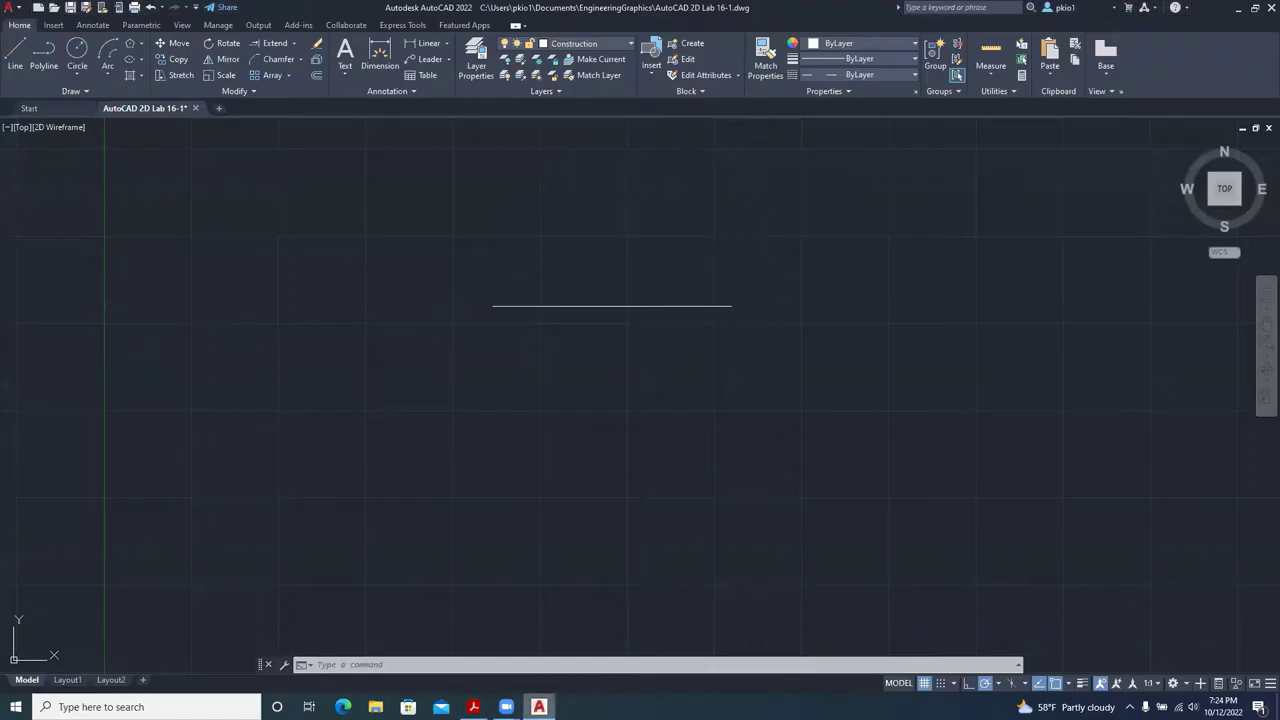
{"action": "left_click", "coordinate": [16, 56]}
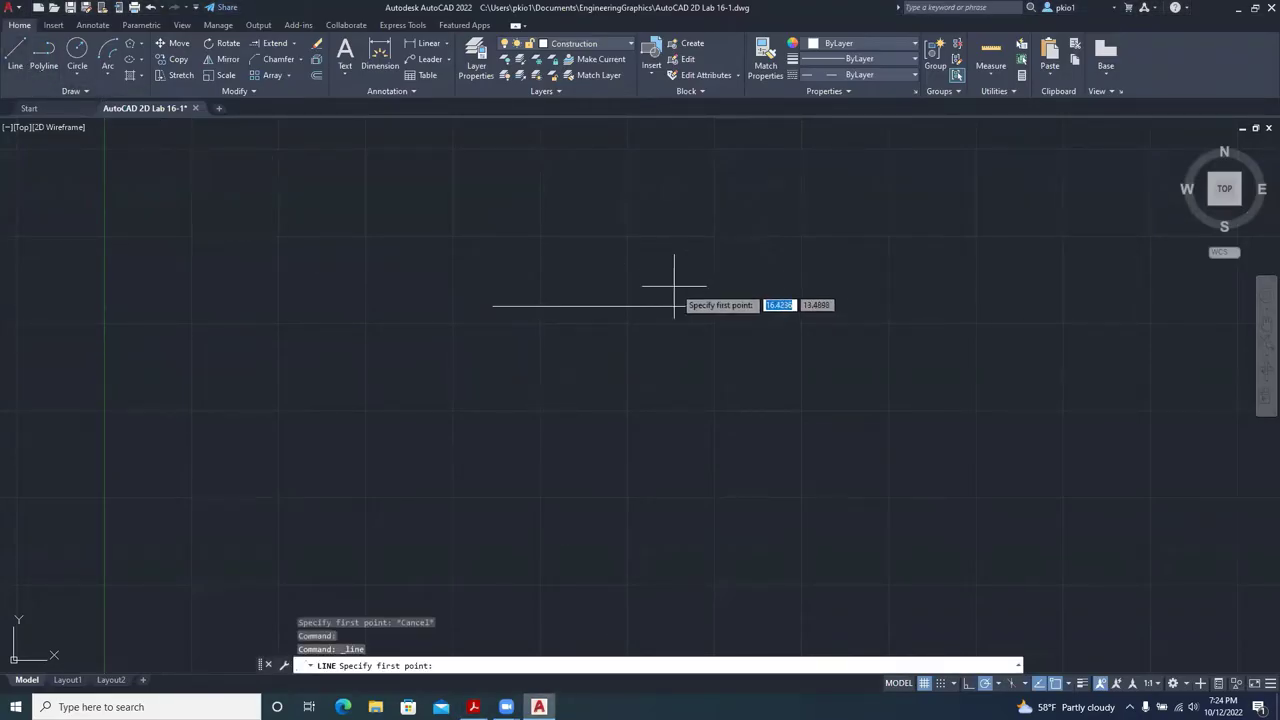
{"action": "left_click", "coordinate": [731, 306]}
{"action": "left_click", "coordinate": [731, 225]}
{"action": "key", "text": "Escape"}
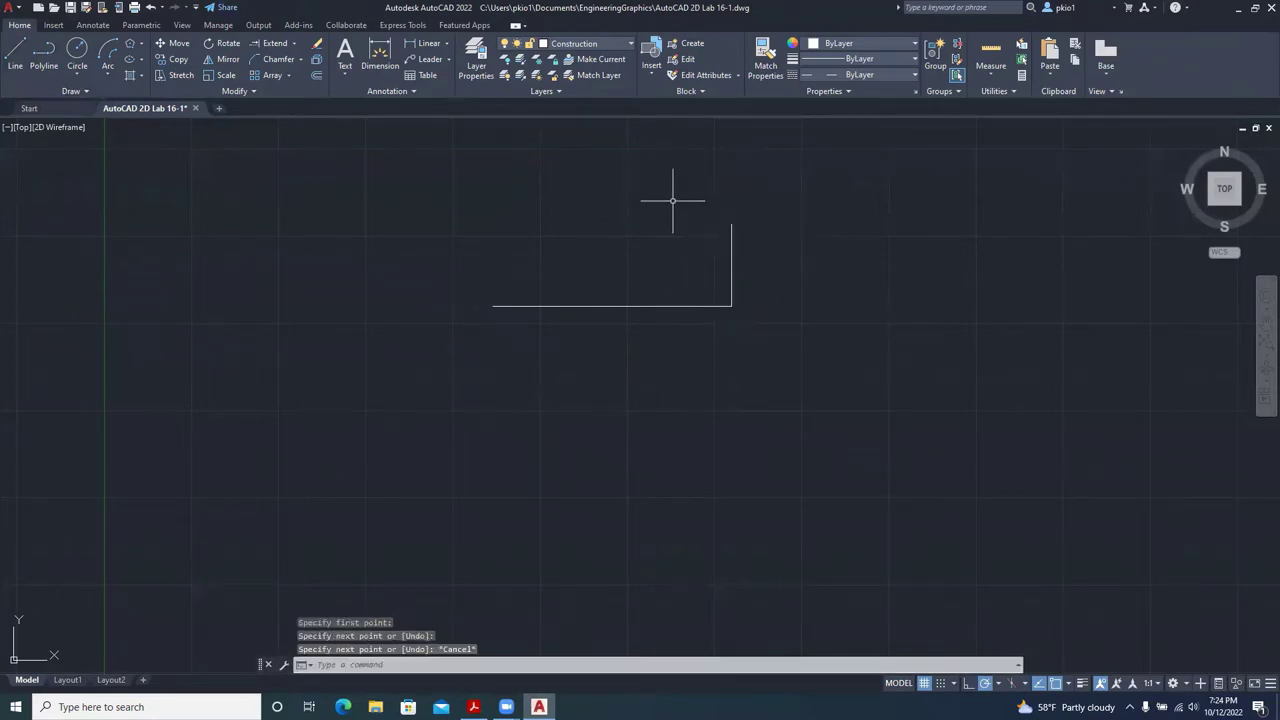
Offset the short vertical construction line 11.42 units to the left.
{"action": "left_click", "coordinate": [315, 74]}
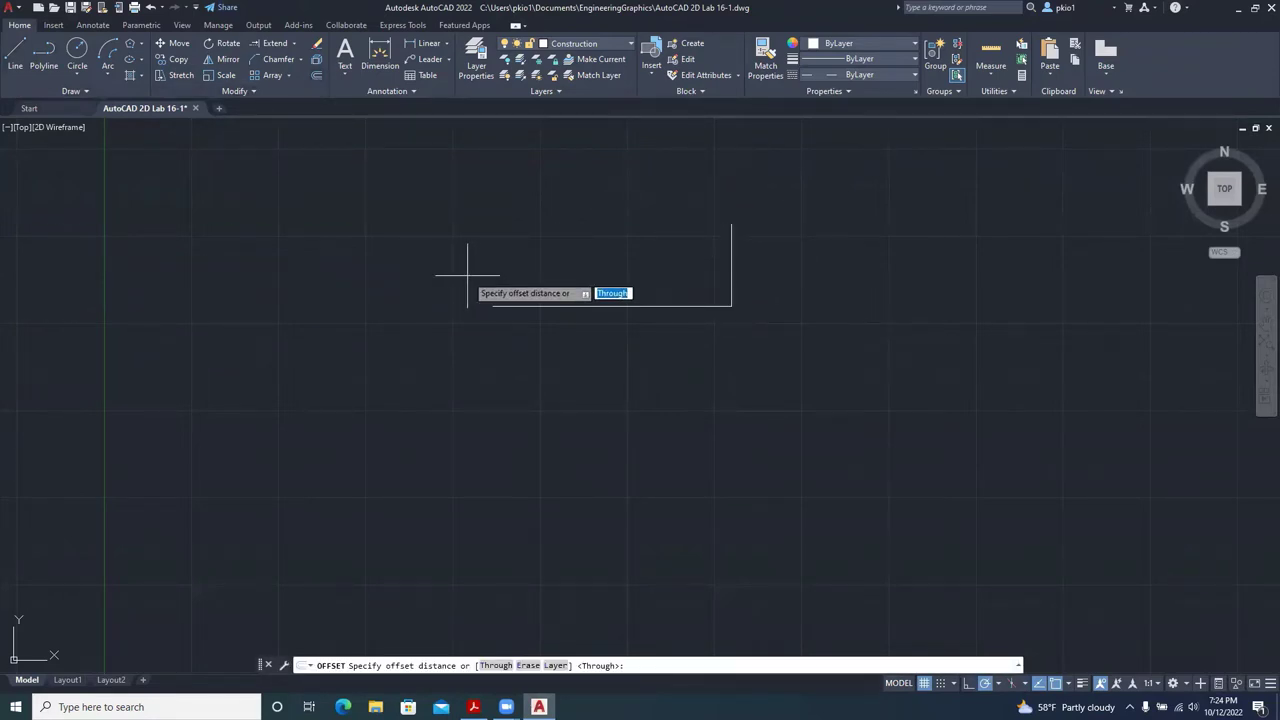
{"action": "type", "text": "11.42"}
{"action": "key", "text": "Return"}
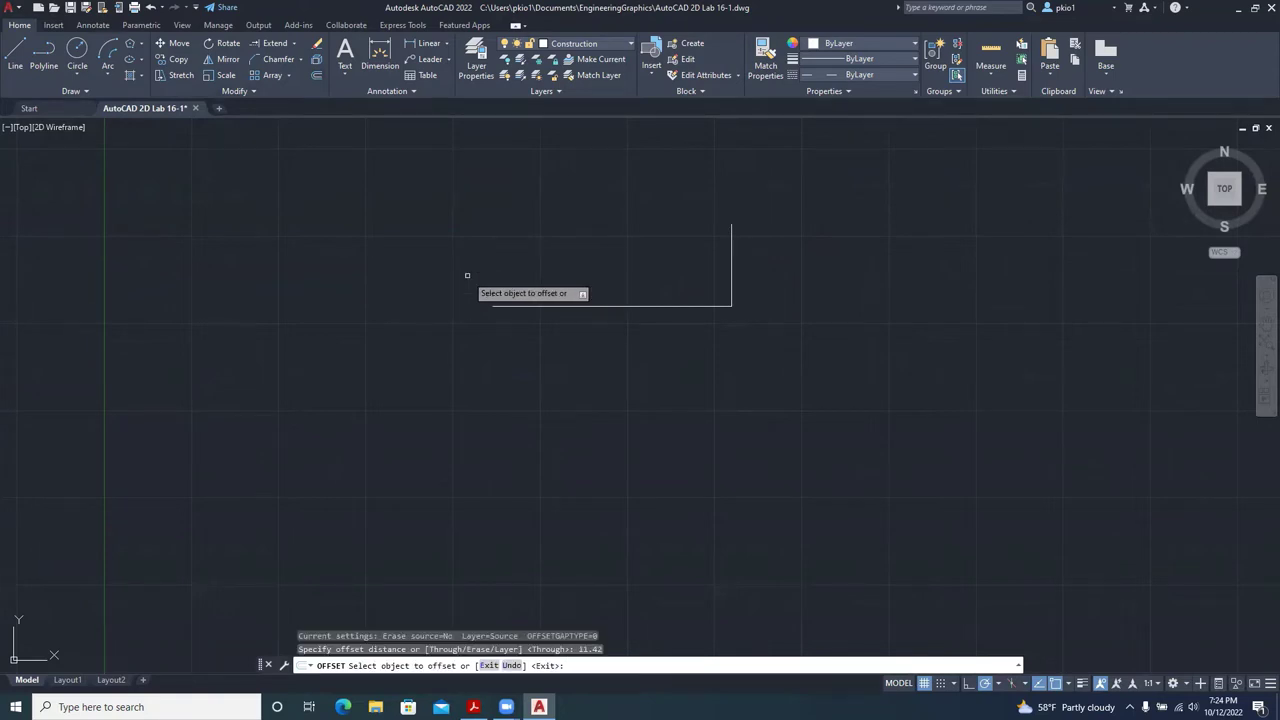
{"action": "left_click", "coordinate": [731, 264]}
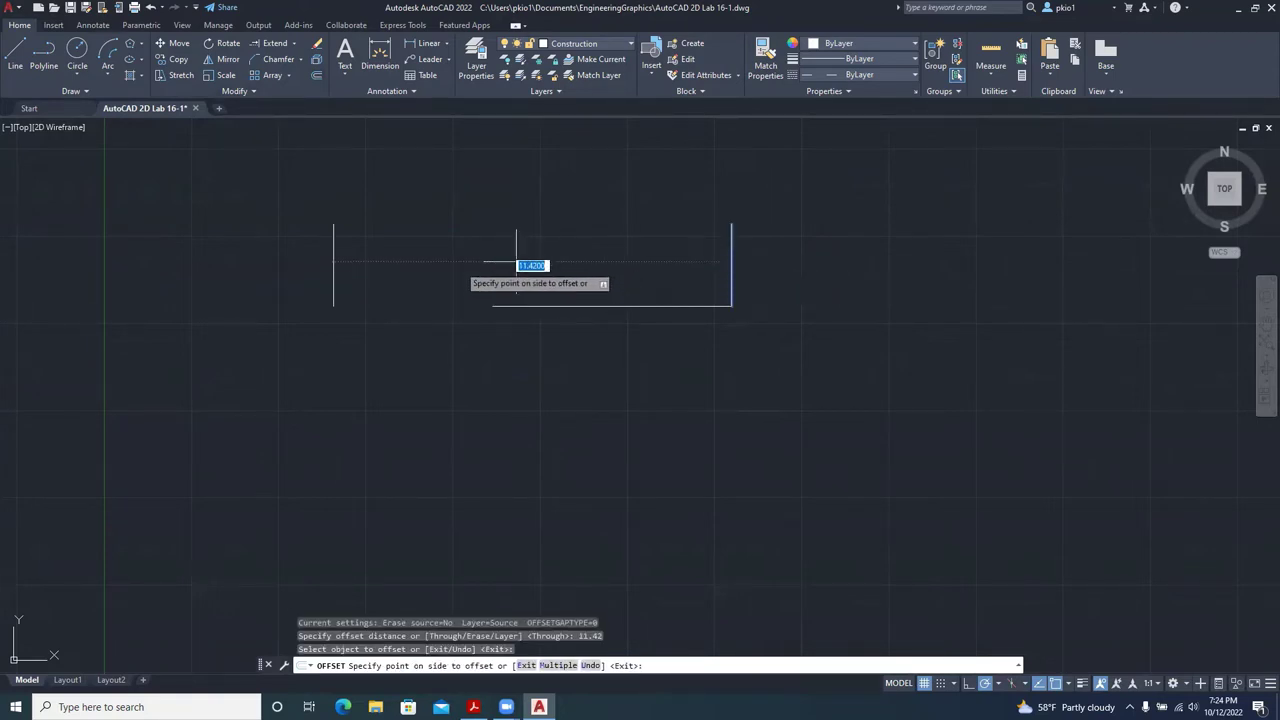
{"action": "left_click", "coordinate": [570, 266]}
{"action": "key", "text": "Escape"}
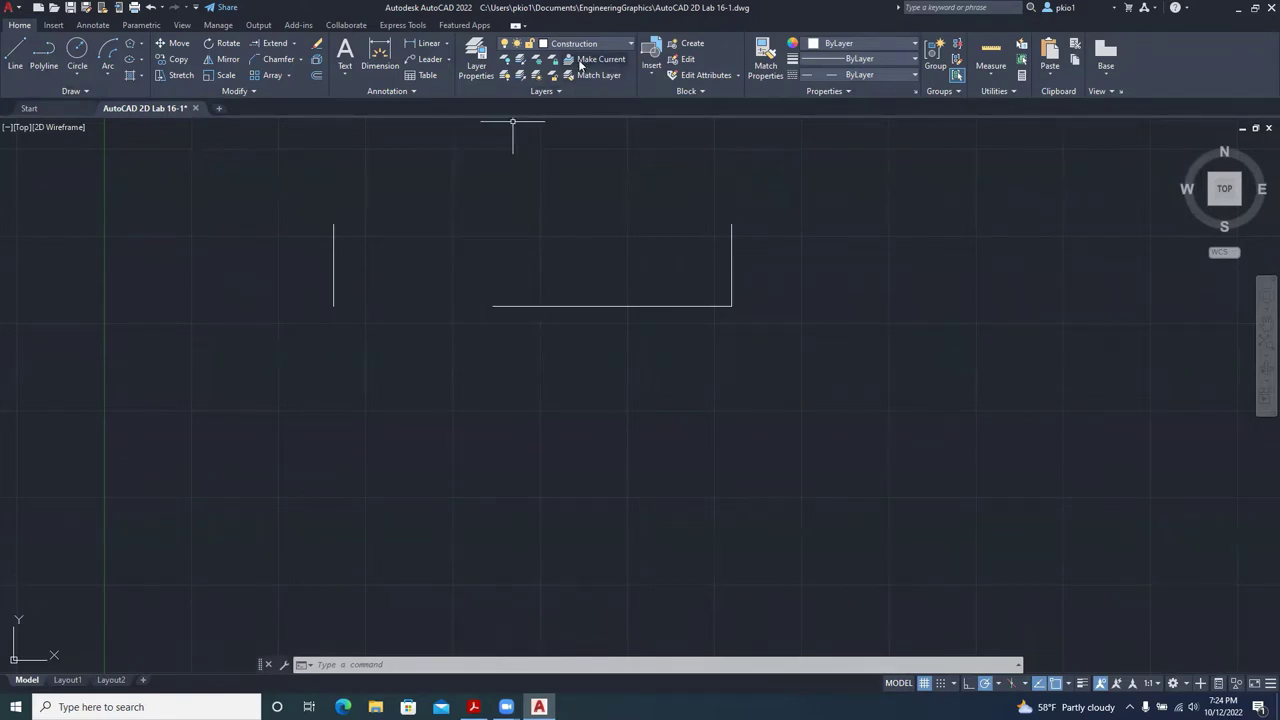
{"action": "key", "text": "Escape"}
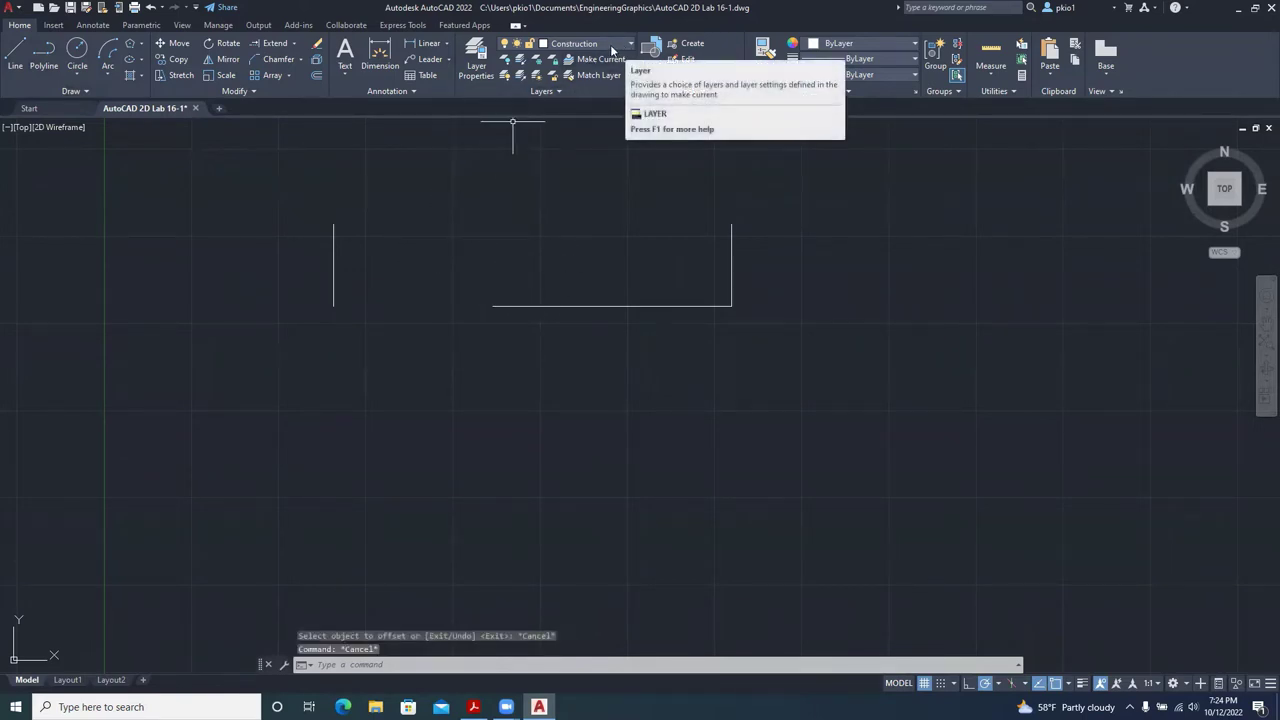
Extend the top edge with a horizontal line from its left end to the foot of the offset vertical line.
{"action": "left_click", "coordinate": [15, 55]}
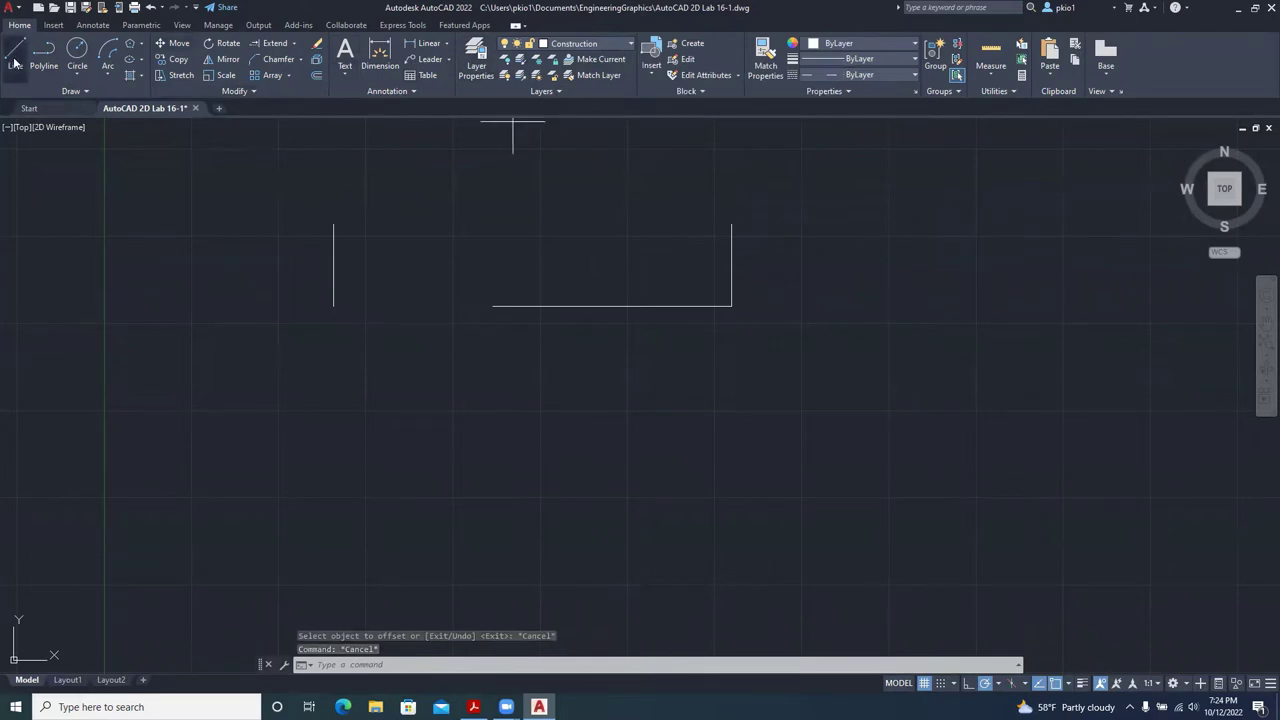
{"action": "double_click", "coordinate": [493, 303]}
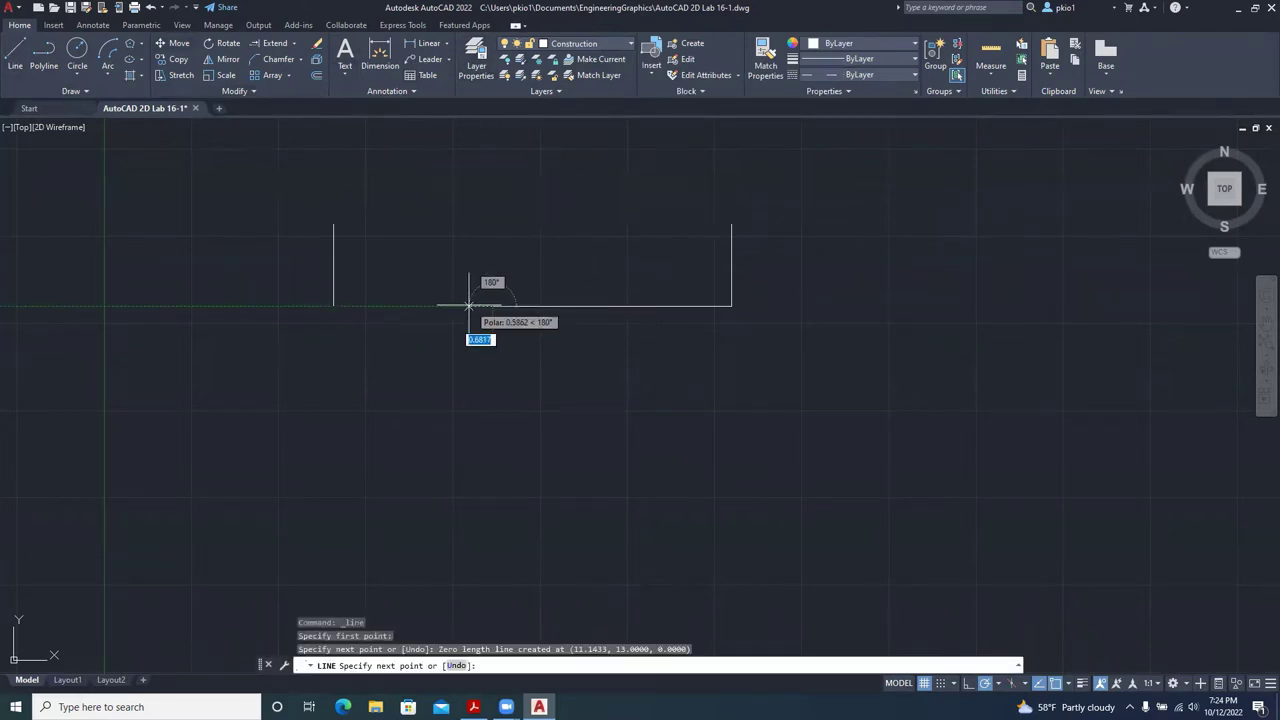
{"action": "key", "text": "Escape"}
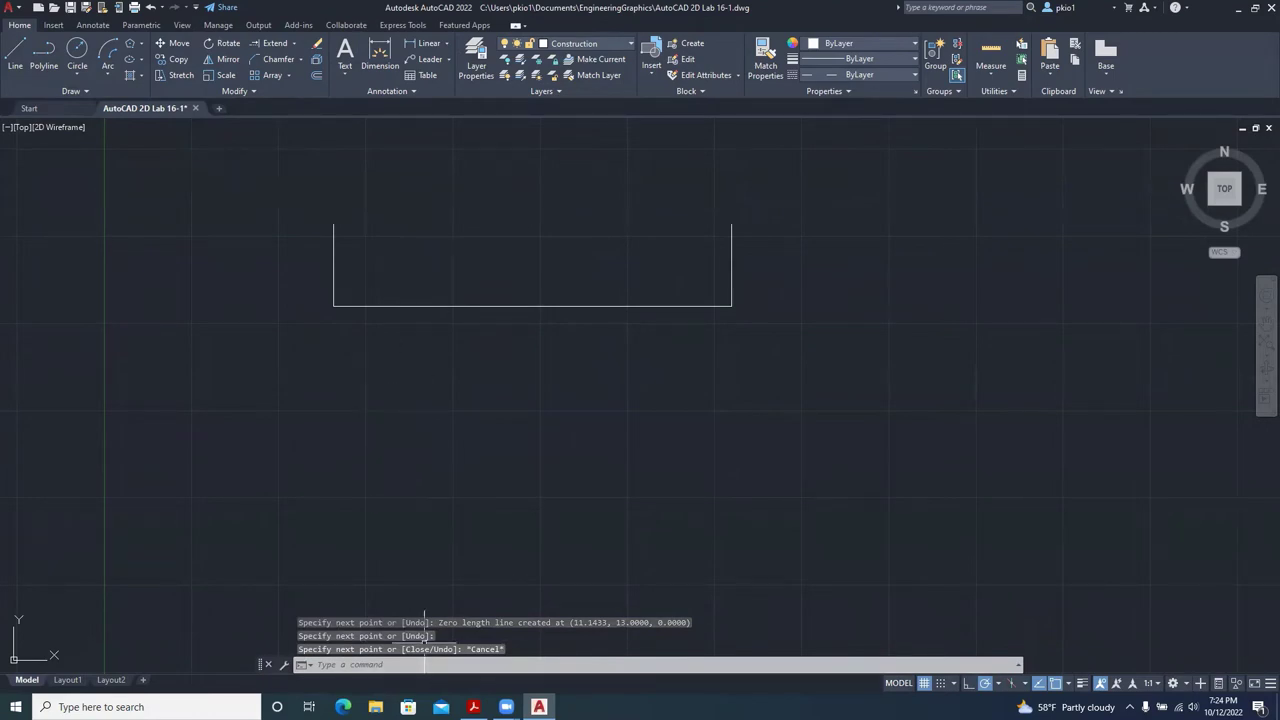
Check the notch angles in the textbook PDF and draw the notch's left side sloping down to the right at the 150° angle.
{"action": "key", "text": "alt+Tab"}
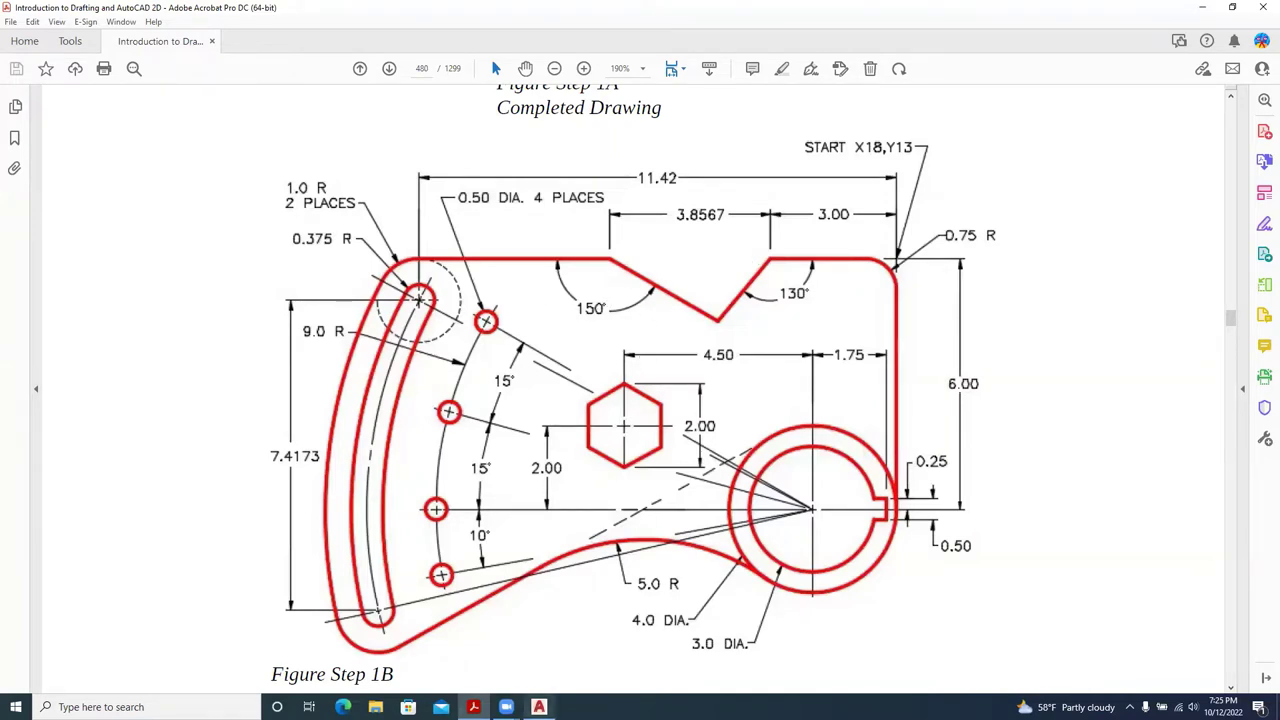
{"action": "left_click", "coordinate": [539, 707]}
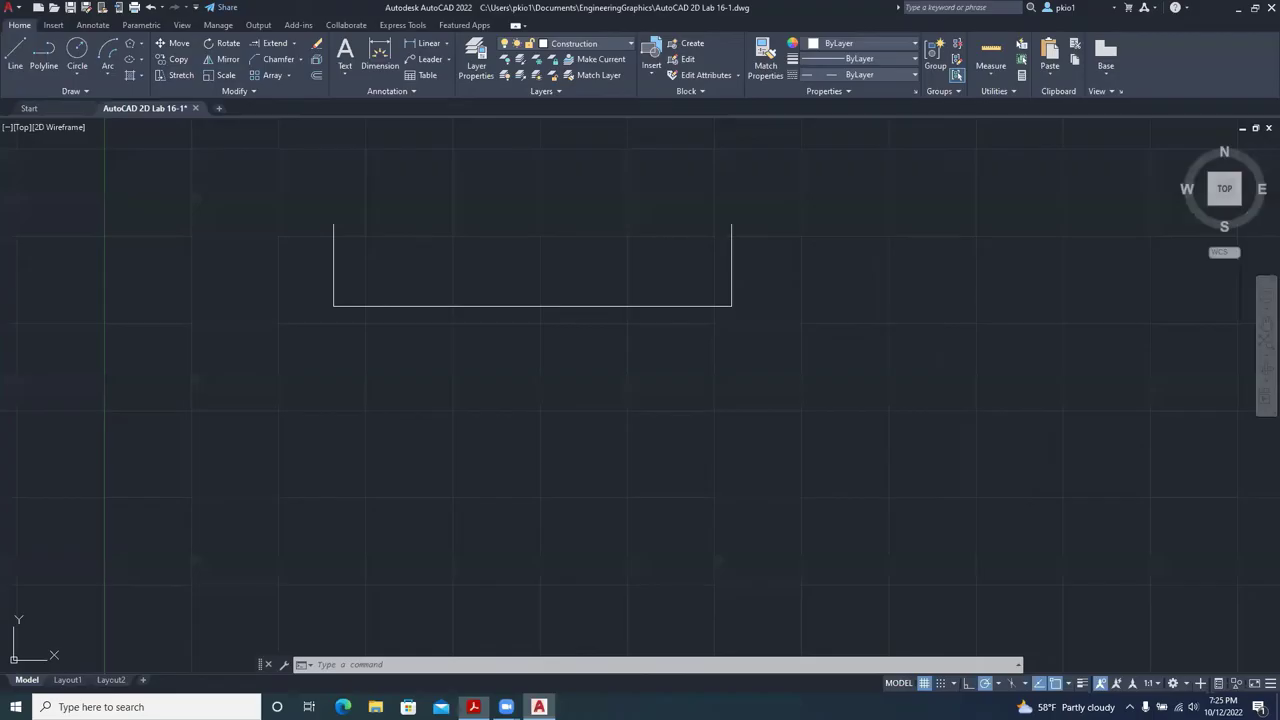
{"action": "left_click", "coordinate": [15, 55]}
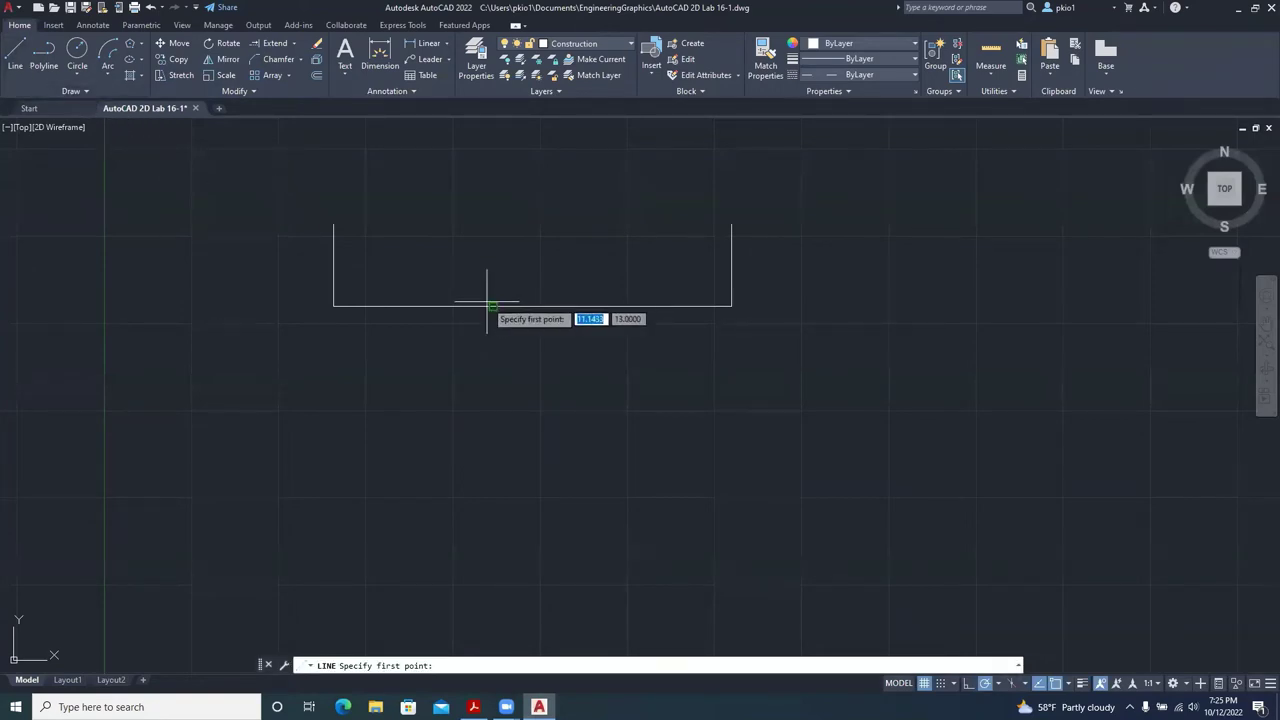
{"action": "left_click", "coordinate": [493, 306]}
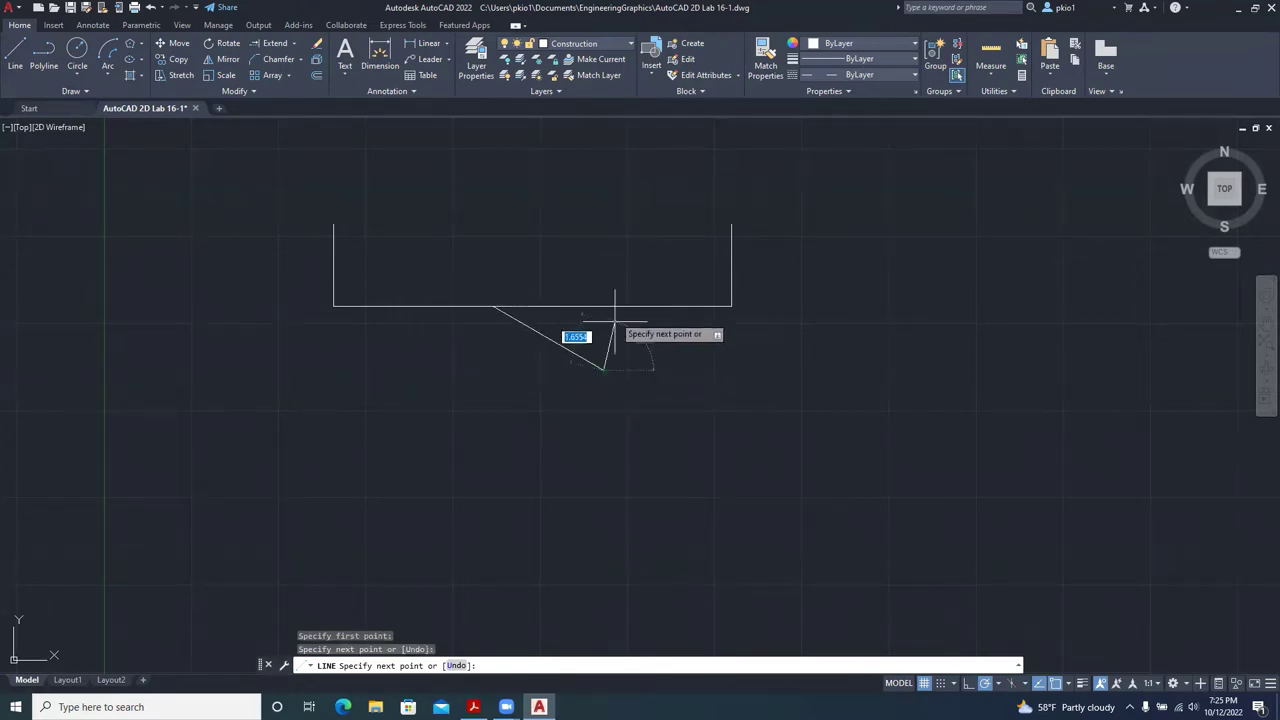
{"action": "left_click", "coordinate": [603, 369]}
{"action": "right_click", "coordinate": [614, 310]}
{"action": "left_click", "coordinate": [635, 316]}
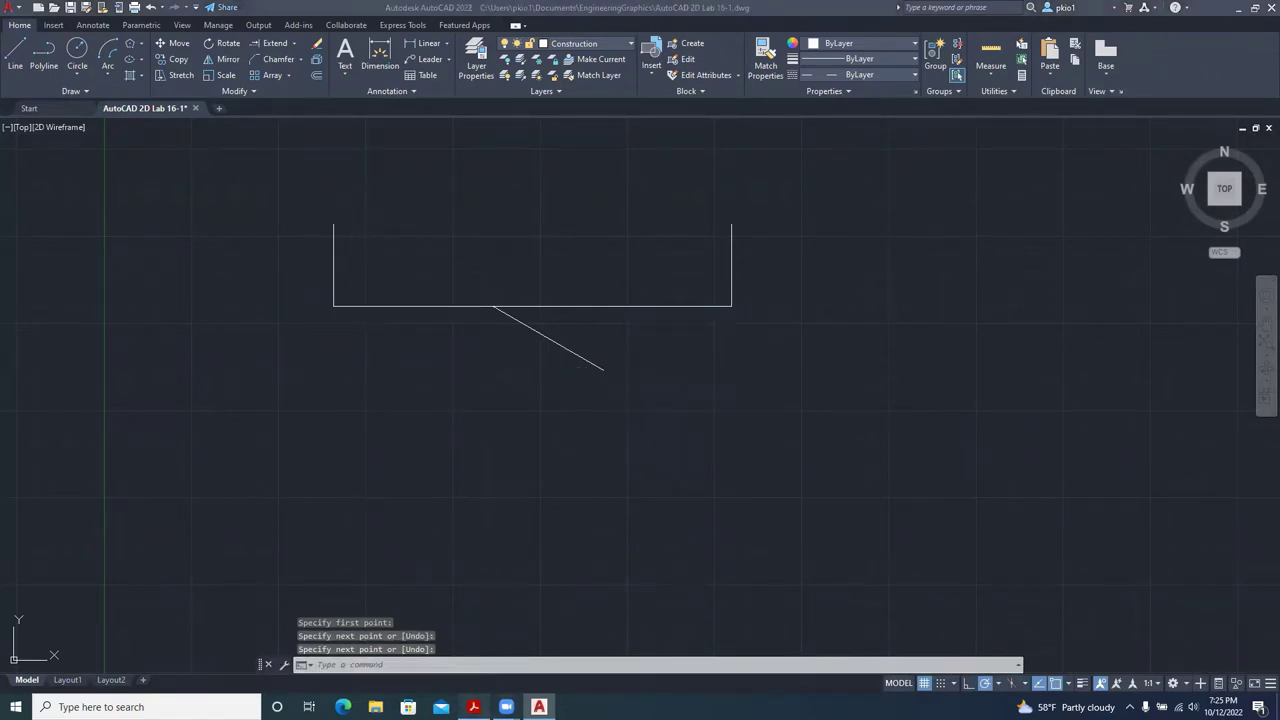
Draw the notch's right side from the end of the 3-unit segment, sloping down-left at the textbook's 130° angle across the other side.
{"action": "left_click", "coordinate": [474, 705]}
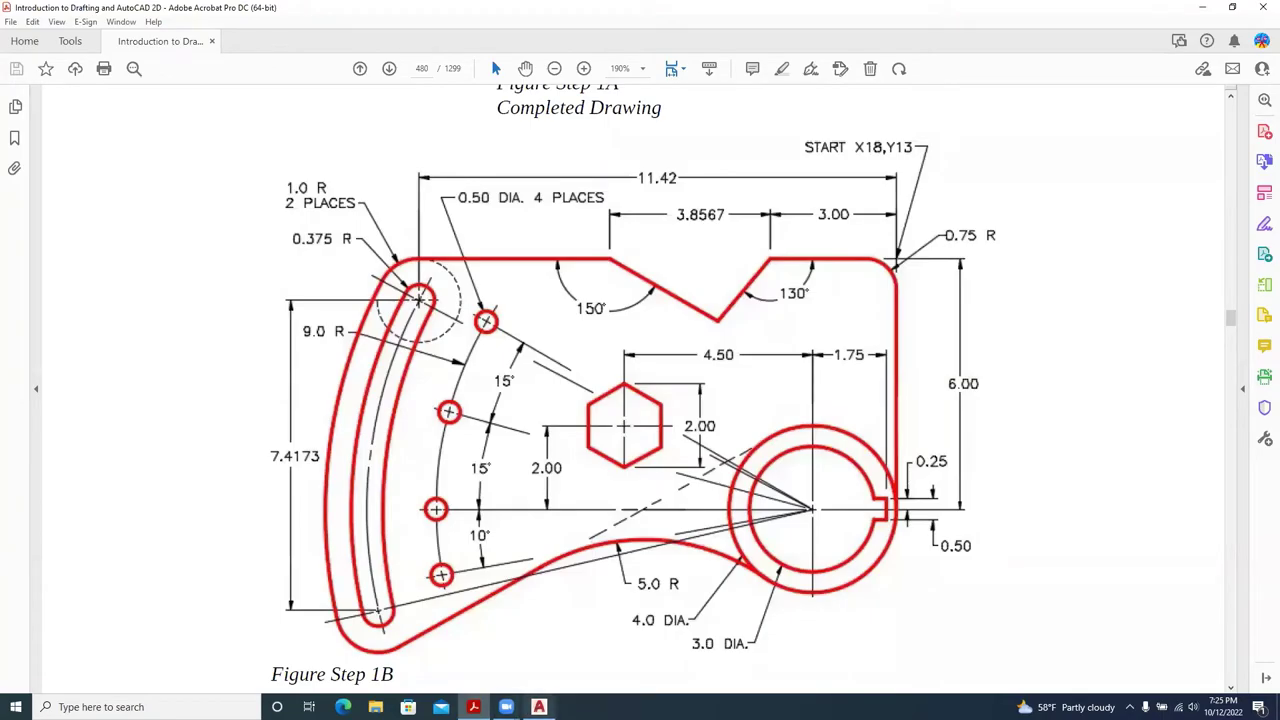
{"action": "left_click", "coordinate": [539, 707]}
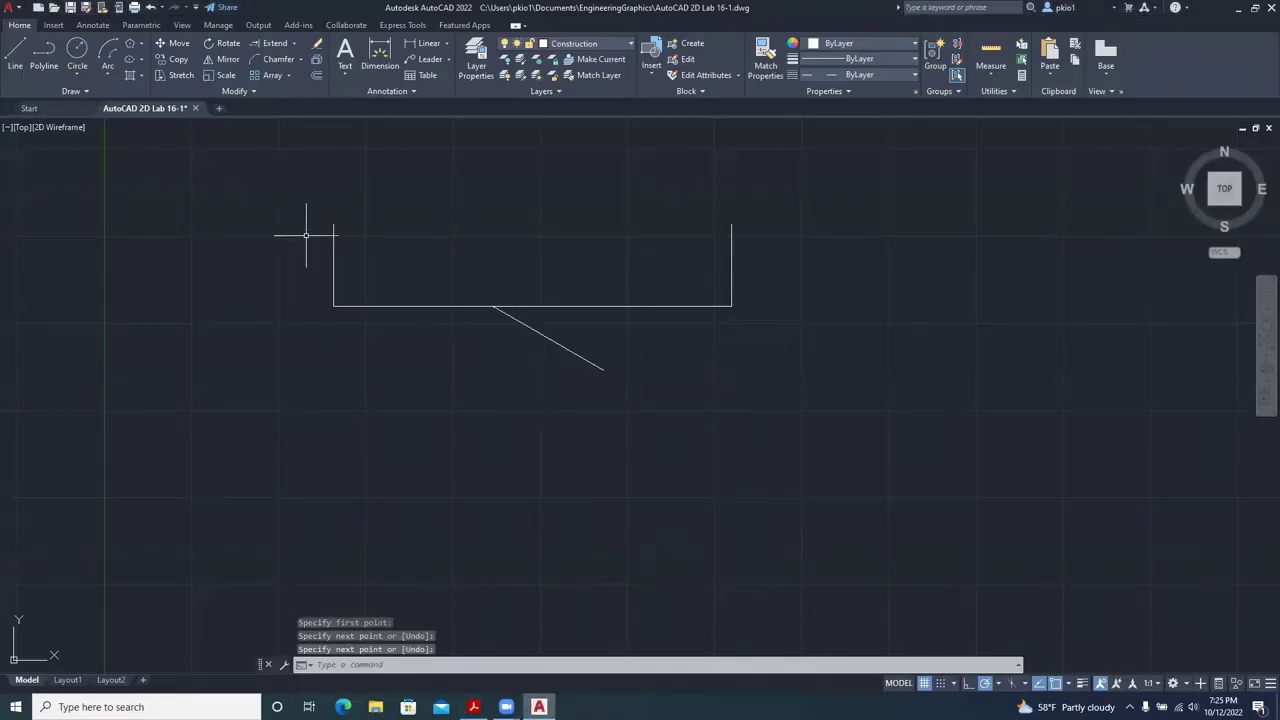
{"action": "left_click", "coordinate": [15, 55]}
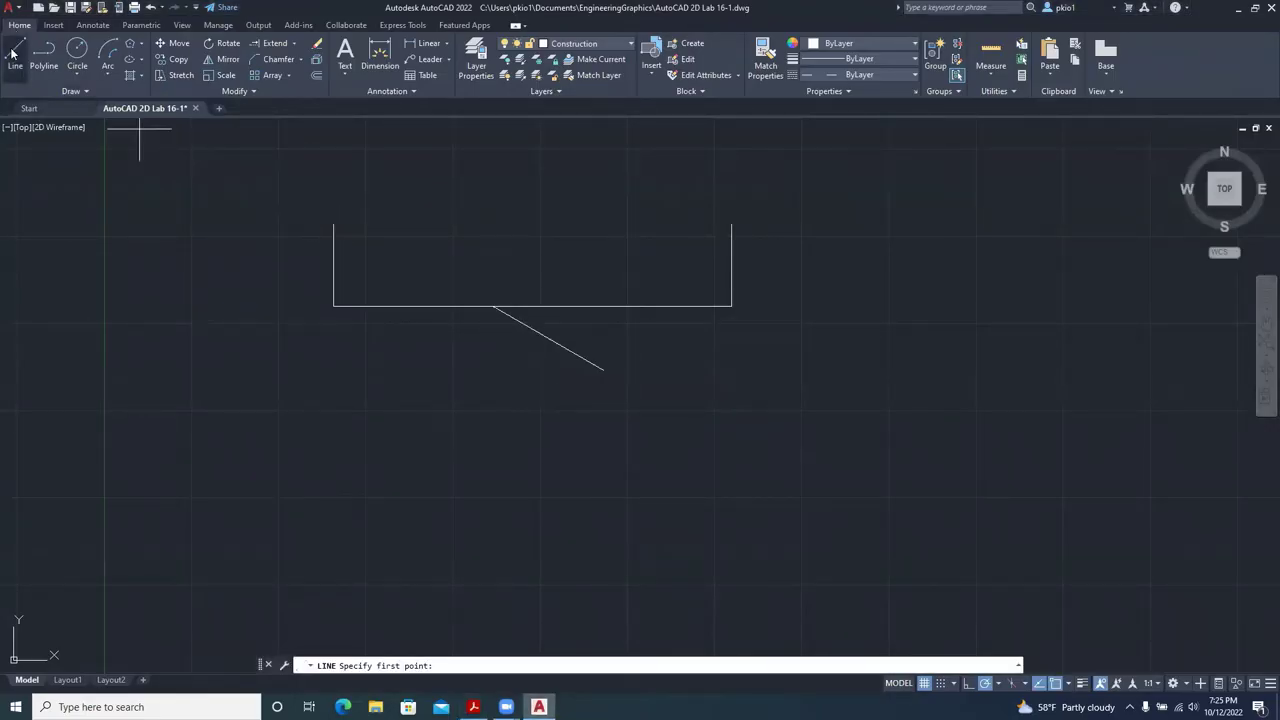
{"action": "left_click", "coordinate": [627, 305]}
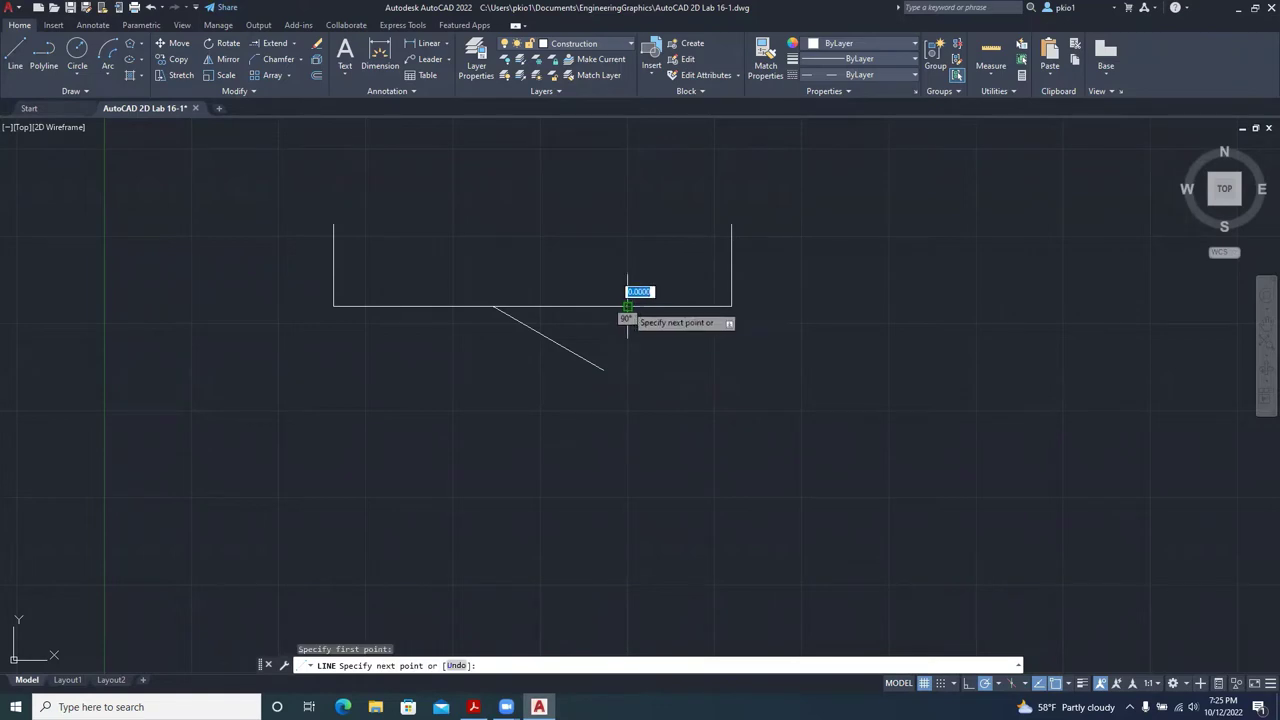
{"action": "left_click", "coordinate": [556, 392]}
{"action": "key", "text": "Escape"}
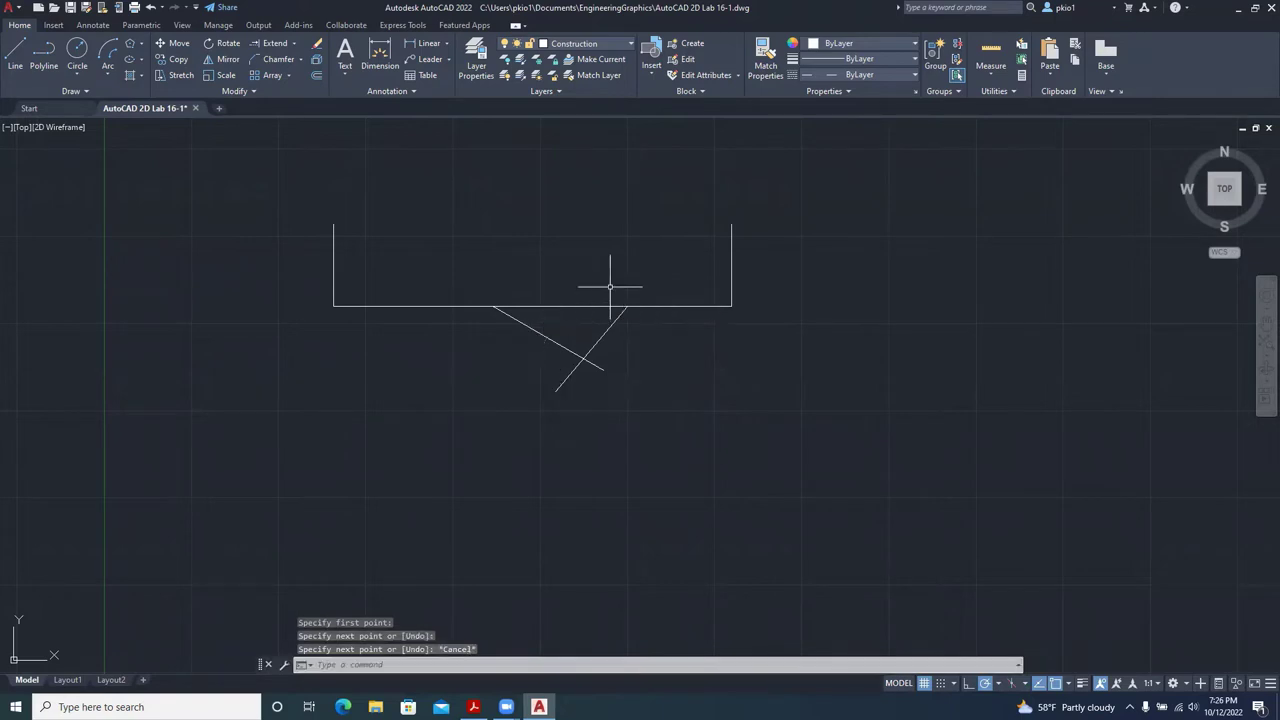
Join the notch's two slanted sides at a sharp corner with Chamfer, removing the ends that cross past each other.
{"action": "left_click", "coordinate": [273, 58]}
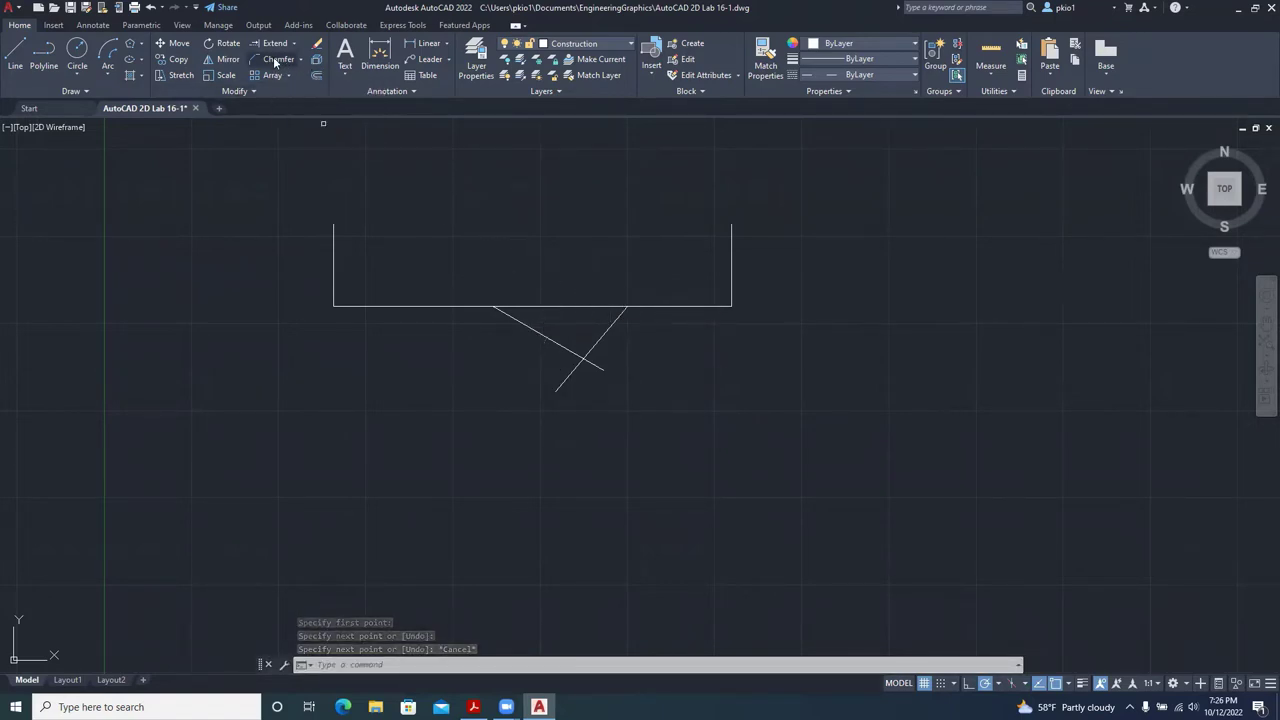
{"action": "left_click", "coordinate": [557, 343]}
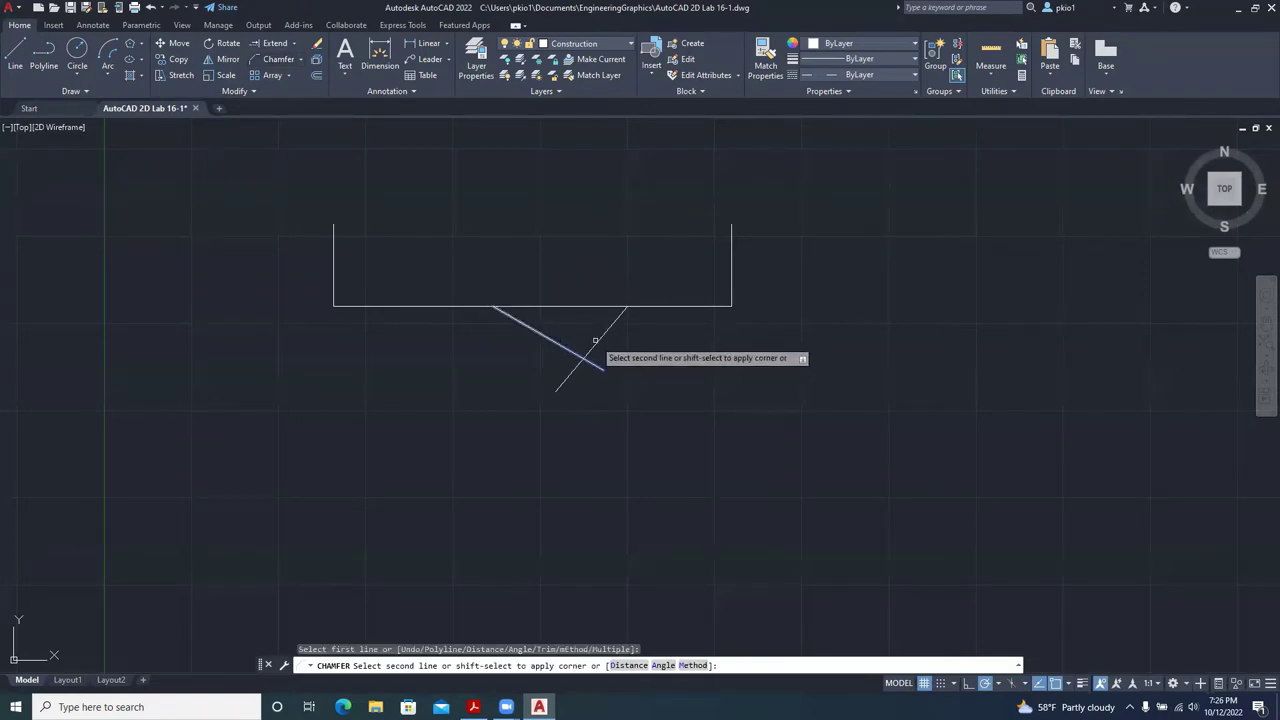
{"action": "left_click", "coordinate": [595, 340]}
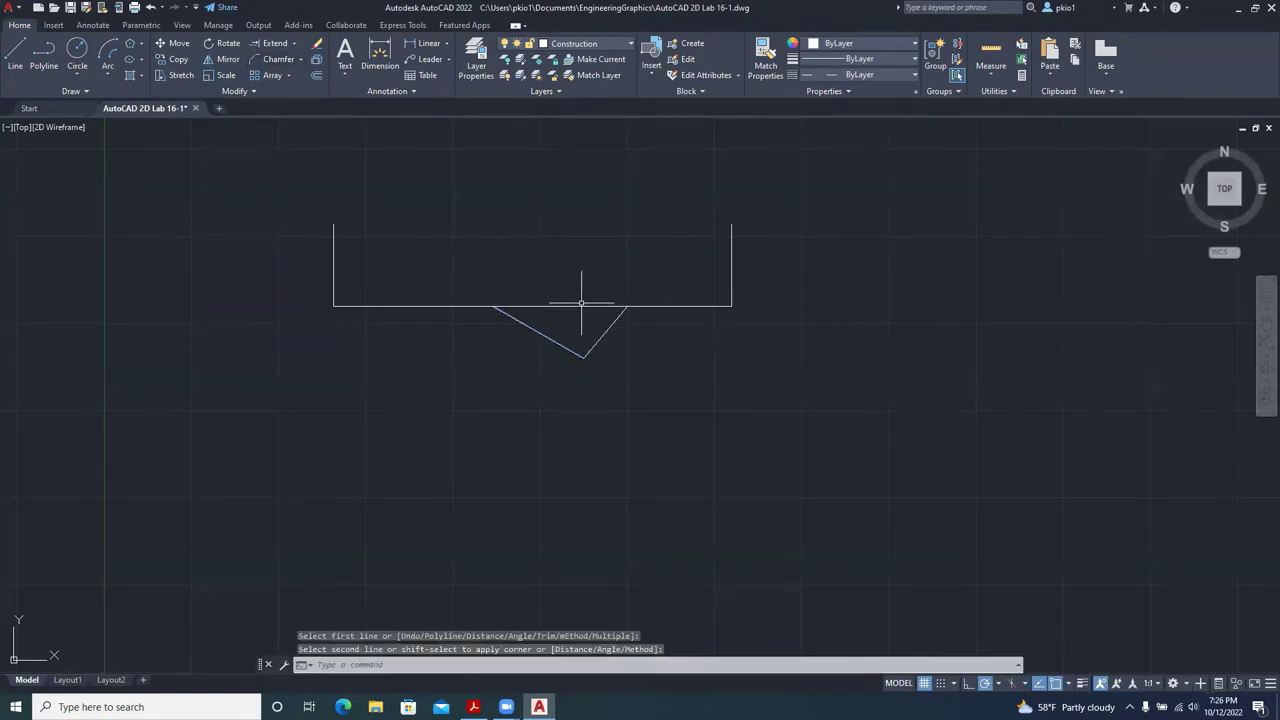
Erase the horizontal segment of the top edge that spans the notch opening.
{"action": "left_click", "coordinate": [580, 310]}
{"action": "left_click", "coordinate": [576, 288]}
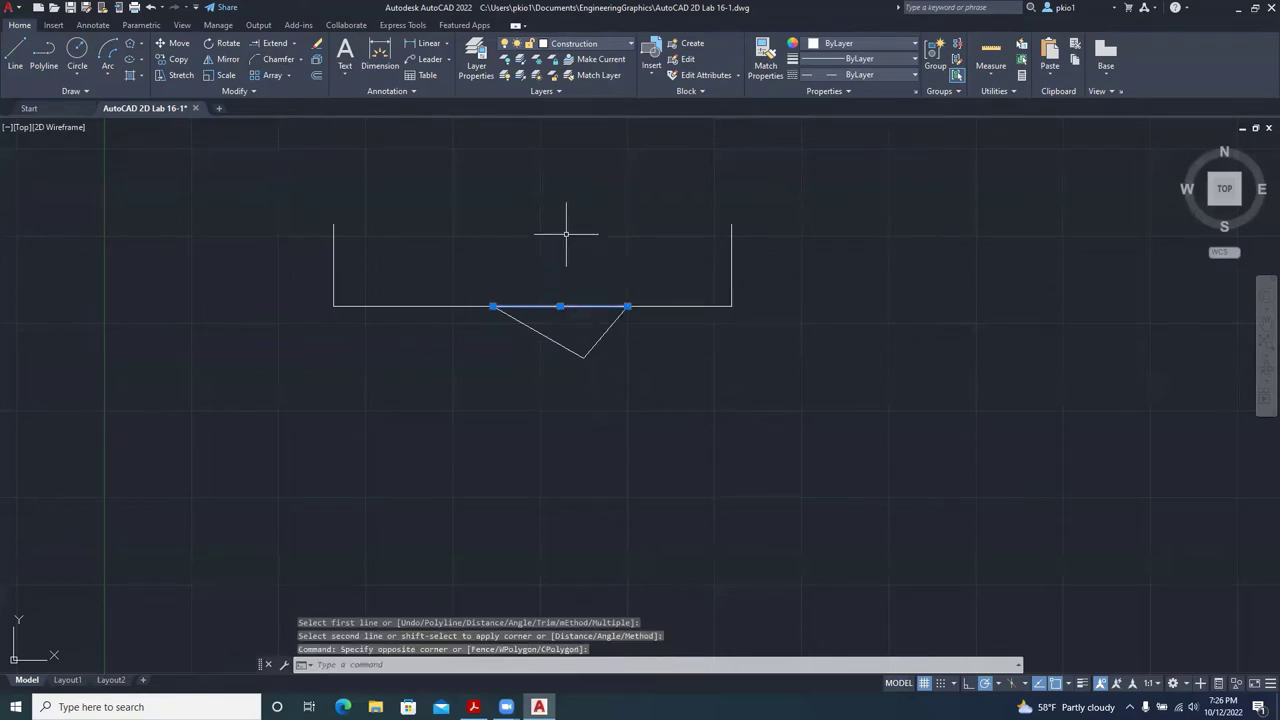
{"action": "key", "text": "Delete"}
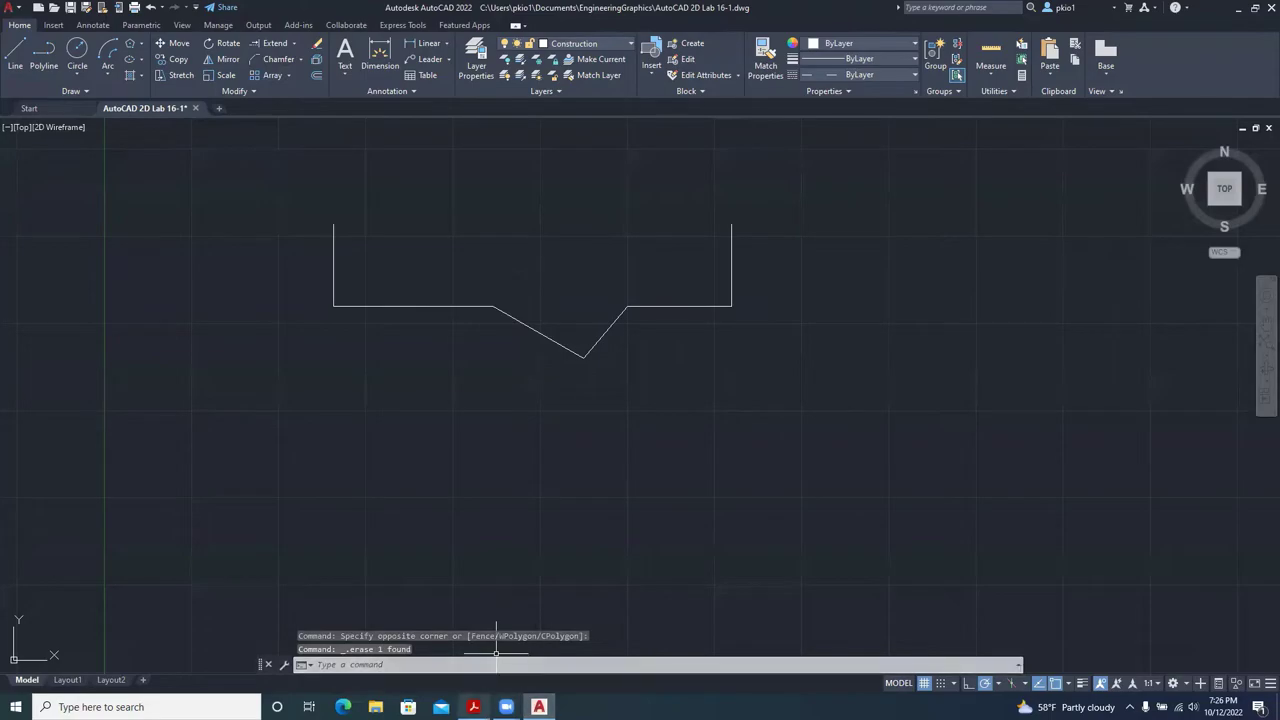
Check the height dimension in the textbook PDF and offset the top edge's 3-unit segment 6 units downward.
{"action": "key", "text": "alt+Tab"}
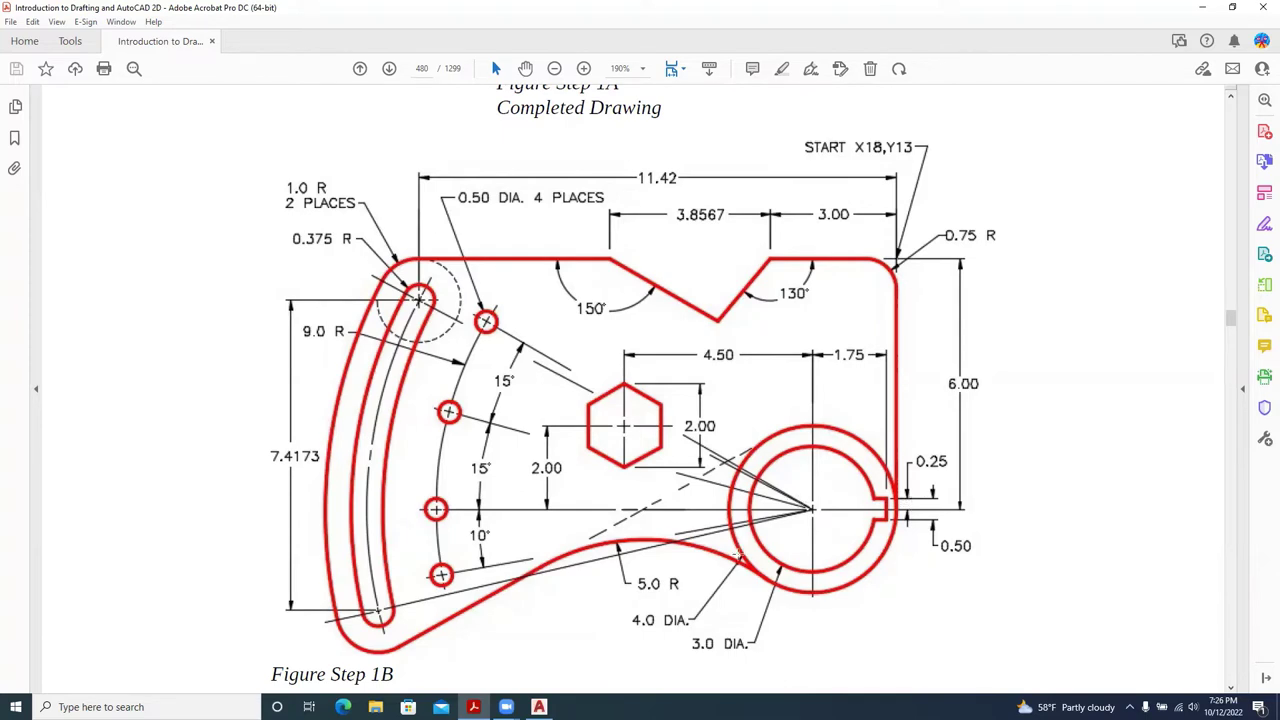
{"action": "left_click", "coordinate": [539, 707]}
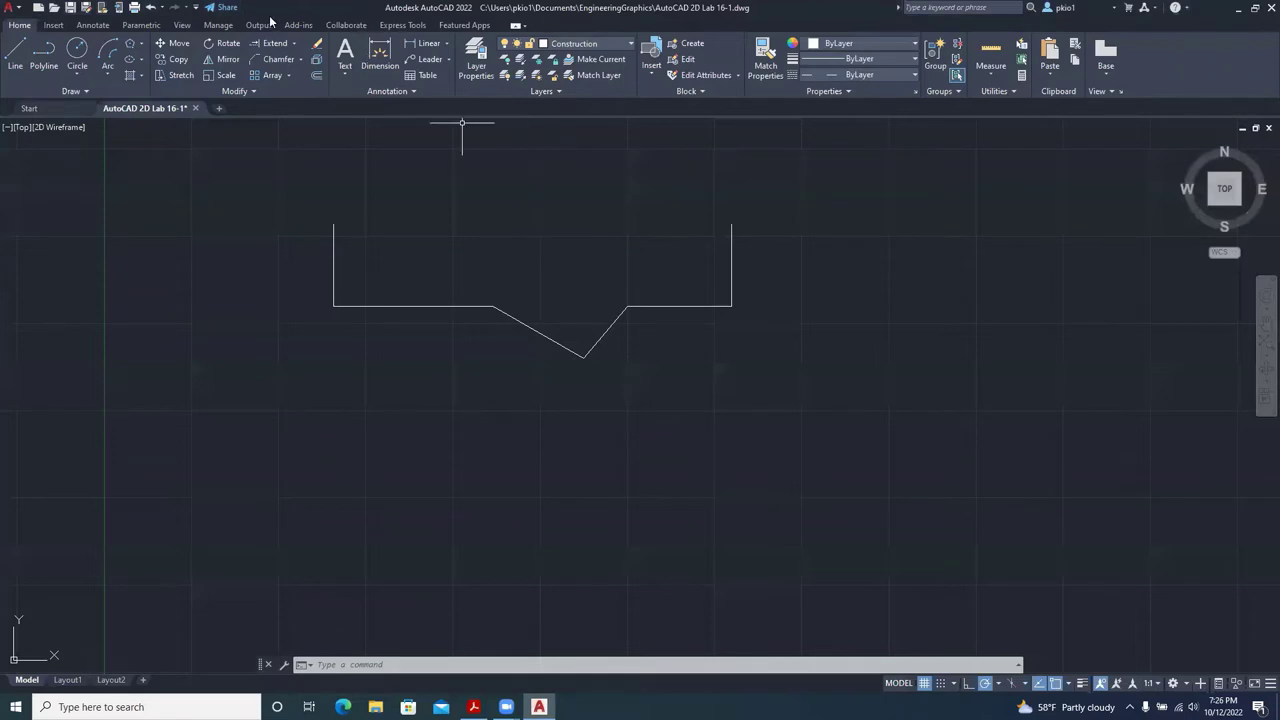
{"action": "left_click", "coordinate": [316, 75]}
{"action": "type", "text": "6"}
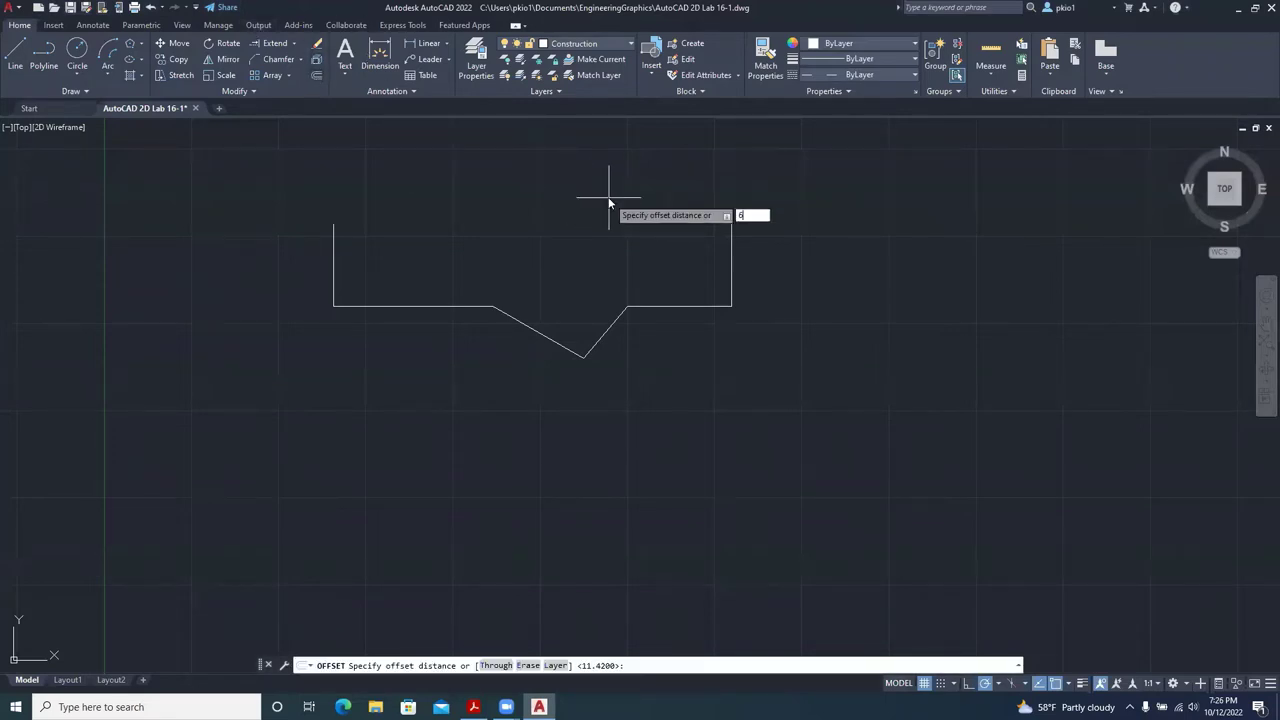
{"action": "key", "text": "Return"}
{"action": "left_click", "coordinate": [686, 306]}
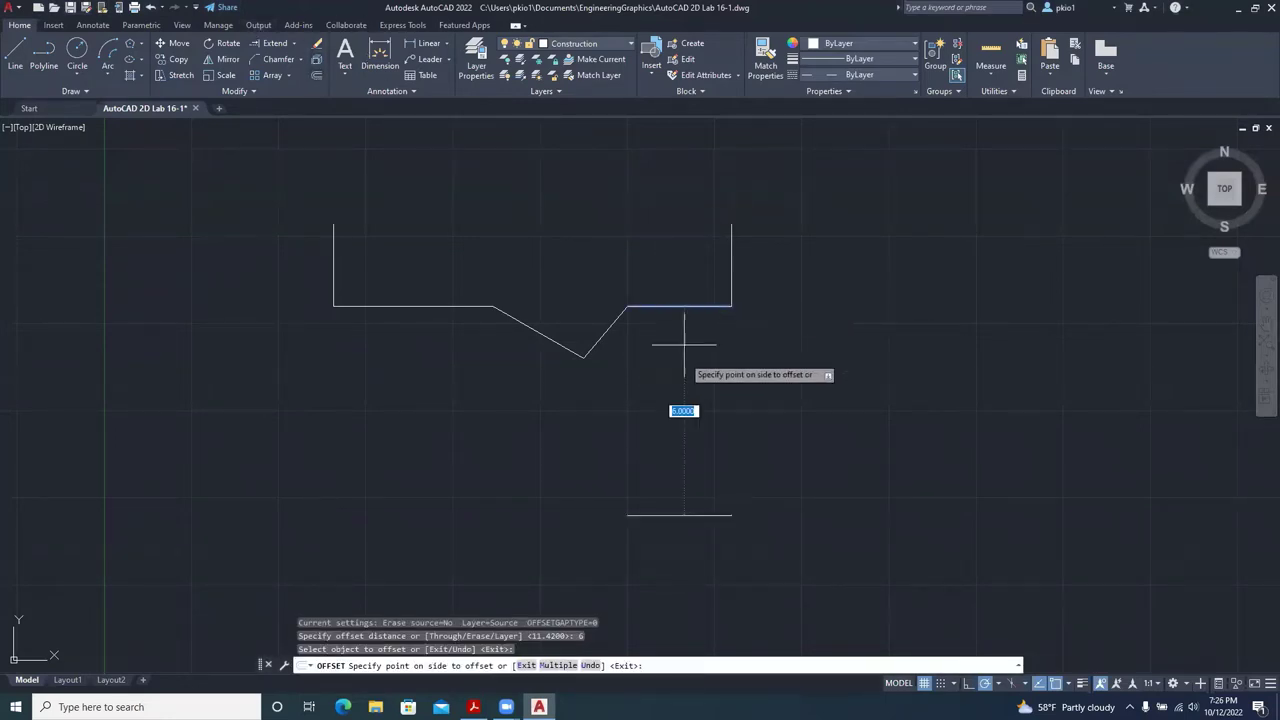
{"action": "left_click", "coordinate": [680, 365]}
{"action": "scroll", "coordinate": [641, 254], "scroll_direction": "down", "scroll_amount": 4}
{"action": "key", "text": "Escape"}
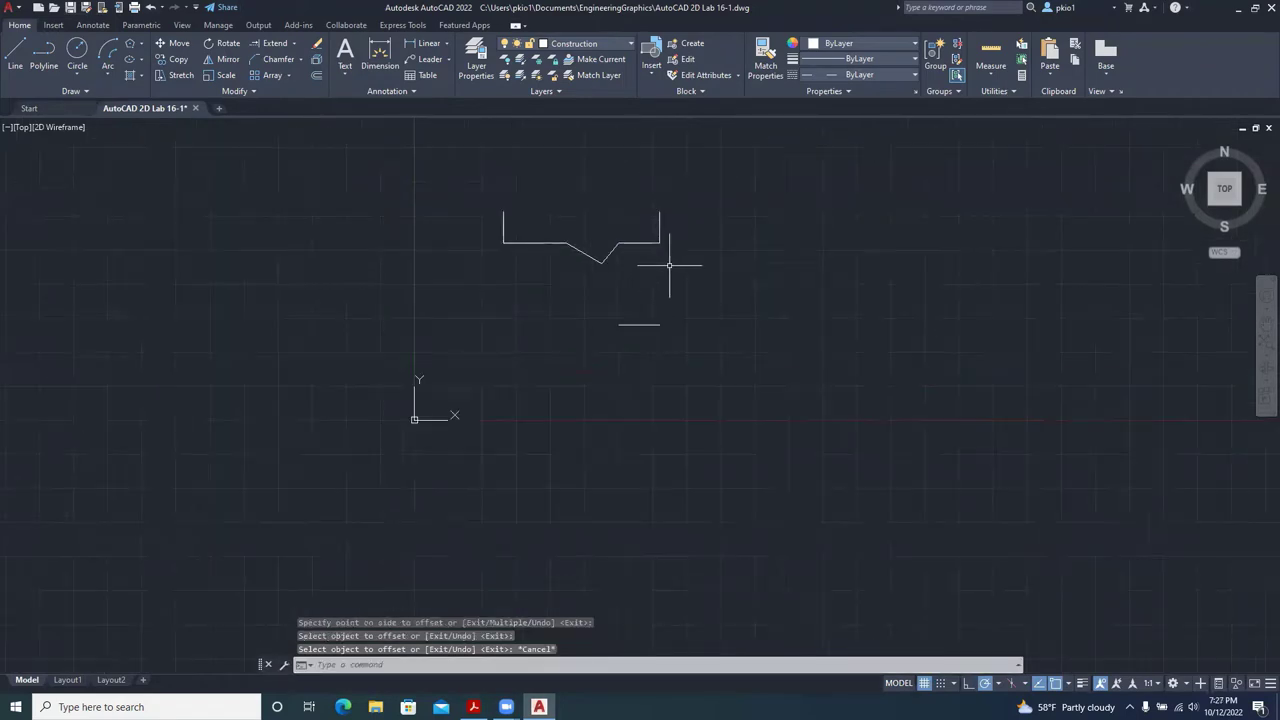
Stretch the lower end of the plate's right vertical line straight down past the offset horizontal line.
{"action": "left_click", "coordinate": [660, 222]}
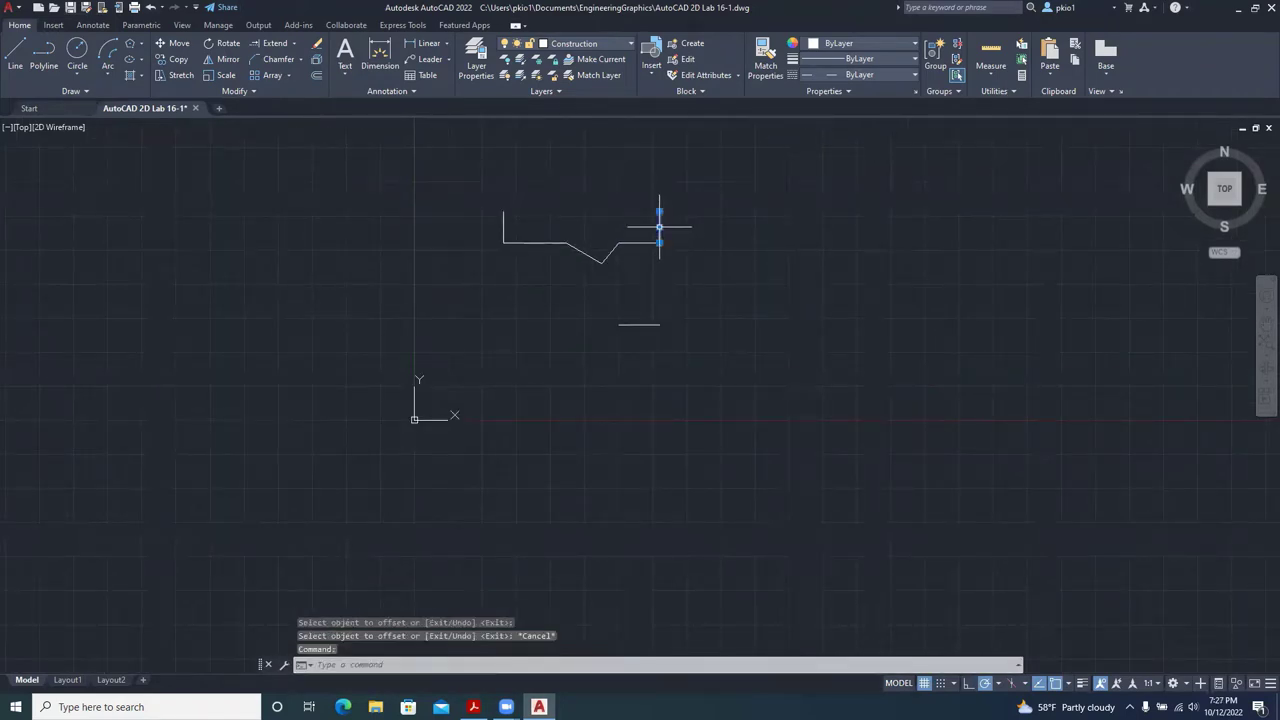
{"action": "left_click", "coordinate": [659, 243]}
{"action": "left_click", "coordinate": [659, 368]}
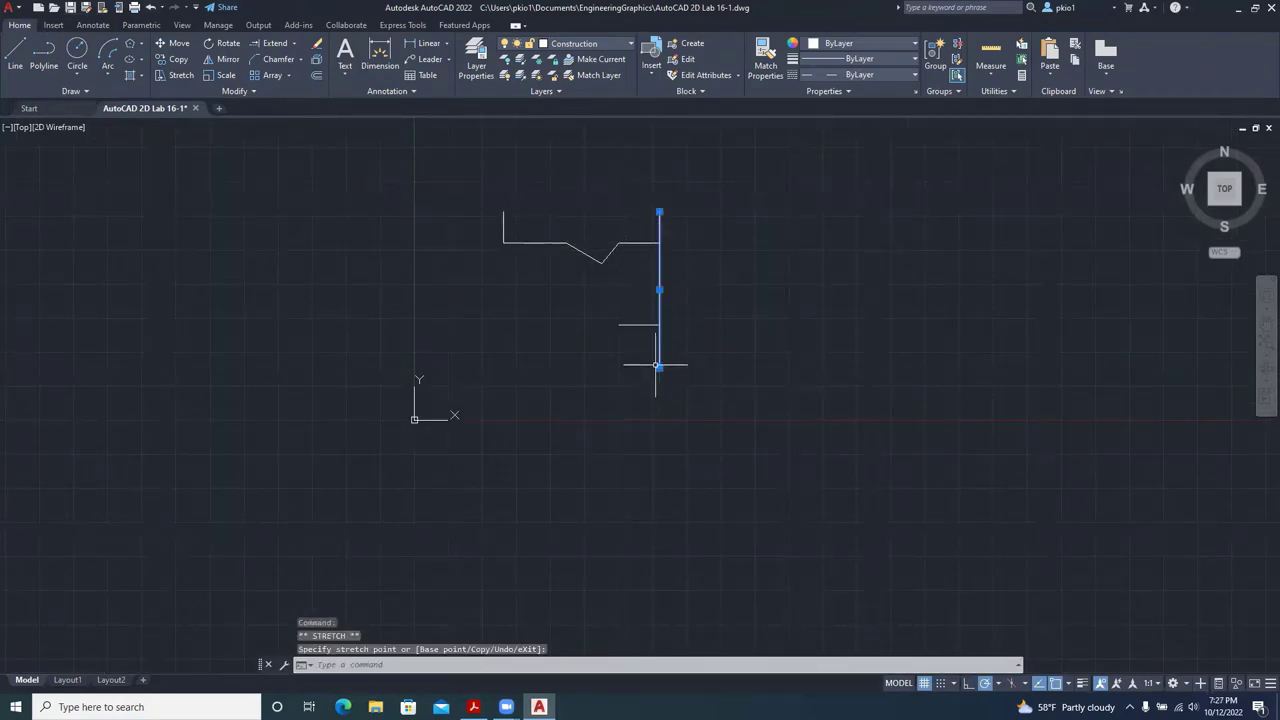
{"action": "key", "text": "Escape"}
Check the hub diameters in the textbook PDF and draw a 4-unit diameter circle centered where the offset horizontal line meets the right vertical line.
{"action": "scroll", "coordinate": [657, 300], "scroll_direction": "up", "scroll_amount": 2}
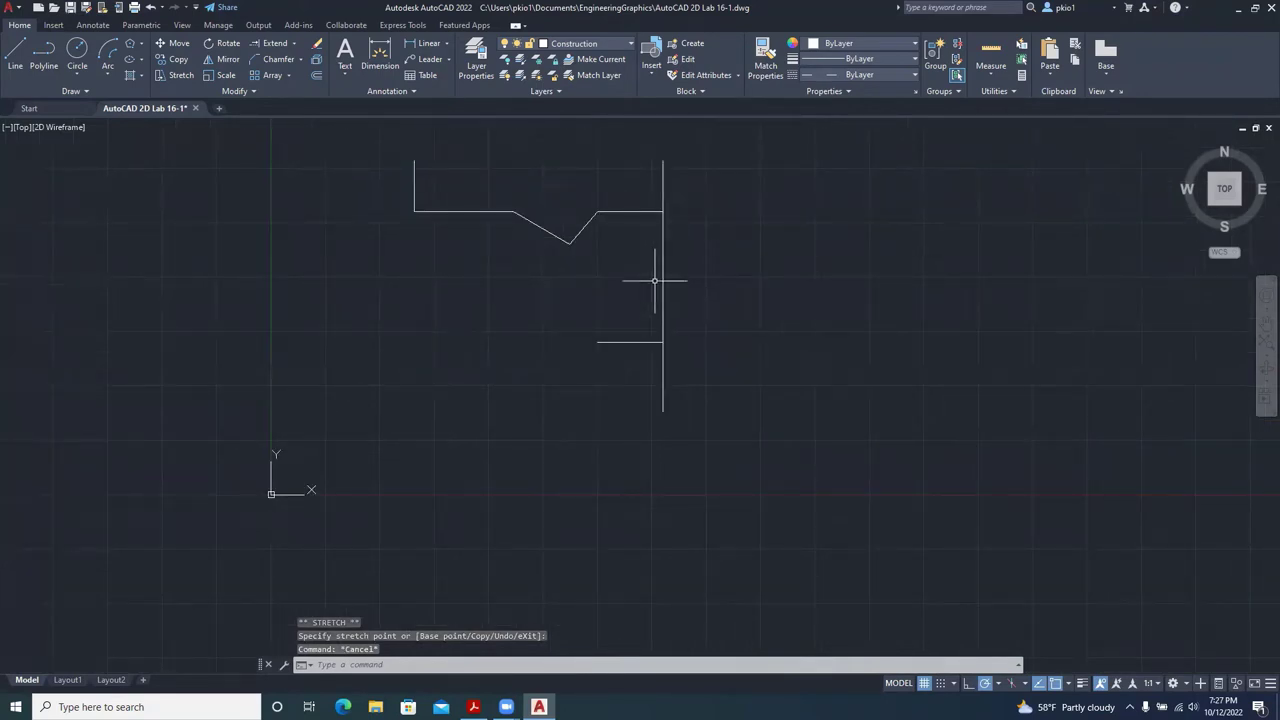
{"action": "scroll", "coordinate": [577, 270], "scroll_direction": "up", "scroll_amount": 2}
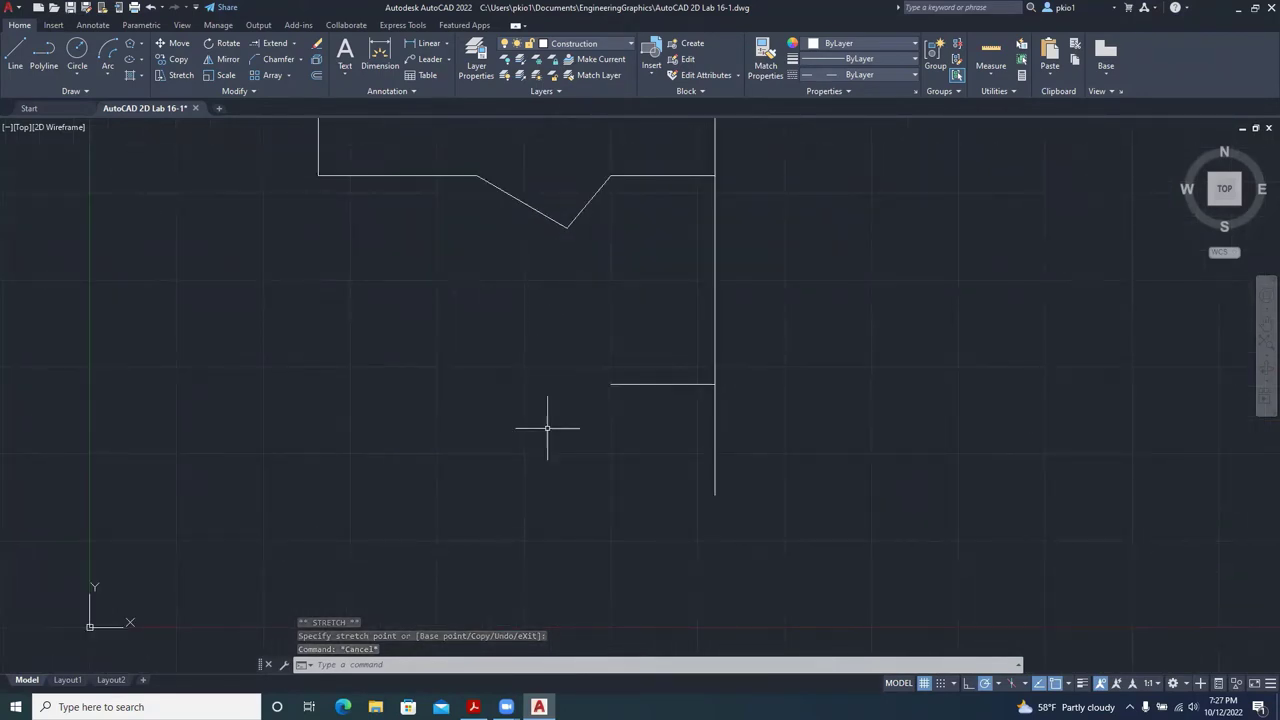
{"action": "left_click", "coordinate": [474, 707]}
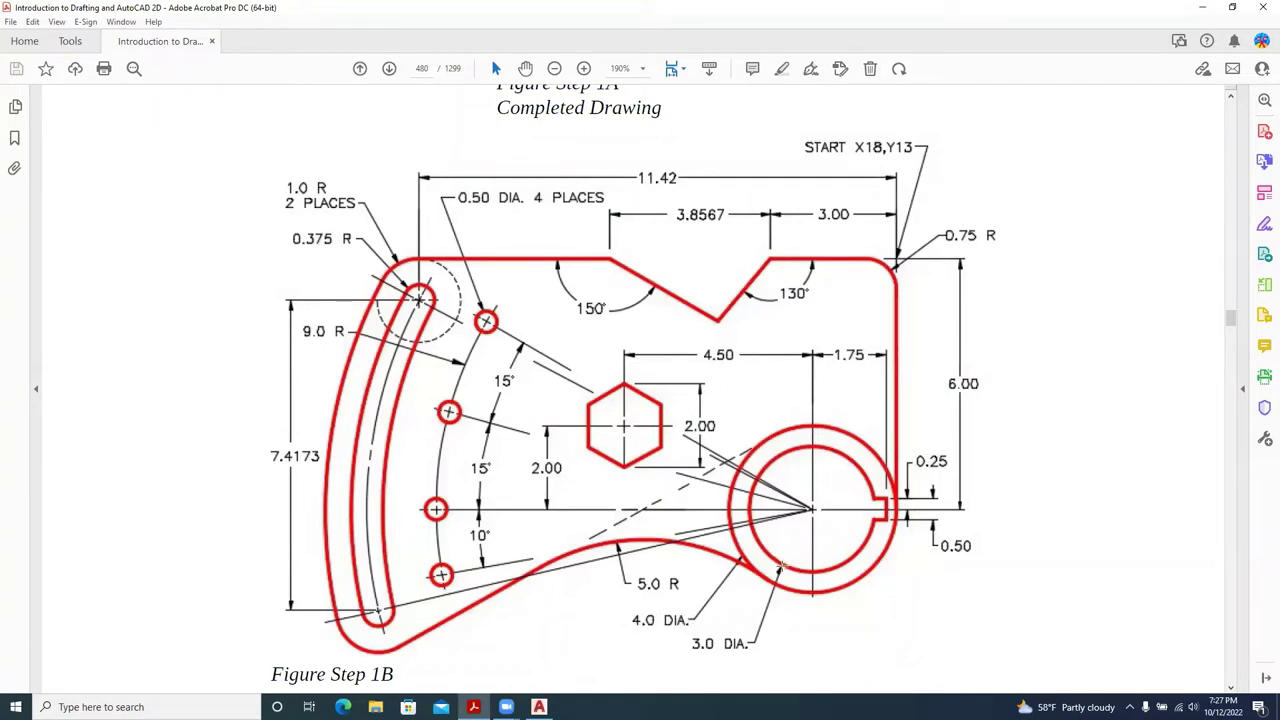
{"action": "left_click", "coordinate": [539, 707]}
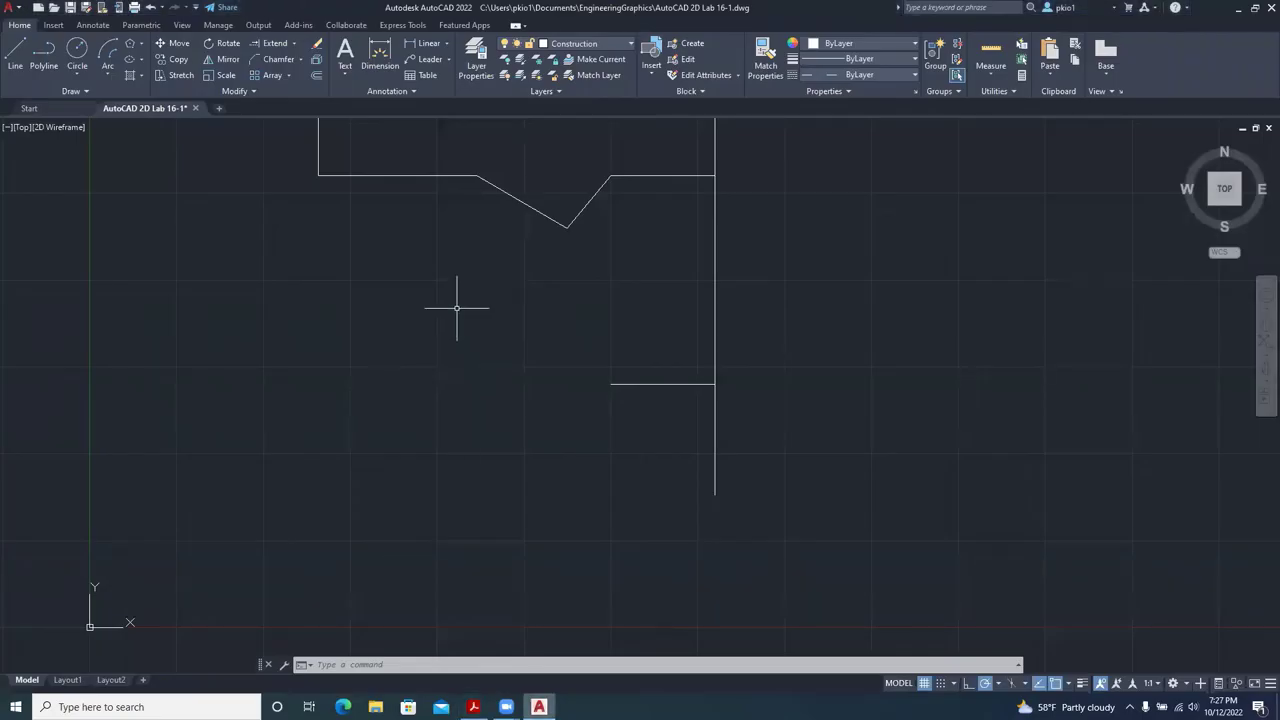
{"action": "left_click", "coordinate": [77, 55]}
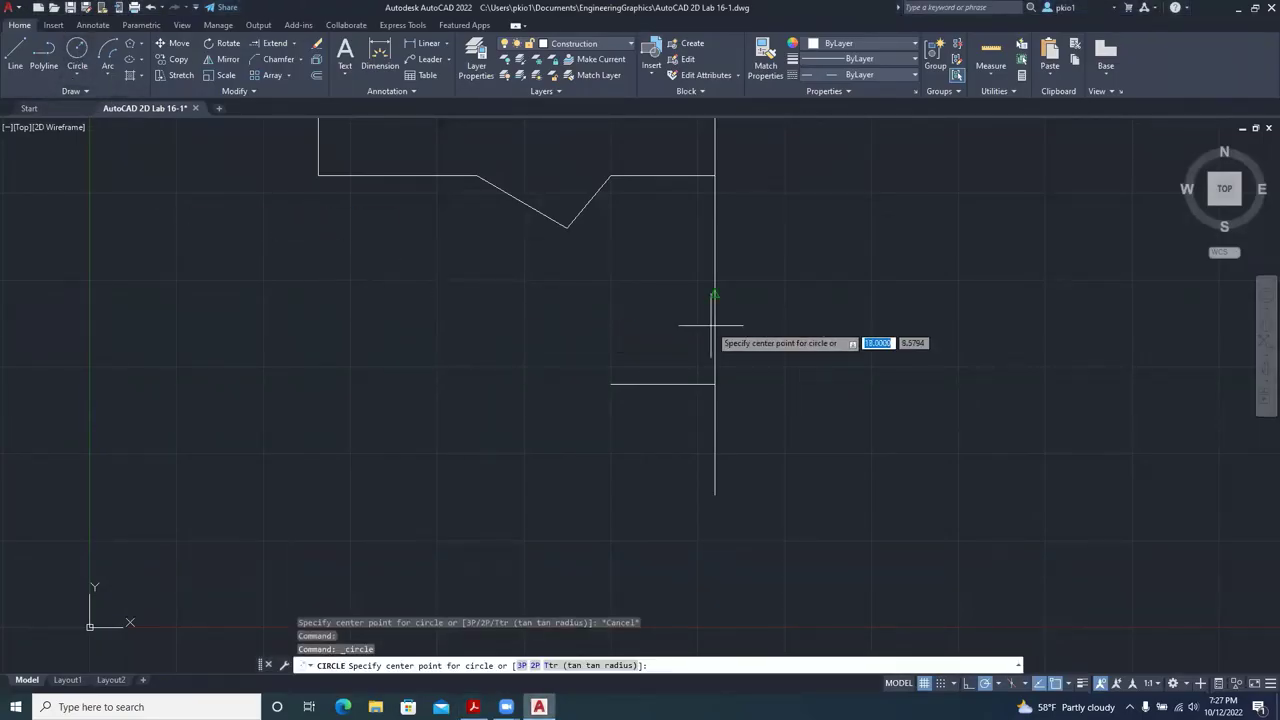
{"action": "left_click", "coordinate": [714, 384]}
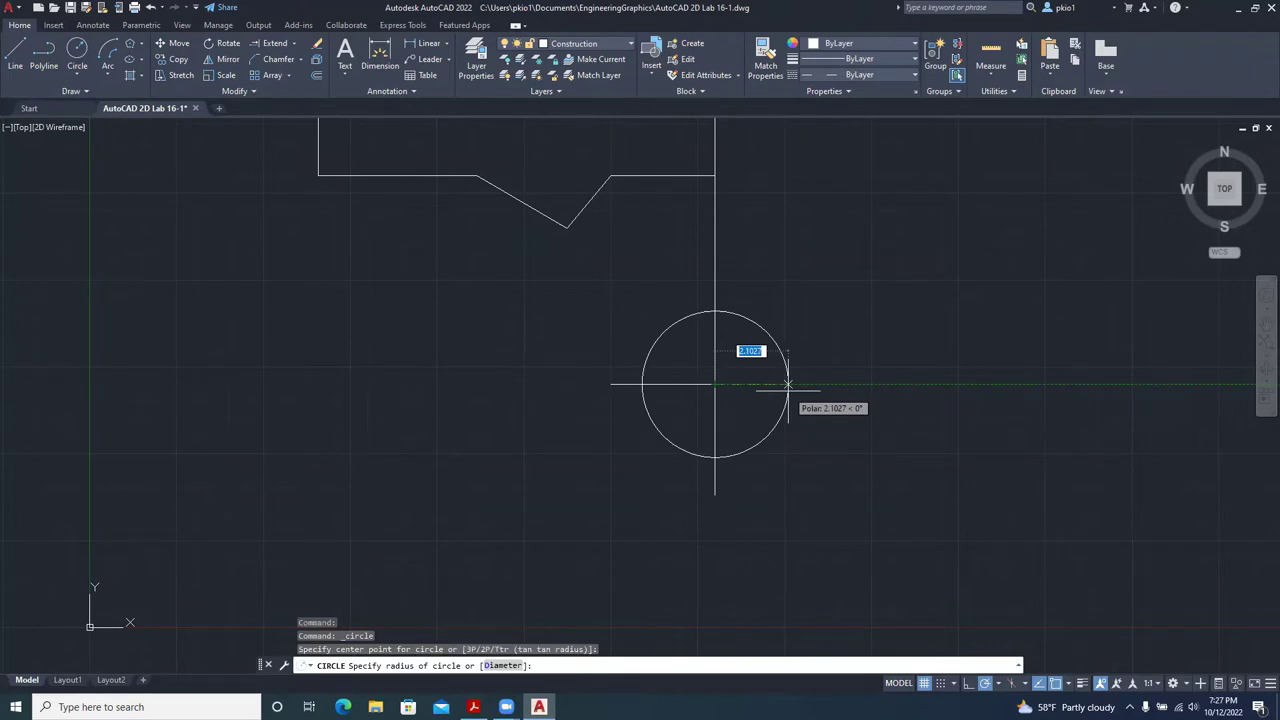
{"action": "type", "text": "d"}
{"action": "key", "text": "Return"}
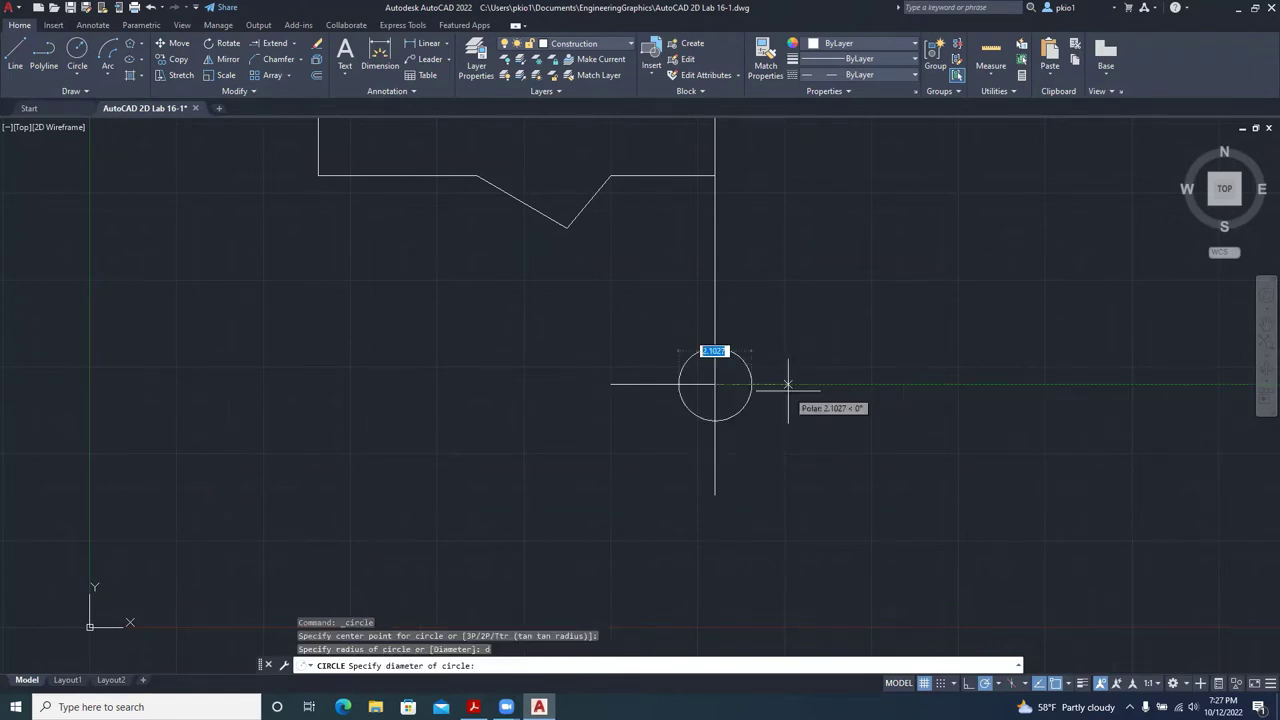
{"action": "type", "text": "4"}
{"action": "key", "text": "Return"}
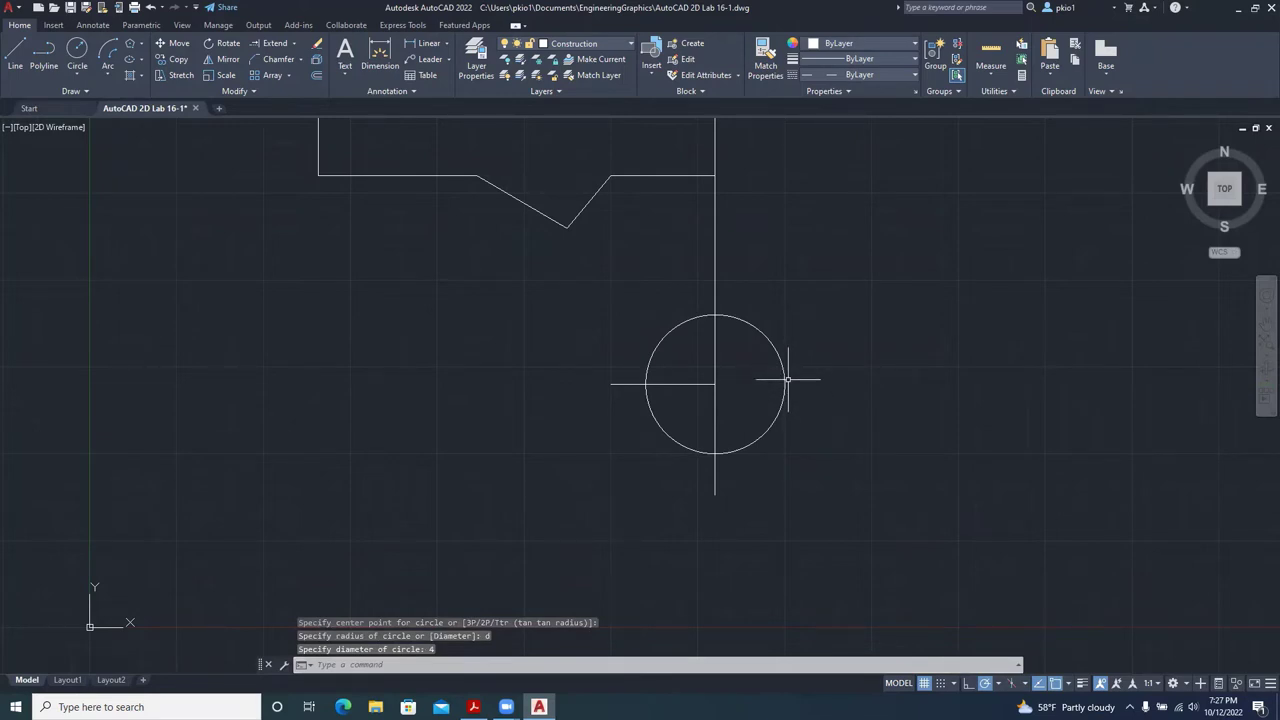
Move the 4-unit circle by its right quadrant to the intersection of the right vertical line and the offset horizontal line.
{"action": "left_click", "coordinate": [784, 372]}
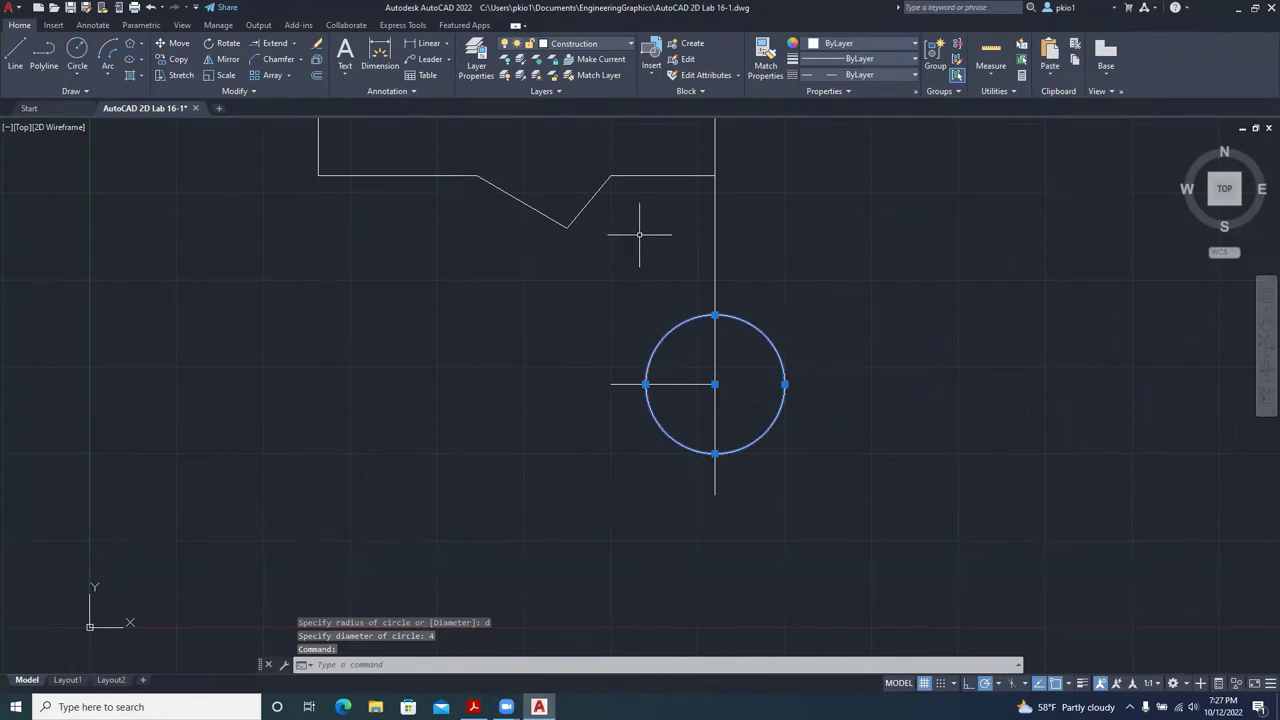
{"action": "left_click", "coordinate": [172, 43]}
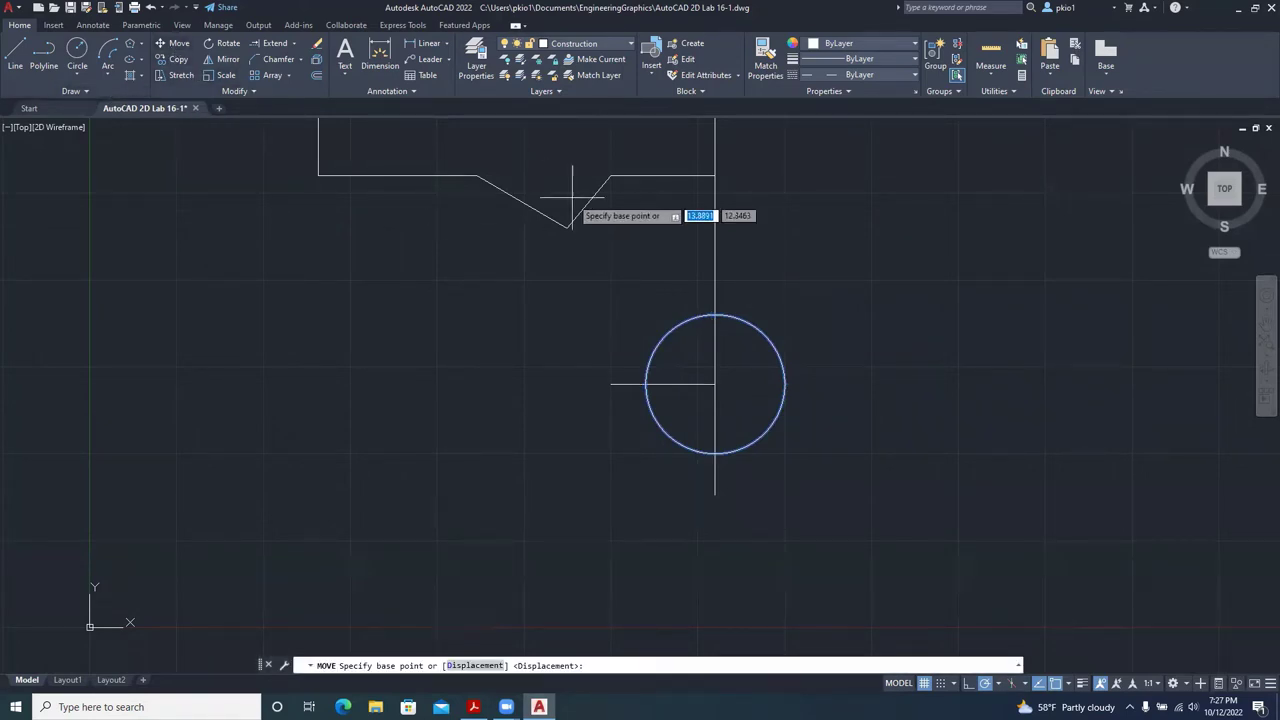
{"action": "left_click", "coordinate": [785, 384]}
{"action": "left_click", "coordinate": [724, 374]}
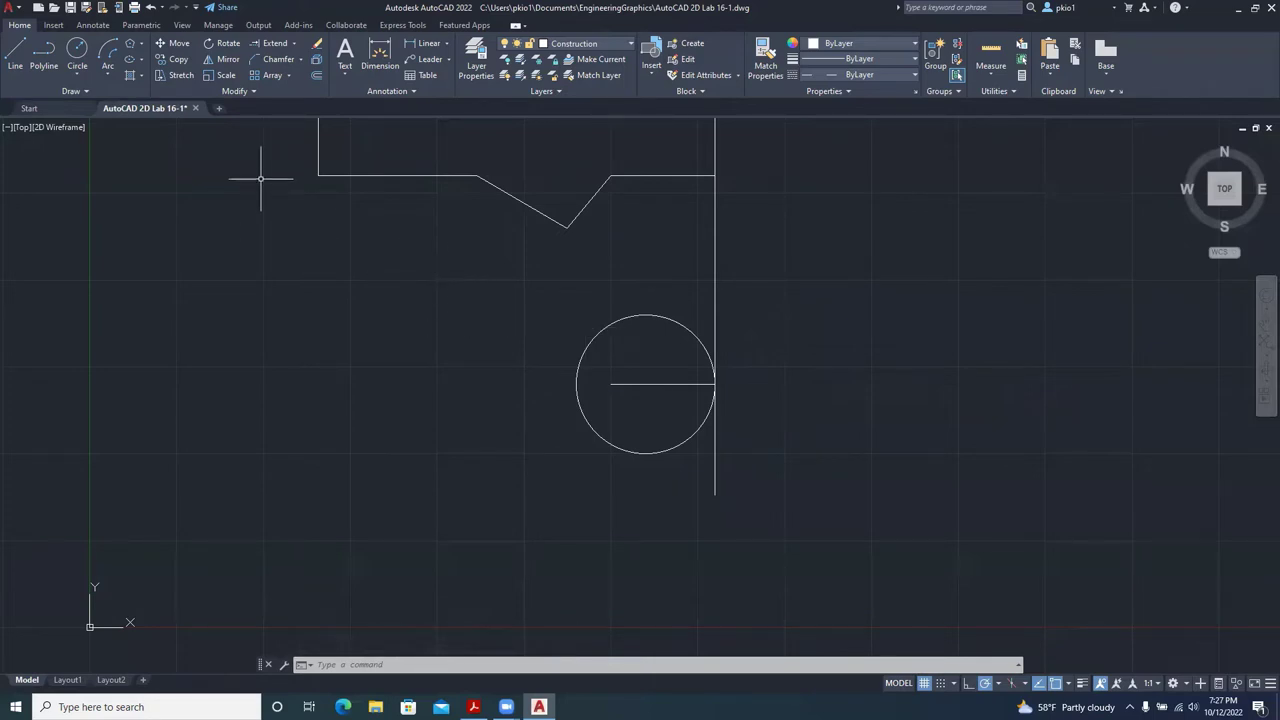
Draw a 3-unit diameter circle concentric with the 4-unit circle.
{"action": "left_click", "coordinate": [76, 52]}
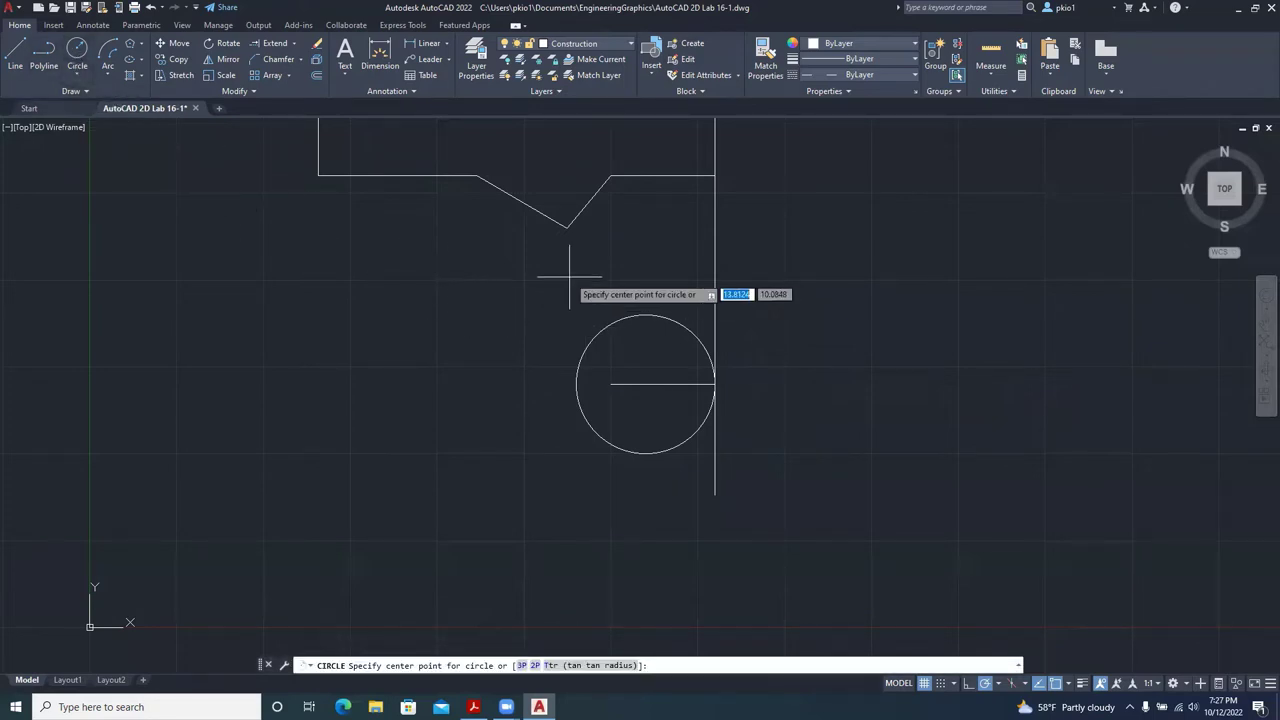
{"action": "left_click", "coordinate": [646, 384]}
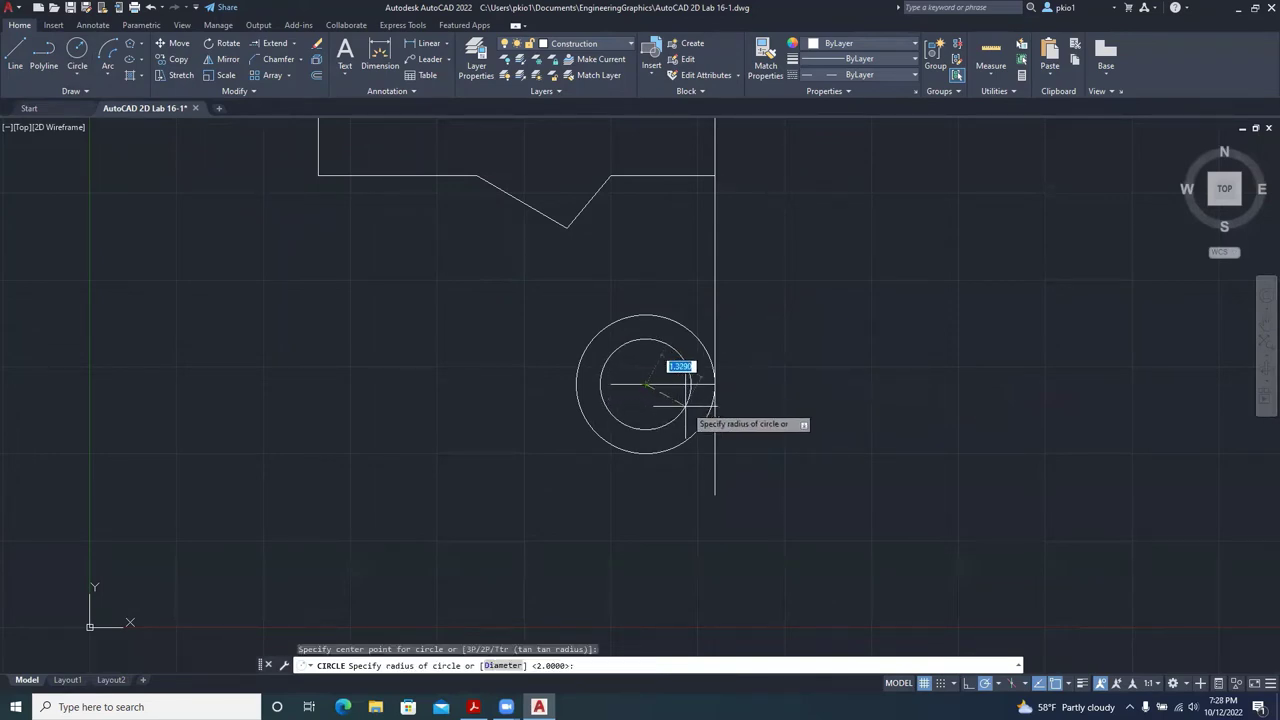
{"action": "type", "text": "d"}
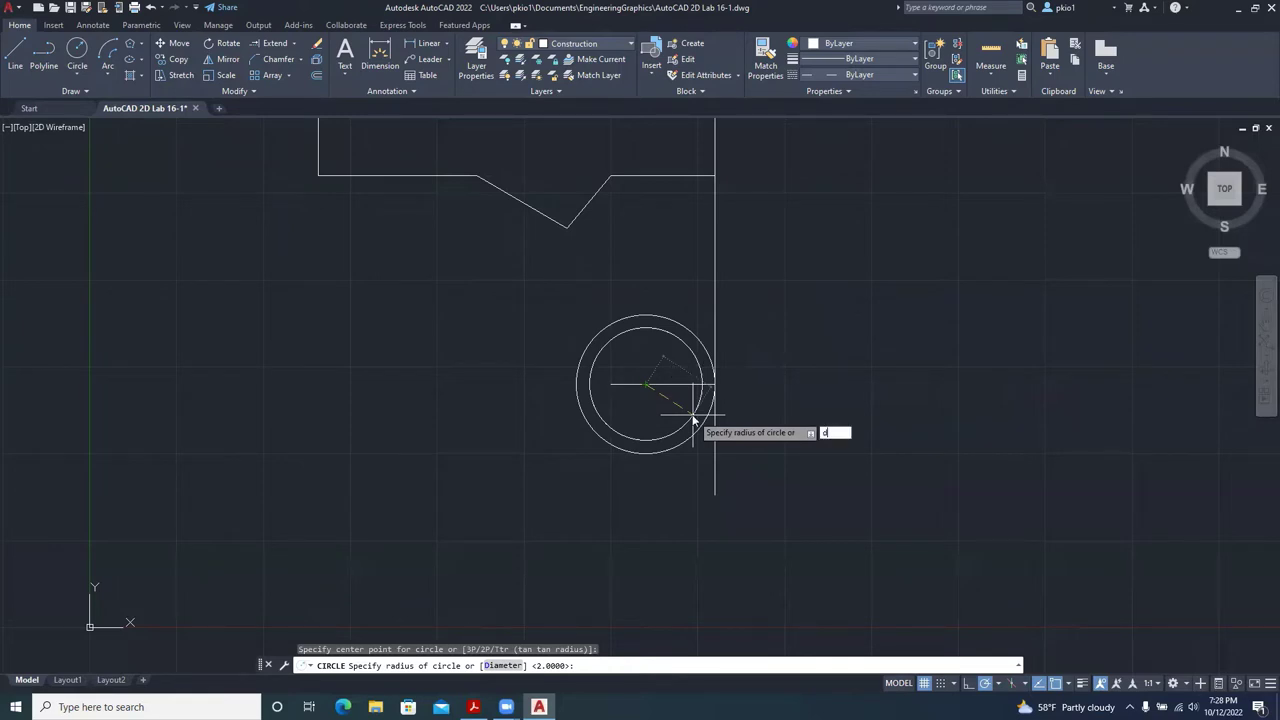
{"action": "key", "text": "Return"}
{"action": "key", "text": "Return"}
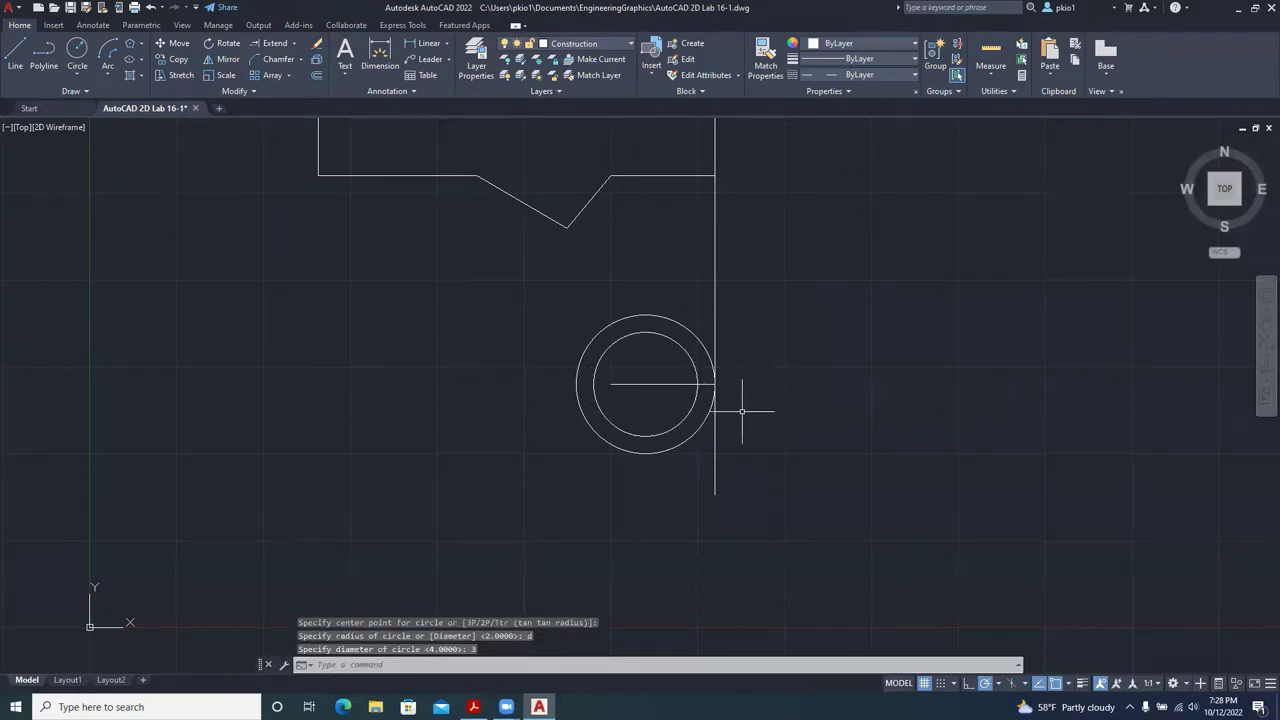
{"action": "scroll", "coordinate": [728, 406], "scroll_direction": "down", "scroll_amount": 2}
{"action": "scroll", "coordinate": [663, 368], "scroll_direction": "up", "scroll_amount": 2}
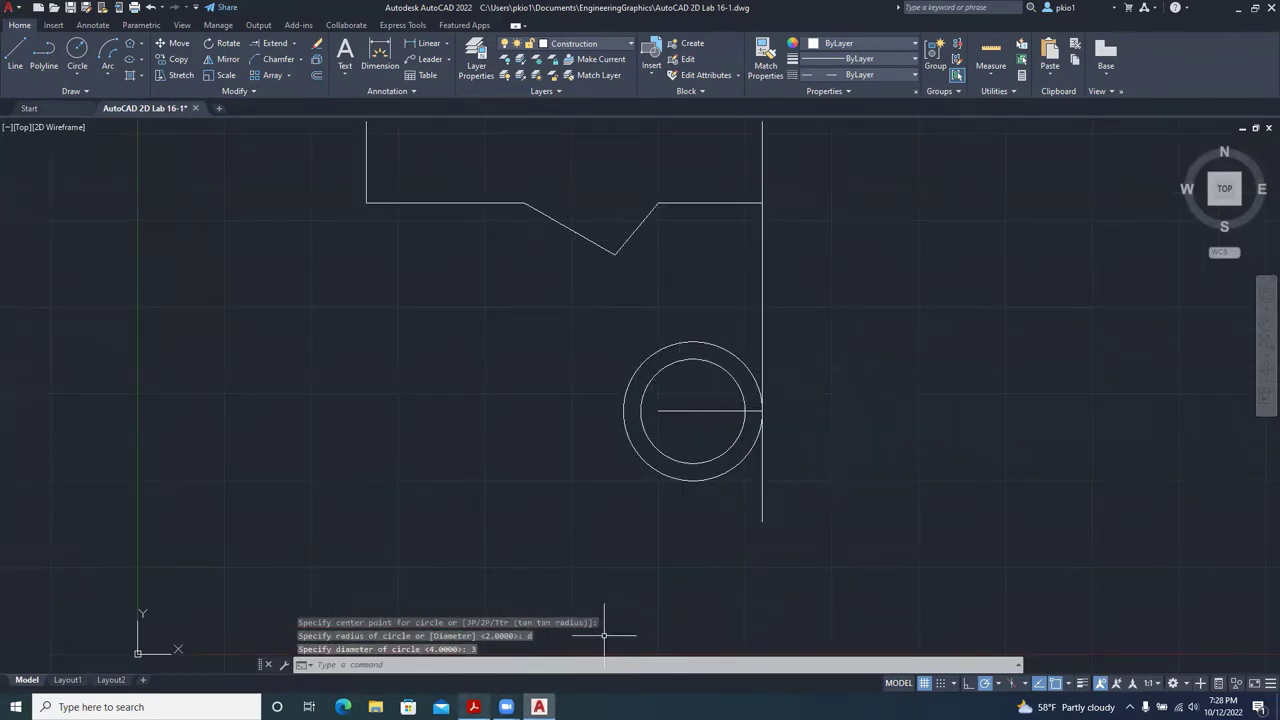
Check the keyway dimensions in the textbook PDF and draw a vertical line about 2.66 units long from the circles' center up past the outer circle.
{"action": "key", "text": "alt+Tab"}
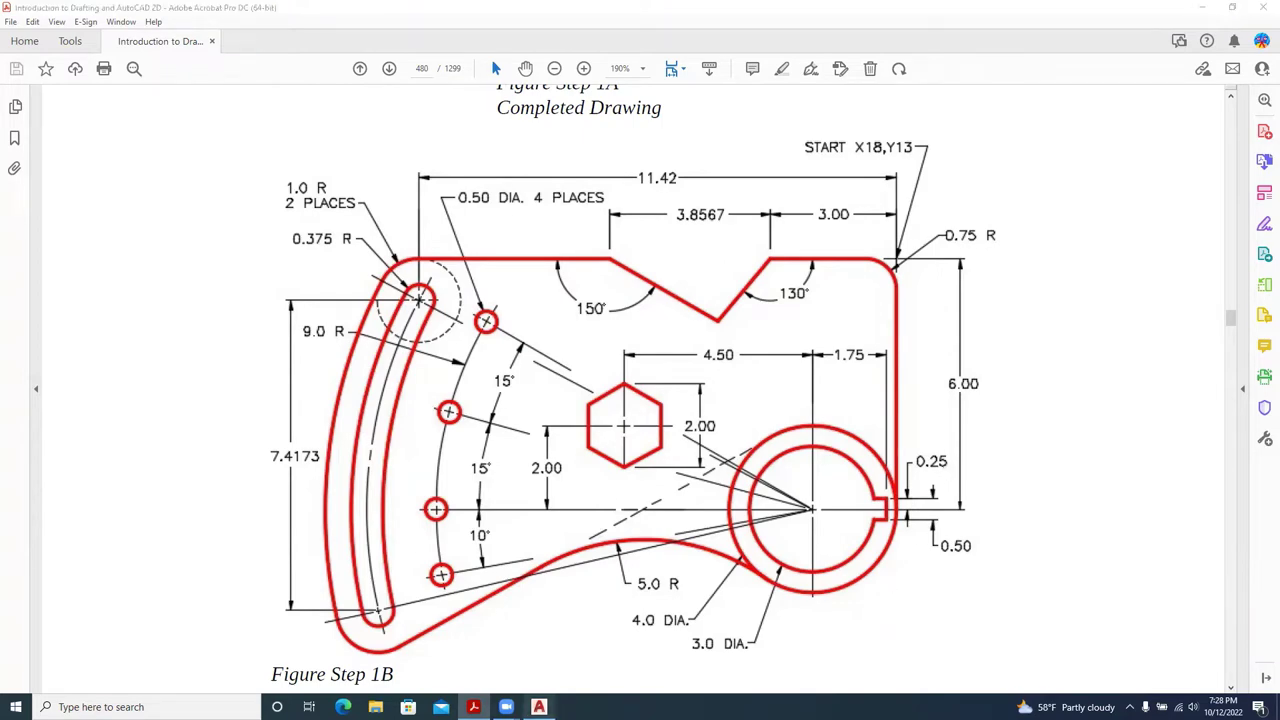
{"action": "key", "text": "alt+Tab"}
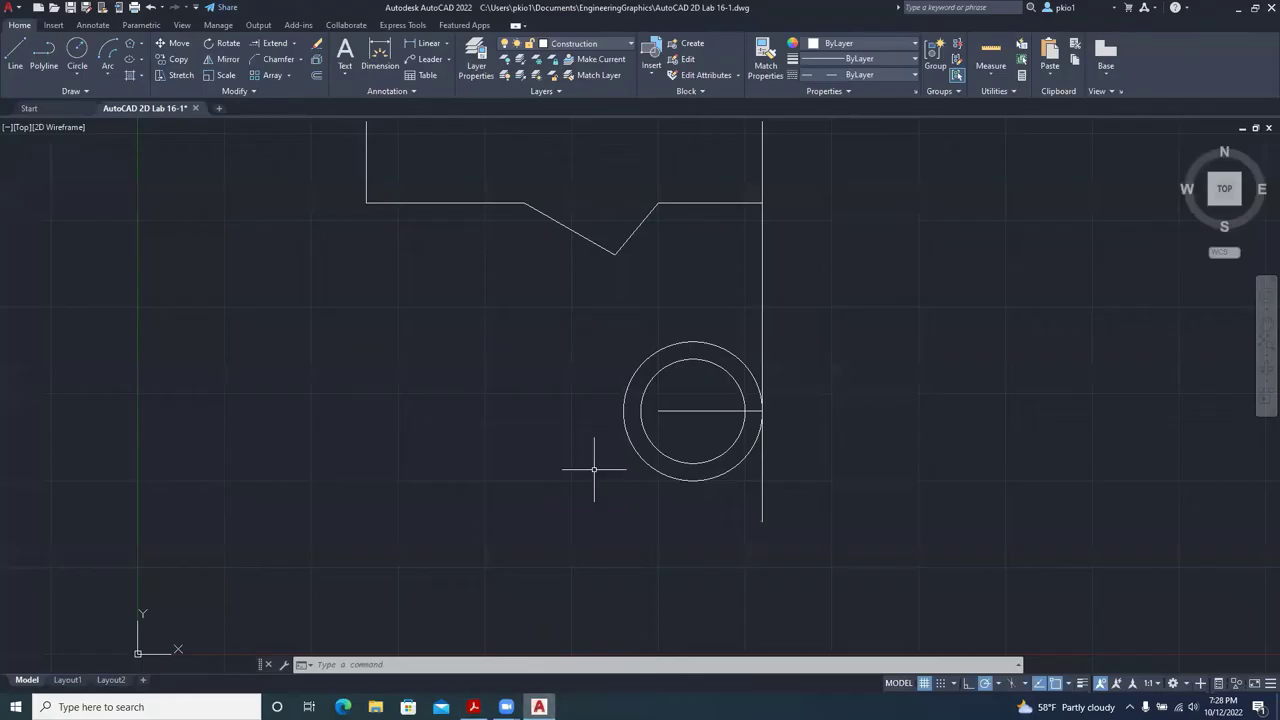
{"action": "left_click", "coordinate": [15, 52]}
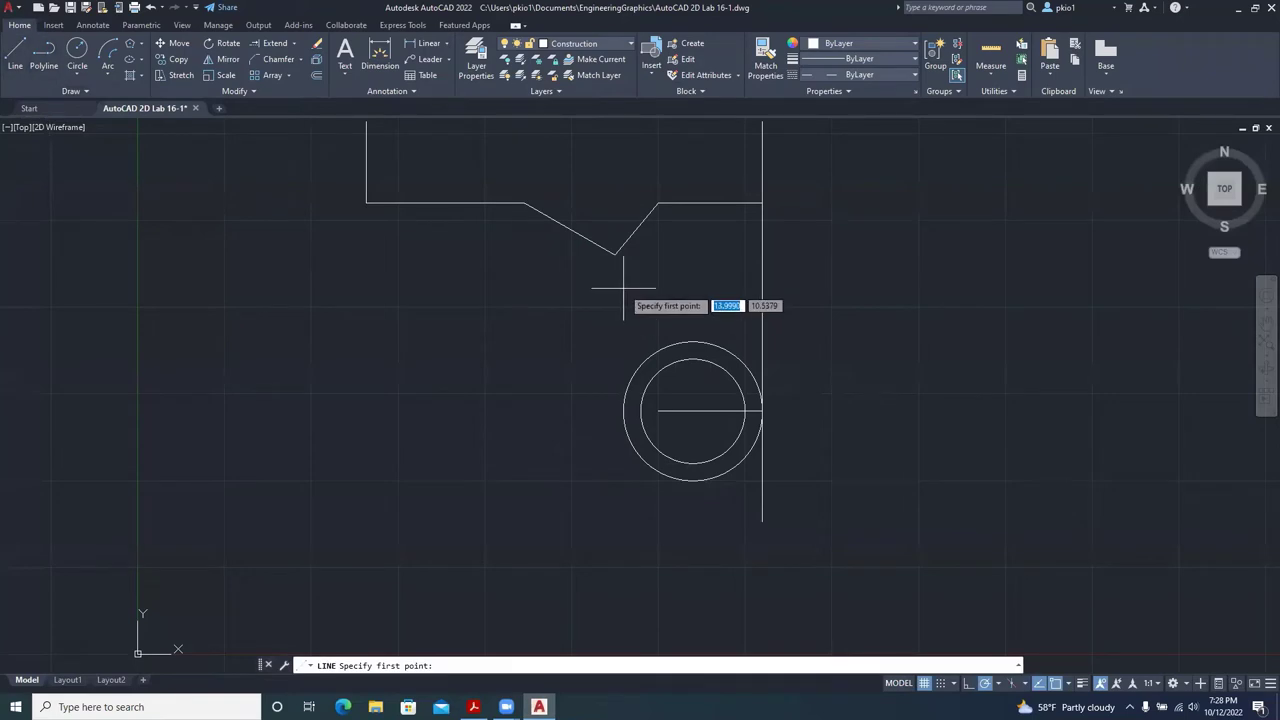
{"action": "left_click", "coordinate": [692, 410]}
{"action": "left_click", "coordinate": [692, 318]}
{"action": "right_click", "coordinate": [656, 280]}
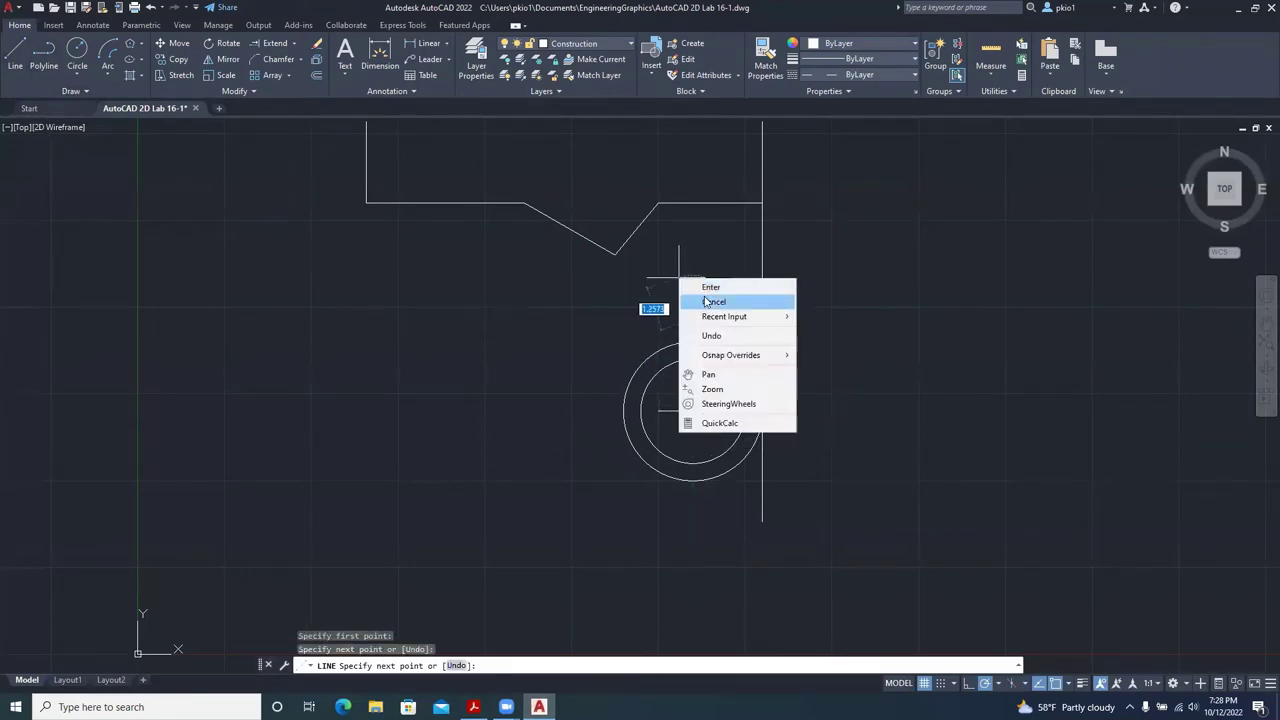
{"action": "left_click", "coordinate": [682, 299]}
Stretch the lower end of the circles' vertical center line a short way below their center.
{"action": "left_click", "coordinate": [692, 412]}
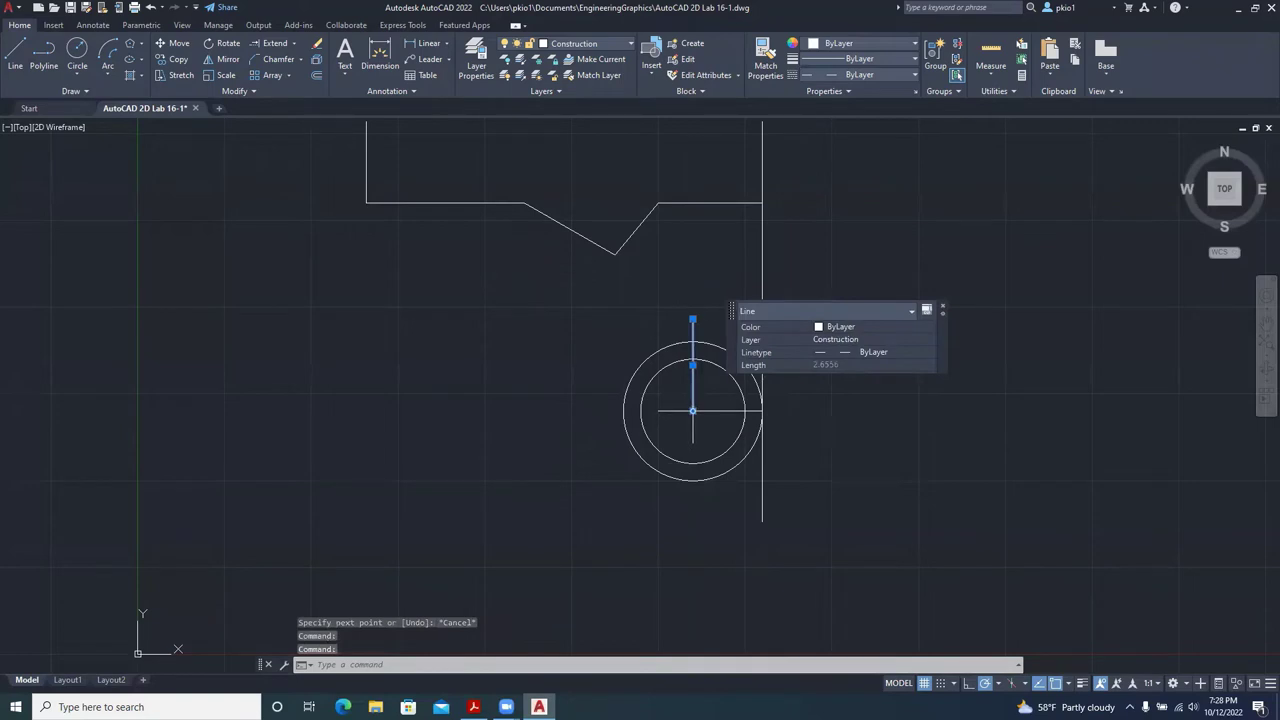
{"action": "left_click", "coordinate": [692, 410]}
{"action": "key", "text": "Escape"}
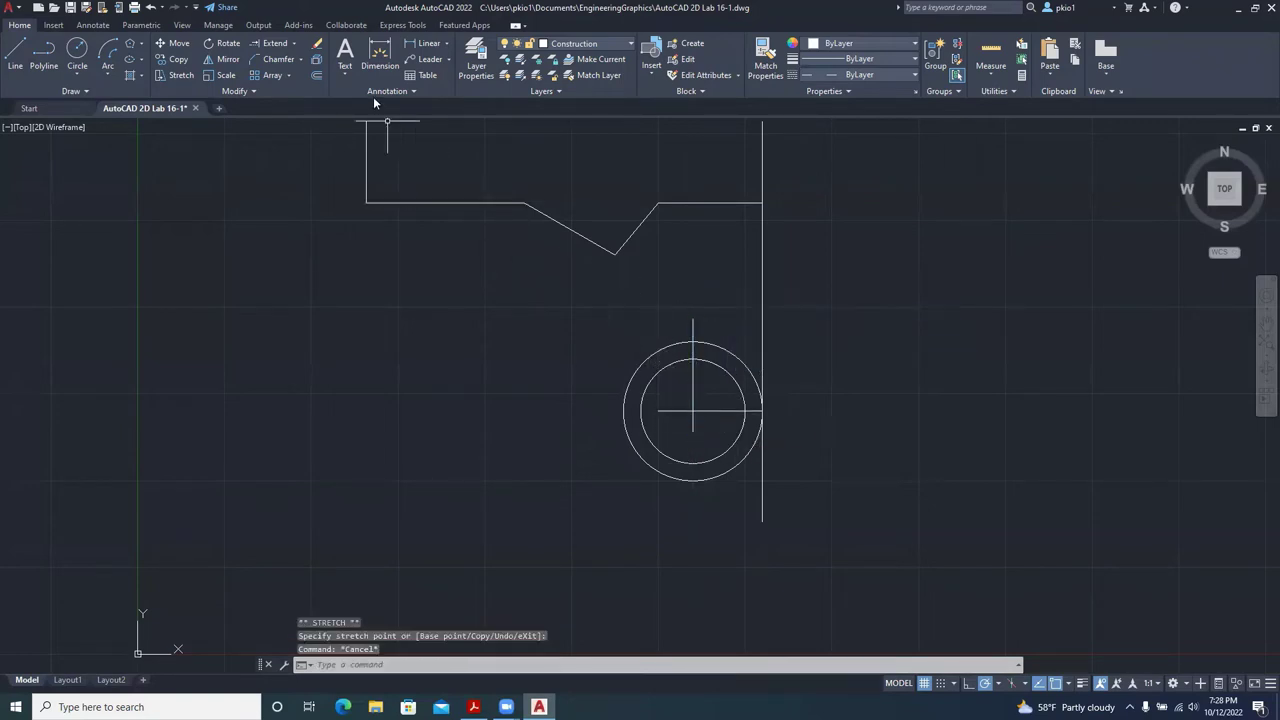
Offset the circles' vertical center line 1.75 units to the right for the end of the keyway.
{"action": "left_click", "coordinate": [316, 75]}
{"action": "type", "text": "1"}
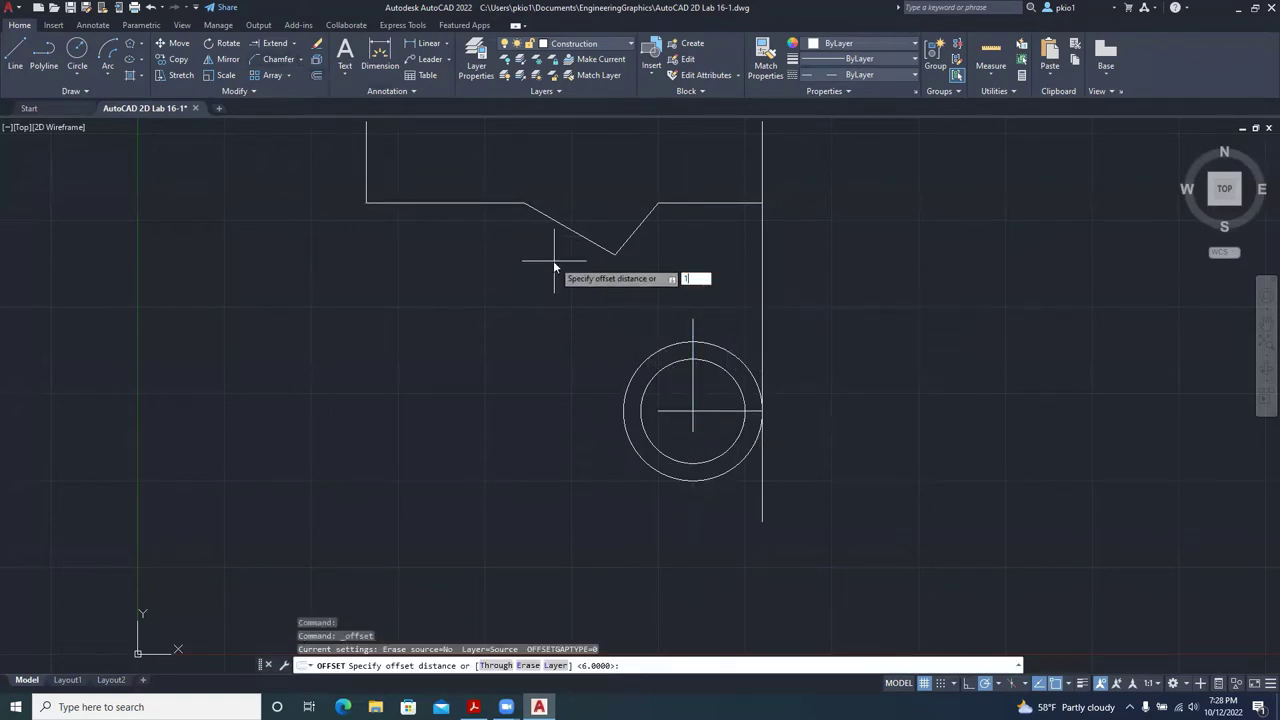
{"action": "type", "text": ".75"}
{"action": "key", "text": "Return"}
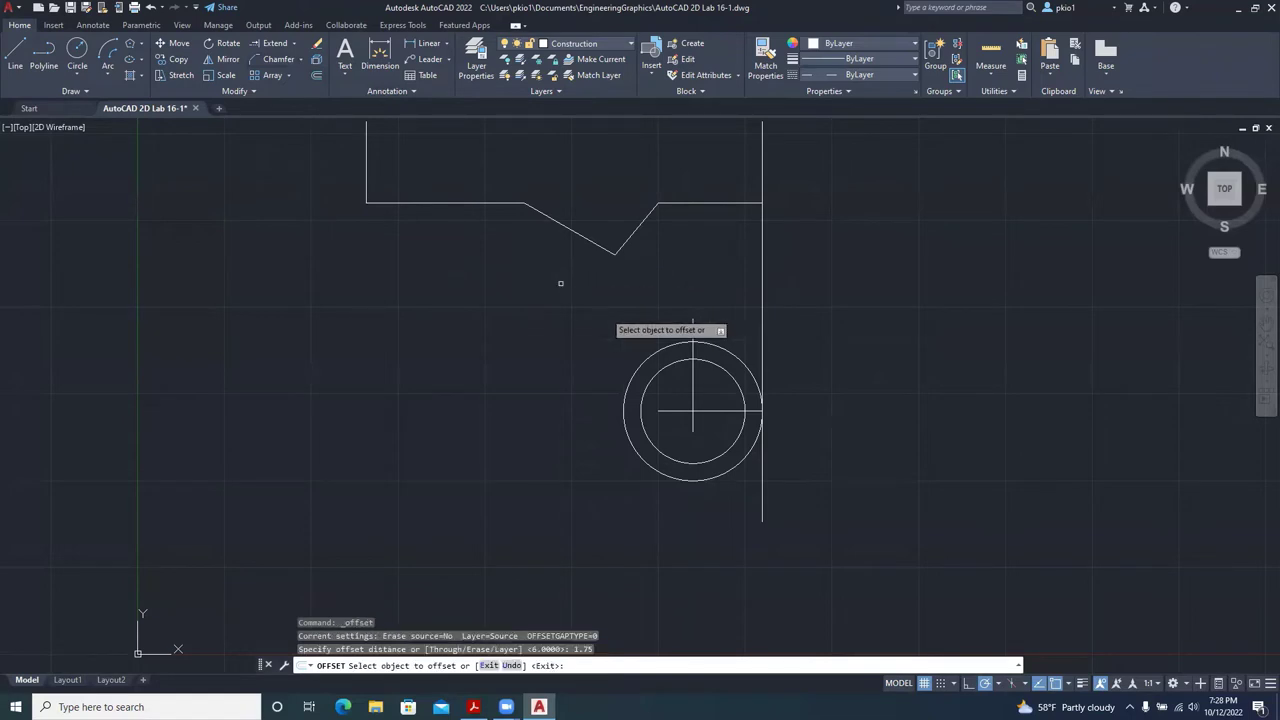
{"action": "left_click", "coordinate": [693, 408]}
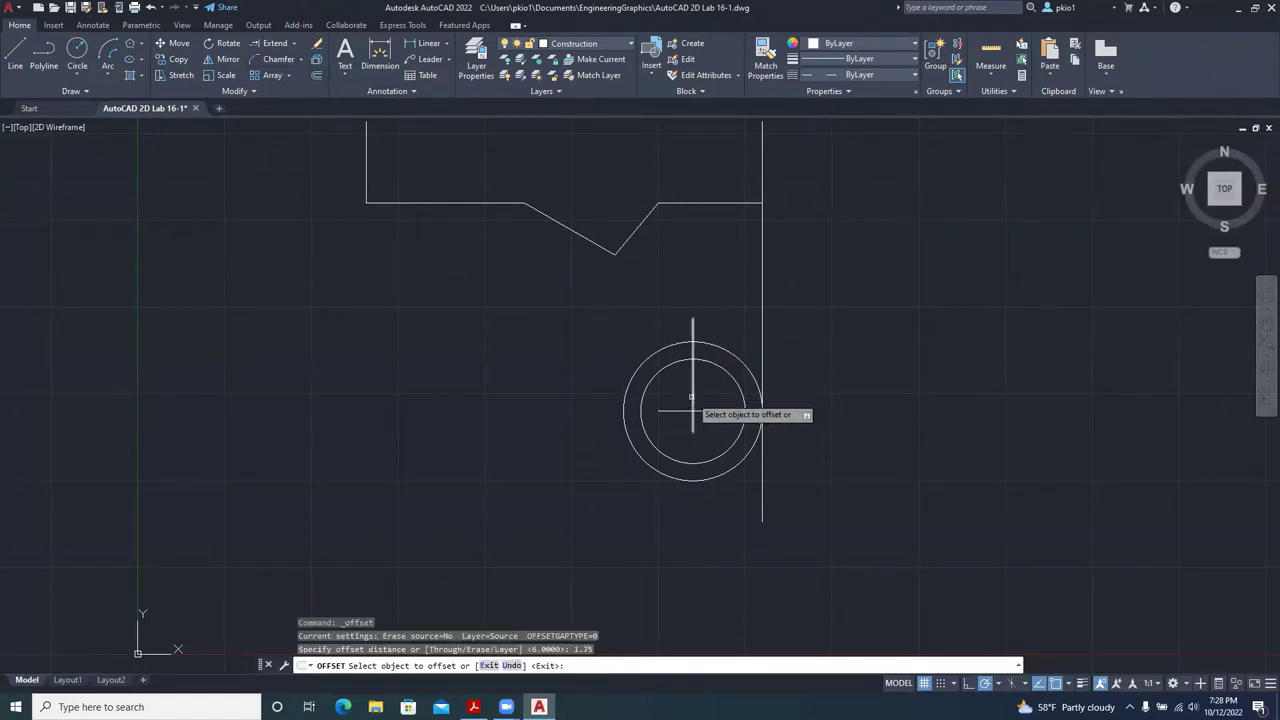
{"action": "right_click", "coordinate": [810, 372]}
{"action": "left_click", "coordinate": [826, 377]}
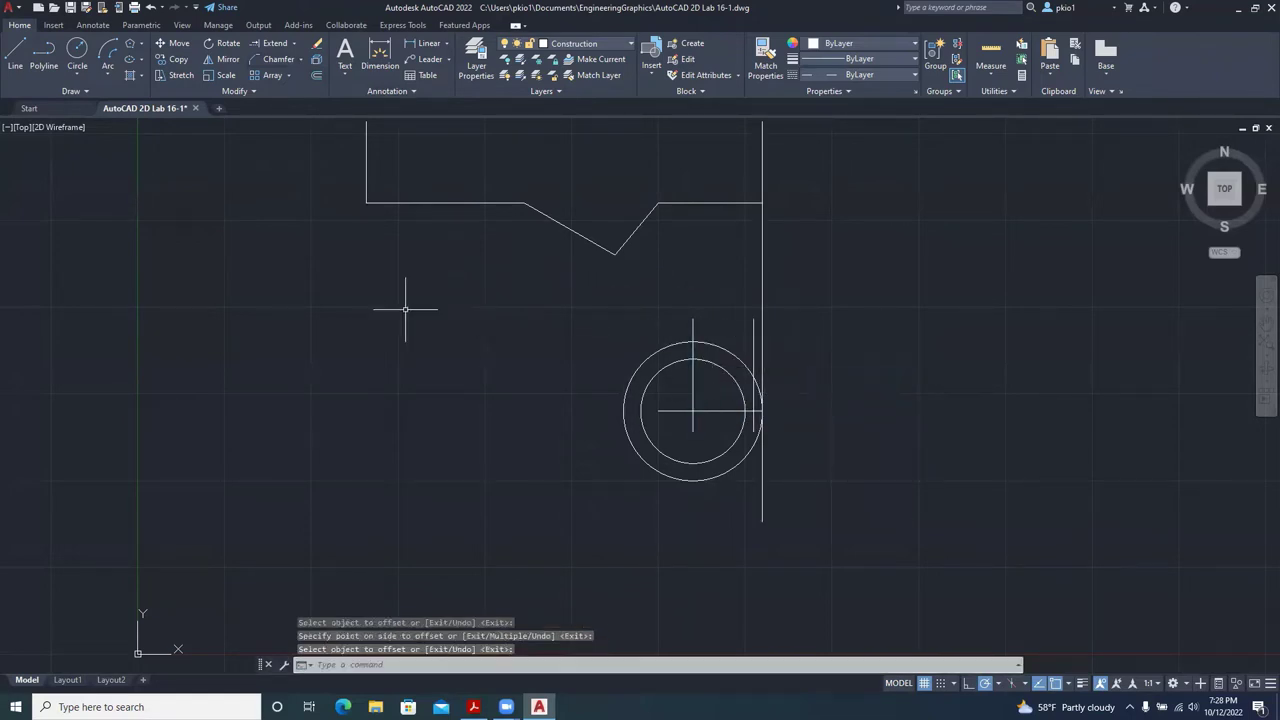
Offset the circles' horizontal center line 0.25 units both above and below for the keyway sides.
{"action": "left_click", "coordinate": [315, 78]}
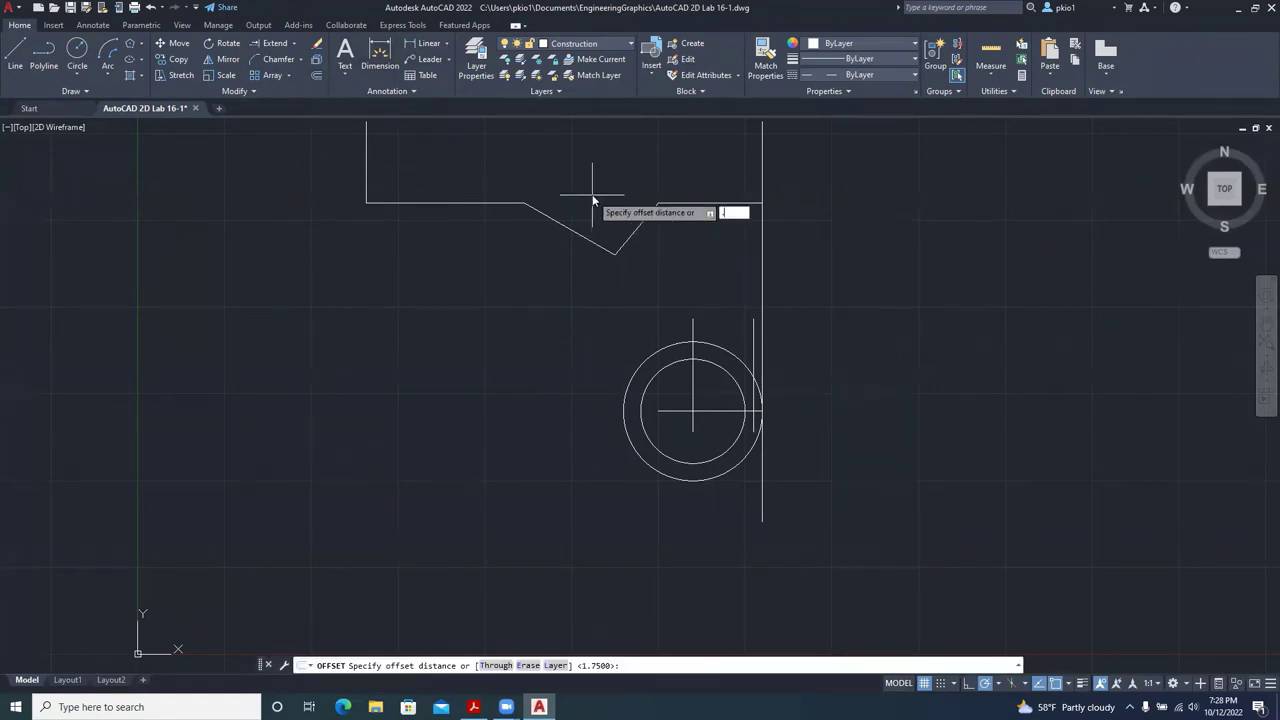
{"action": "key", "text": "Return"}
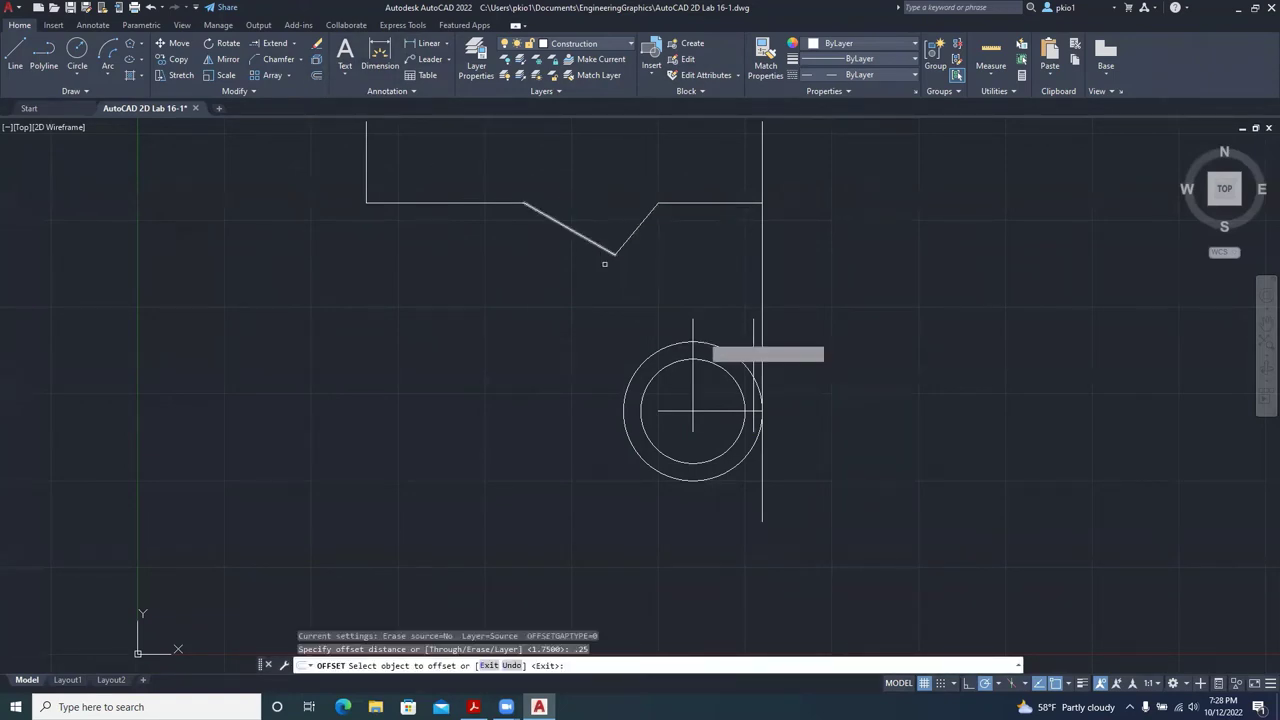
{"action": "left_click", "coordinate": [725, 410]}
{"action": "left_click", "coordinate": [722, 401]}
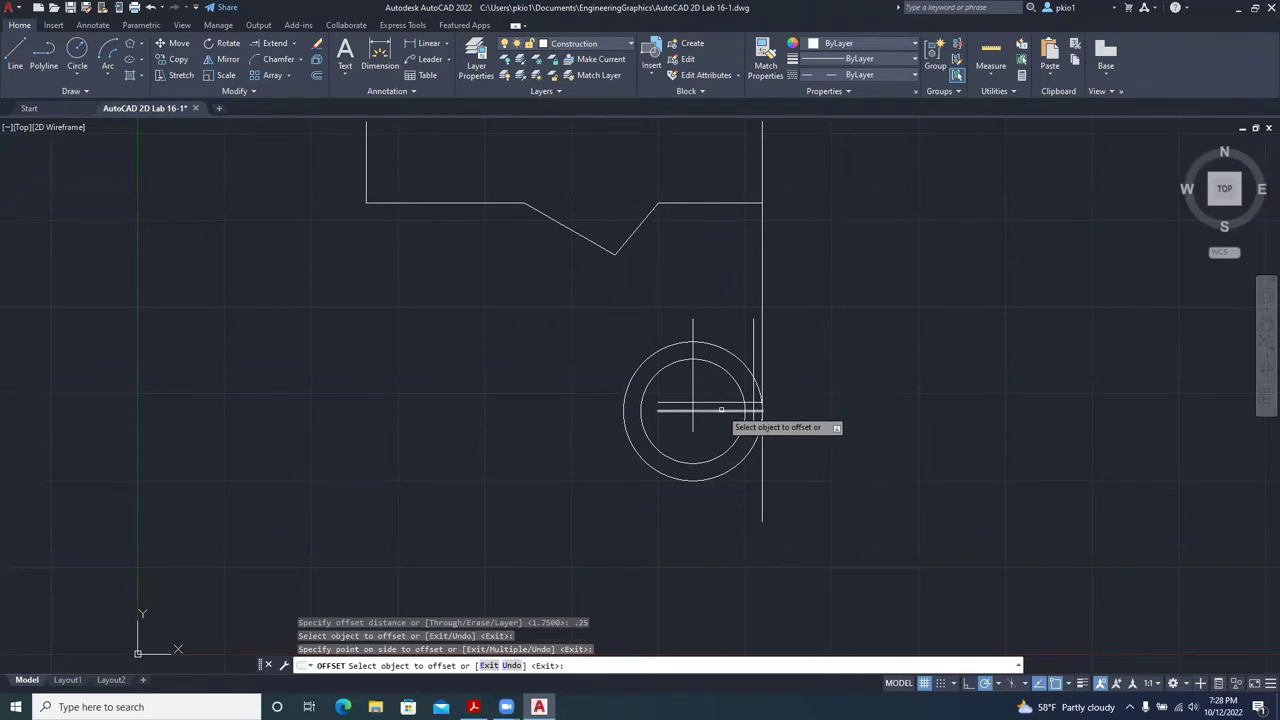
{"action": "left_click", "coordinate": [722, 410]}
{"action": "left_click", "coordinate": [720, 425]}
{"action": "key", "text": "Return"}
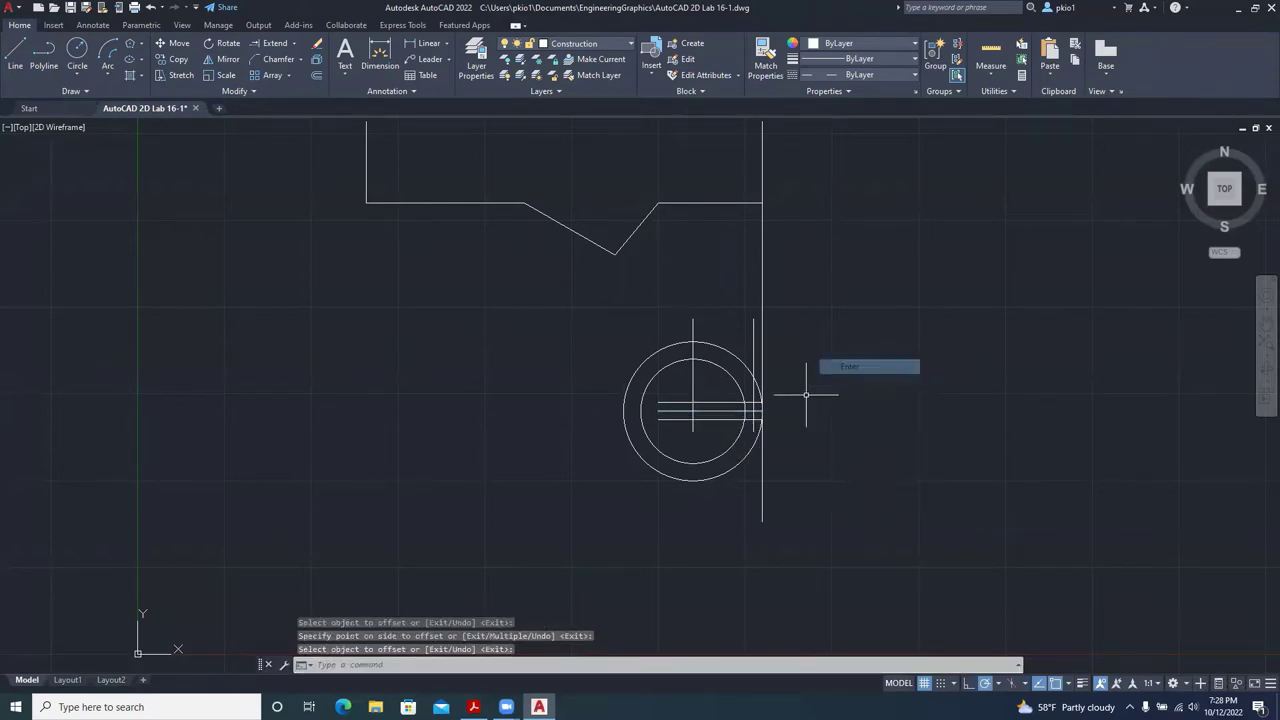
Square off both outer keyway corners by chamfering the two horizontal side lines with the vertical end line at zero distance.
{"action": "scroll", "coordinate": [752, 429], "scroll_direction": "up", "scroll_amount": 4}
{"action": "left_click", "coordinate": [279, 59]}
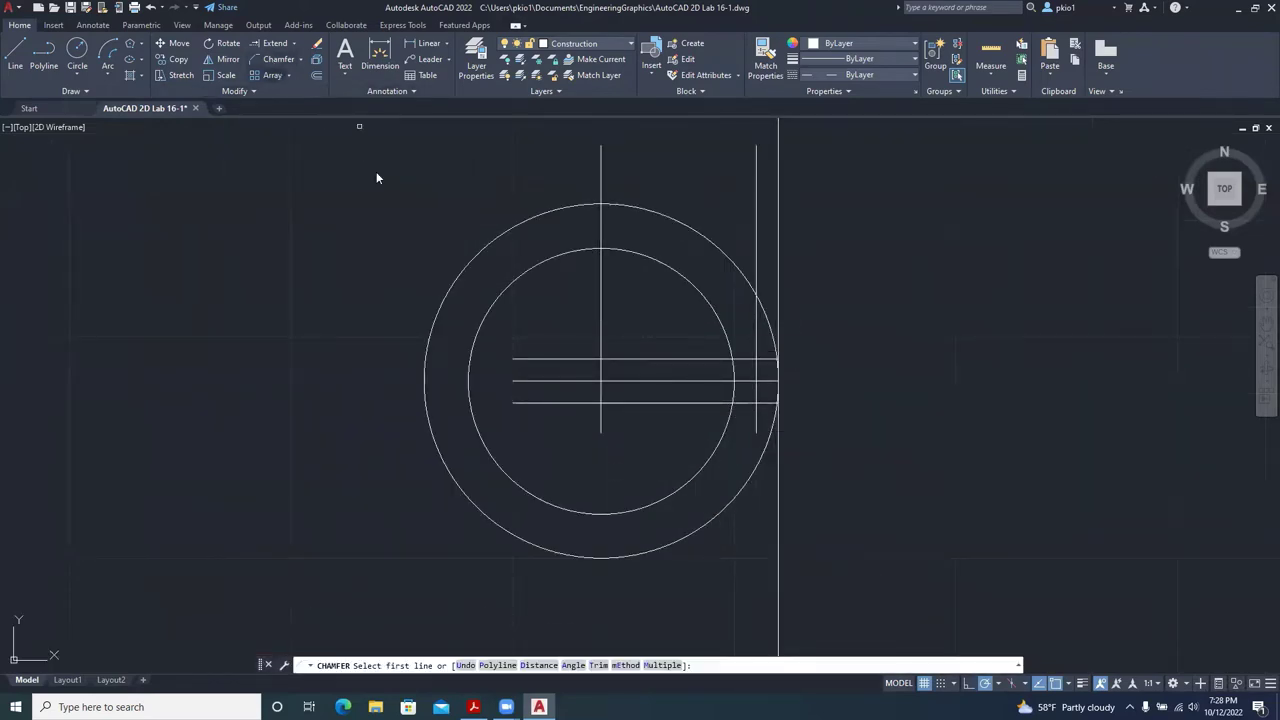
{"action": "left_click", "coordinate": [741, 359]}
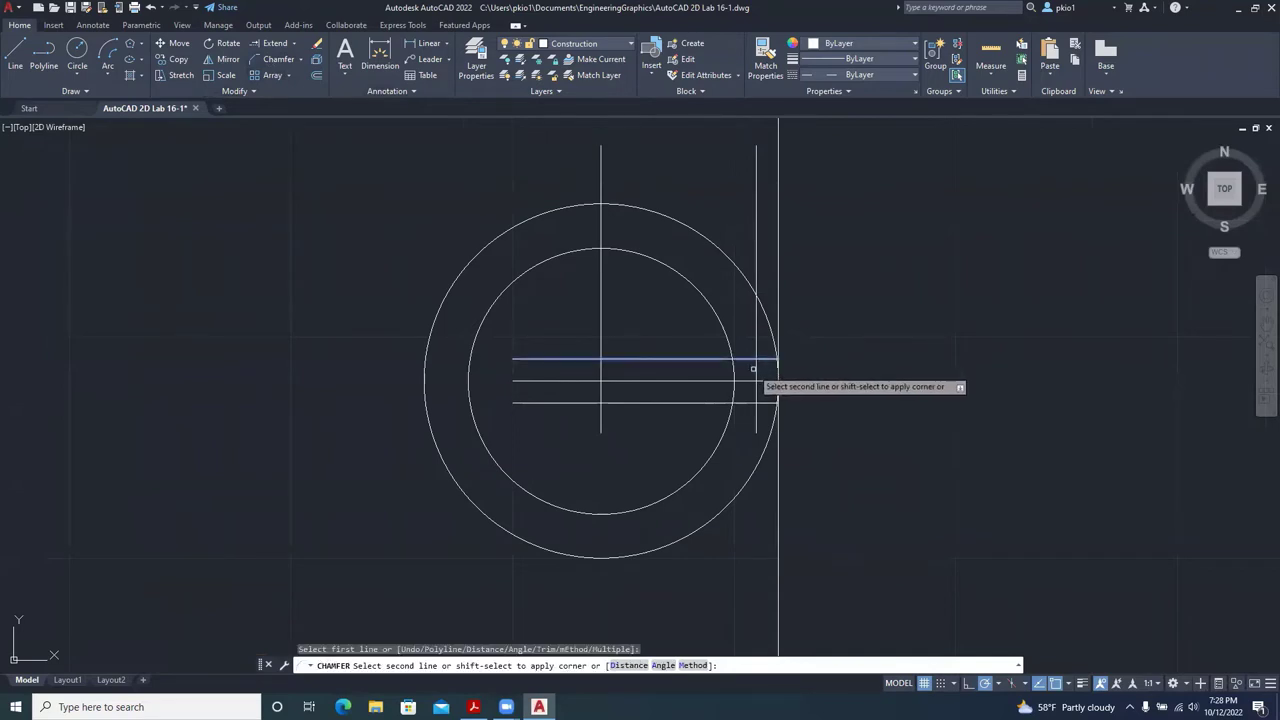
{"action": "left_click", "coordinate": [756, 374]}
{"action": "key", "text": "Return"}
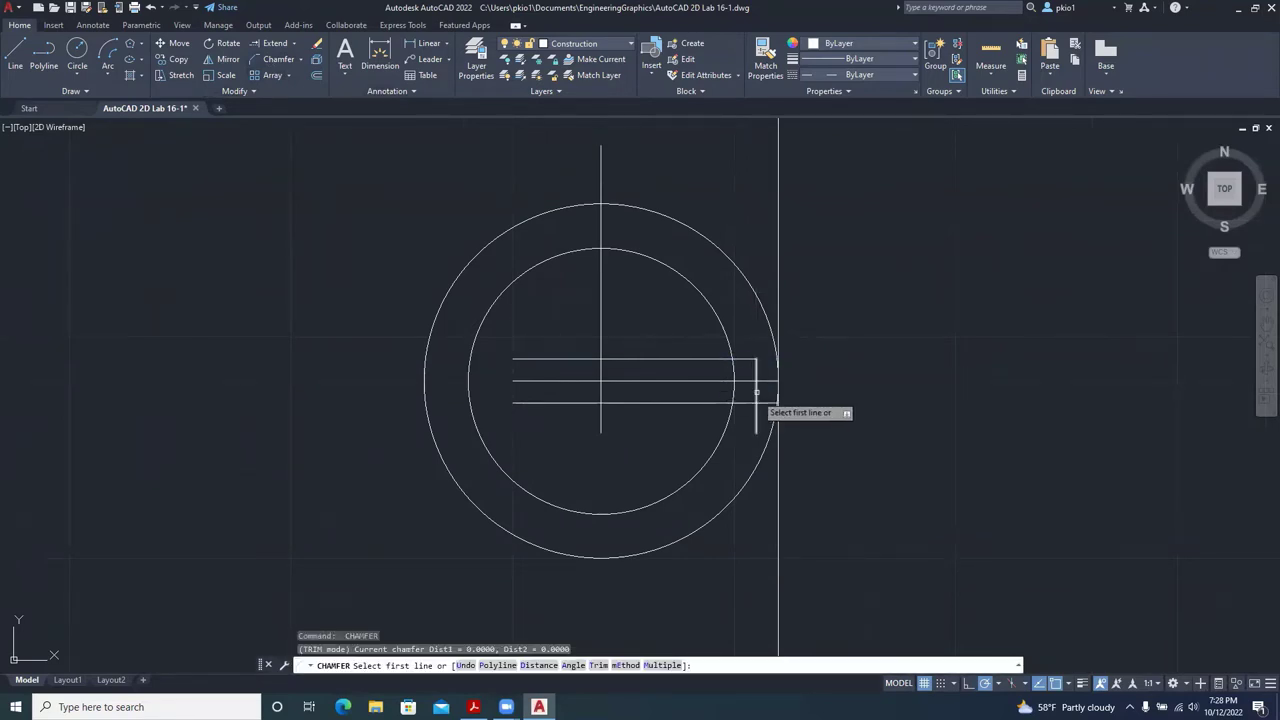
{"action": "left_click", "coordinate": [756, 393]}
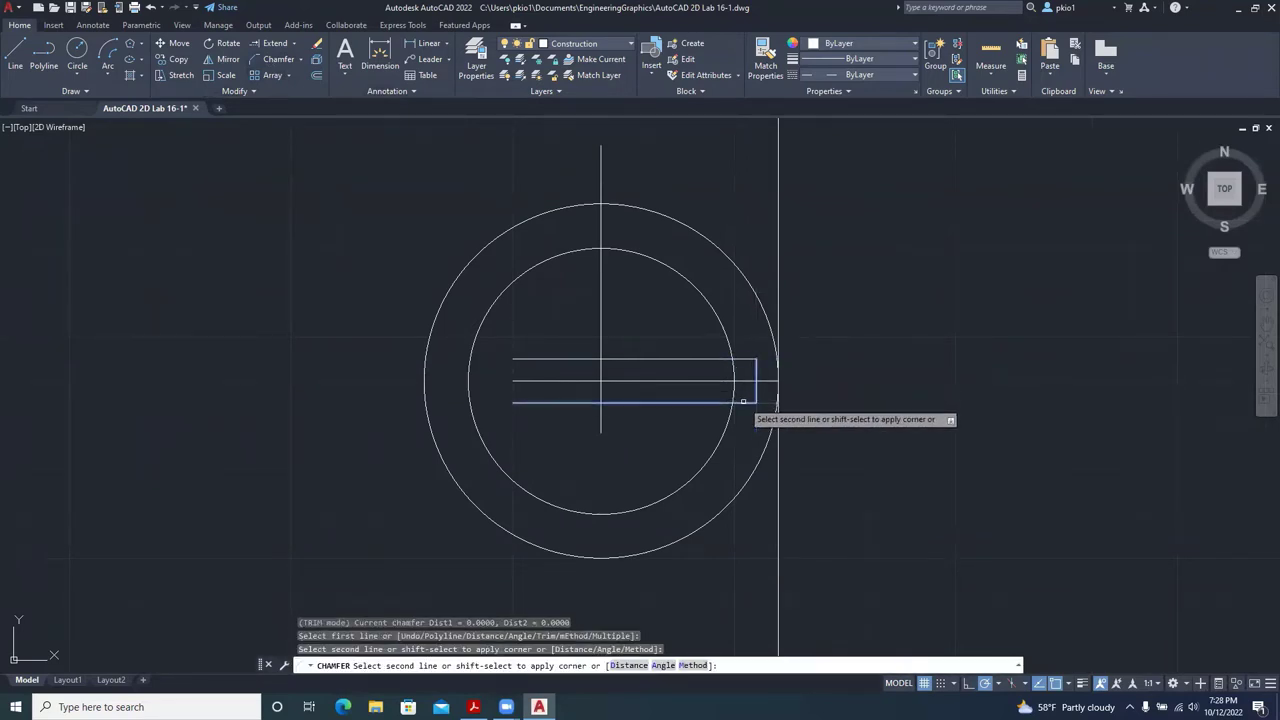
{"action": "left_click", "coordinate": [744, 403]}
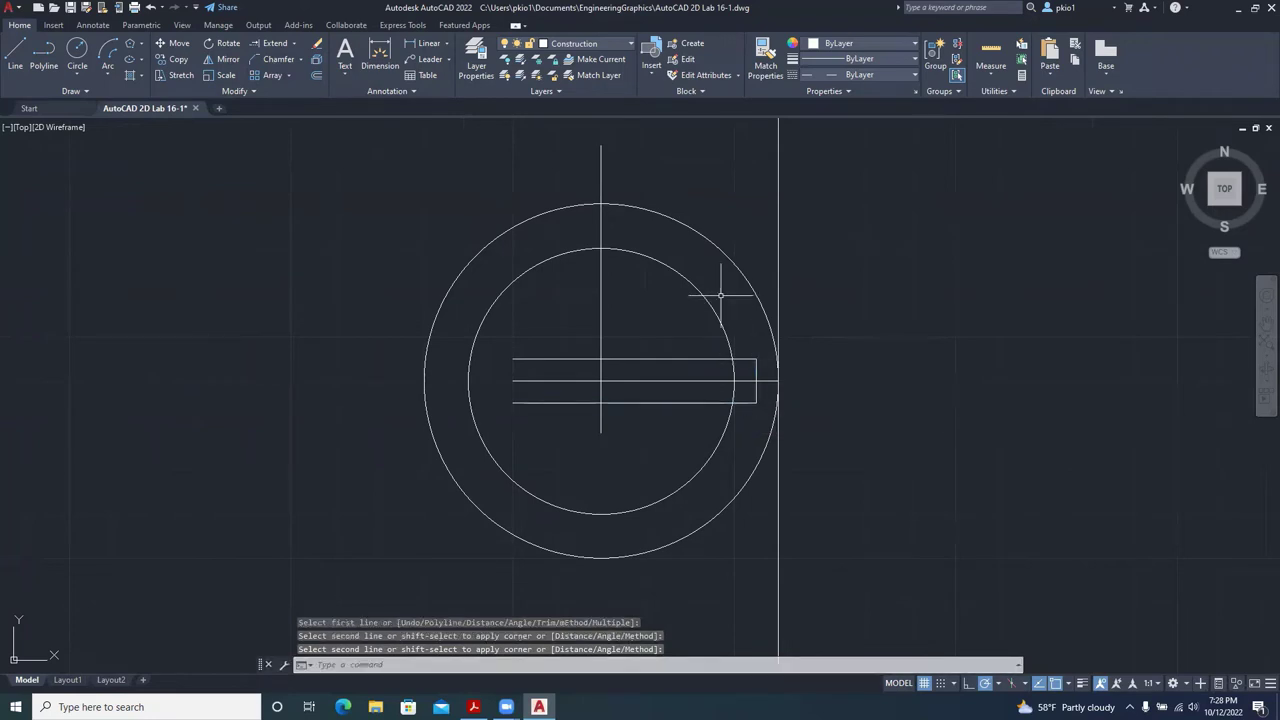
Trim away the parts of the two keyway side lines that lie inside the 3-unit circle.
{"action": "left_click", "coordinate": [680, 285]}
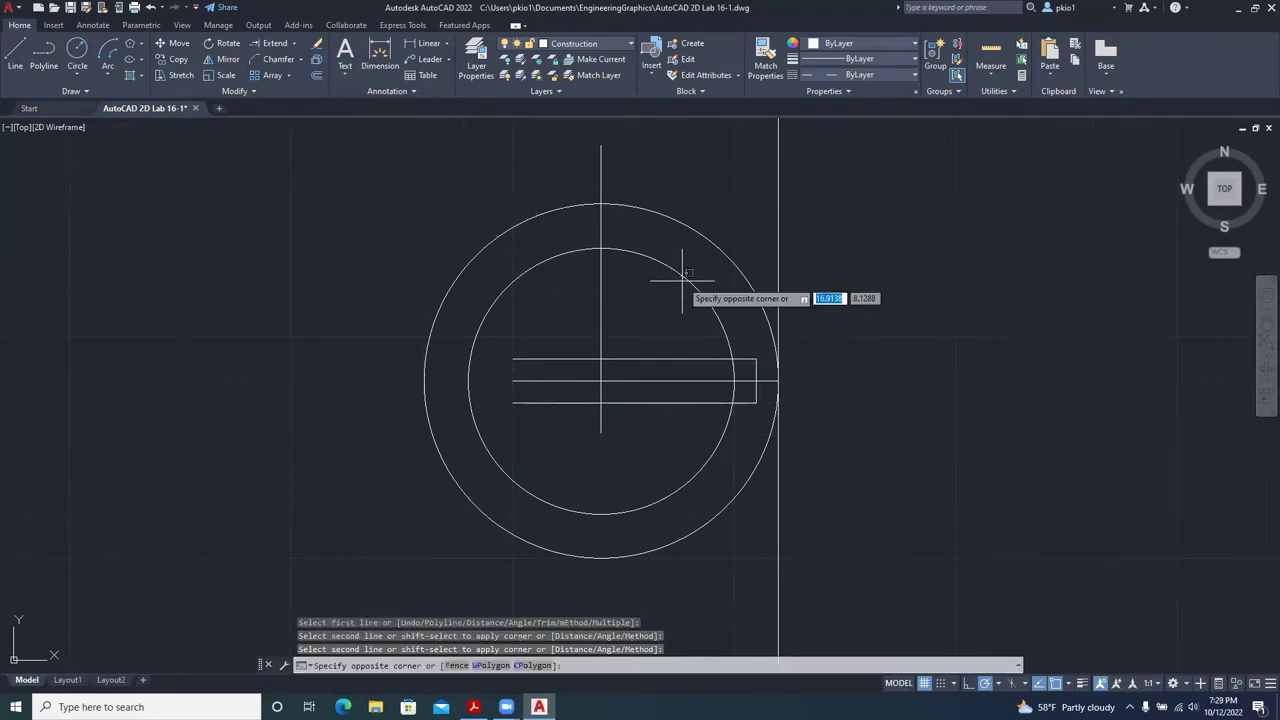
{"action": "left_click", "coordinate": [660, 255]}
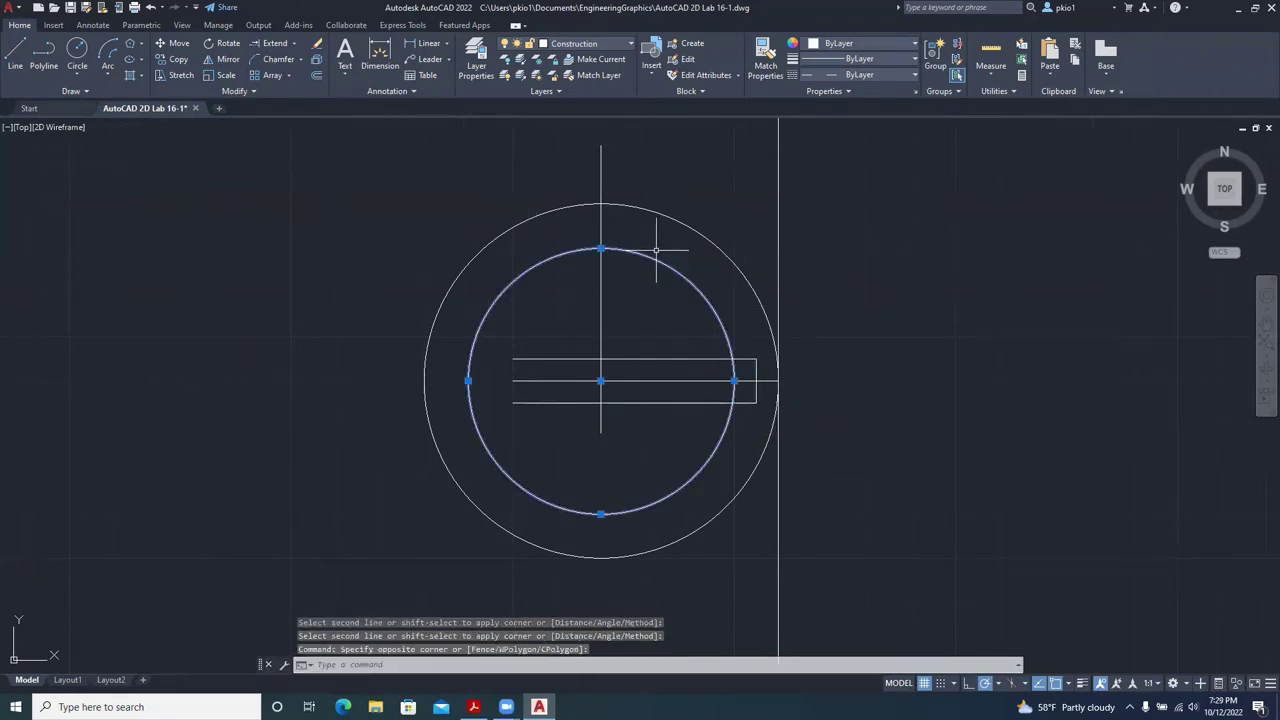
{"action": "left_click", "coordinate": [294, 44]}
{"action": "left_click", "coordinate": [270, 62]}
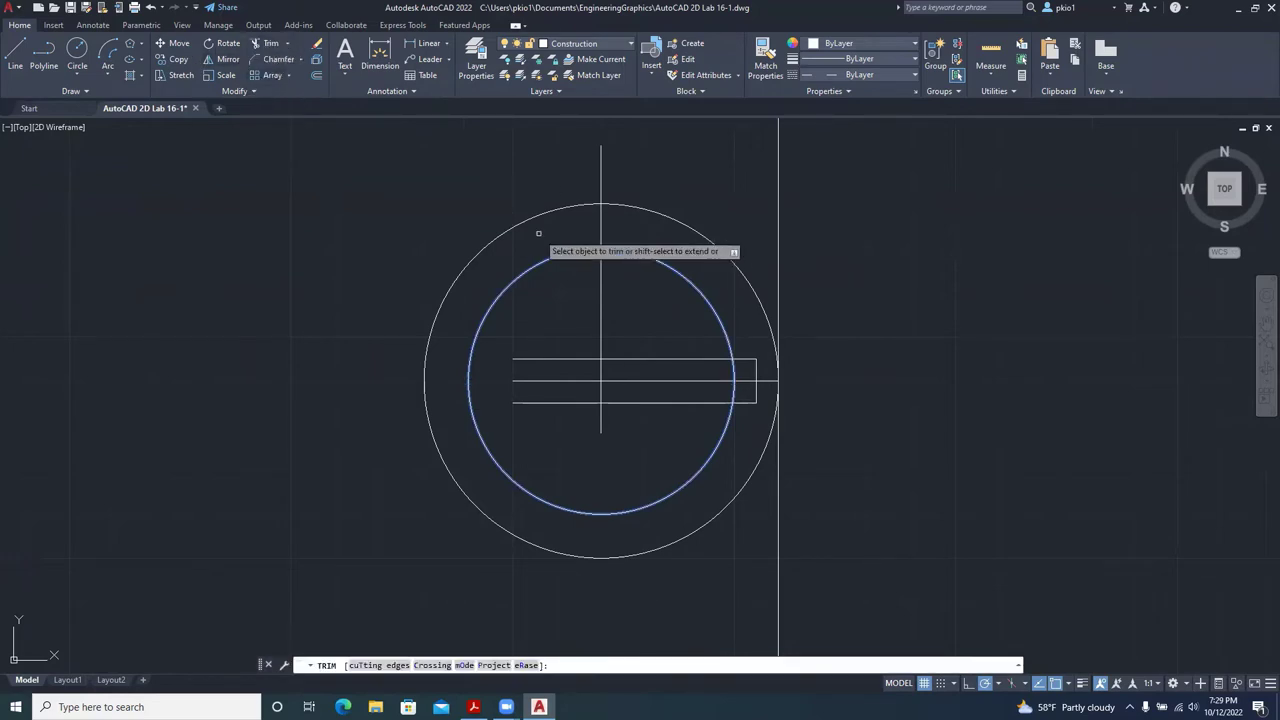
{"action": "left_click", "coordinate": [660, 358]}
{"action": "left_click", "coordinate": [706, 403]}
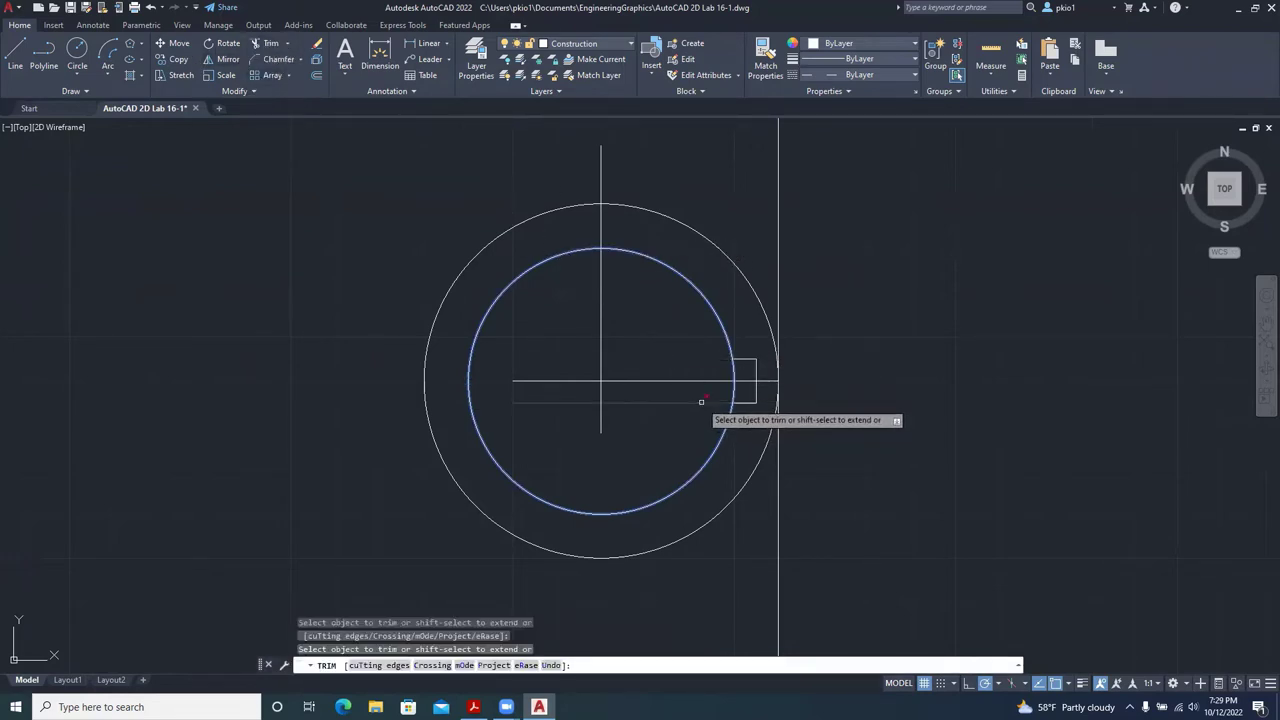
{"action": "key", "text": "Escape"}
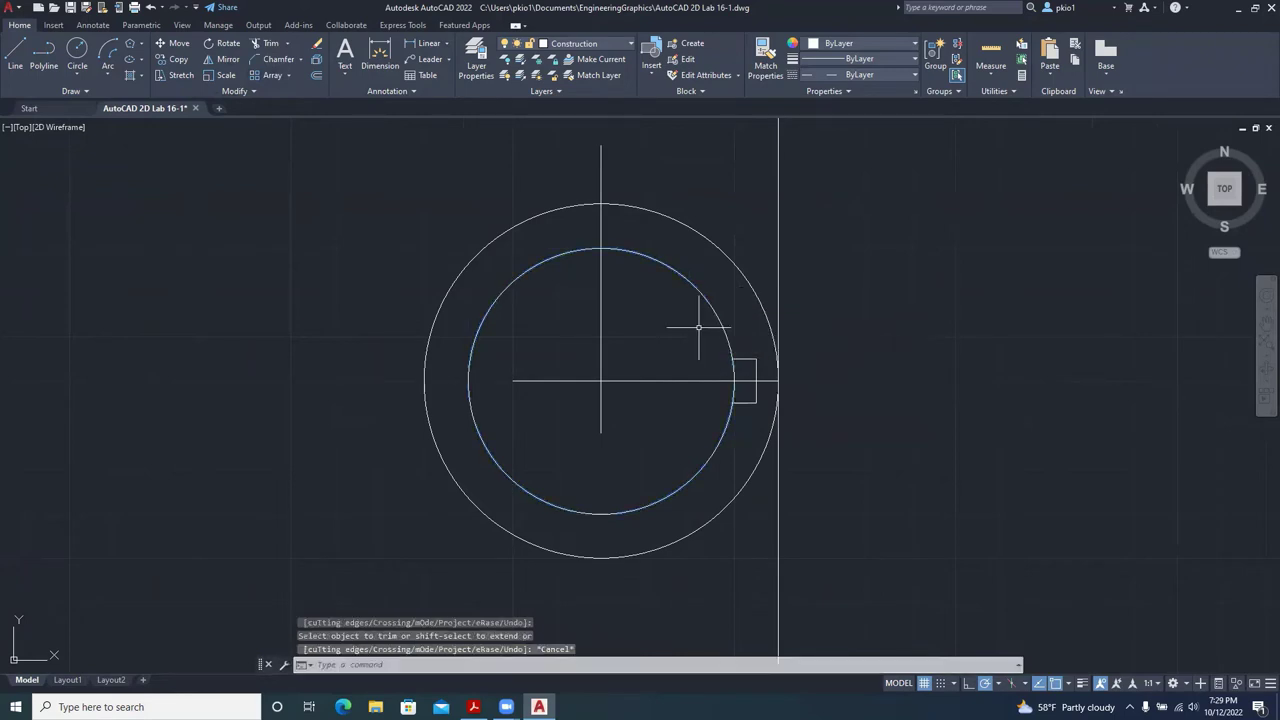
Trim the short arc of the 3-unit circle between the keyway sides to open the keyway into the bore.
{"action": "scroll", "coordinate": [682, 333], "scroll_direction": "down", "scroll_amount": 3}
{"action": "scroll", "coordinate": [740, 423], "scroll_direction": "down", "scroll_amount": 2}
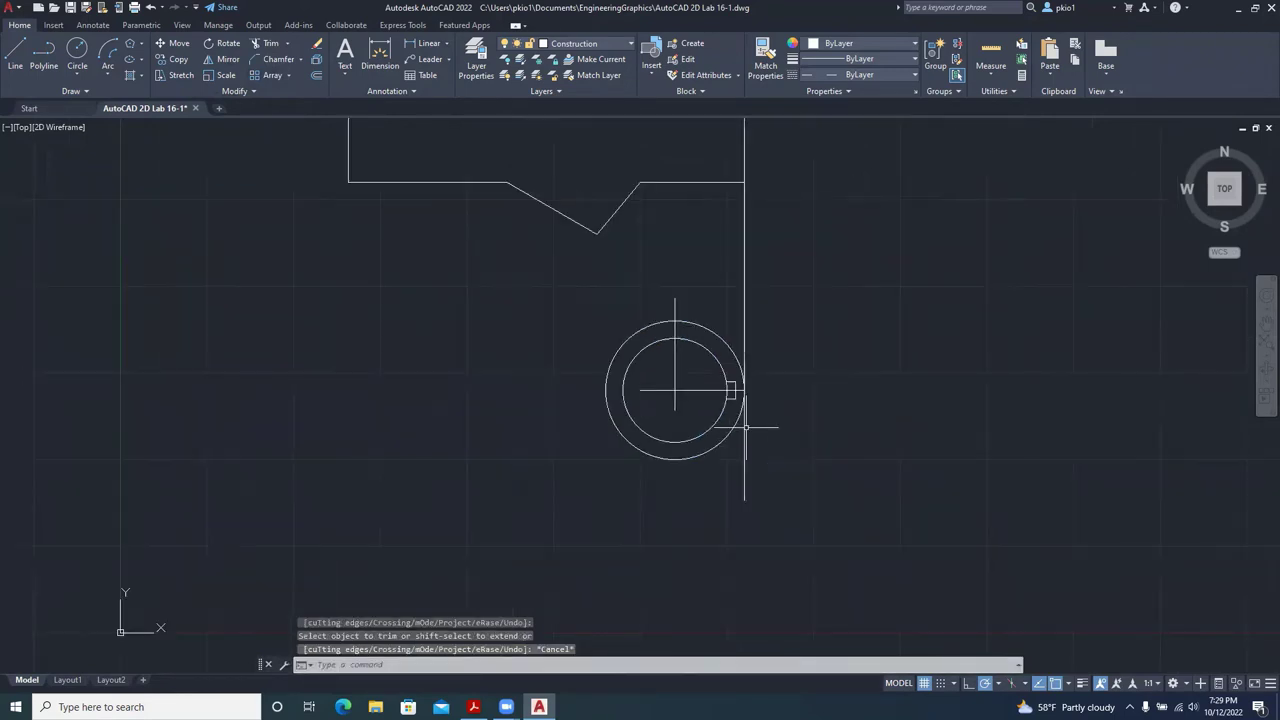
{"action": "scroll", "coordinate": [735, 378], "scroll_direction": "up", "scroll_amount": 5}
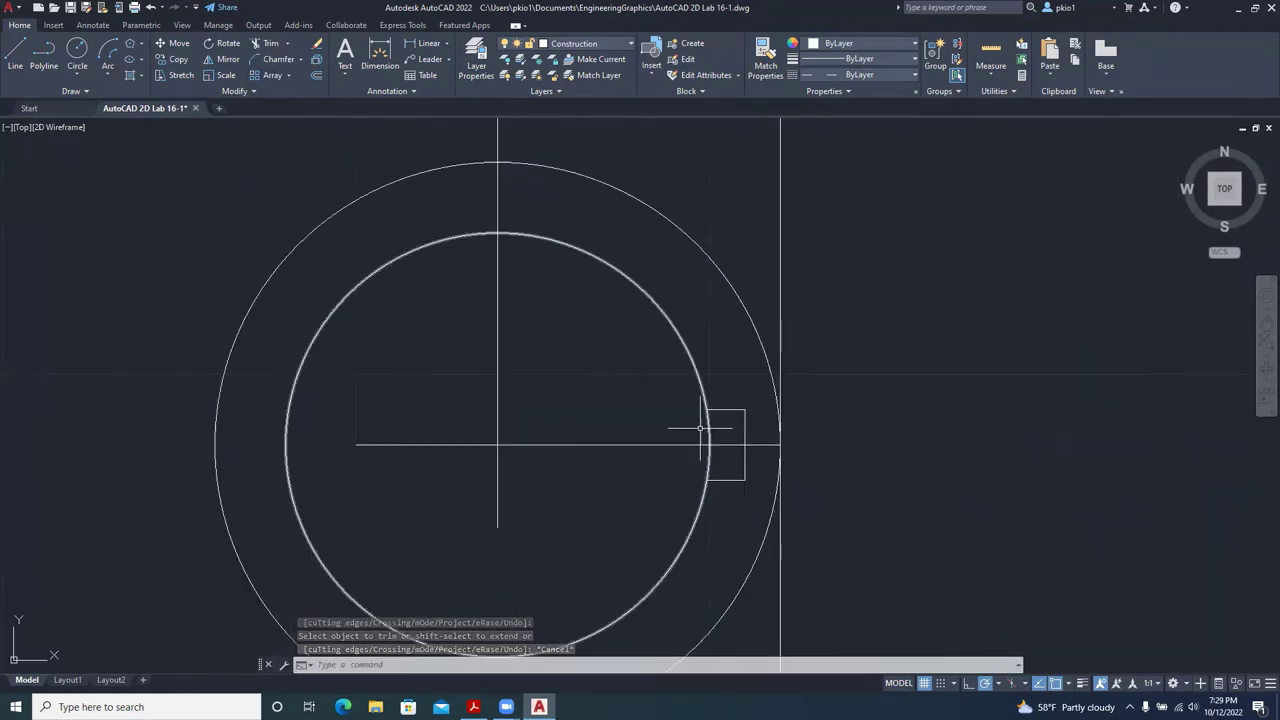
{"action": "left_click", "coordinate": [265, 43]}
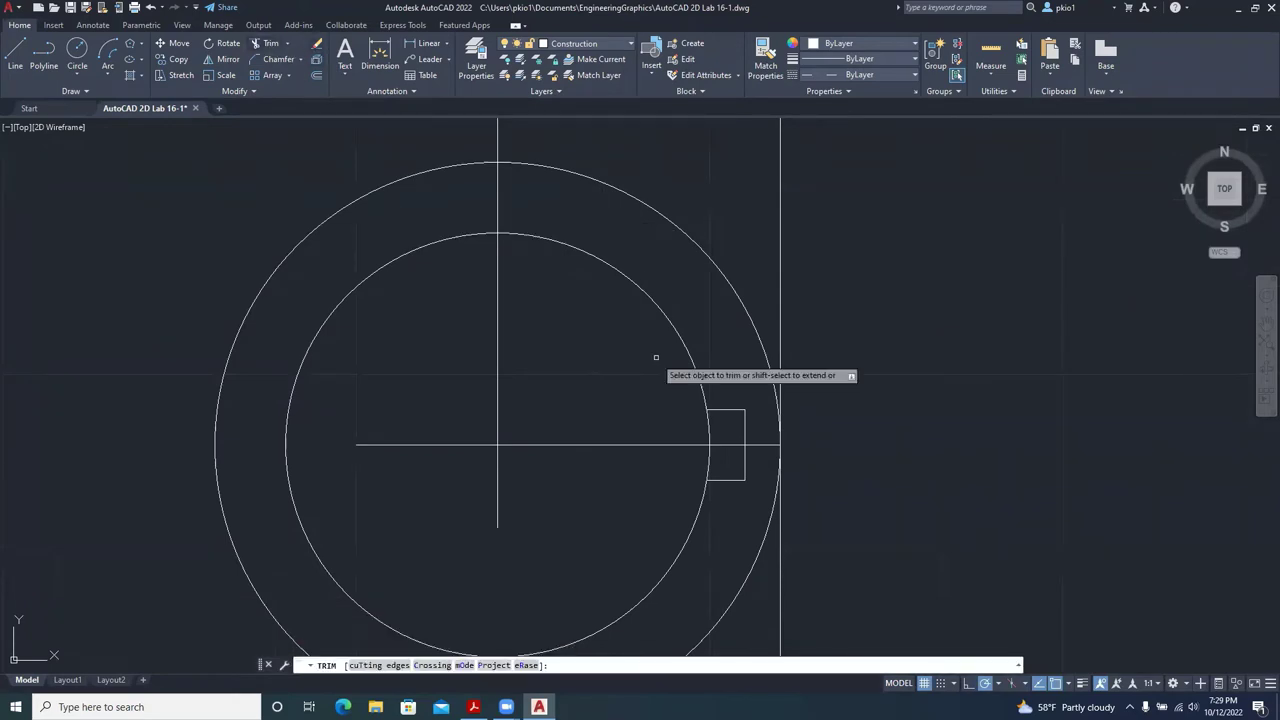
{"action": "left_click", "coordinate": [705, 430]}
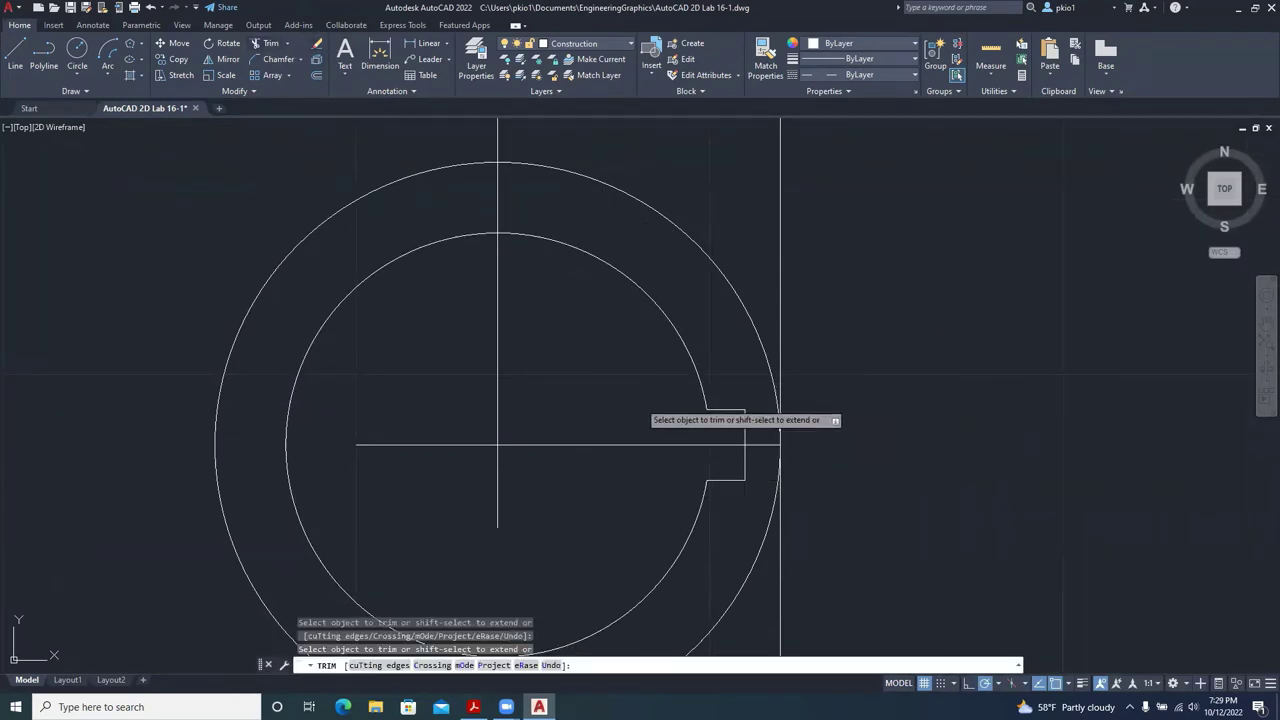
{"action": "right_click", "coordinate": [610, 381]}
{"action": "left_click", "coordinate": [640, 381]}
{"action": "scroll", "coordinate": [735, 347], "scroll_direction": "down", "scroll_amount": 4}
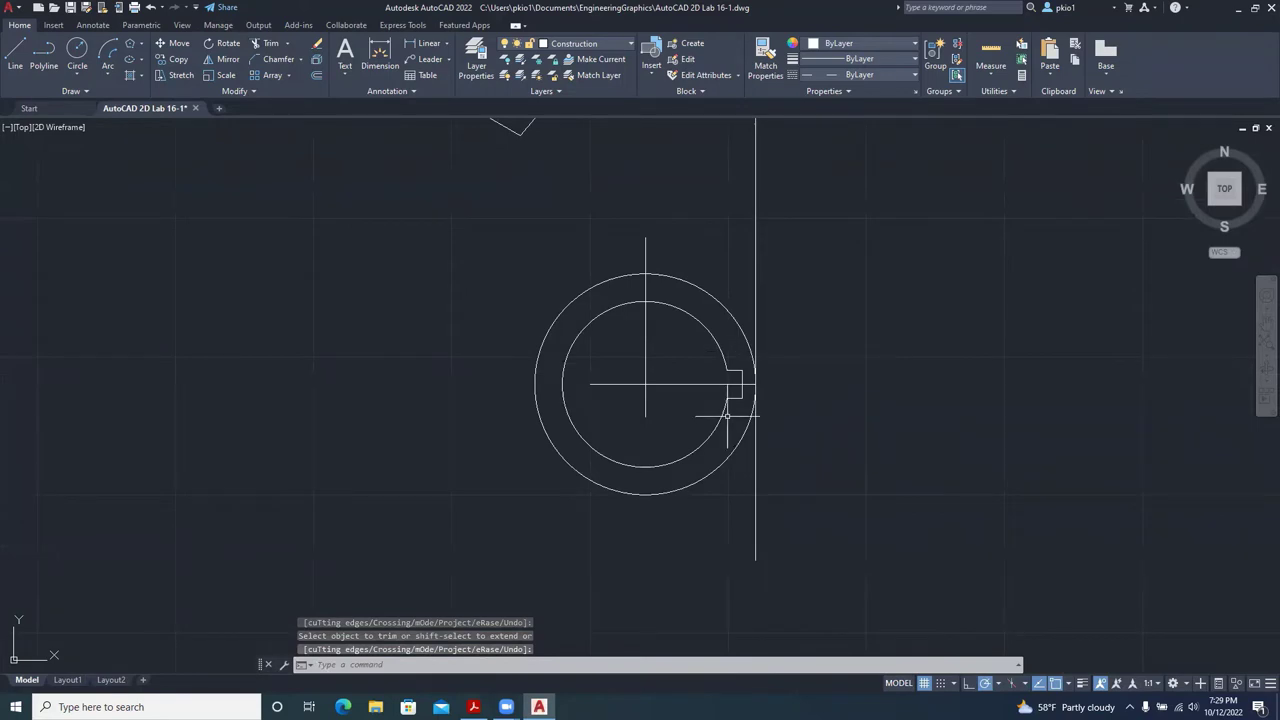
{"action": "scroll", "coordinate": [715, 535], "scroll_direction": "down", "scroll_amount": 2}
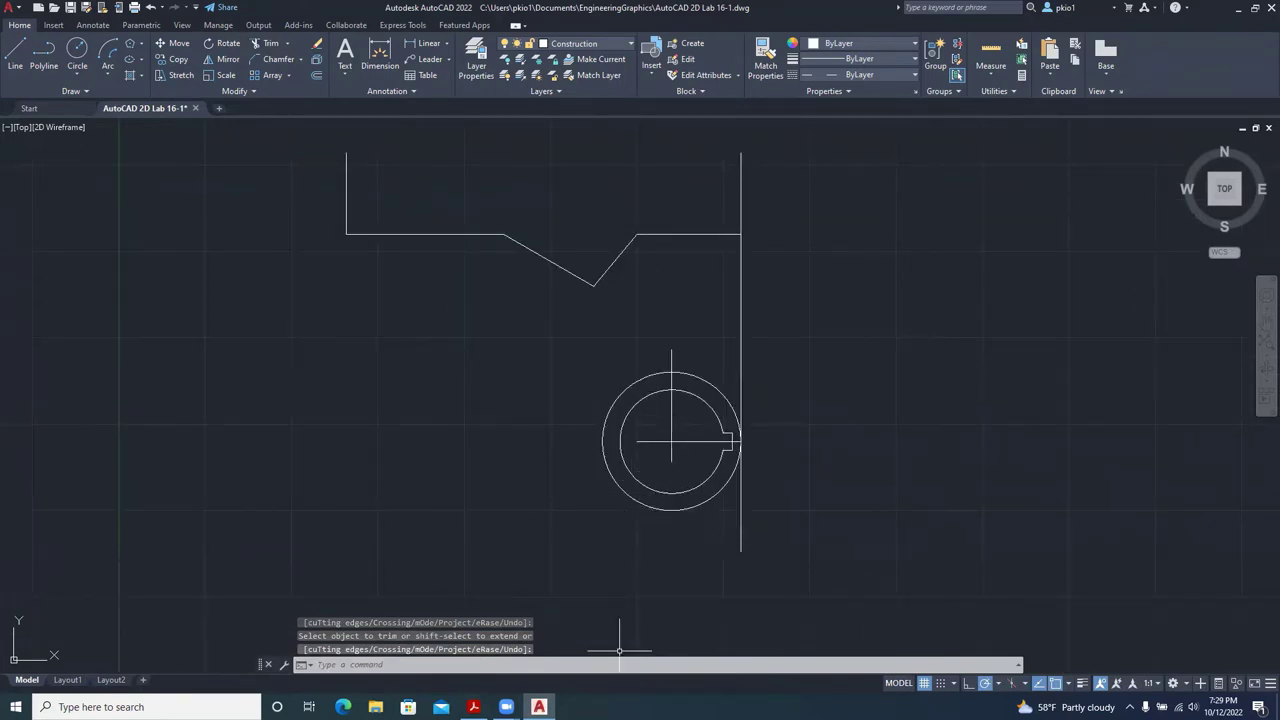
Check the hexagon's location in the textbook PDF and offset the circles' vertical center line 4.5 units to the left.
{"action": "key", "text": "alt+Tab"}
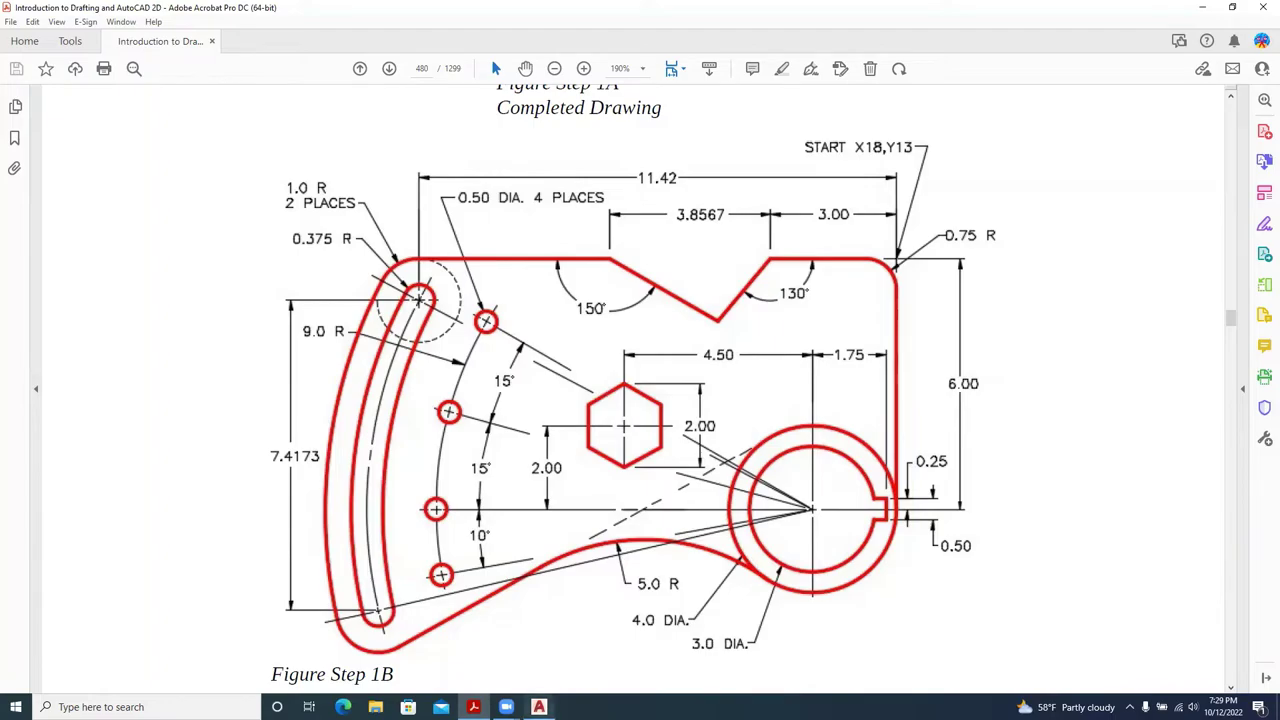
{"action": "key", "text": "alt+Tab"}
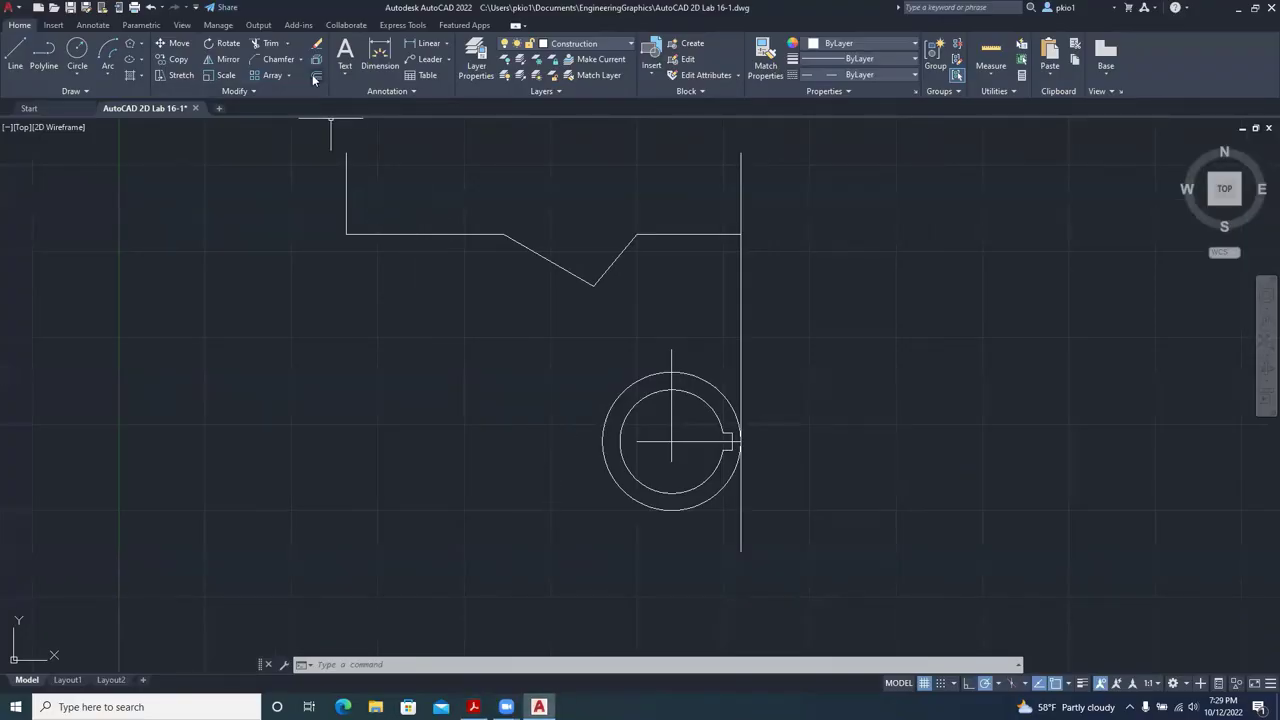
{"action": "left_click", "coordinate": [315, 77]}
{"action": "type", "text": "4"}
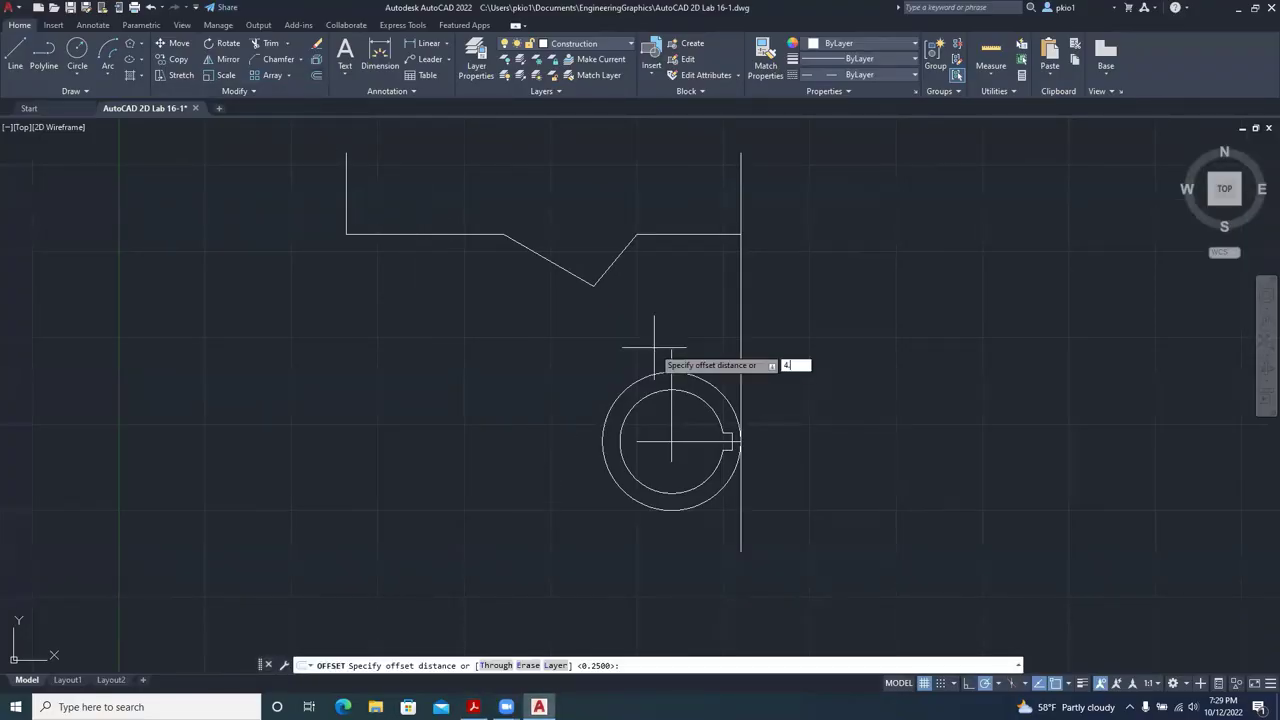
{"action": "type", "text": ".5"}
{"action": "key", "text": "Return"}
{"action": "left_click", "coordinate": [671, 420]}
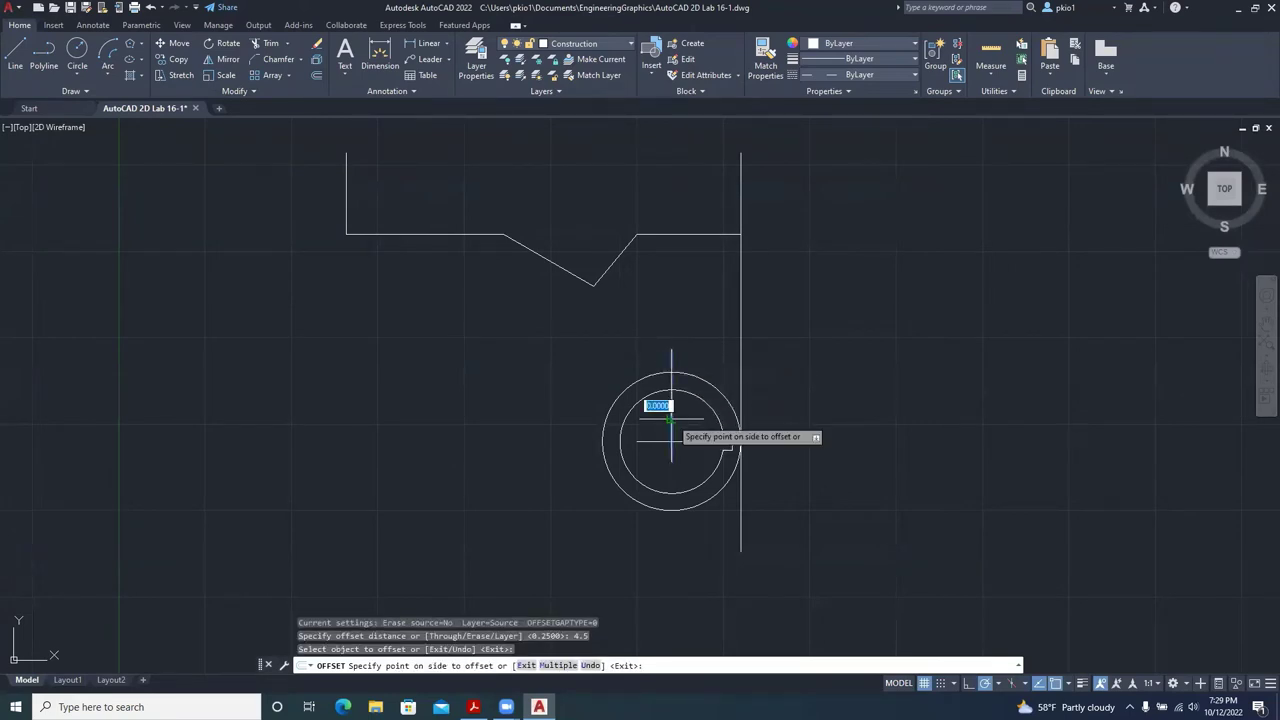
{"action": "left_click", "coordinate": [585, 400]}
{"action": "key", "text": "Escape"}
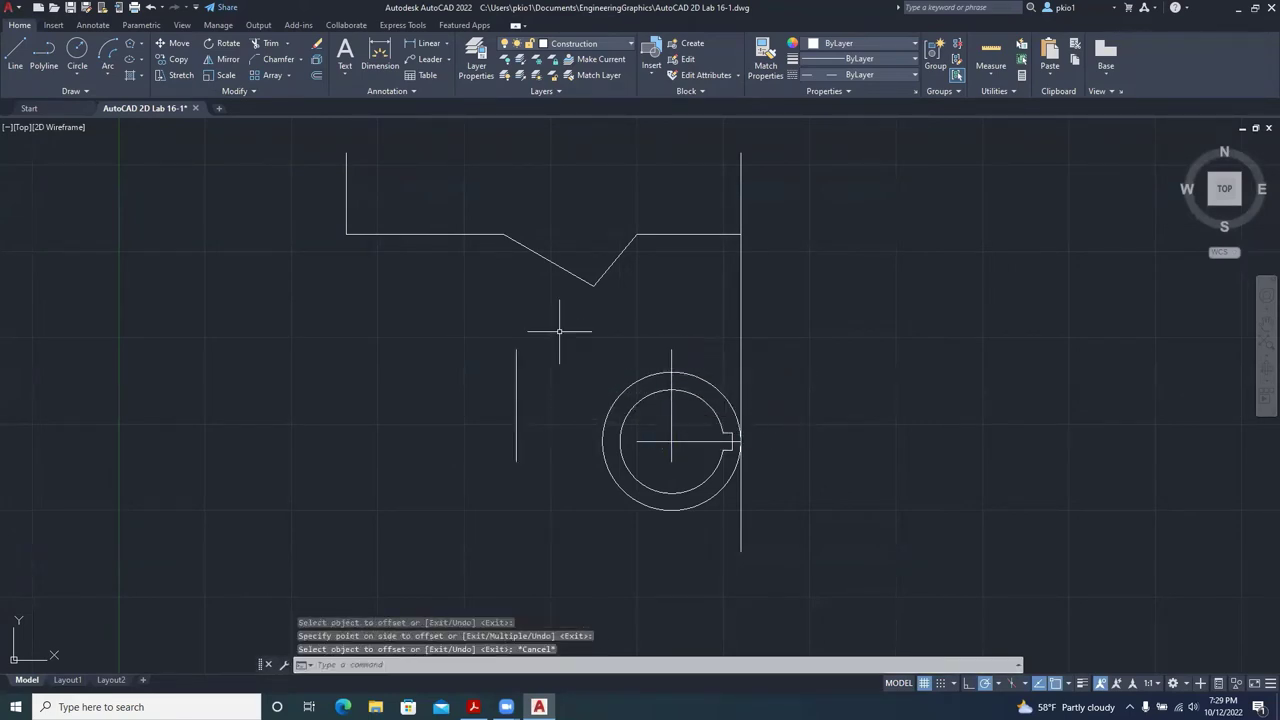
Stretch the left end of the circles' horizontal center line leftward past the offset vertical line.
{"action": "left_click", "coordinate": [634, 442]}
{"action": "left_click", "coordinate": [636, 441]}
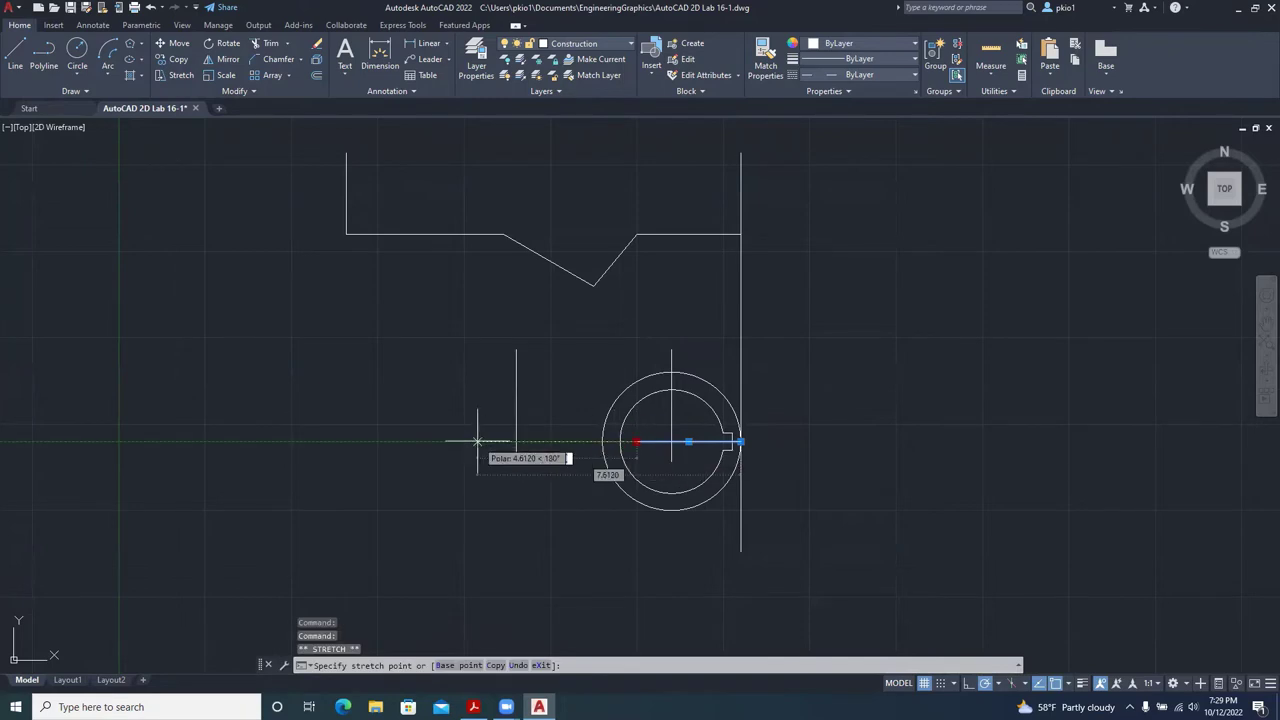
{"action": "left_click", "coordinate": [421, 441]}
{"action": "key", "text": "Escape"}
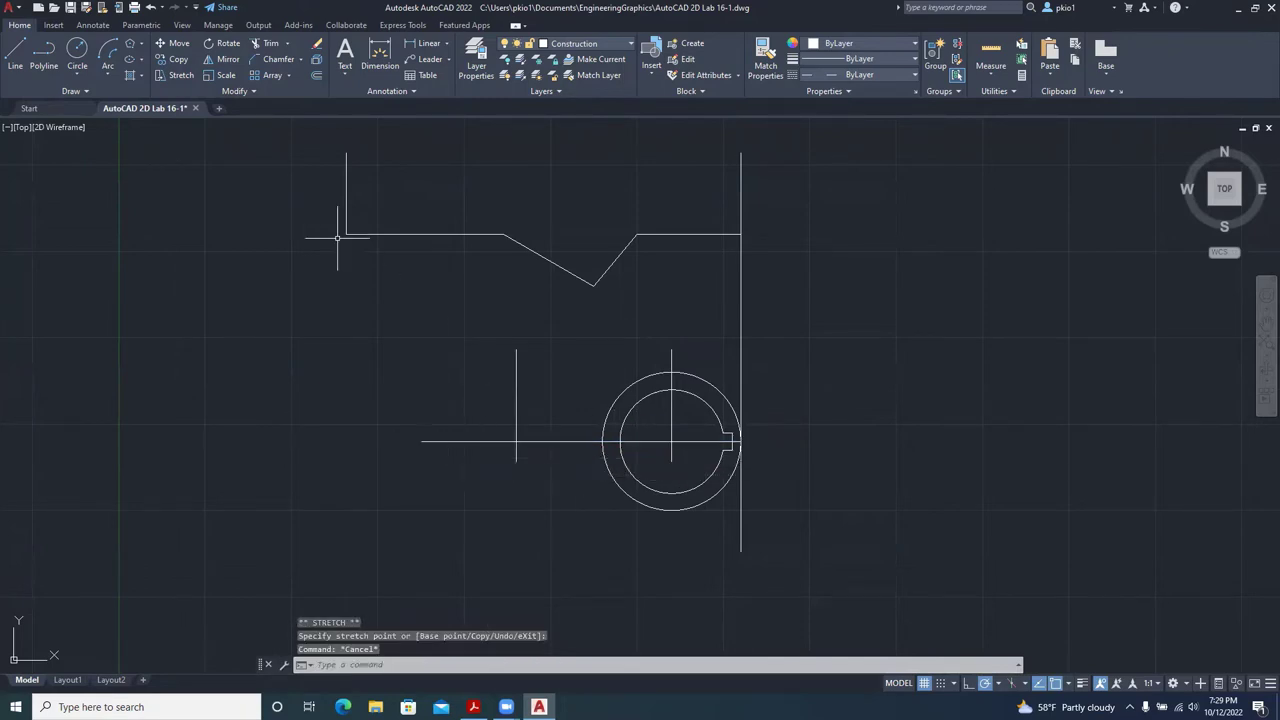
Offset the extended horizontal center line 2 units upward to locate the hexagon's center.
{"action": "left_click", "coordinate": [316, 75]}
{"action": "type", "text": "2"}
{"action": "key", "text": "Return"}
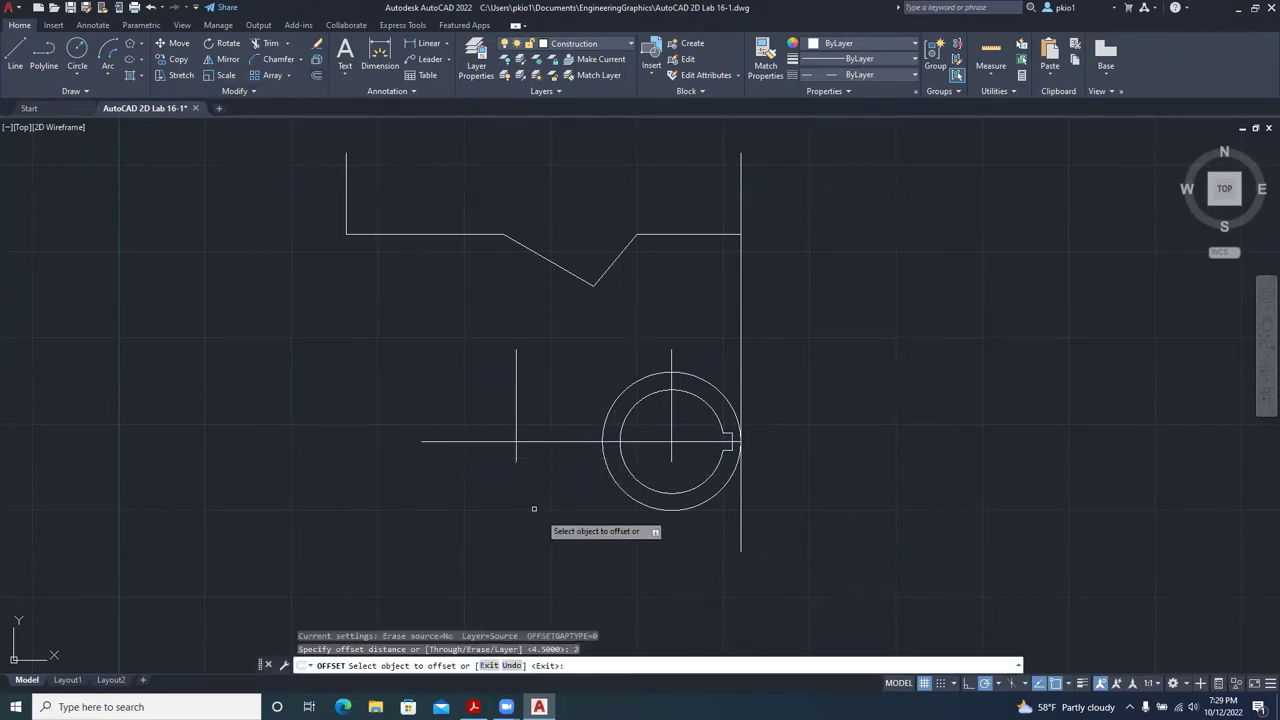
{"action": "left_click", "coordinate": [429, 442]}
{"action": "left_click", "coordinate": [469, 407]}
{"action": "key", "text": "Escape"}
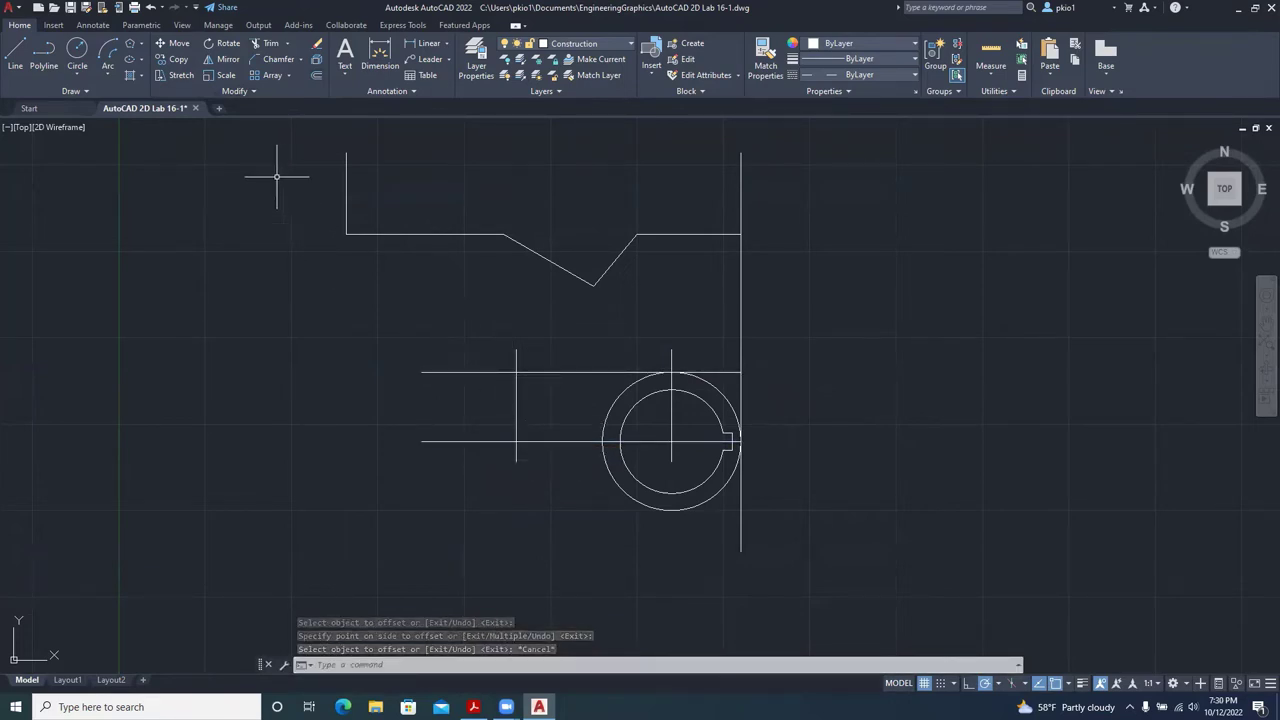
Check the hexagon's size in the textbook PDF and draw a 6-sided polygon at the offset center lines' intersection, inscribed in a 1-unit-radius circle.
{"action": "left_click", "coordinate": [141, 45]}
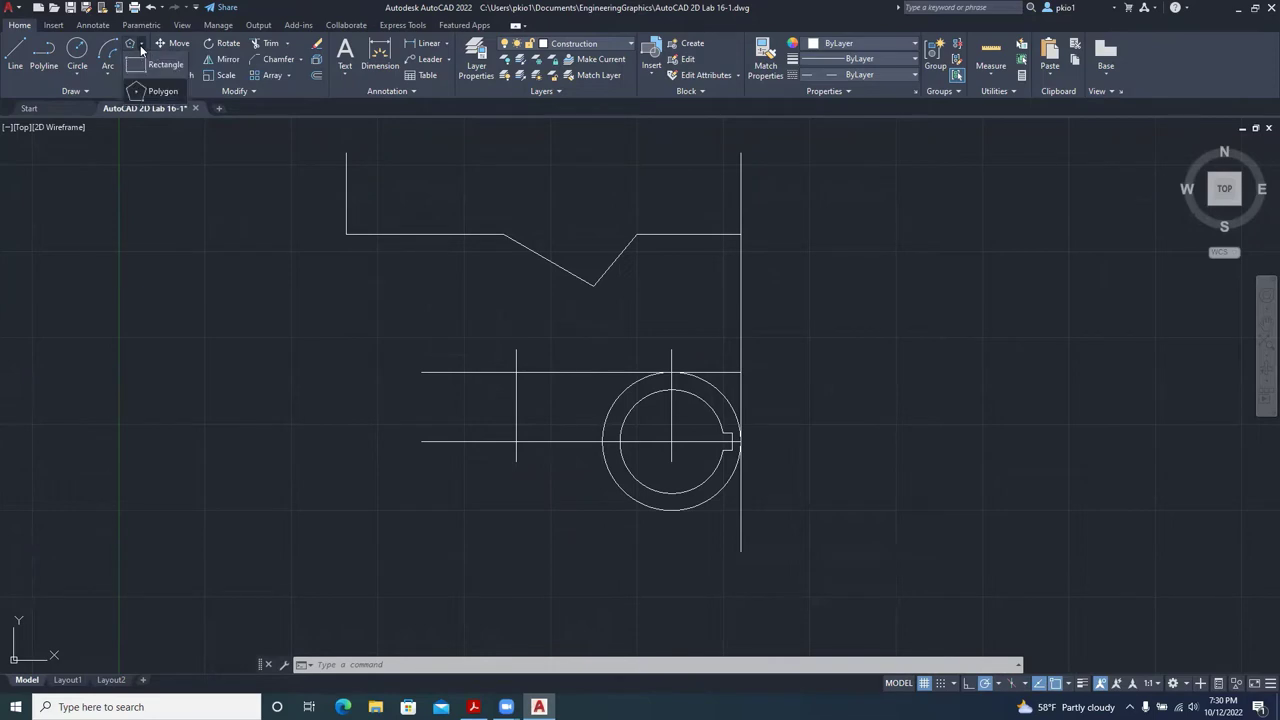
{"action": "left_click", "coordinate": [152, 91]}
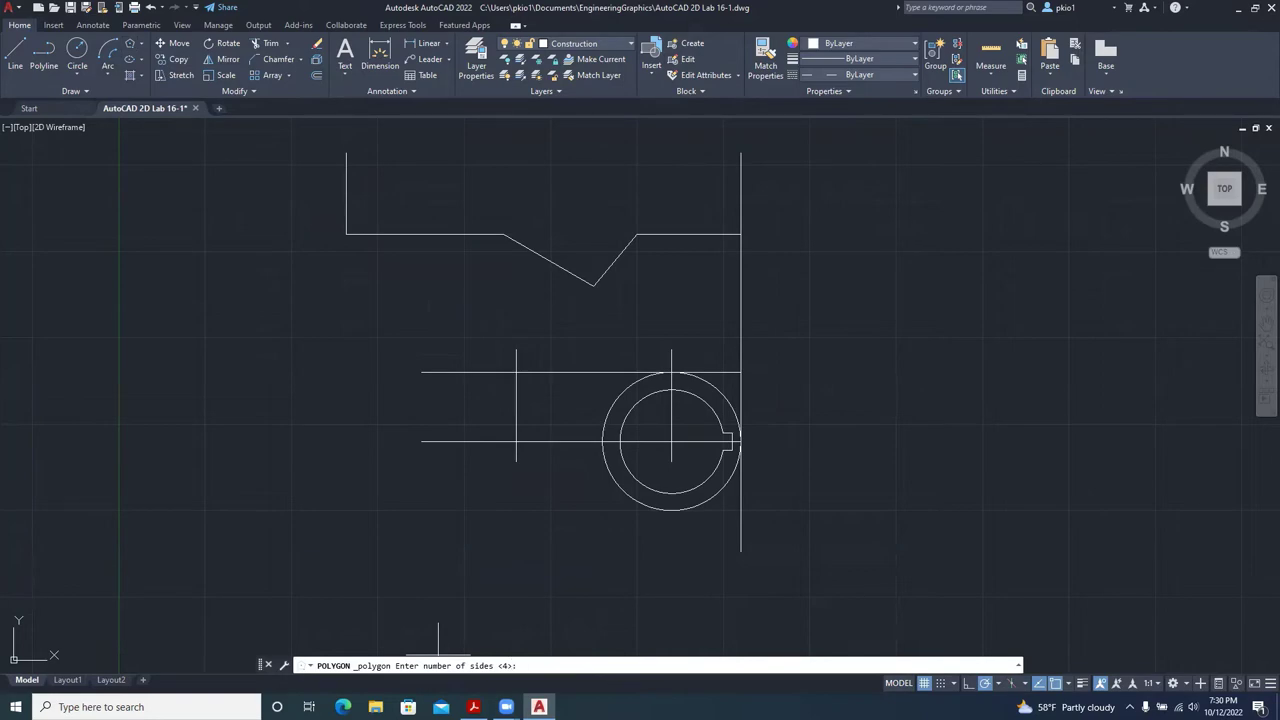
{"action": "key", "text": "alt+Tab"}
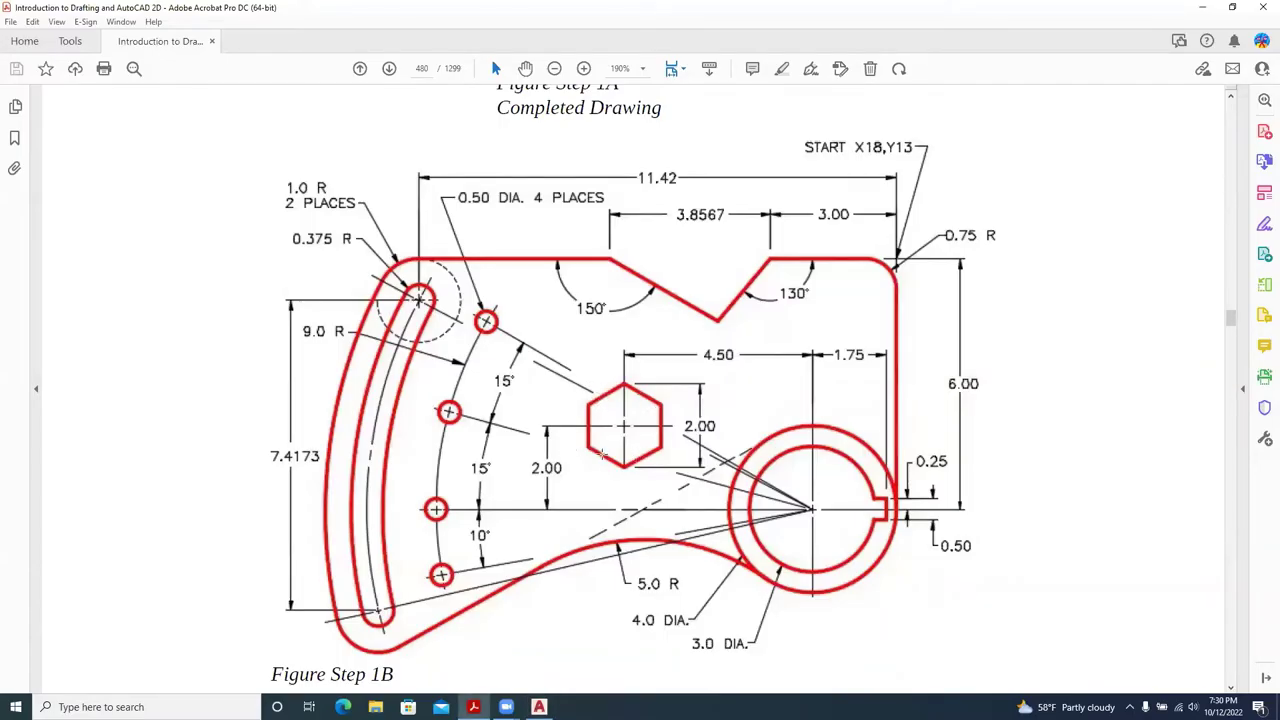
{"action": "left_click", "coordinate": [539, 707]}
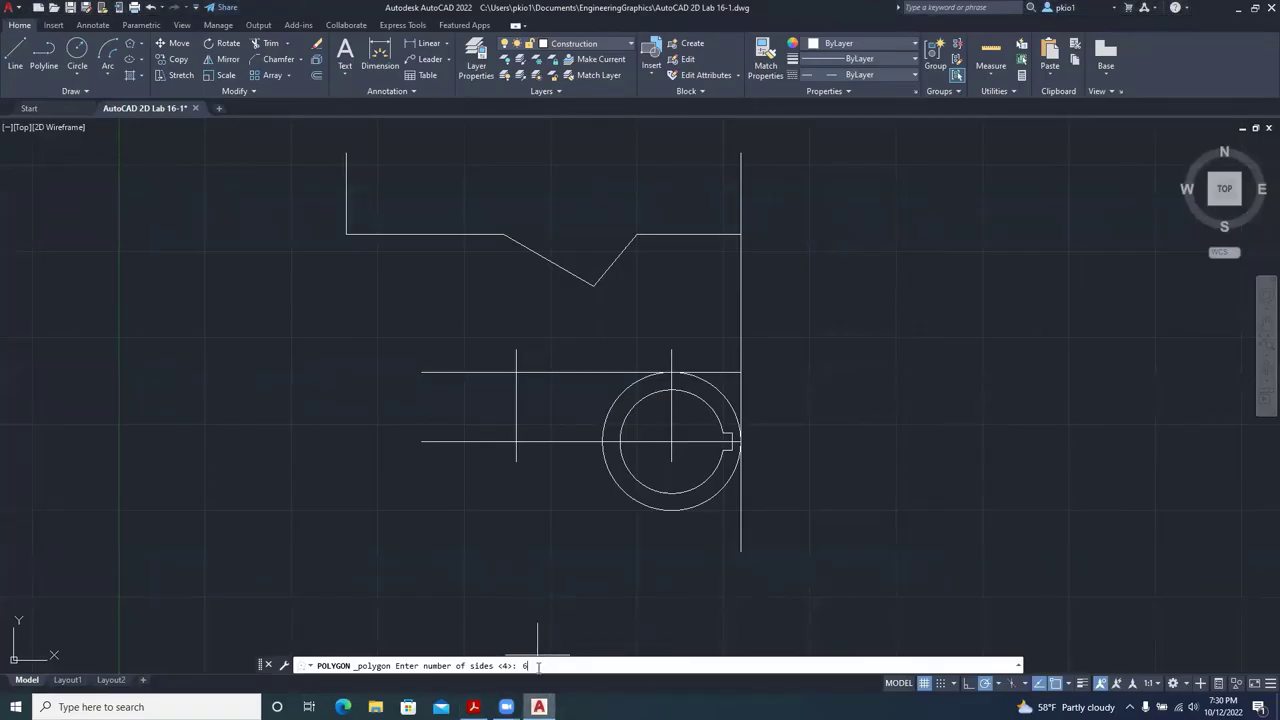
{"action": "key", "text": "Return"}
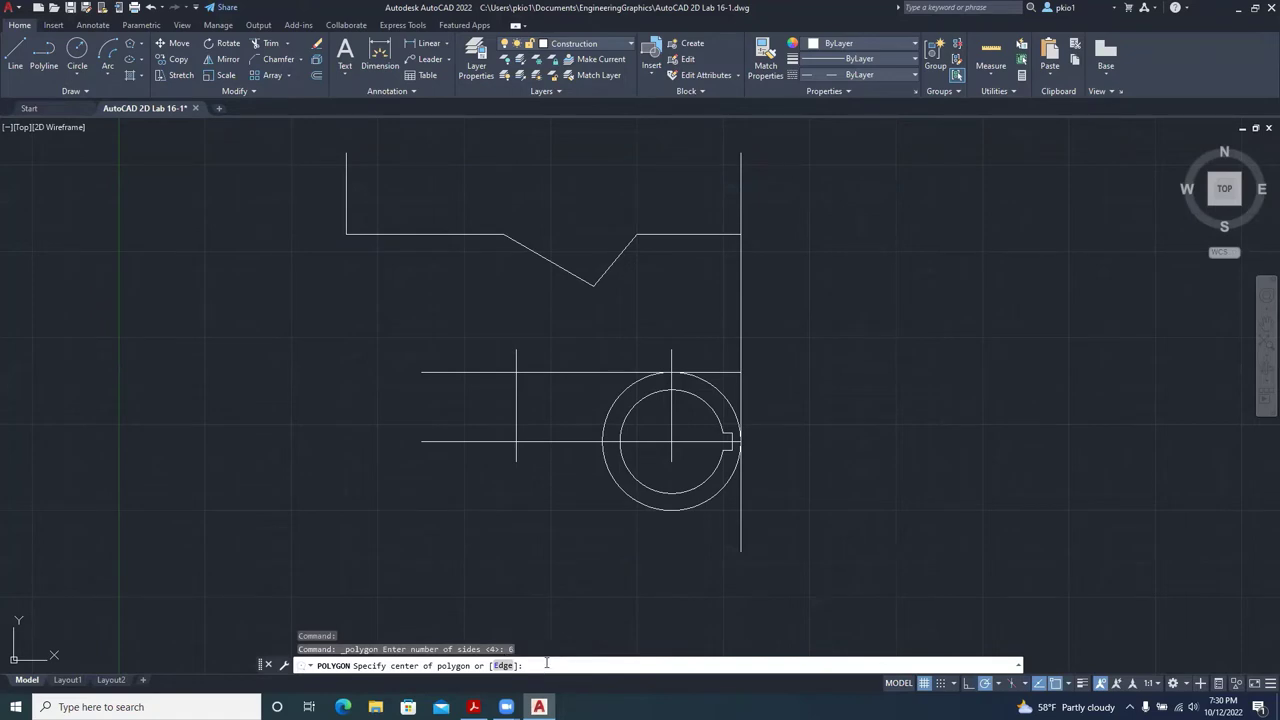
{"action": "left_click", "coordinate": [516, 372]}
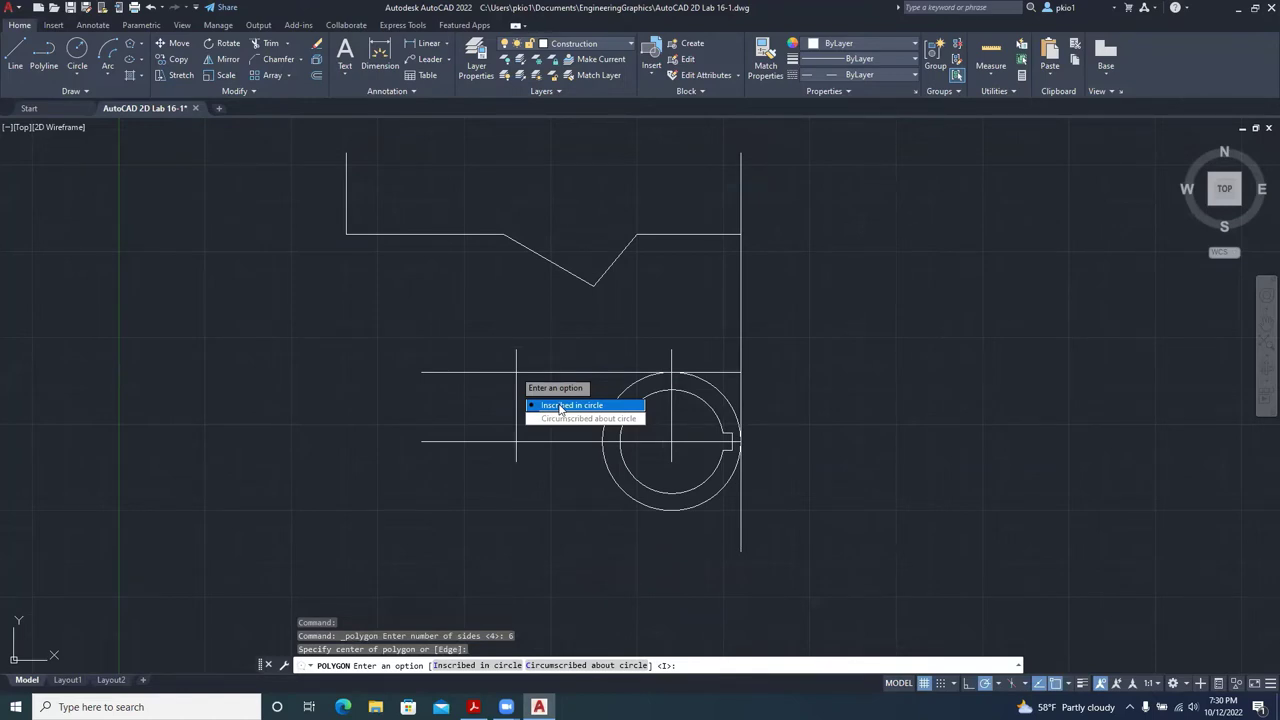
{"action": "left_click", "coordinate": [548, 405]}
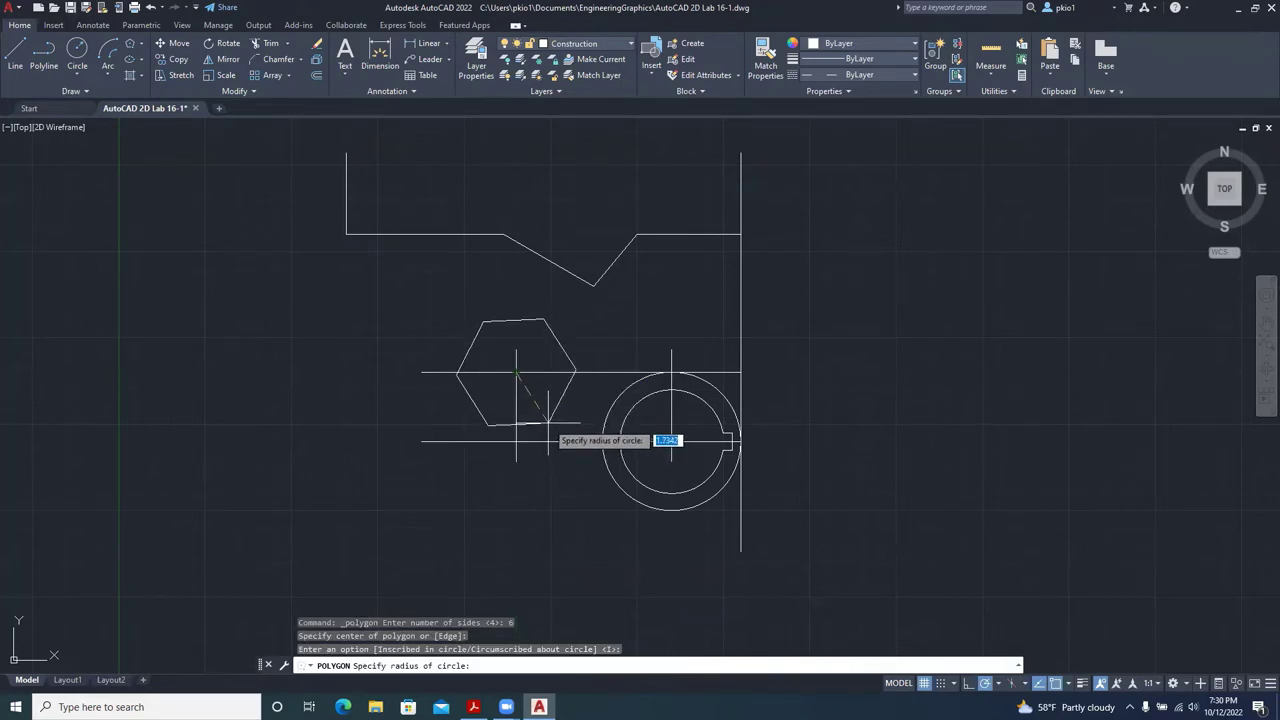
{"action": "left_click", "coordinate": [473, 707]}
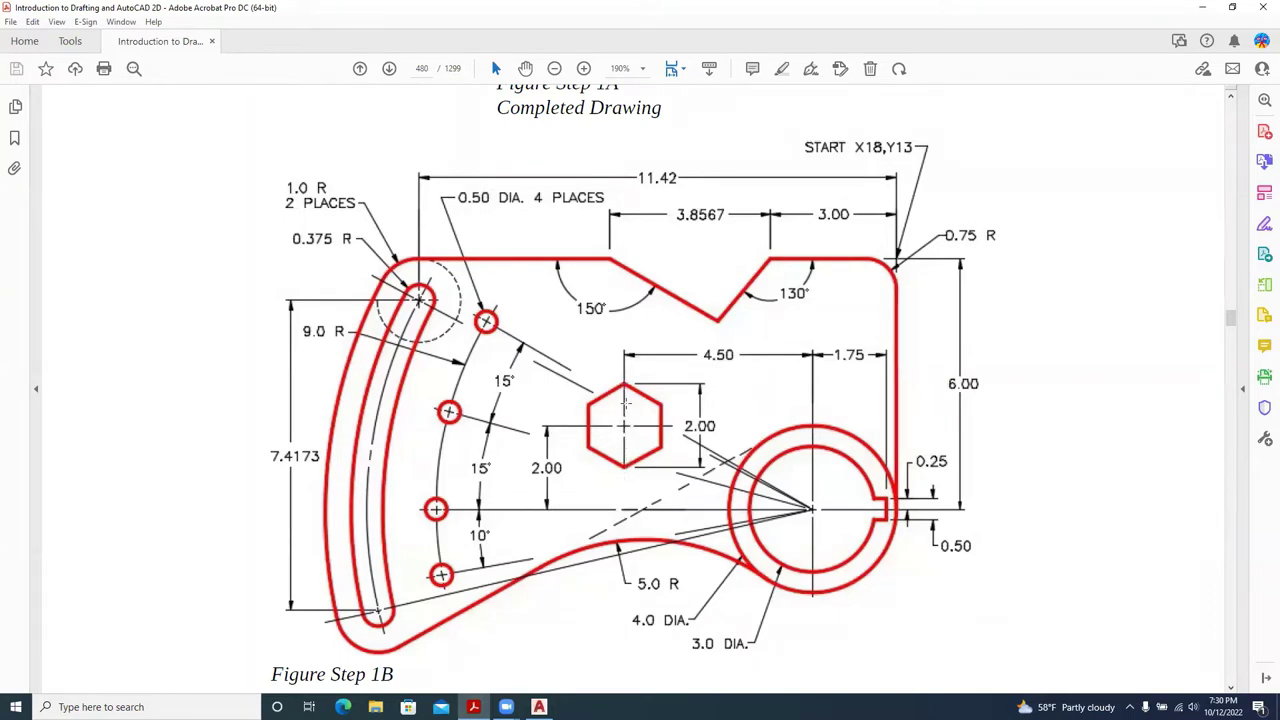
{"action": "mouse_move", "coordinate": [539, 707]}
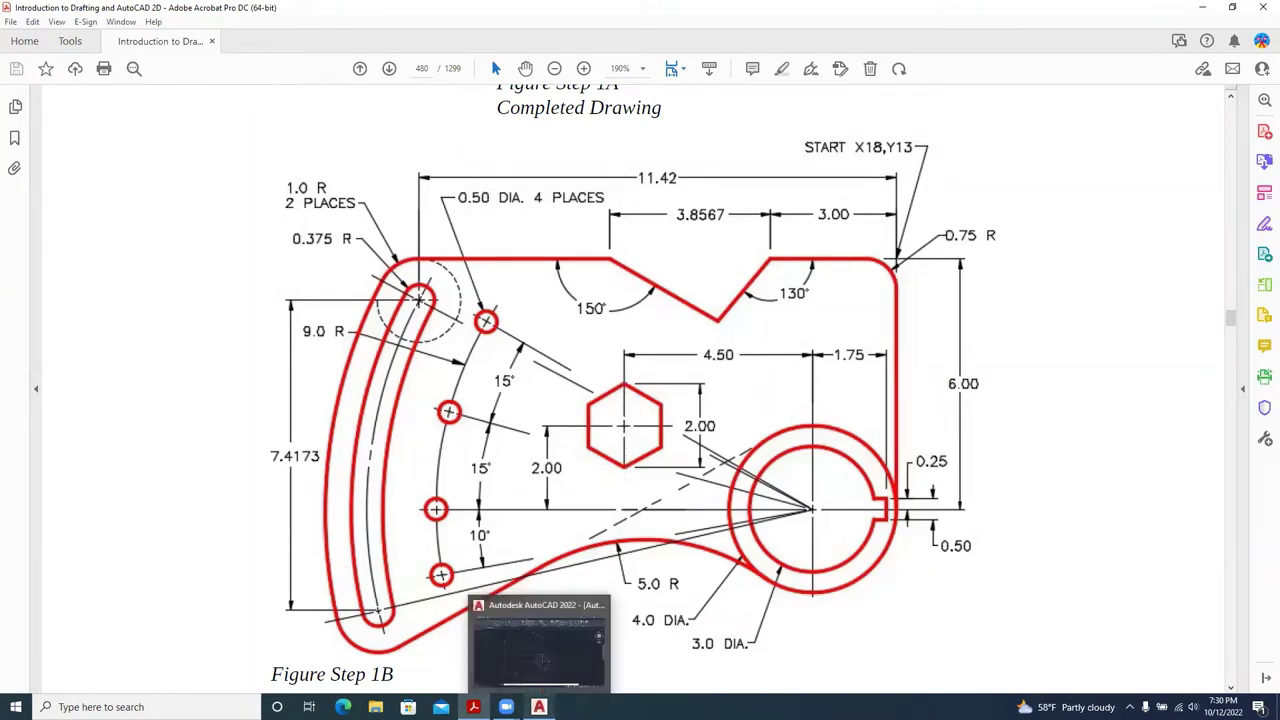
{"action": "left_click", "coordinate": [550, 627]}
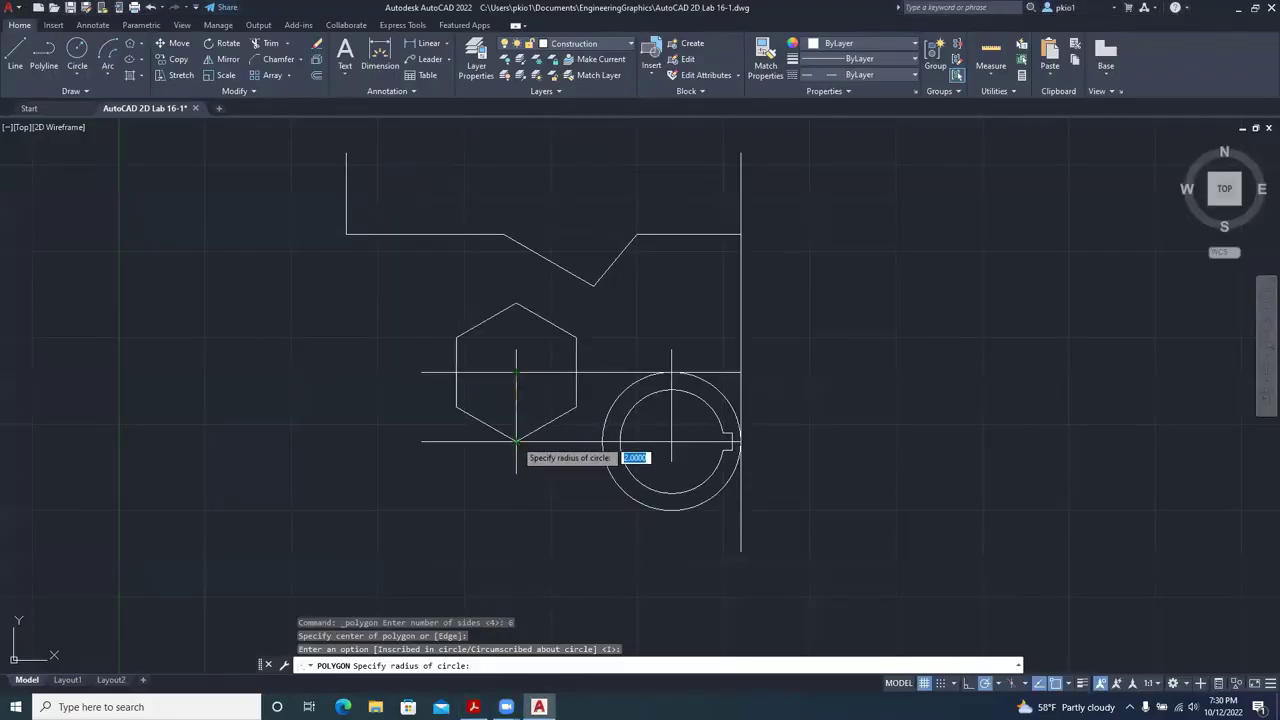
{"action": "type", "text": "1"}
{"action": "key", "text": "Return"}
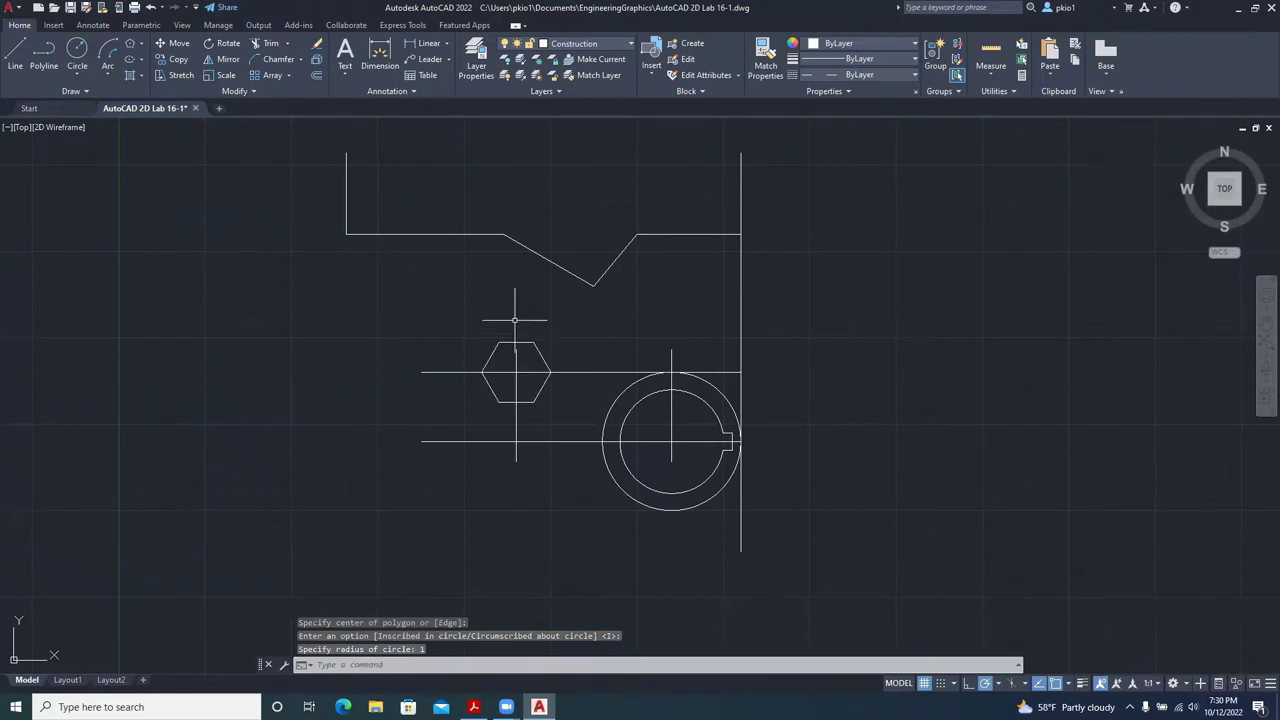
Rotate the hexagon about its center so that two of its corners point straight up and down.
{"action": "scroll", "coordinate": [515, 321], "scroll_direction": "up", "scroll_amount": 2}
{"action": "left_click", "coordinate": [527, 355]}
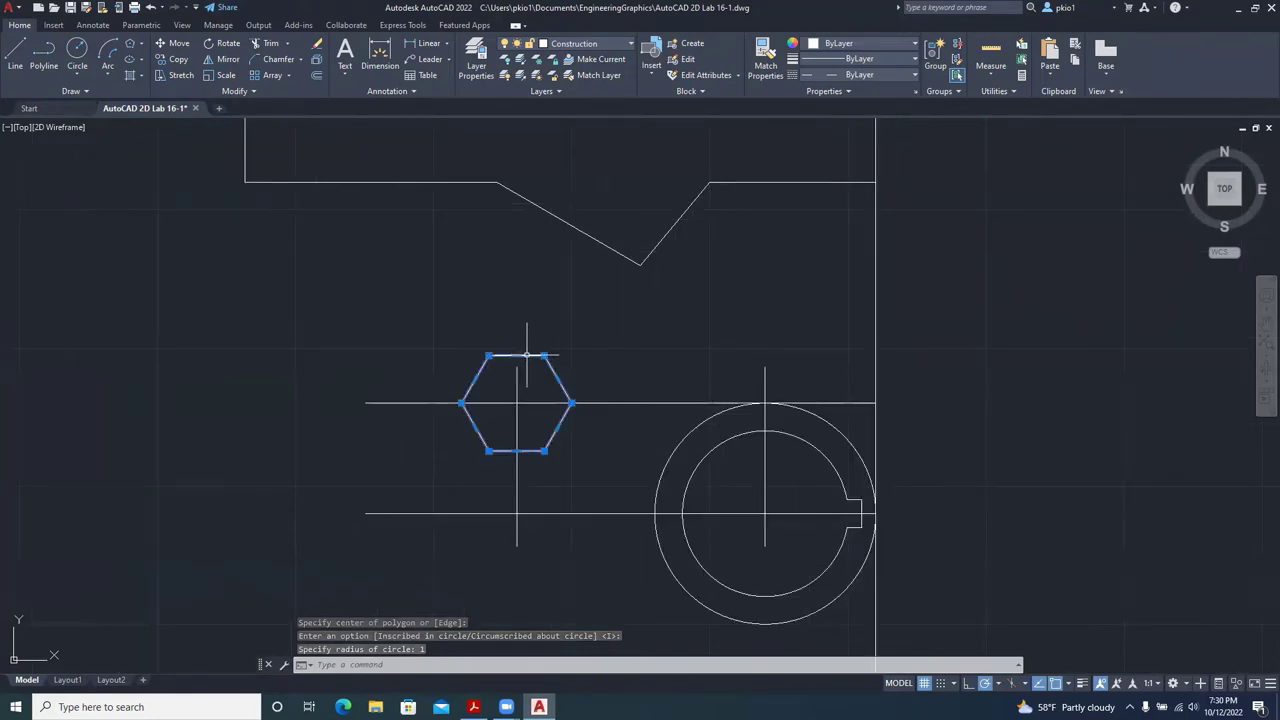
{"action": "left_click", "coordinate": [222, 43]}
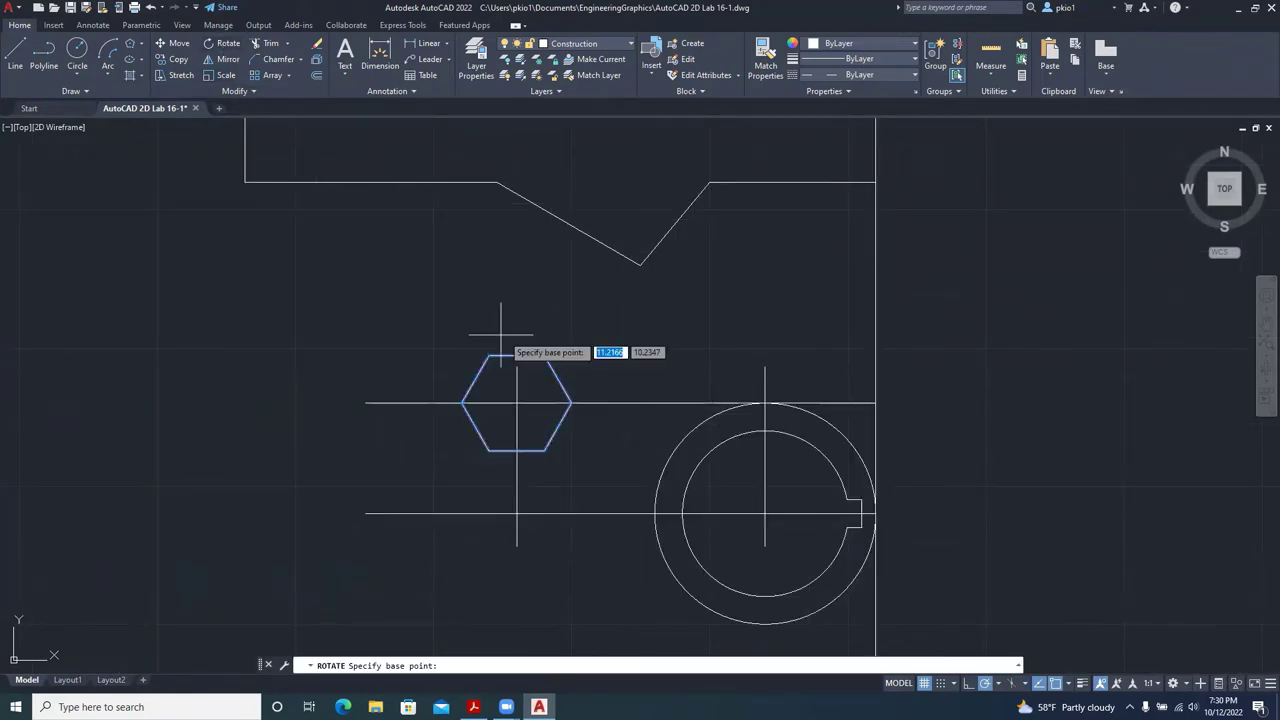
{"action": "left_click", "coordinate": [516, 403]}
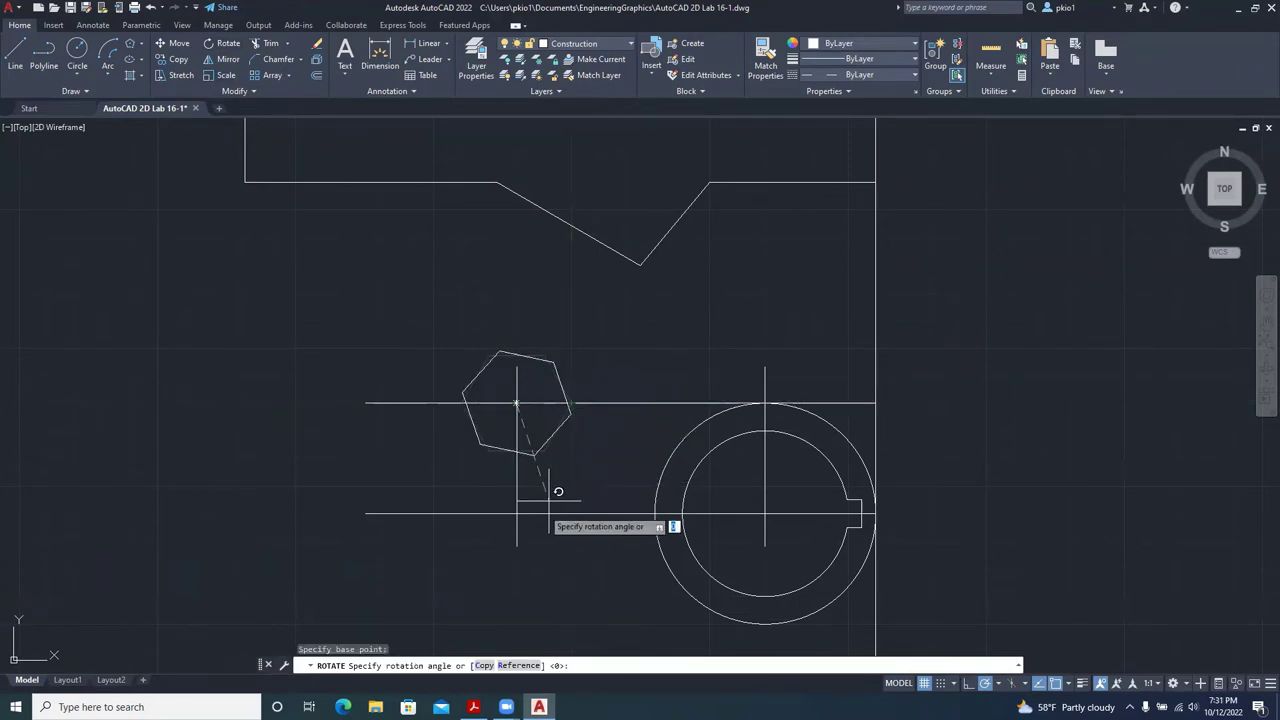
{"action": "left_click", "coordinate": [521, 505]}
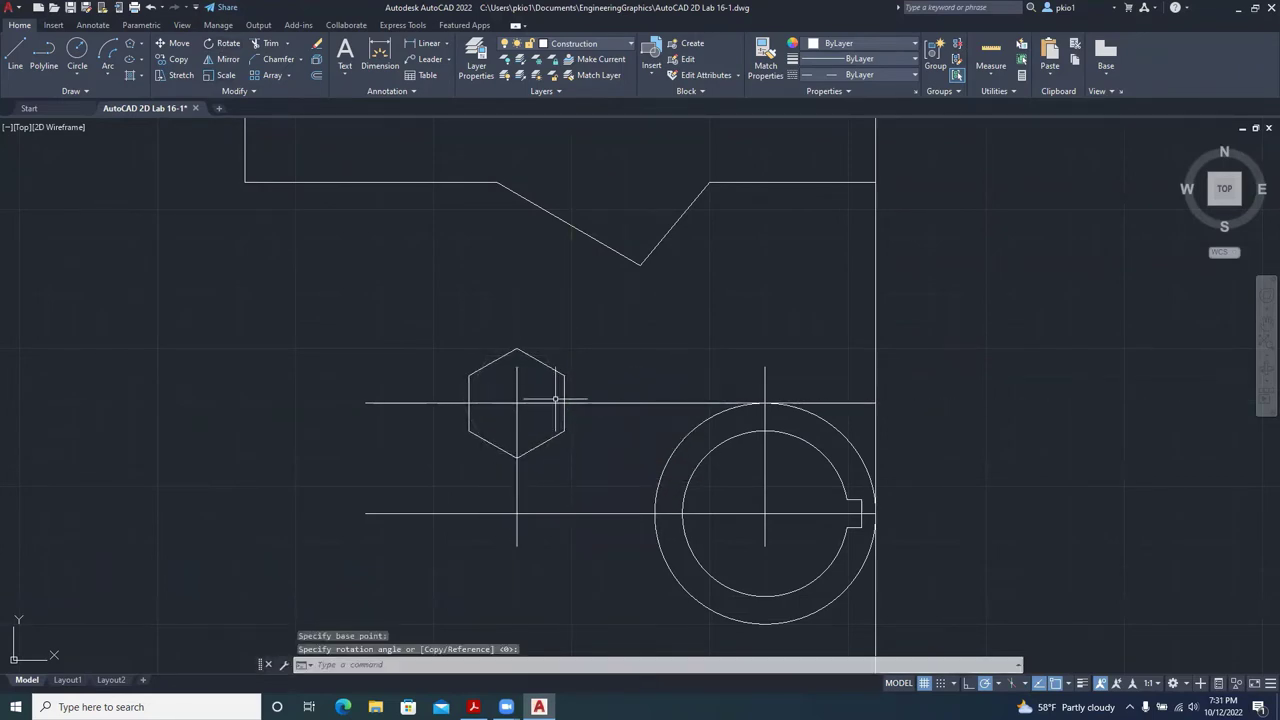
Check the hole arc in the textbook PDF and draw a circle of radius 9 centered on the keyed hub.
{"action": "scroll", "coordinate": [505, 305], "scroll_direction": "down", "scroll_amount": 4}
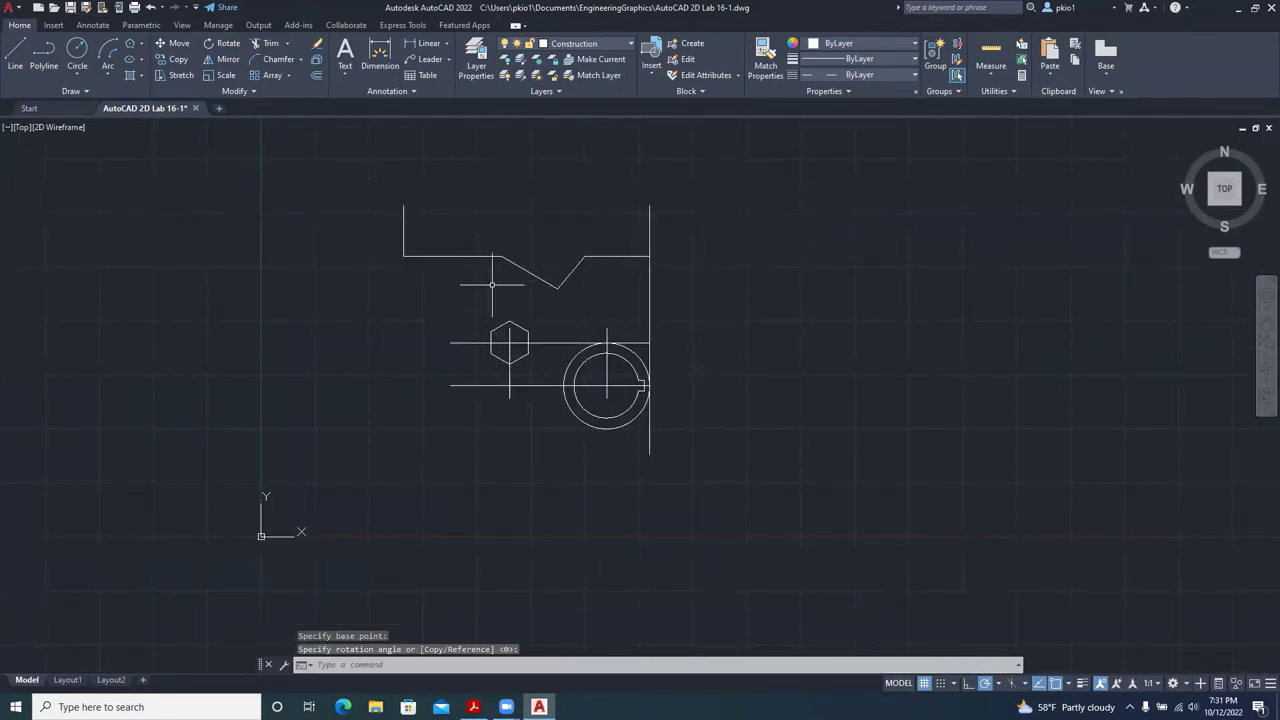
{"action": "left_click", "coordinate": [474, 707]}
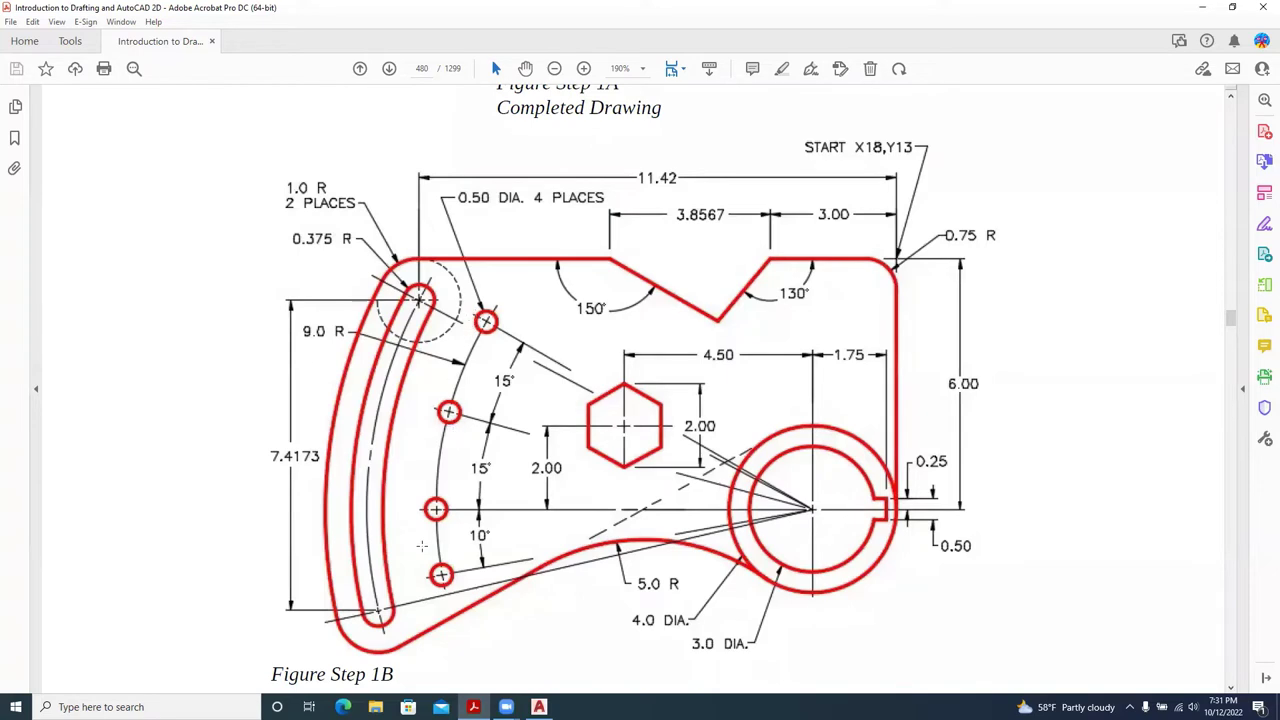
{"action": "key", "text": "alt+Tab"}
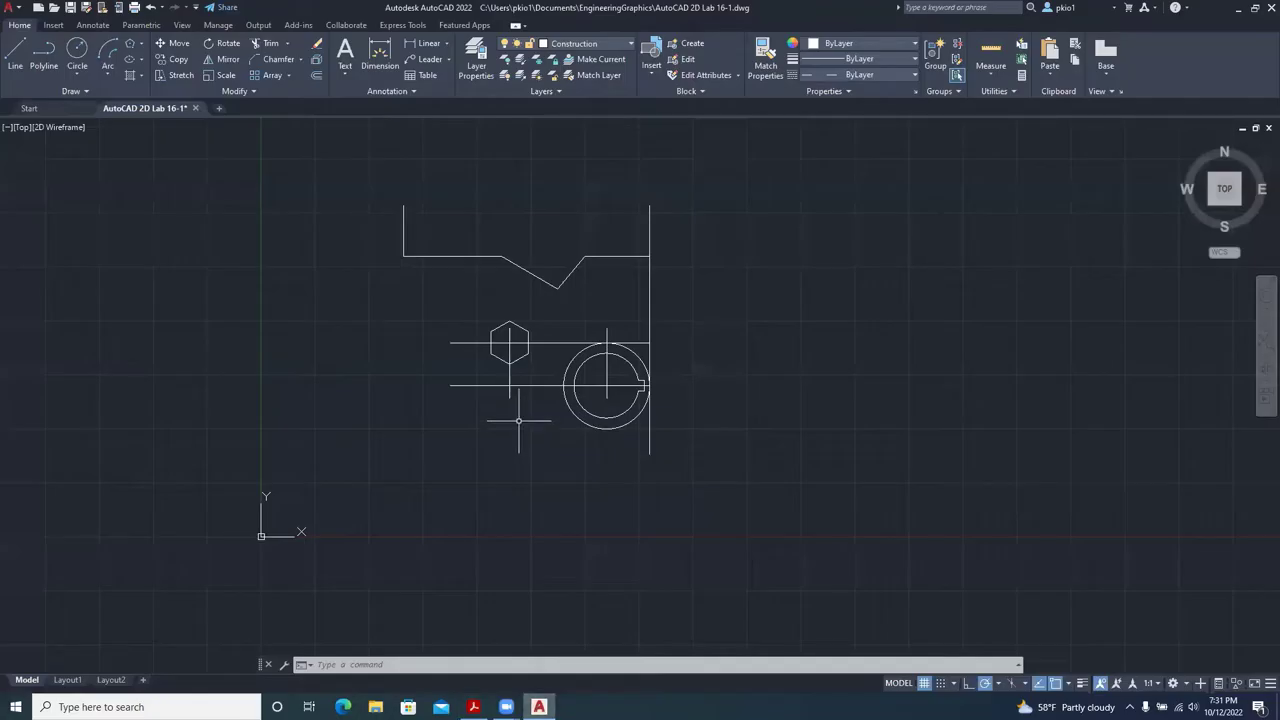
{"action": "left_click", "coordinate": [77, 48]}
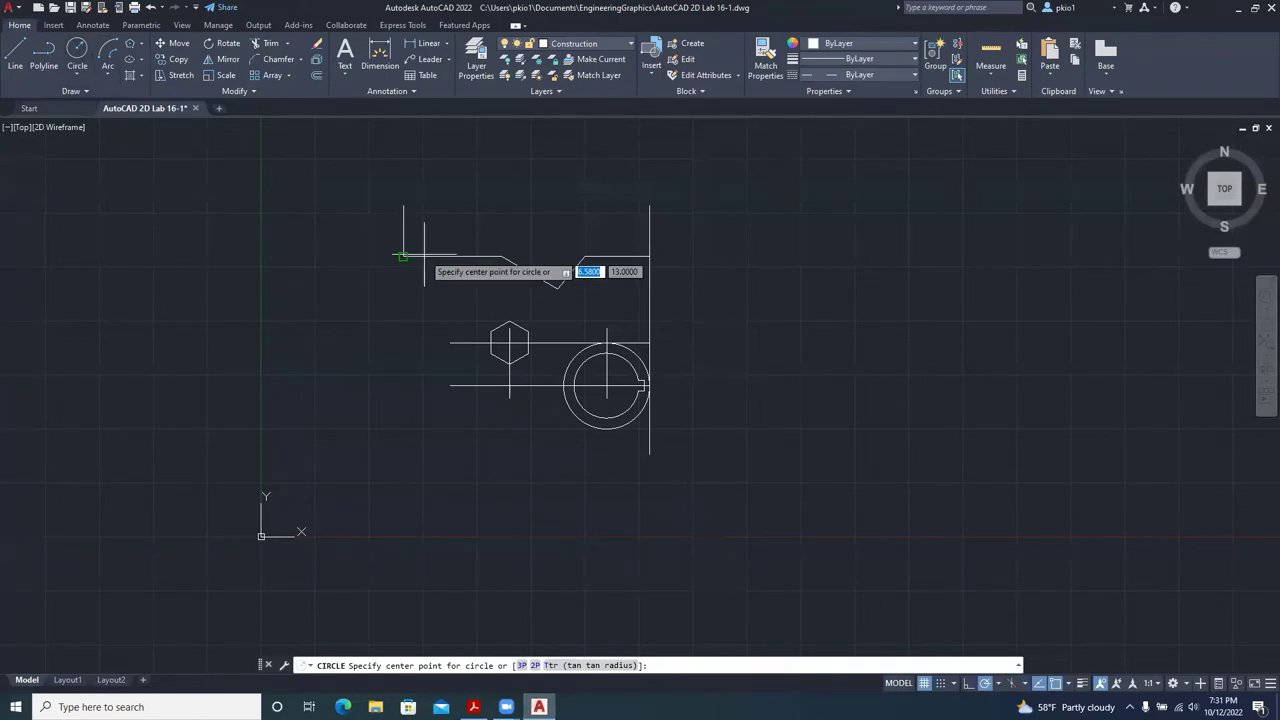
{"action": "left_click", "coordinate": [607, 384]}
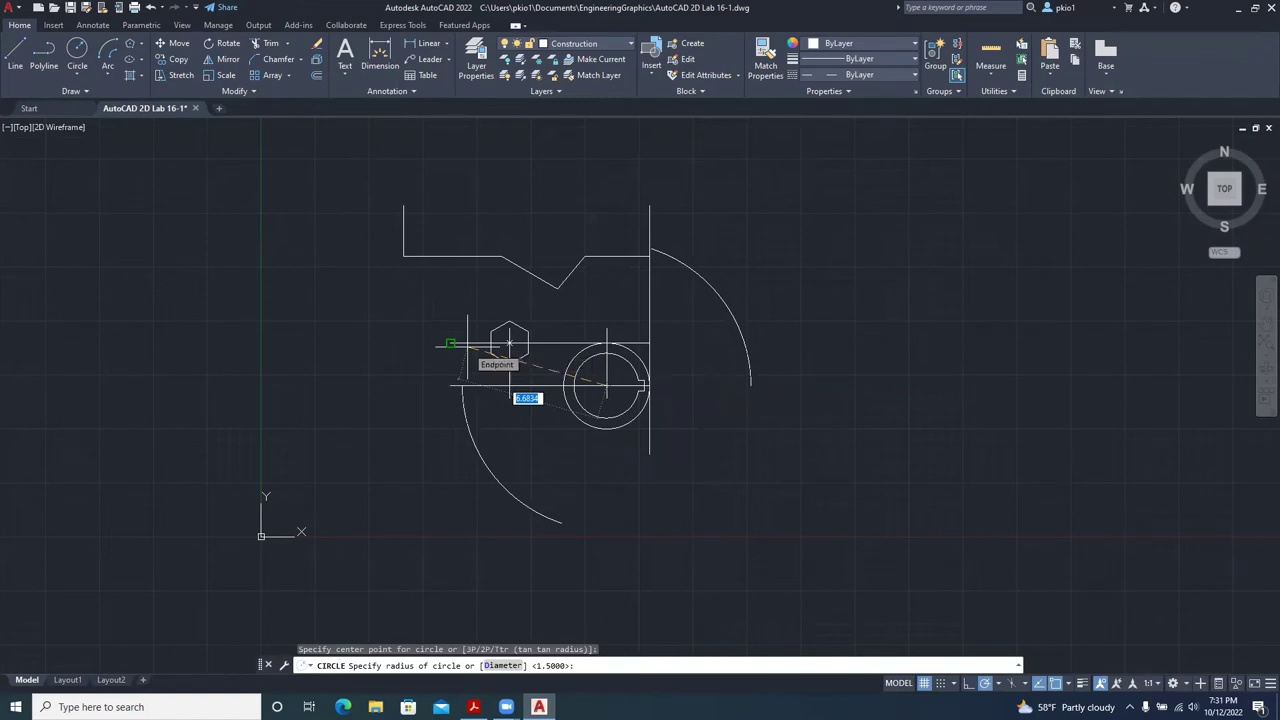
{"action": "type", "text": "9"}
{"action": "key", "text": "Return"}
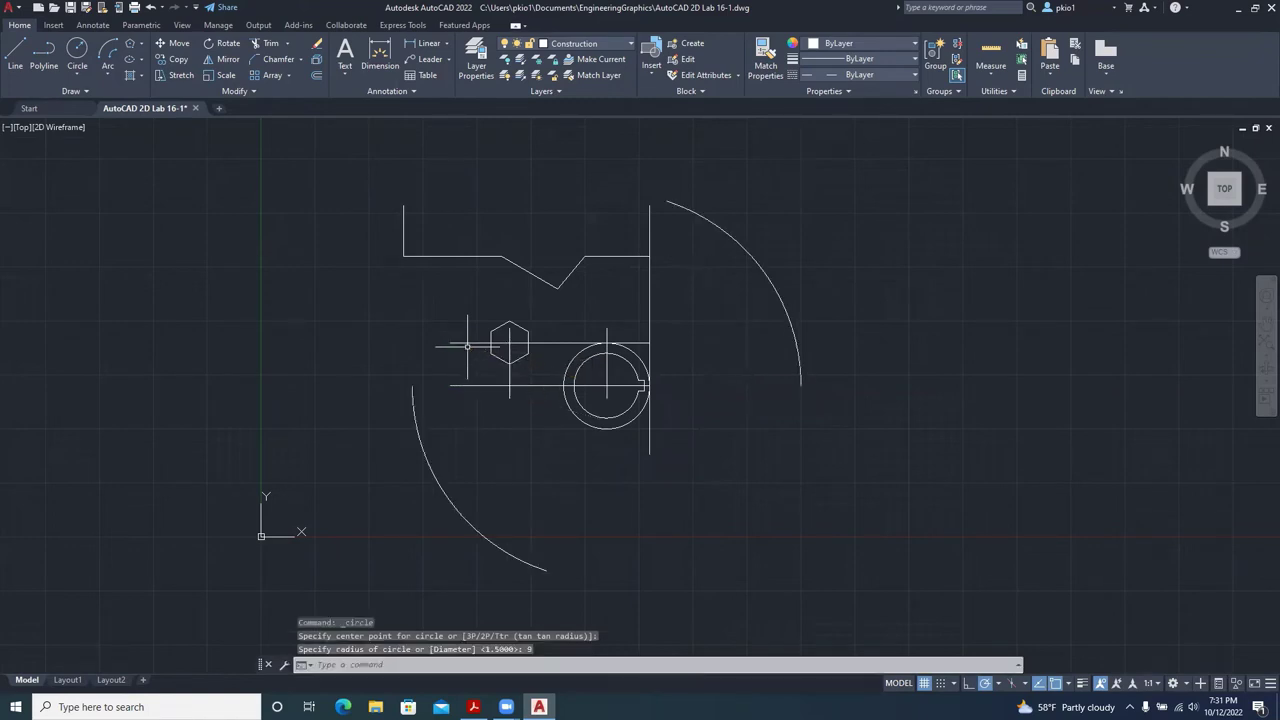
Change the 9-unit-radius circle's linetype to Continuous and clear the selection.
{"action": "left_click", "coordinate": [725, 228]}
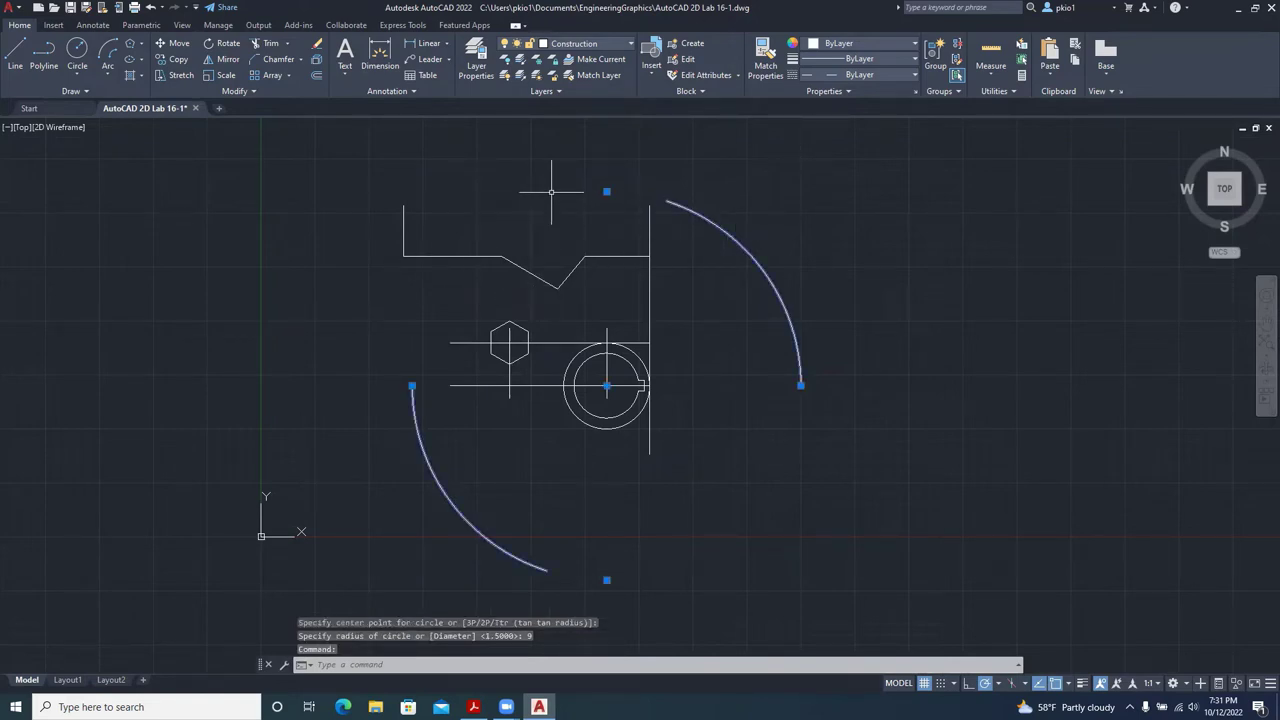
{"action": "left_click", "coordinate": [911, 77]}
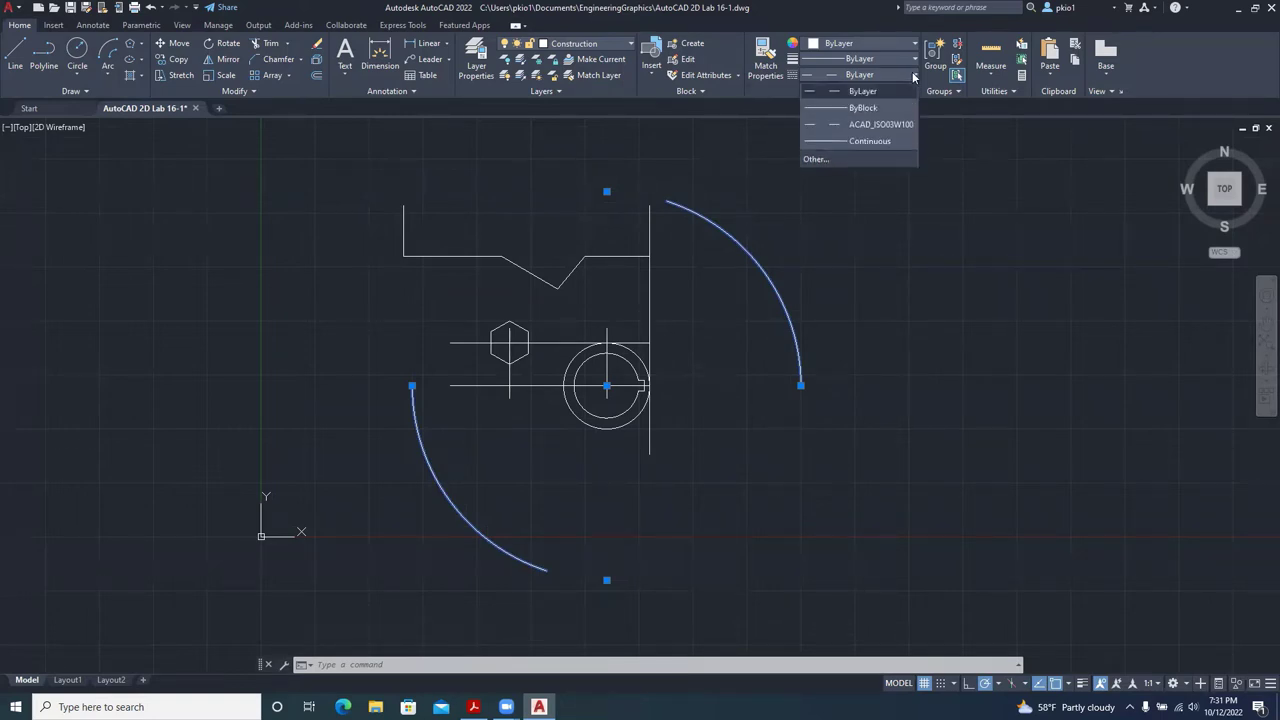
{"action": "left_click", "coordinate": [865, 142]}
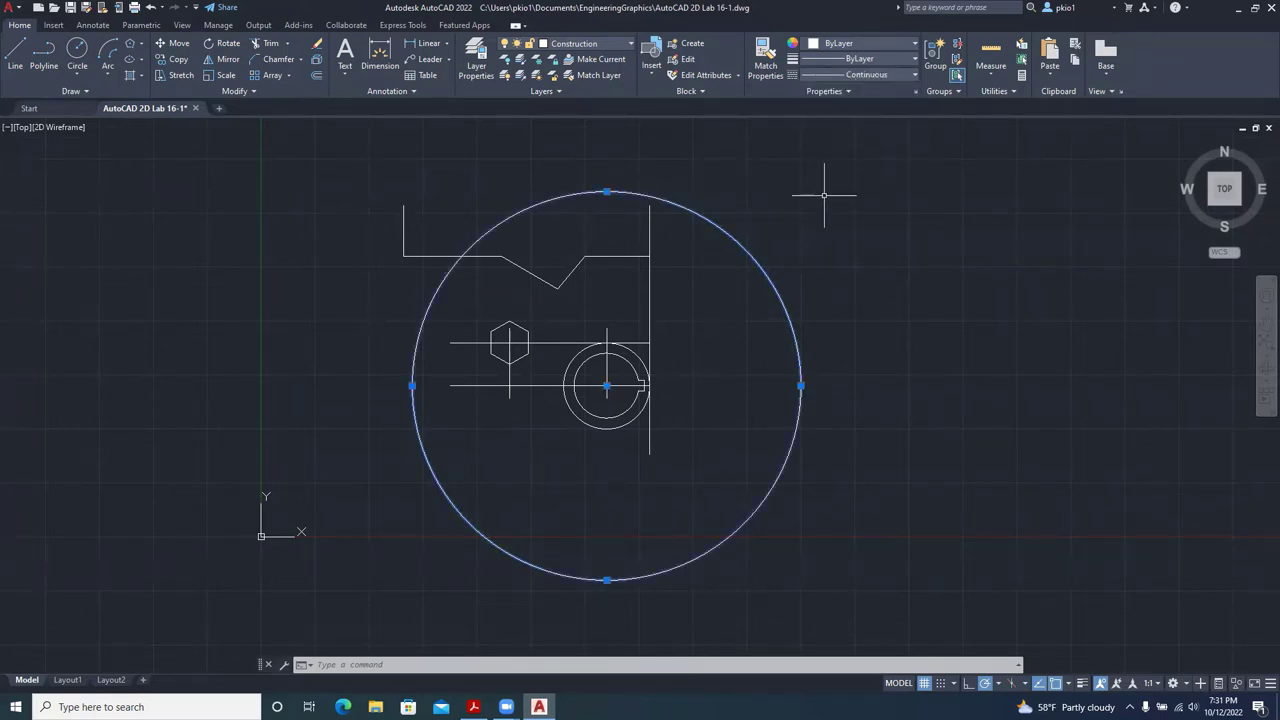
{"action": "key", "text": "Escape"}
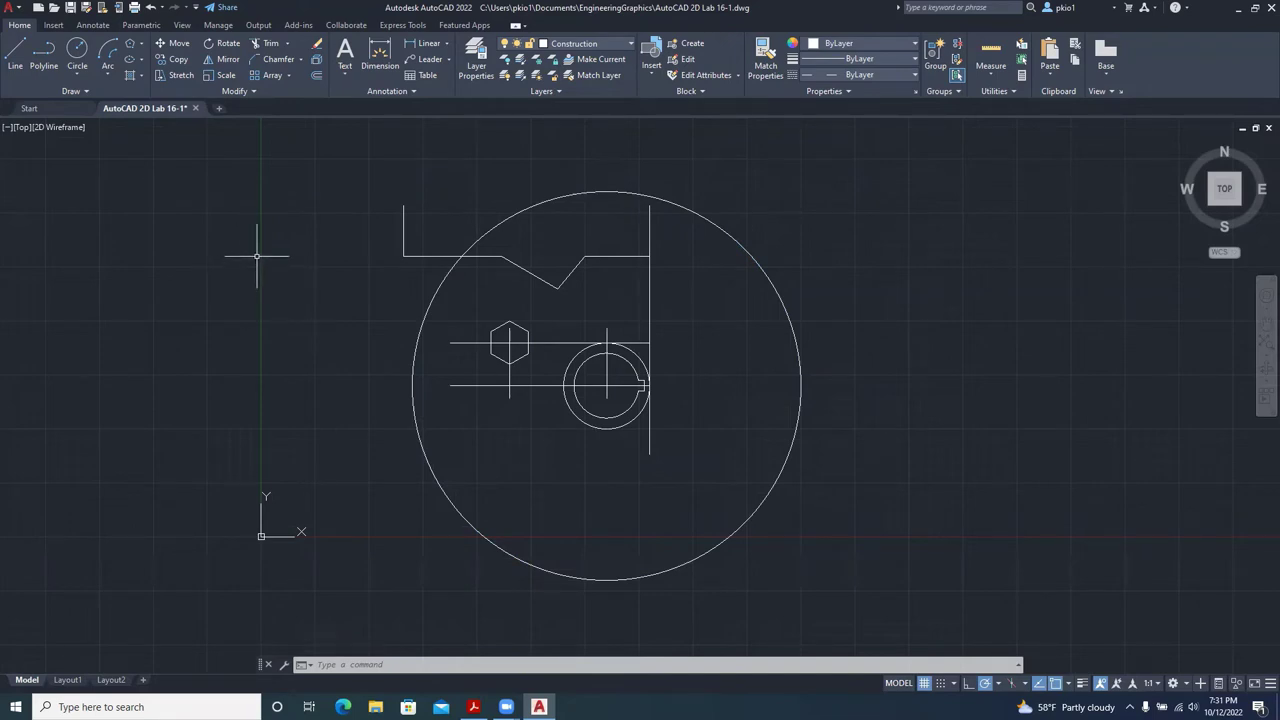
Draw a horizontal line from the lower end of the plate's right vertical edge leftward past the 9-unit-radius circle.
{"action": "left_click", "coordinate": [15, 52]}
{"action": "left_click", "coordinate": [650, 454]}
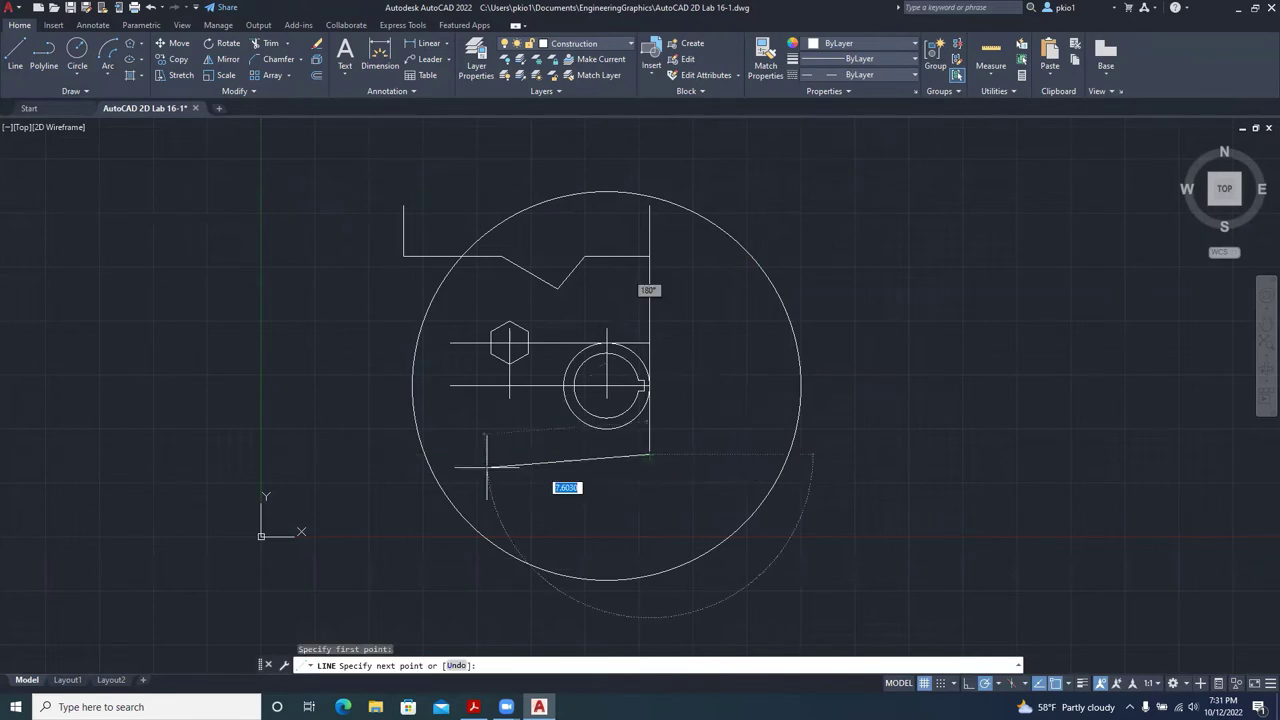
{"action": "left_click", "coordinate": [333, 454]}
{"action": "key", "text": "Return"}
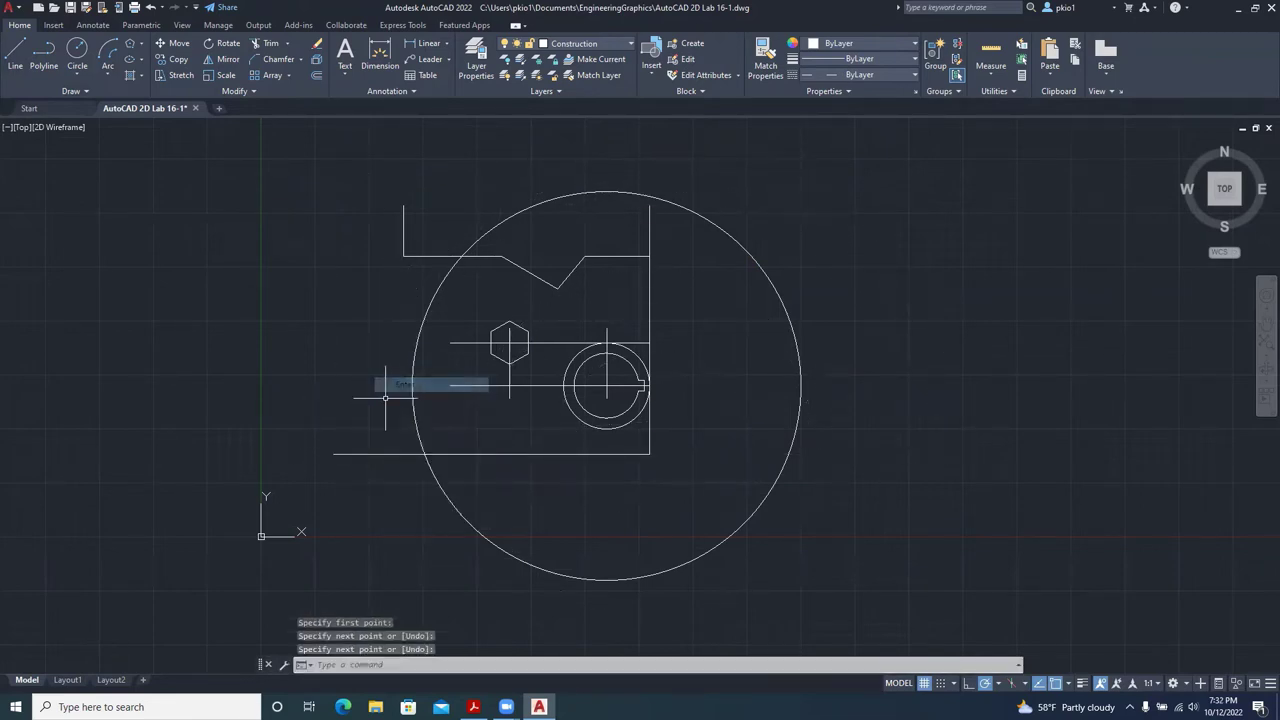
Trim the 9-unit-radius circle down to its left arc between the plate's top edge and the lower horizontal line.
{"action": "left_click", "coordinate": [263, 45]}
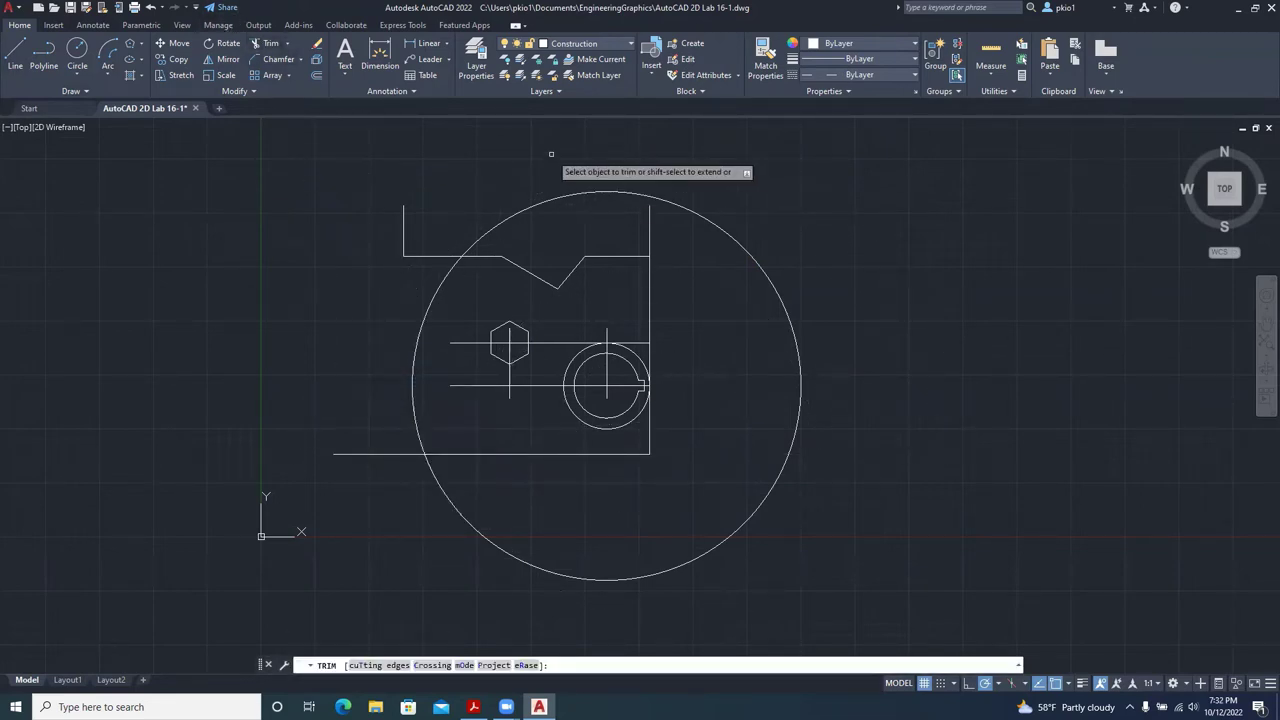
{"action": "left_click", "coordinate": [552, 194]}
{"action": "right_click", "coordinate": [535, 193]}
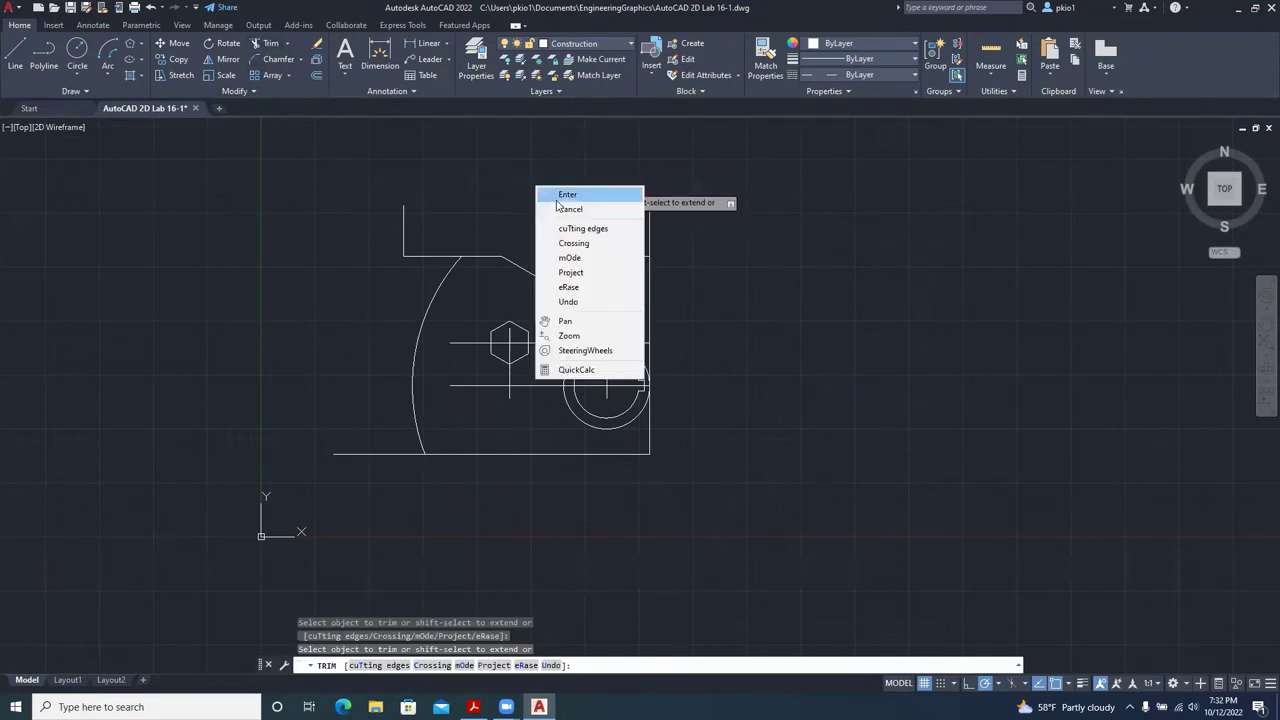
{"action": "left_click", "coordinate": [548, 192]}
{"action": "scroll", "coordinate": [417, 387], "scroll_direction": "up", "scroll_amount": 2}
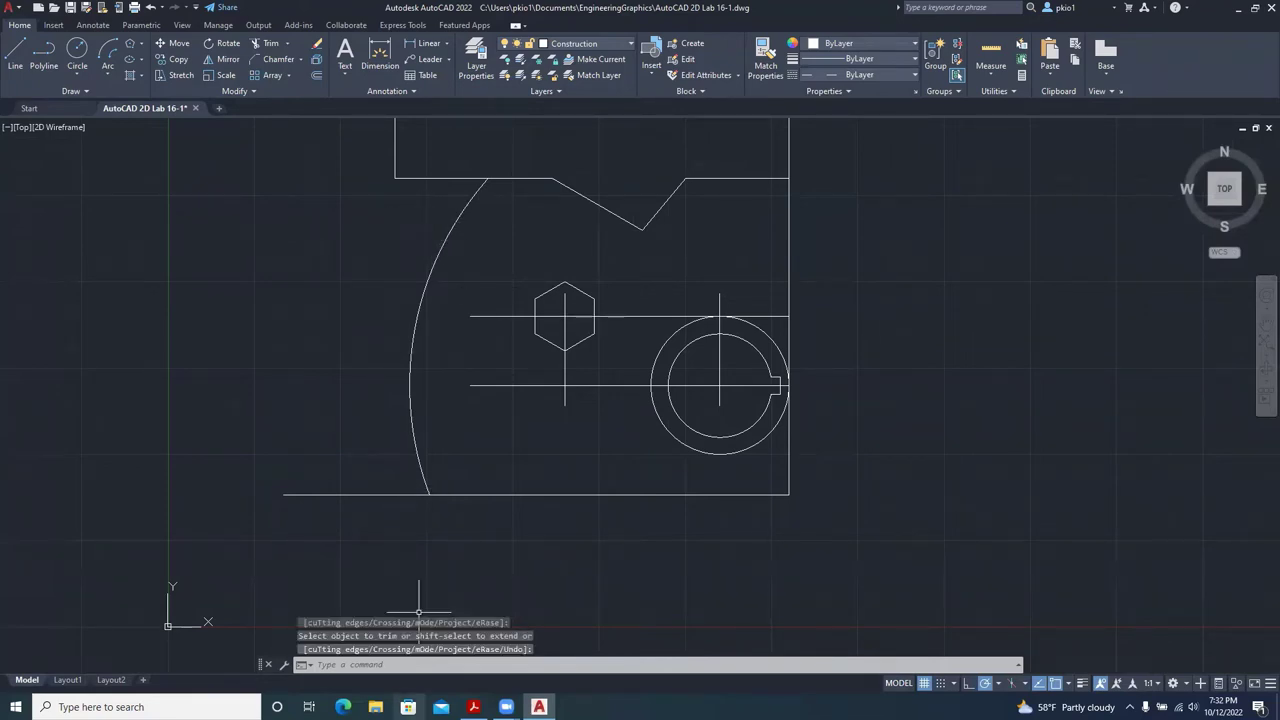
{"action": "left_click", "coordinate": [472, 703]}
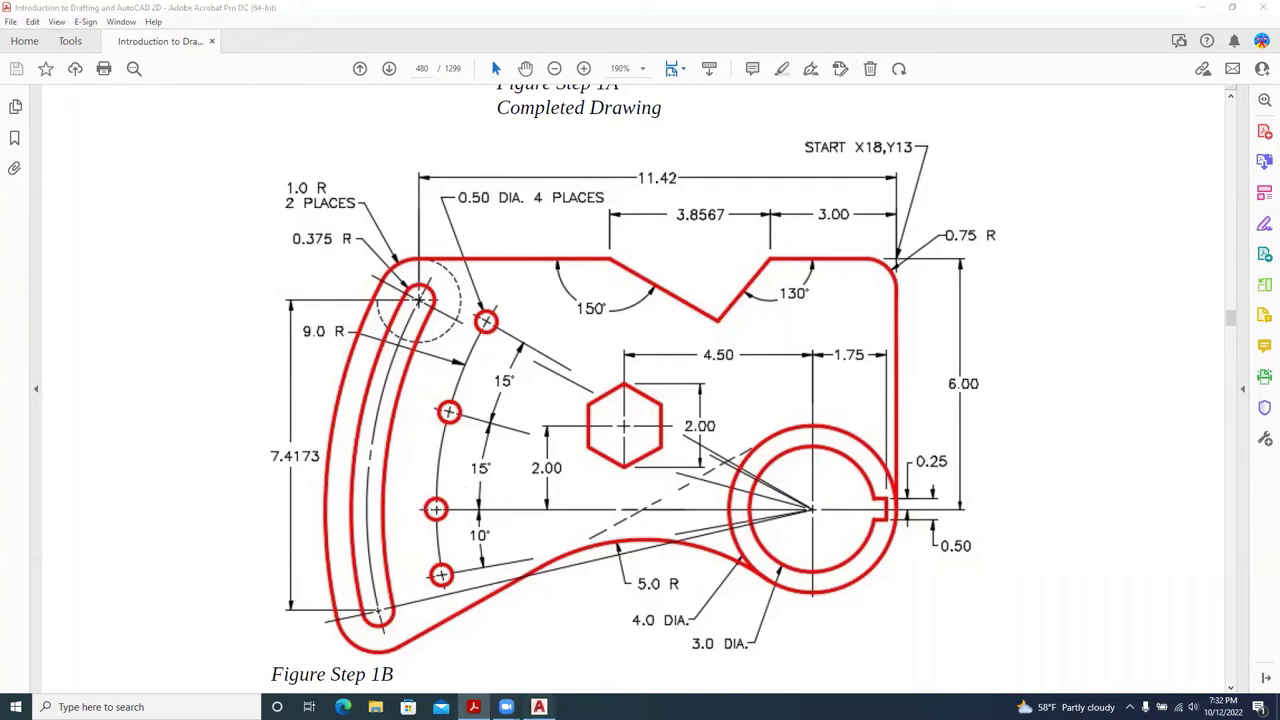
{"action": "key", "text": "alt+Tab"}
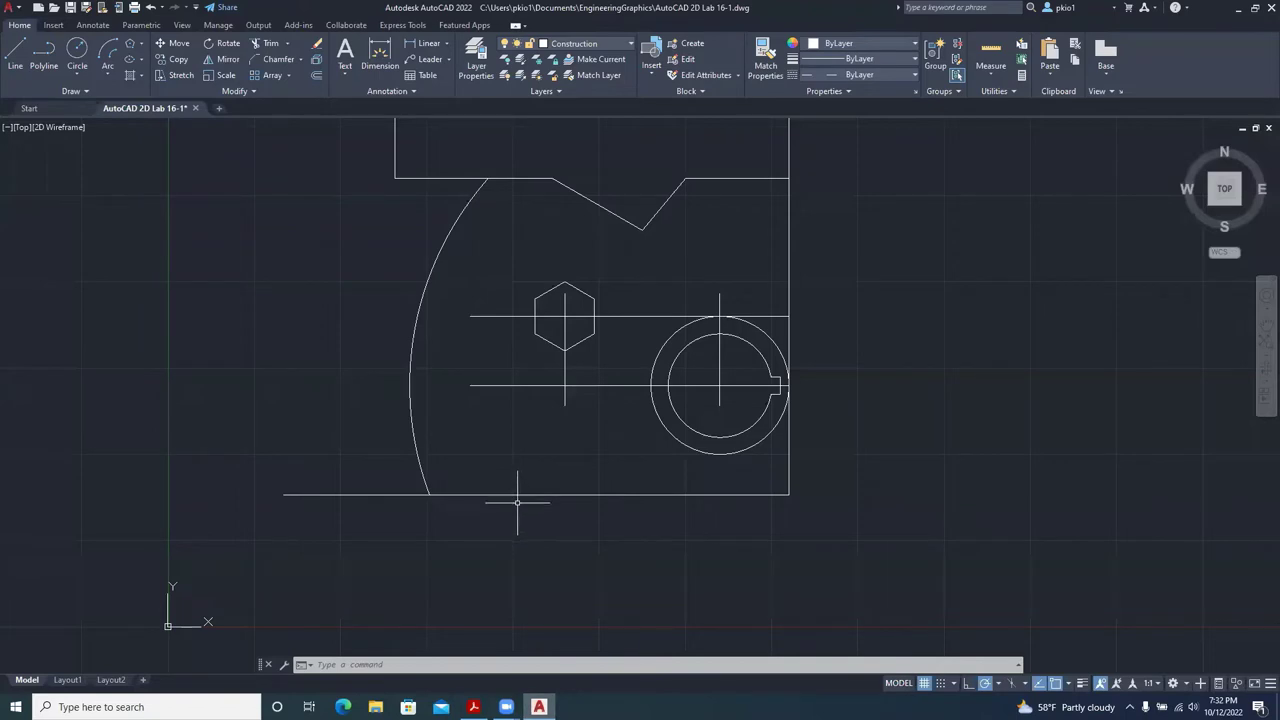
{"action": "left_click", "coordinate": [77, 50]}
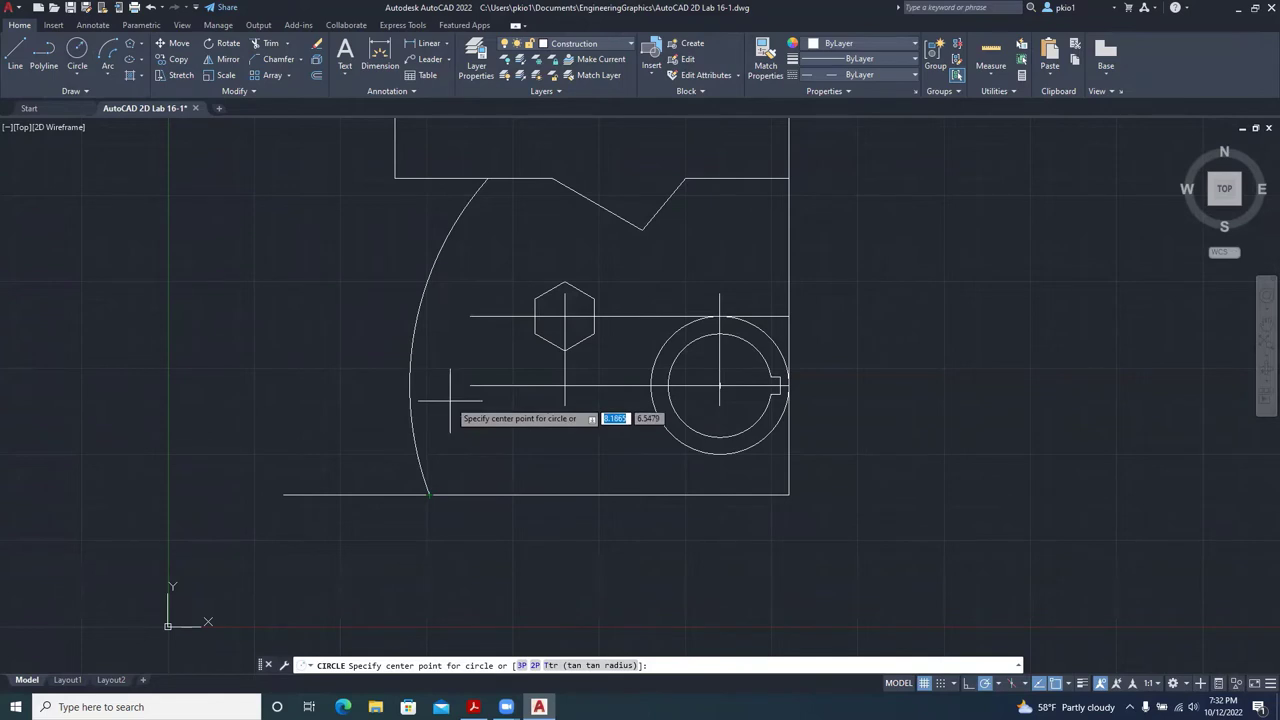
{"action": "key", "text": "Escape"}
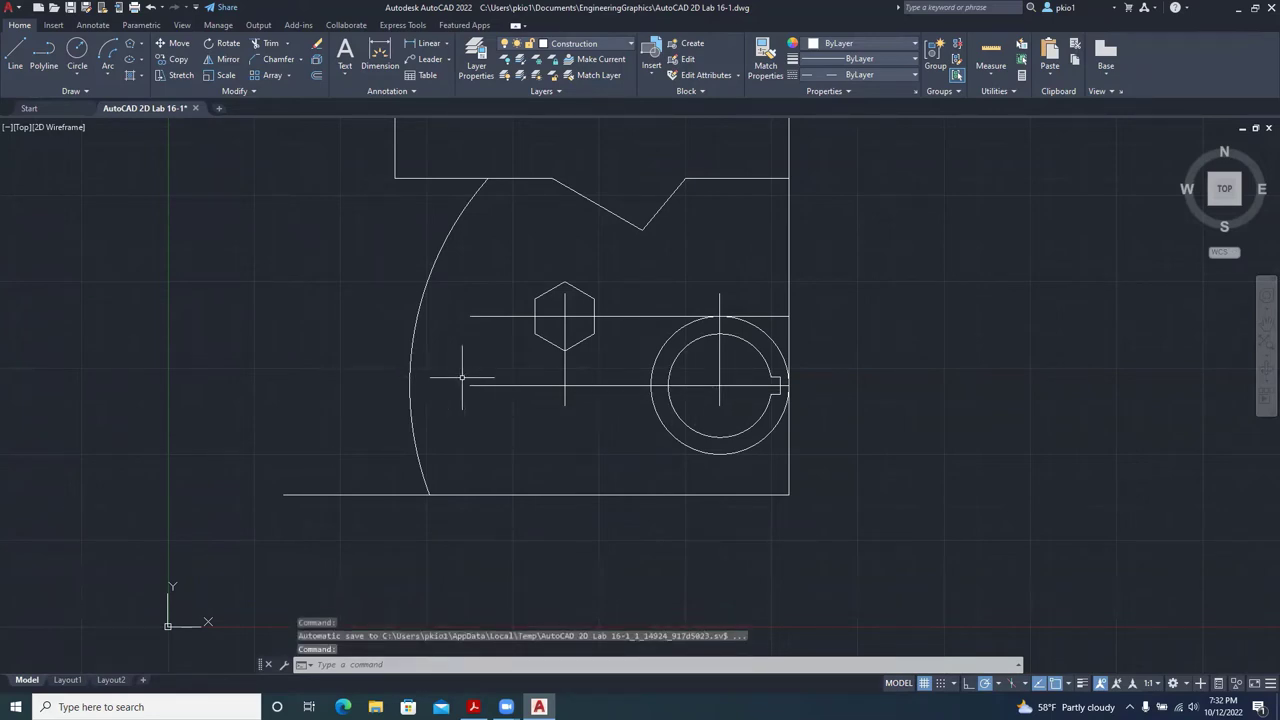
Stretch the left end of the hub's horizontal centerline leftward past the 9-unit-radius arc.
{"action": "left_click", "coordinate": [465, 386]}
{"action": "left_click", "coordinate": [463, 393]}
{"action": "left_click", "coordinate": [470, 386]}
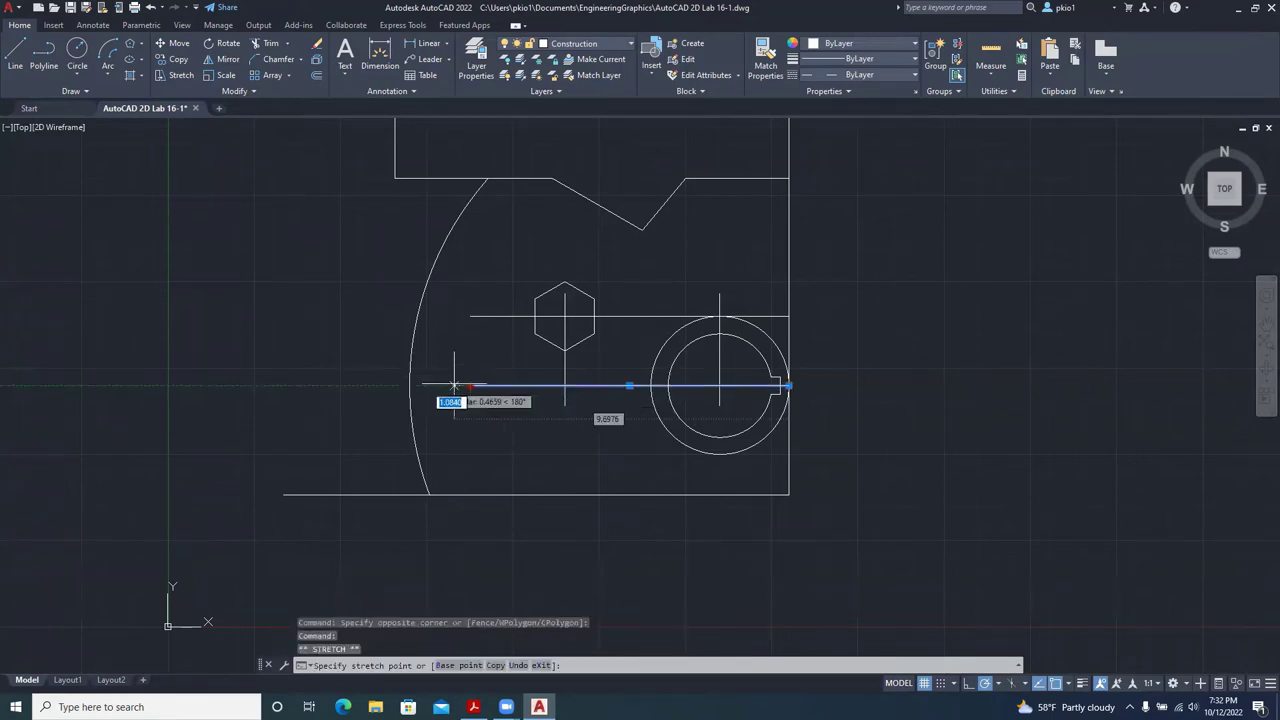
{"action": "left_click", "coordinate": [329, 386]}
{"action": "key", "text": "Escape"}
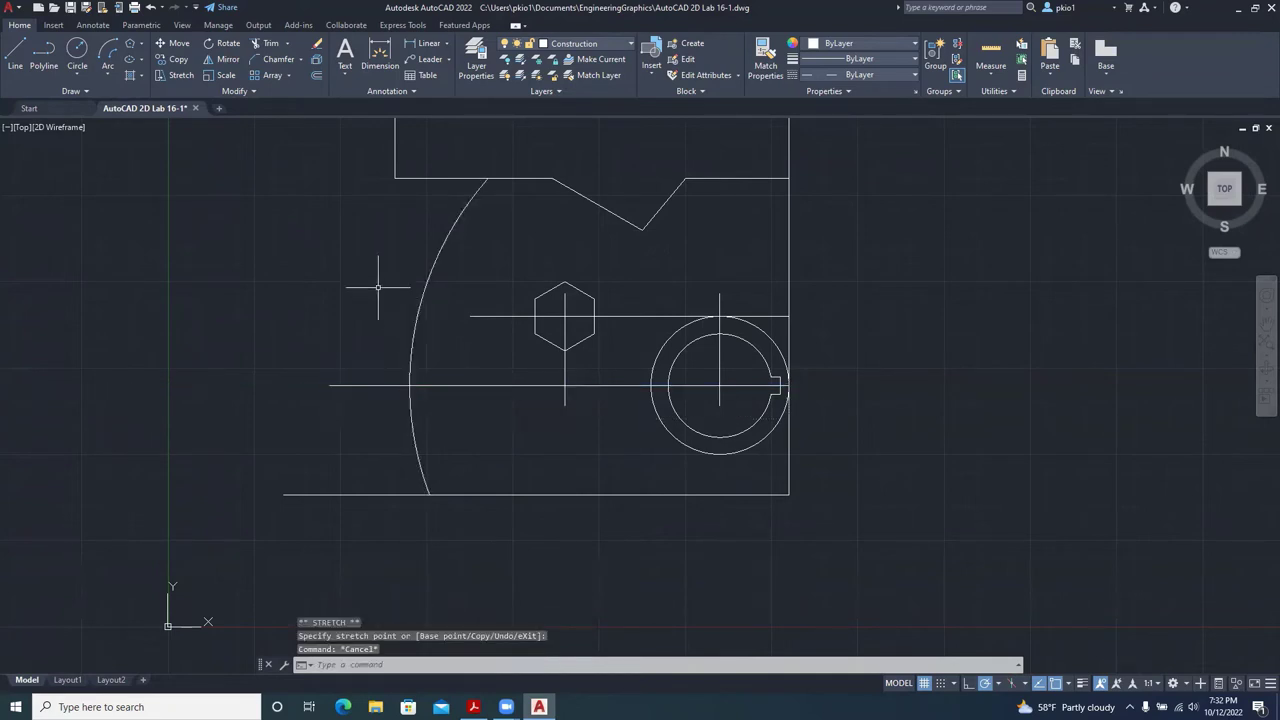
Draw a 0.5-diameter circle centered where the 9-unit-radius arc crosses the hub's horizontal centerline.
{"action": "left_click", "coordinate": [76, 50]}
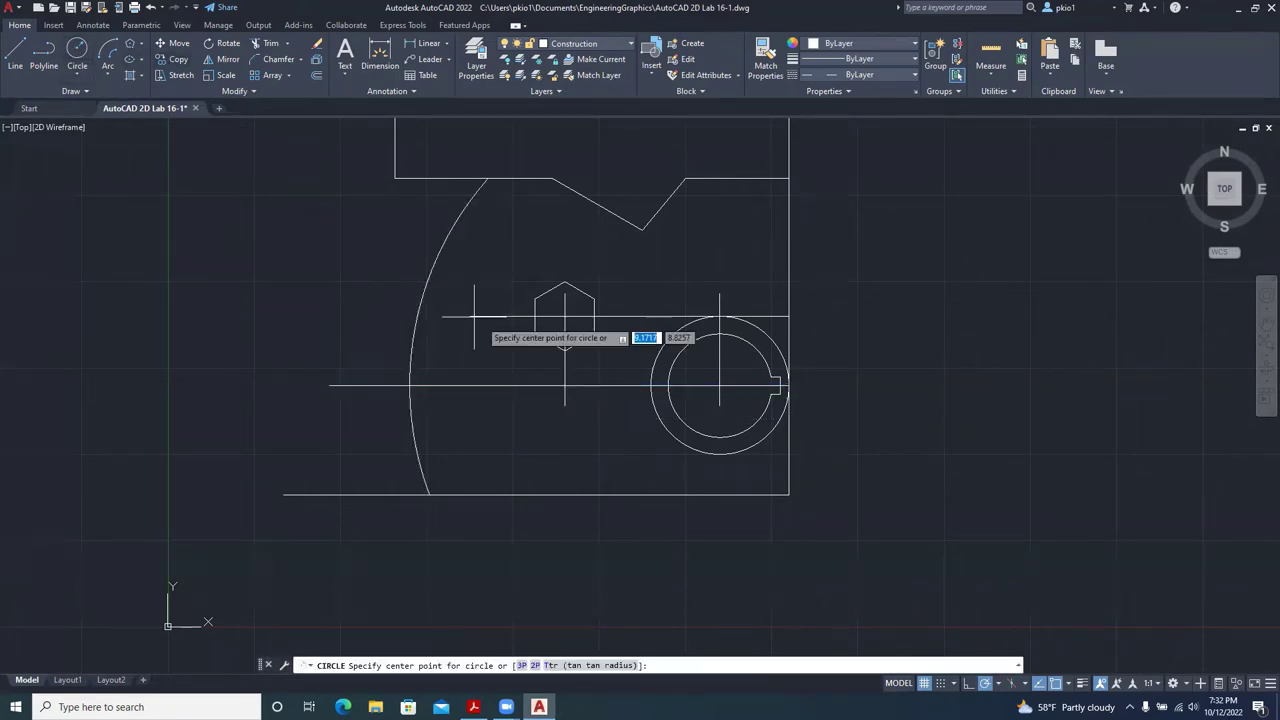
{"action": "left_click", "coordinate": [409, 386]}
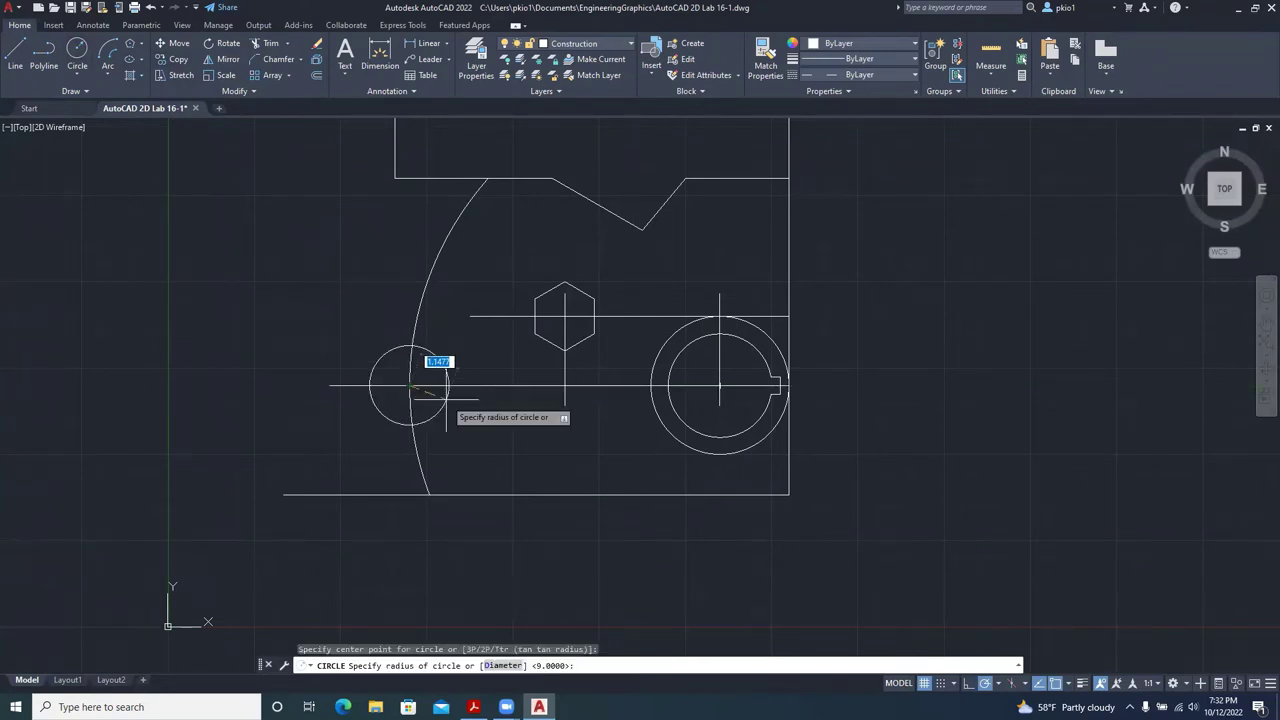
{"action": "type", "text": "d"}
{"action": "key", "text": "Return"}
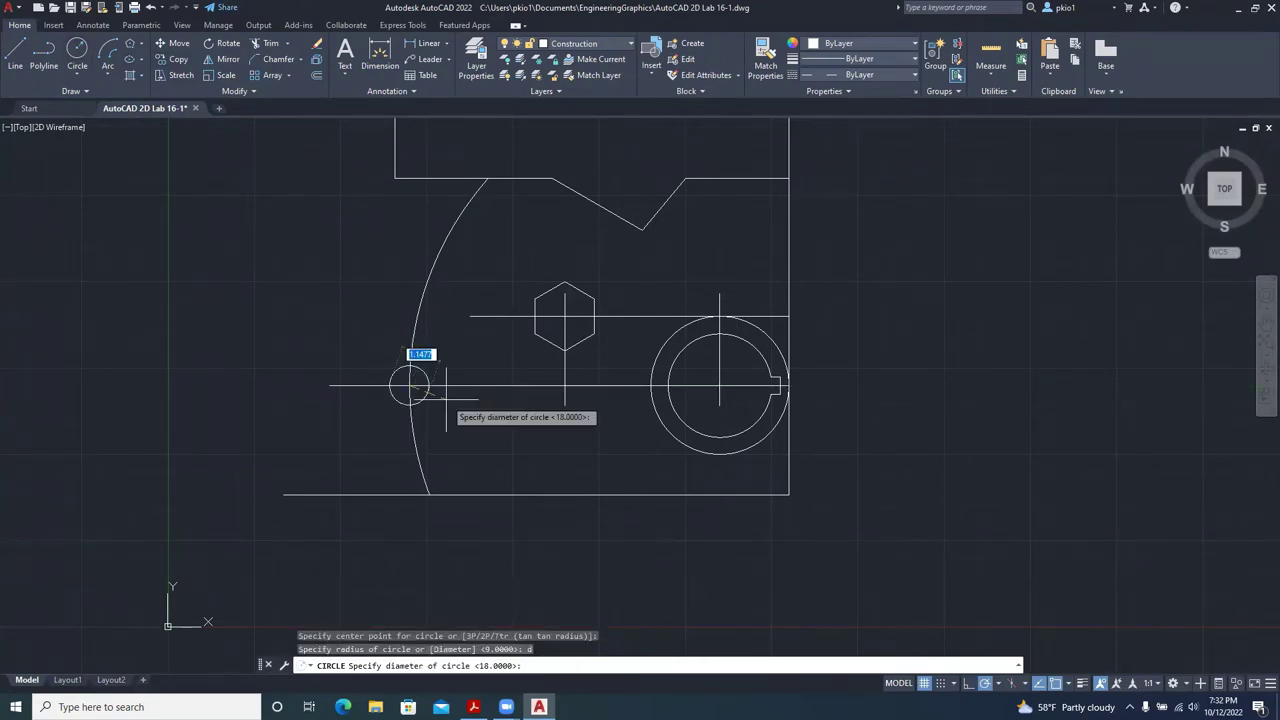
{"action": "type", "text": ".5"}
{"action": "key", "text": "Return"}
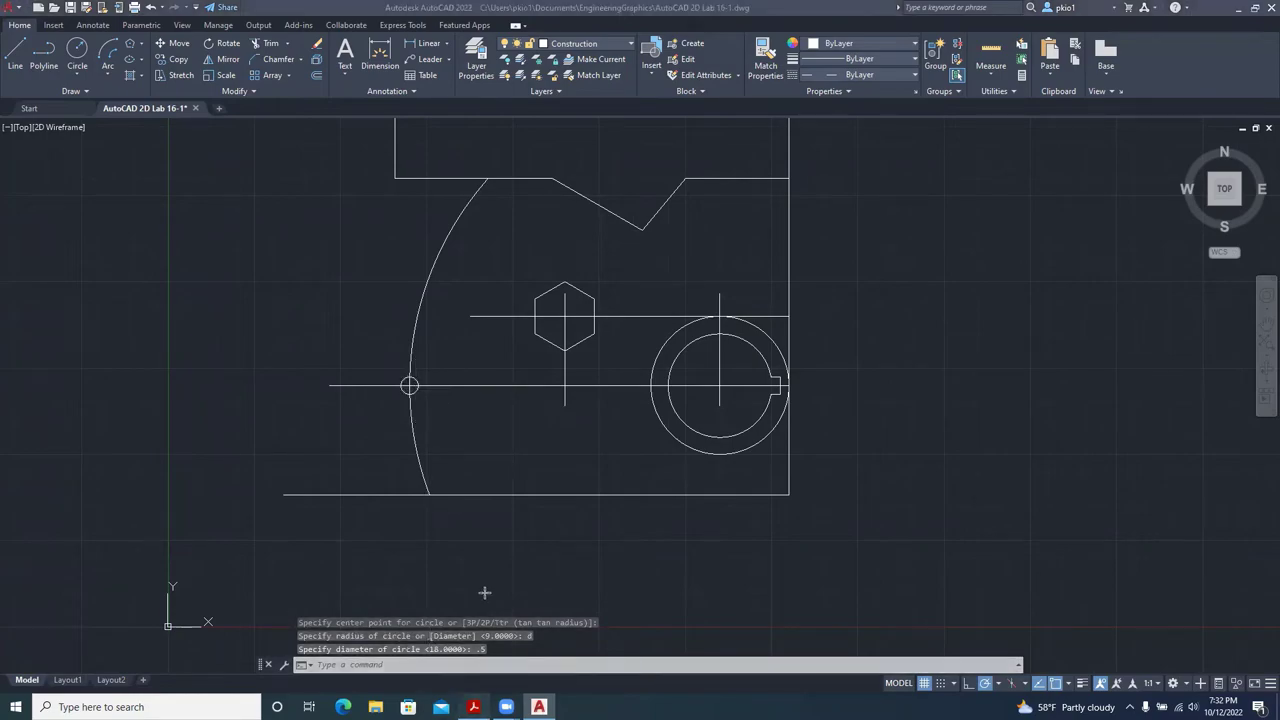
Check the hole angles in the textbook PDF and draw a line from the hub center past the arc, 15° above the horizontal centerline.
{"action": "key", "text": "alt+Tab"}
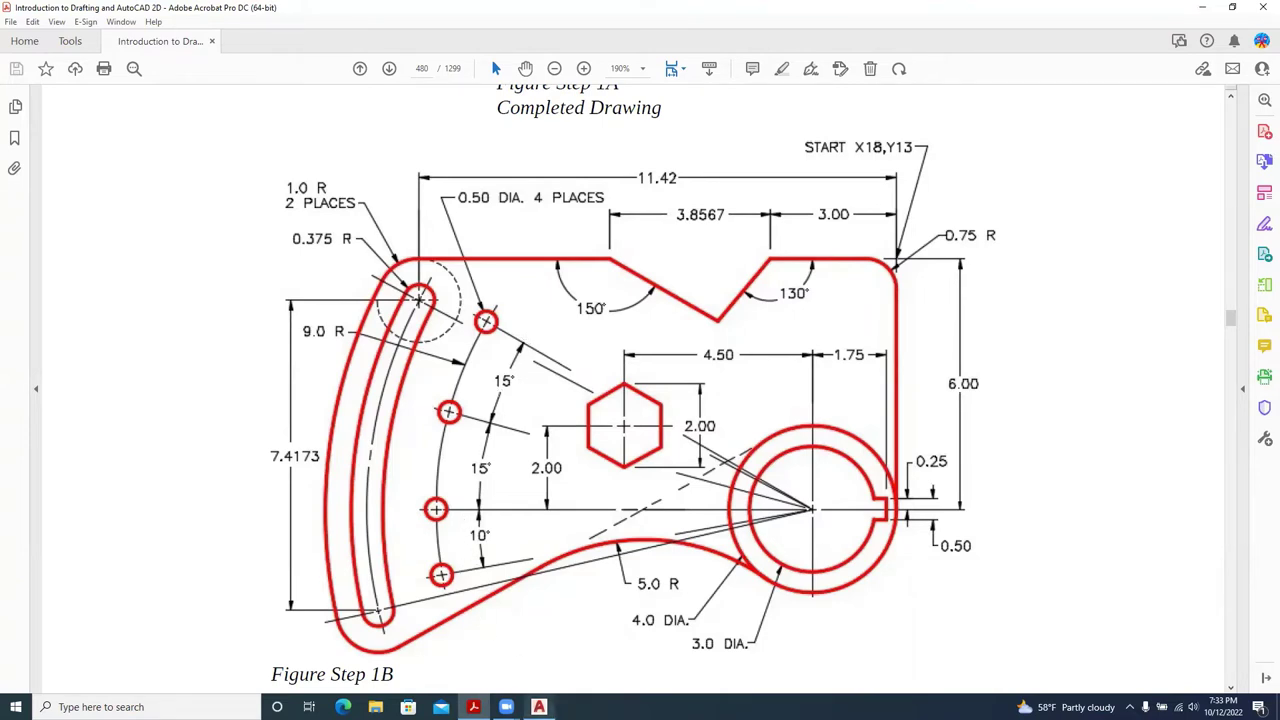
{"action": "left_click", "coordinate": [540, 700]}
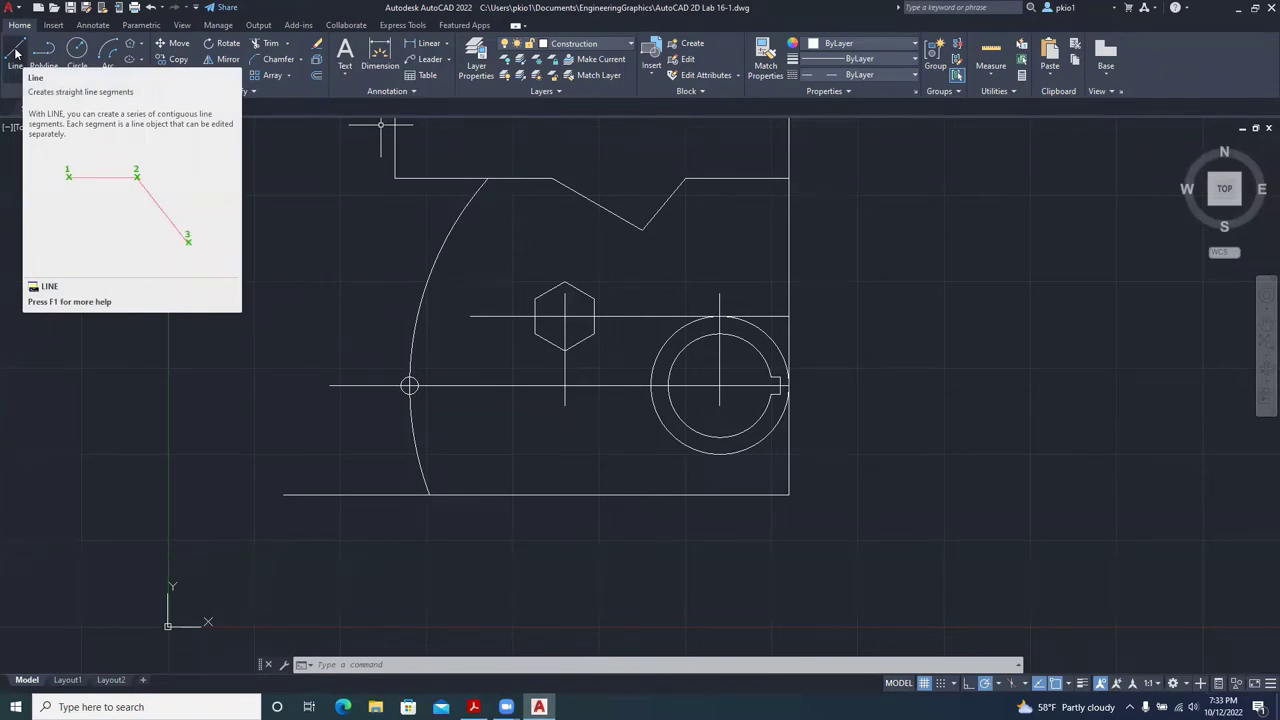
{"action": "left_click", "coordinate": [14, 56]}
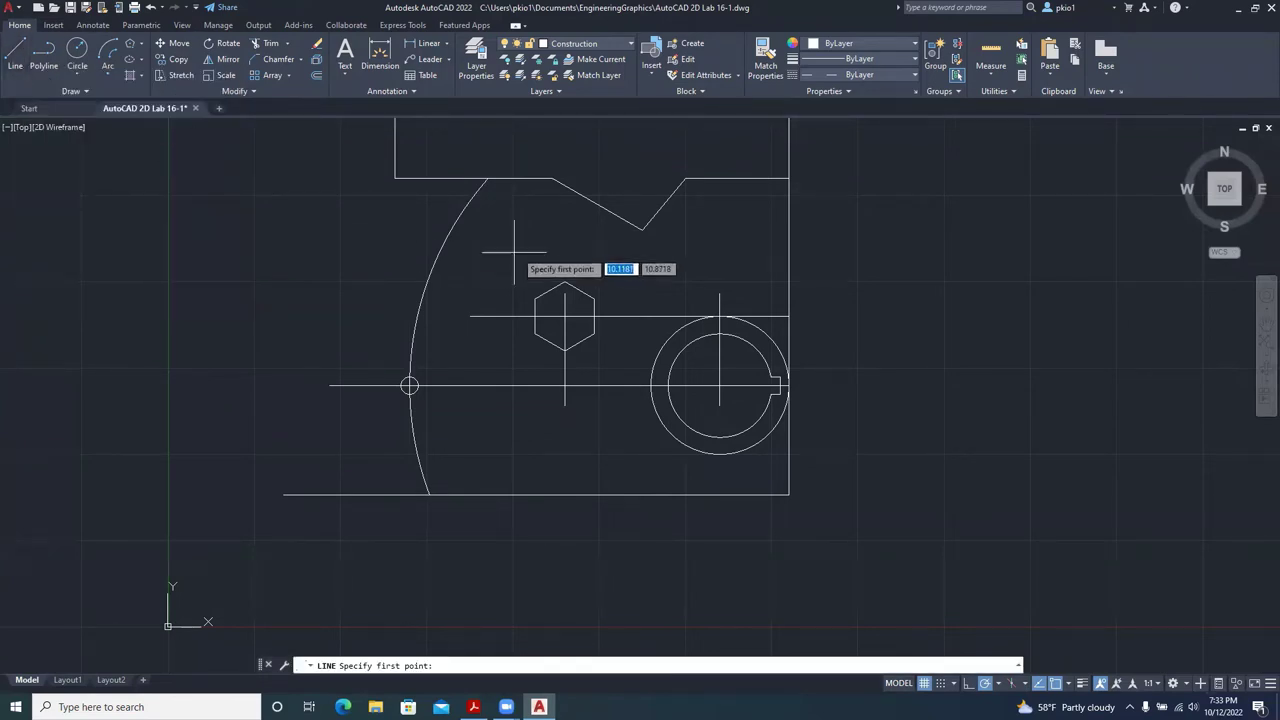
{"action": "left_click", "coordinate": [719, 385]}
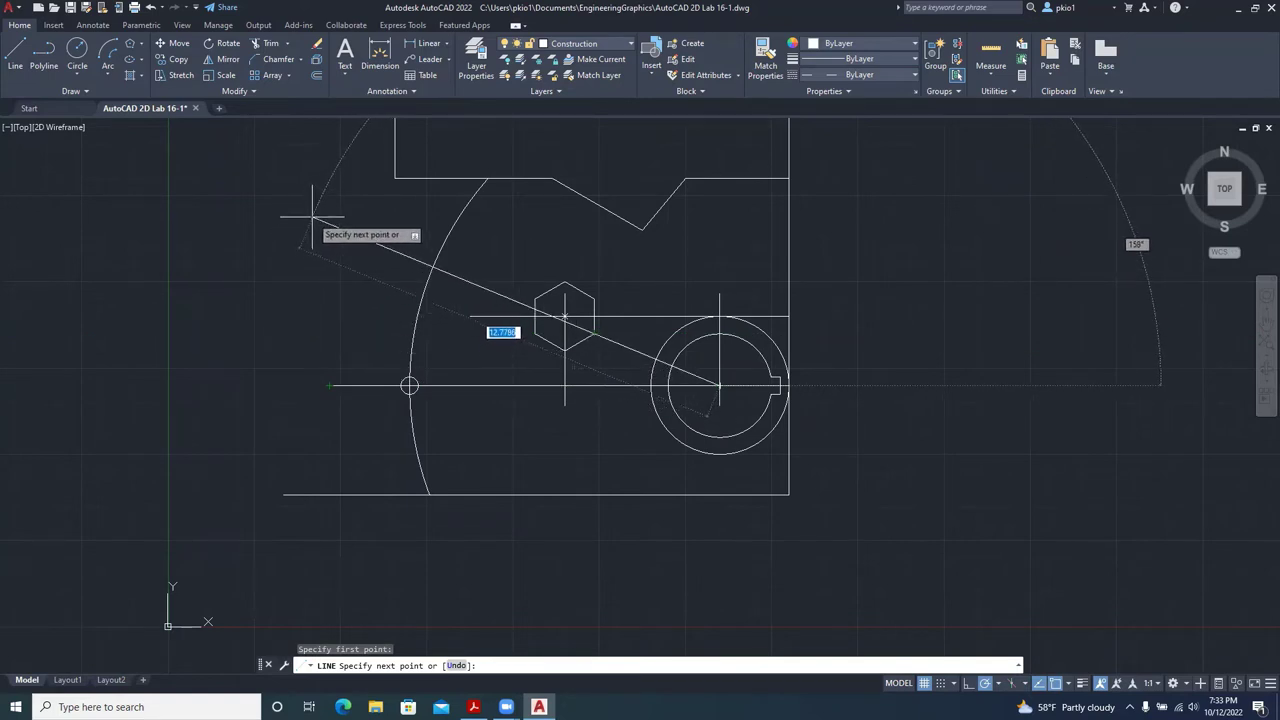
{"action": "left_click", "coordinate": [295, 270]}
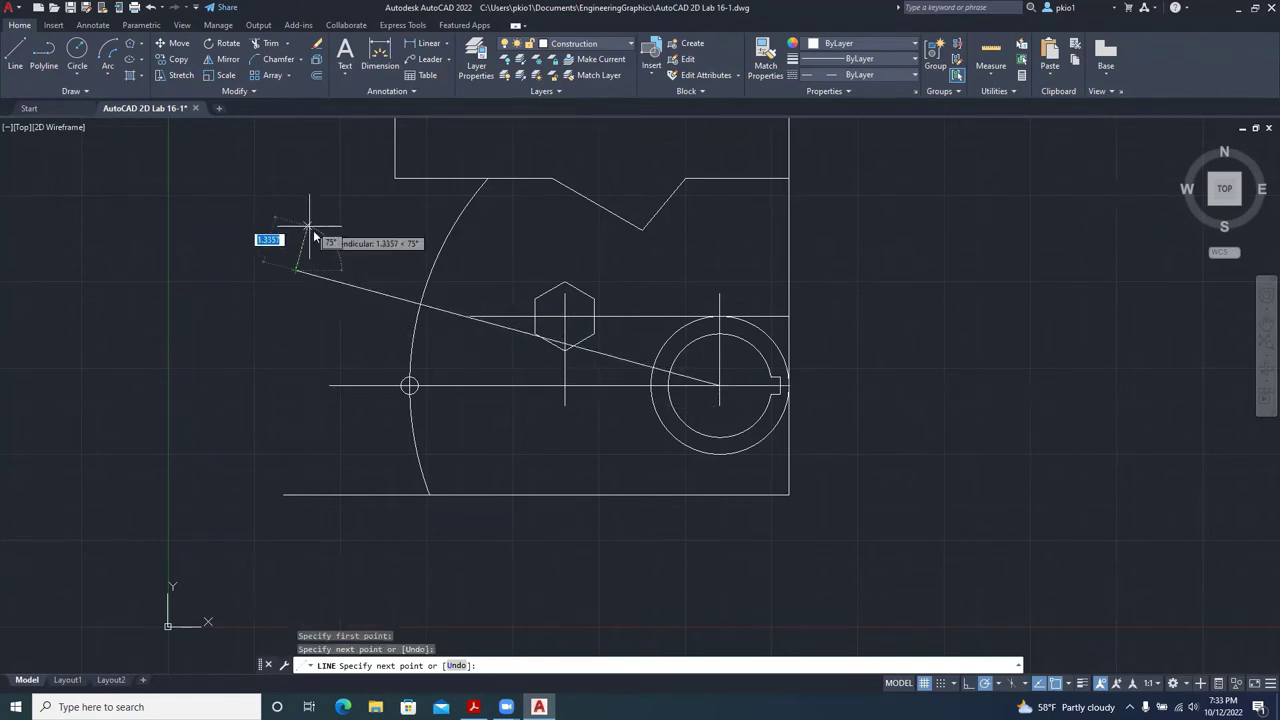
{"action": "key", "text": "Escape"}
Draw a second line from the hub center past the arc, 30° above the horizontal centerline.
{"action": "left_click", "coordinate": [15, 52]}
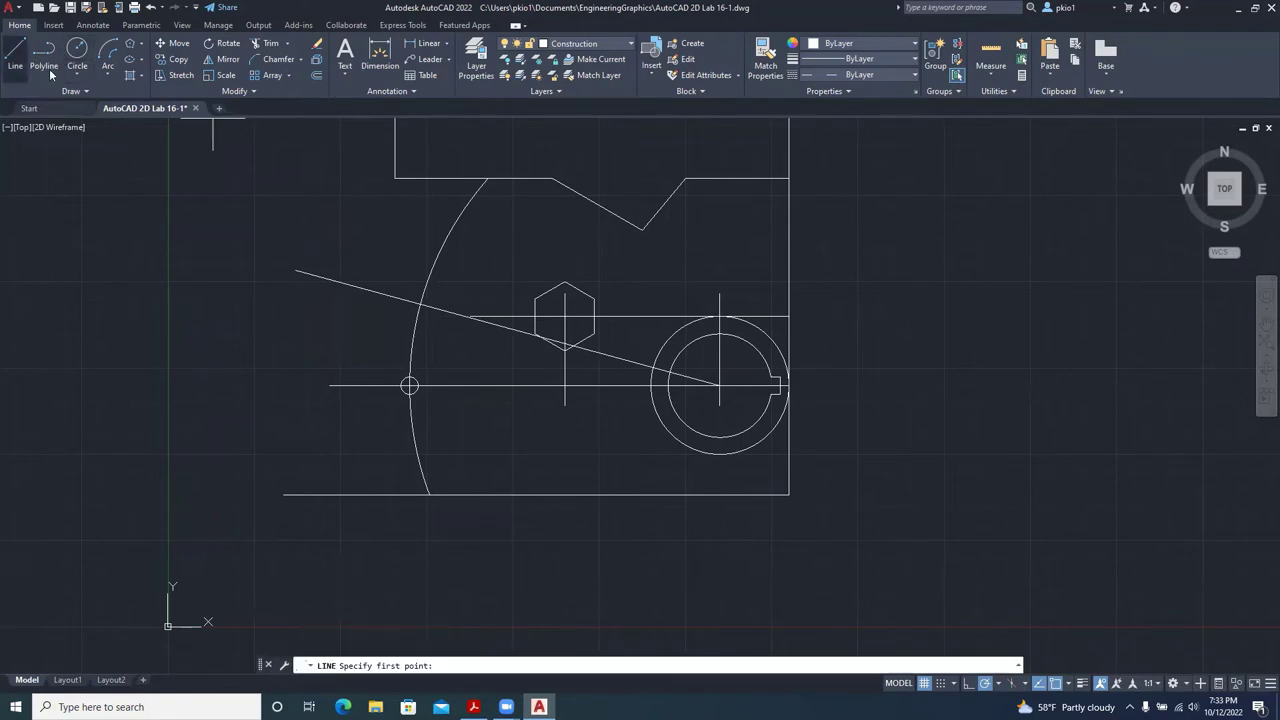
{"action": "left_click", "coordinate": [720, 385]}
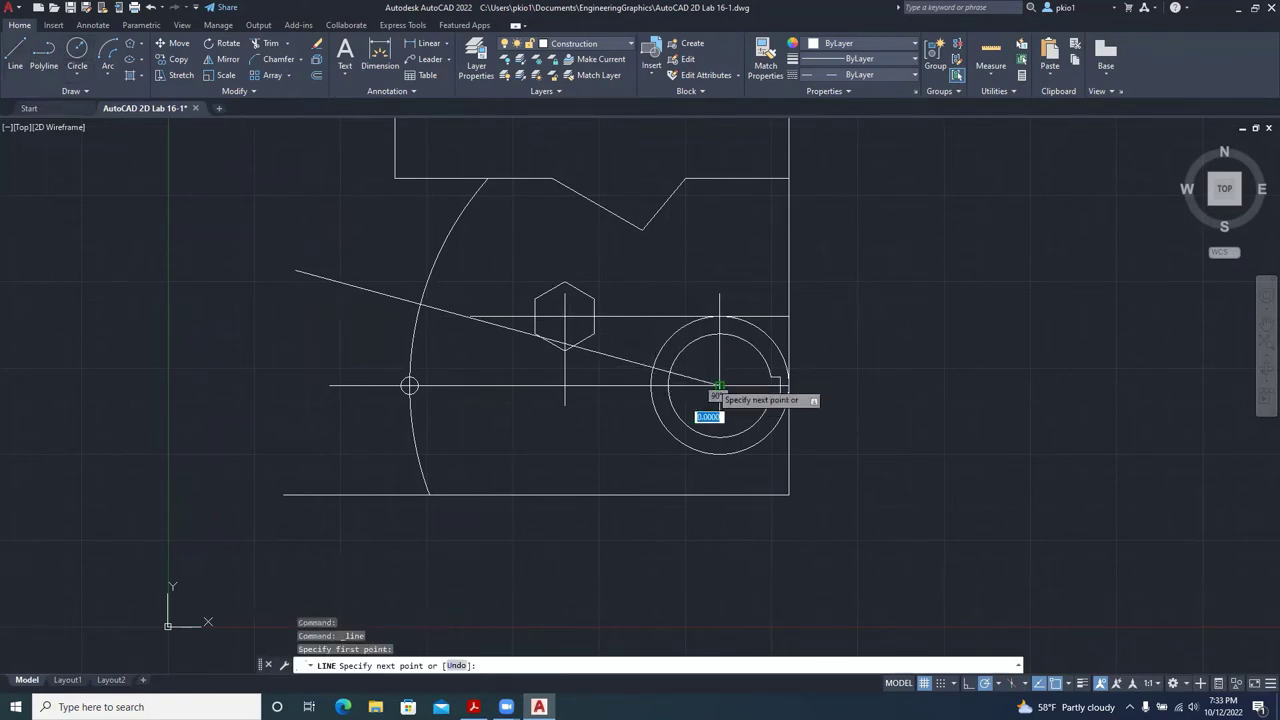
{"action": "left_click", "coordinate": [364, 182]}
{"action": "right_click", "coordinate": [309, 172]}
{"action": "left_click", "coordinate": [340, 183]}
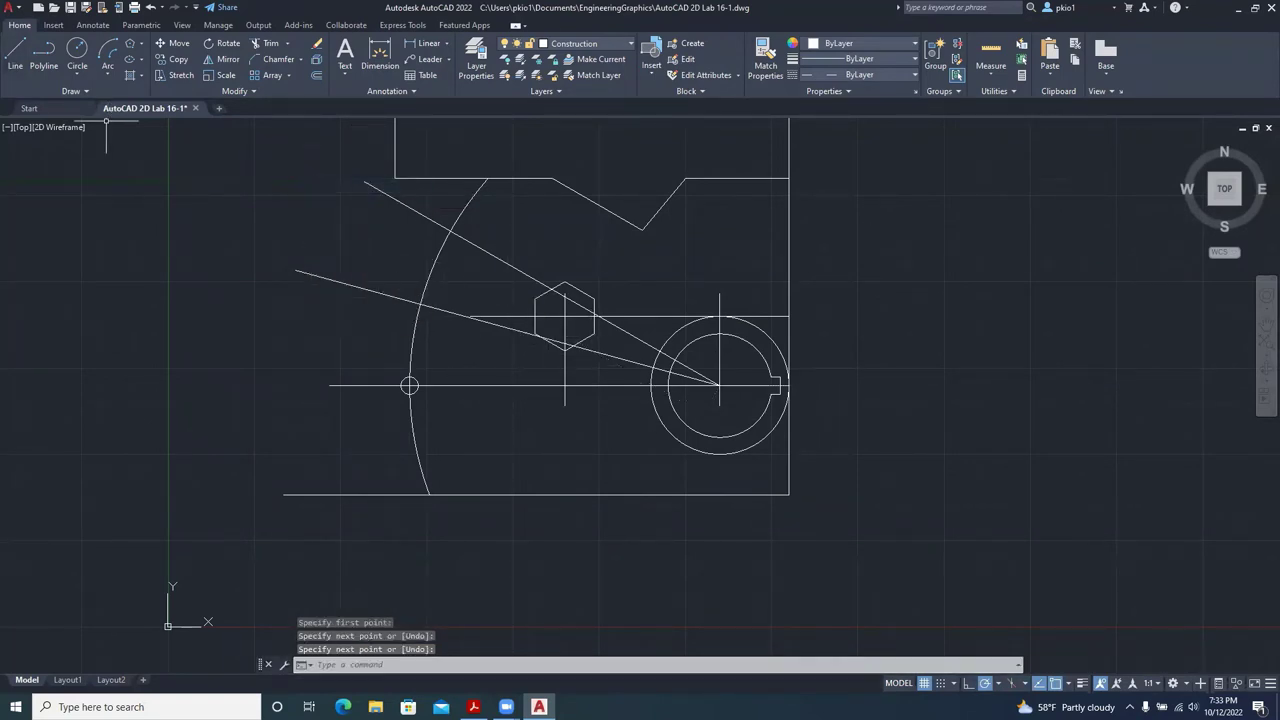
Draw a line from the hub center past the arc, 10° below the horizontal centerline.
{"action": "left_click", "coordinate": [15, 52]}
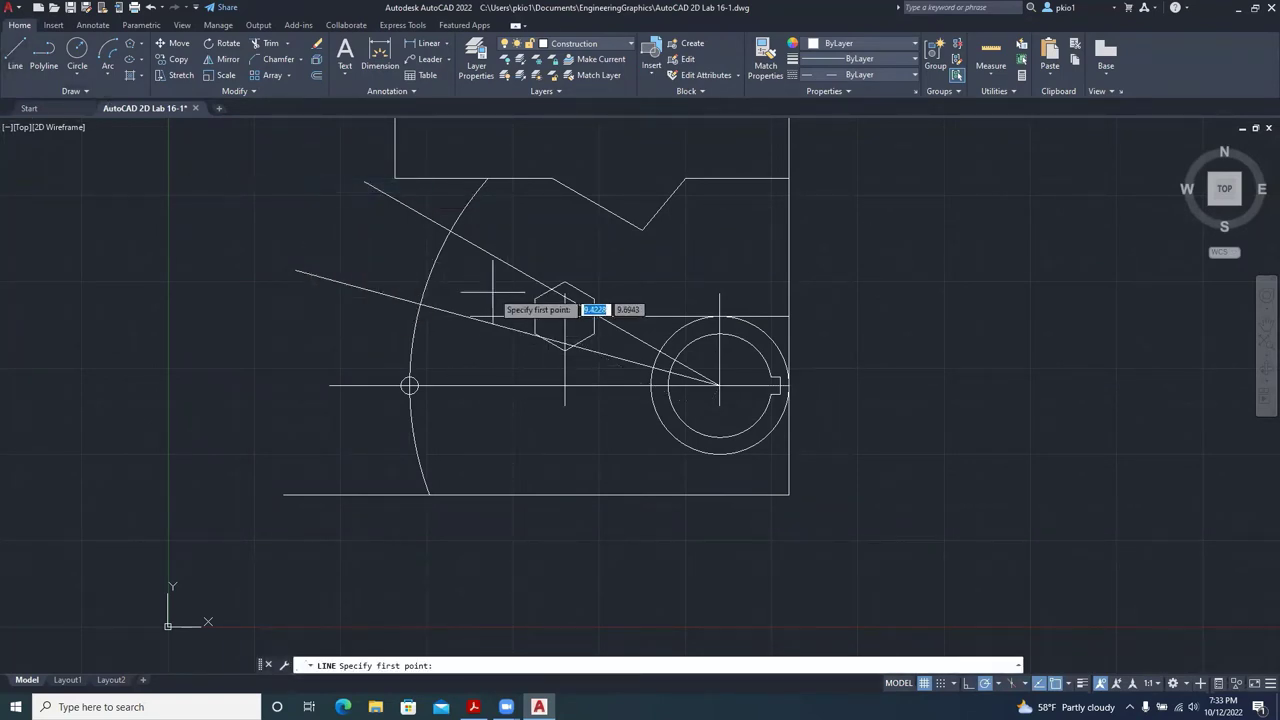
{"action": "left_click", "coordinate": [720, 385]}
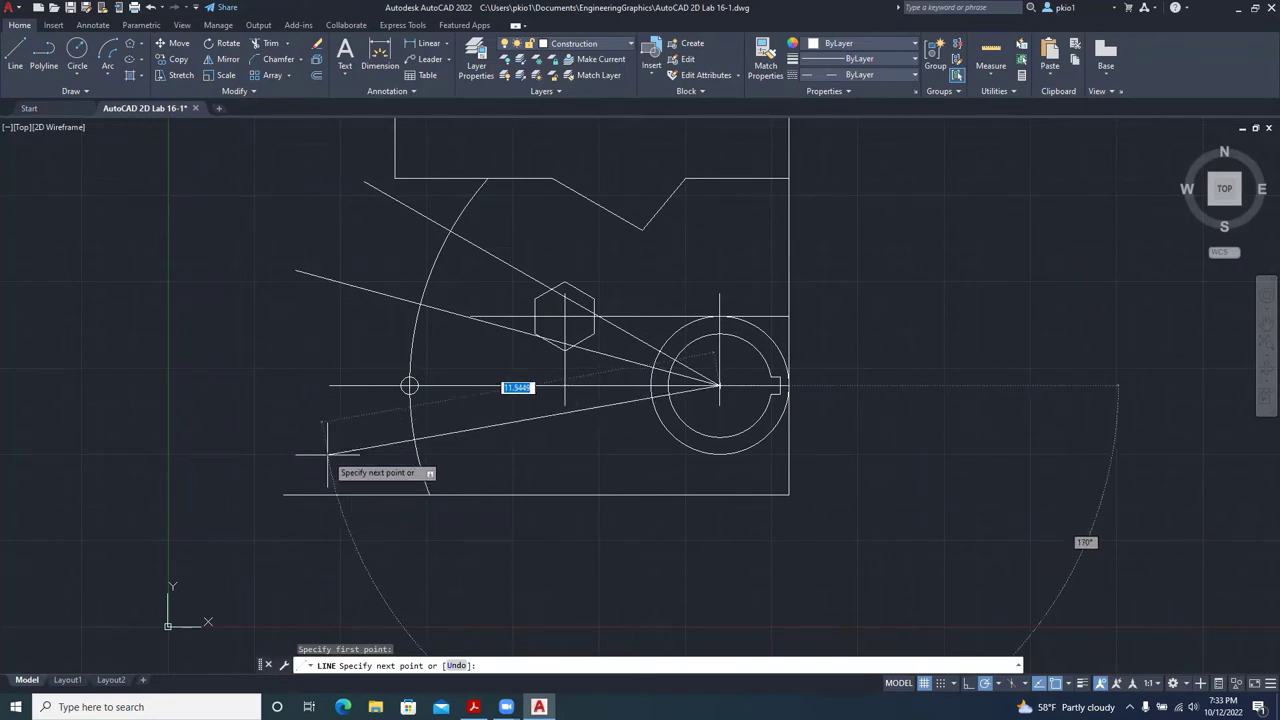
{"action": "left_click", "coordinate": [327, 454]}
{"action": "right_click", "coordinate": [335, 385]}
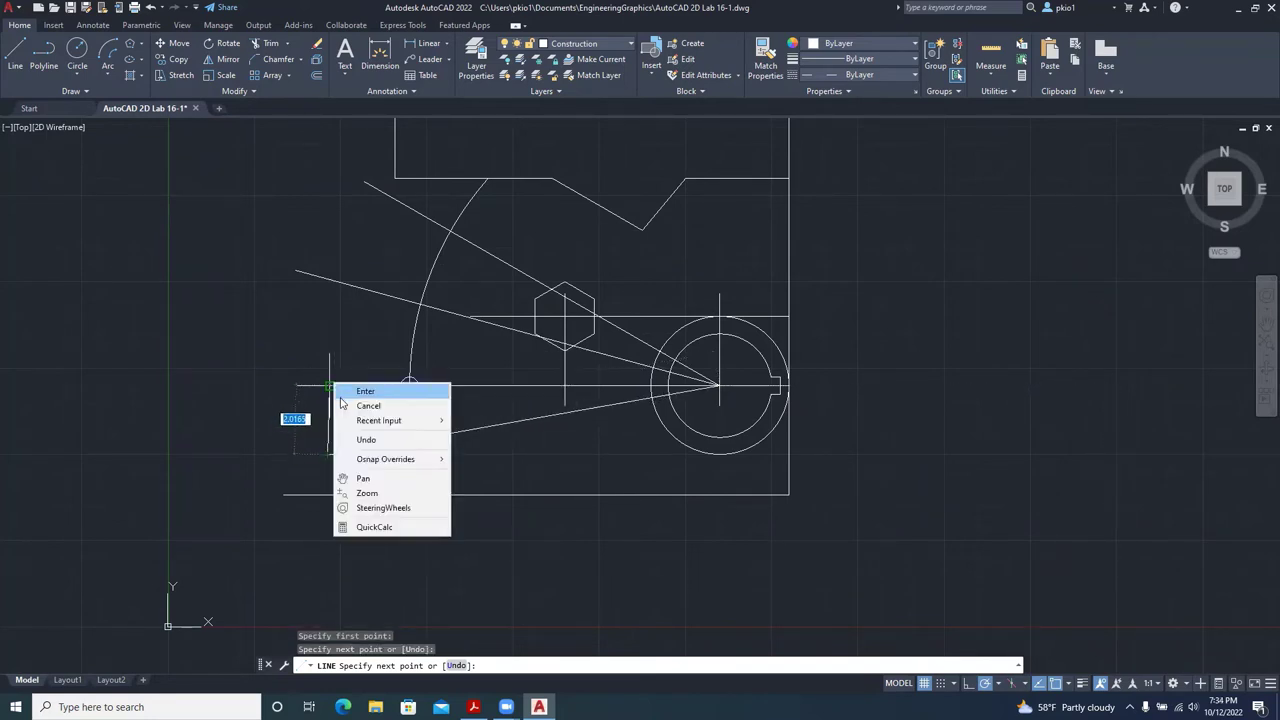
{"action": "left_click", "coordinate": [352, 396]}
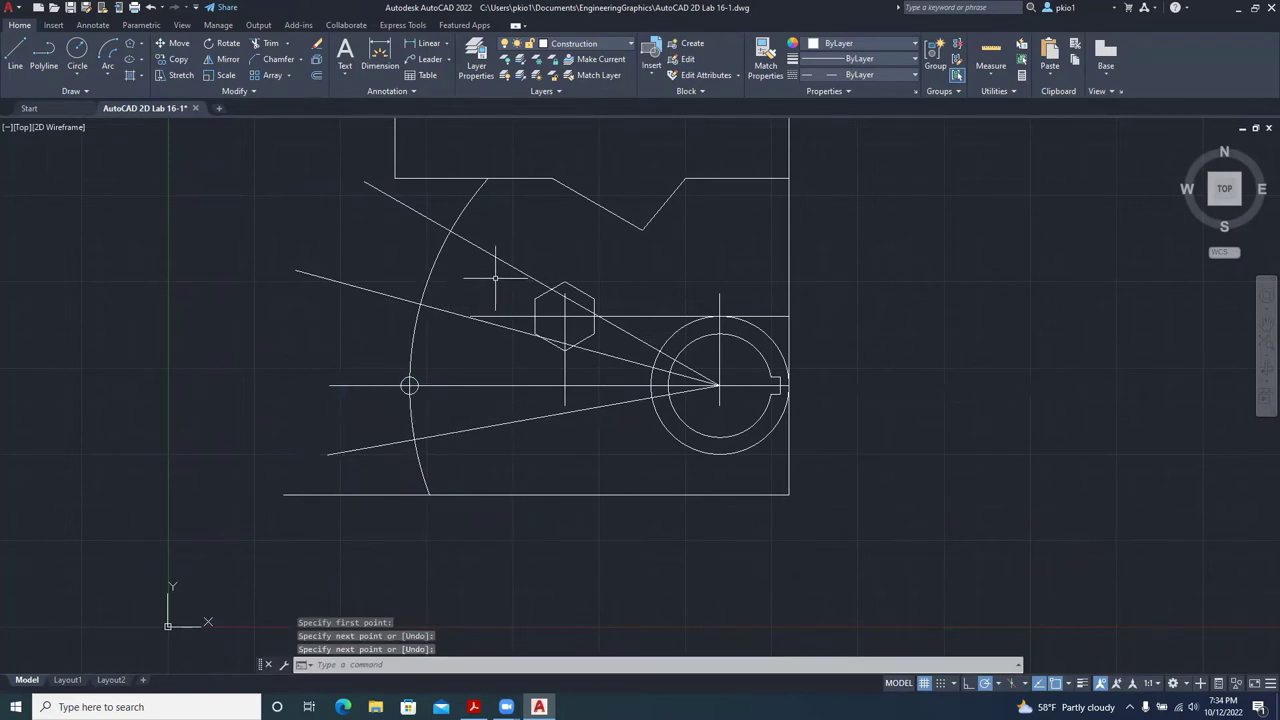
Copy the 0.5-diameter hole from its center to the three intersections of the angled lines with the 9-unit-radius arc.
{"action": "left_click", "coordinate": [177, 60]}
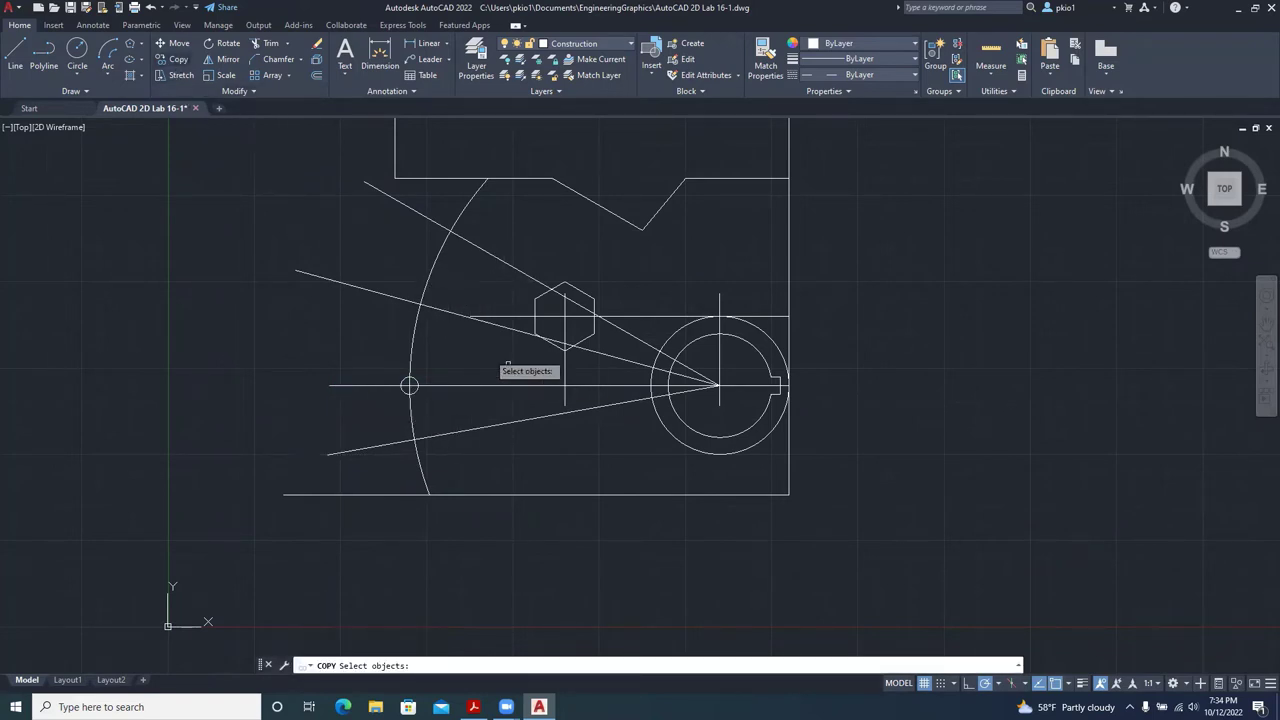
{"action": "left_click", "coordinate": [409, 385]}
{"action": "key", "text": "Return"}
{"action": "scroll", "coordinate": [405, 380], "scroll_direction": "up", "scroll_amount": 4}
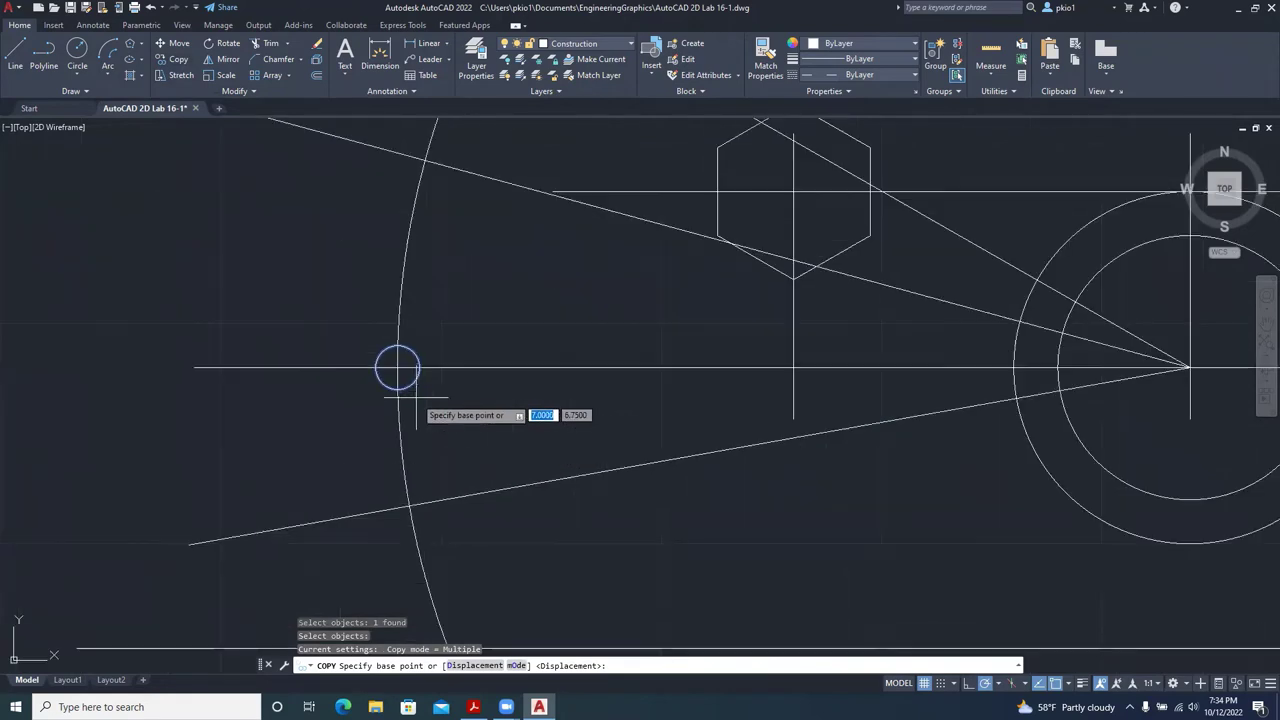
{"action": "left_click", "coordinate": [397, 367]}
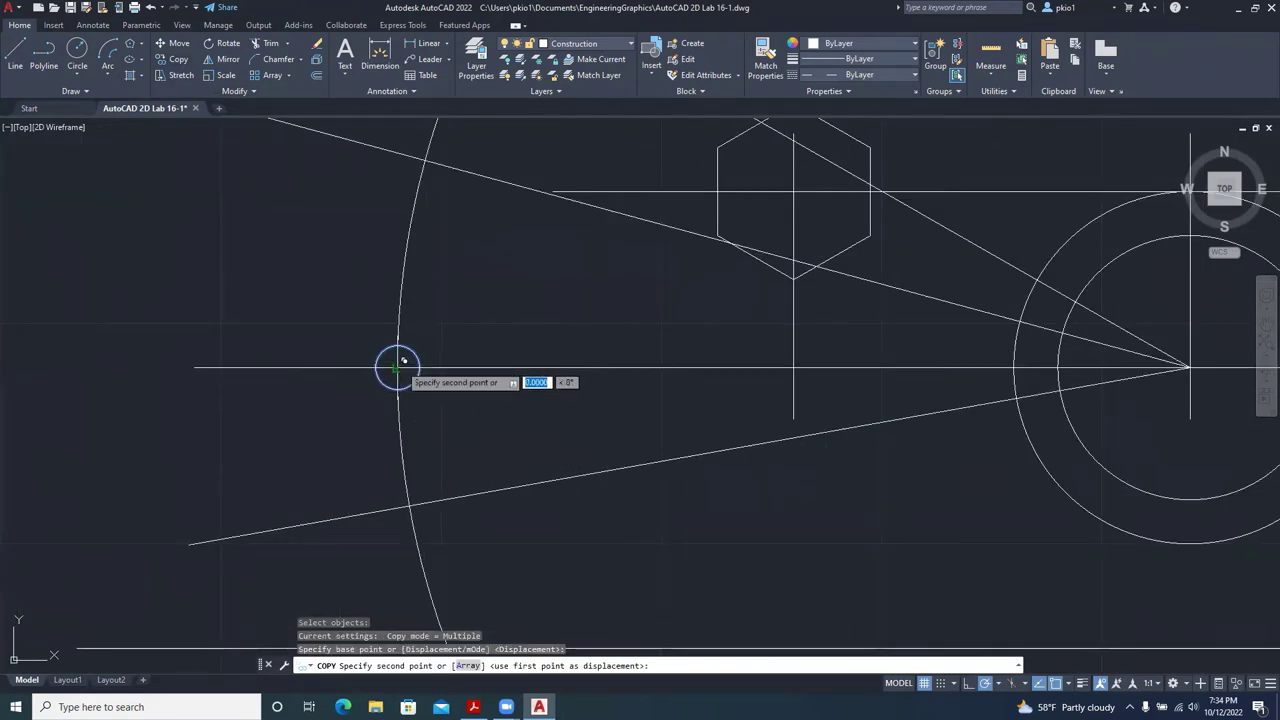
{"action": "left_click", "coordinate": [409, 506]}
{"action": "scroll", "coordinate": [412, 510], "scroll_direction": "down", "scroll_amount": 4}
{"action": "left_click", "coordinate": [423, 382]}
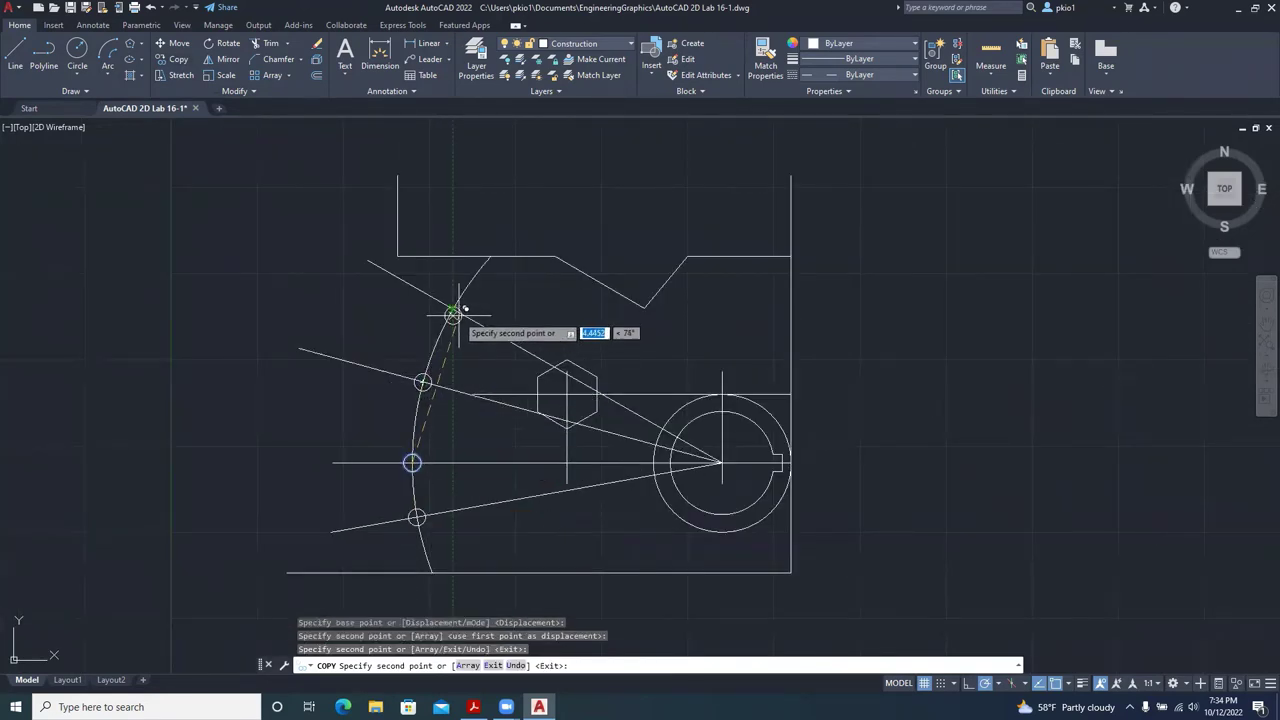
{"action": "left_click", "coordinate": [452, 306]}
{"action": "right_click", "coordinate": [393, 295]}
{"action": "left_click", "coordinate": [429, 320]}
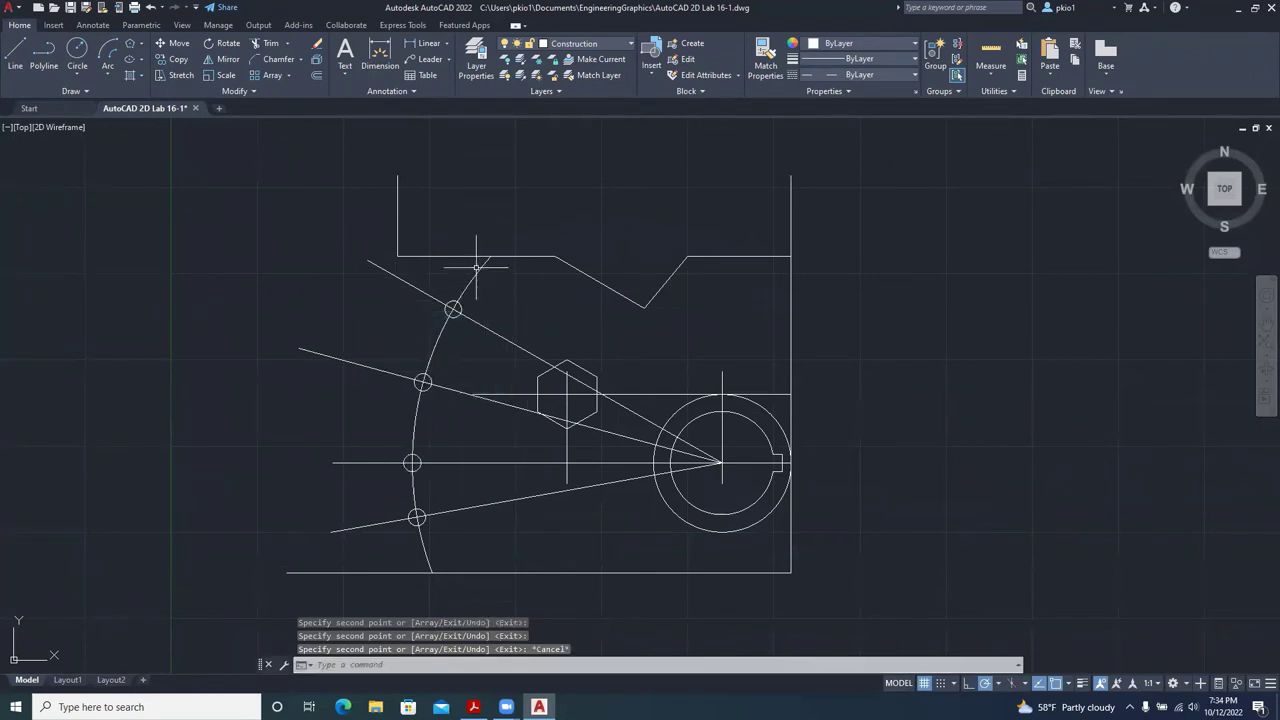
Check the slot dimensions in the textbook PDF and offset the plate's left top edge 1 unit downward.
{"action": "scroll", "coordinate": [484, 266], "scroll_direction": "down", "scroll_amount": 2}
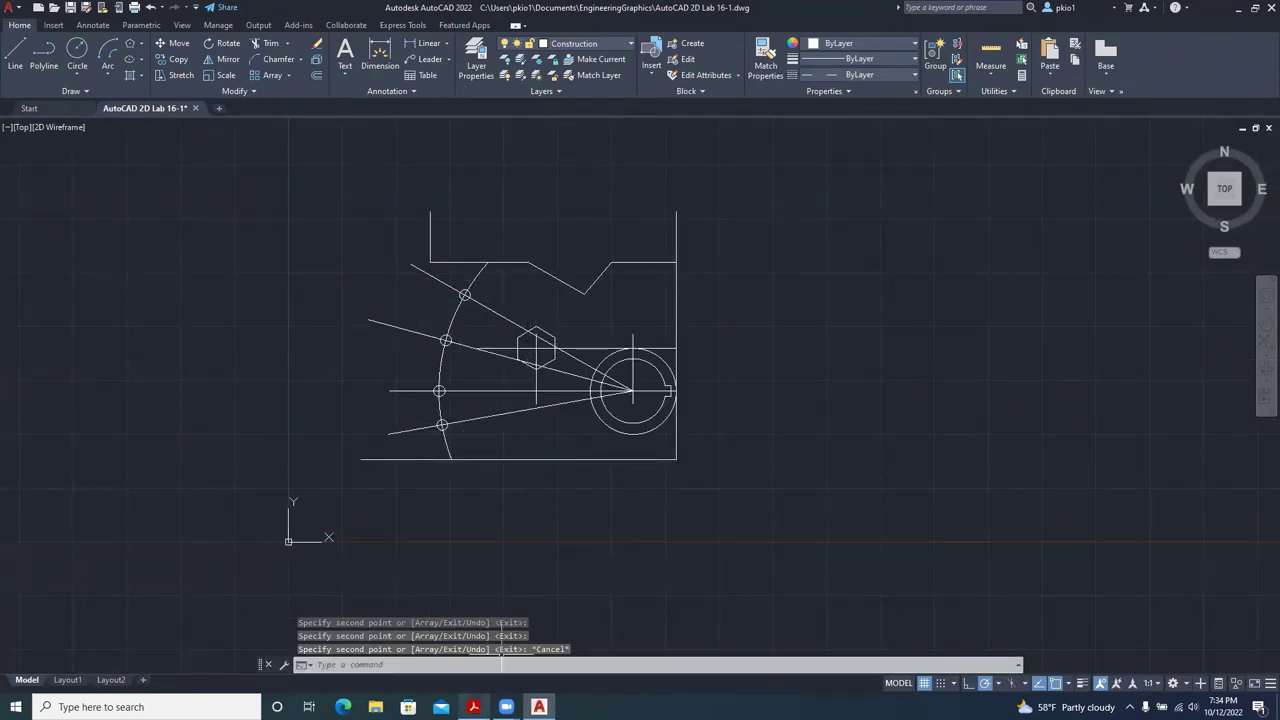
{"action": "left_click", "coordinate": [473, 707]}
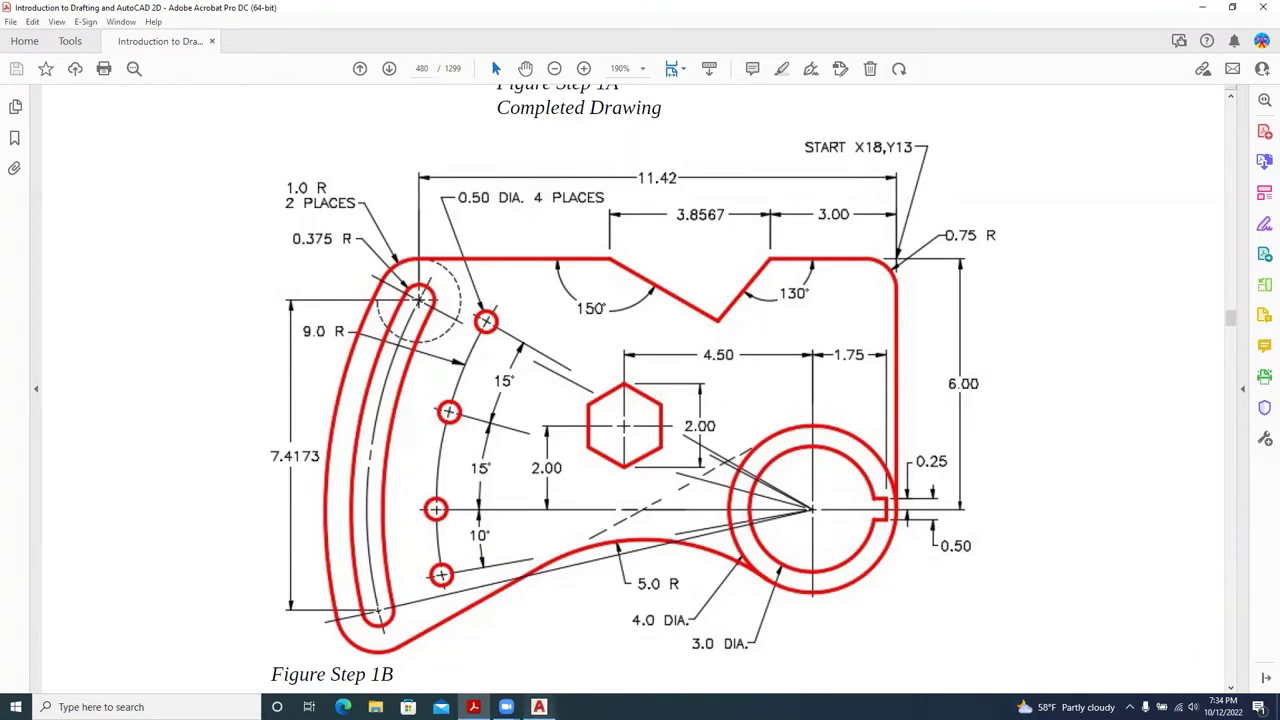
{"action": "key", "text": "alt+Tab"}
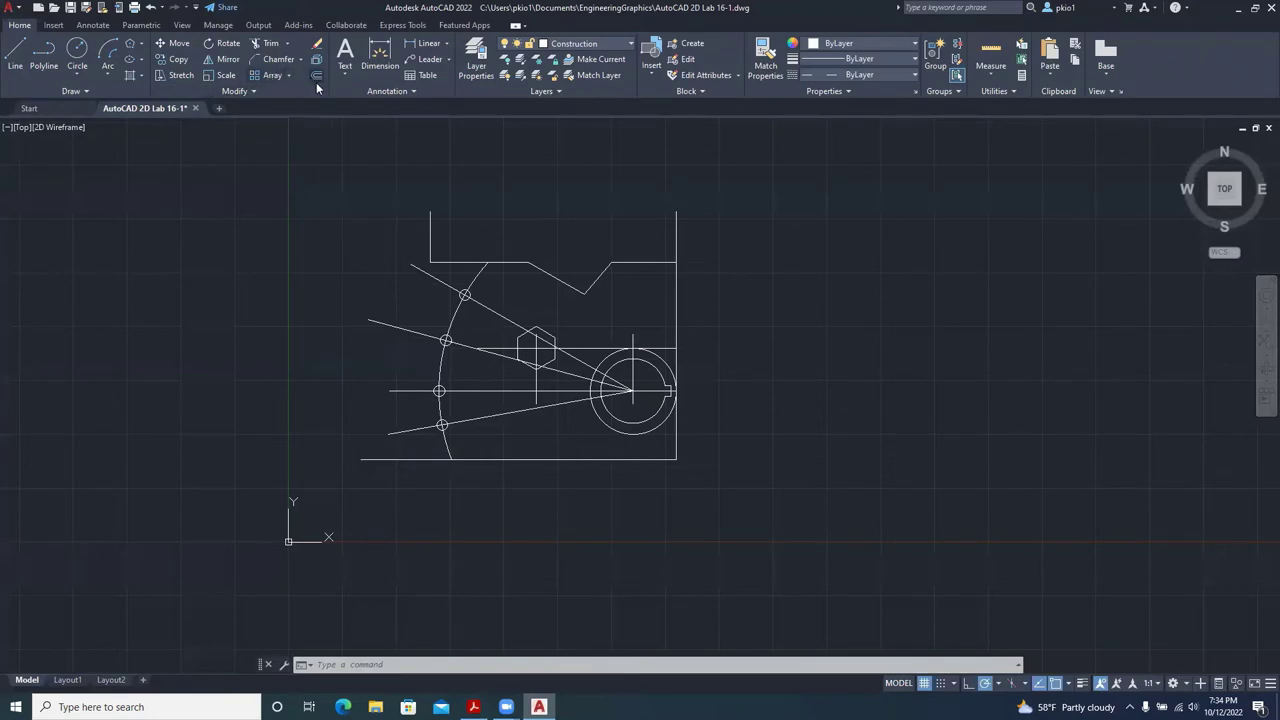
{"action": "left_click", "coordinate": [316, 76]}
{"action": "type", "text": "1"}
{"action": "key", "text": "Return"}
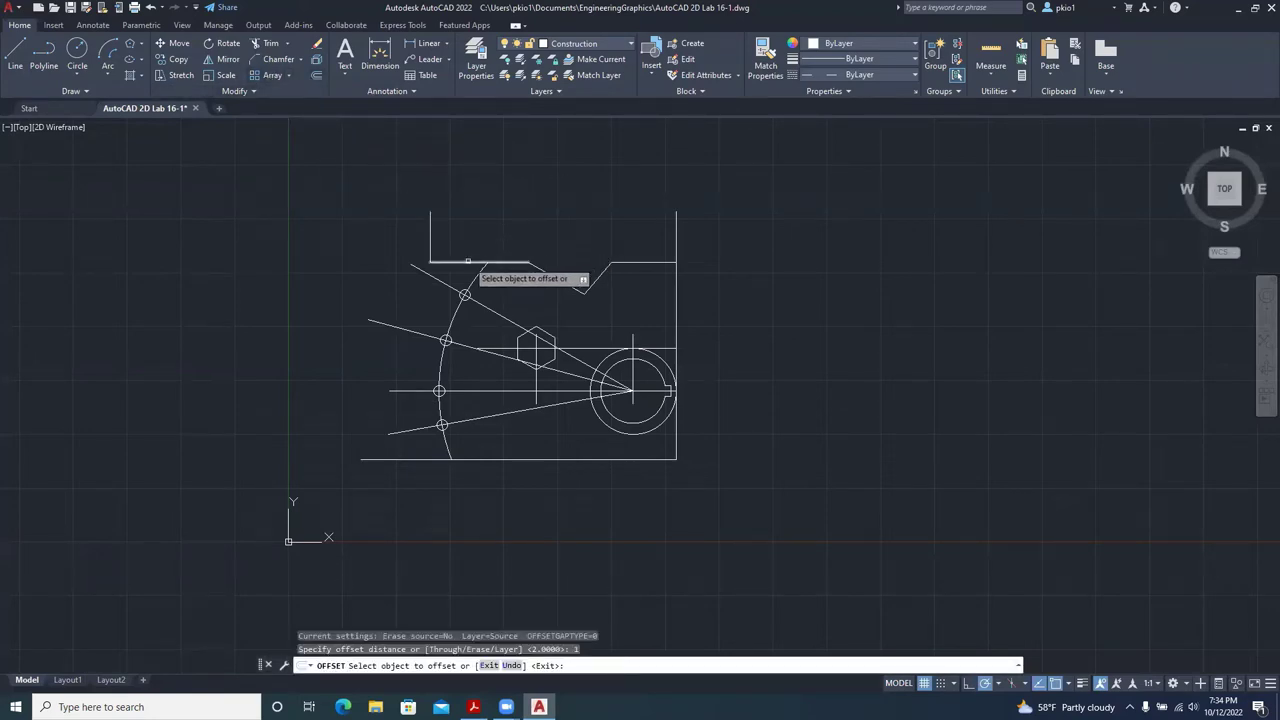
{"action": "left_click", "coordinate": [463, 296]}
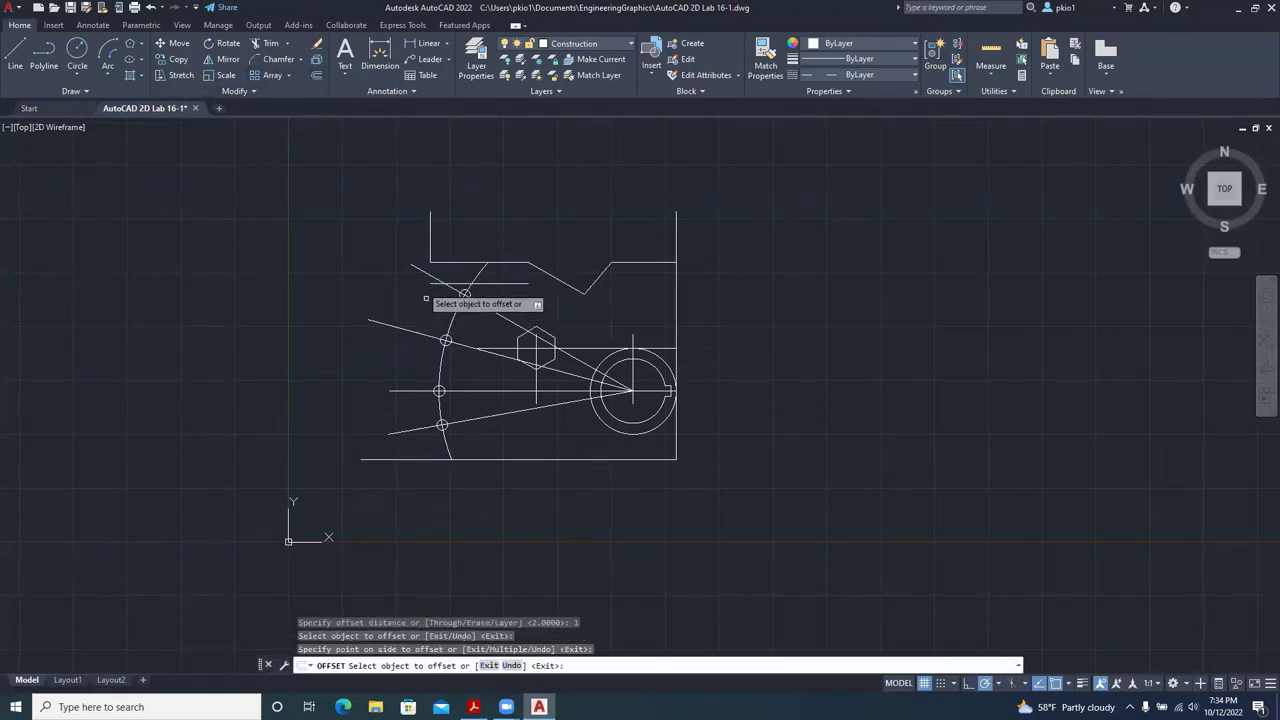
{"action": "right_click", "coordinate": [400, 248]}
{"action": "left_click", "coordinate": [428, 253]}
Stretch the offset line's left end beyond the plate's left vertical line and pull its right end back short of the hole arc.
{"action": "scroll", "coordinate": [432, 293], "scroll_direction": "up", "scroll_amount": 2}
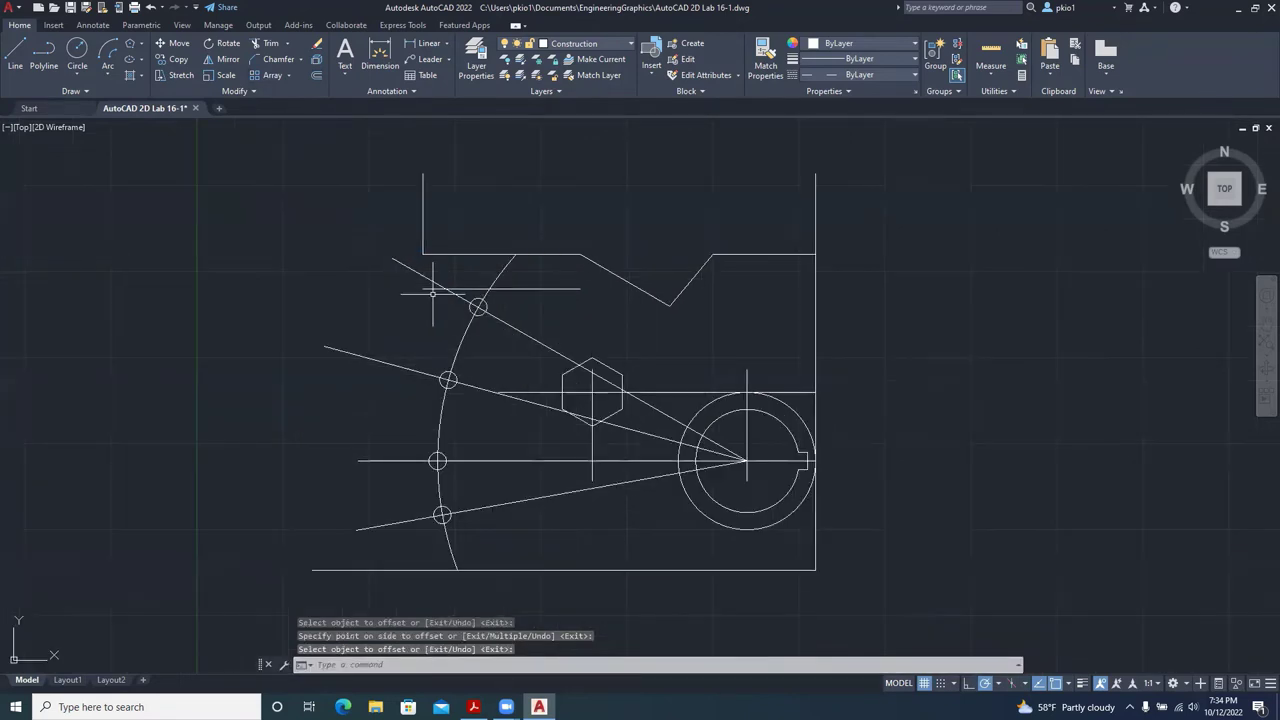
{"action": "key", "text": "Return"}
{"action": "left_click", "coordinate": [421, 290]}
{"action": "left_click", "coordinate": [422, 289]}
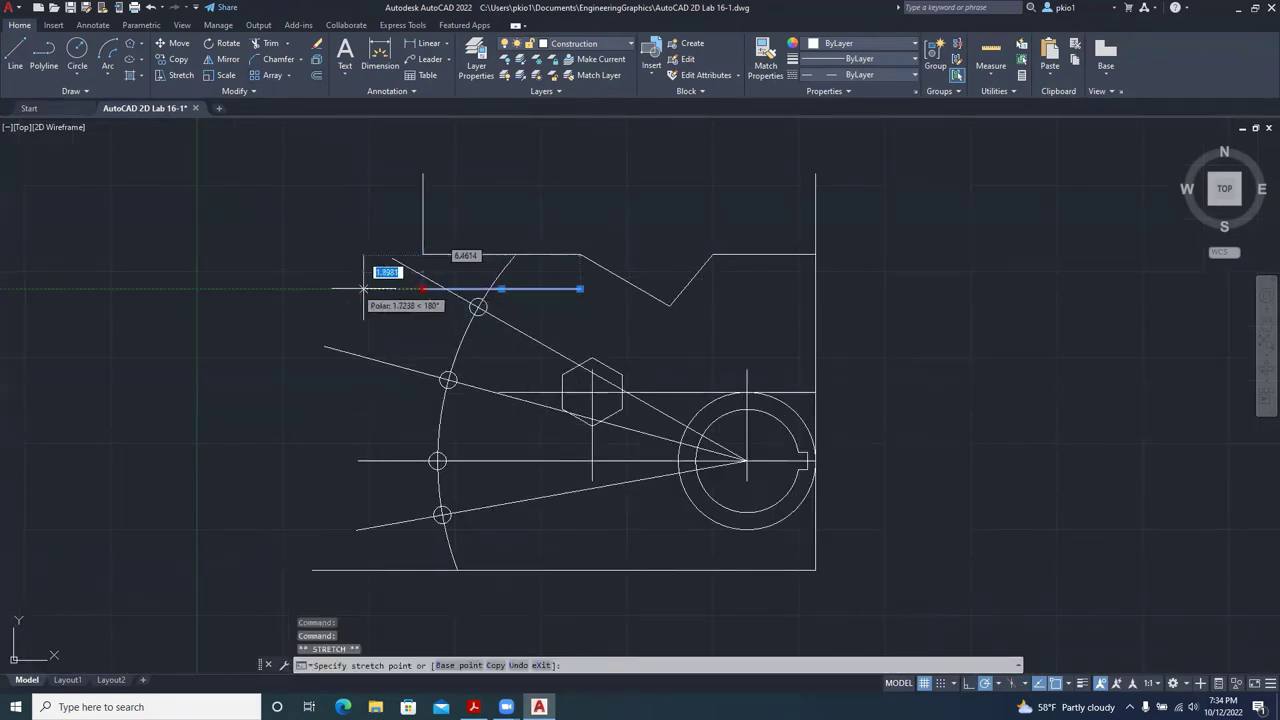
{"action": "left_click", "coordinate": [349, 289]}
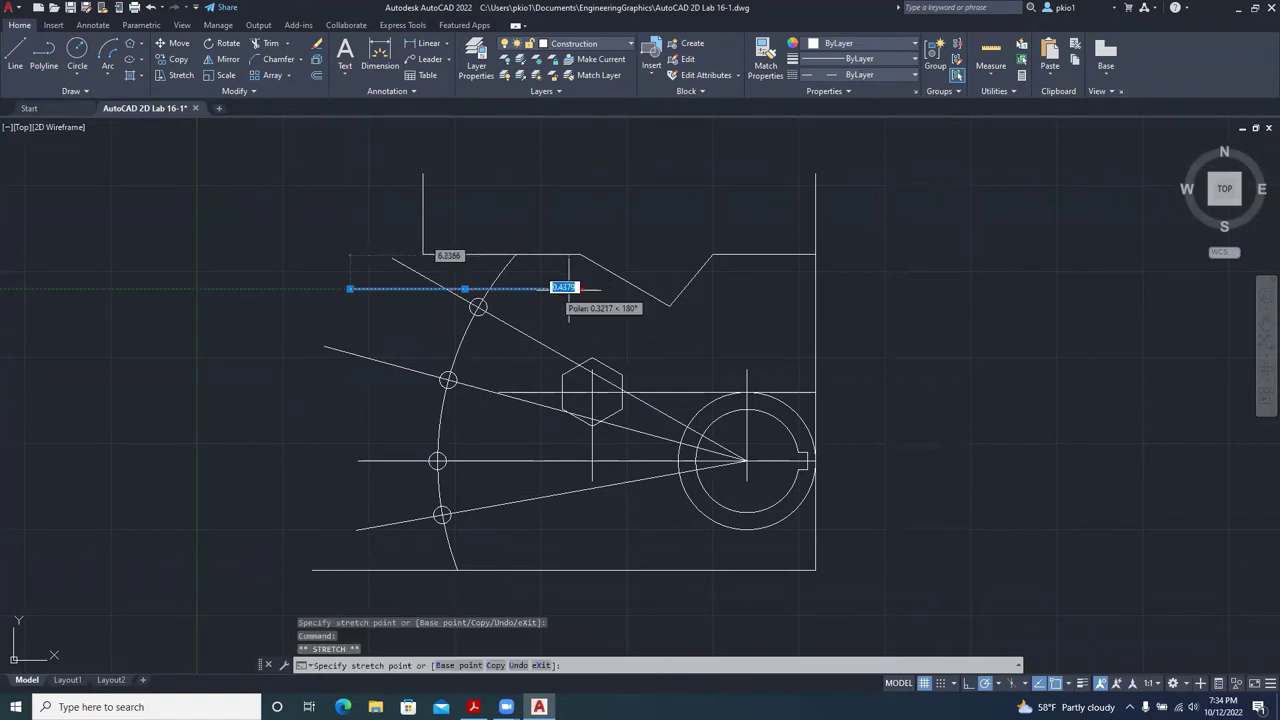
{"action": "left_click", "coordinate": [466, 289]}
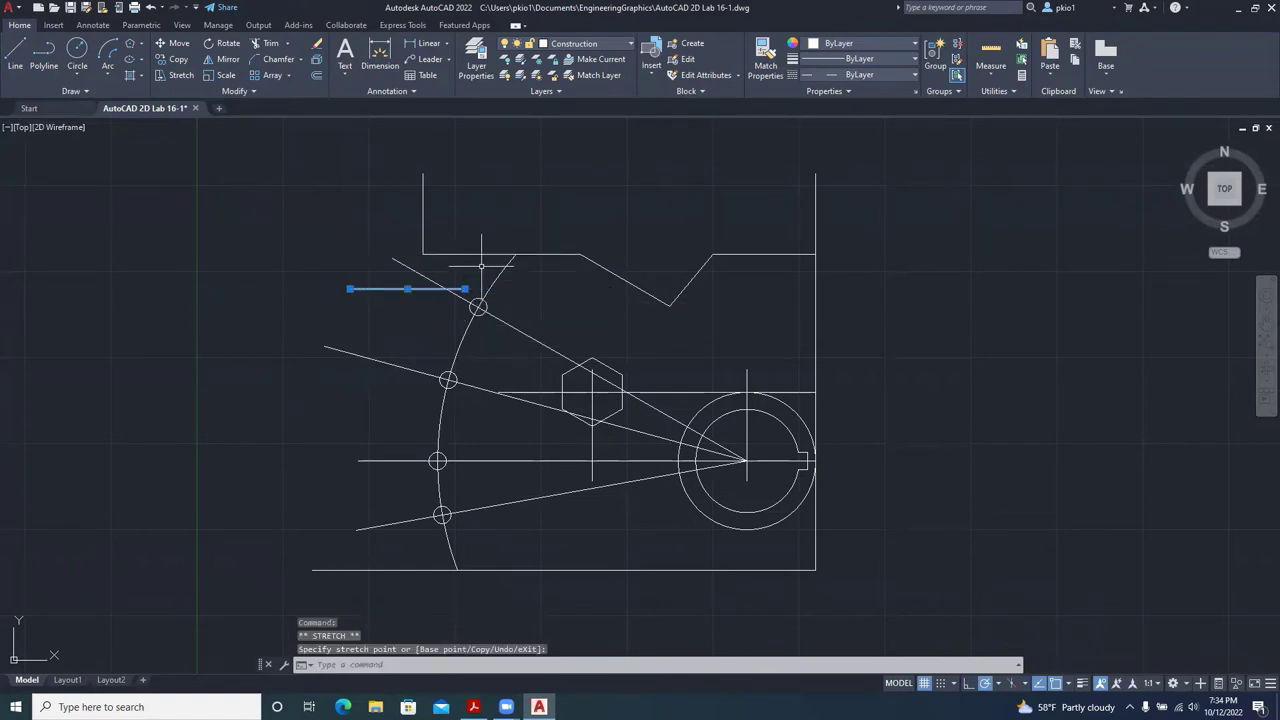
{"action": "key", "text": "Escape"}
Stretch the left vertical line's lower end below the offset line and pull its upper end down to just above the plate's top edge.
{"action": "scroll", "coordinate": [409, 265], "scroll_direction": "up", "scroll_amount": 2}
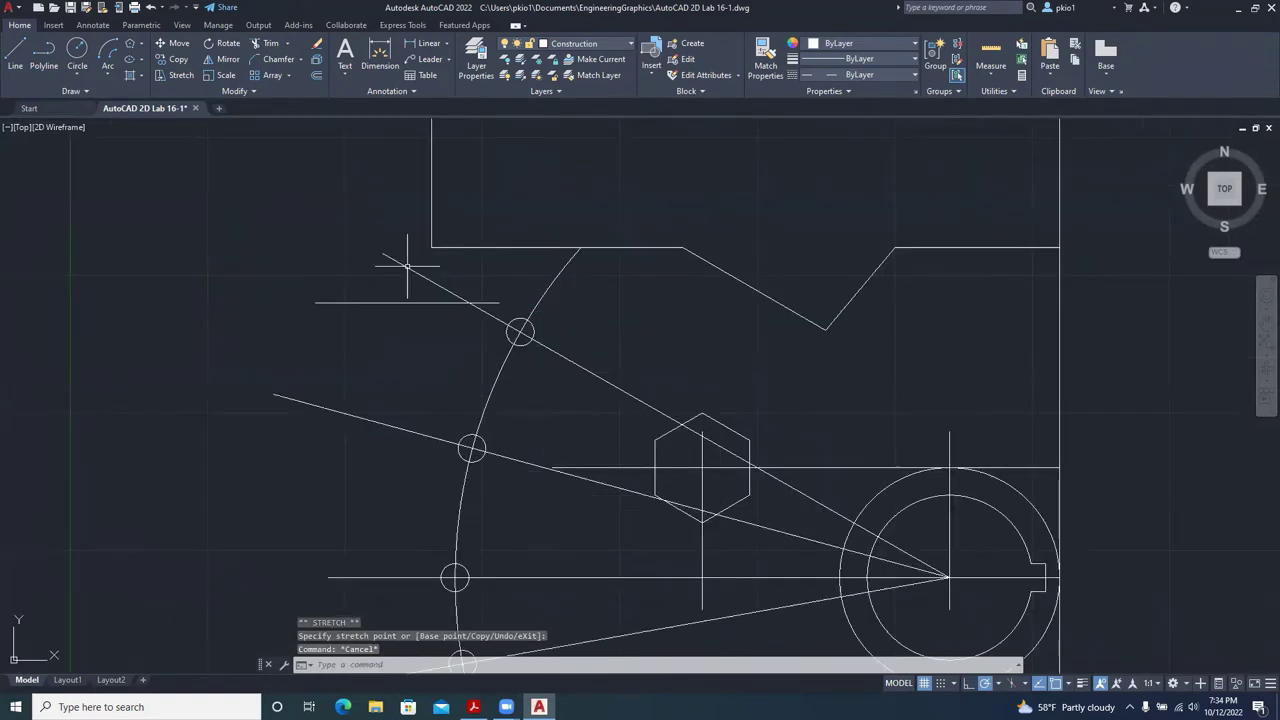
{"action": "left_click", "coordinate": [437, 206]}
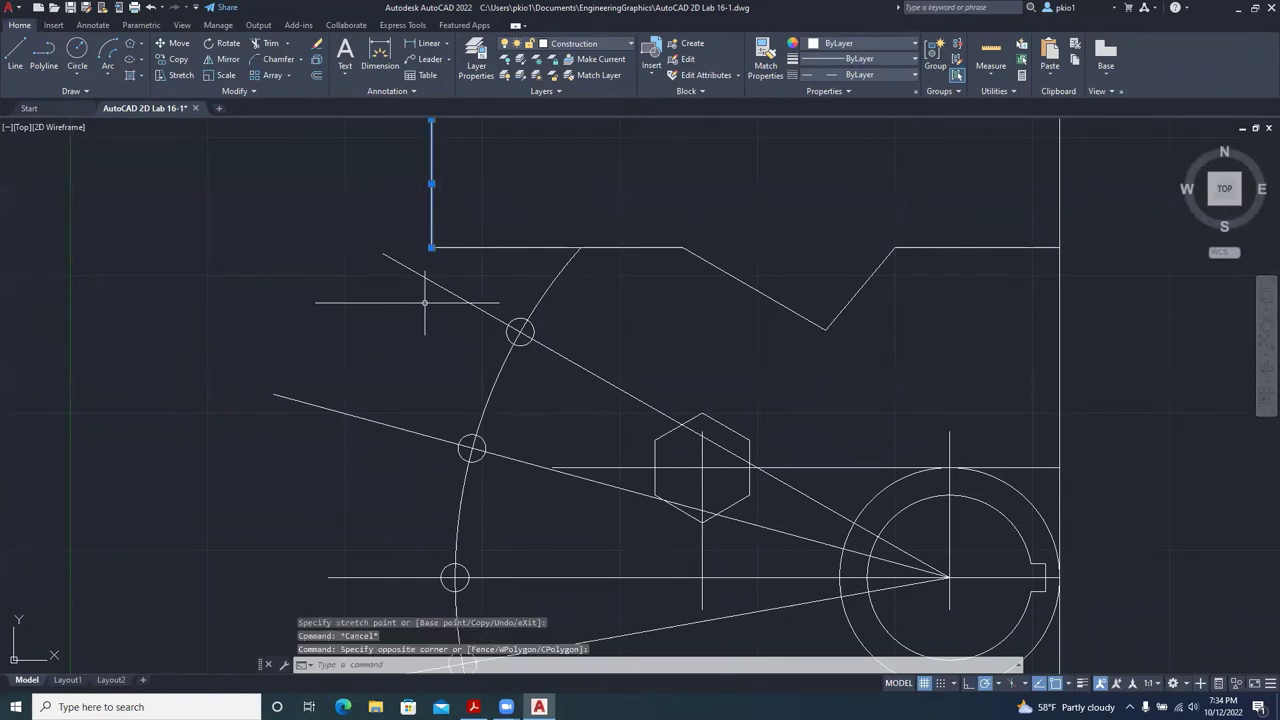
{"action": "left_click", "coordinate": [431, 247]}
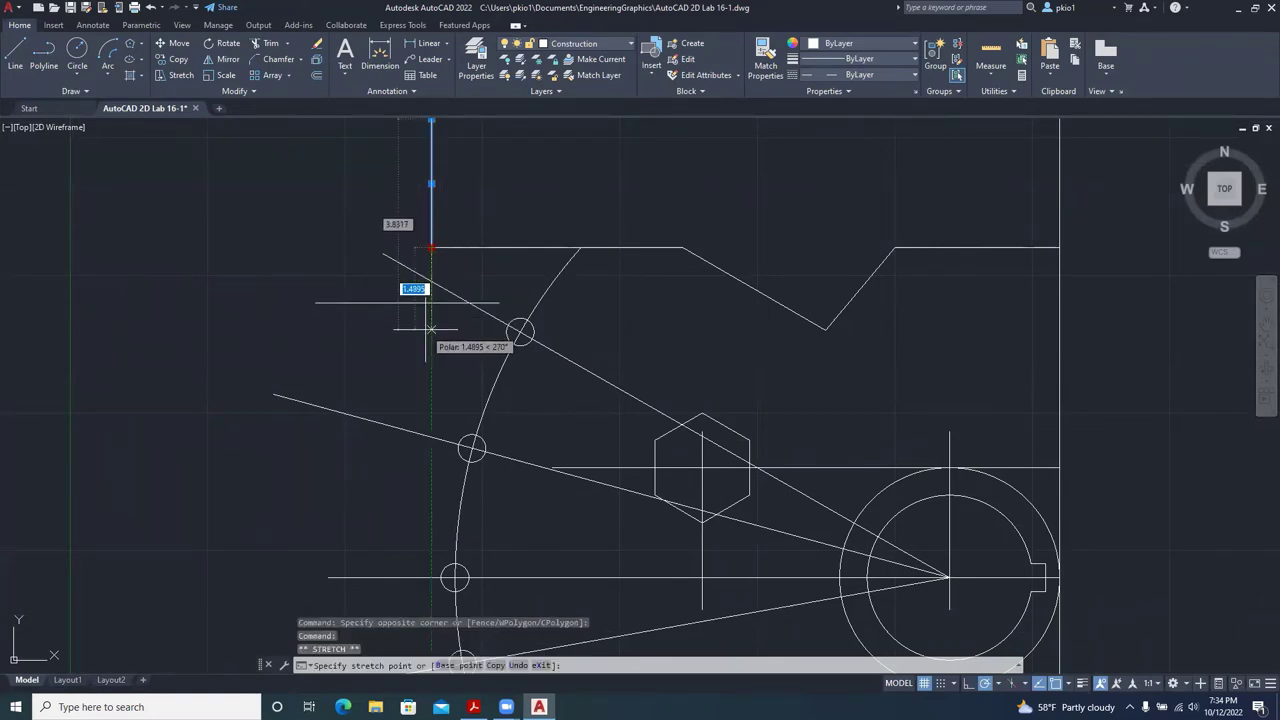
{"action": "key", "text": "Escape"}
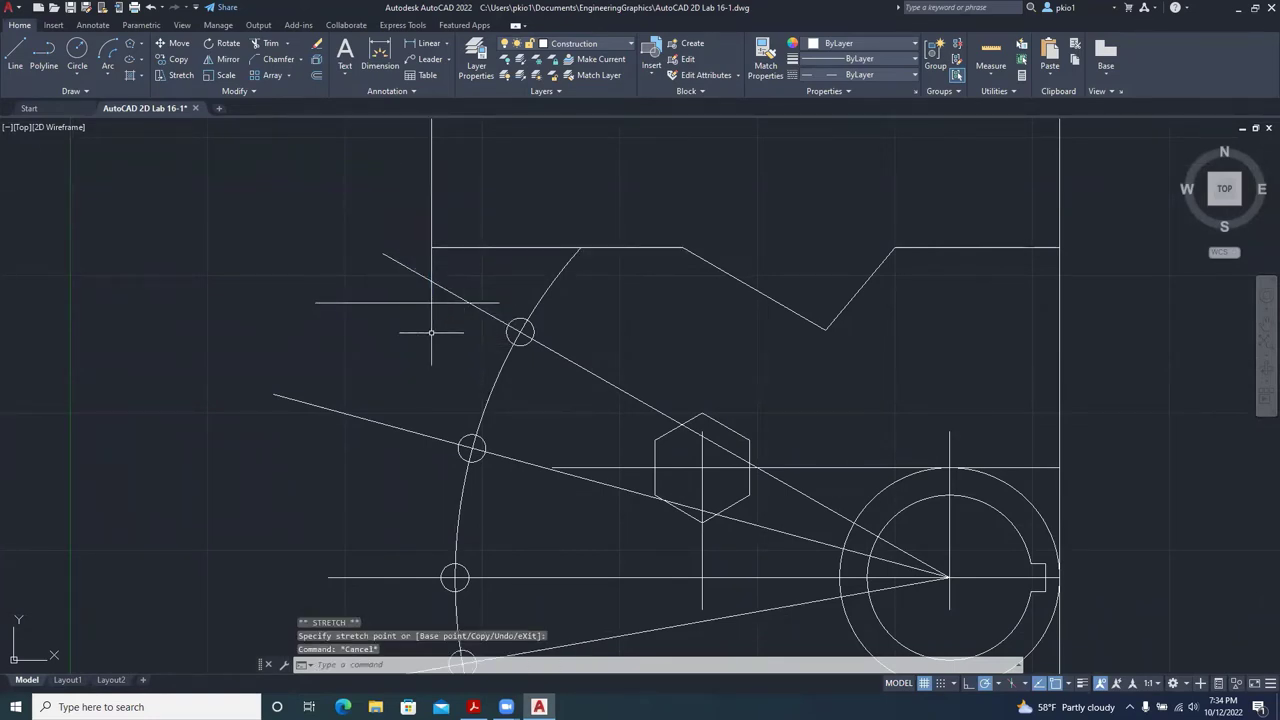
{"action": "scroll", "coordinate": [431, 332], "scroll_direction": "down", "scroll_amount": 2}
{"action": "left_click", "coordinate": [446, 262]}
{"action": "left_click", "coordinate": [421, 218]}
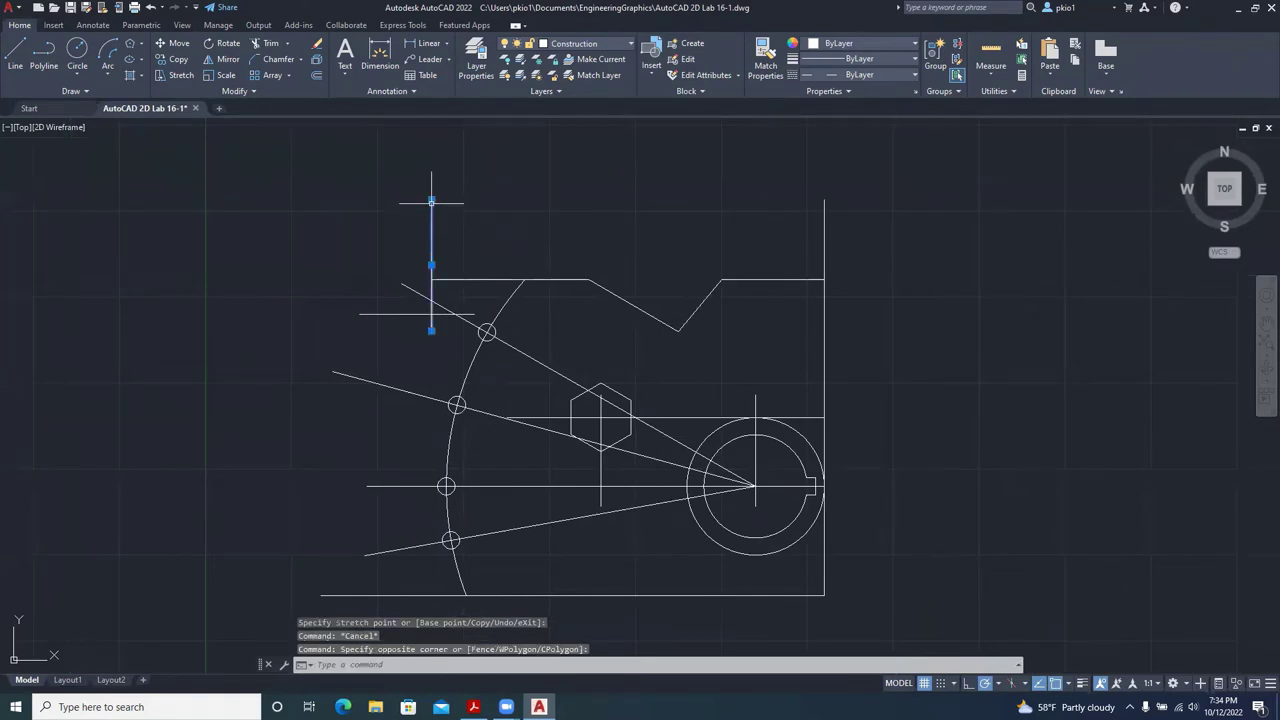
{"action": "left_click", "coordinate": [431, 202]}
{"action": "left_click", "coordinate": [431, 265]}
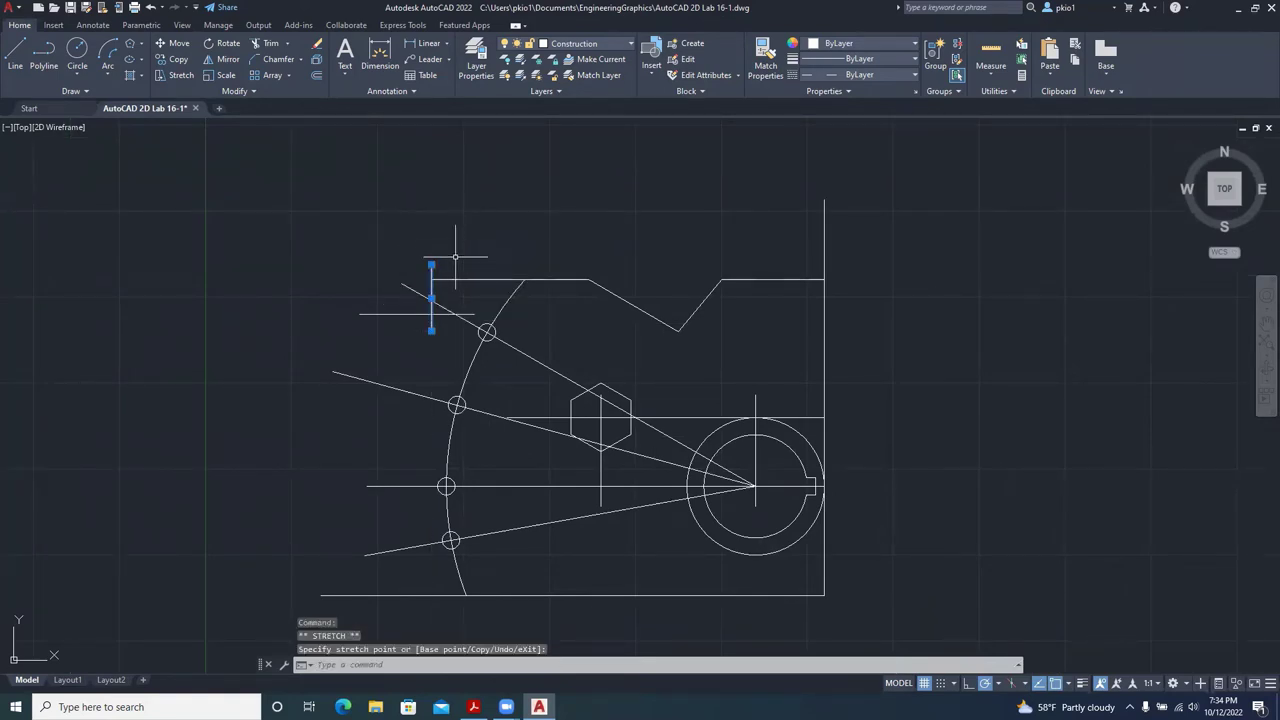
{"action": "key", "text": "Escape"}
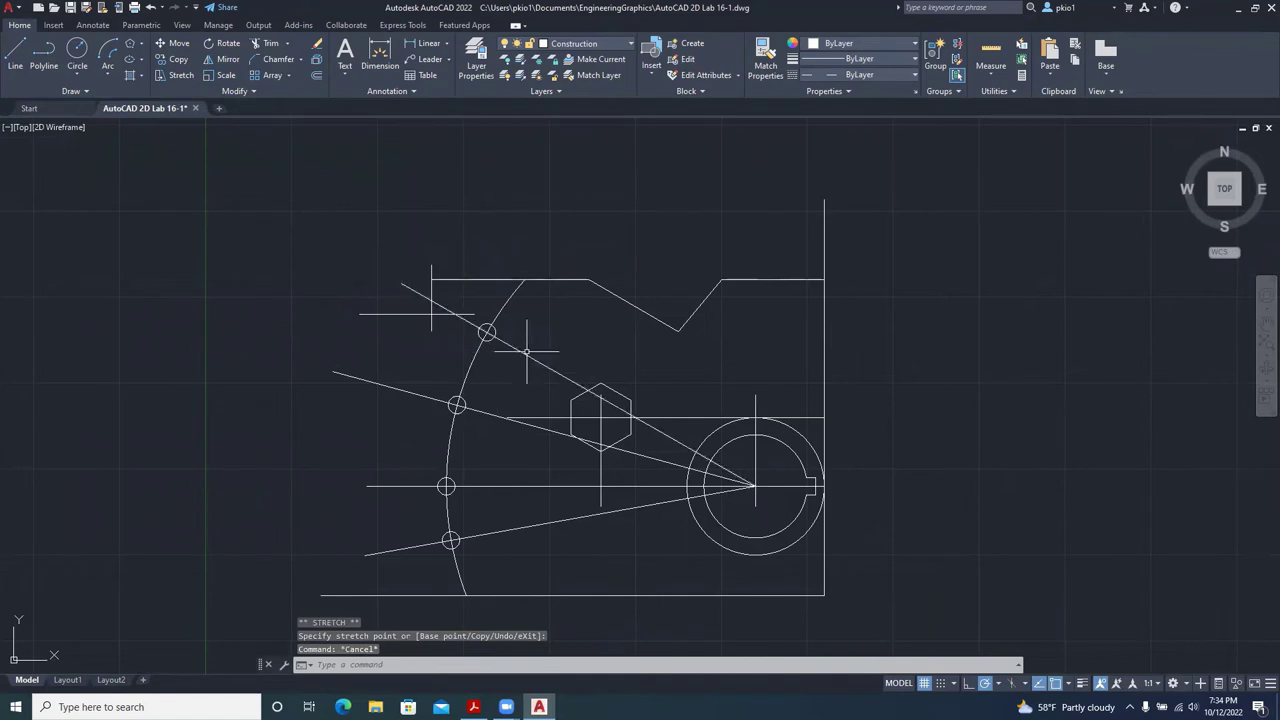
{"action": "left_click", "coordinate": [500, 325]}
{"action": "left_click", "coordinate": [490, 350]}
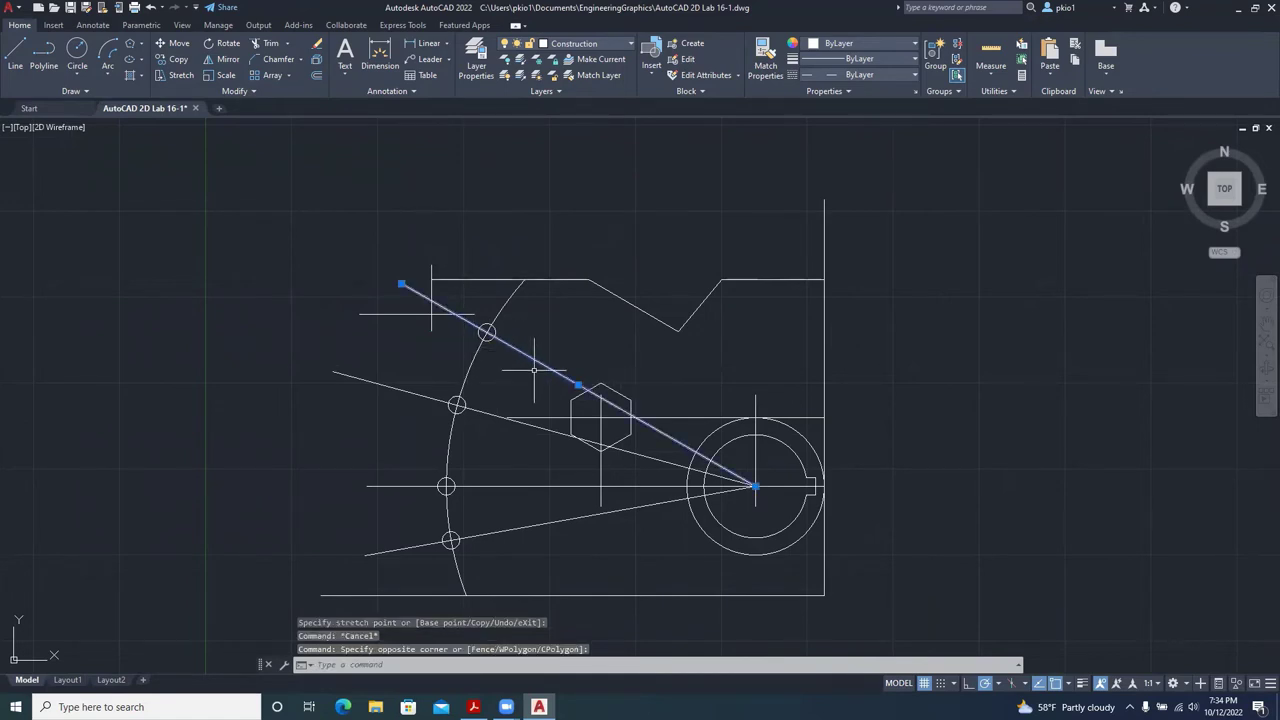
{"action": "key", "text": "Escape"}
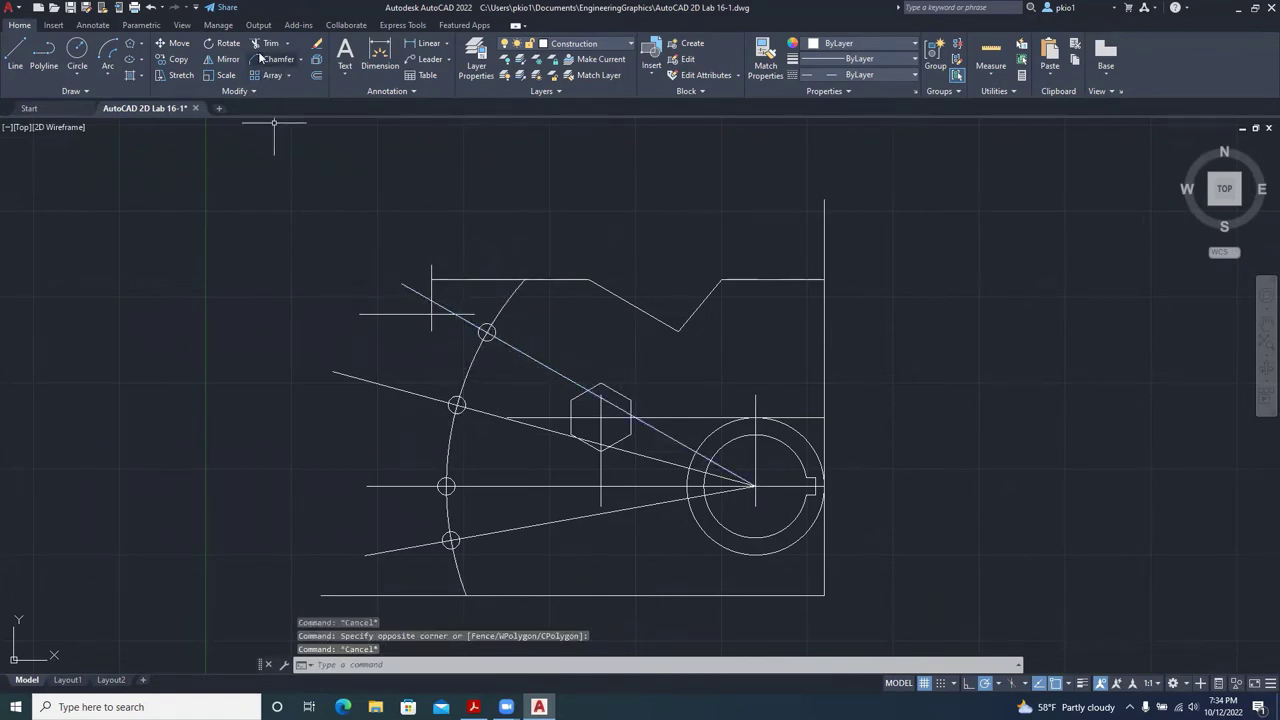
Trim the three angled lines and the horizontal centerline back to the hole arc, removing the parts outside it.
{"action": "left_click", "coordinate": [469, 364]}
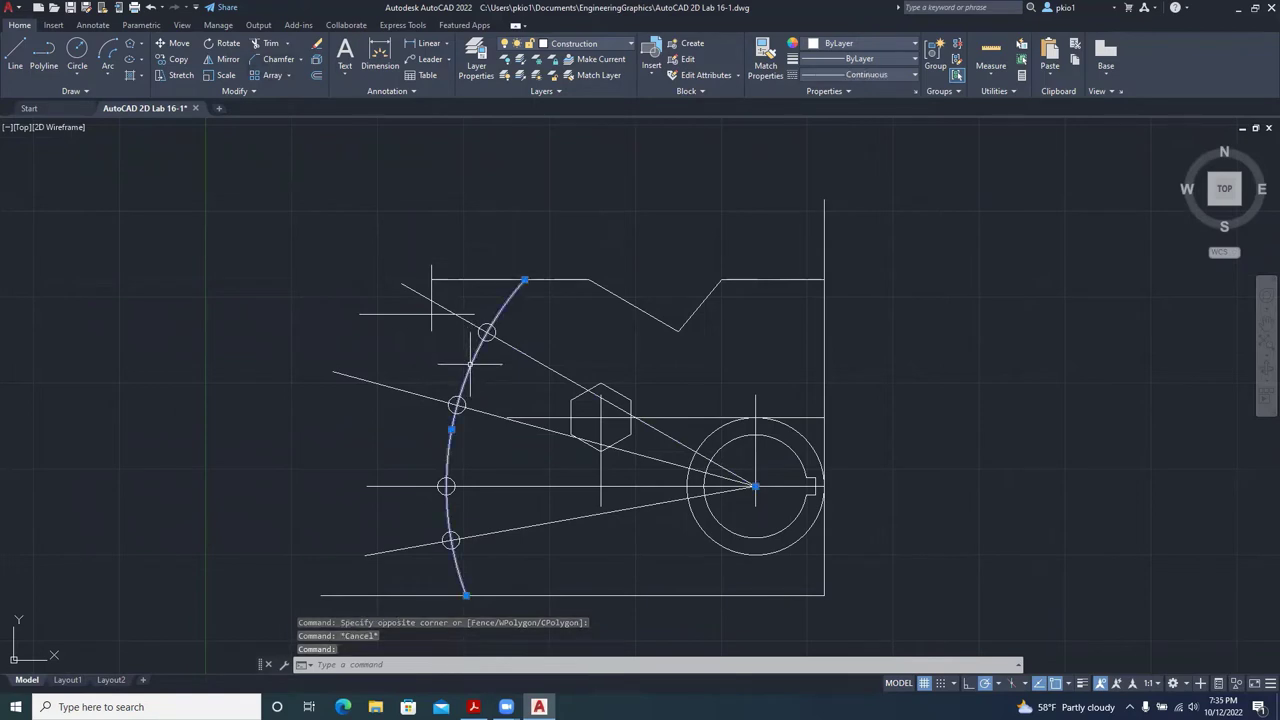
{"action": "left_click", "coordinate": [270, 44]}
{"action": "left_click_drag", "start_coordinate": [423, 286], "coordinate": [414, 309]}
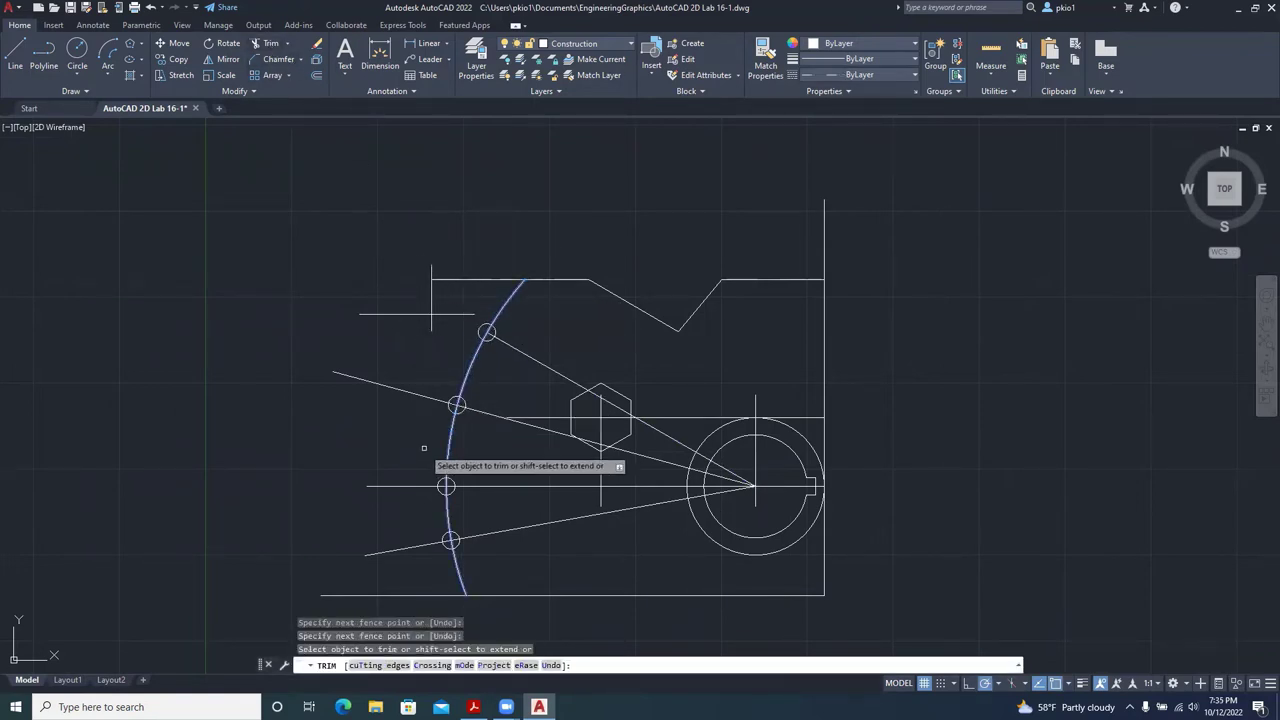
{"action": "left_click", "coordinate": [411, 393]}
{"action": "left_click", "coordinate": [404, 488]}
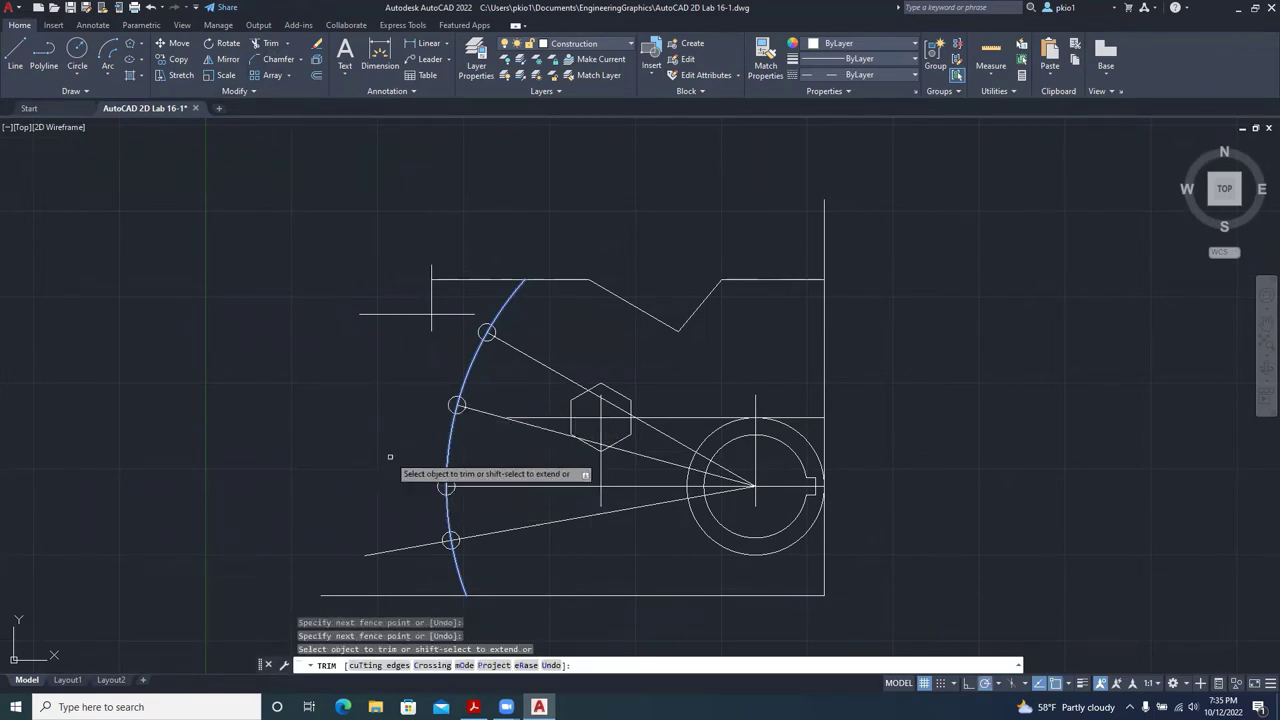
{"action": "mouse_move", "coordinate": [412, 544]}
{"action": "left_mouse_down"}
{"action": "mouse_move", "coordinate": [427, 549]}
{"action": "mouse_move", "coordinate": [410, 529]}
{"action": "mouse_move", "coordinate": [405, 548]}
{"action": "mouse_move", "coordinate": [410, 482]}
{"action": "left_mouse_up"}
{"action": "key", "text": "Escape"}
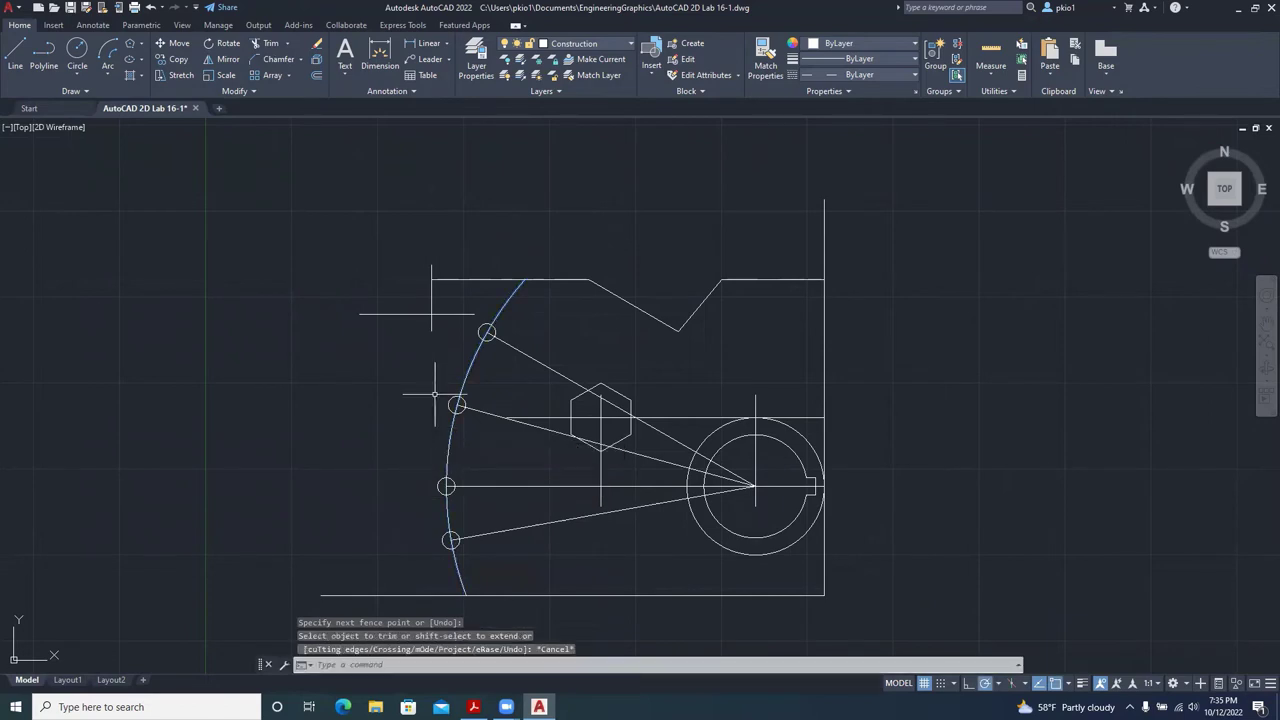
Draw concentric circles of radius 1 and 0.375 at the slot's upper center, checking the slot radius in the textbook PDF.
{"action": "left_click", "coordinate": [77, 49]}
{"action": "left_click", "coordinate": [431, 315]}
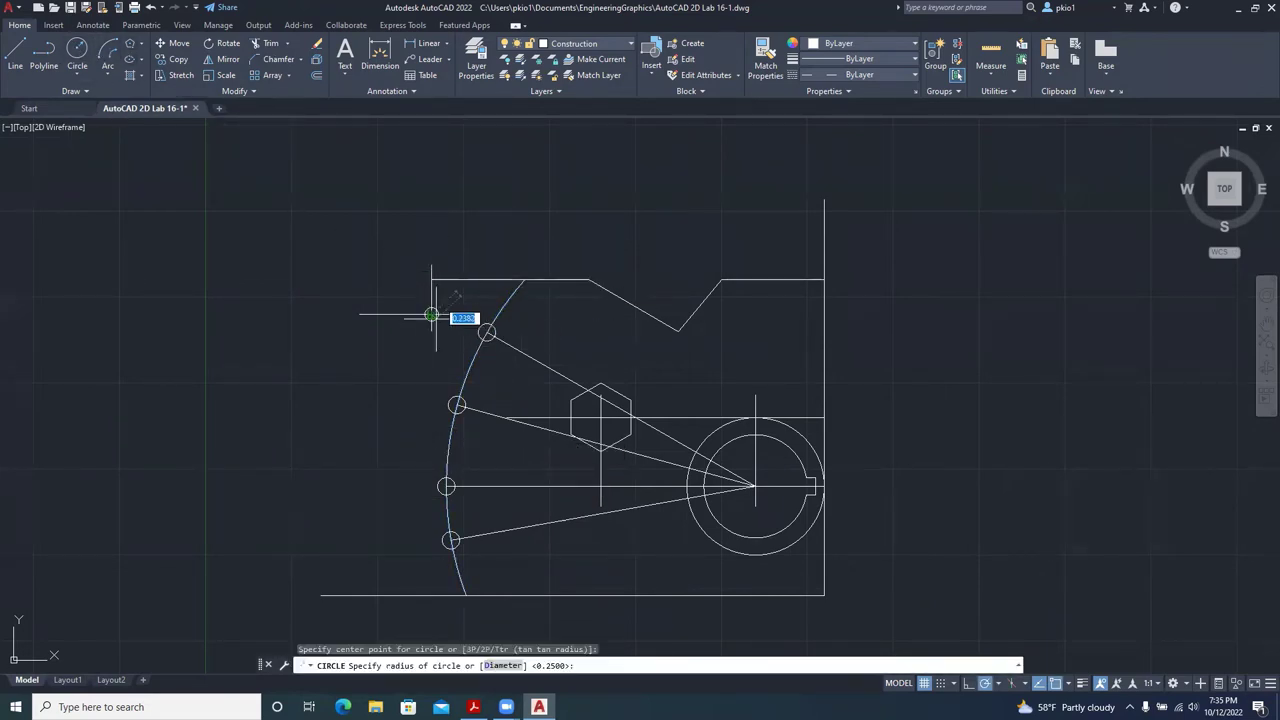
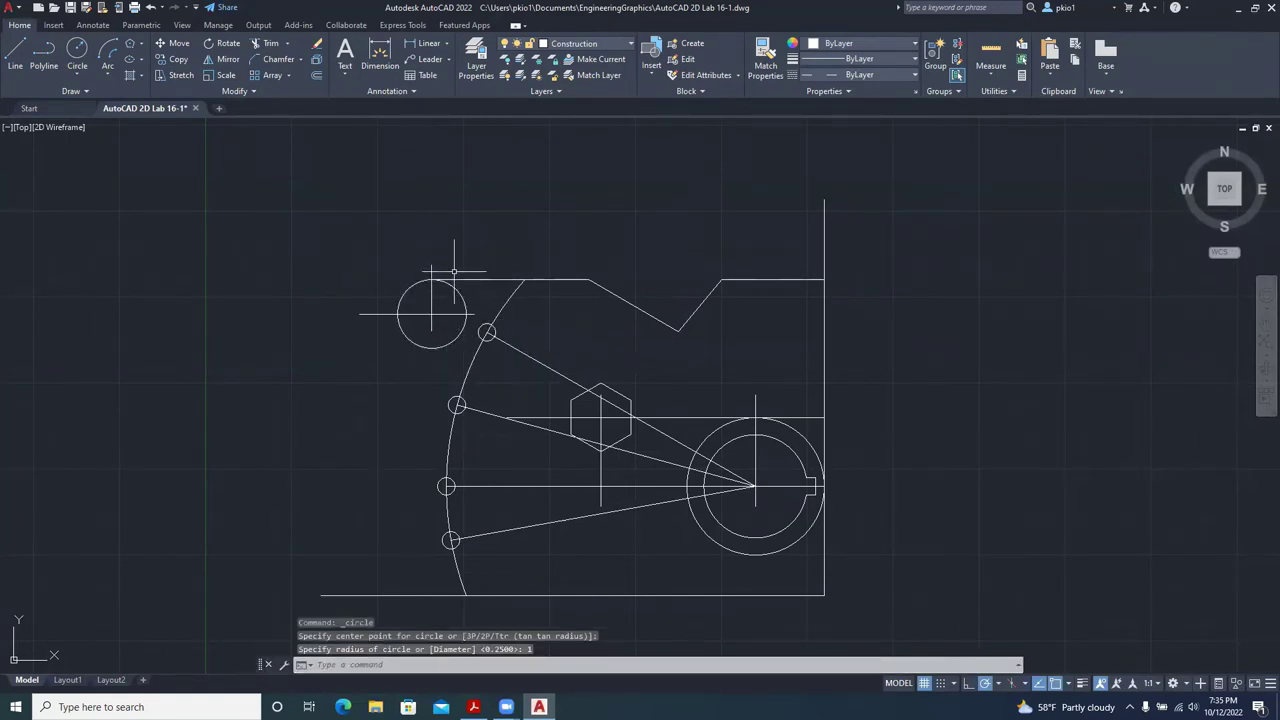
{"action": "left_click", "coordinate": [473, 707]}
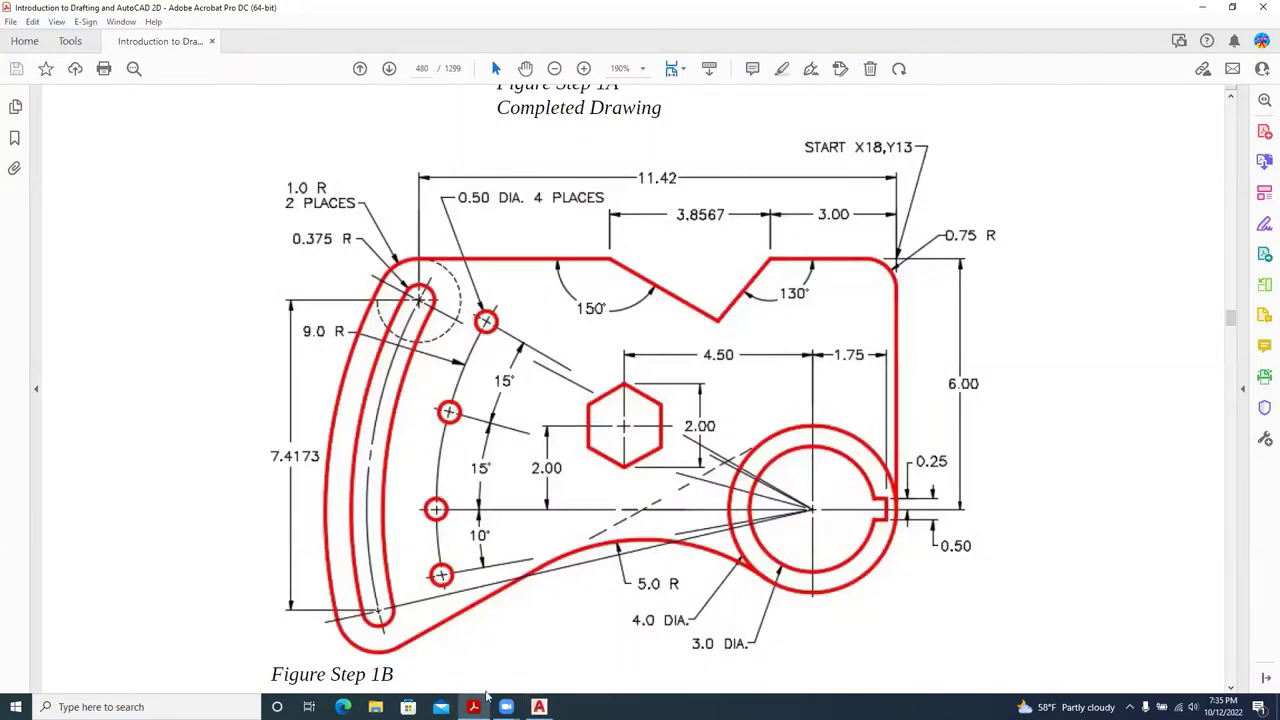
{"action": "left_click", "coordinate": [539, 707]}
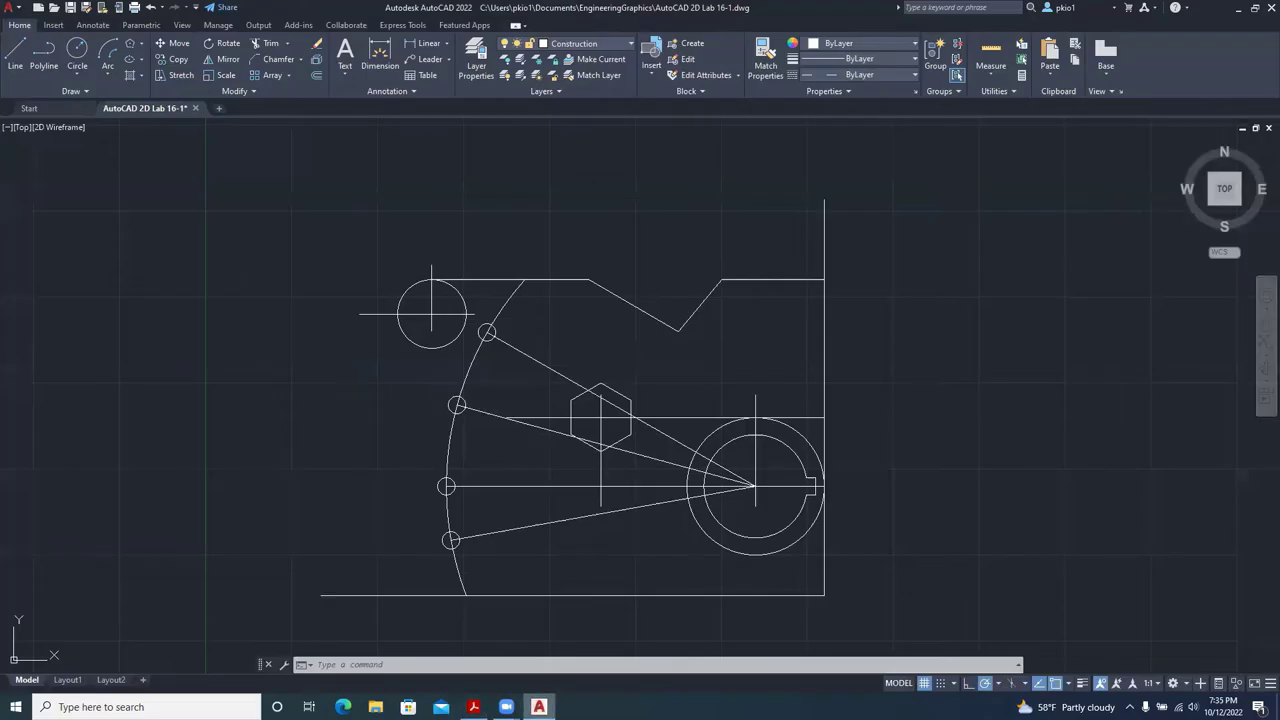
{"action": "left_click", "coordinate": [78, 50]}
{"action": "left_click", "coordinate": [431, 314]}
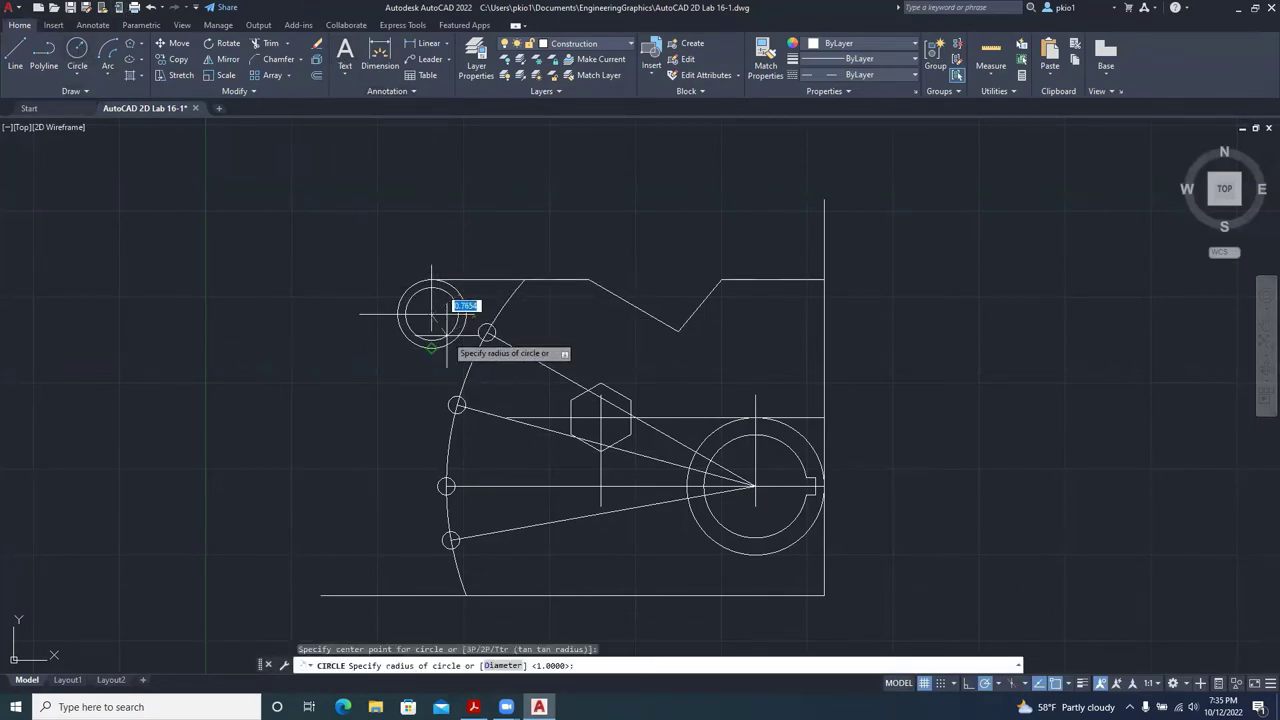
{"action": "type", "text": "."}
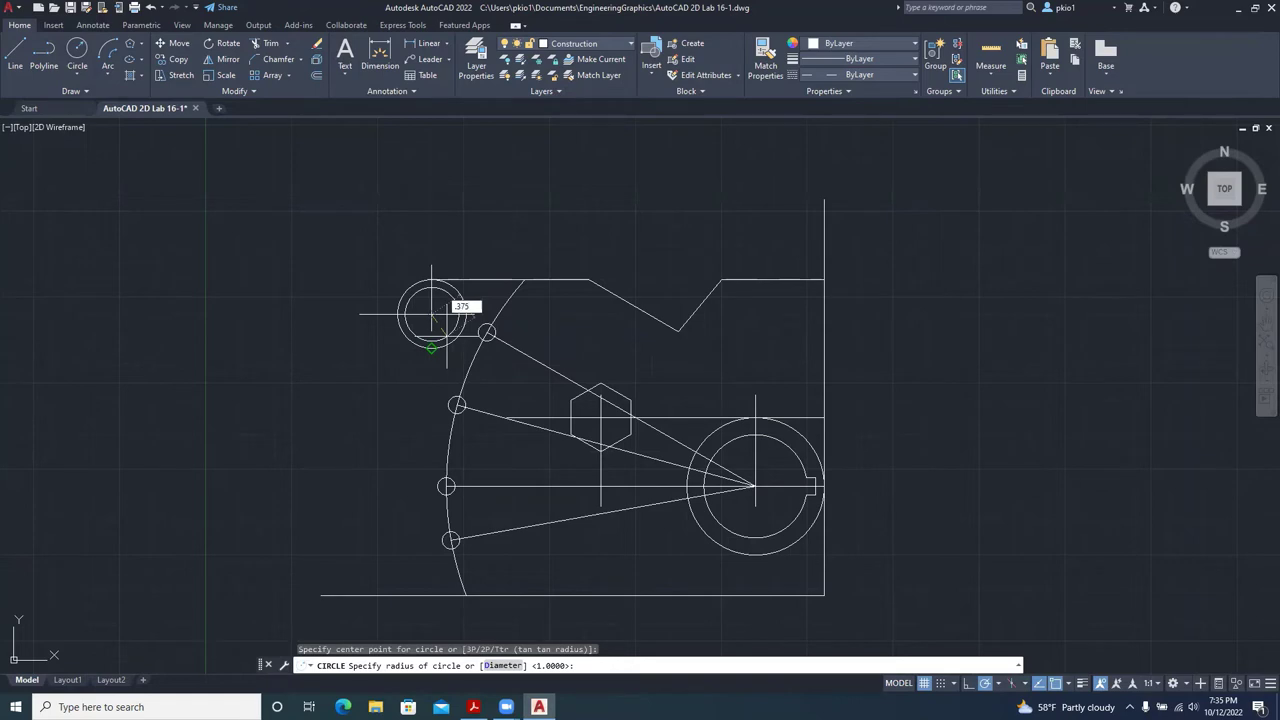
{"action": "key", "text": "Return"}
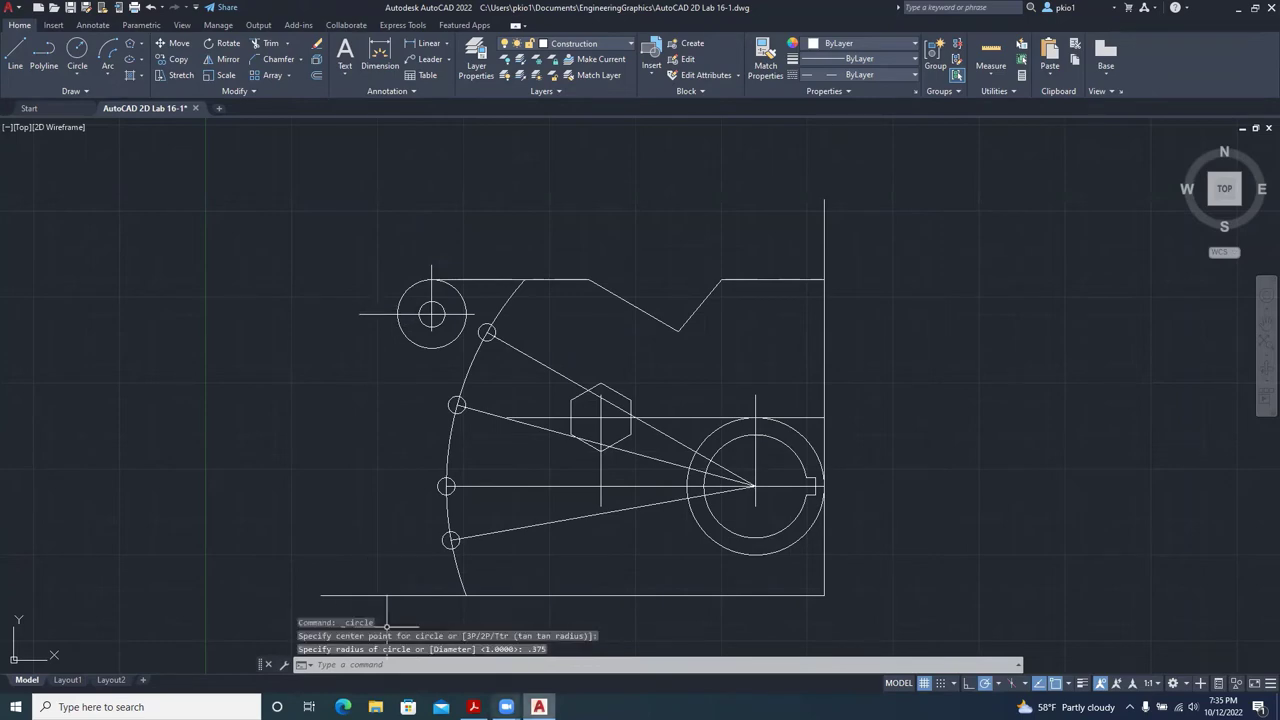
Check the vertical distance between the slot centers in the textbook PDF and set the offset distance to 7.4173.
{"action": "left_click", "coordinate": [473, 707]}
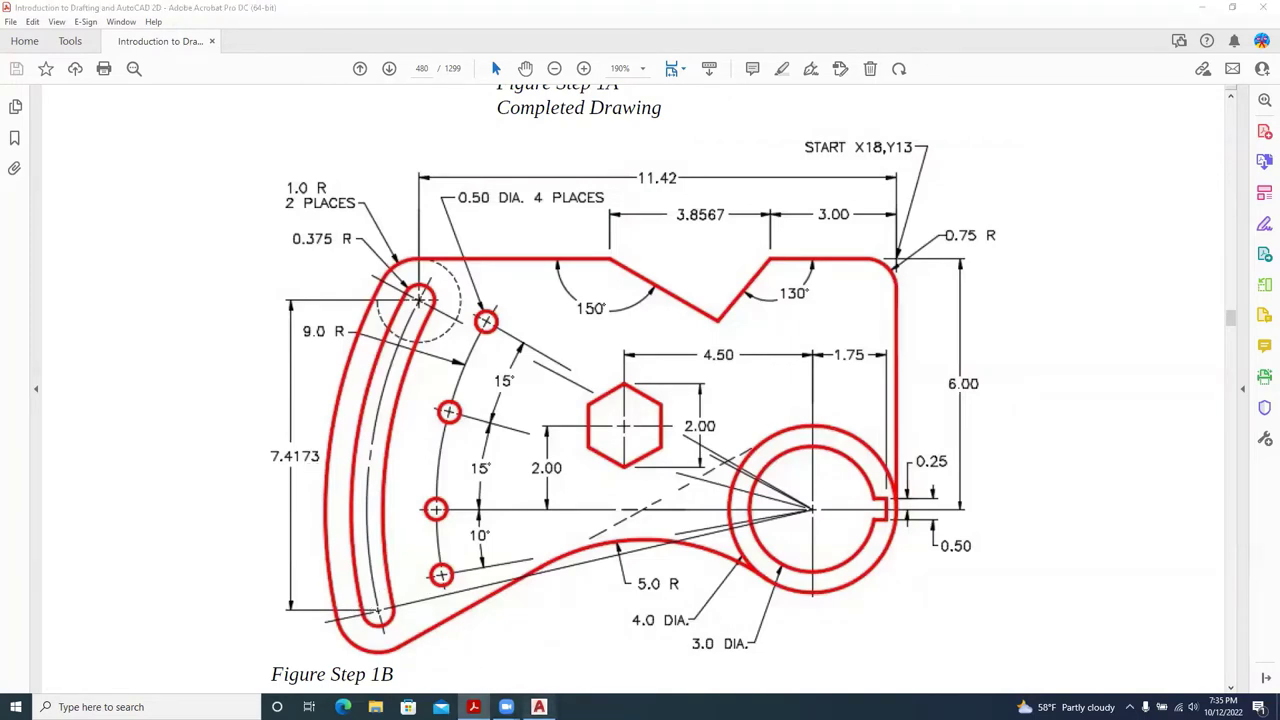
{"action": "left_click", "coordinate": [539, 707]}
{"action": "left_click", "coordinate": [317, 75]}
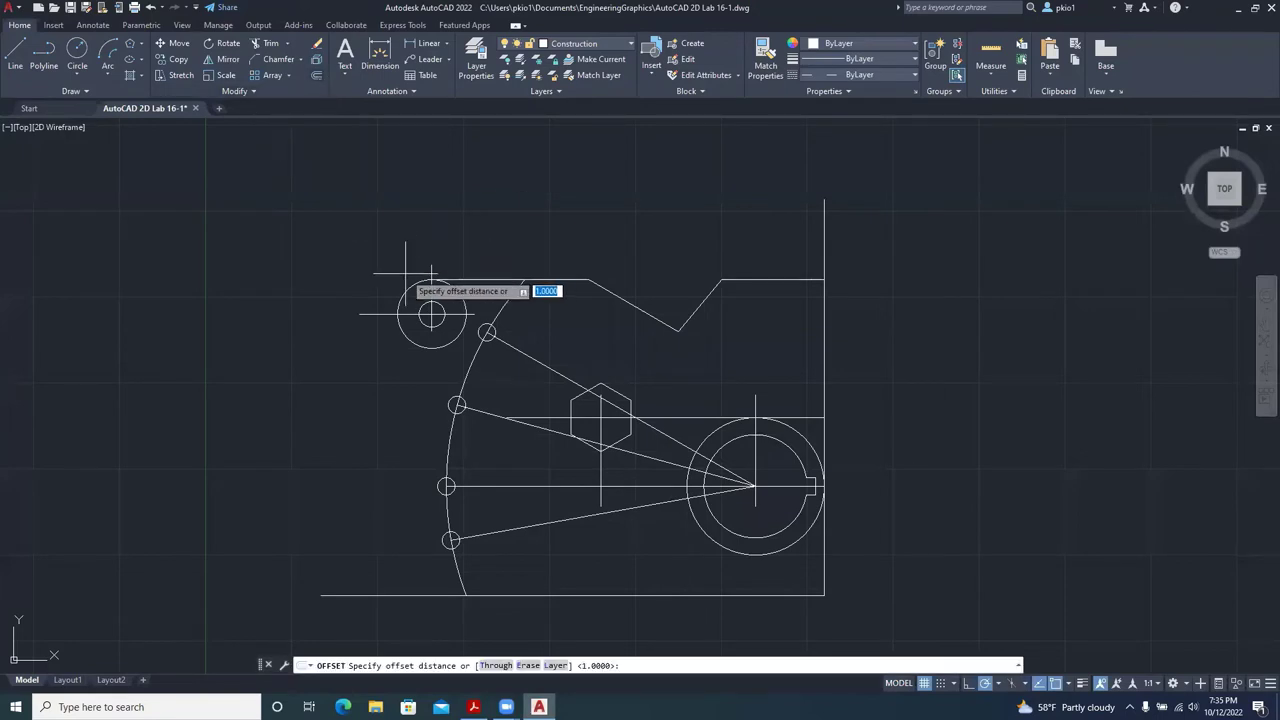
{"action": "type", "text": "7.4173"}
{"action": "key", "text": "Return"}
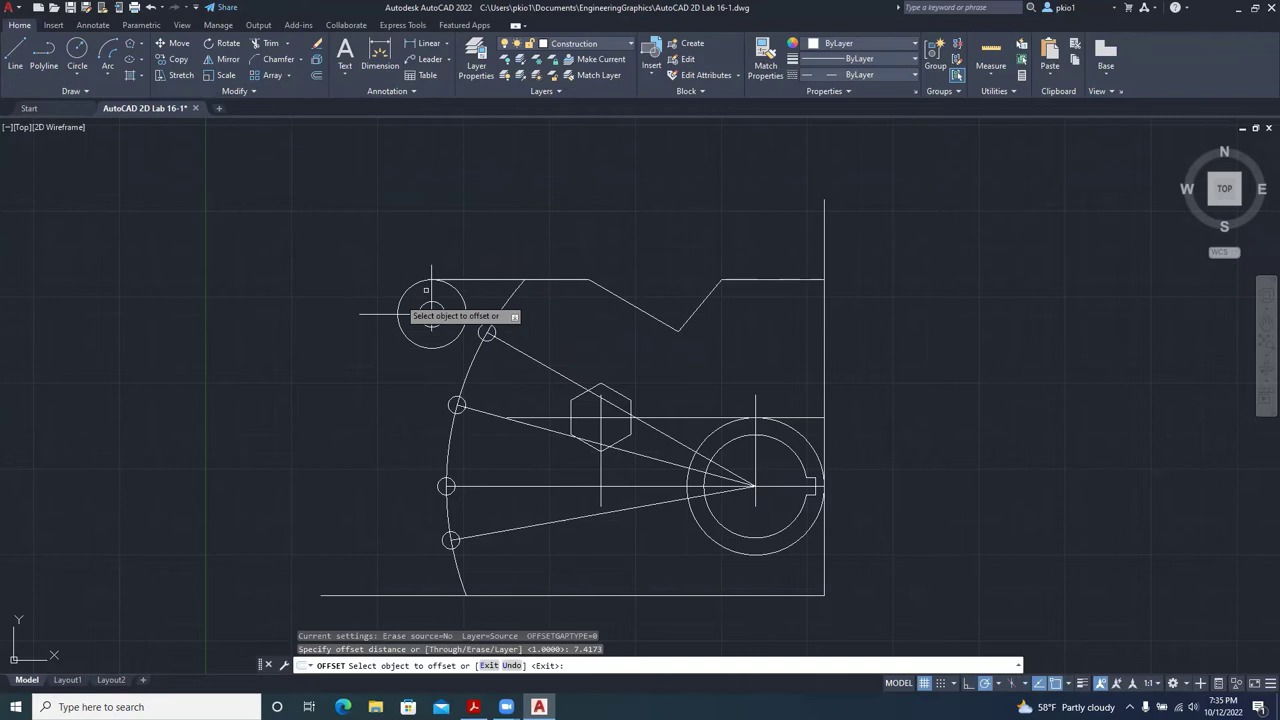
Offset the horizontal centerline of the upper-left circles 7.4173 downward.
{"action": "left_click", "coordinate": [378, 314]}
{"action": "left_click", "coordinate": [376, 426]}
{"action": "scroll", "coordinate": [370, 208], "scroll_direction": "down", "scroll_amount": 4}
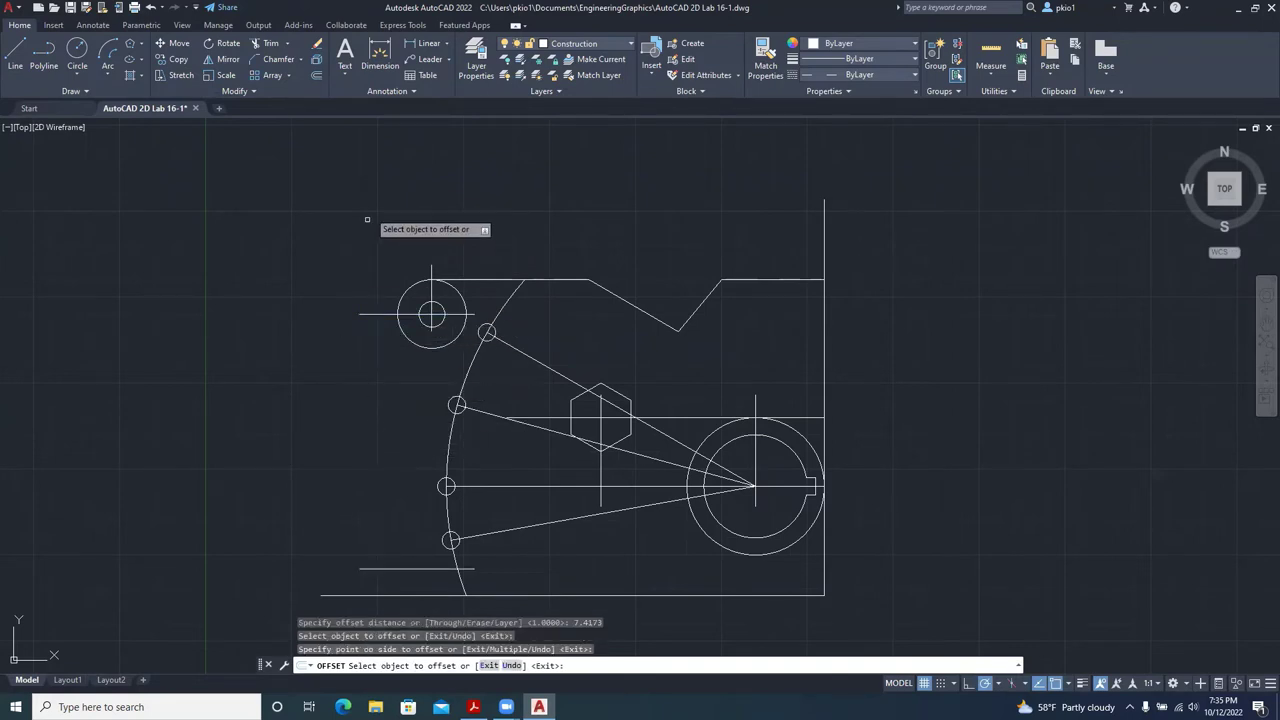
{"action": "right_click", "coordinate": [365, 210]}
{"action": "left_click", "coordinate": [360, 222]}
{"action": "scroll", "coordinate": [370, 279], "scroll_direction": "up", "scroll_amount": 3}
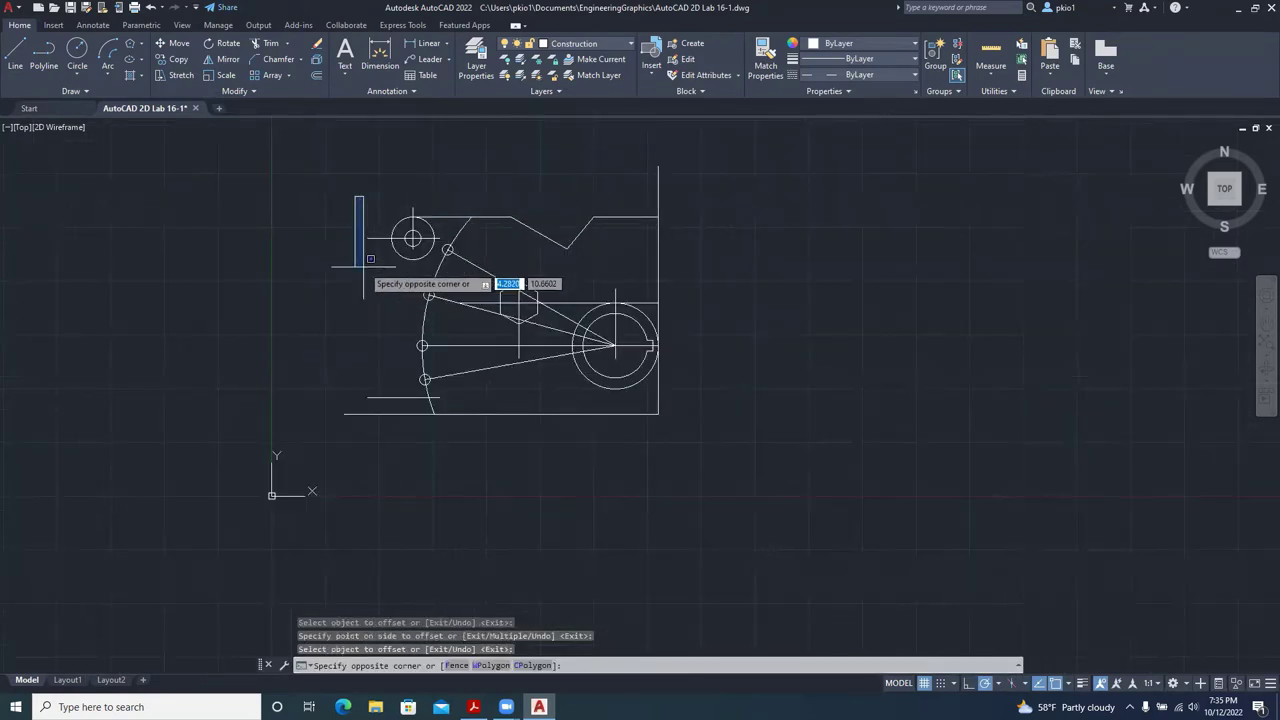
{"action": "left_click", "coordinate": [358, 240]}
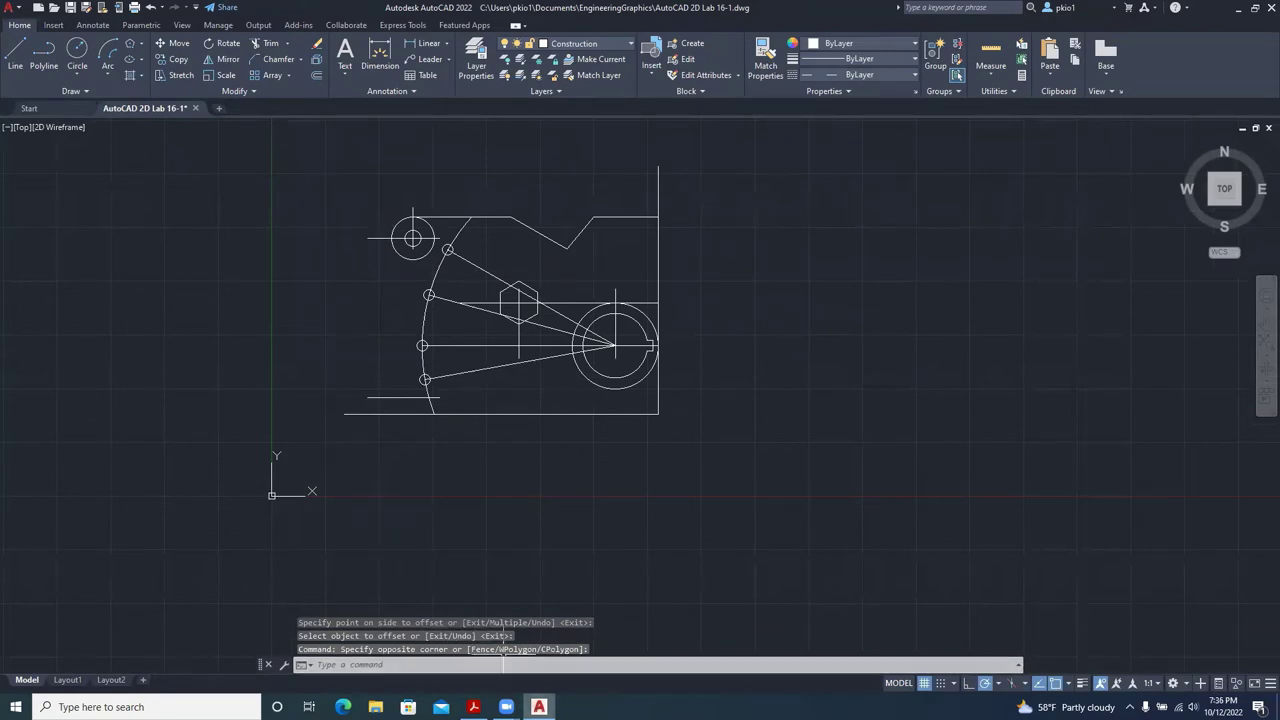
Check the slot geometry on Figure Step 1B in the Acrobat PDF and return to the AutoCAD drawing.
{"action": "left_click", "coordinate": [551, 628]}
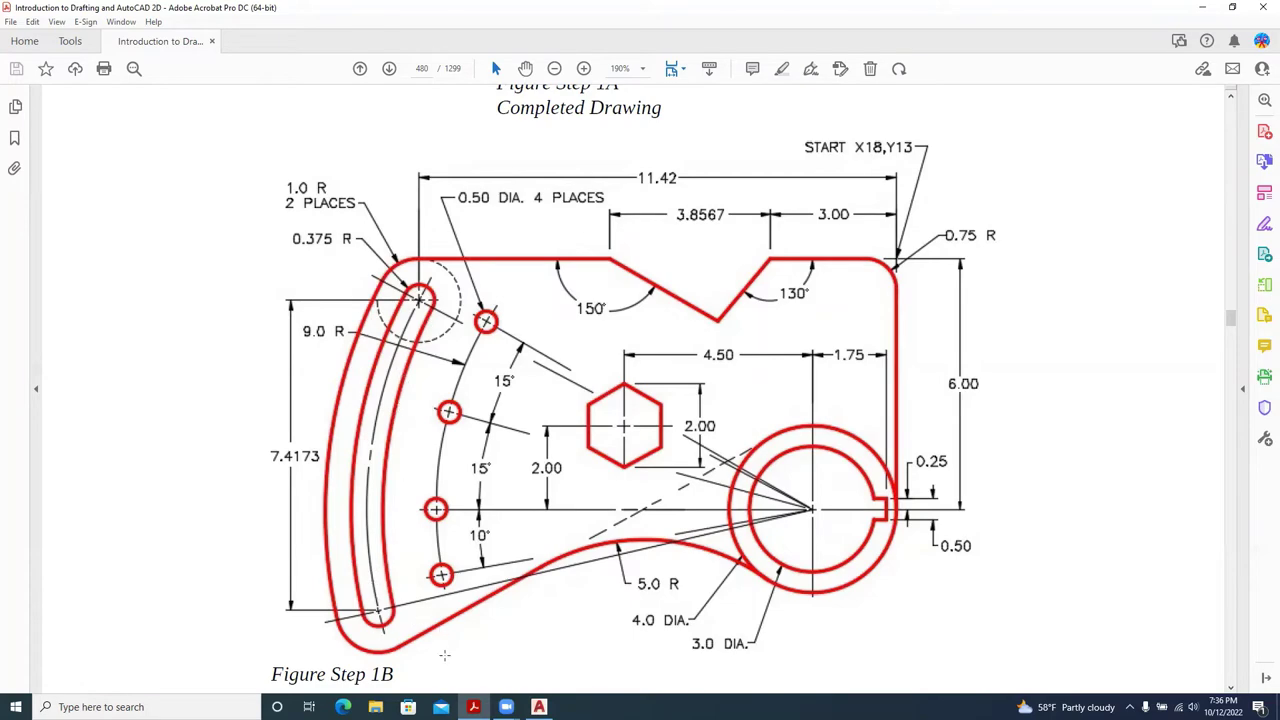
{"action": "mouse_move", "coordinate": [539, 707]}
{"action": "left_click", "coordinate": [539, 645]}
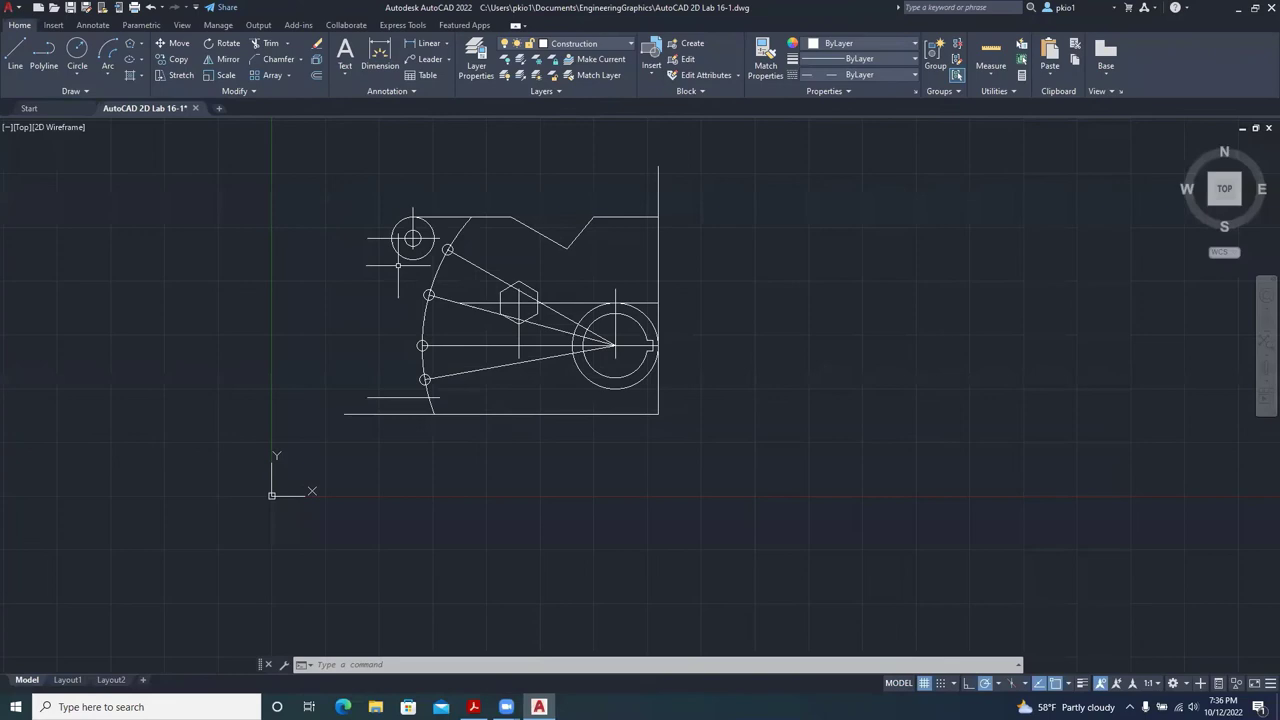
{"action": "scroll", "coordinate": [398, 265], "scroll_direction": "up", "scroll_amount": 2}
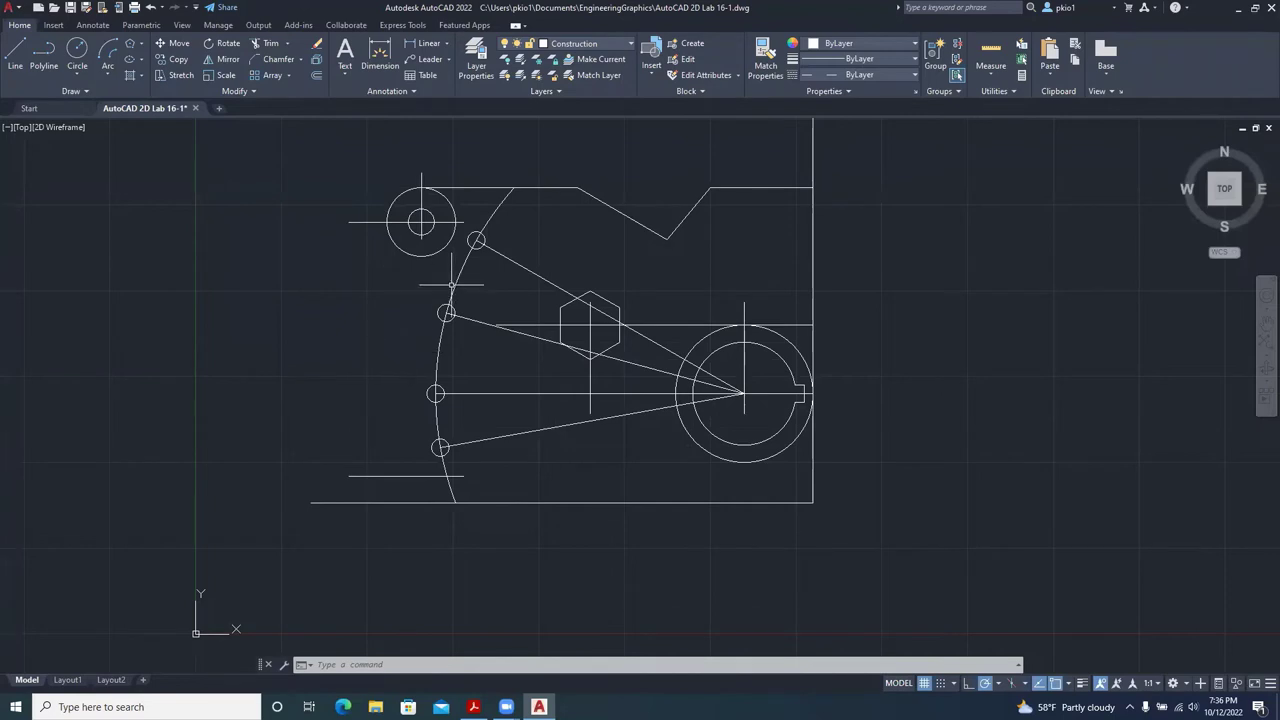
Try copying the arc through the four small holes from its upper endpoint to the center of the upper-left circles.
{"action": "left_click", "coordinate": [453, 282]}
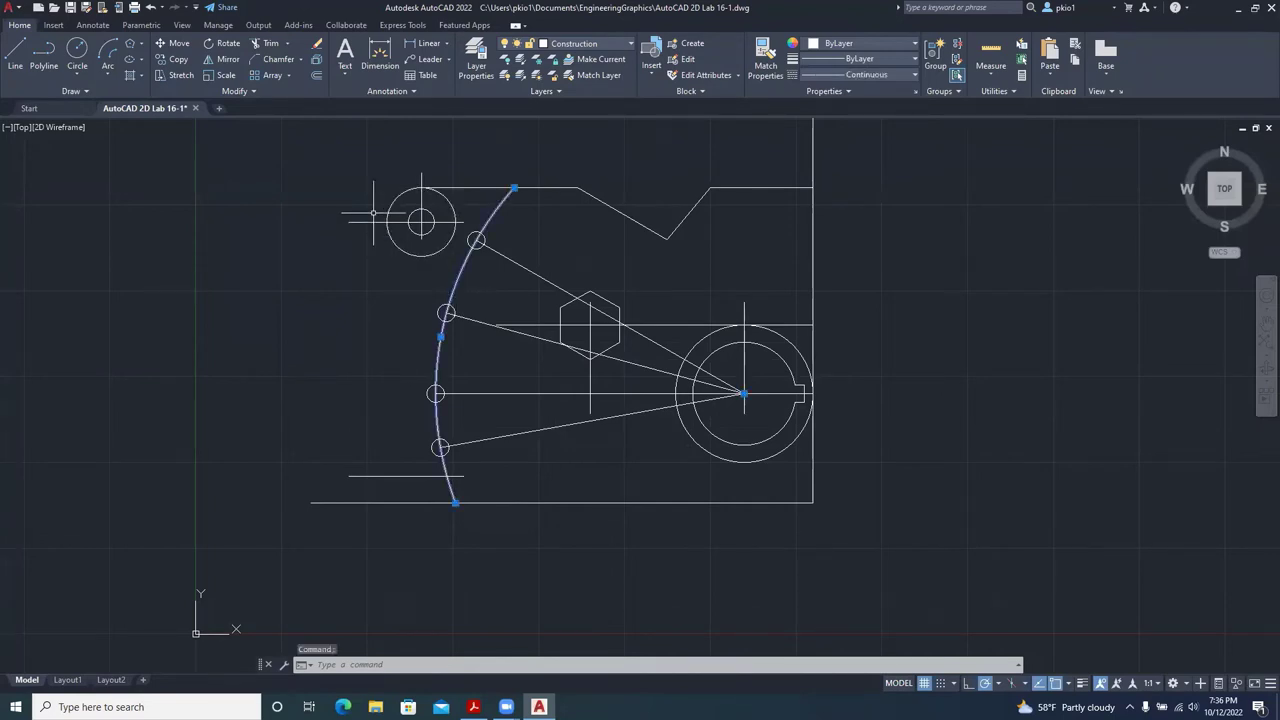
{"action": "left_click", "coordinate": [177, 59]}
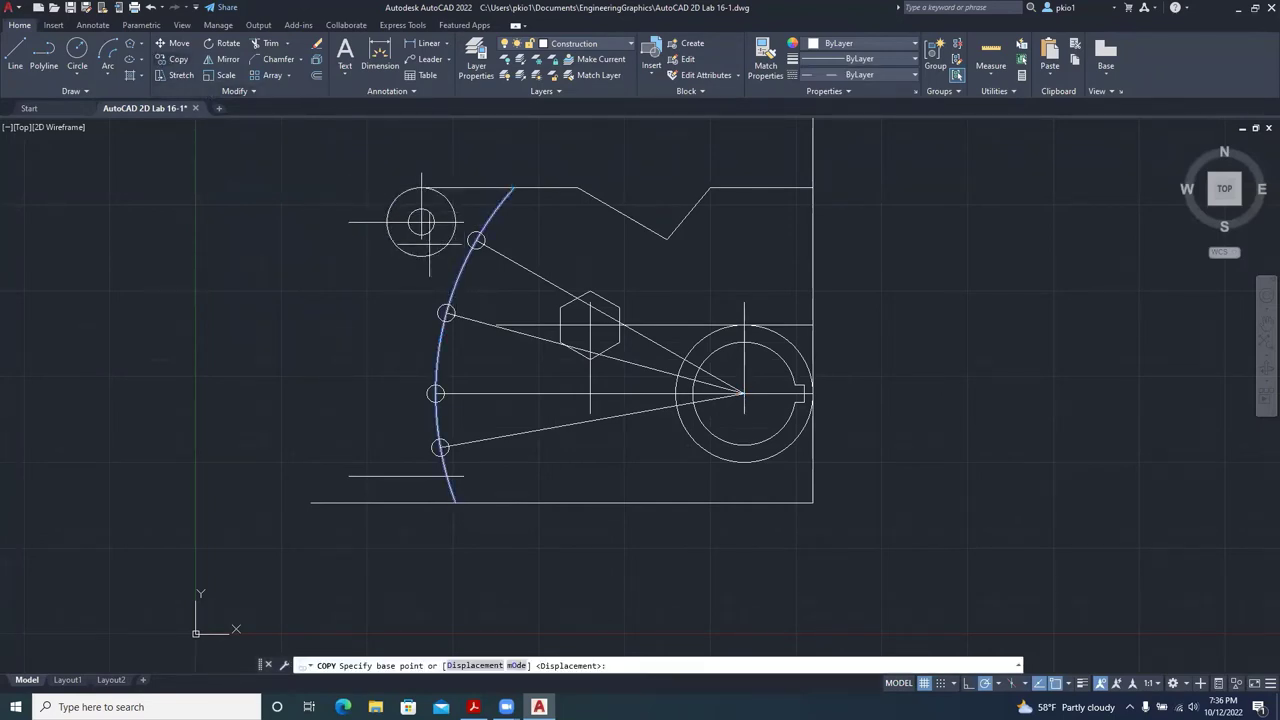
{"action": "left_click", "coordinate": [514, 187]}
{"action": "scroll", "coordinate": [416, 212], "scroll_direction": "up", "scroll_amount": 2}
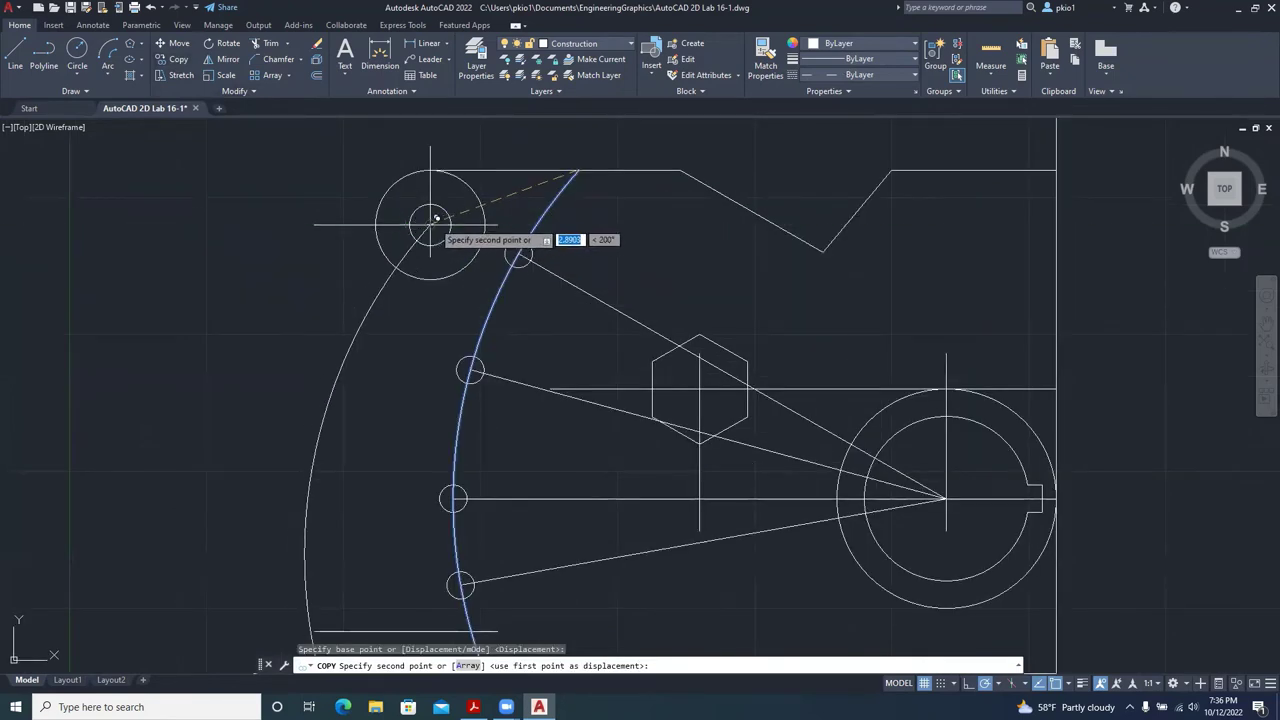
{"action": "left_click", "coordinate": [436, 217]}
{"action": "scroll", "coordinate": [440, 157], "scroll_direction": "down", "scroll_amount": 4}
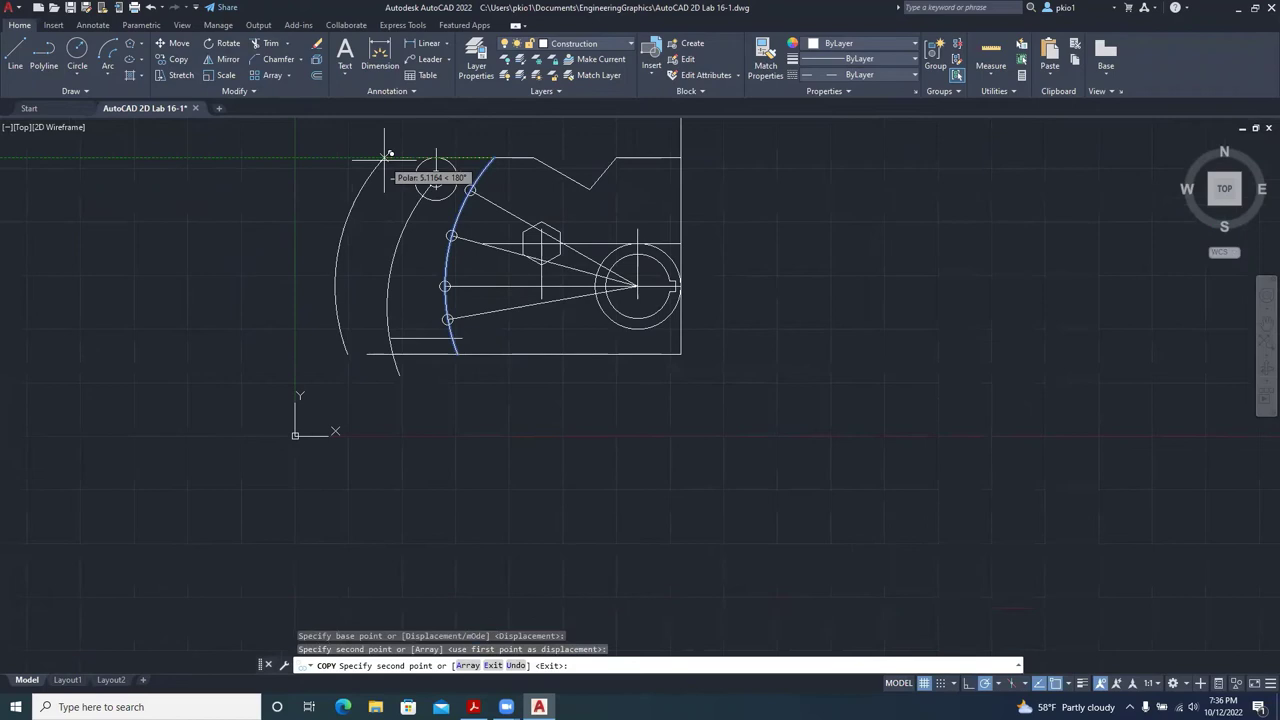
{"action": "key", "text": "Escape"}
Delete the copied arc that starts at the center of the upper-left circles.
{"action": "left_click", "coordinate": [420, 232]}
{"action": "left_click", "coordinate": [396, 203]}
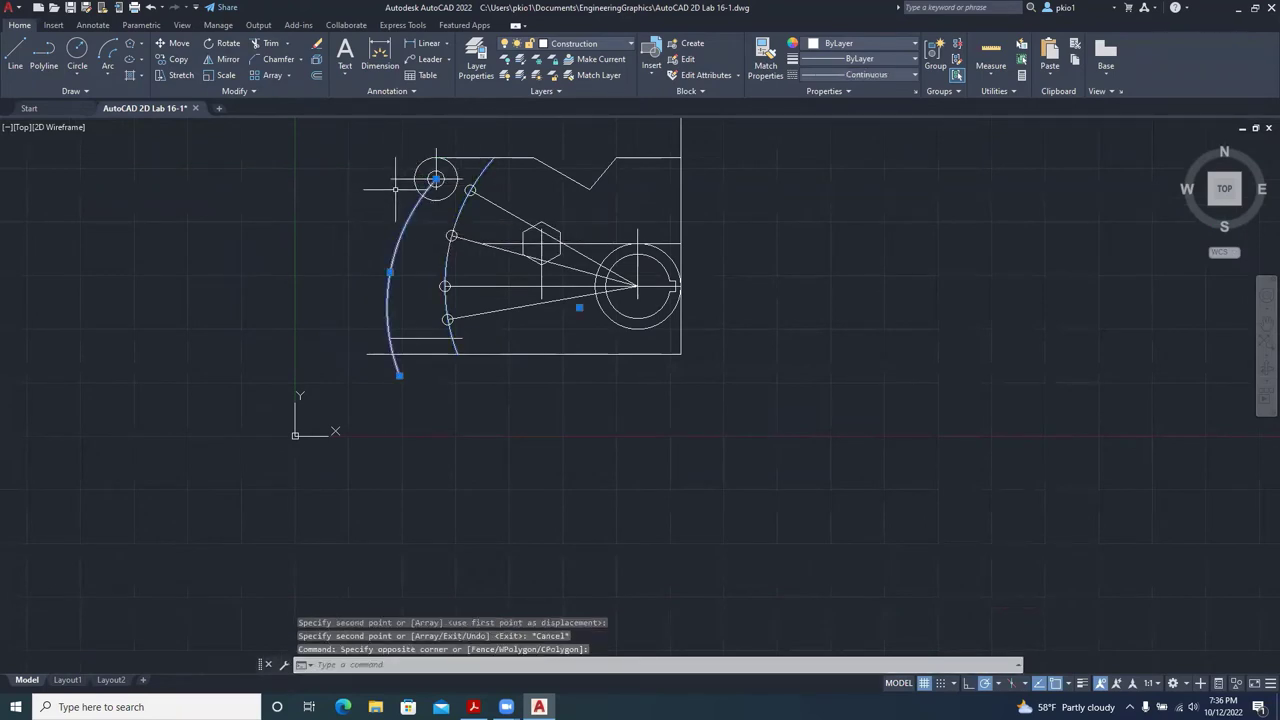
{"action": "key", "text": "Delete"}
Recheck the slot in the PDF reference, and place an aligned dimension in AutoCAD from the upper-left circles' center perpendicular to the hole arc.
{"action": "left_click", "coordinate": [473, 707]}
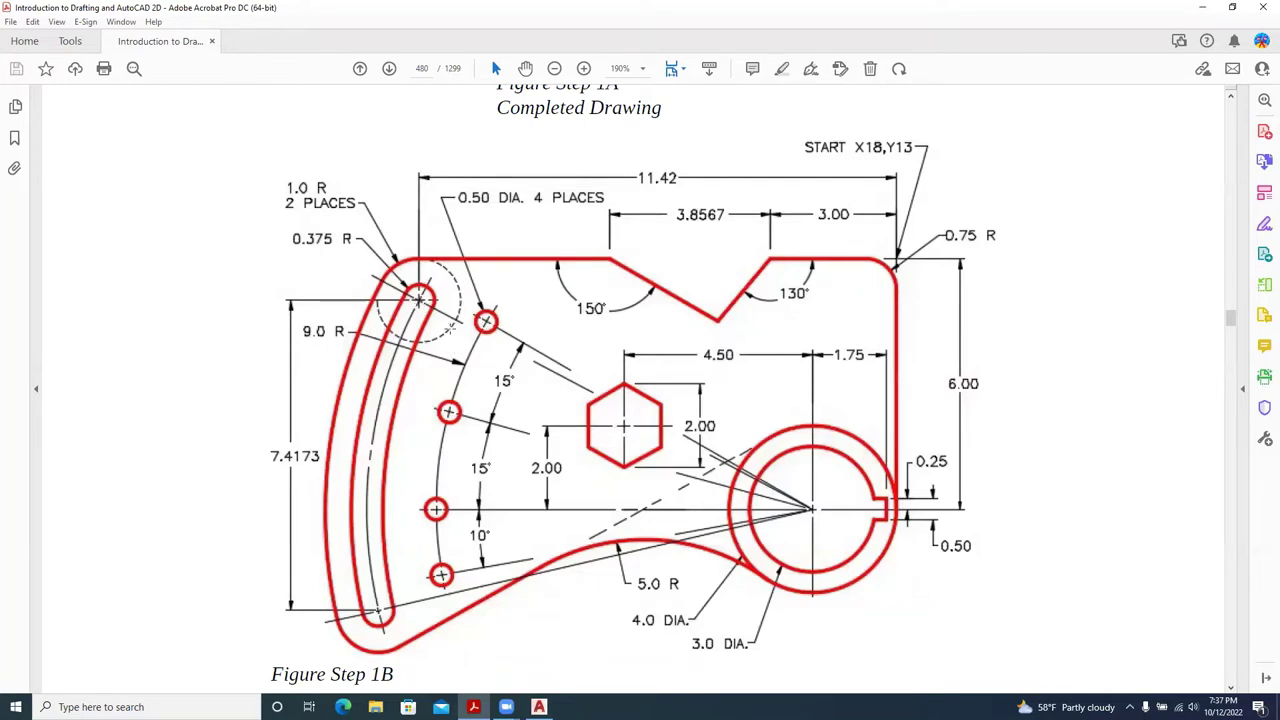
{"action": "left_click", "coordinate": [539, 707]}
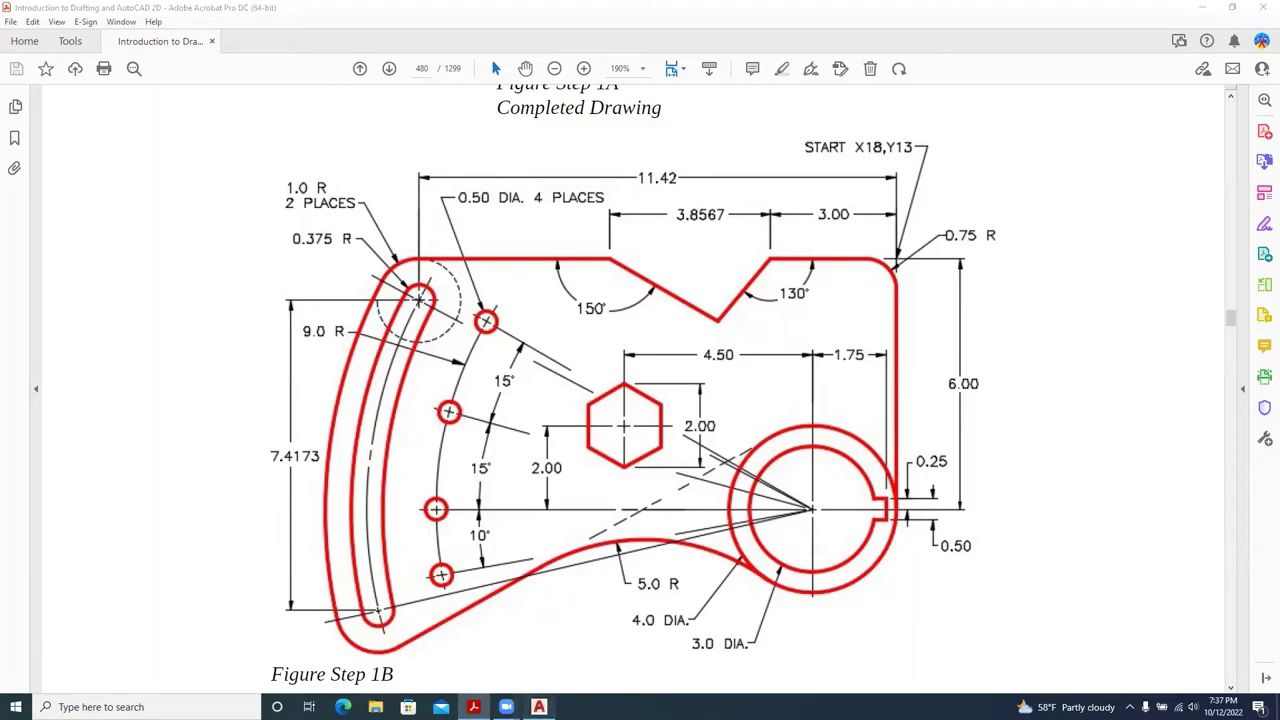
{"action": "scroll", "coordinate": [466, 177], "scroll_direction": "up", "scroll_amount": 5}
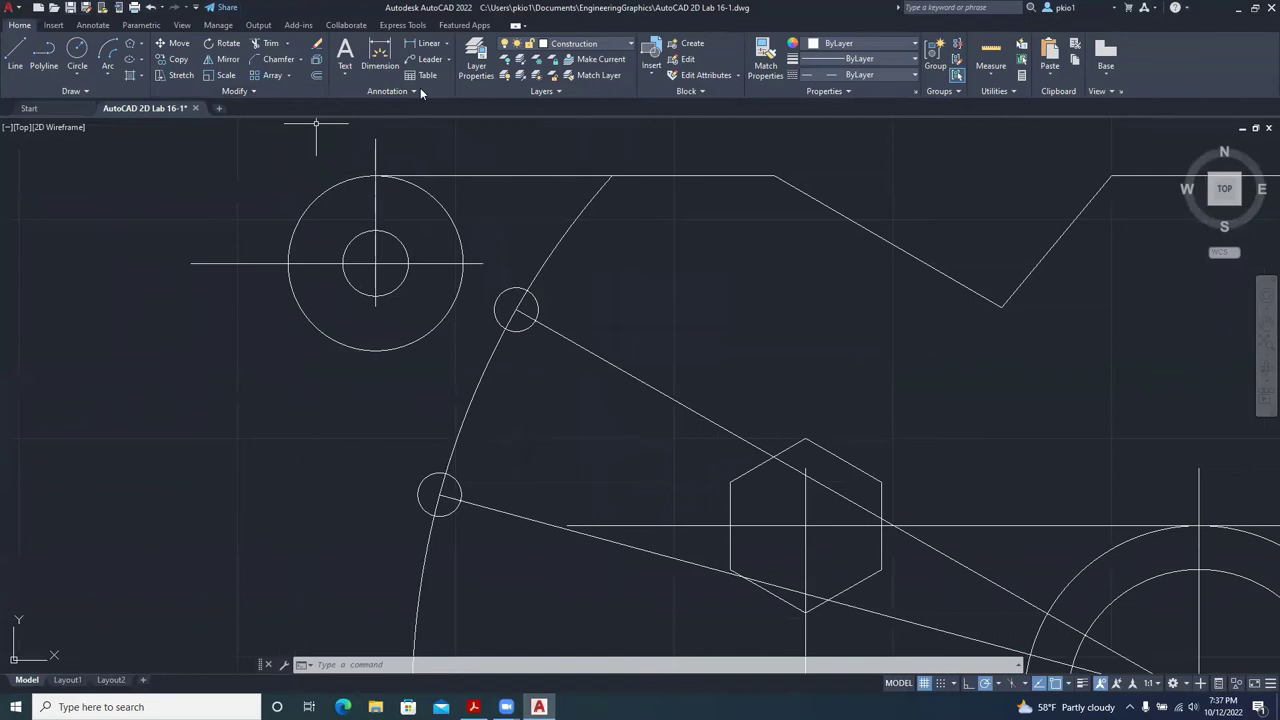
{"action": "left_click", "coordinate": [447, 44]}
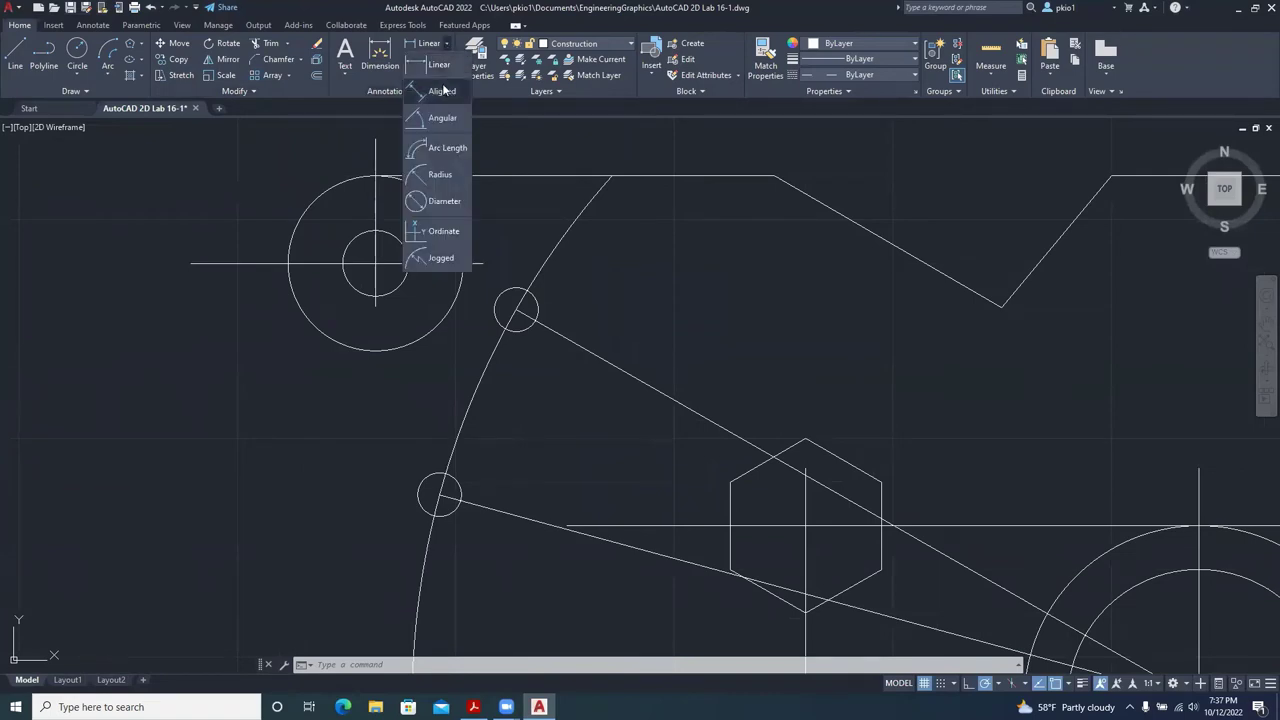
{"action": "left_click", "coordinate": [444, 93]}
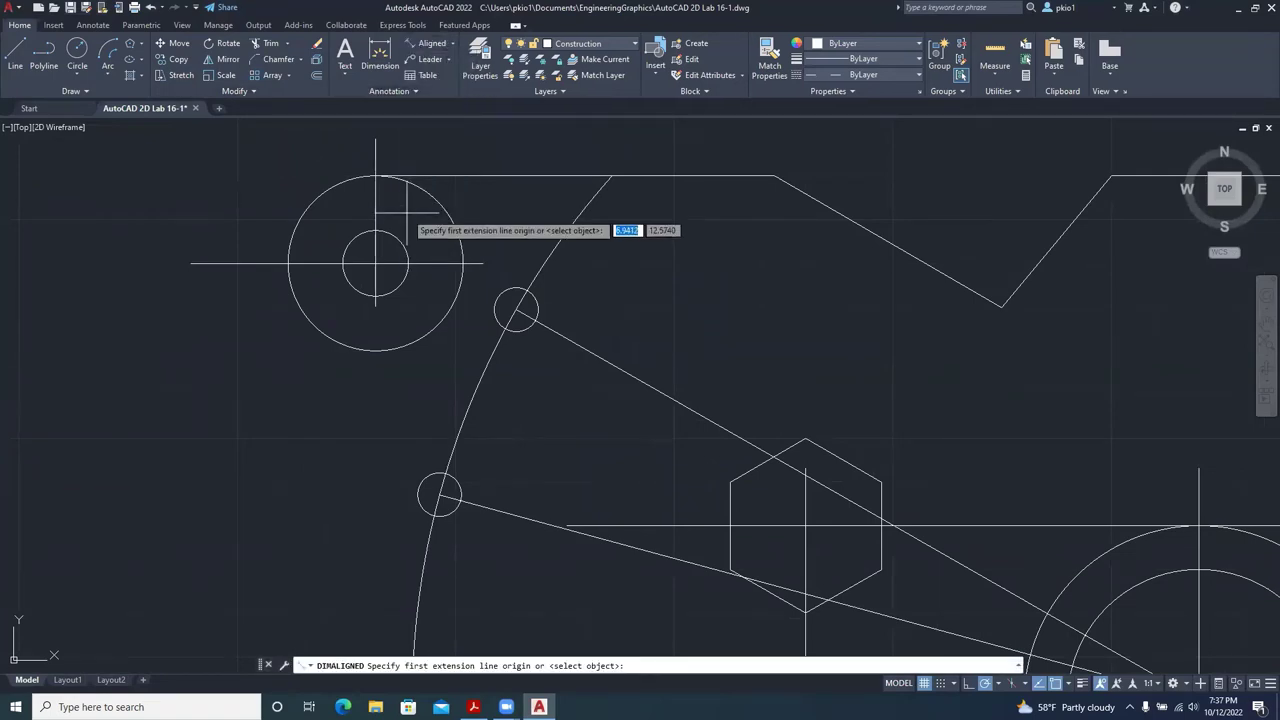
{"action": "left_click", "coordinate": [376, 265]}
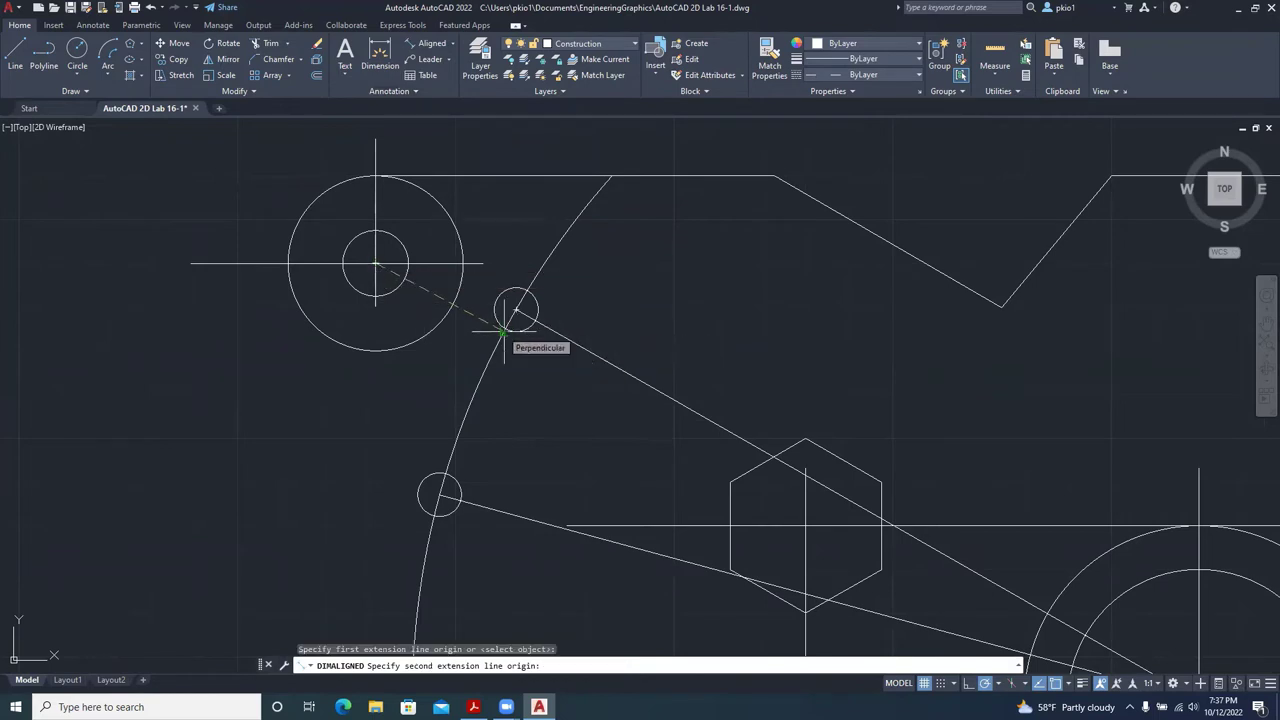
{"action": "scroll", "coordinate": [503, 333], "scroll_direction": "up", "scroll_amount": 2}
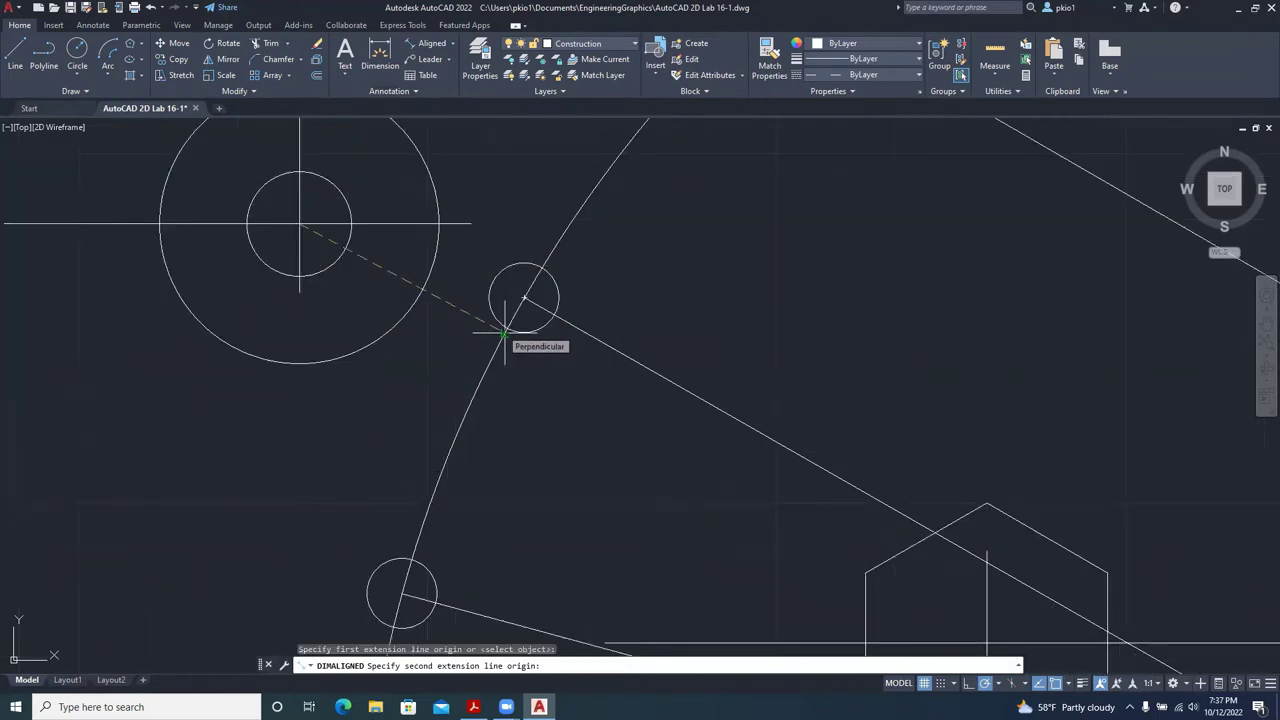
{"action": "left_click", "coordinate": [503, 333]}
{"action": "left_click", "coordinate": [471, 331]}
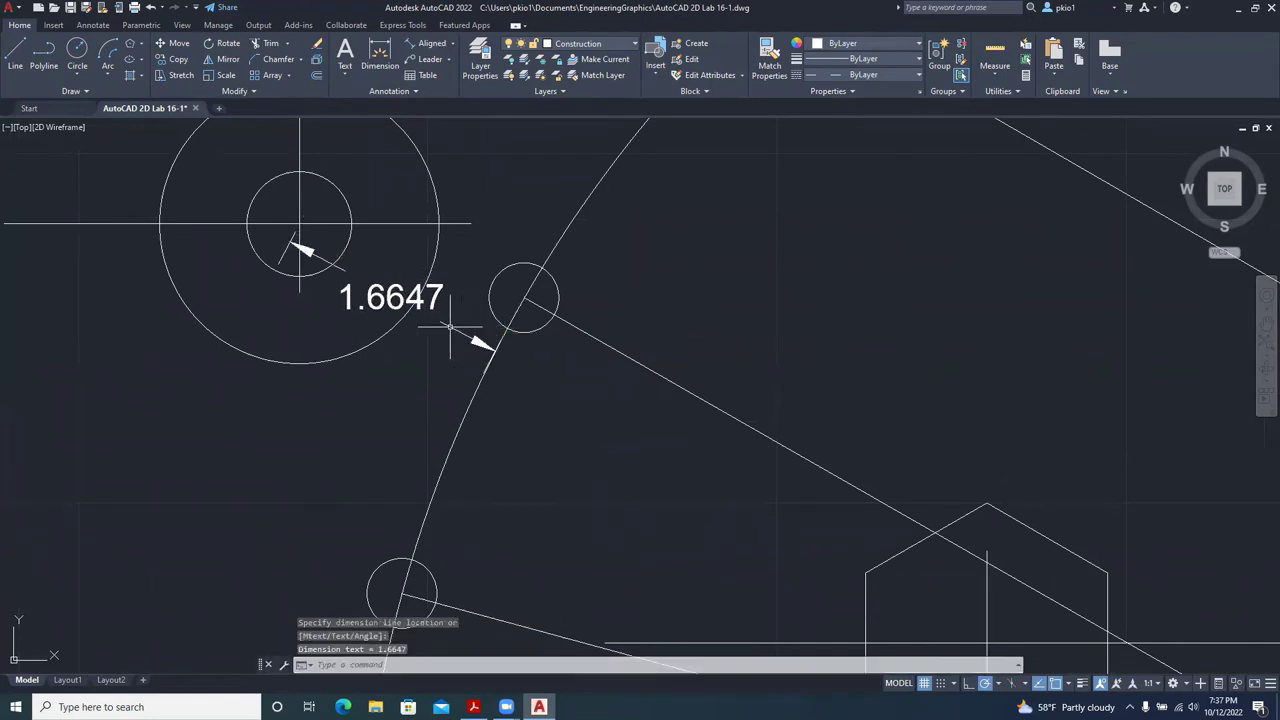
{"action": "scroll", "coordinate": [440, 230], "scroll_direction": "down", "scroll_amount": 2}
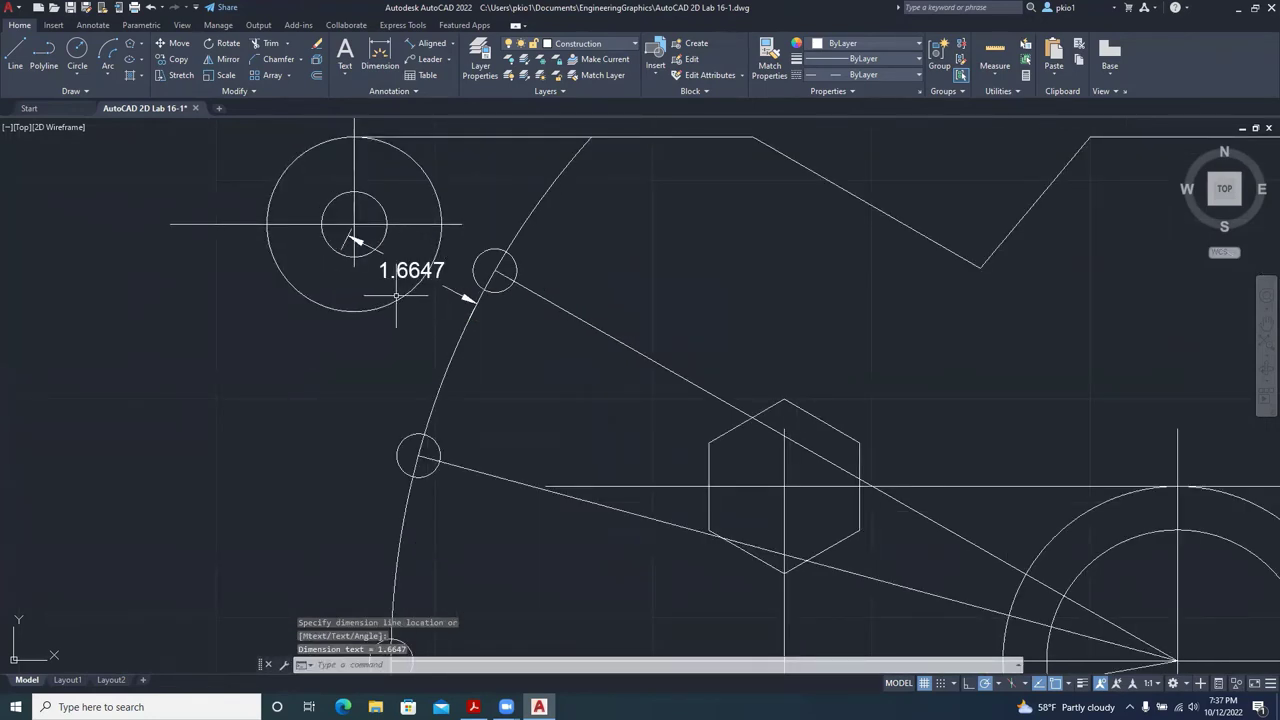
Offset the arc through the four small holes outward by 1.6647, toward the upper-left circles' center.
{"action": "scroll", "coordinate": [440, 250], "scroll_direction": "down", "scroll_amount": 5}
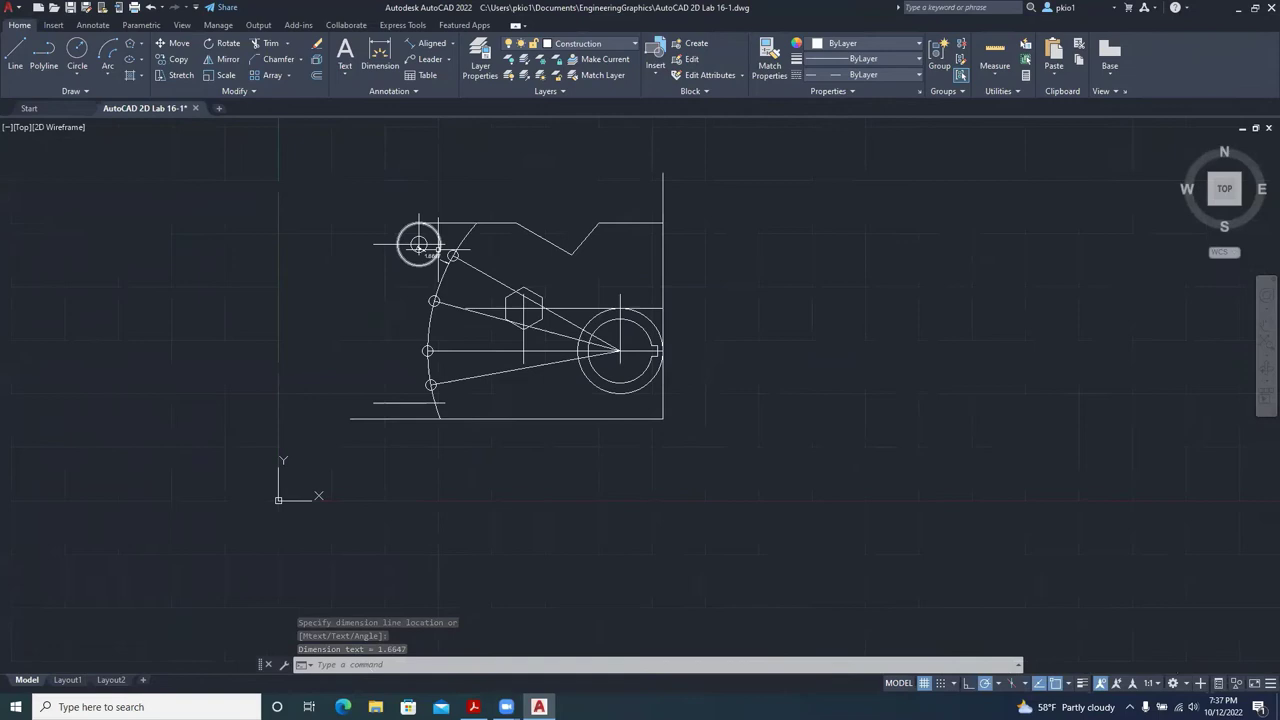
{"action": "type", "text": "o"}
{"action": "key", "text": "Return"}
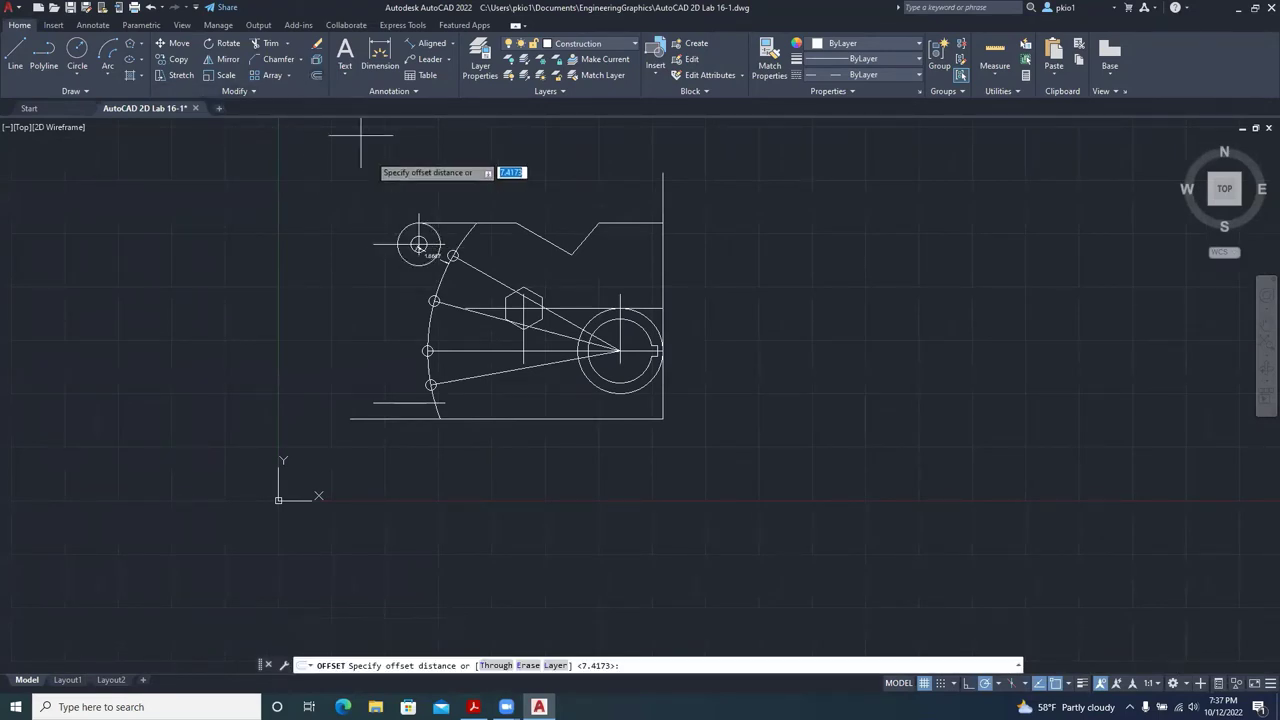
{"action": "type", "text": "1.6647"}
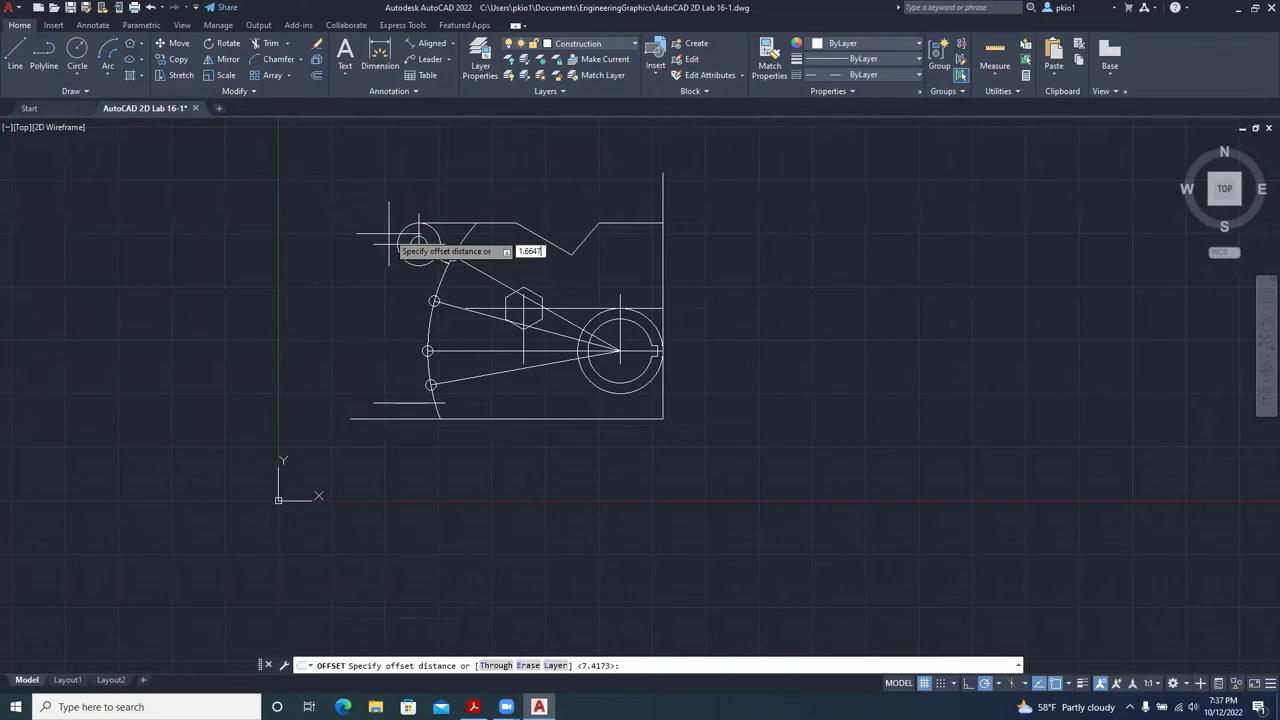
{"action": "key", "text": "Return"}
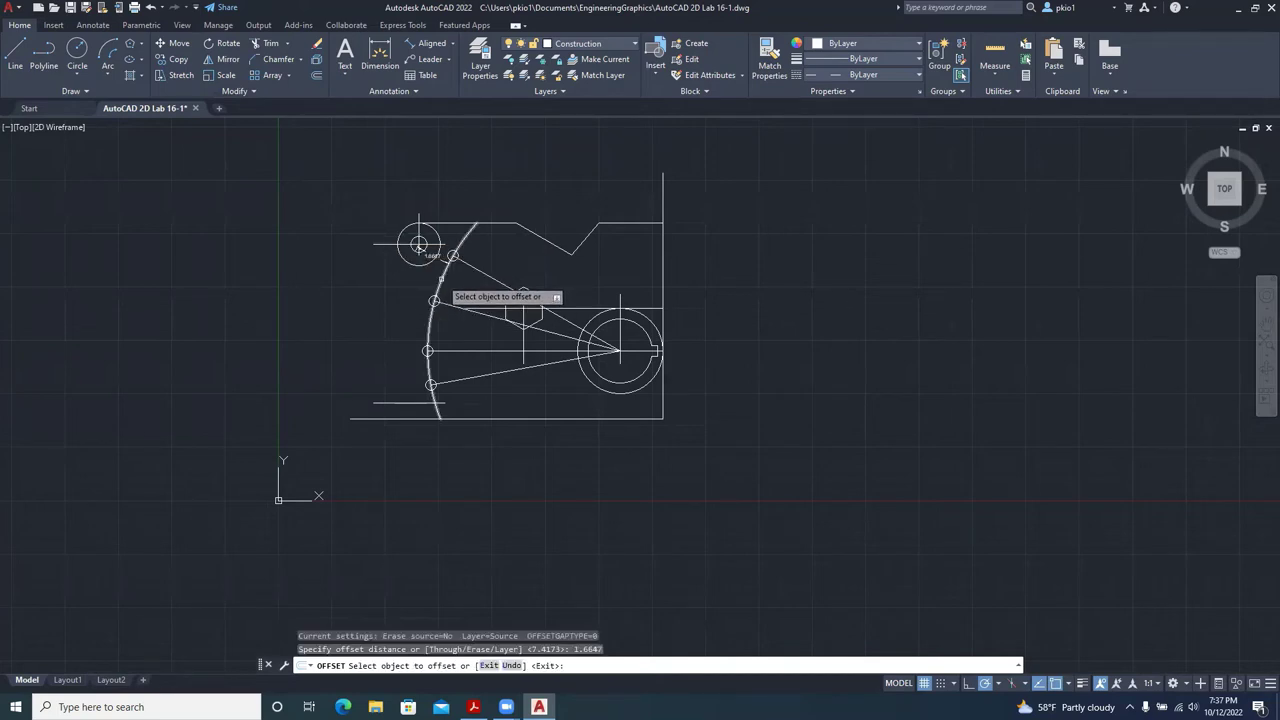
{"action": "left_click", "coordinate": [433, 288]}
{"action": "left_click", "coordinate": [408, 280]}
{"action": "scroll", "coordinate": [404, 262], "scroll_direction": "up", "scroll_amount": 4}
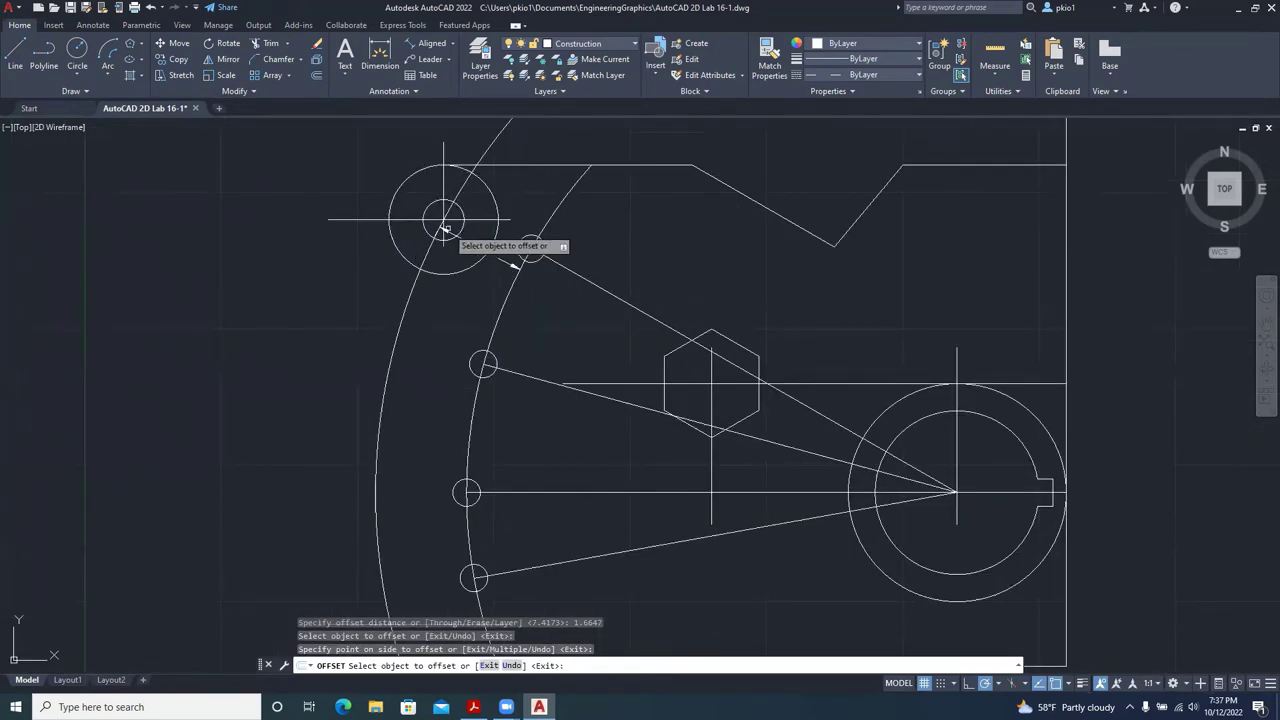
{"action": "key", "text": "Escape"}
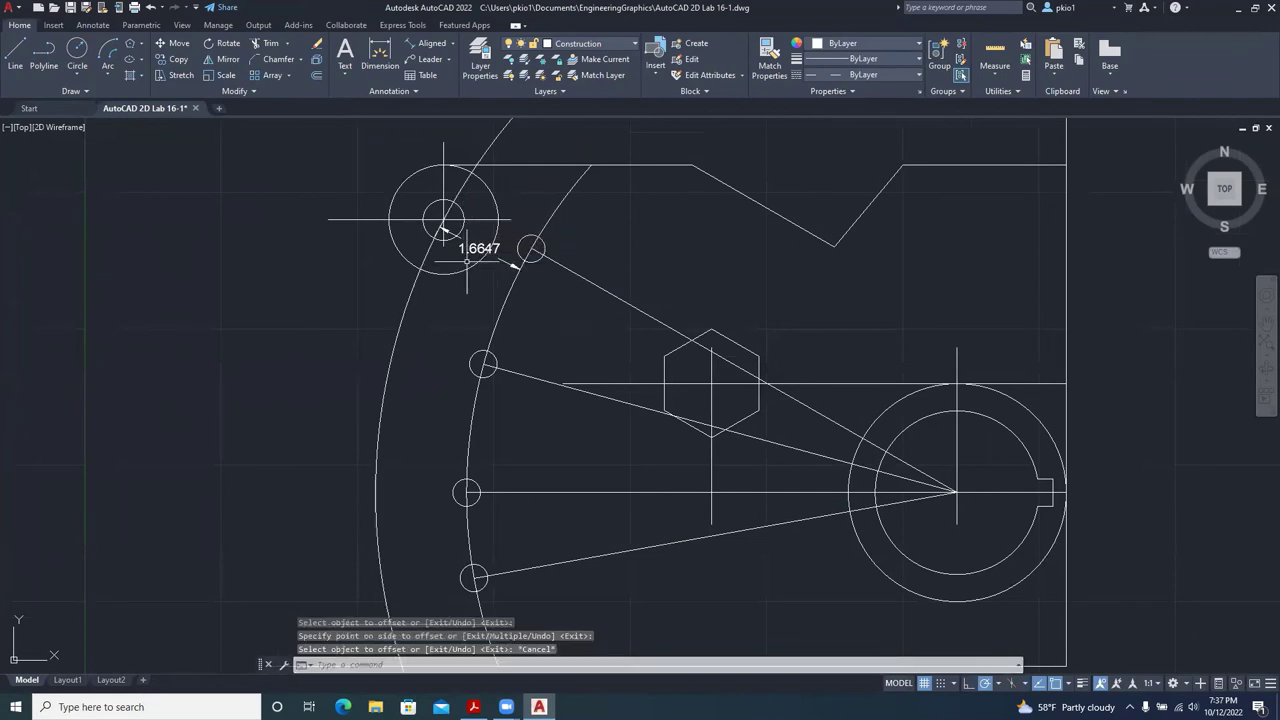
Delete the temporary aligned dimension between the upper-left circles' center and the hole arc.
{"action": "left_click", "coordinate": [448, 228]}
{"action": "key", "text": "Delete"}
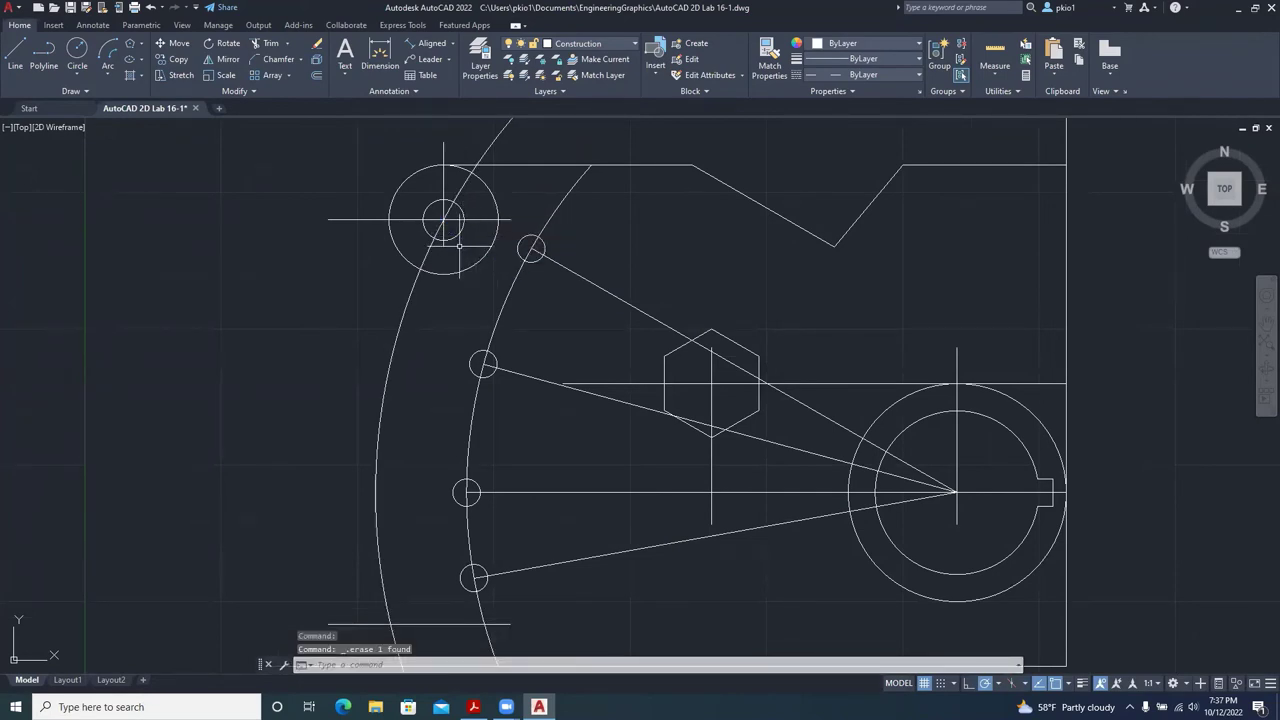
{"action": "scroll", "coordinate": [448, 228], "scroll_direction": "down", "scroll_amount": 2}
{"action": "scroll", "coordinate": [446, 222], "scroll_direction": "down", "scroll_amount": 2}
{"action": "scroll", "coordinate": [448, 213], "scroll_direction": "up", "scroll_amount": 2}
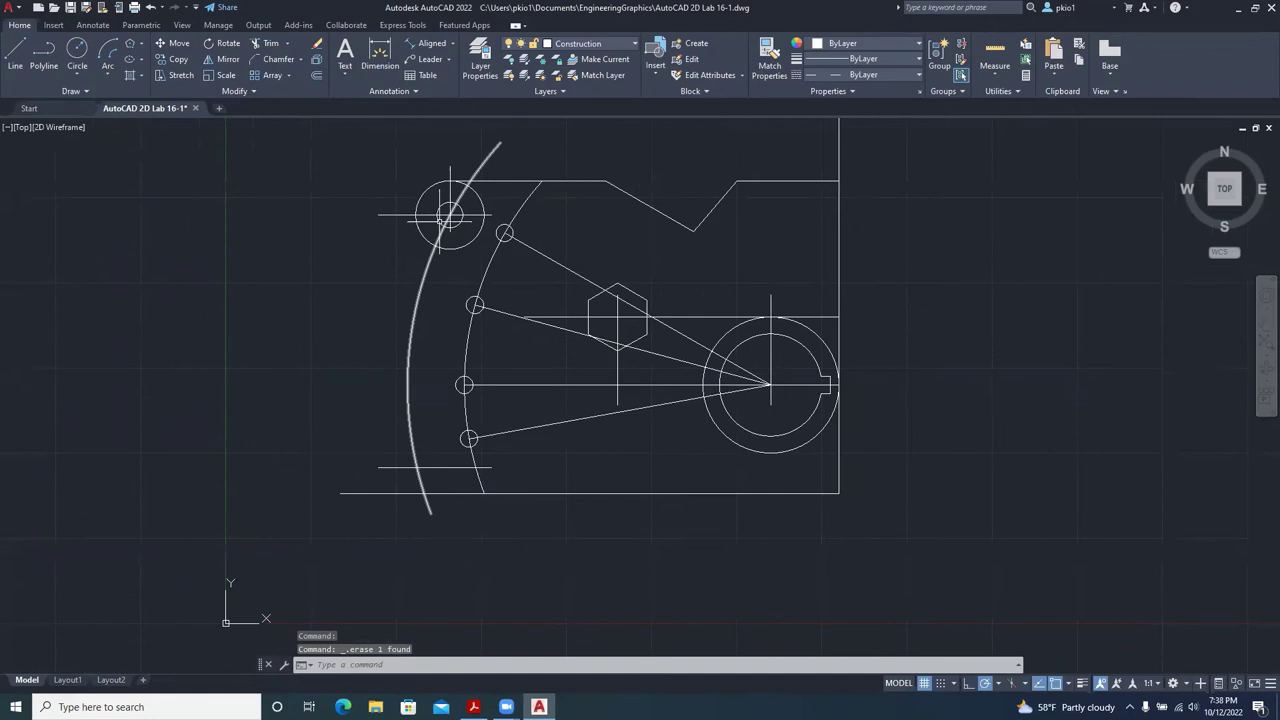
Offset the slot's center arc by 0.375 to both sides to form the slot edges.
{"action": "scroll", "coordinate": [448, 213], "scroll_direction": "up", "scroll_amount": 2}
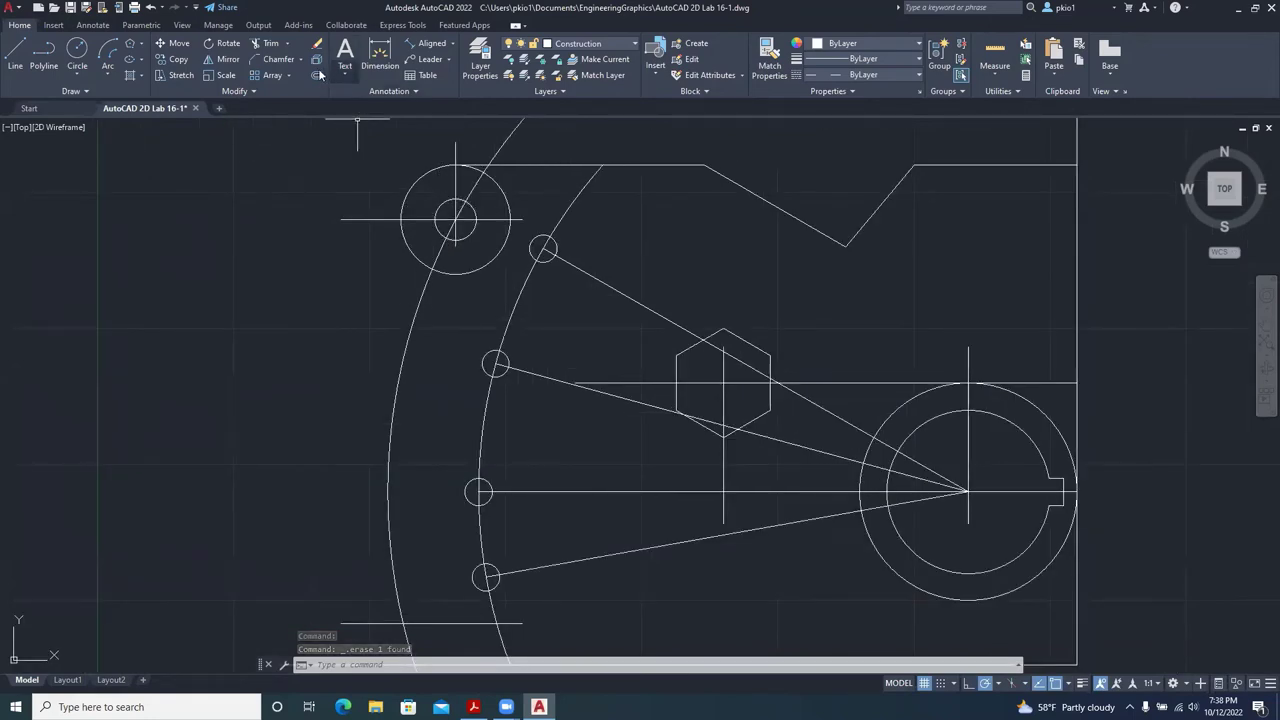
{"action": "left_click", "coordinate": [316, 76]}
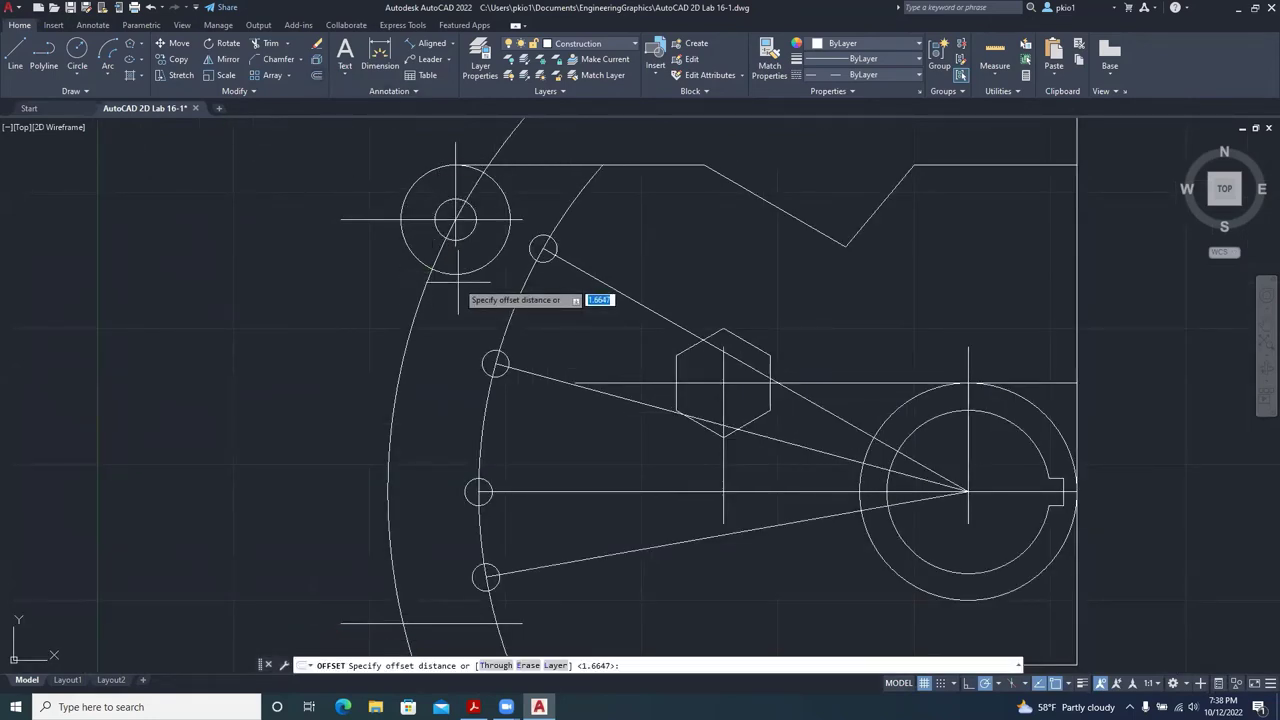
{"action": "type", "text": ".37"}
{"action": "key", "text": "Return"}
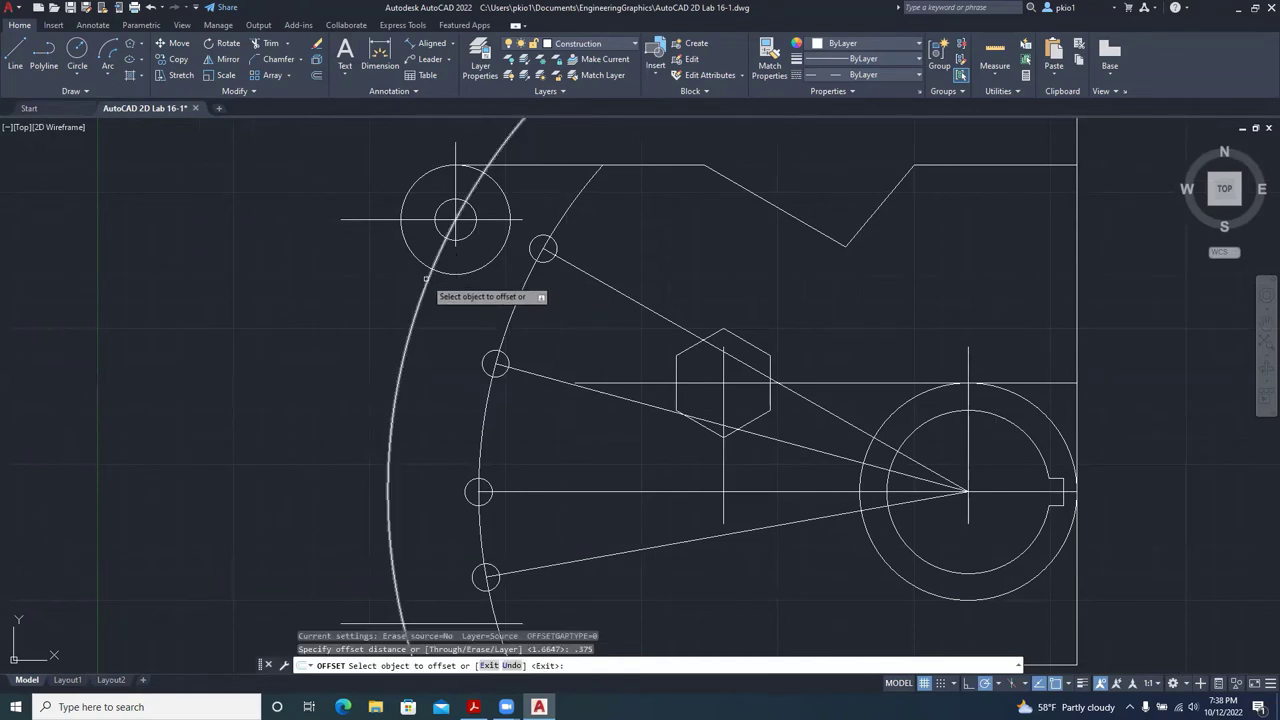
{"action": "left_click", "coordinate": [415, 280]}
{"action": "left_click", "coordinate": [461, 259]}
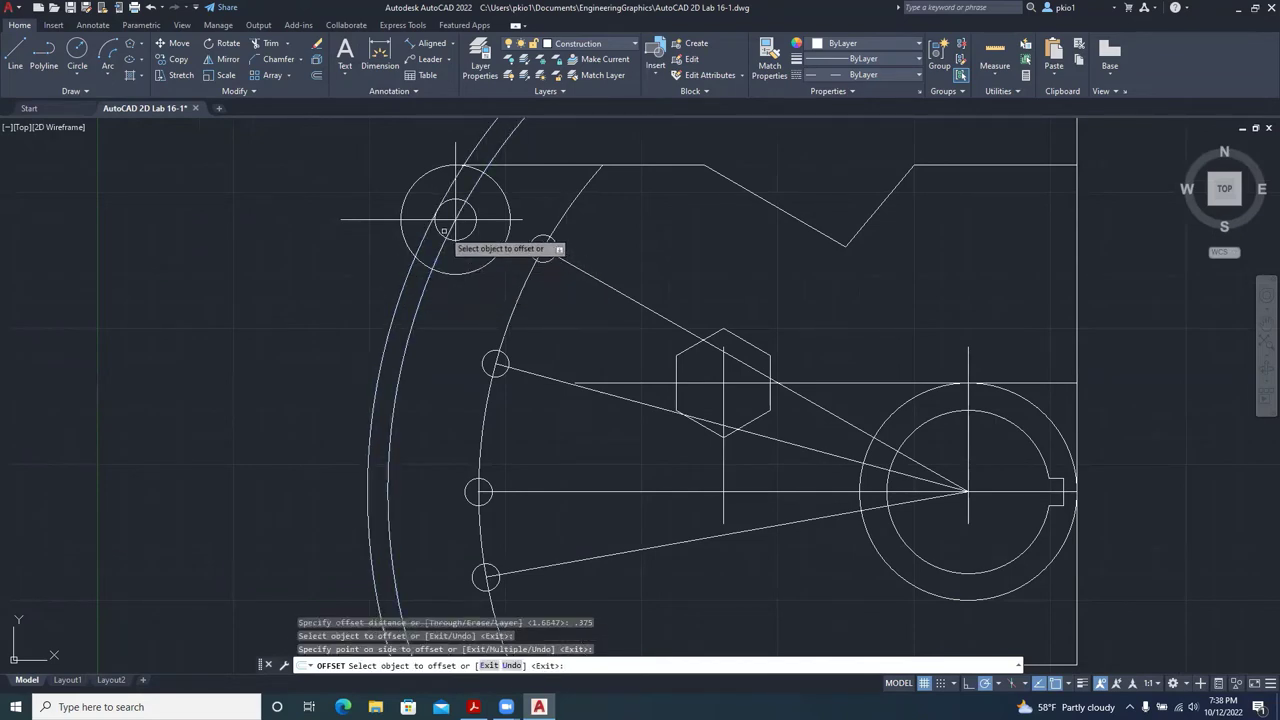
{"action": "left_click", "coordinate": [424, 296]}
{"action": "left_click", "coordinate": [442, 224]}
{"action": "scroll", "coordinate": [442, 224], "scroll_direction": "down", "scroll_amount": 2}
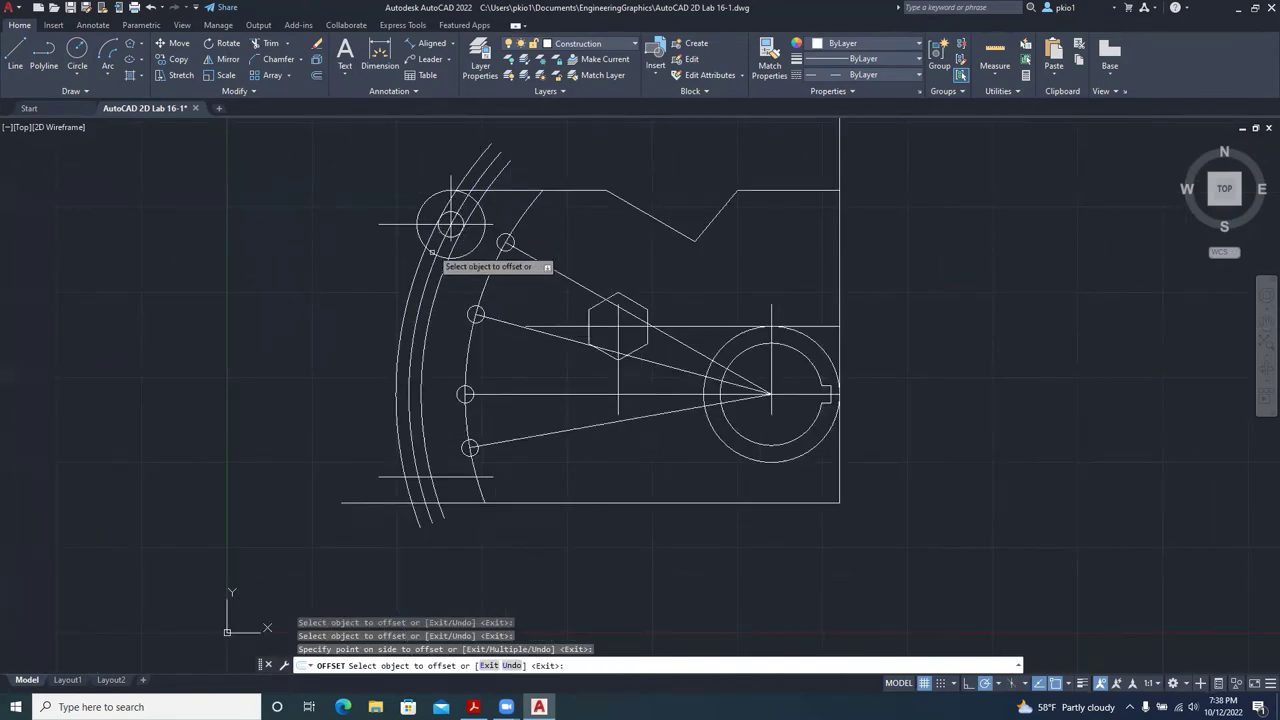
{"action": "key", "text": "Escape"}
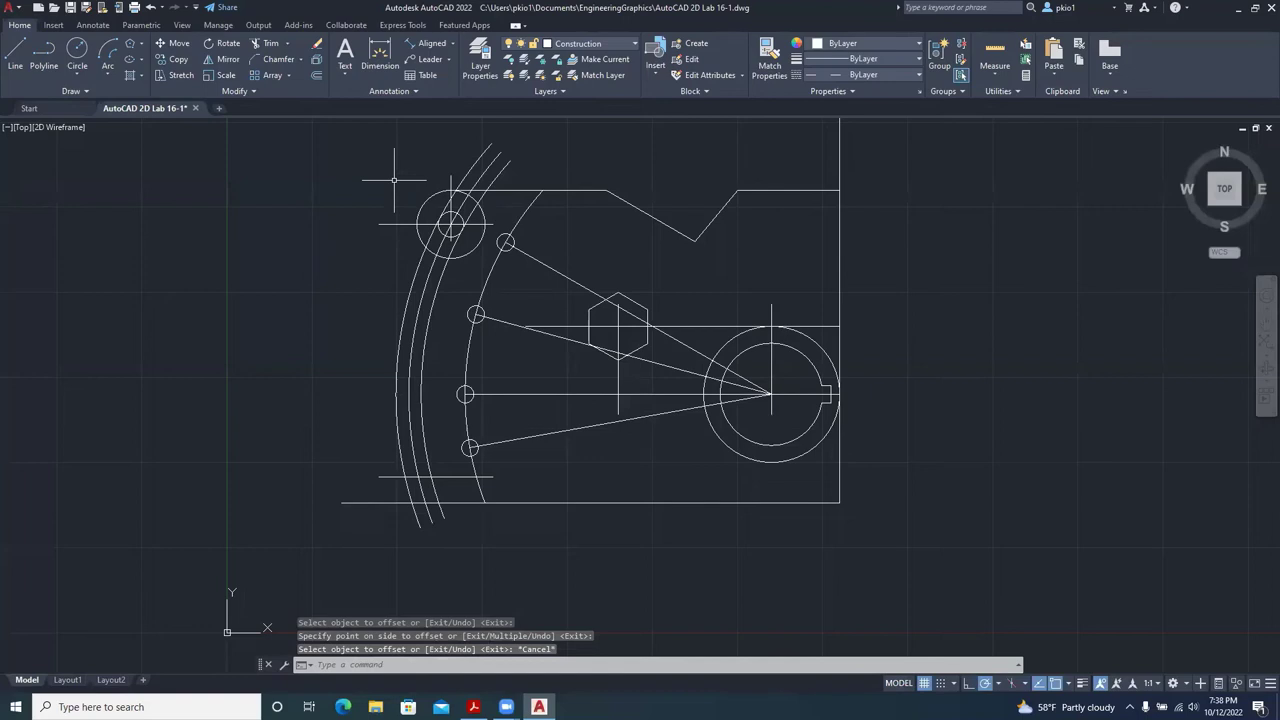
{"action": "scroll", "coordinate": [430, 195], "scroll_direction": "up", "scroll_amount": 2}
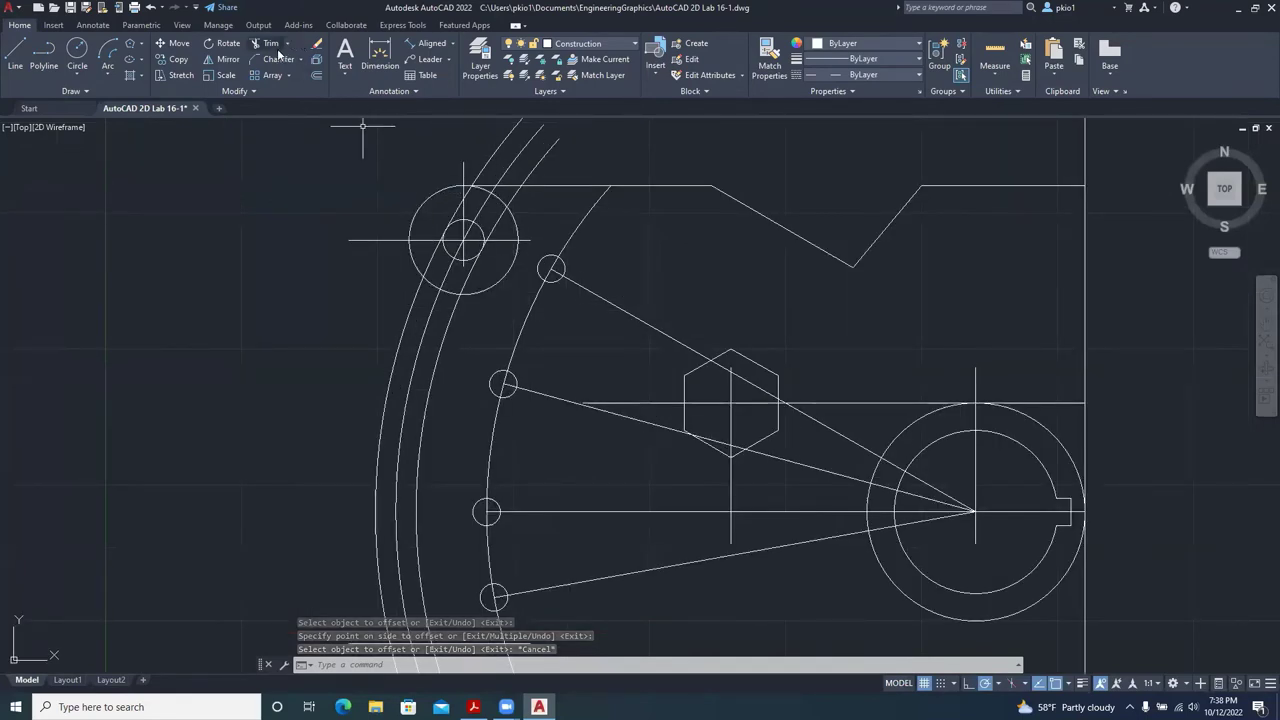
Trim the upper ends of the slot's outer edge and center arc at the small upper-left circle, undoing the inner edge's trim.
{"action": "left_click", "coordinate": [463, 222]}
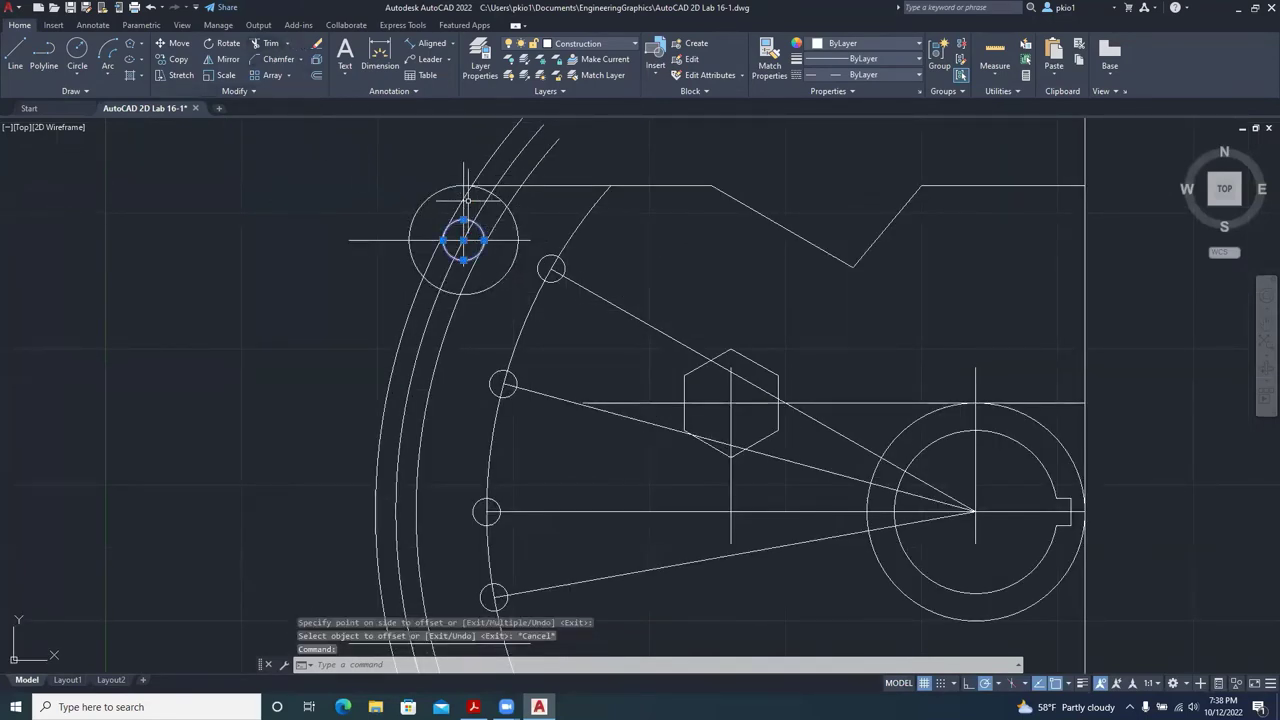
{"action": "left_click", "coordinate": [270, 45]}
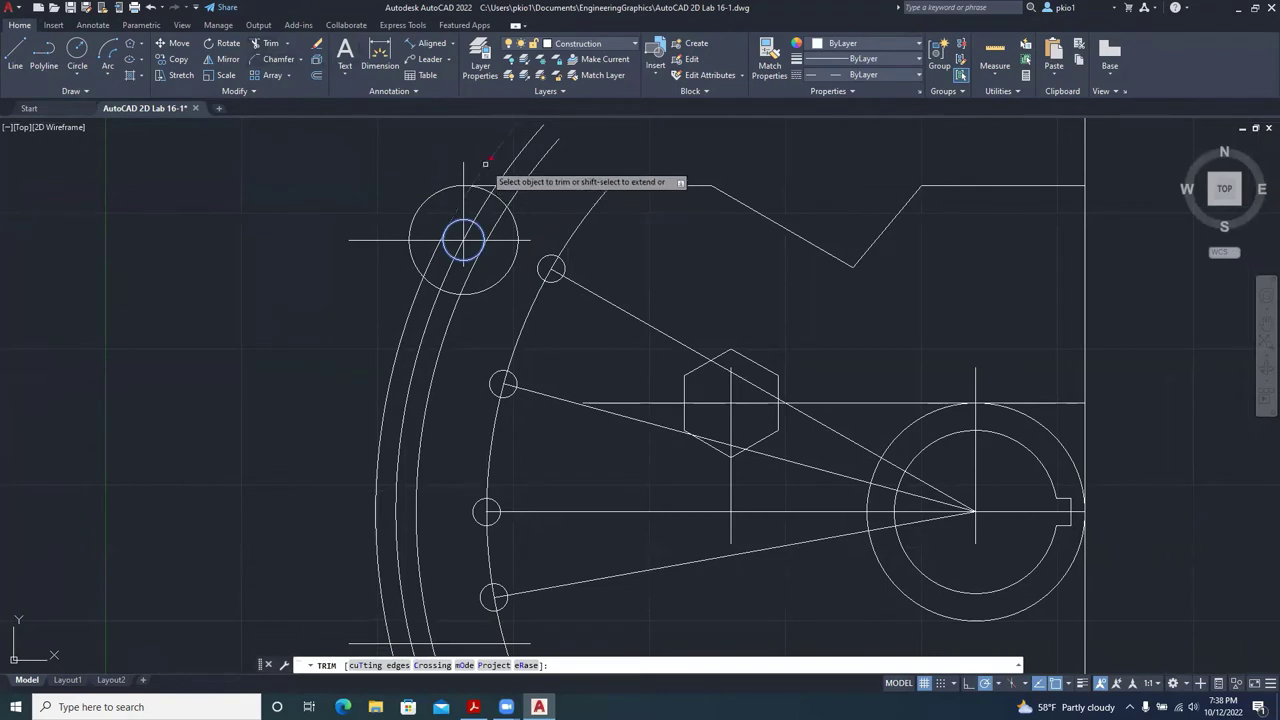
{"action": "left_click", "coordinate": [489, 160]}
{"action": "left_click", "coordinate": [529, 154]}
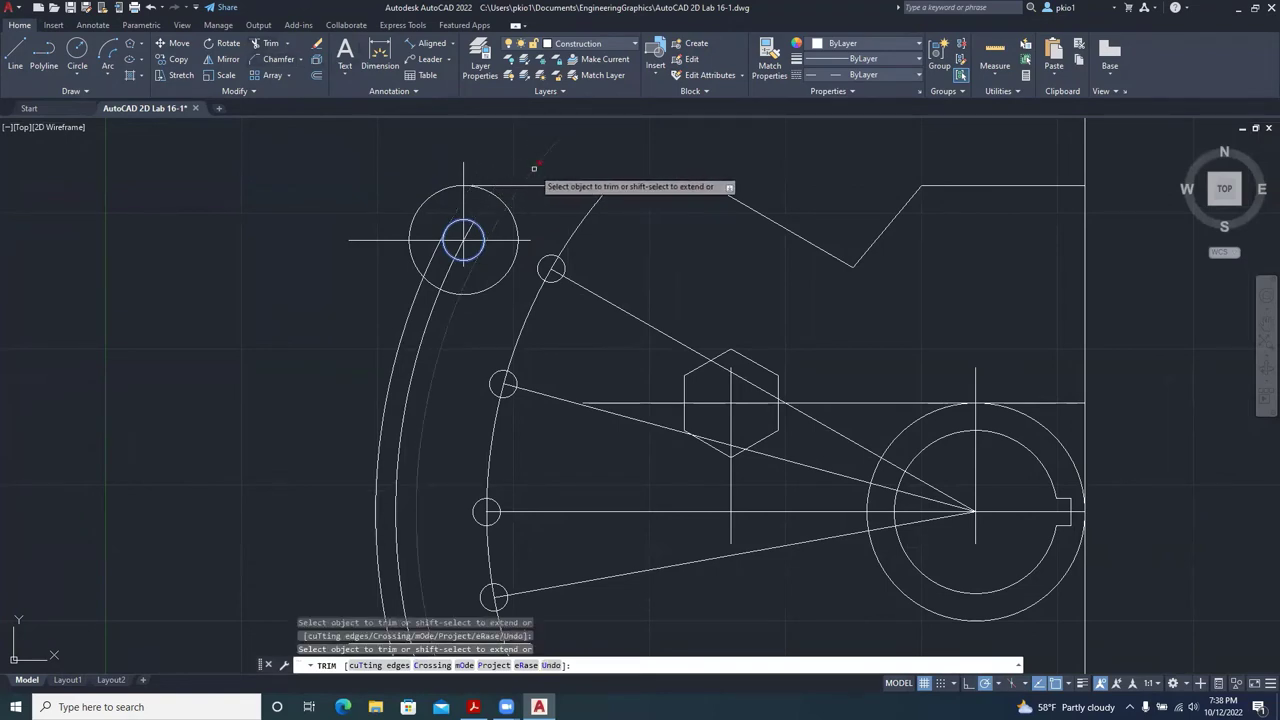
{"action": "key", "text": "ctrl+z"}
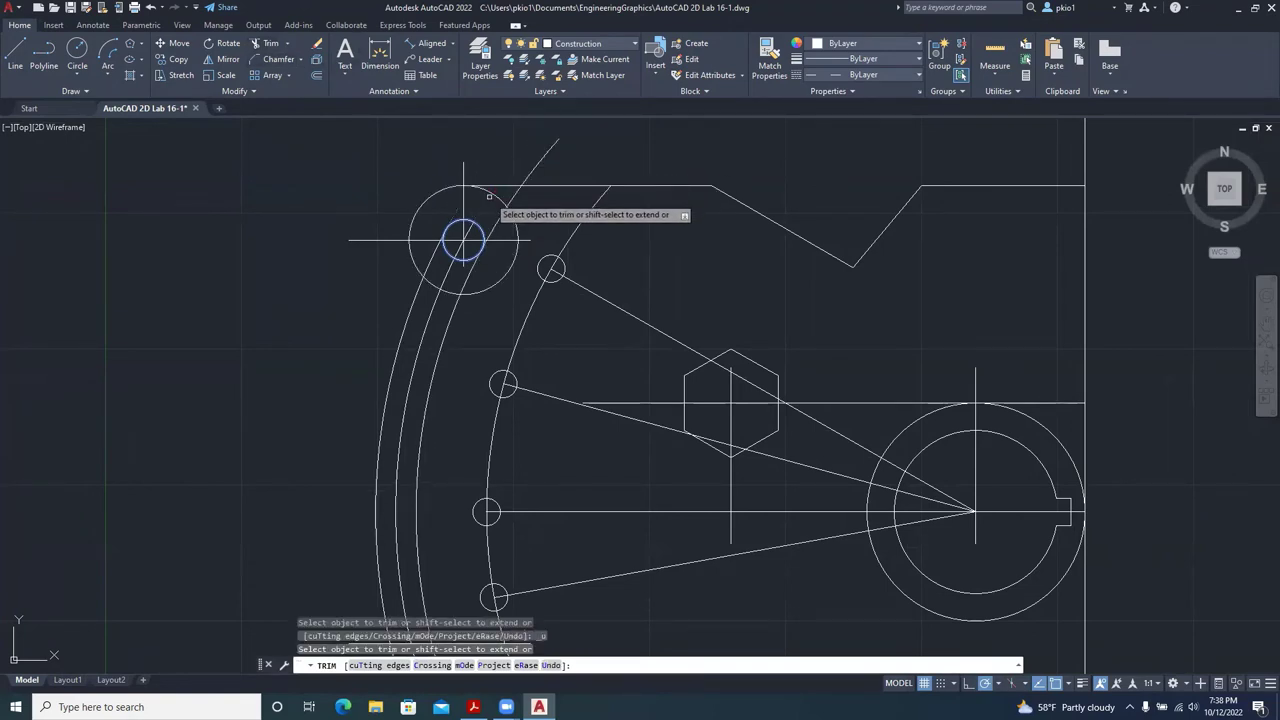
{"action": "scroll", "coordinate": [480, 242], "scroll_direction": "up", "scroll_amount": 2}
{"action": "scroll", "coordinate": [494, 238], "scroll_direction": "up", "scroll_amount": 2}
{"action": "key", "text": "Escape"}
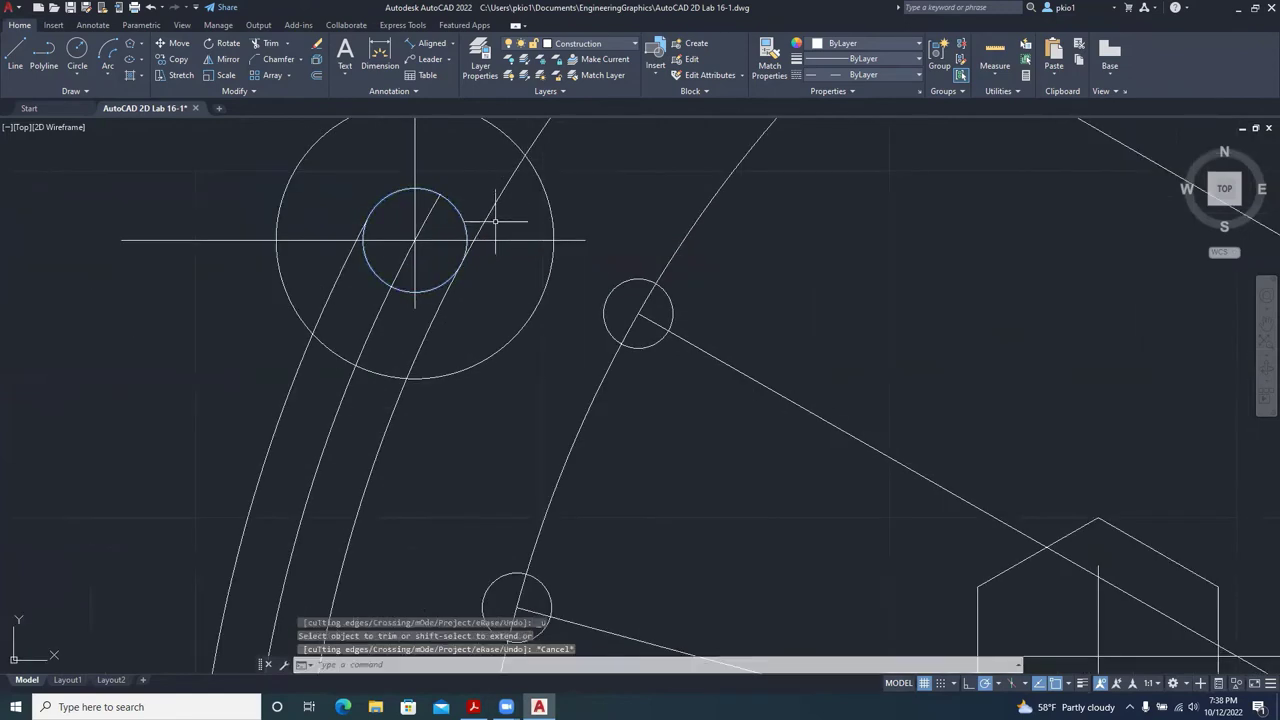
Shorten the slot's inner edge arc to the horizontal center line and stretch its upper end onto the small upper-left circle.
{"action": "left_click", "coordinate": [497, 240]}
{"action": "left_click", "coordinate": [515, 220]}
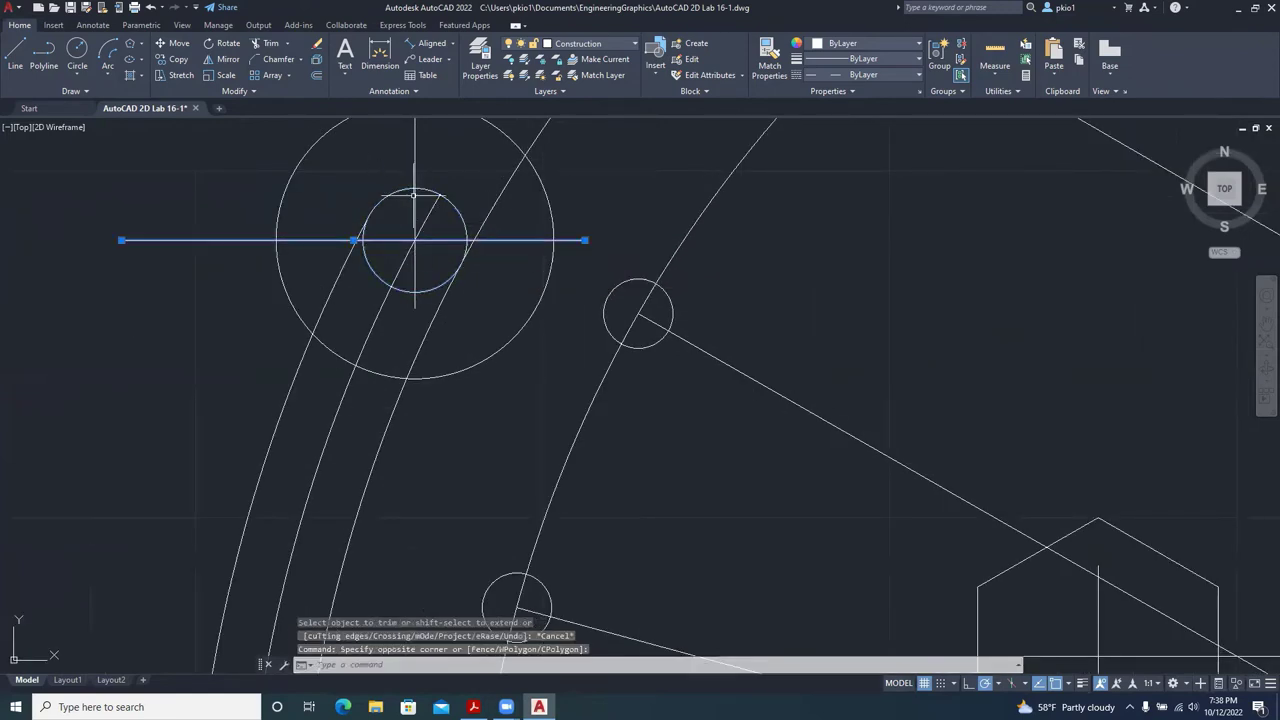
{"action": "key", "text": "Return"}
{"action": "scroll", "coordinate": [486, 243], "scroll_direction": "up", "scroll_amount": 3}
{"action": "key", "text": "Escape"}
{"action": "left_click", "coordinate": [480, 237]}
{"action": "left_click", "coordinate": [484, 233]}
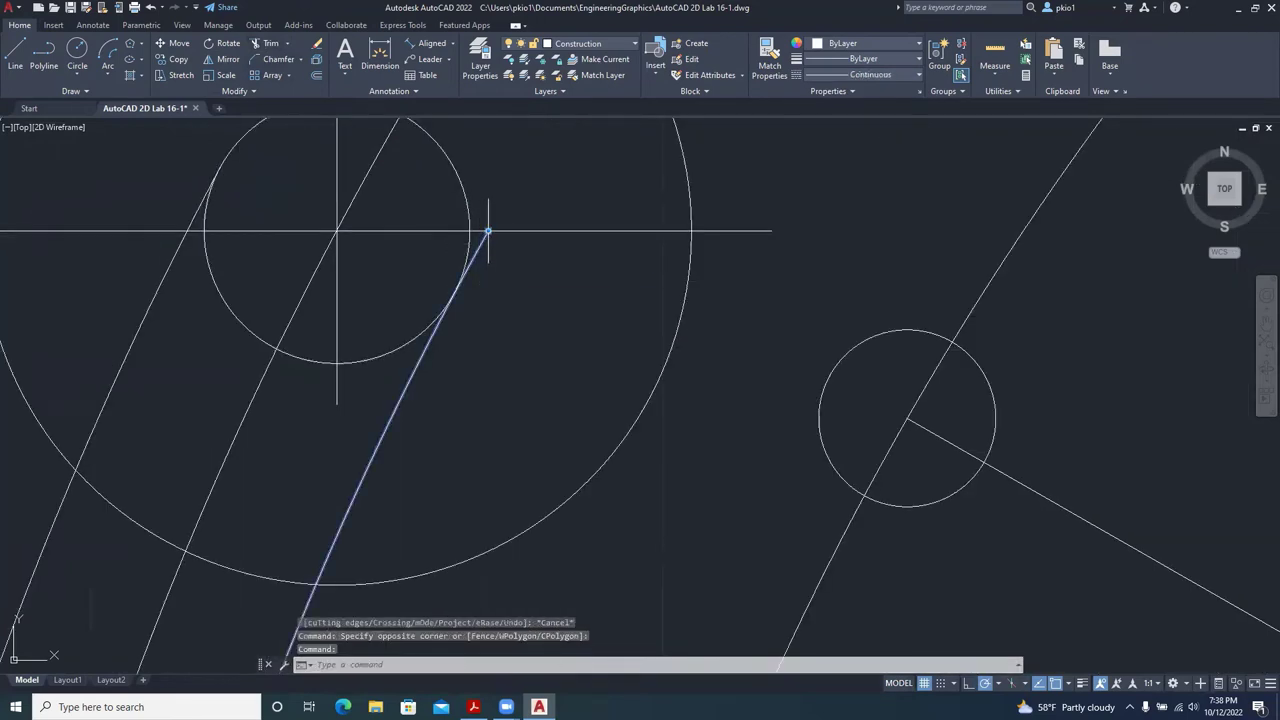
{"action": "left_click", "coordinate": [488, 231]}
{"action": "scroll", "coordinate": [529, 223], "scroll_direction": "down", "scroll_amount": 4}
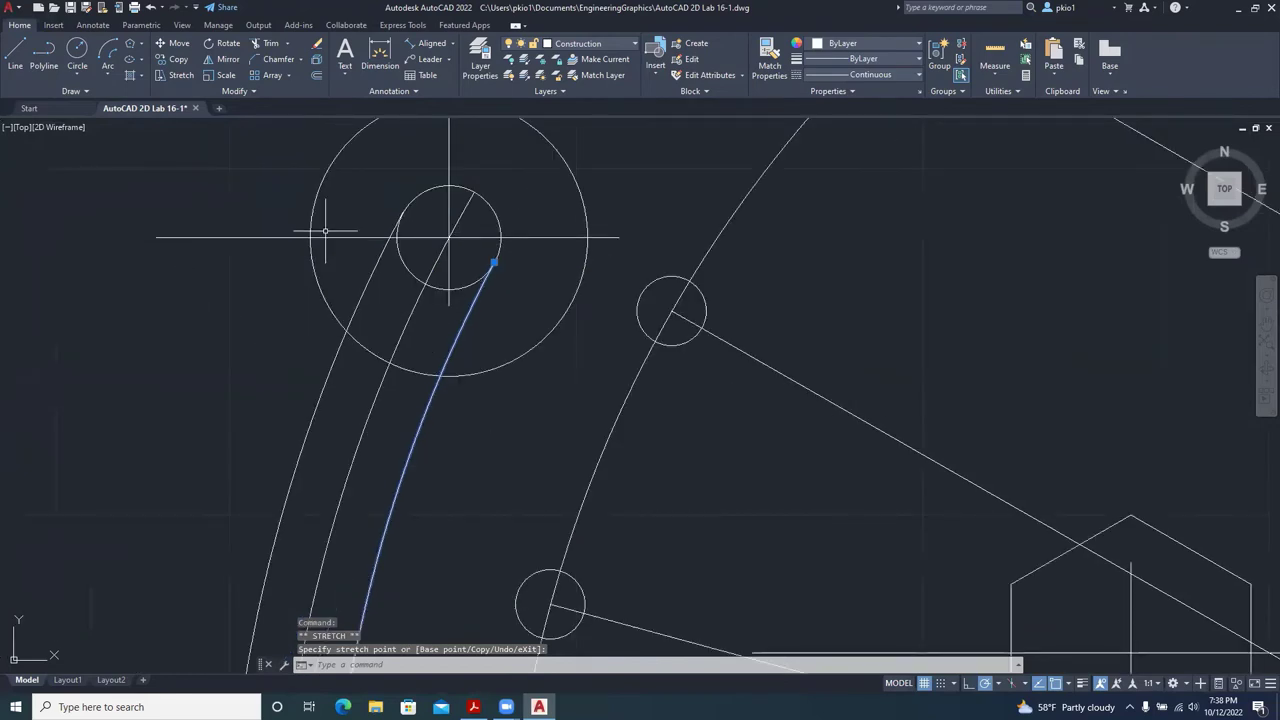
{"action": "scroll", "coordinate": [400, 212], "scroll_direction": "up", "scroll_amount": 4}
{"action": "key", "text": "Escape"}
{"action": "scroll", "coordinate": [490, 200], "scroll_direction": "down", "scroll_amount": 5}
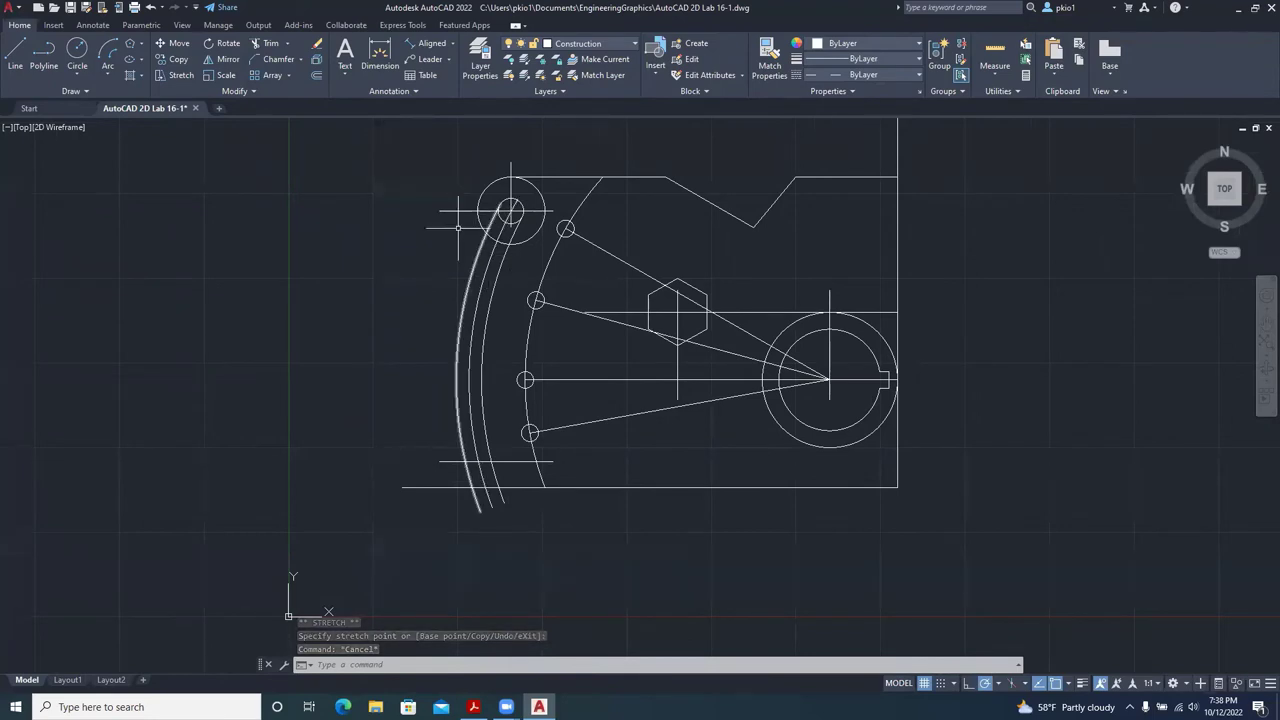
Offset the slot's center arc outward by 1 to form the plate's curved outer edge.
{"action": "left_click", "coordinate": [315, 76]}
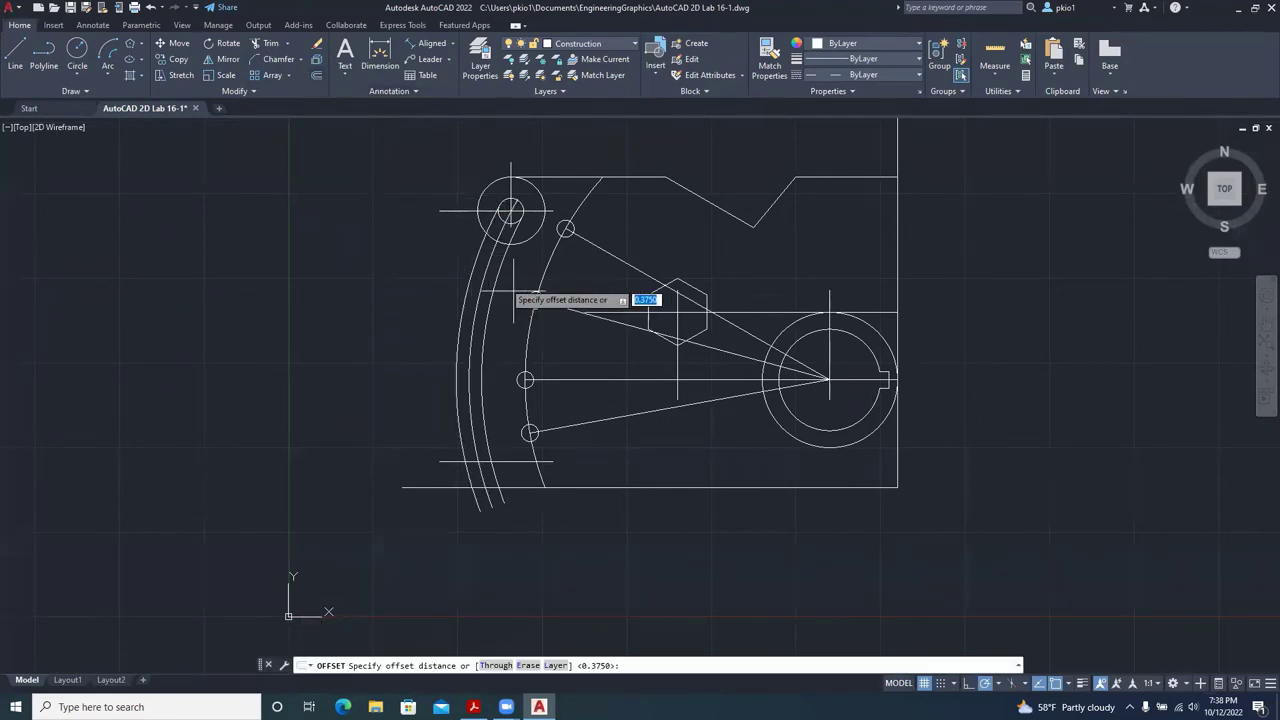
{"action": "key", "text": "Return"}
{"action": "left_click", "coordinate": [481, 295]}
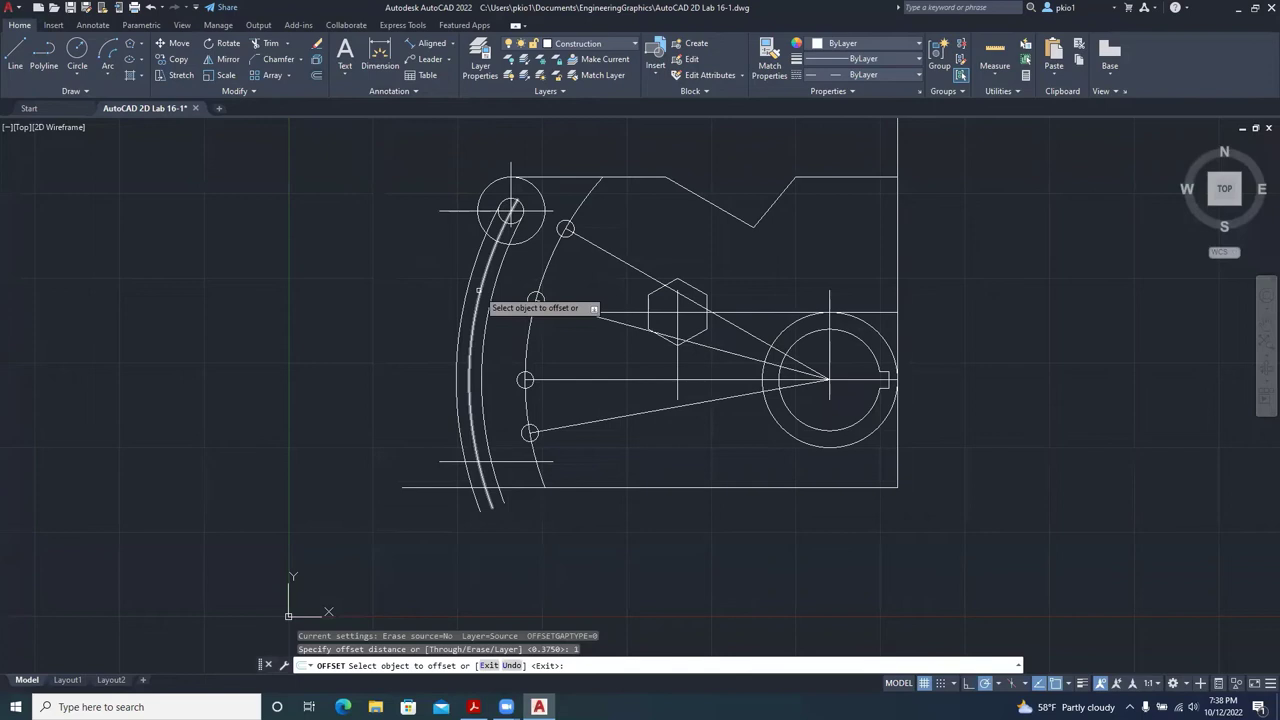
{"action": "left_click", "coordinate": [449, 255]}
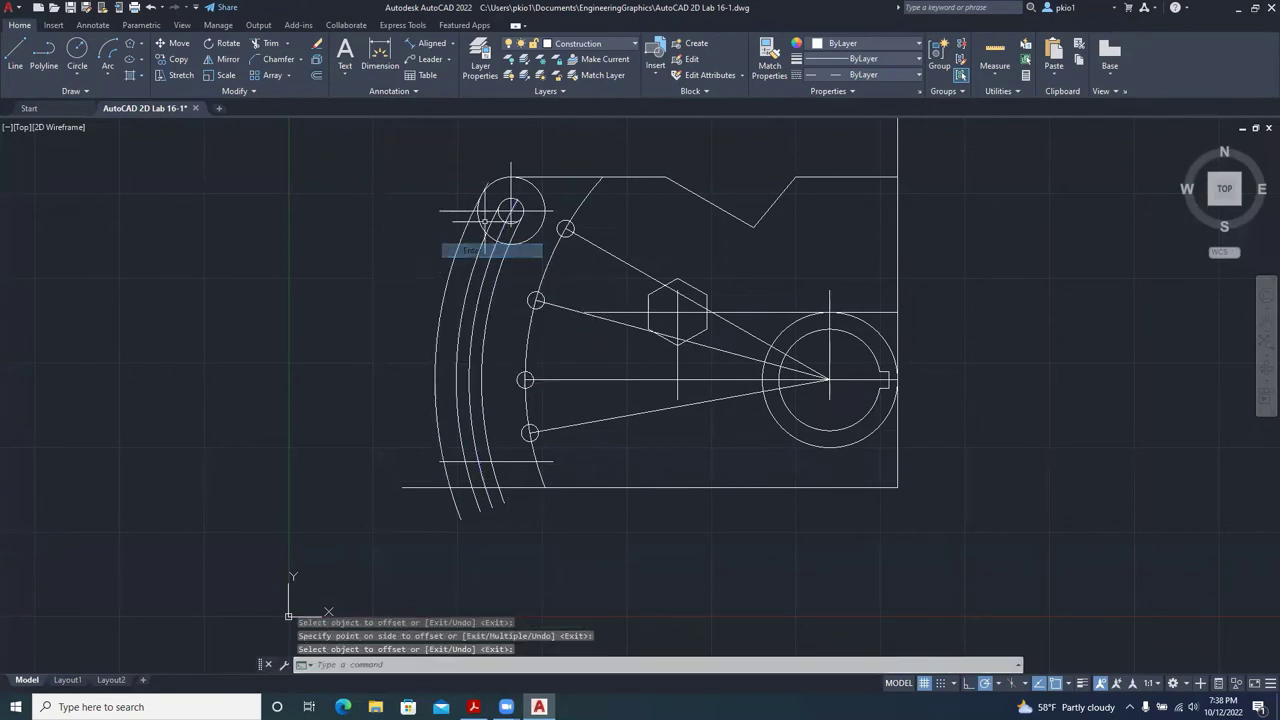
{"action": "key", "text": "Return"}
Trim the upper end of the plate's curved outer edge where it extends past the large upper-left circle.
{"action": "scroll", "coordinate": [506, 187], "scroll_direction": "up", "scroll_amount": 5}
{"action": "scroll", "coordinate": [505, 187], "scroll_direction": "up", "scroll_amount": 2}
{"action": "left_click", "coordinate": [425, 174]}
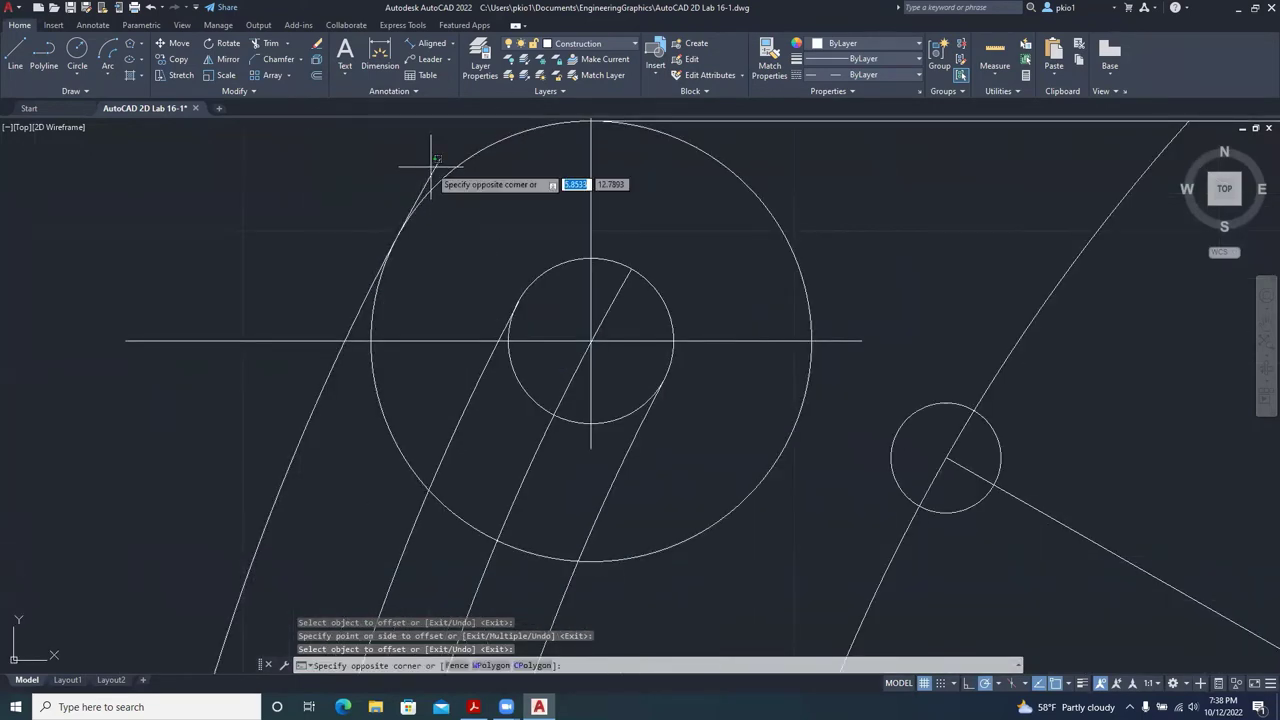
{"action": "key", "text": "Escape"}
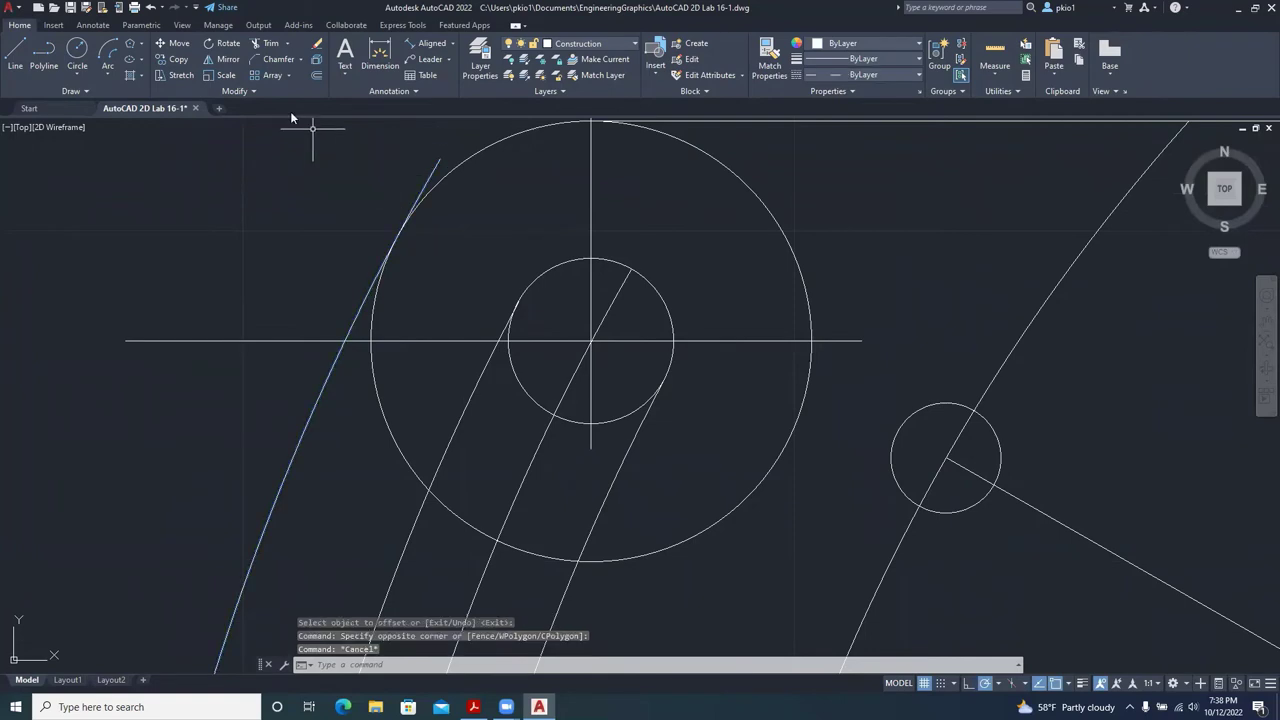
{"action": "left_click", "coordinate": [266, 48]}
{"action": "left_click", "coordinate": [432, 174]}
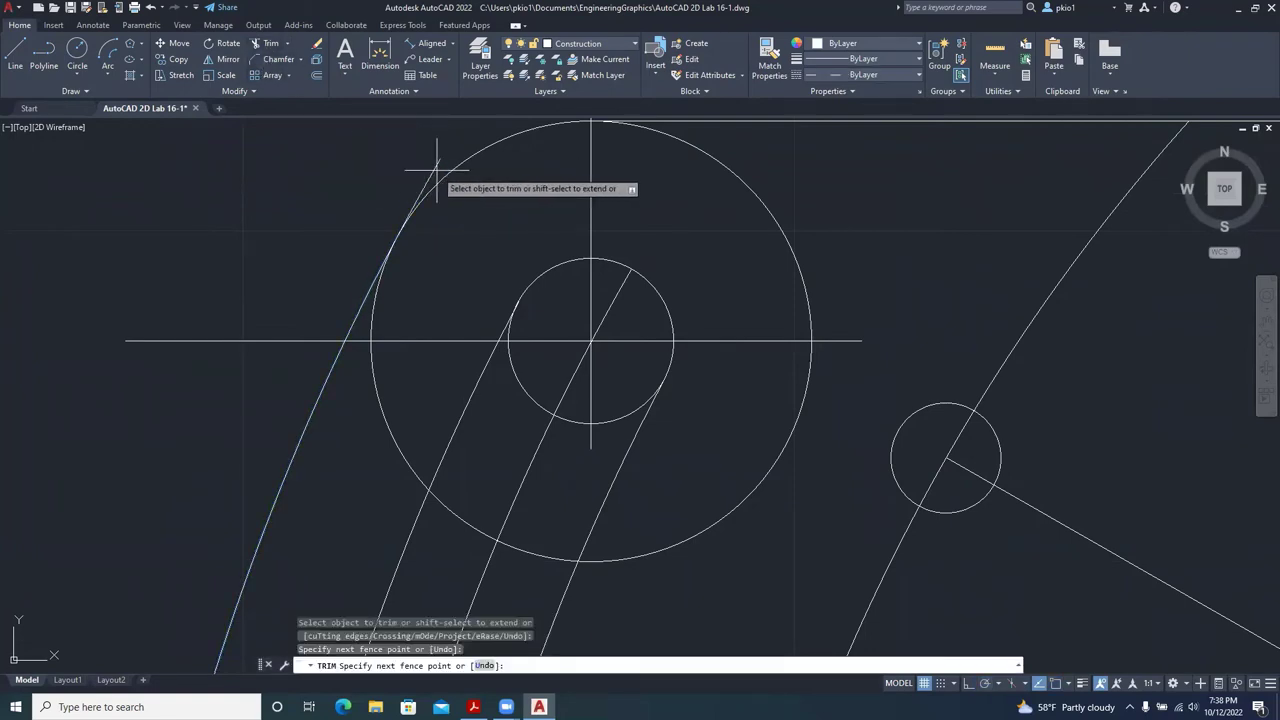
{"action": "key", "text": "Escape"}
{"action": "scroll", "coordinate": [363, 190], "scroll_direction": "down", "scroll_amount": 2}
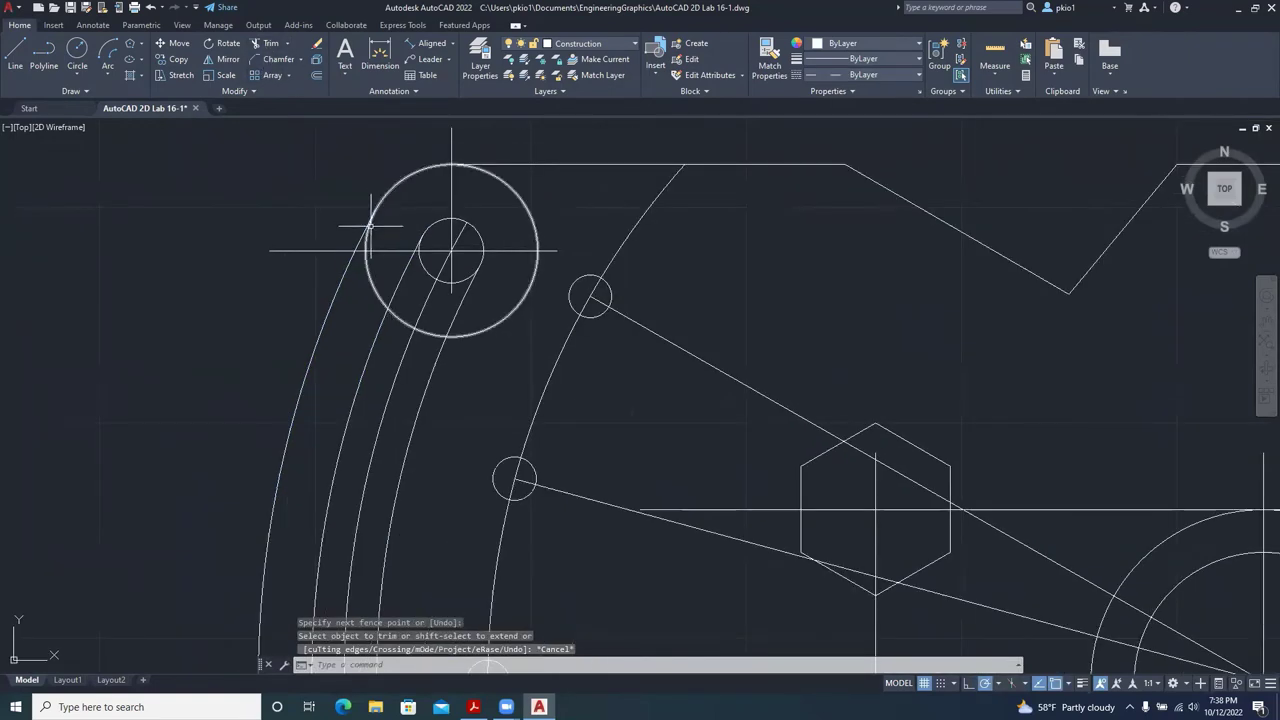
Check the vertical spacing of the slot's end centers in the Acrobat PDF's Figure Step 1B, and return to AutoCAD.
{"action": "scroll", "coordinate": [476, 214], "scroll_direction": "down", "scroll_amount": 4}
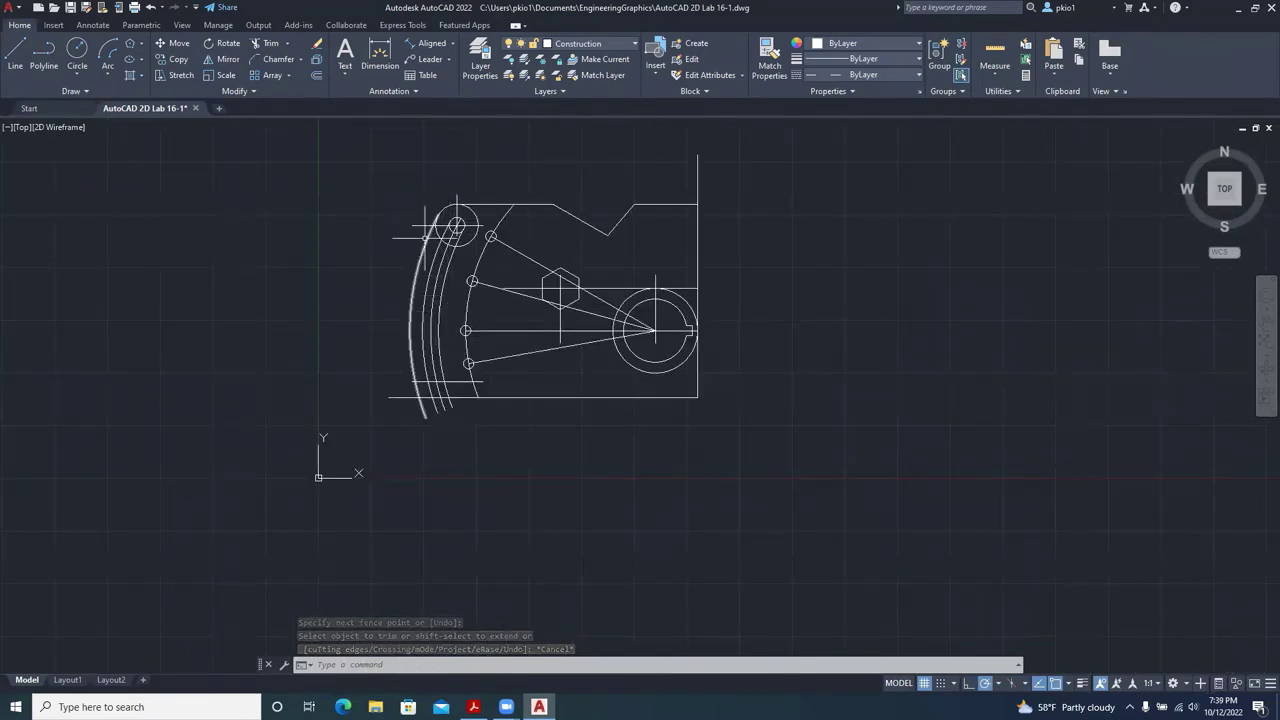
{"action": "scroll", "coordinate": [447, 255], "scroll_direction": "up", "scroll_amount": 2}
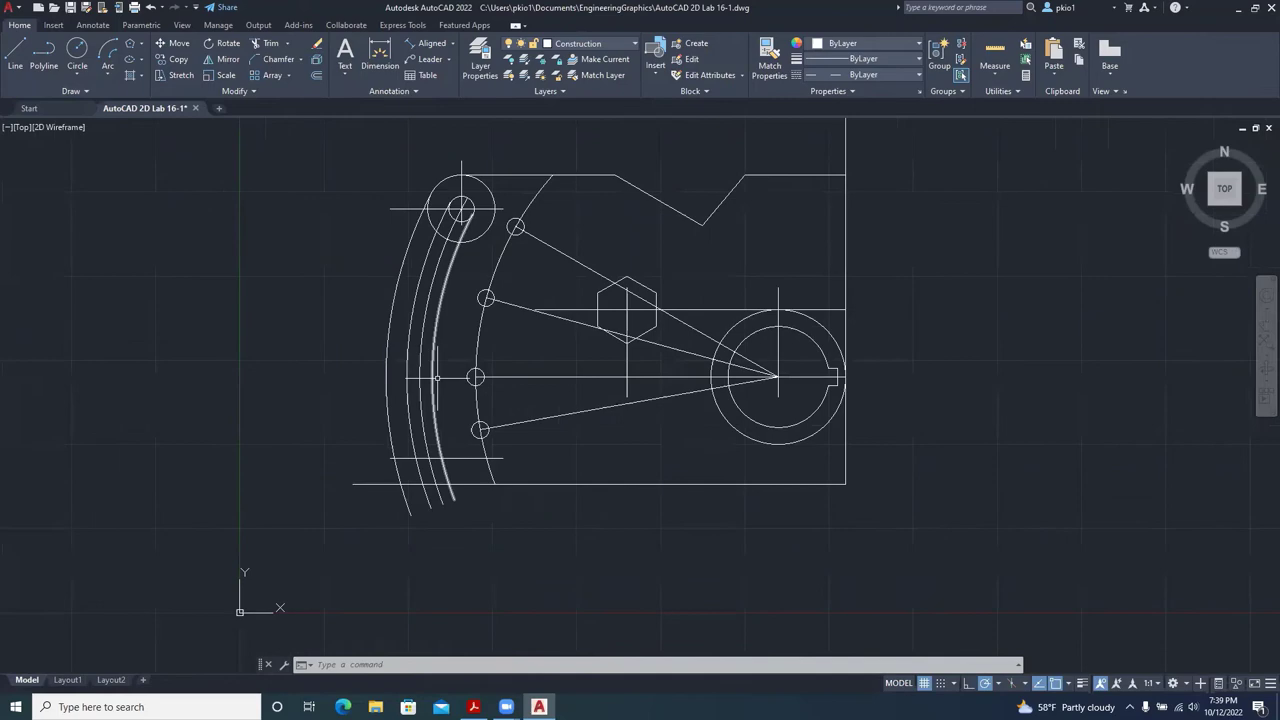
{"action": "left_click", "coordinate": [473, 707]}
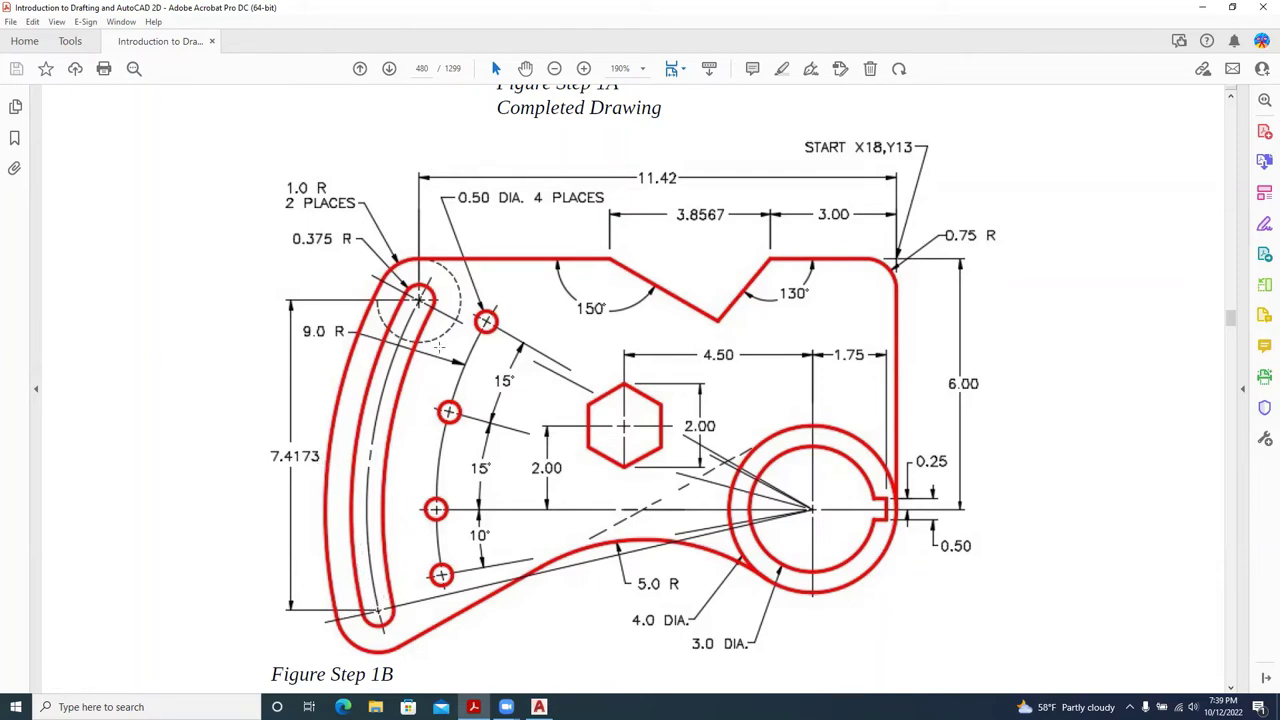
{"action": "key", "text": "alt+Tab"}
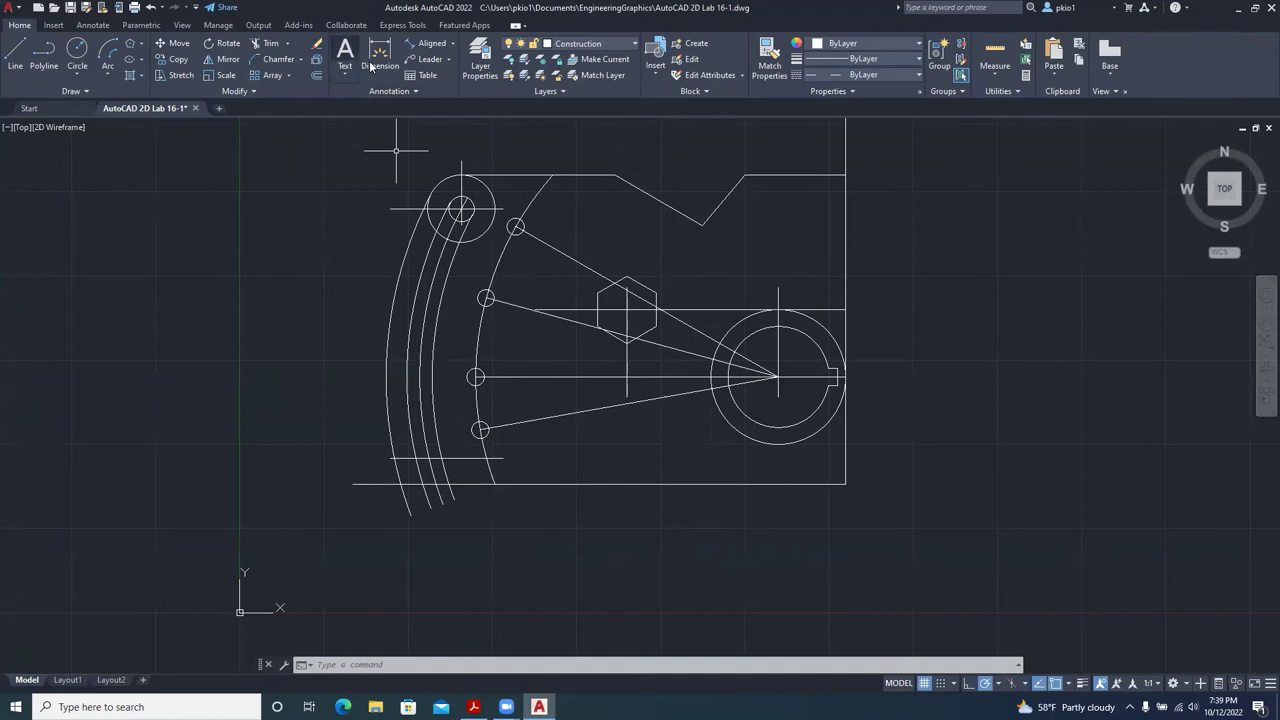
{"action": "left_click", "coordinate": [453, 43]}
{"action": "left_click", "coordinate": [436, 65]}
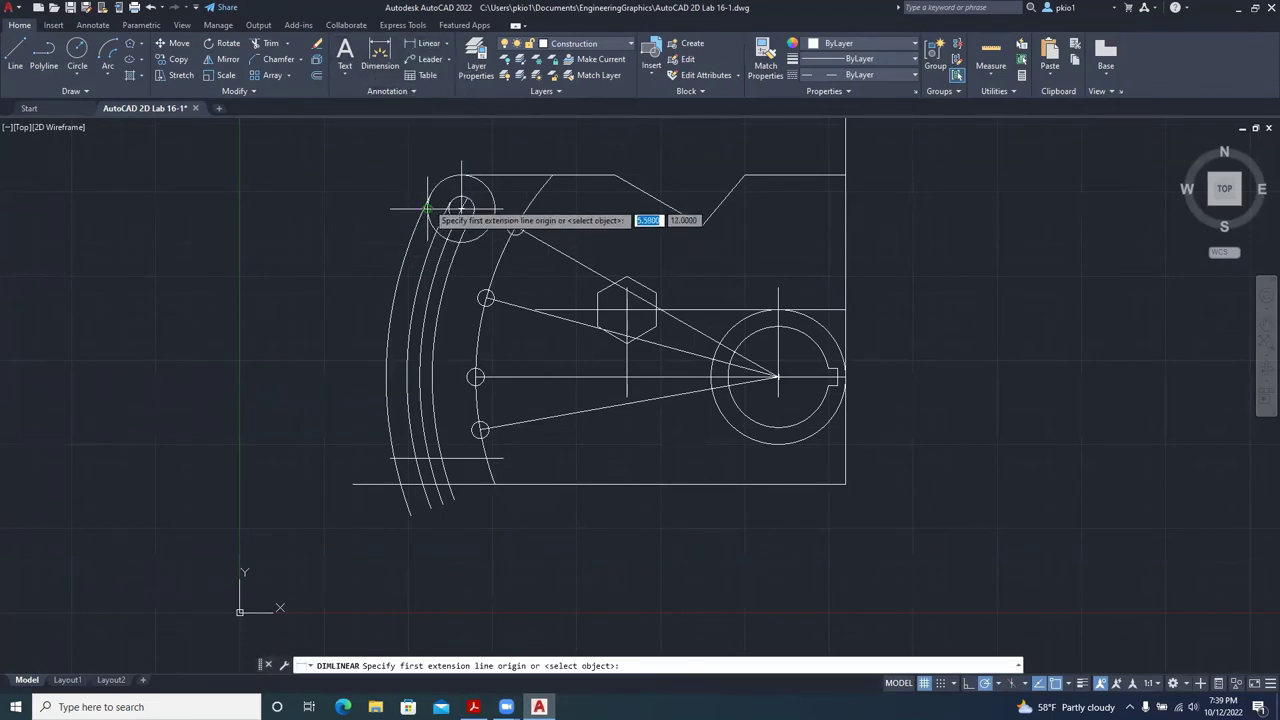
{"action": "left_click", "coordinate": [391, 205]}
{"action": "left_click", "coordinate": [391, 213]}
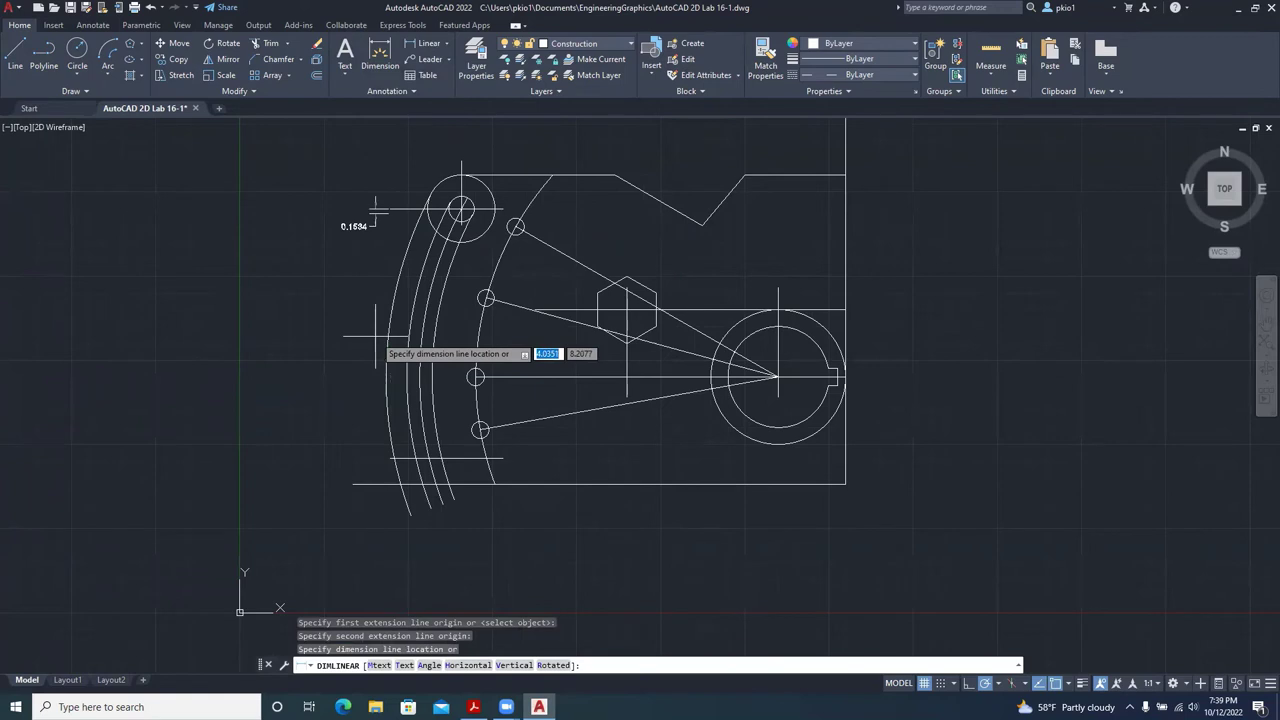
{"action": "left_click", "coordinate": [387, 458]}
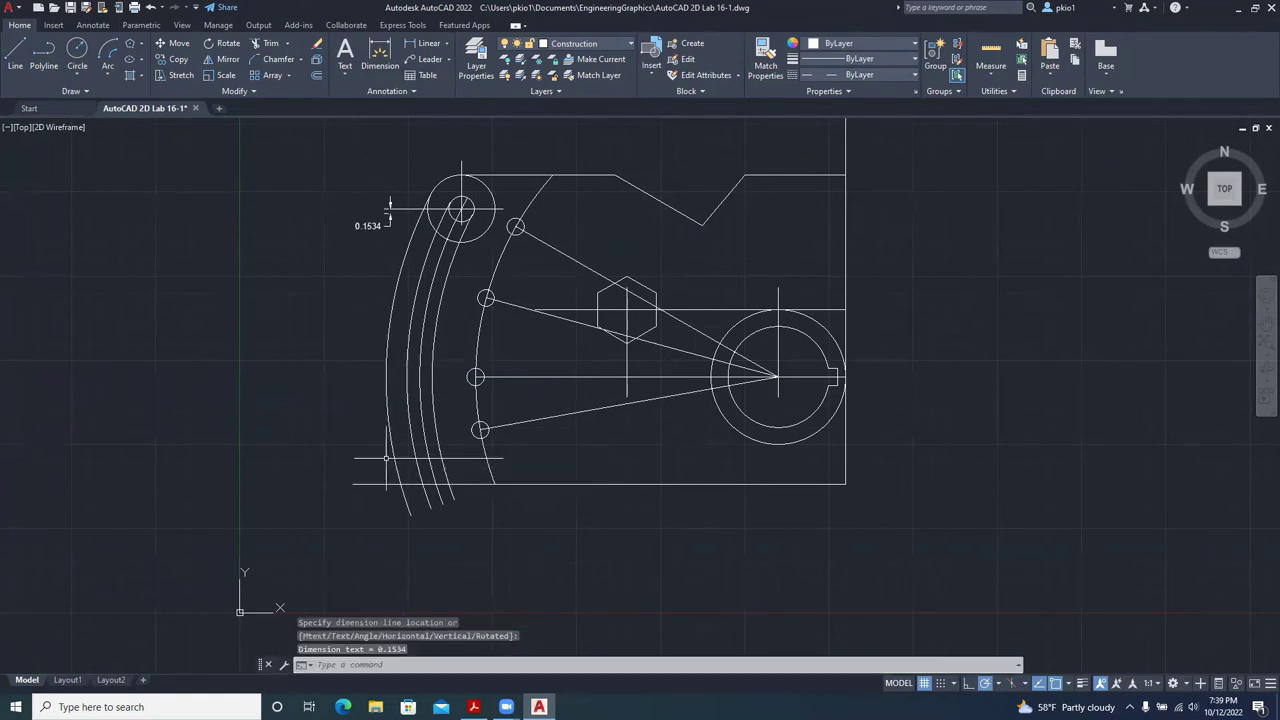
{"action": "left_click", "coordinate": [377, 223]}
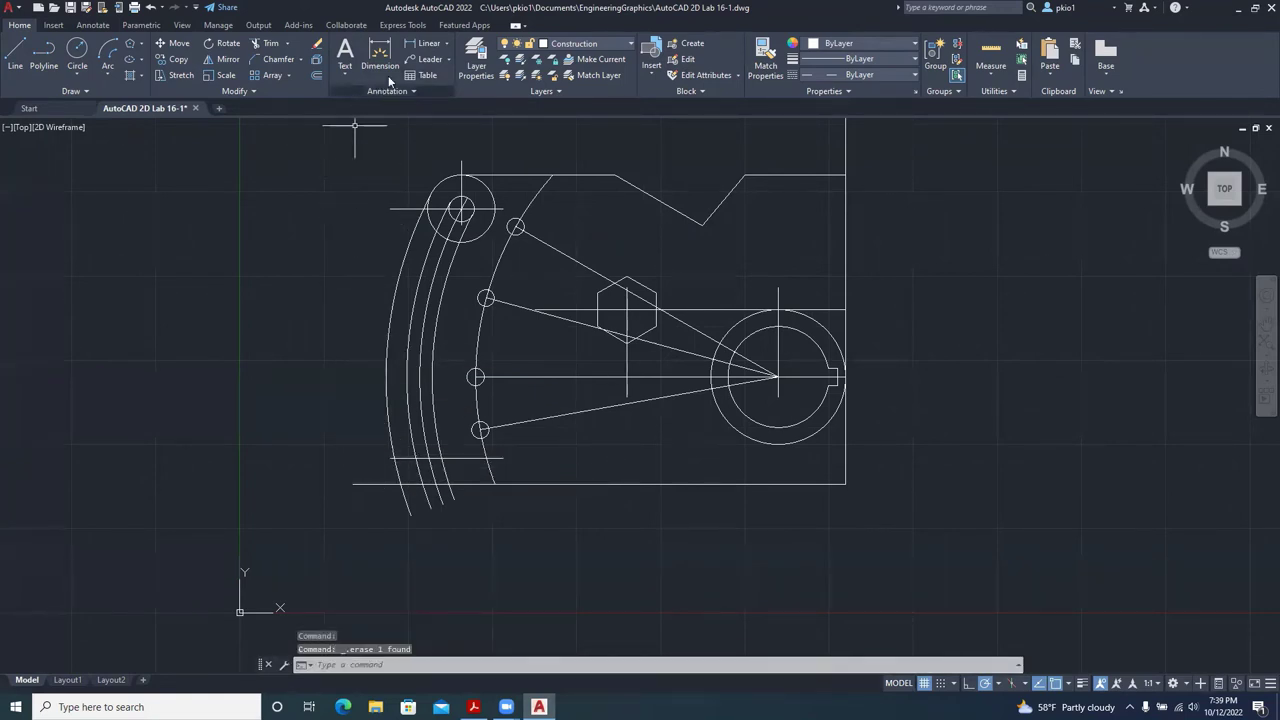
Place a vertical linear dimension outside the curved edge, between the horizontal center lines of the upper and lower slot ends.
{"action": "left_click", "coordinate": [426, 43]}
{"action": "left_click", "coordinate": [376, 206]}
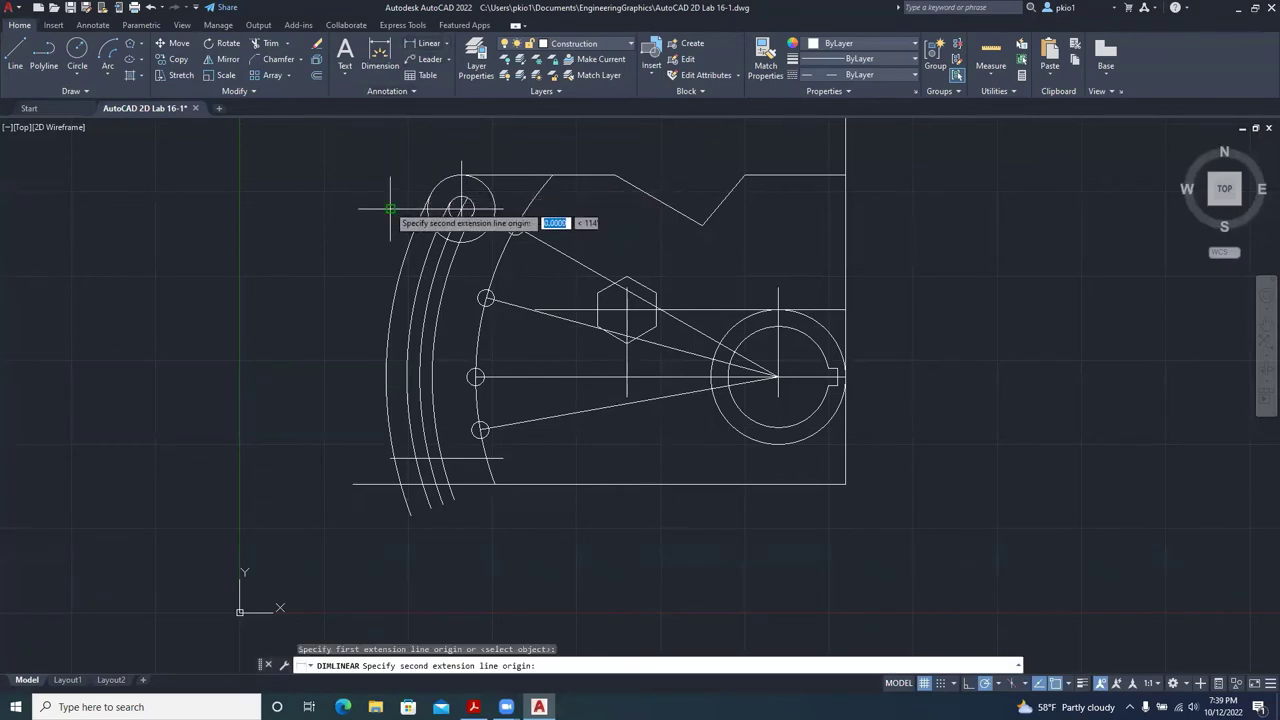
{"action": "left_click", "coordinate": [390, 458]}
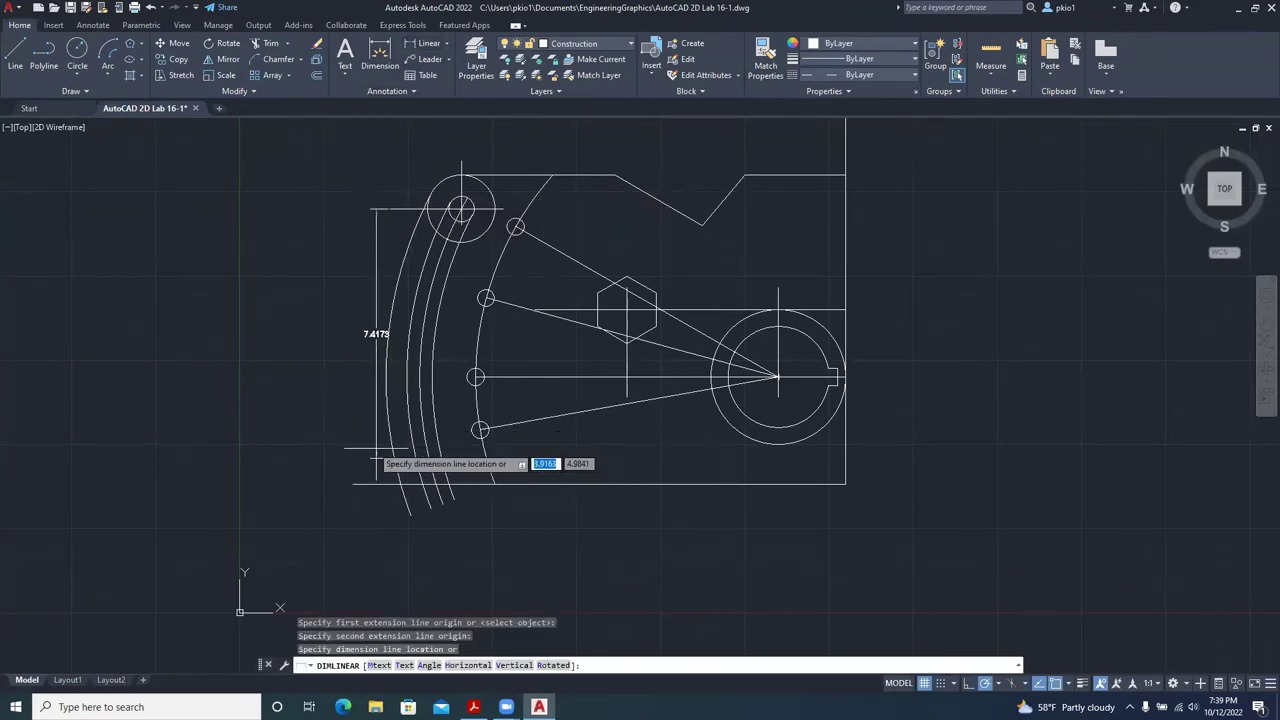
{"action": "left_click", "coordinate": [351, 379]}
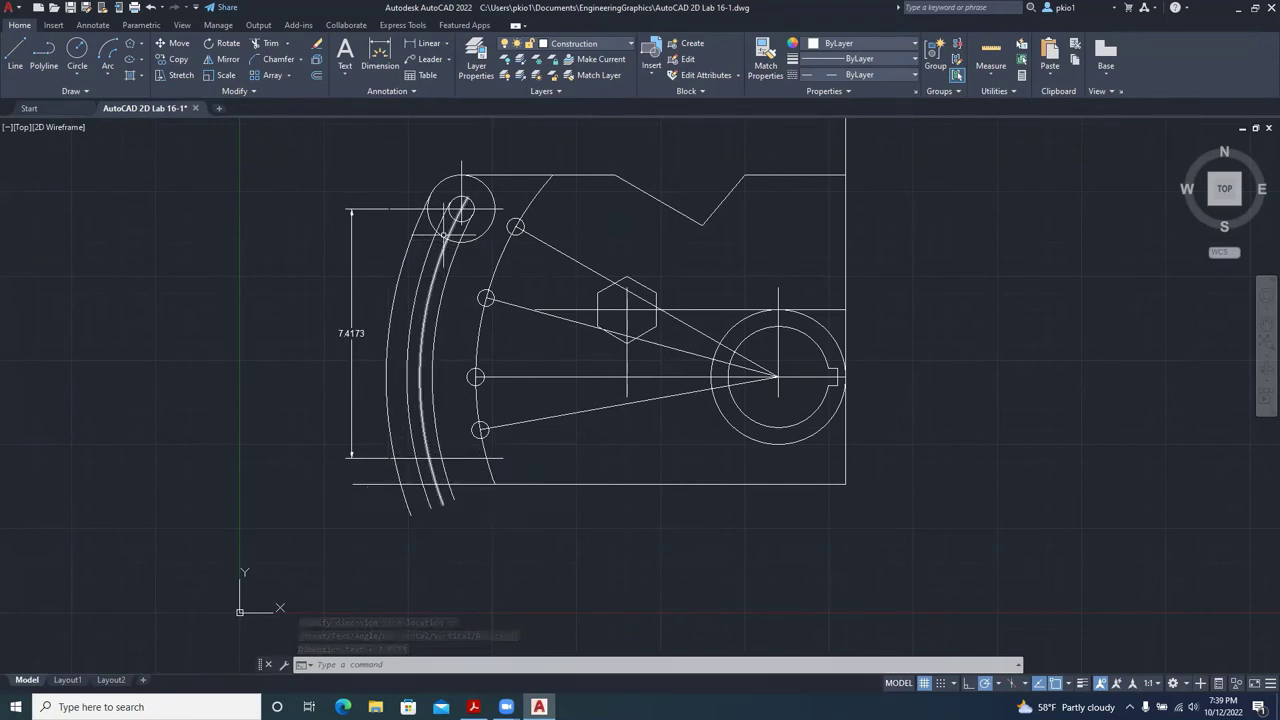
Copy both concentric upper-left circles from their center to the intersection of the slot's center arc and the lower horizontal center line.
{"action": "scroll", "coordinate": [449, 210], "scroll_direction": "up", "scroll_amount": 2}
{"action": "left_click", "coordinate": [440, 206]}
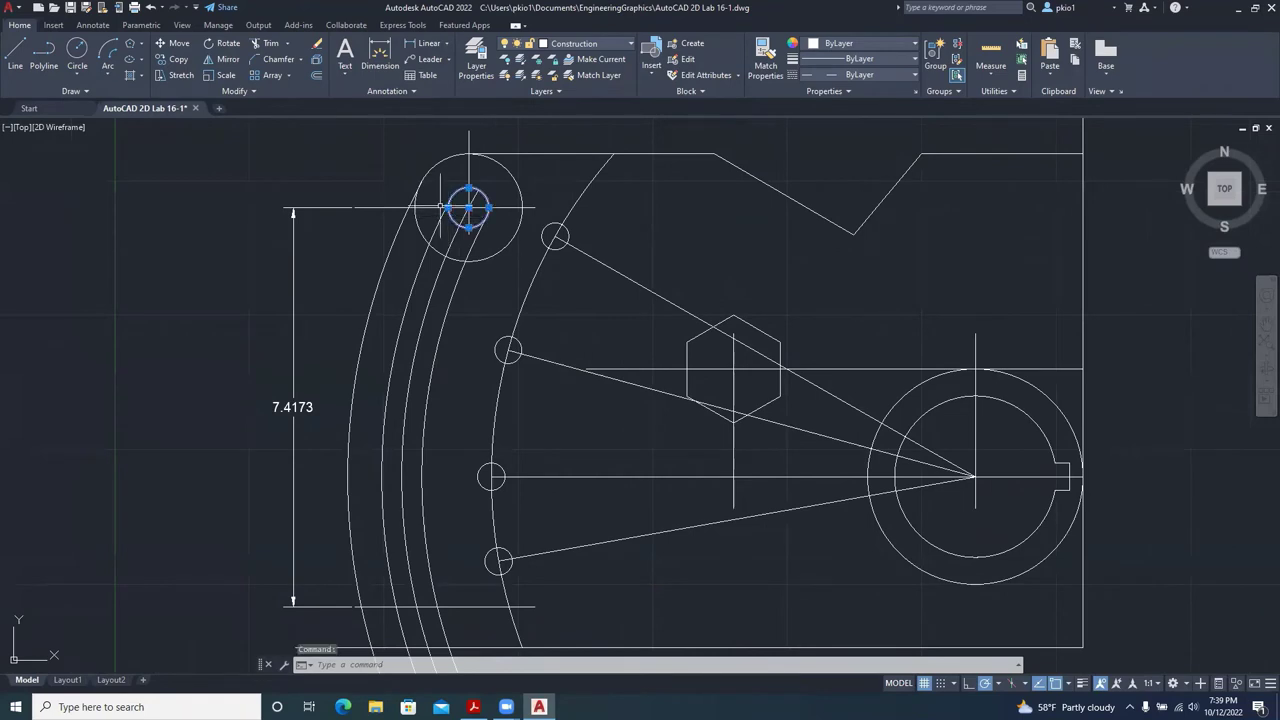
{"action": "left_click", "coordinate": [418, 209]}
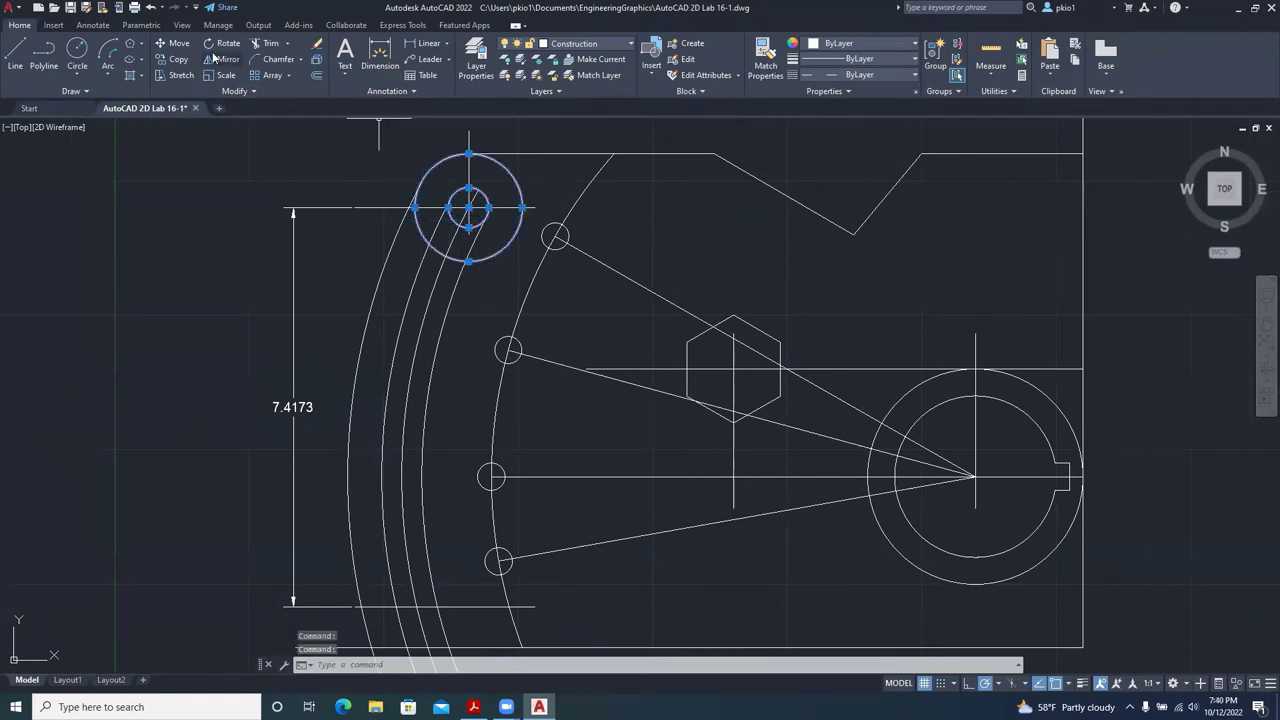
{"action": "left_click", "coordinate": [180, 63]}
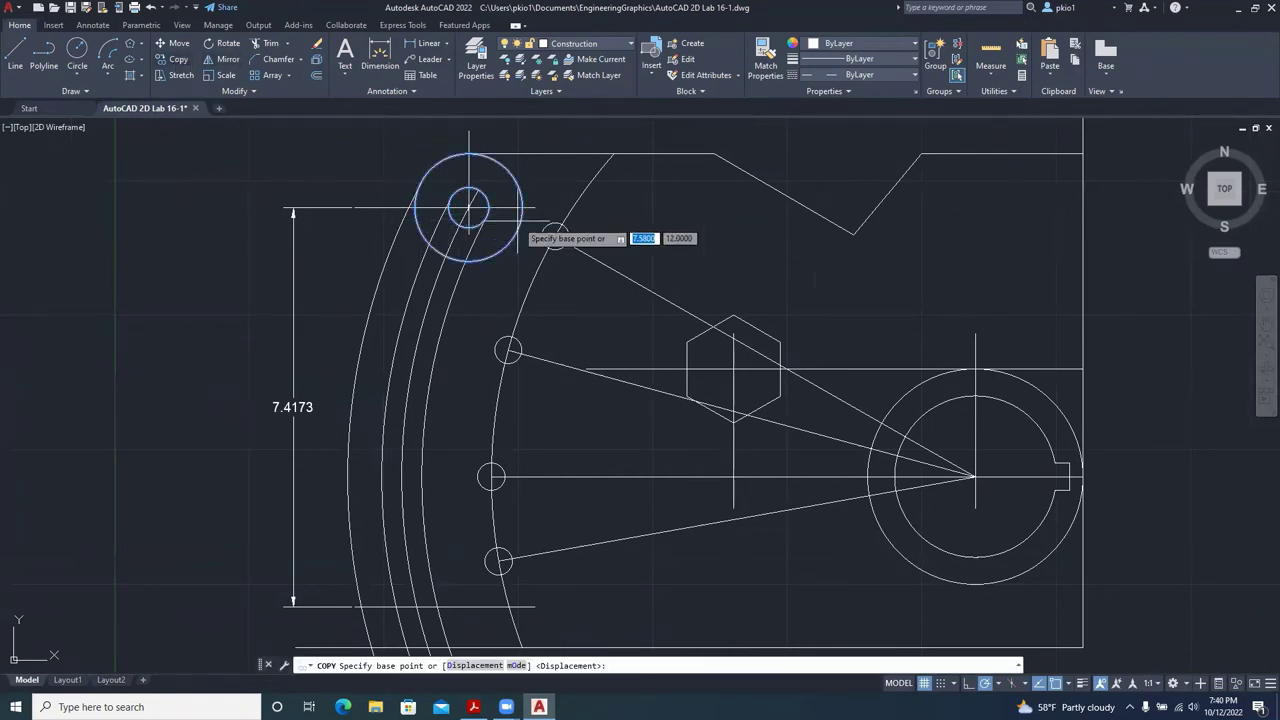
{"action": "left_click", "coordinate": [469, 208]}
{"action": "scroll", "coordinate": [485, 181], "scroll_direction": "down", "scroll_amount": 5}
{"action": "scroll", "coordinate": [440, 275], "scroll_direction": "up", "scroll_amount": 8}
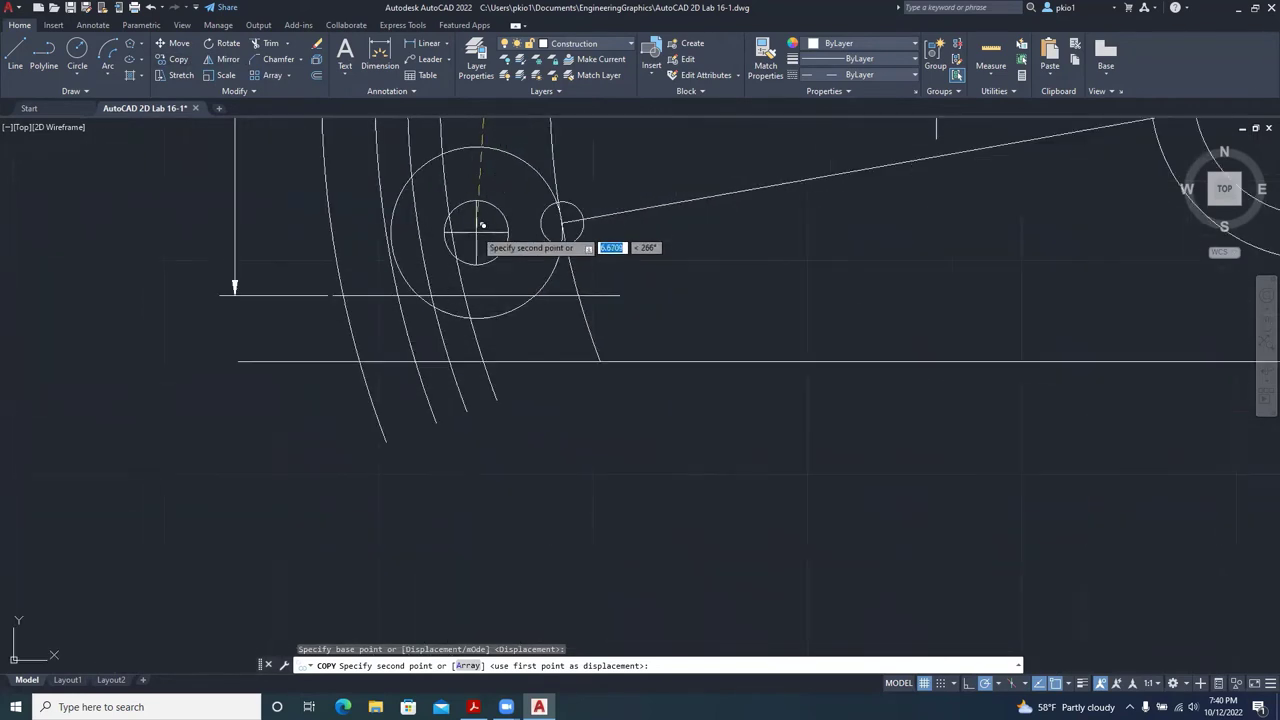
{"action": "left_click", "coordinate": [480, 345]}
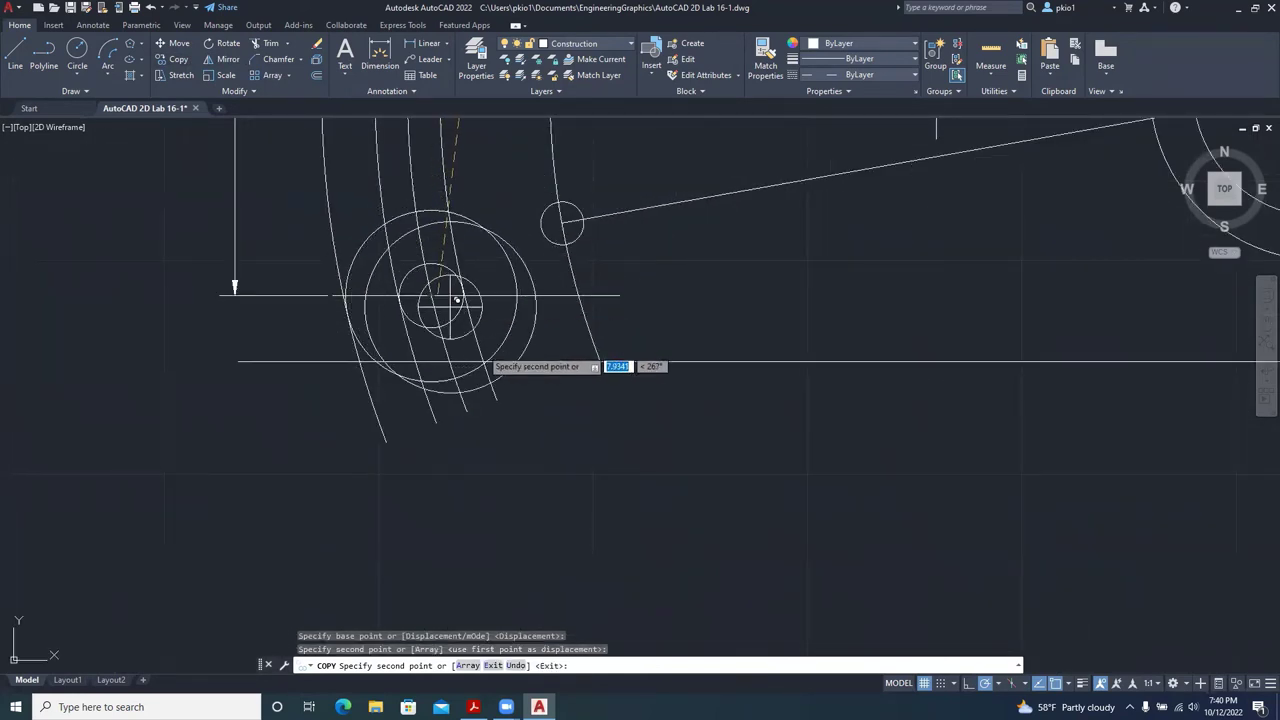
{"action": "scroll", "coordinate": [503, 383], "scroll_direction": "down", "scroll_amount": 6}
{"action": "key", "text": "Escape"}
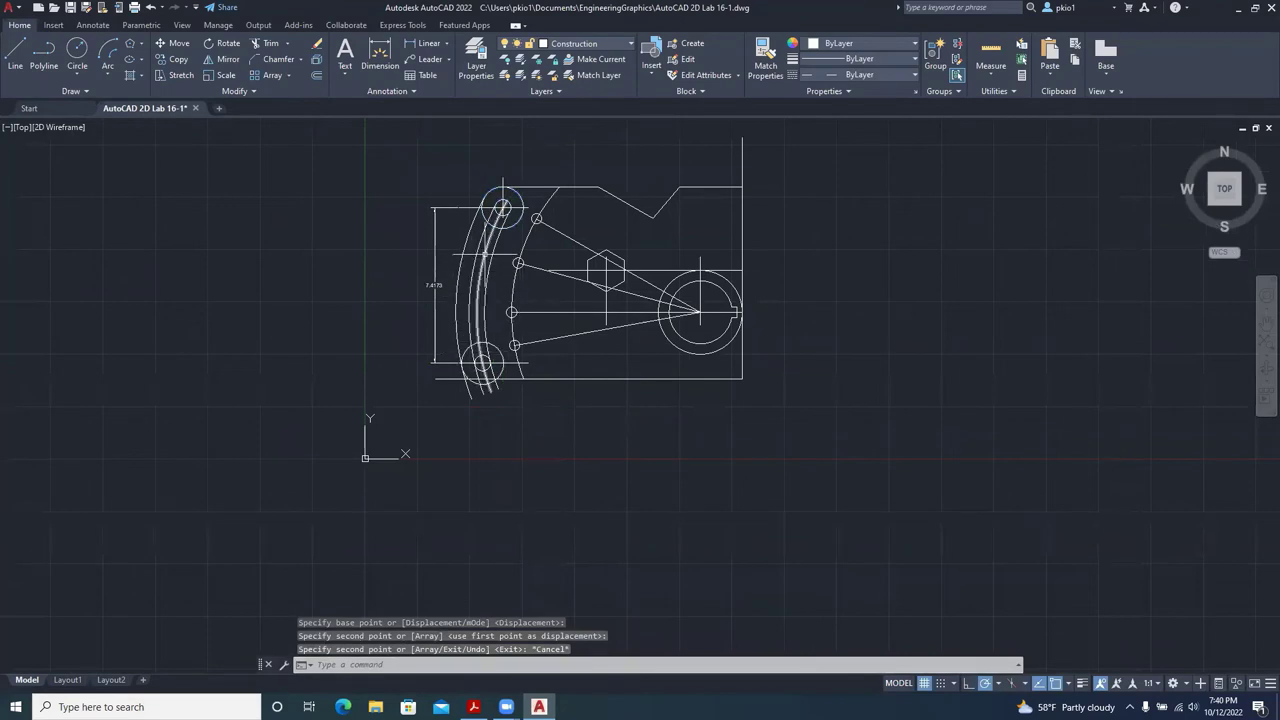
Trim the overhanging lower ends of the plate's curved outer edge and the slot's outer arc near the lower circles.
{"action": "scroll", "coordinate": [487, 252], "scroll_direction": "up", "scroll_amount": 2}
{"action": "left_click", "coordinate": [265, 43]}
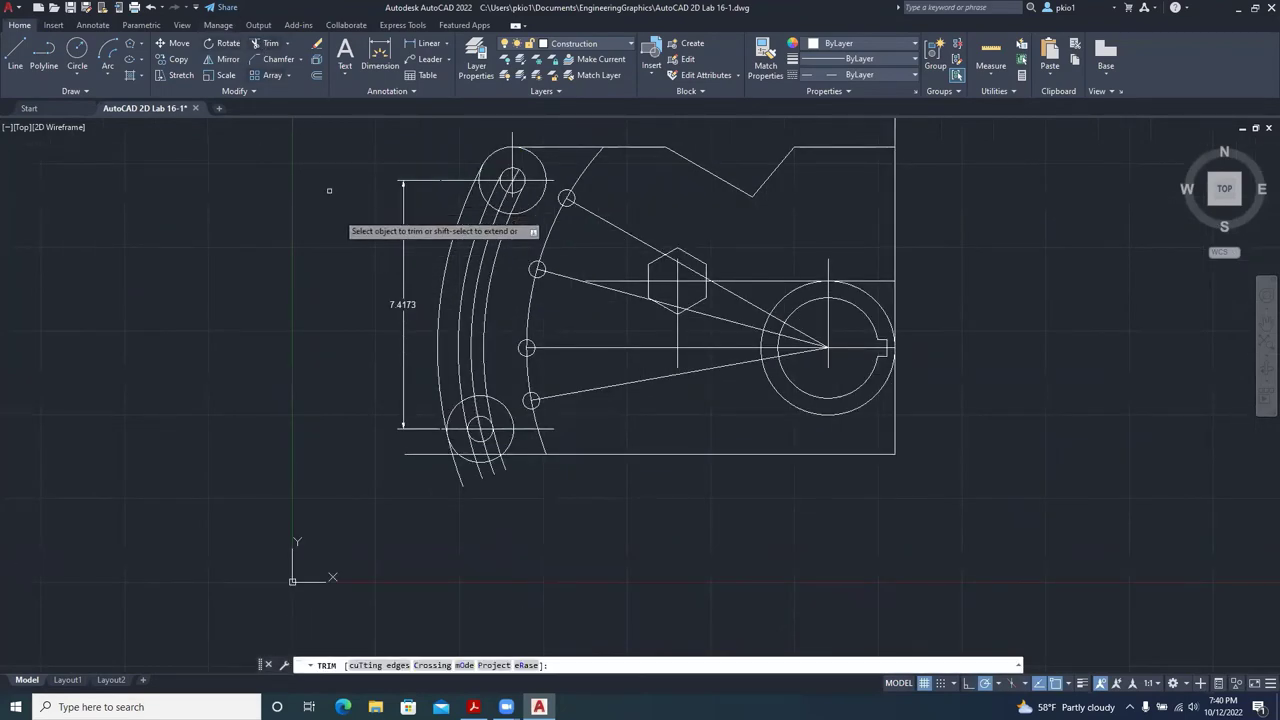
{"action": "scroll", "coordinate": [442, 432], "scroll_direction": "up", "scroll_amount": 2}
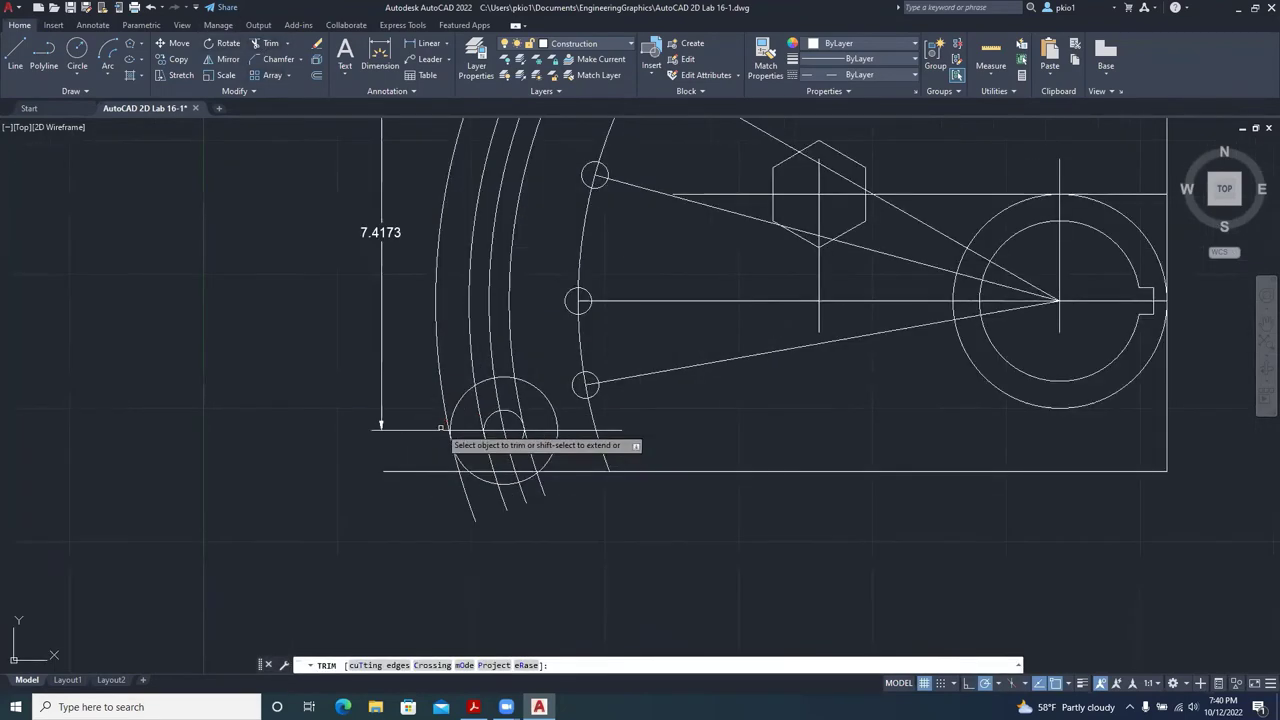
{"action": "left_click", "coordinate": [474, 513]}
{"action": "left_click", "coordinate": [508, 508]}
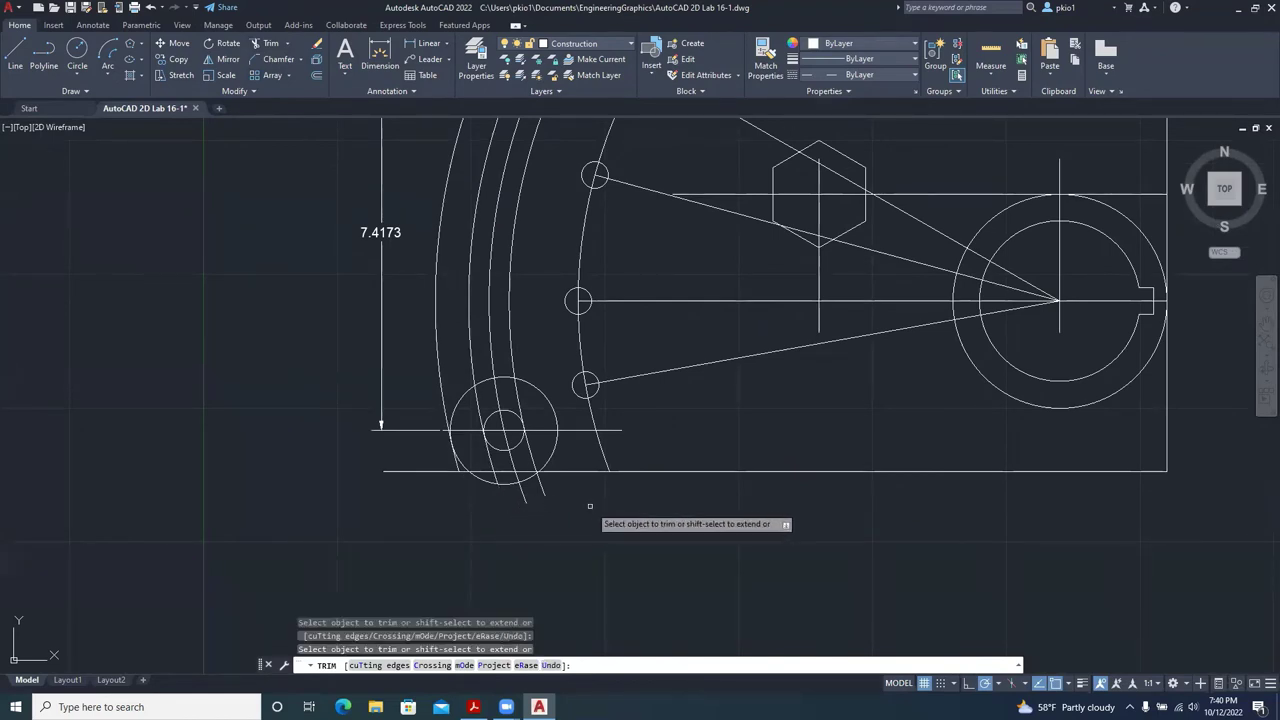
{"action": "key", "text": "Escape"}
Erase the horizontal bottom line of the plate.
{"action": "left_click", "coordinate": [737, 443]}
{"action": "left_click", "coordinate": [710, 485]}
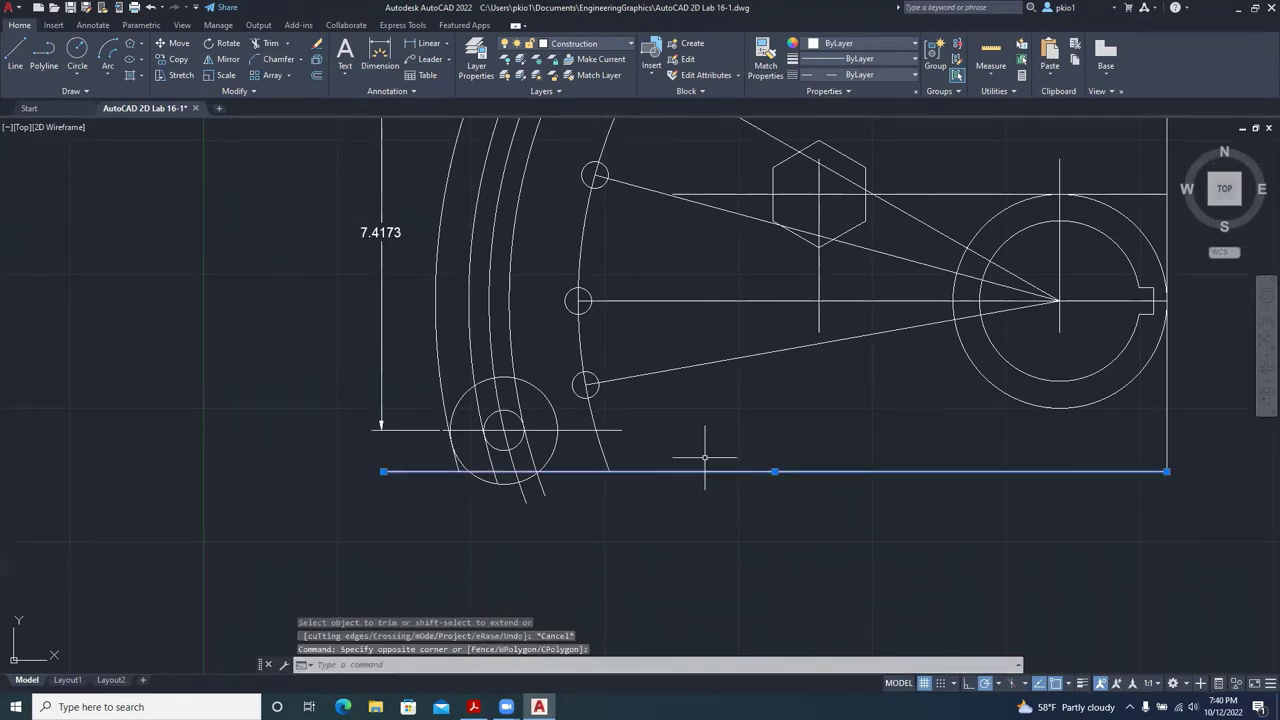
{"action": "key", "text": "Delete"}
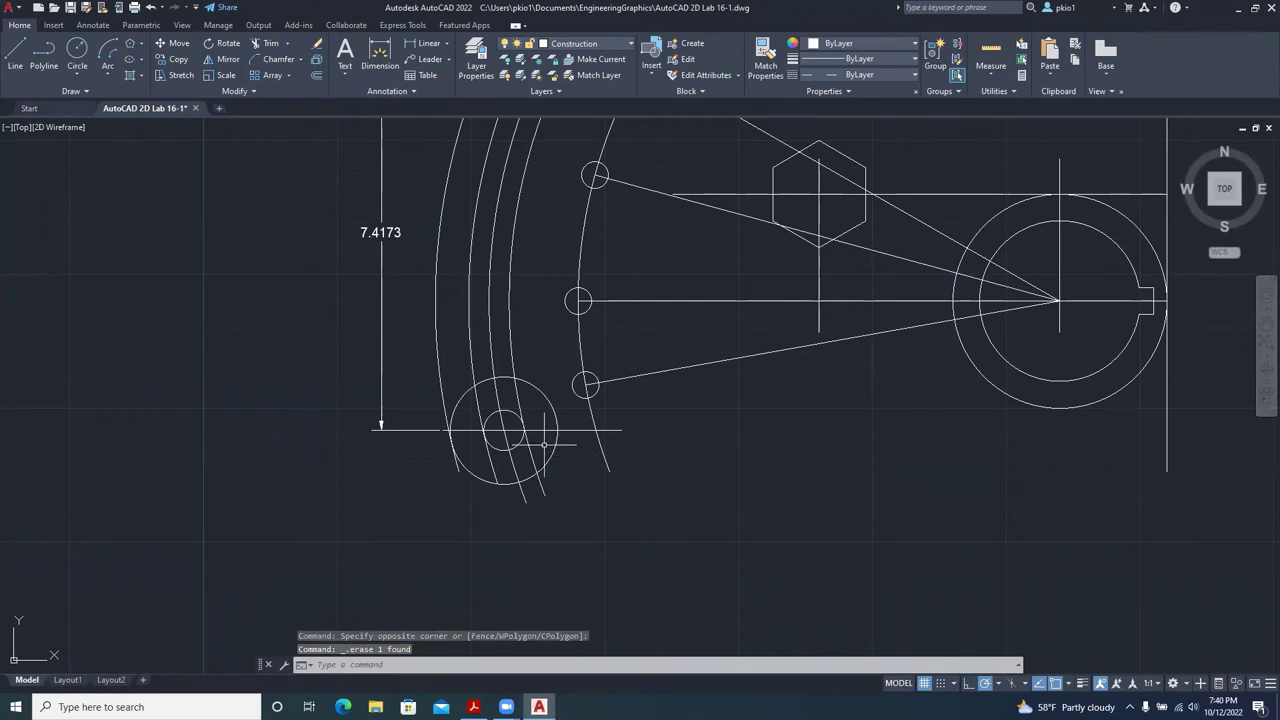
Trim the remaining ends of the outer edge, slot's outer arc and center arc at the lower circles, and the small lower circle's upper half.
{"action": "left_click", "coordinate": [266, 43]}
{"action": "left_click", "coordinate": [450, 456]}
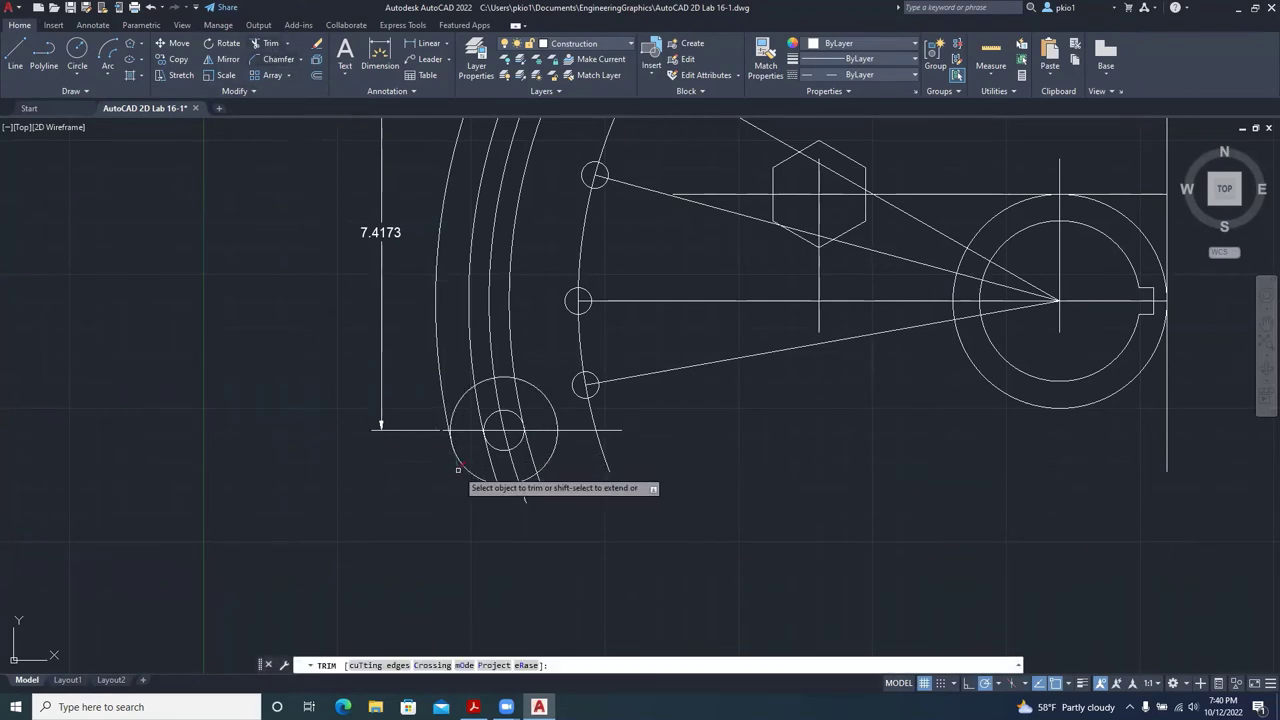
{"action": "left_click", "coordinate": [525, 500]}
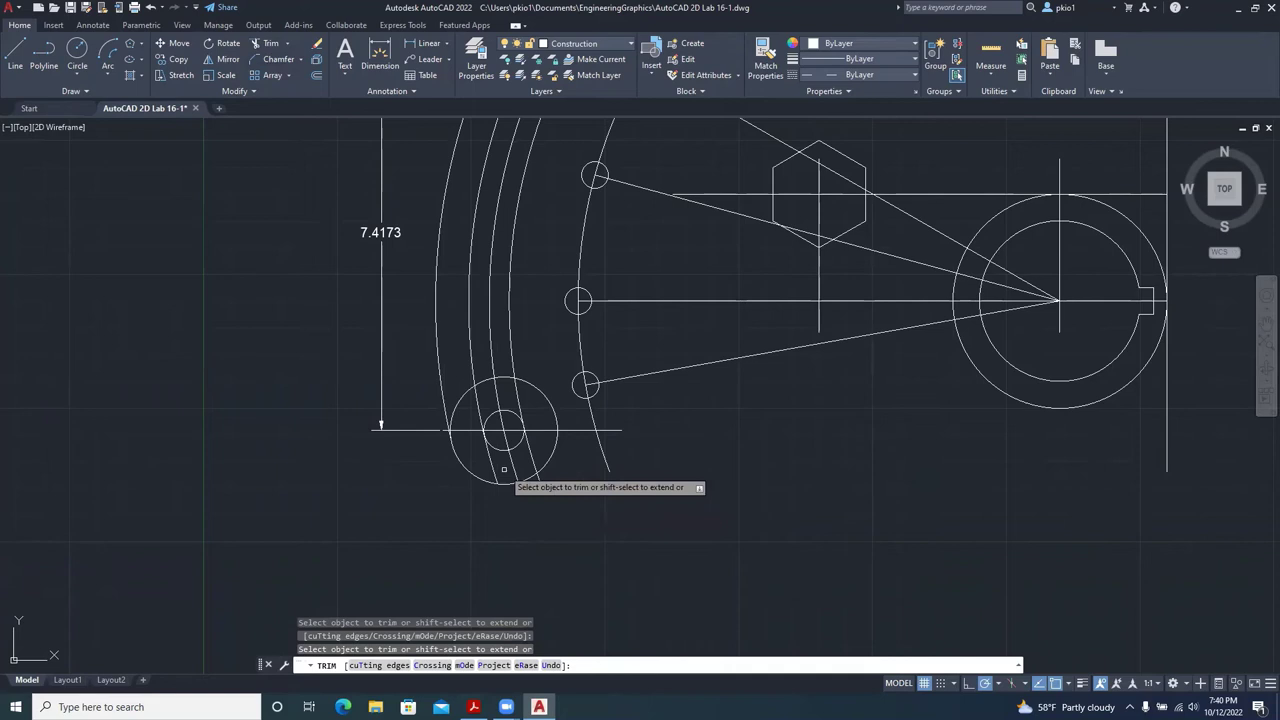
{"action": "left_click", "coordinate": [505, 412]}
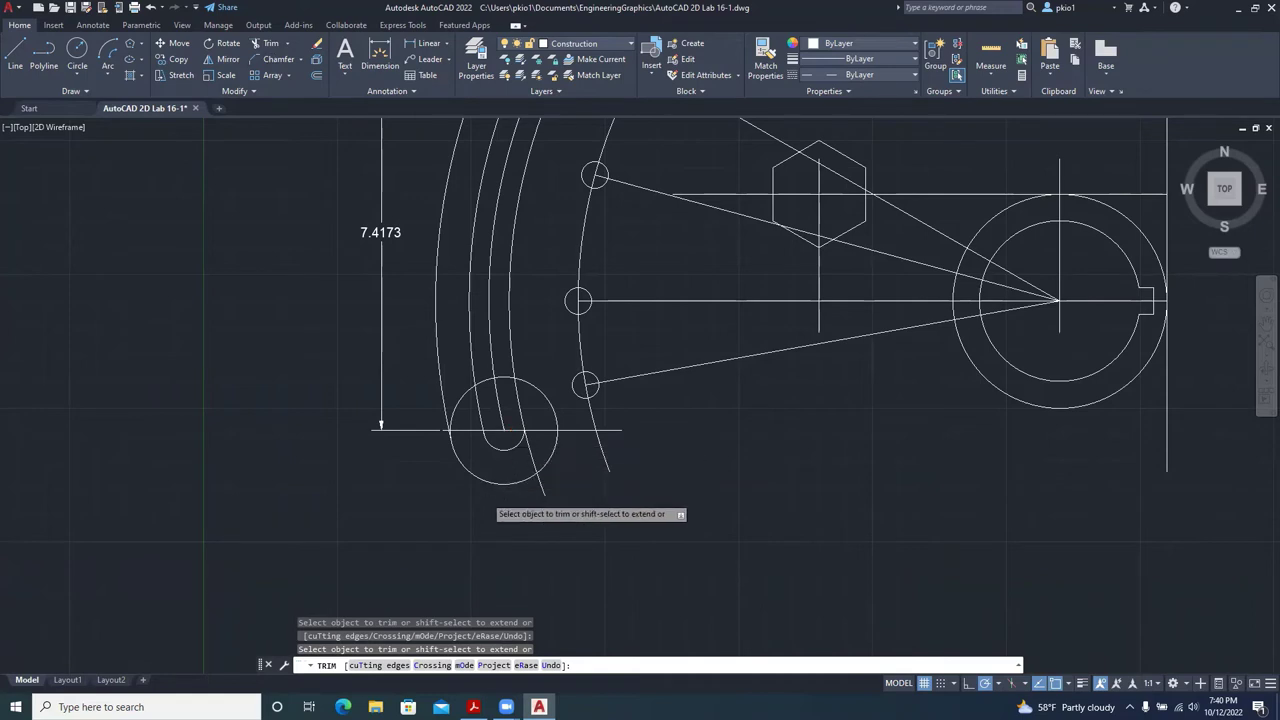
Trim away the part of the large lower circle above the lower horizontal center line.
{"action": "scroll", "coordinate": [498, 500], "scroll_direction": "down", "scroll_amount": 4}
{"action": "scroll", "coordinate": [500, 420], "scroll_direction": "up", "scroll_amount": 2}
{"action": "scroll", "coordinate": [468, 504], "scroll_direction": "up", "scroll_amount": 2}
{"action": "left_click_drag", "start_coordinate": [456, 478], "coordinate": [460, 463]}
{"action": "left_click", "coordinate": [482, 463]}
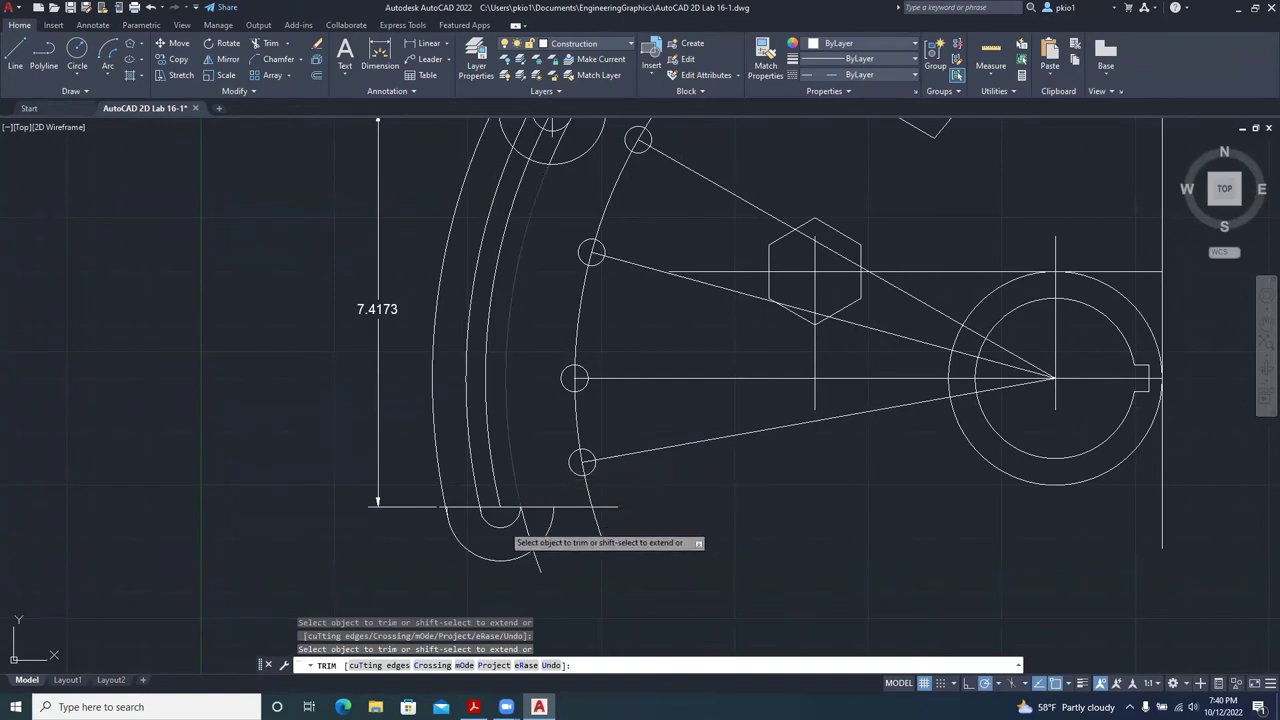
Trim the large upper-left circle between the curved outer edge's upper end and the start of the plate's top line.
{"action": "scroll", "coordinate": [506, 524], "scroll_direction": "down", "scroll_amount": 2}
{"action": "scroll", "coordinate": [535, 265], "scroll_direction": "up", "scroll_amount": 2}
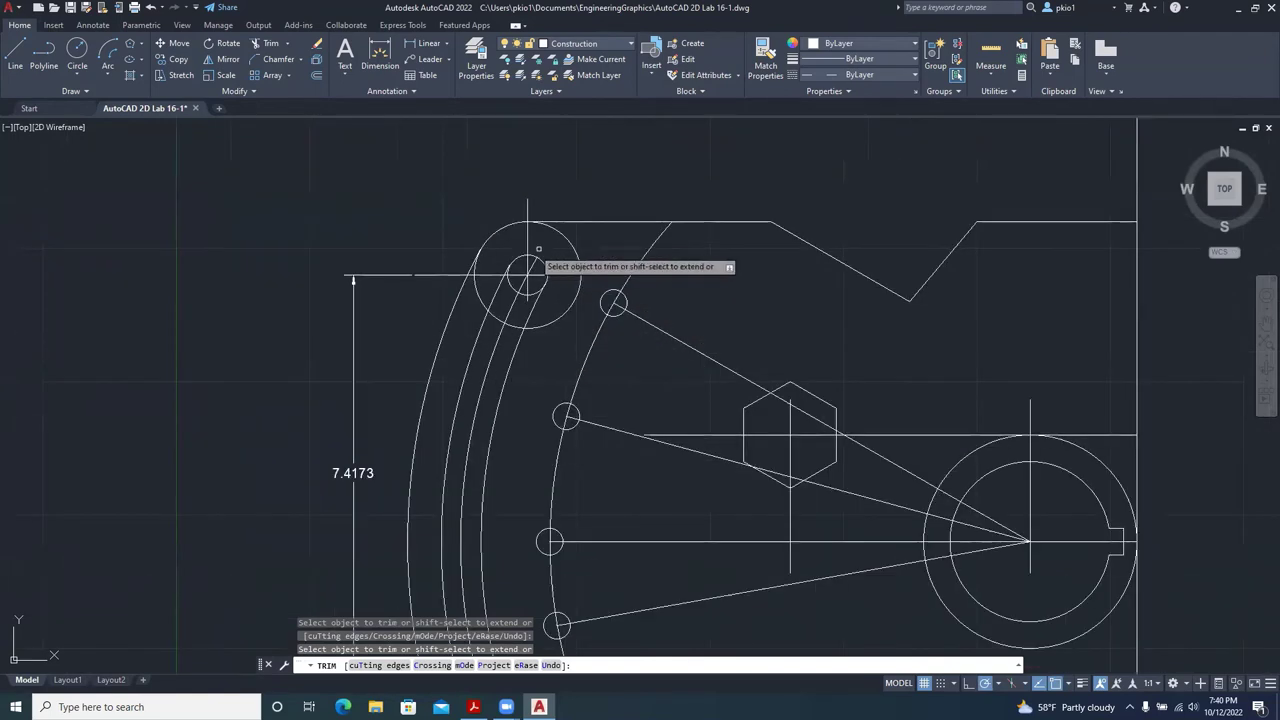
{"action": "key", "text": "Escape"}
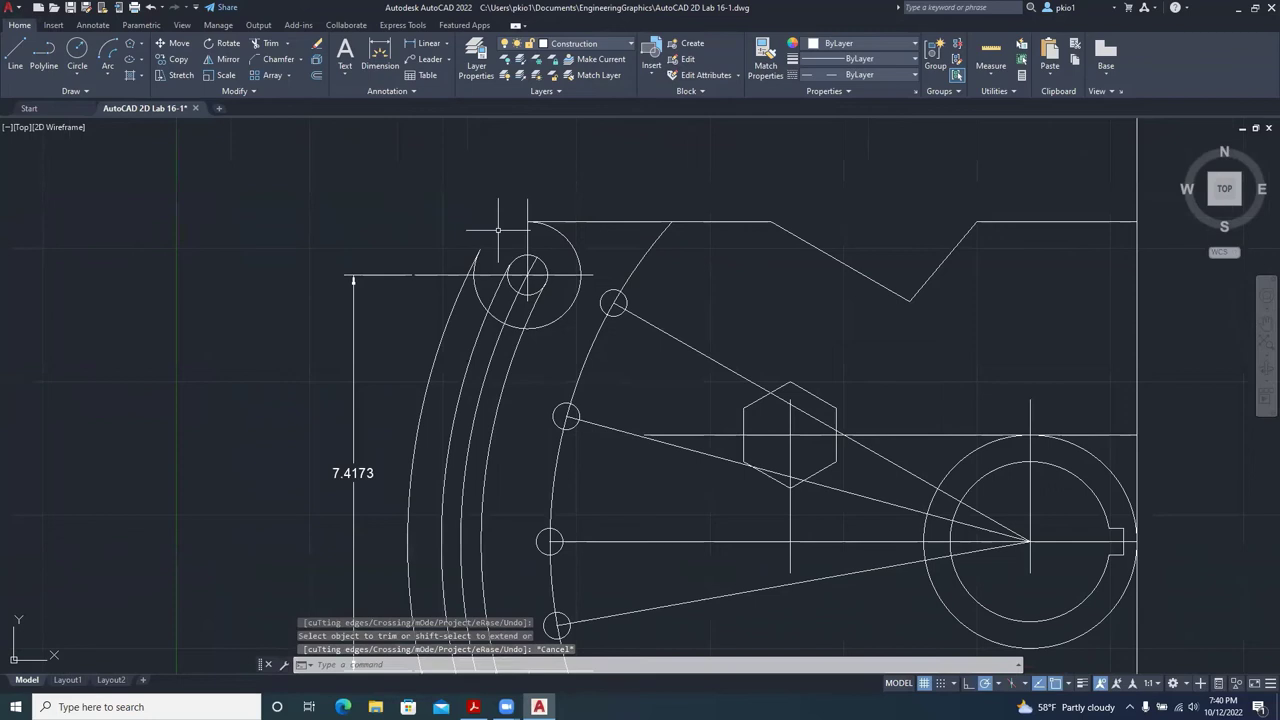
{"action": "left_click", "coordinate": [108, 55]}
{"action": "left_click", "coordinate": [106, 73]}
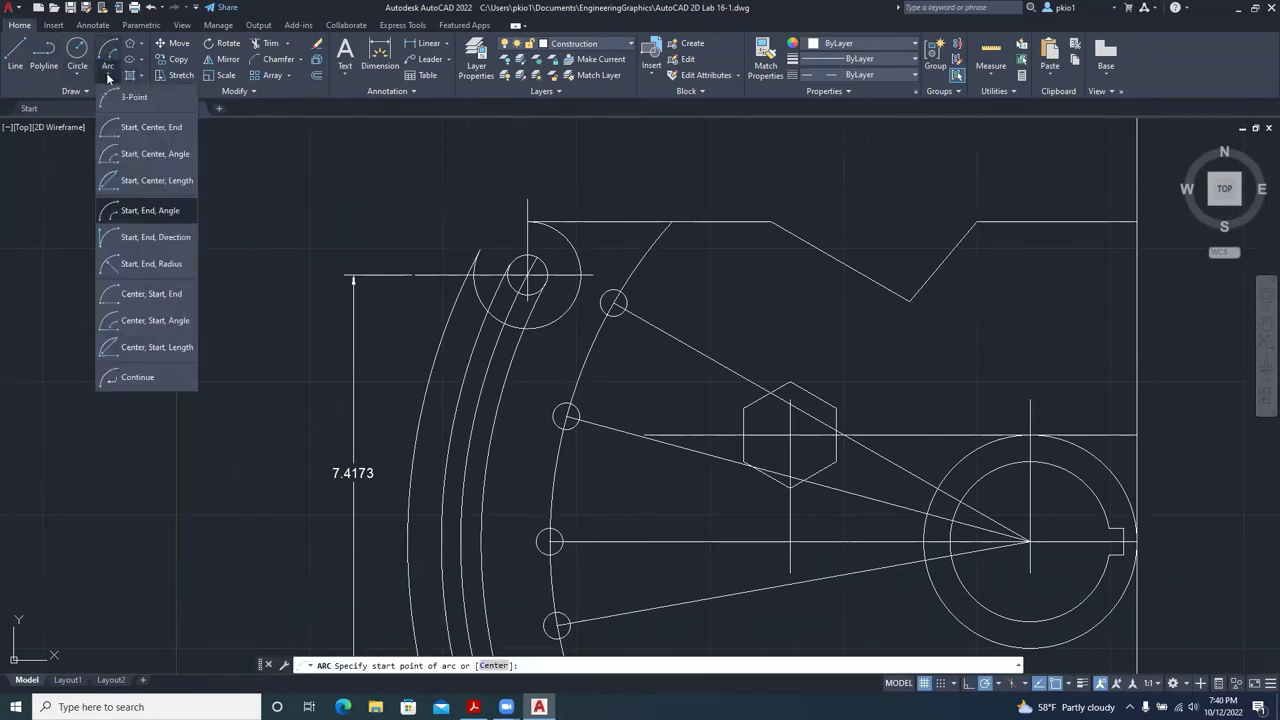
{"action": "left_click", "coordinate": [154, 211]}
{"action": "left_click", "coordinate": [480, 250]}
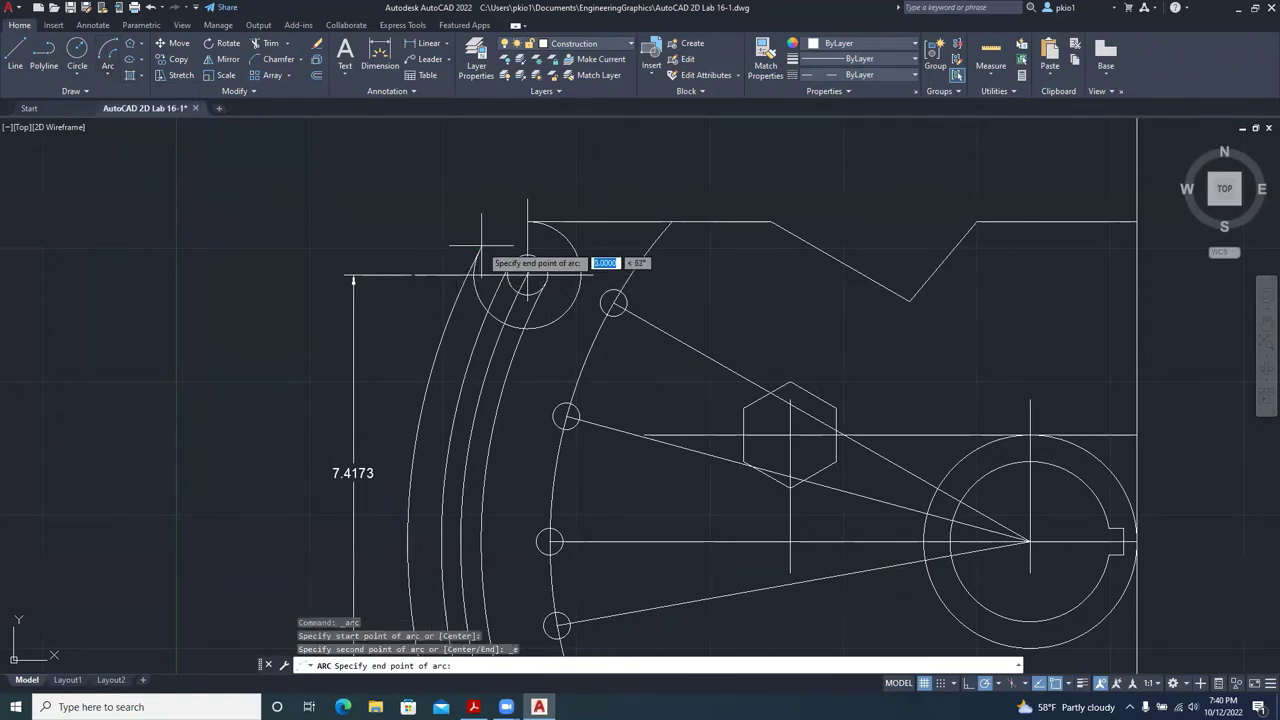
{"action": "left_click", "coordinate": [510, 234]}
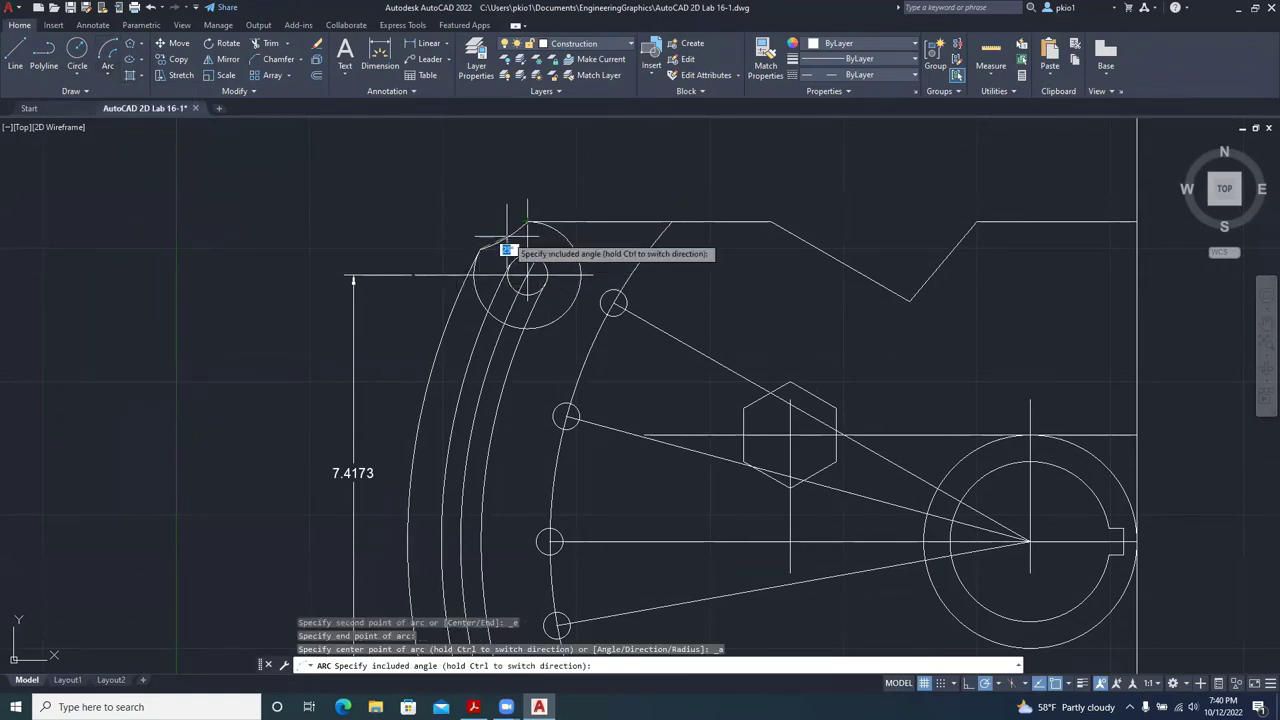
{"action": "scroll", "coordinate": [515, 240], "scroll_direction": "up", "scroll_amount": 4}
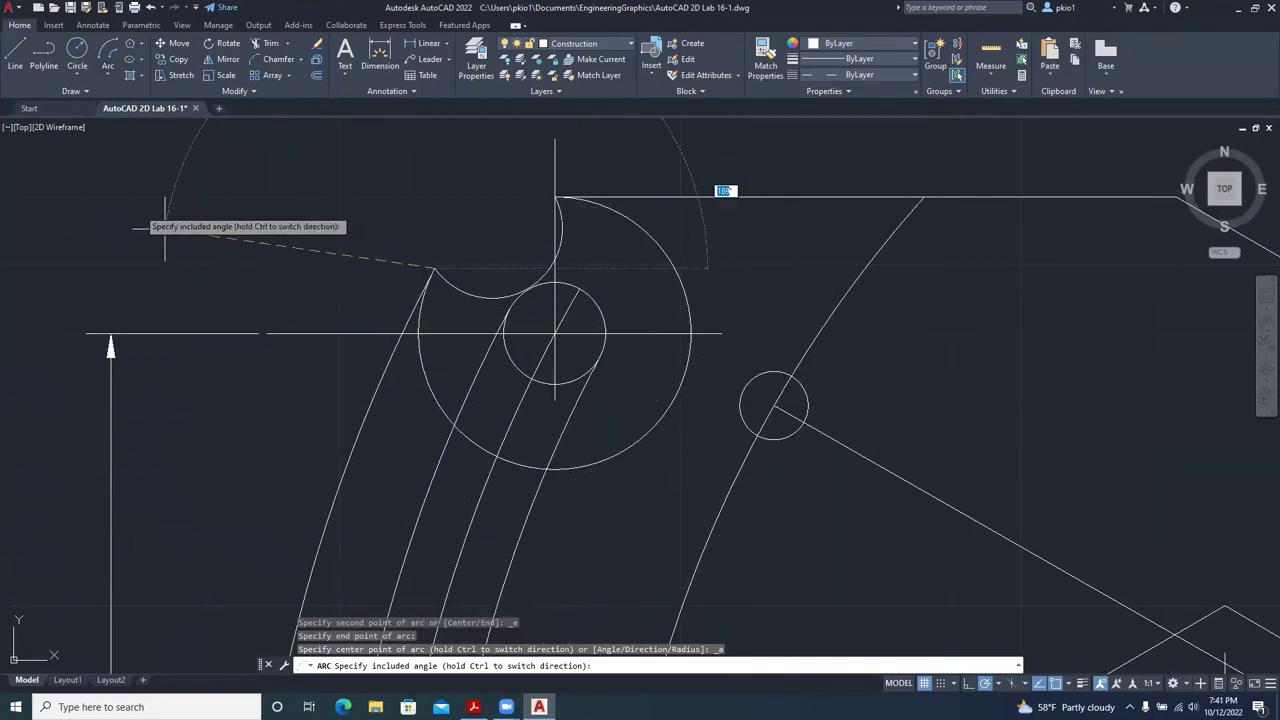
{"action": "key", "text": "Escape"}
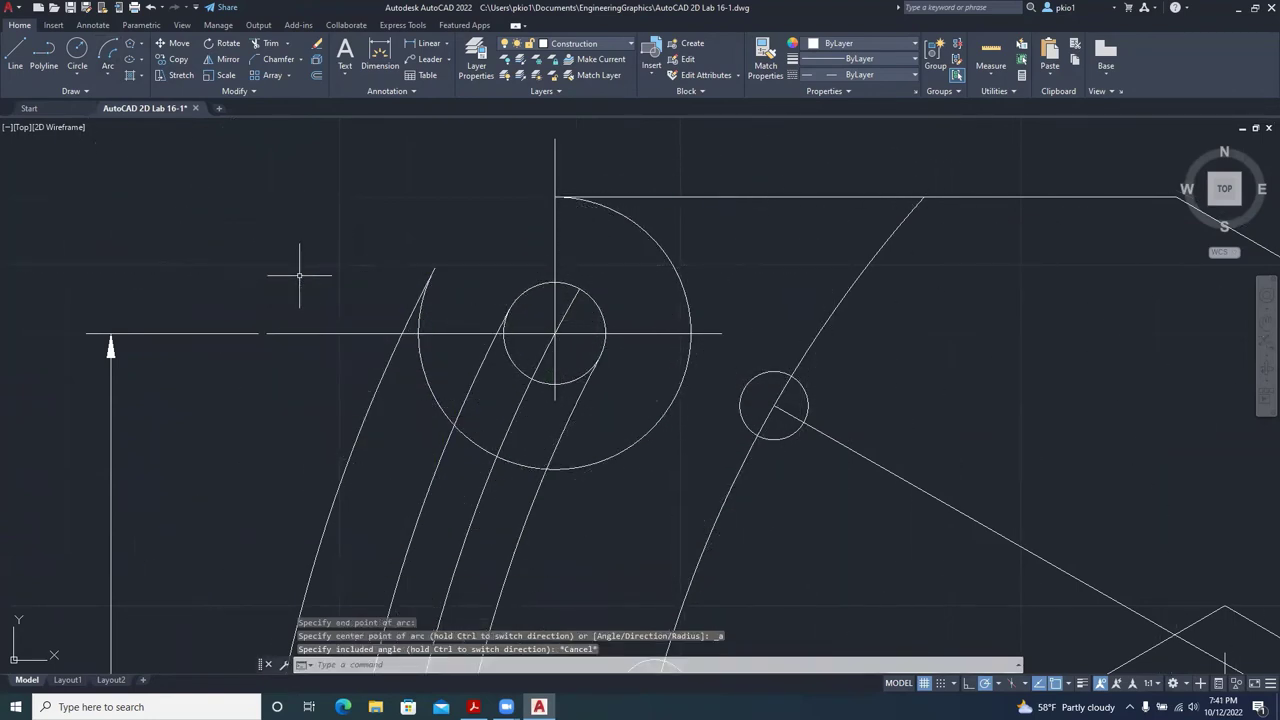
Draw a Start, End, Angle arc from the top line's left end to the curved outer edge's upper end, rounding the upper-left corner.
{"action": "left_click", "coordinate": [107, 47]}
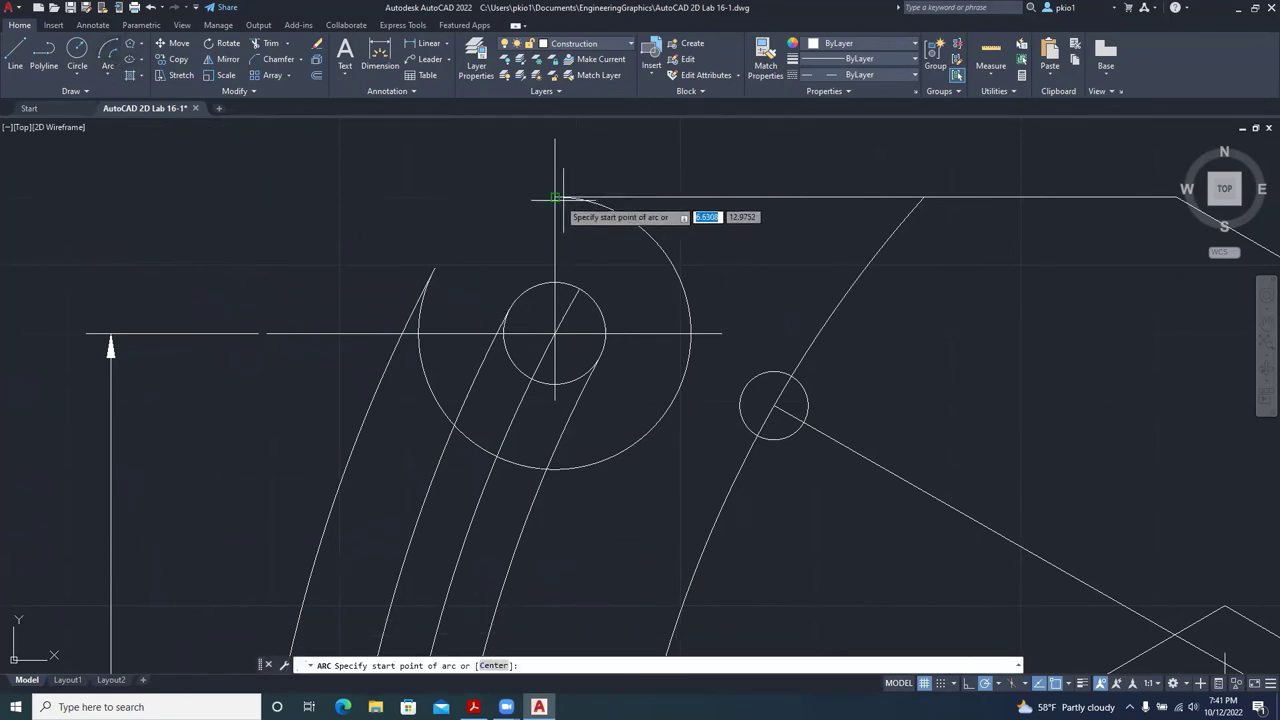
{"action": "left_click", "coordinate": [554, 197]}
{"action": "left_click", "coordinate": [434, 269]}
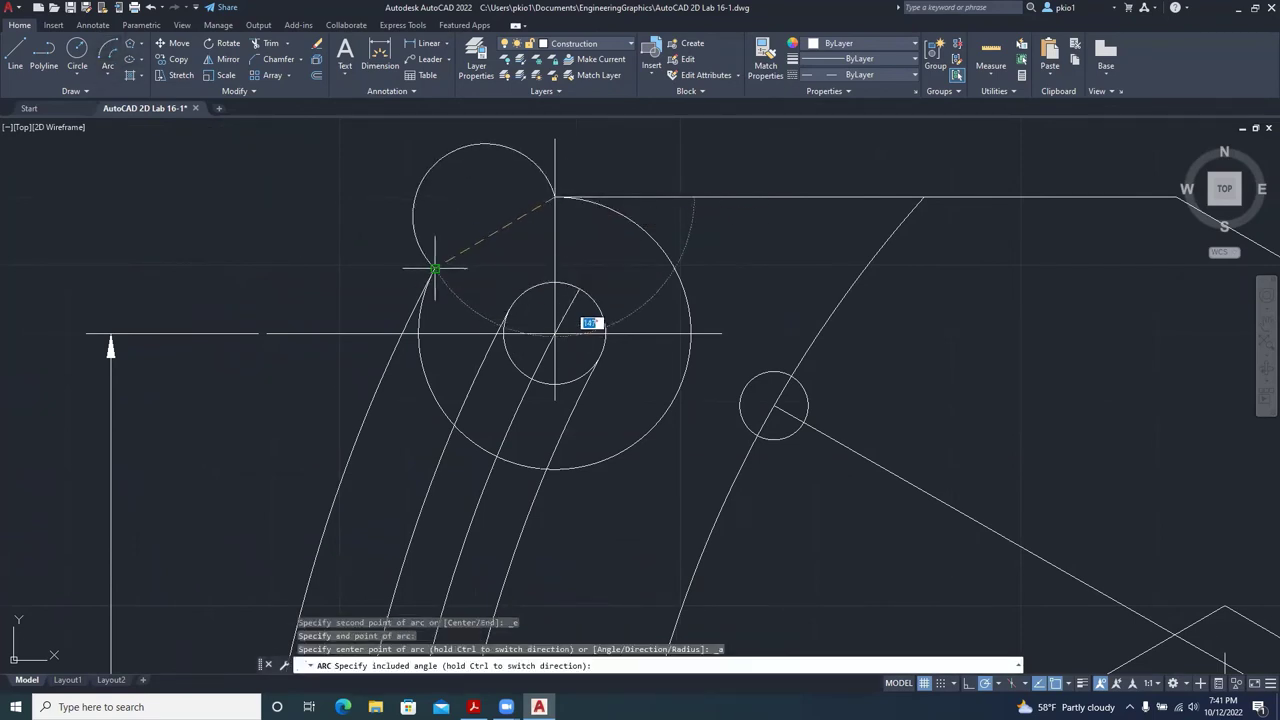
{"action": "left_click", "coordinate": [583, 144]}
{"action": "scroll", "coordinate": [527, 207], "scroll_direction": "down", "scroll_amount": 5}
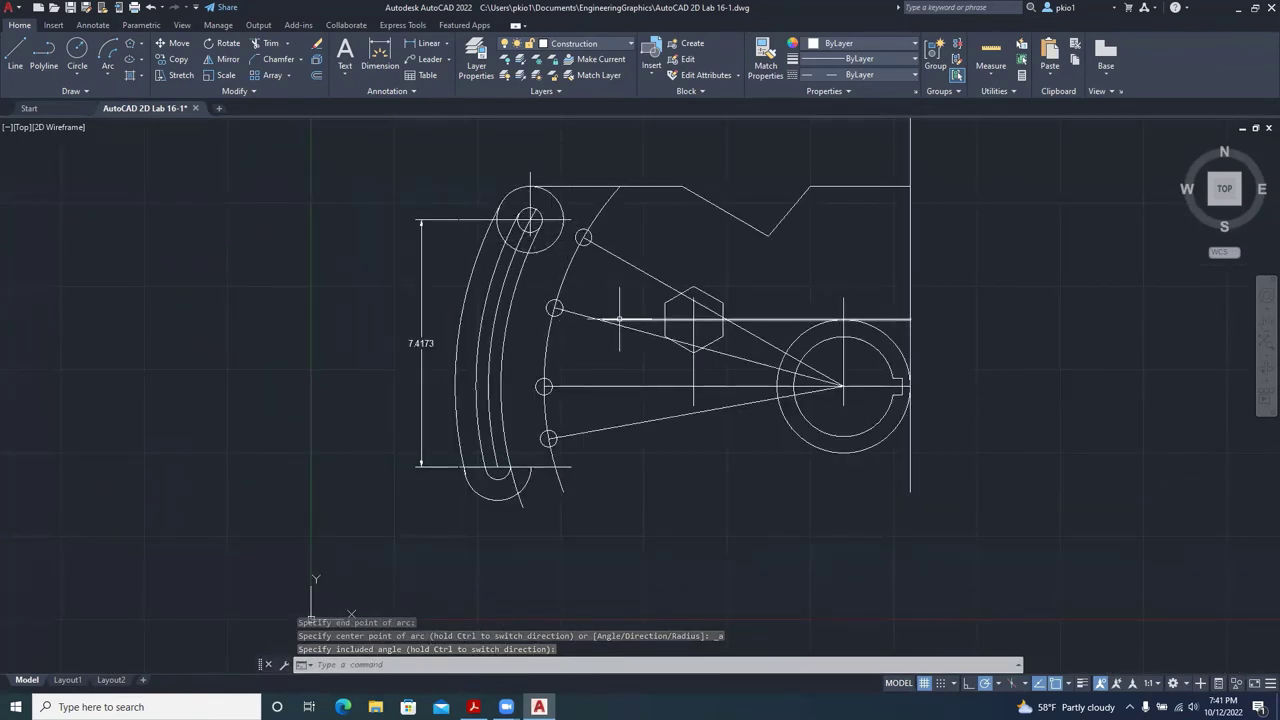
Check the corner radius in the Acrobat PDF's Figure Step 1B, and fillet the plate's upper-right corner in AutoCAD with radius 0.75.
{"action": "scroll", "coordinate": [605, 299], "scroll_direction": "down", "scroll_amount": 2}
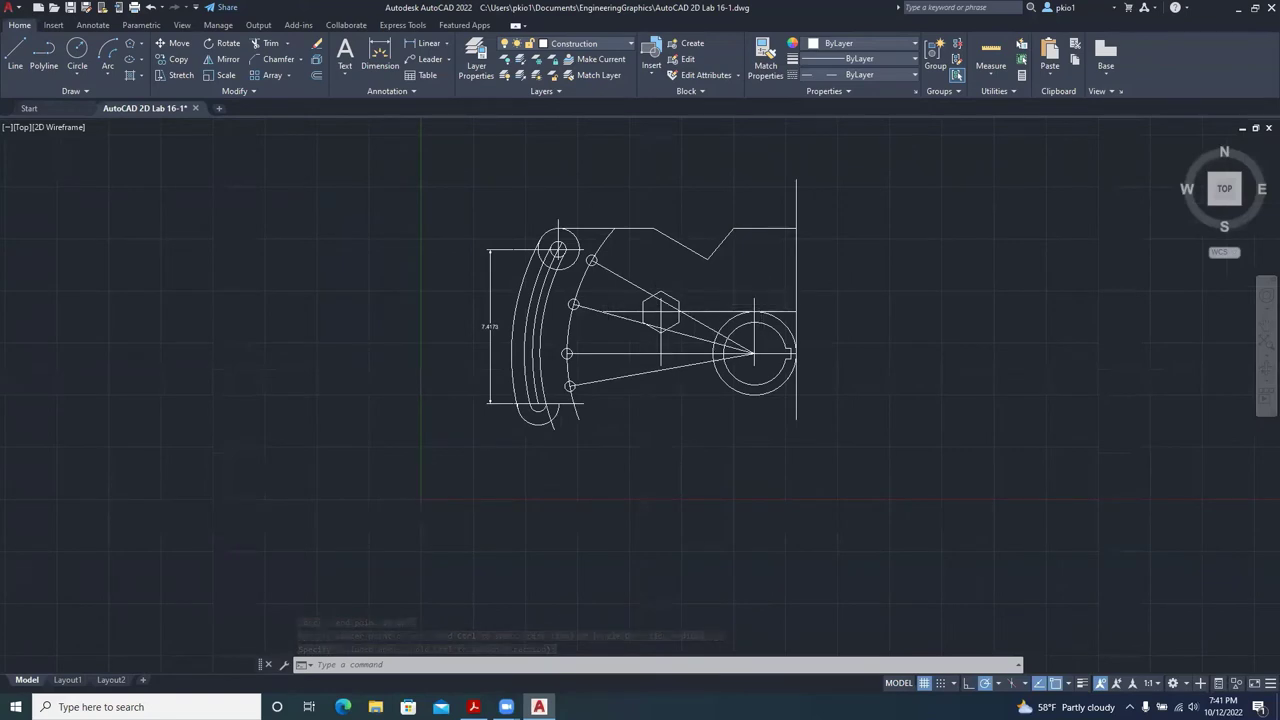
{"action": "scroll", "coordinate": [752, 296], "scroll_direction": "up", "scroll_amount": 3}
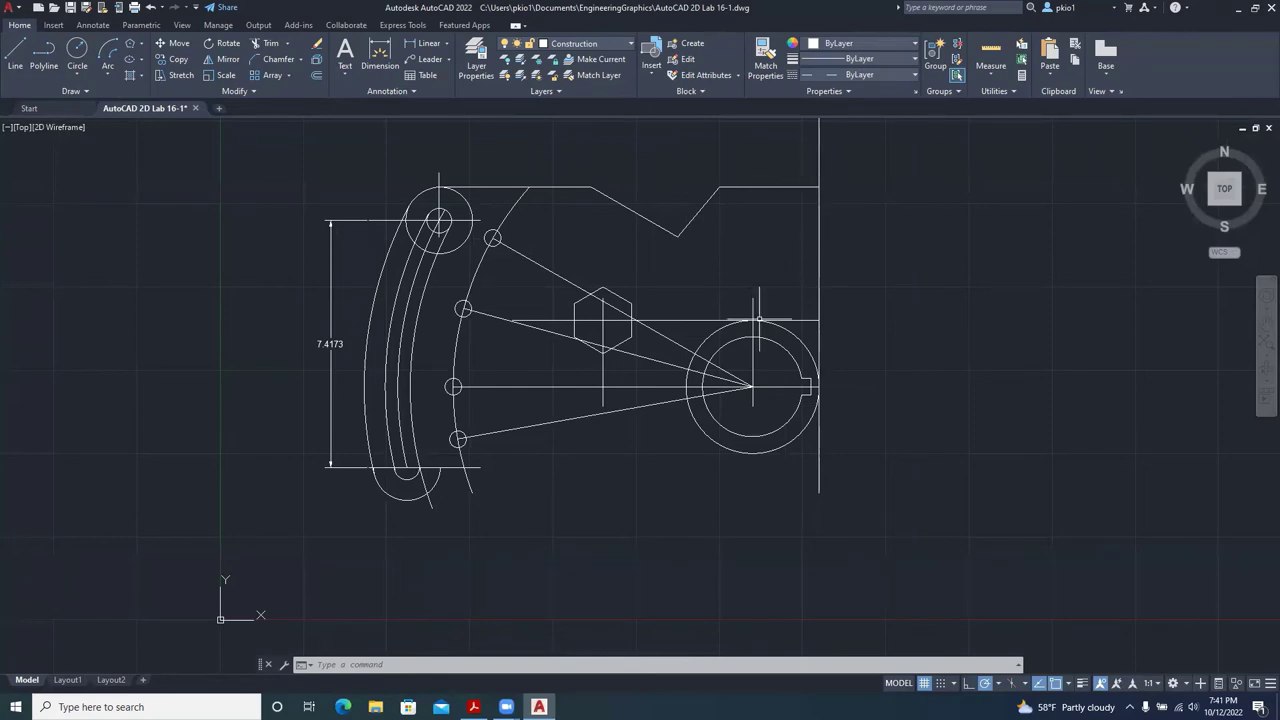
{"action": "left_click", "coordinate": [473, 707]}
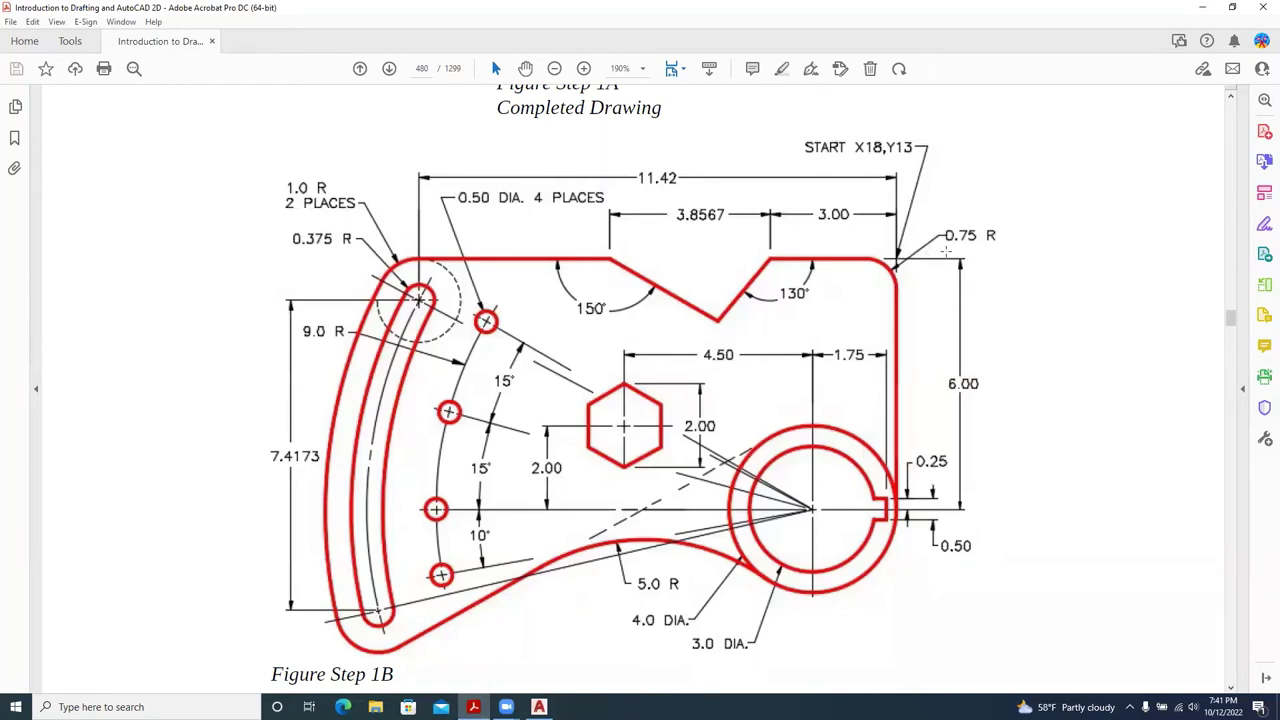
{"action": "left_click", "coordinate": [539, 707]}
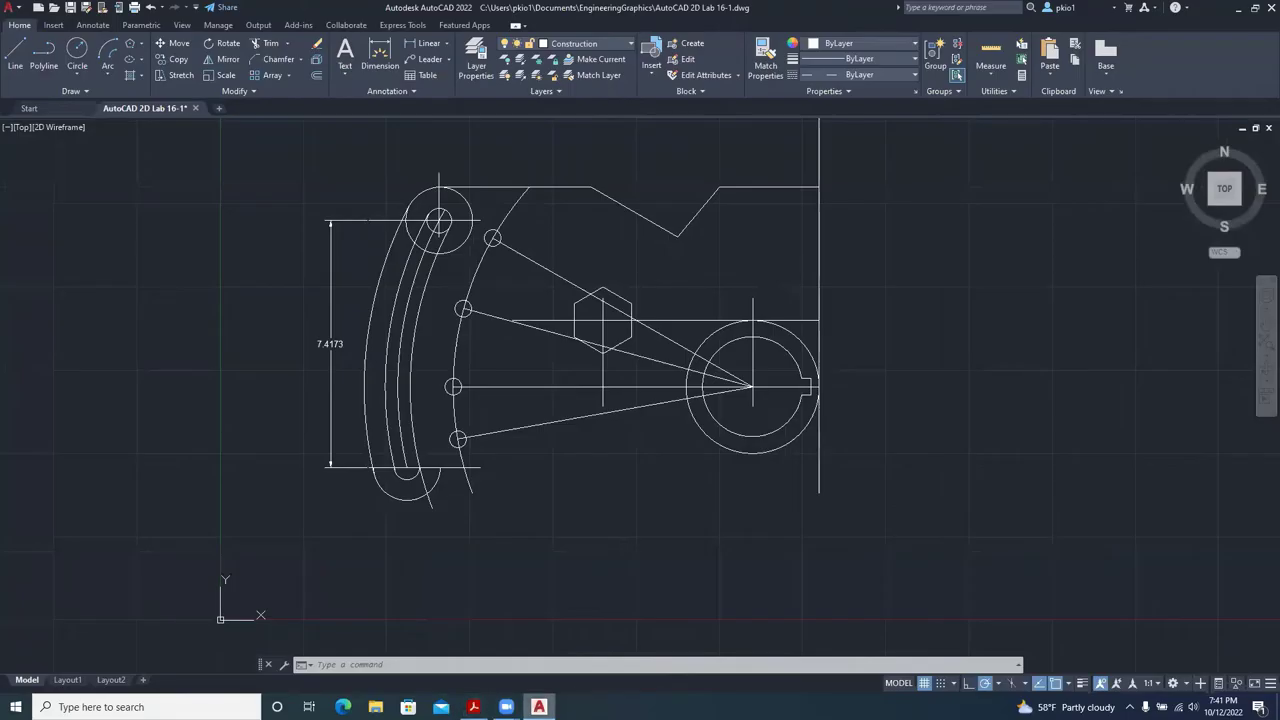
{"action": "left_click", "coordinate": [300, 59]}
{"action": "left_click", "coordinate": [284, 80]}
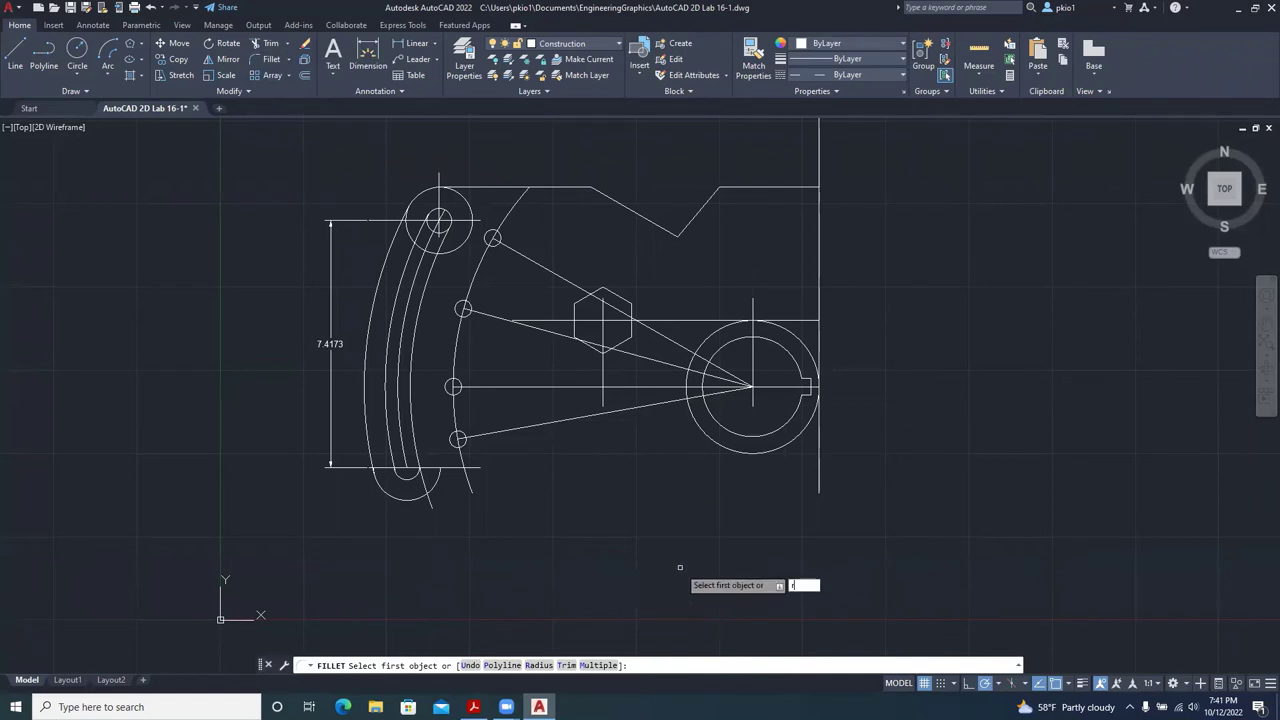
{"action": "key", "text": "Return"}
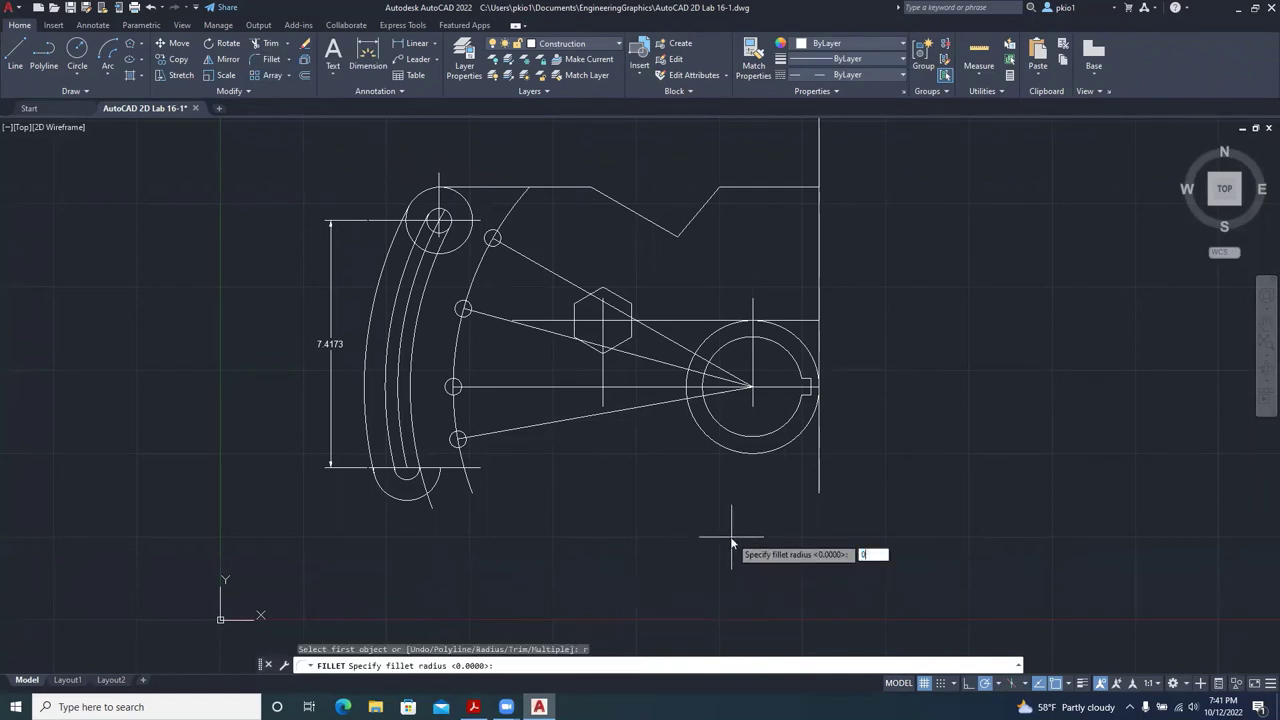
{"action": "key", "text": "Return"}
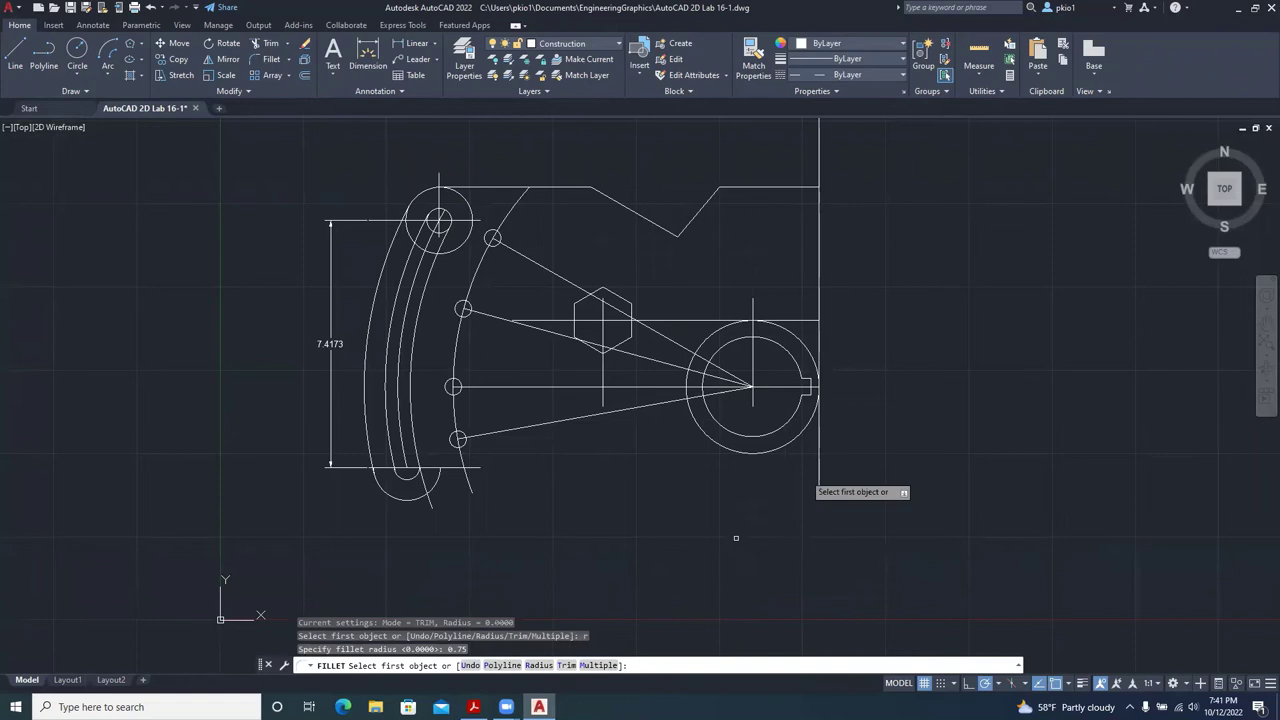
{"action": "left_click", "coordinate": [785, 187]}
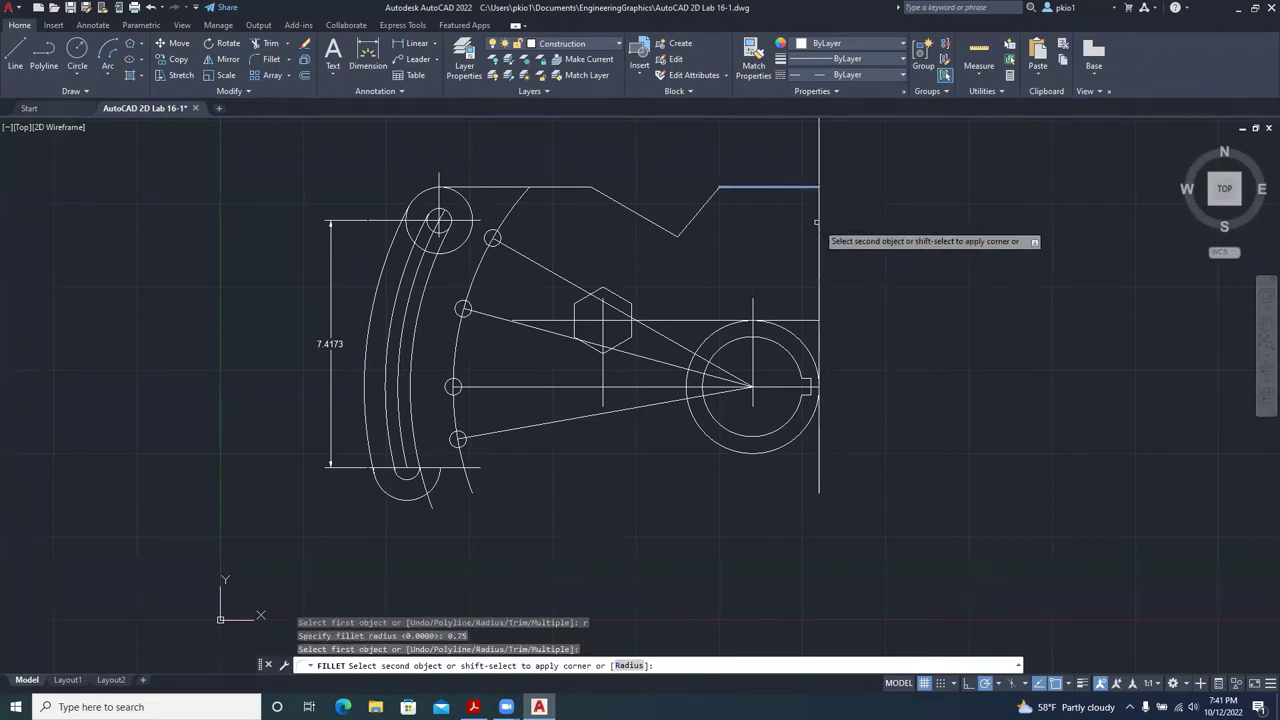
{"action": "left_click", "coordinate": [819, 222]}
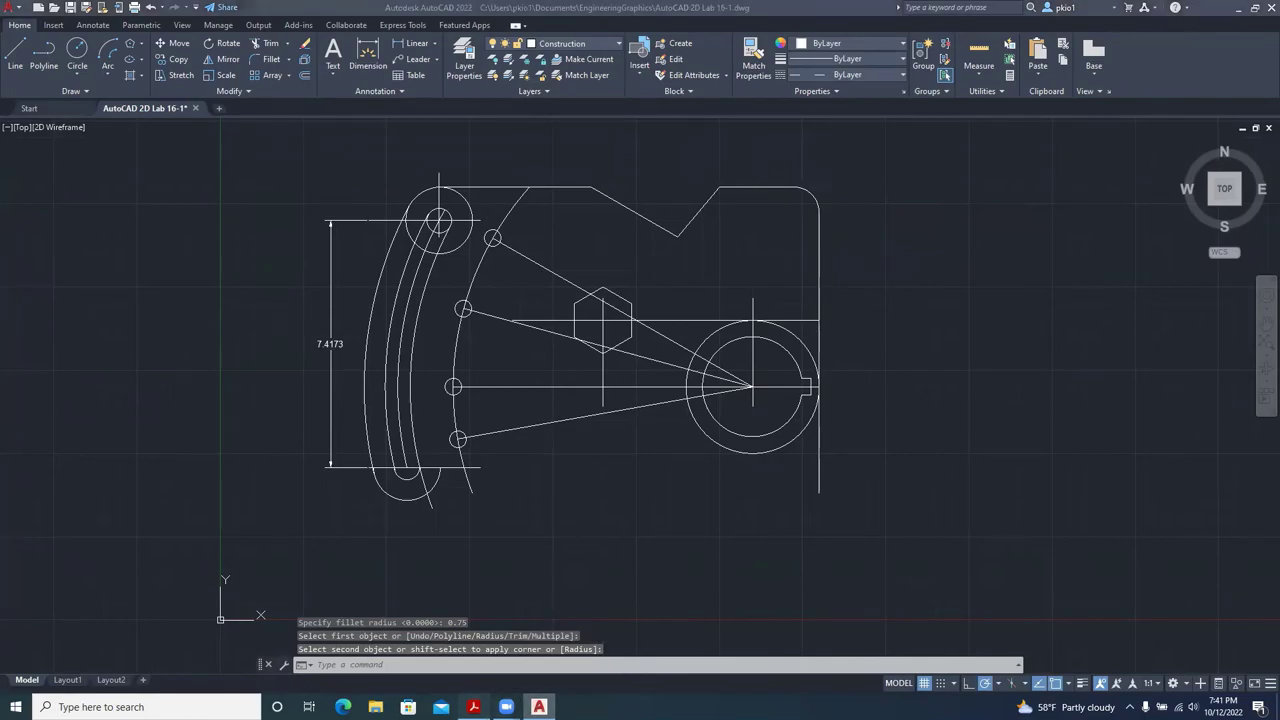
Examine the plate's lower contour and its dimensions in the Acrobat PDF's Figure Step 1B, and return to AutoCAD.
{"action": "left_click", "coordinate": [474, 707]}
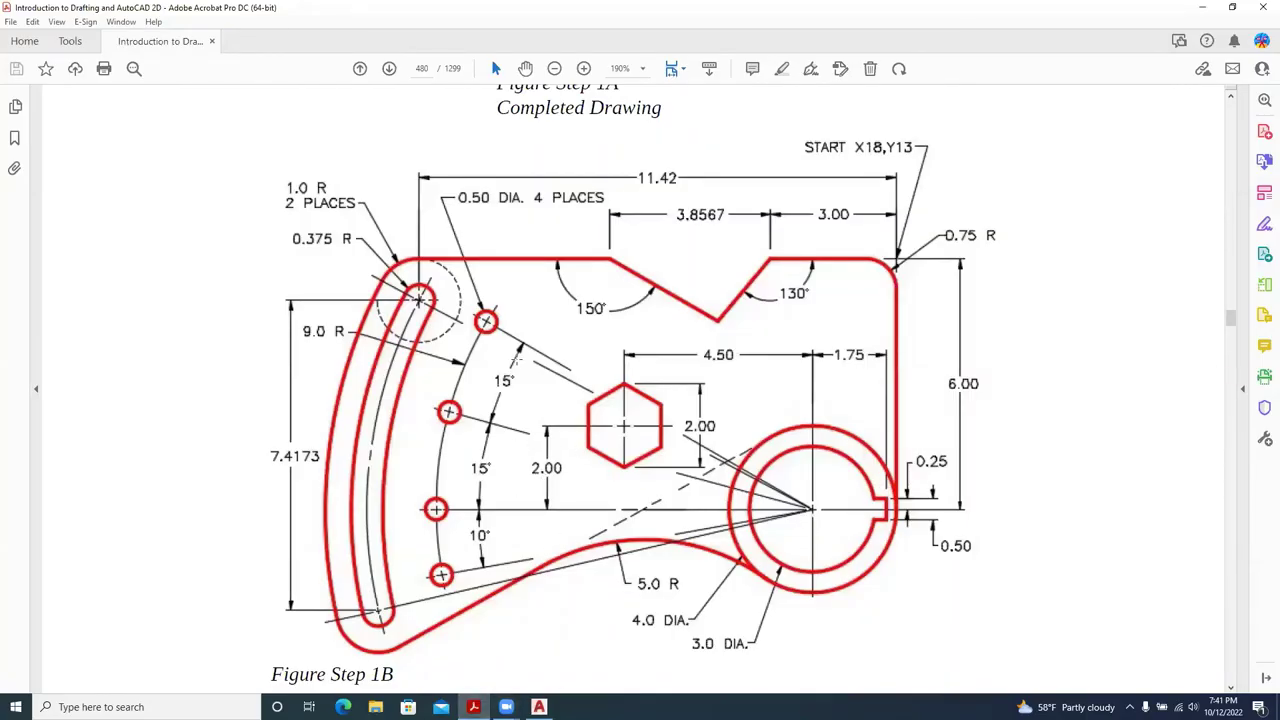
{"action": "scroll", "coordinate": [517, 357], "scroll_direction": "down", "scroll_amount": 1}
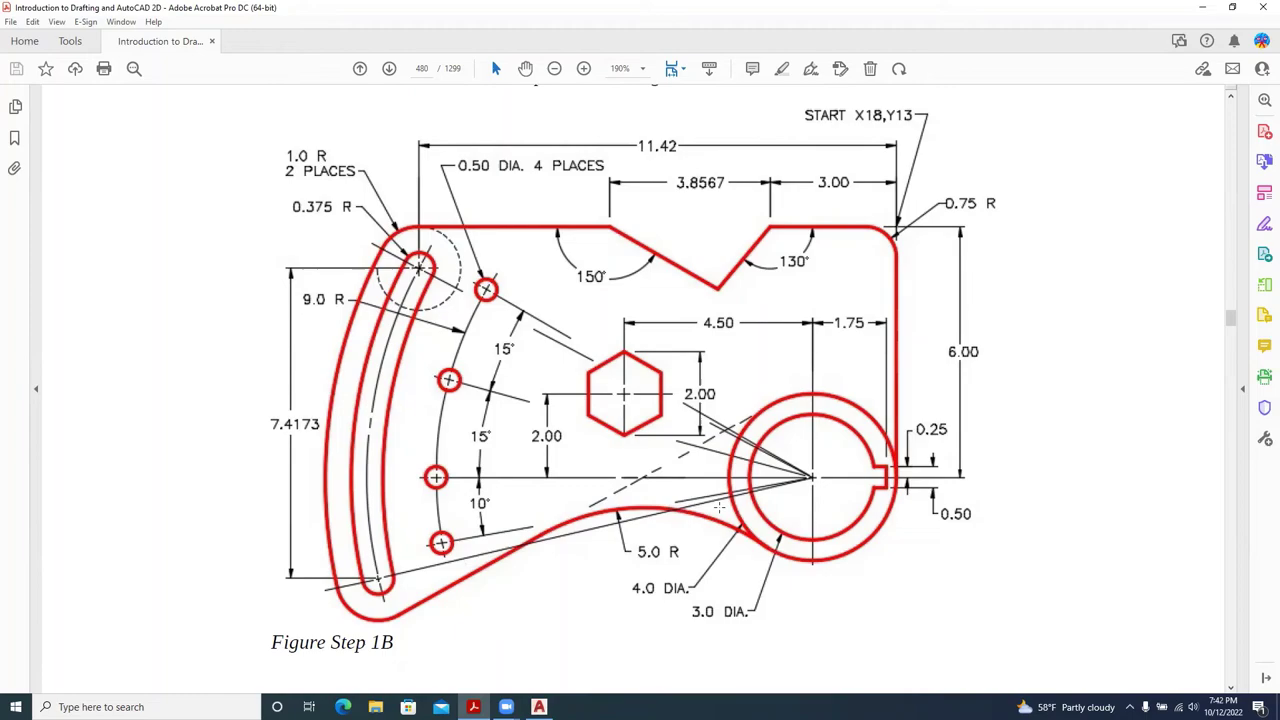
{"action": "key", "text": "alt+Tab"}
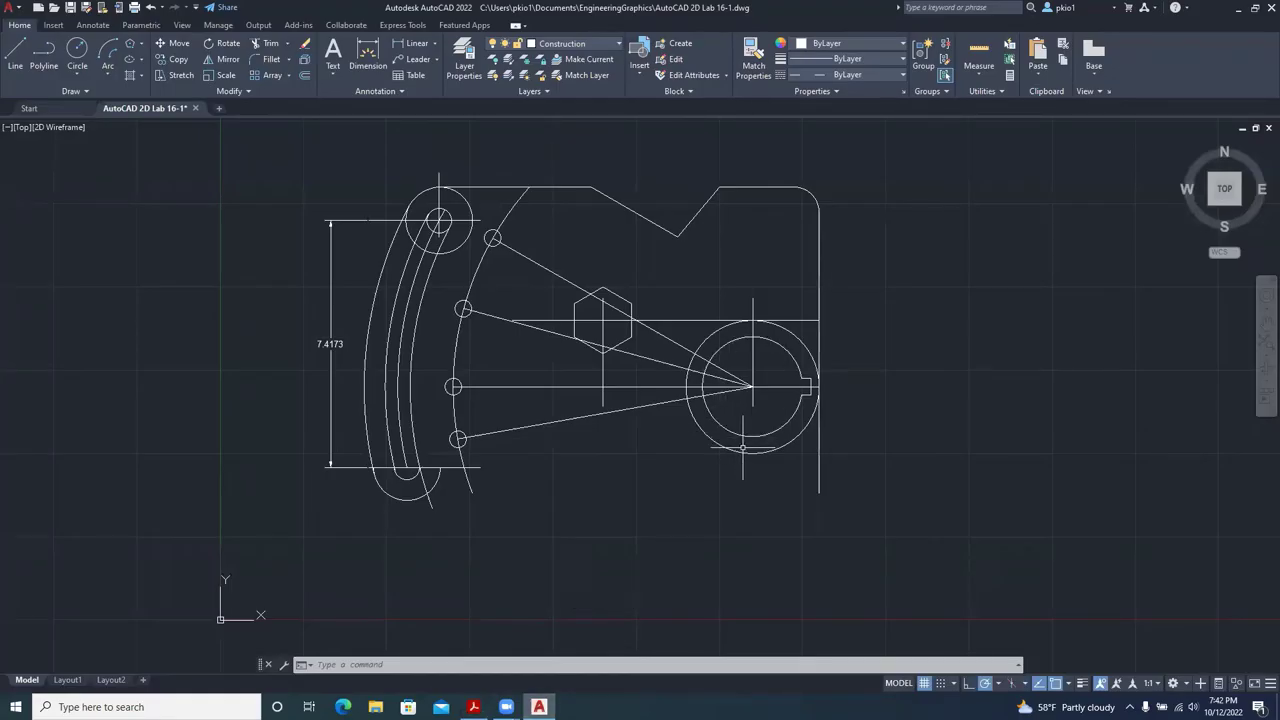
Erase the keyed circle's vertical center line and both the horizontal and vertical center lines through the hexagon.
{"action": "key", "text": "Escape"}
{"action": "left_click", "coordinate": [752, 322]}
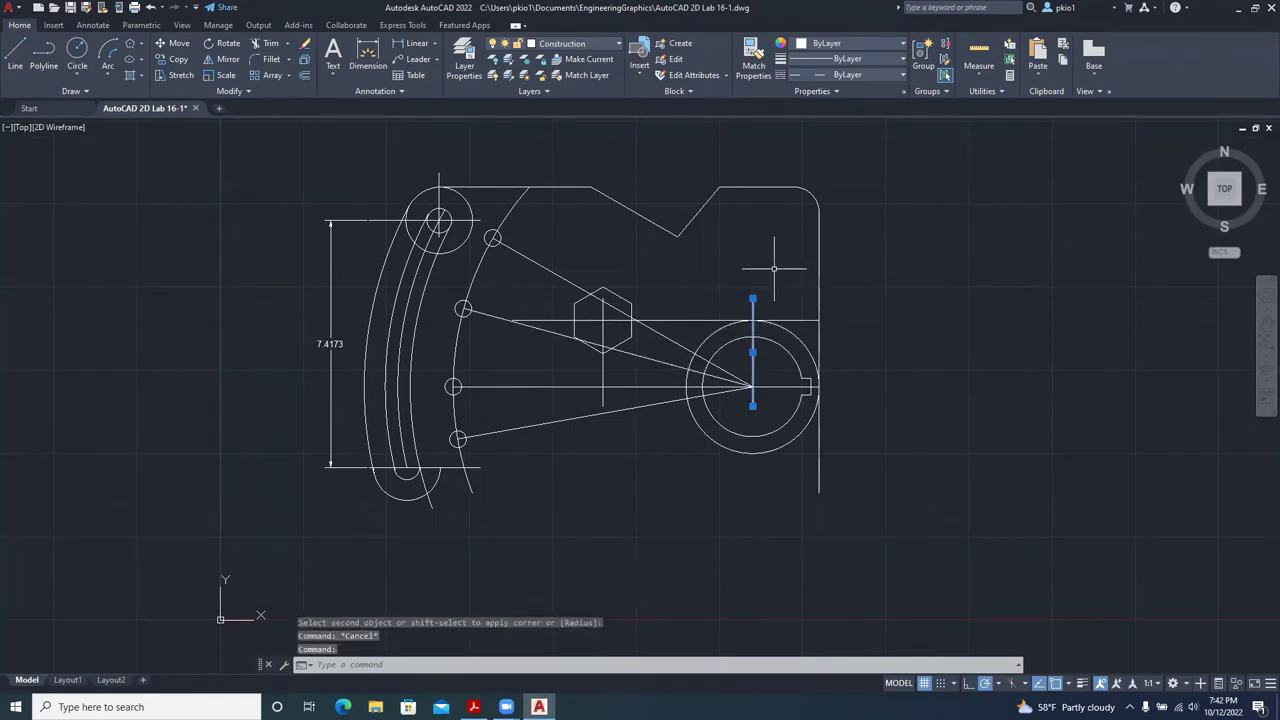
{"action": "key", "text": "Delete"}
{"action": "left_click", "coordinate": [689, 320]}
{"action": "key", "text": "Delete"}
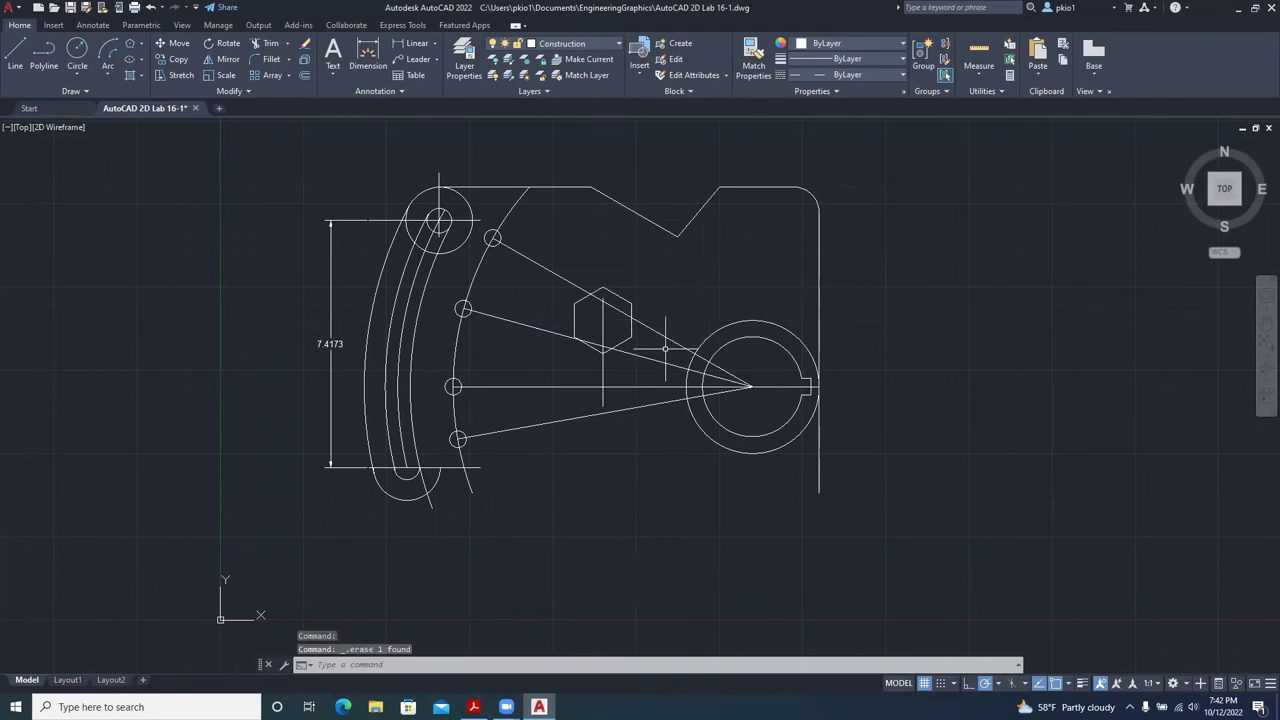
{"action": "left_click", "coordinate": [603, 369]}
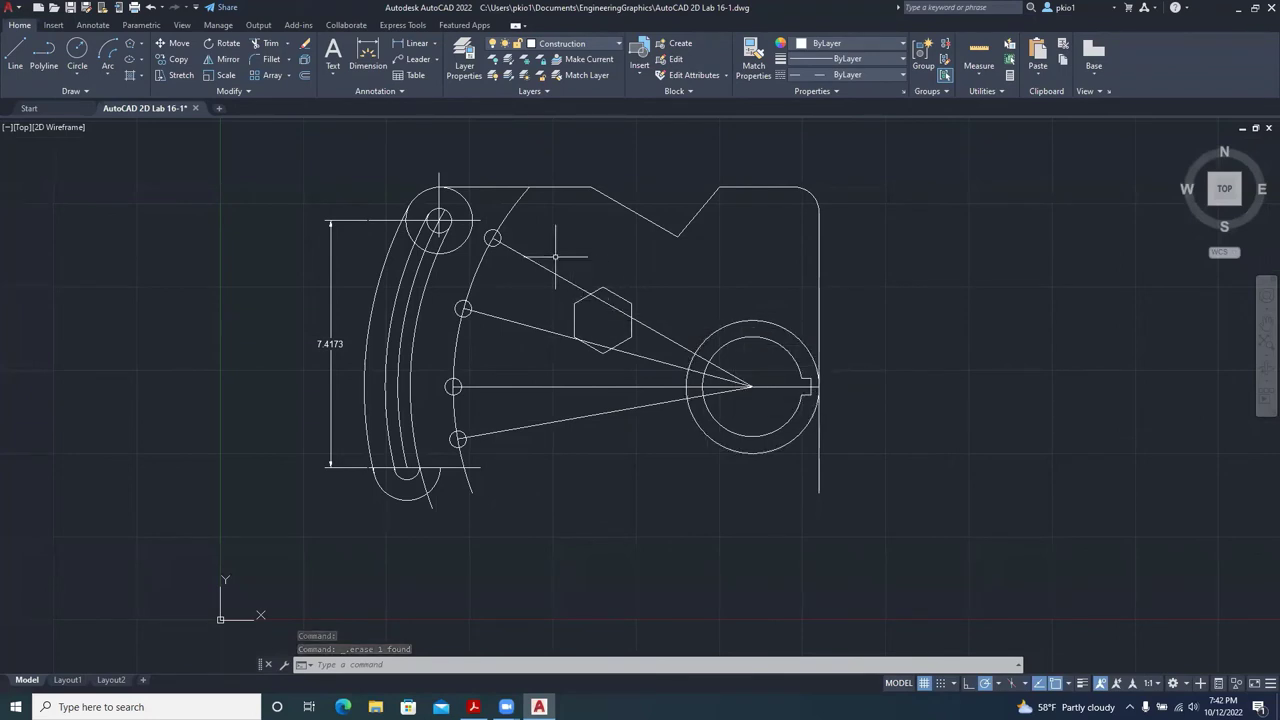
Draw a line tangent to the keyed hole's outer 4.0-diameter circle, ending on the plate's lower-left rounded end.
{"action": "left_click", "coordinate": [15, 52]}
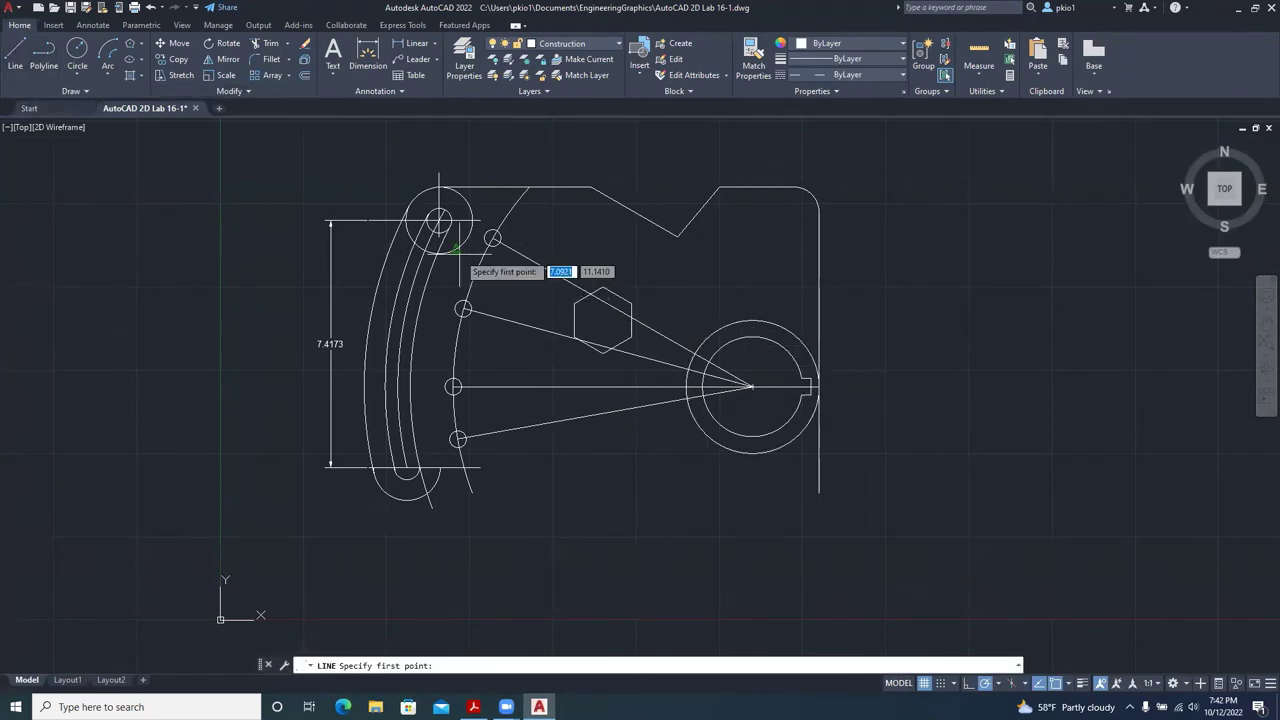
{"action": "right_click", "coordinate": [620, 437], "text": "shift"}
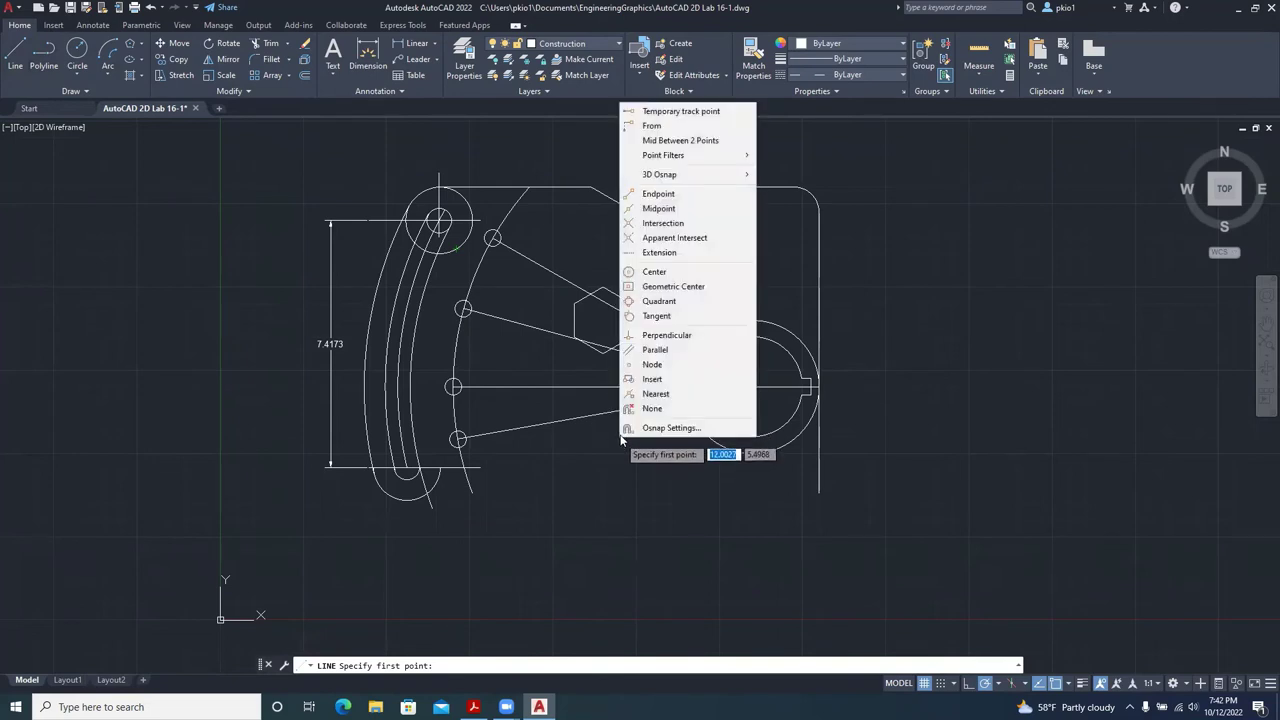
{"action": "left_click", "coordinate": [660, 316]}
{"action": "left_click", "coordinate": [705, 345]}
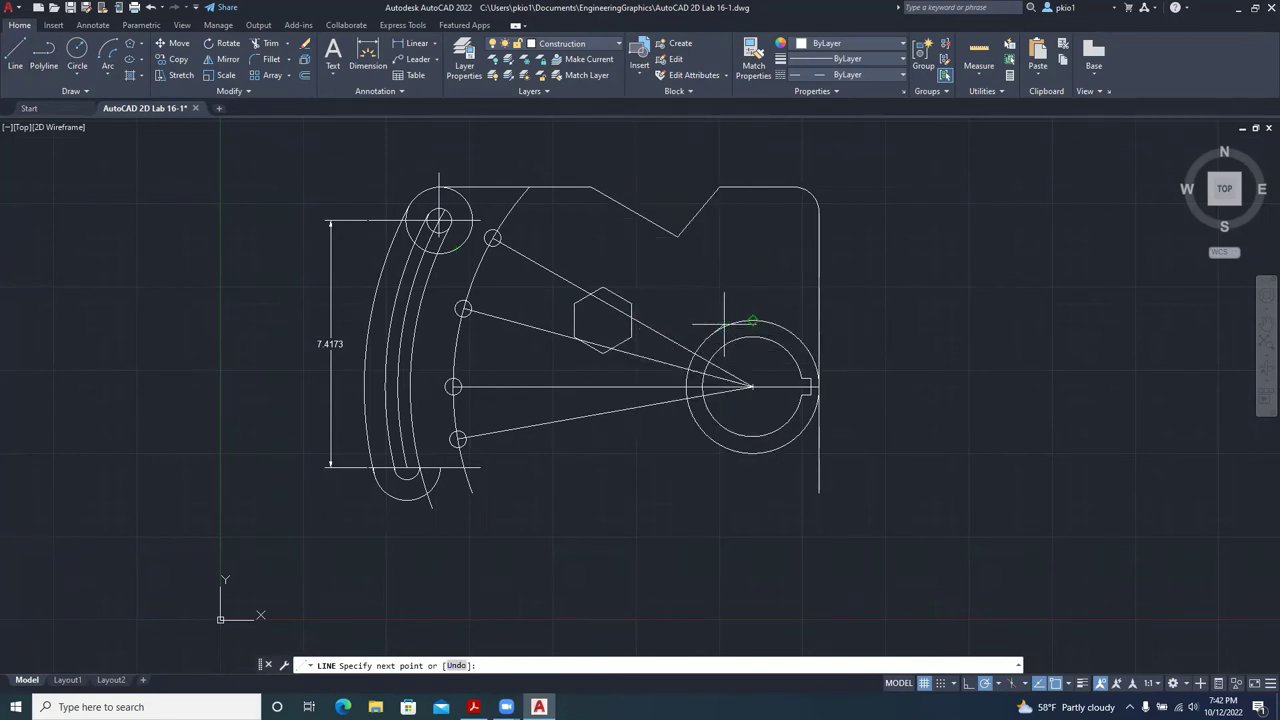
{"action": "left_click", "coordinate": [428, 495]}
{"action": "key", "text": "Escape"}
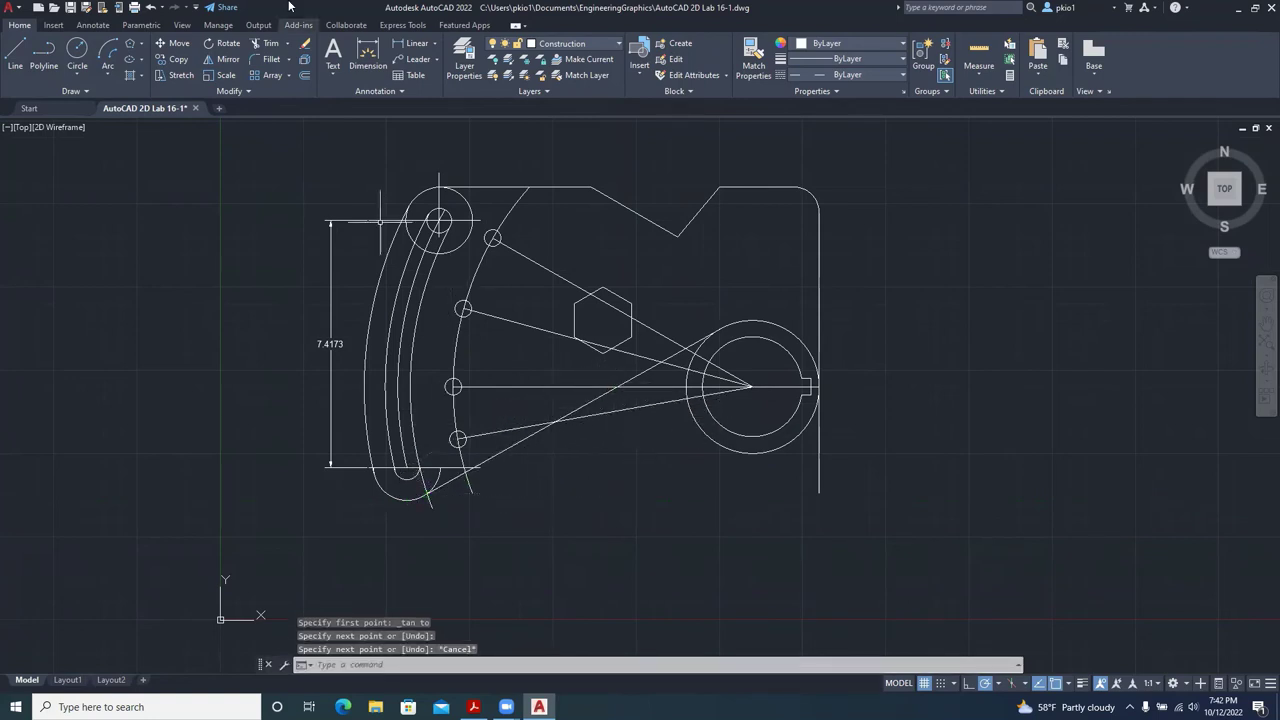
Trim the excess of the lower-left end curves, the slot's lower horizontal line, and the hole-pattern arc below the lowest hole.
{"action": "left_click", "coordinate": [256, 43]}
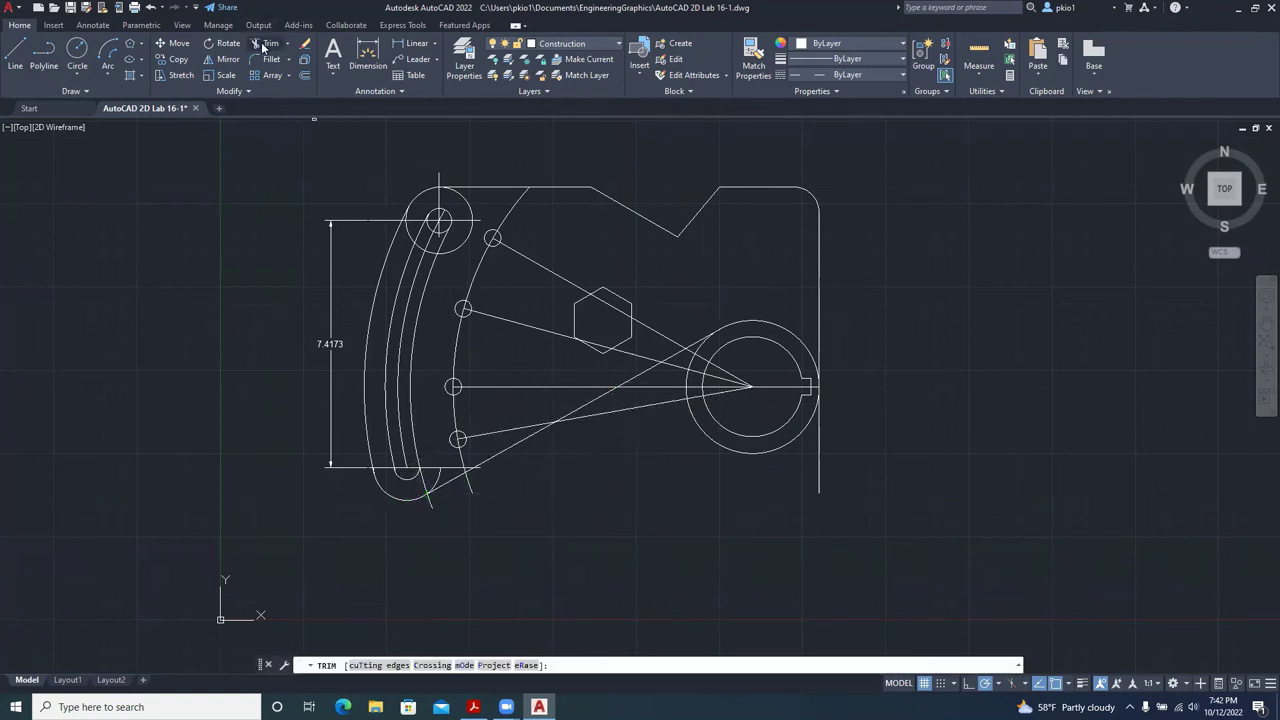
{"action": "left_click", "coordinate": [429, 490]}
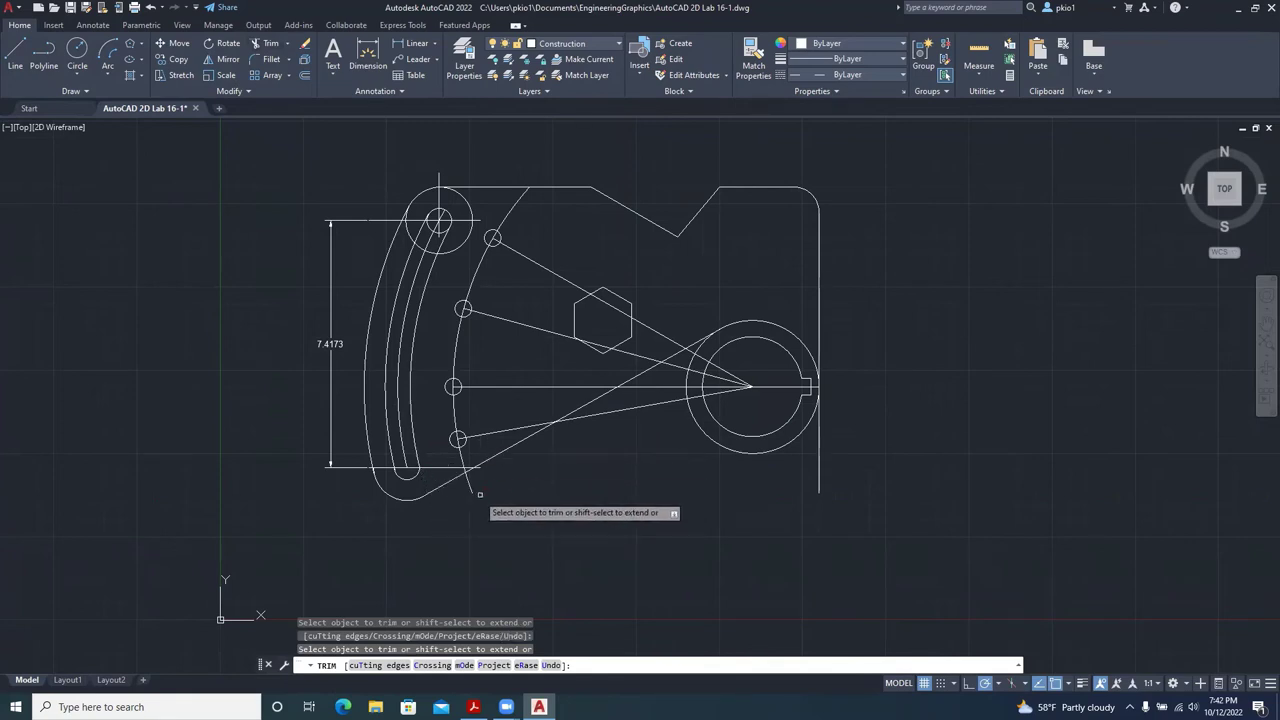
{"action": "scroll", "coordinate": [470, 482], "scroll_direction": "up", "scroll_amount": 6}
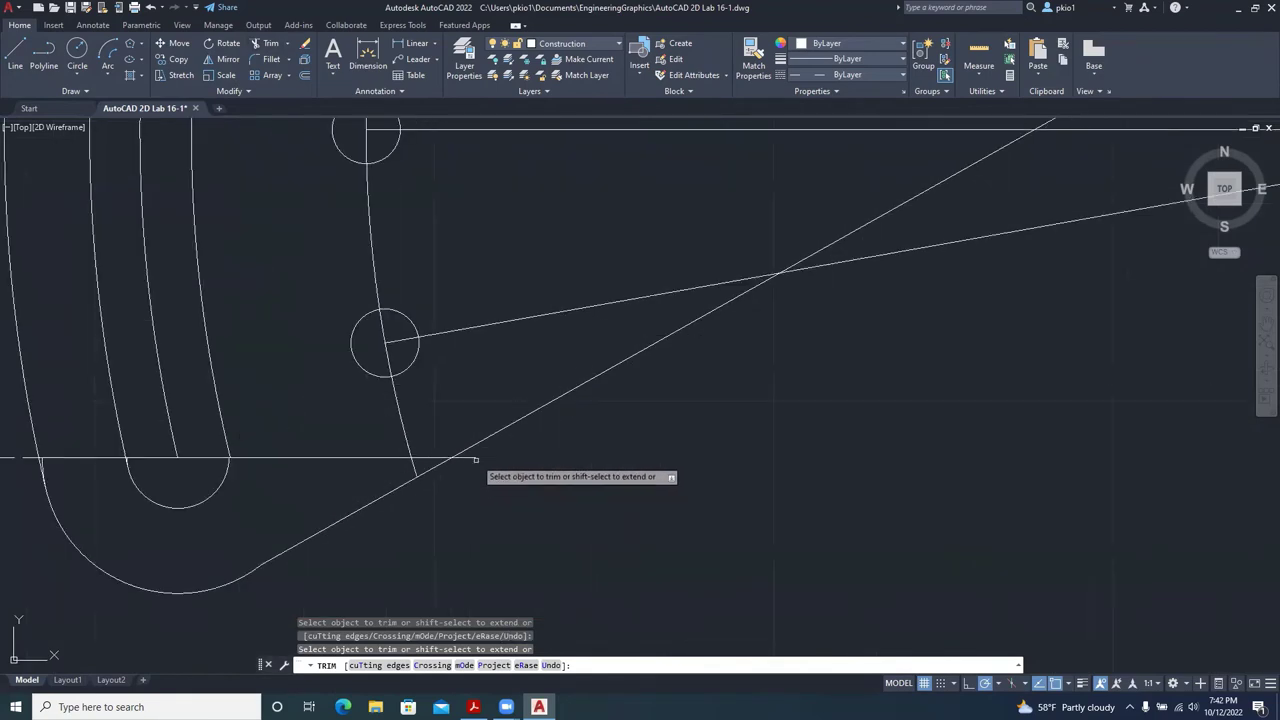
{"action": "left_click", "coordinate": [440, 457]}
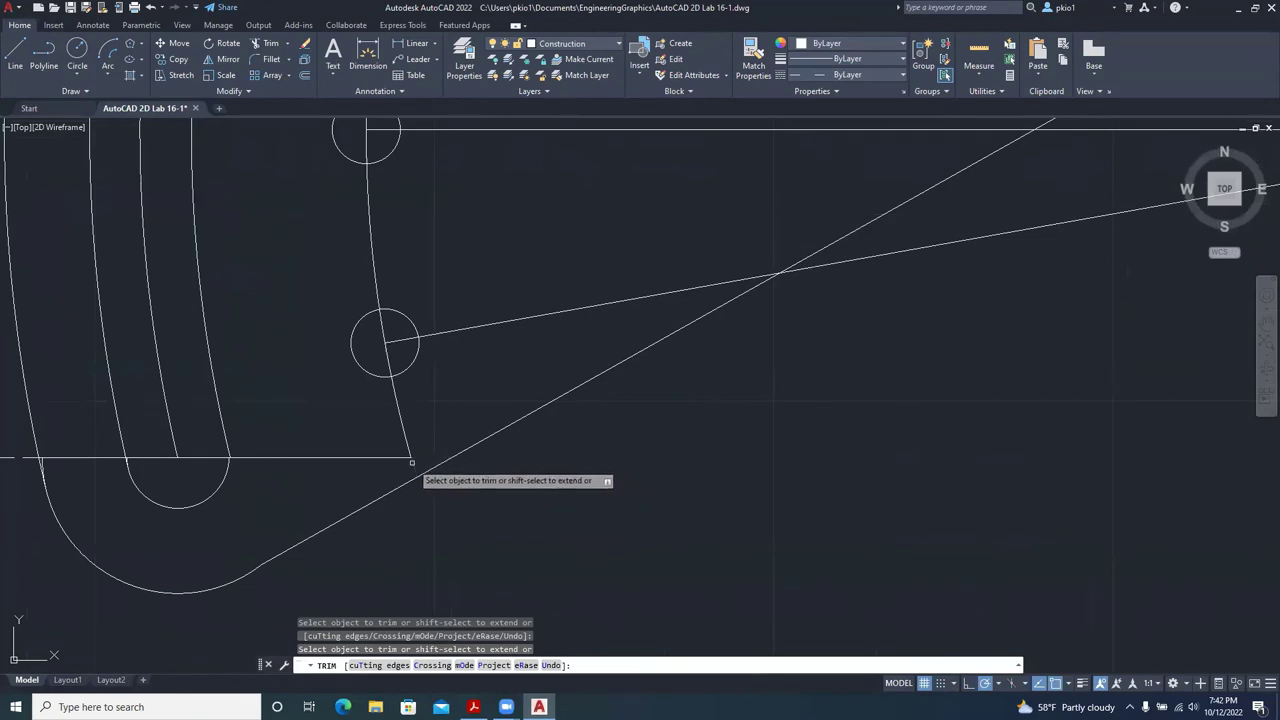
{"action": "mouse_move", "coordinate": [425, 442]}
{"action": "left_mouse_down"}
{"action": "mouse_move", "coordinate": [392, 446]}
{"action": "mouse_move", "coordinate": [503, 430]}
{"action": "left_mouse_up"}
{"action": "scroll", "coordinate": [500, 440], "scroll_direction": "down", "scroll_amount": 6}
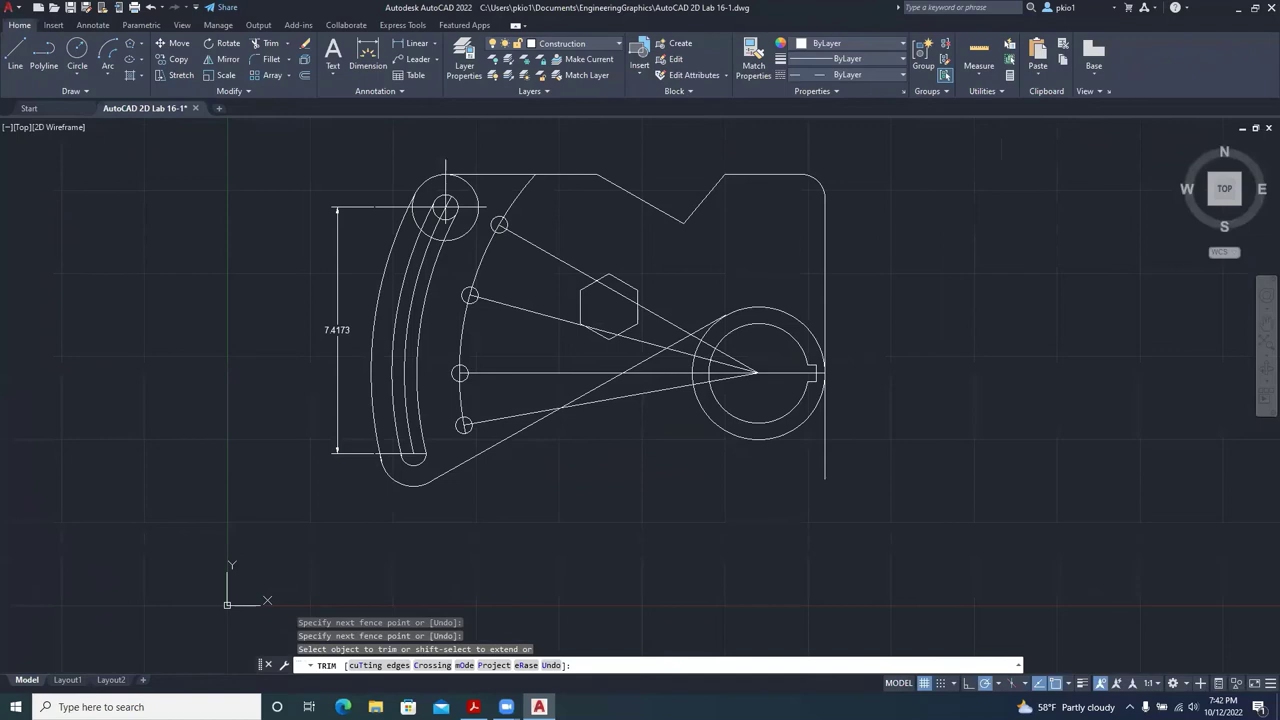
{"action": "key", "text": "Escape"}
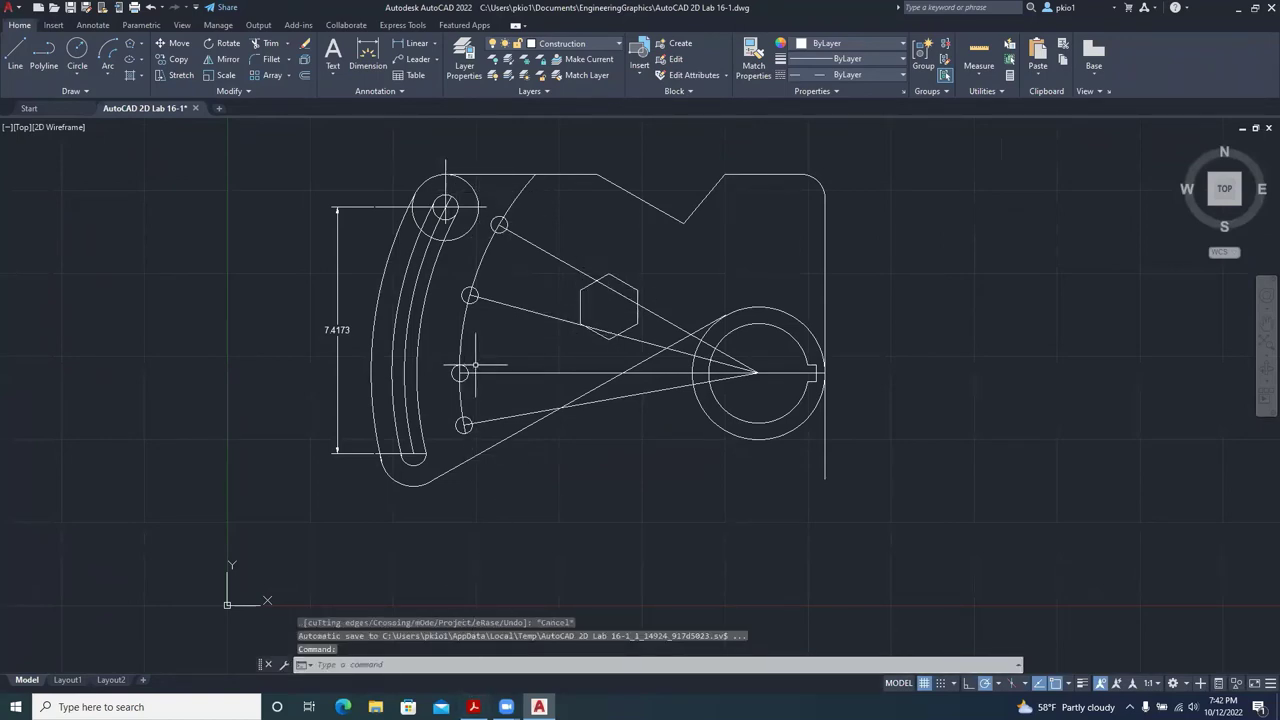
Try trimming the tangent line between the horizontal center line and the lowest radial line, and extend it back across the gap.
{"action": "left_click", "coordinate": [266, 46]}
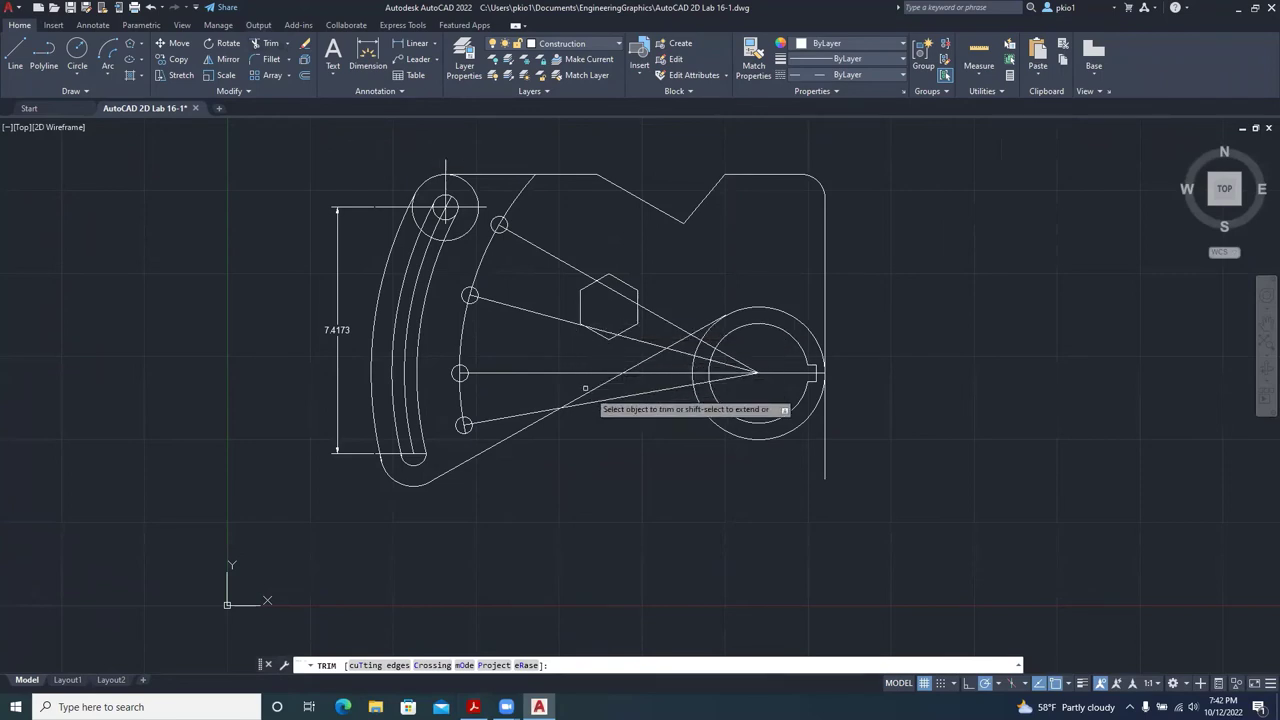
{"action": "key", "text": "Escape"}
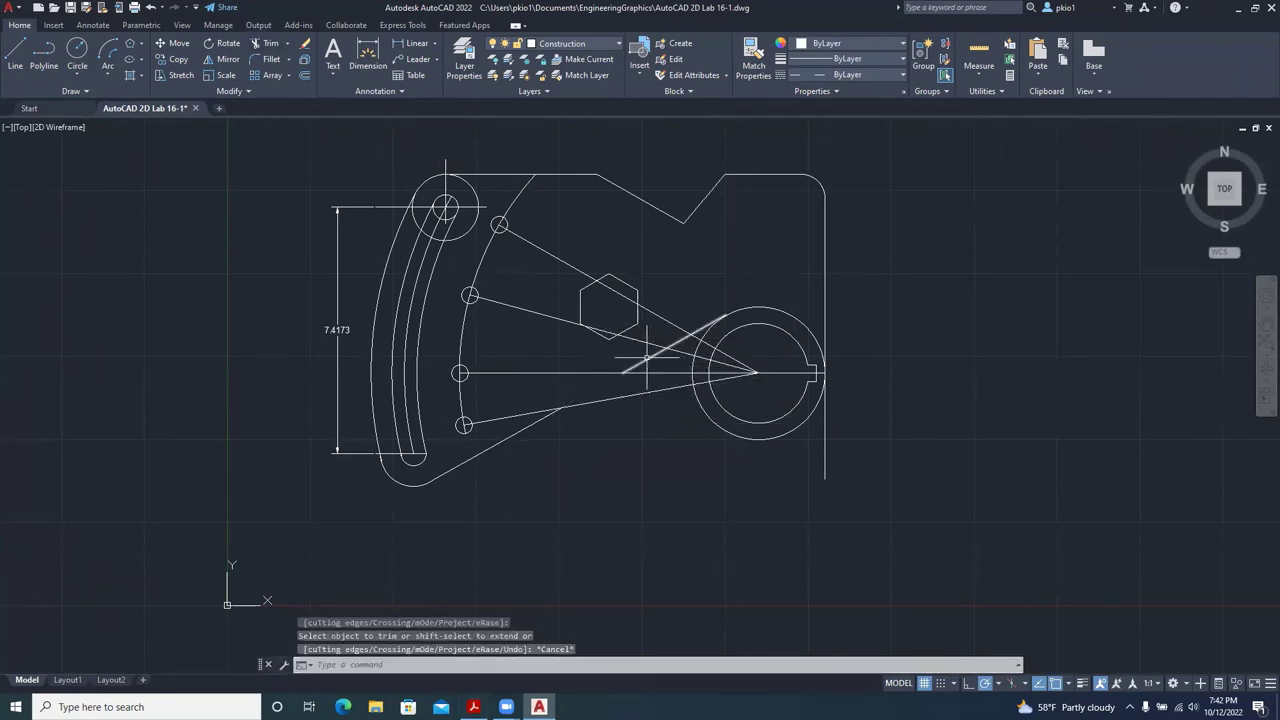
{"action": "left_click", "coordinate": [290, 45]}
{"action": "left_click", "coordinate": [280, 88]}
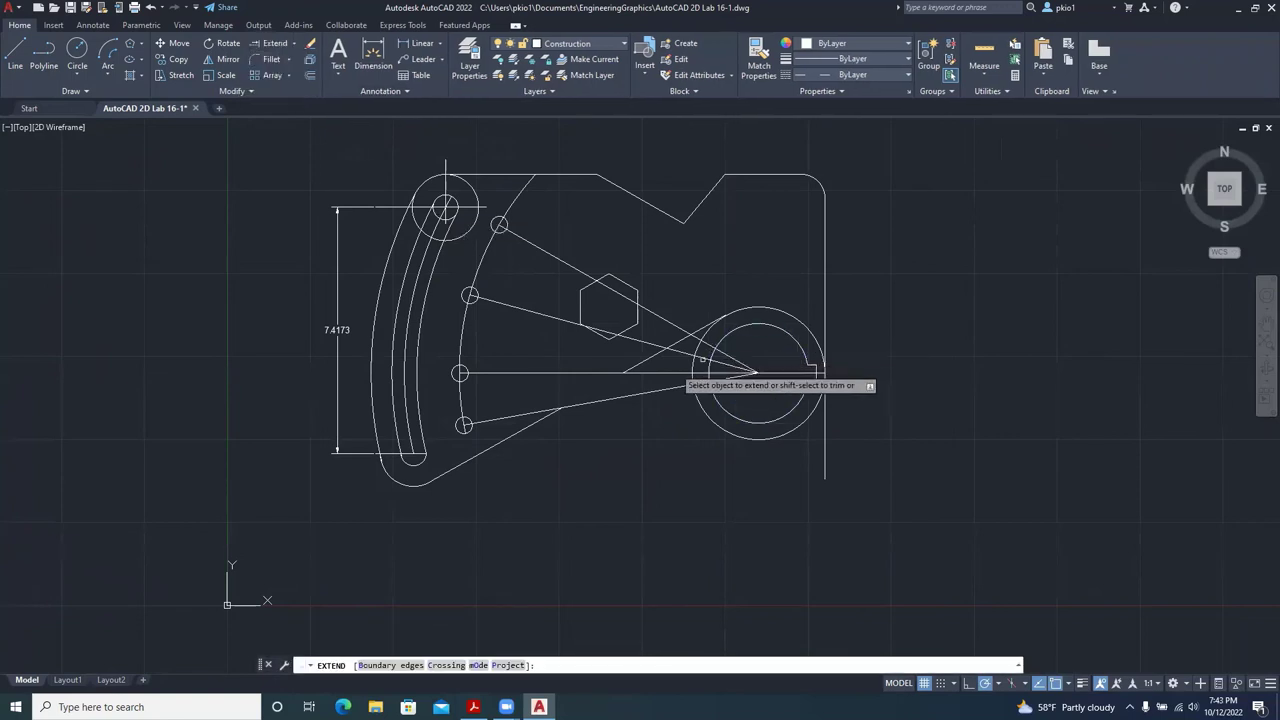
{"action": "left_click", "coordinate": [631, 368]}
{"action": "key", "text": "Escape"}
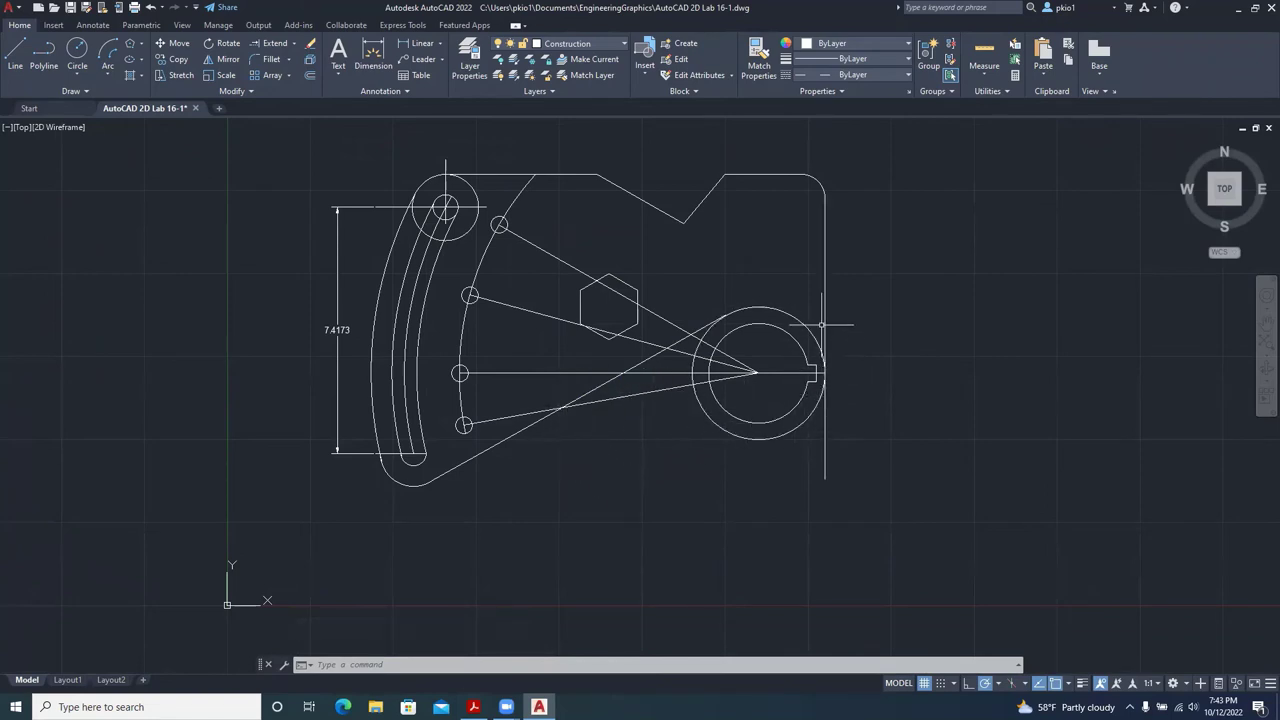
Check the lower contour in the Acrobat PDF's Figure Step 1B, and trim the plate's right vertical line below the outer circle in AutoCAD.
{"action": "left_click", "coordinate": [474, 707]}
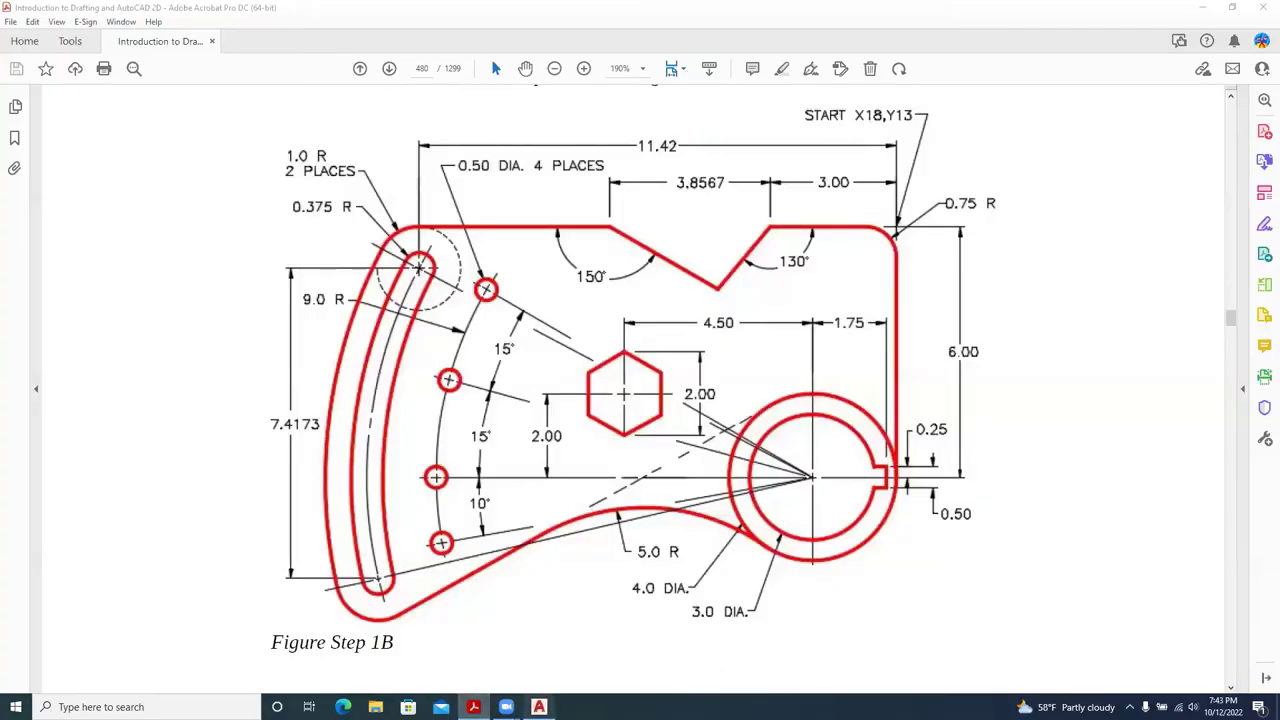
{"action": "left_click", "coordinate": [539, 707]}
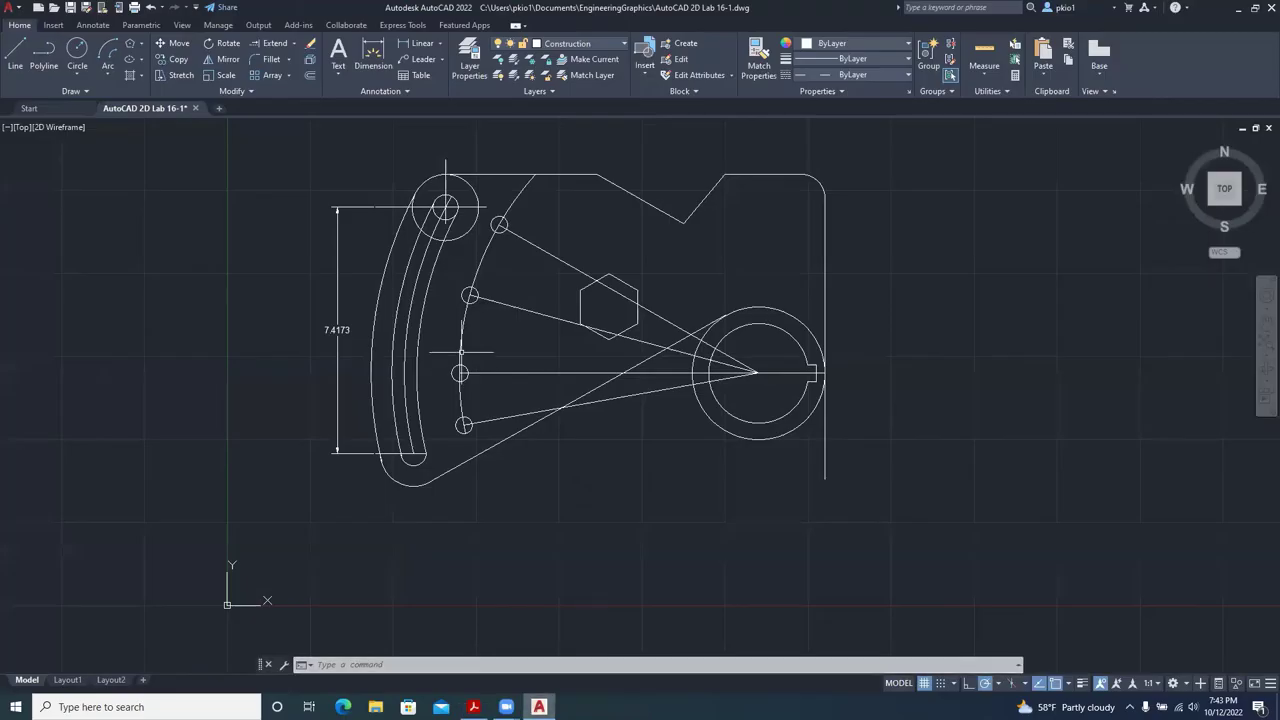
{"action": "left_click", "coordinate": [293, 43]}
{"action": "left_click", "coordinate": [272, 66]}
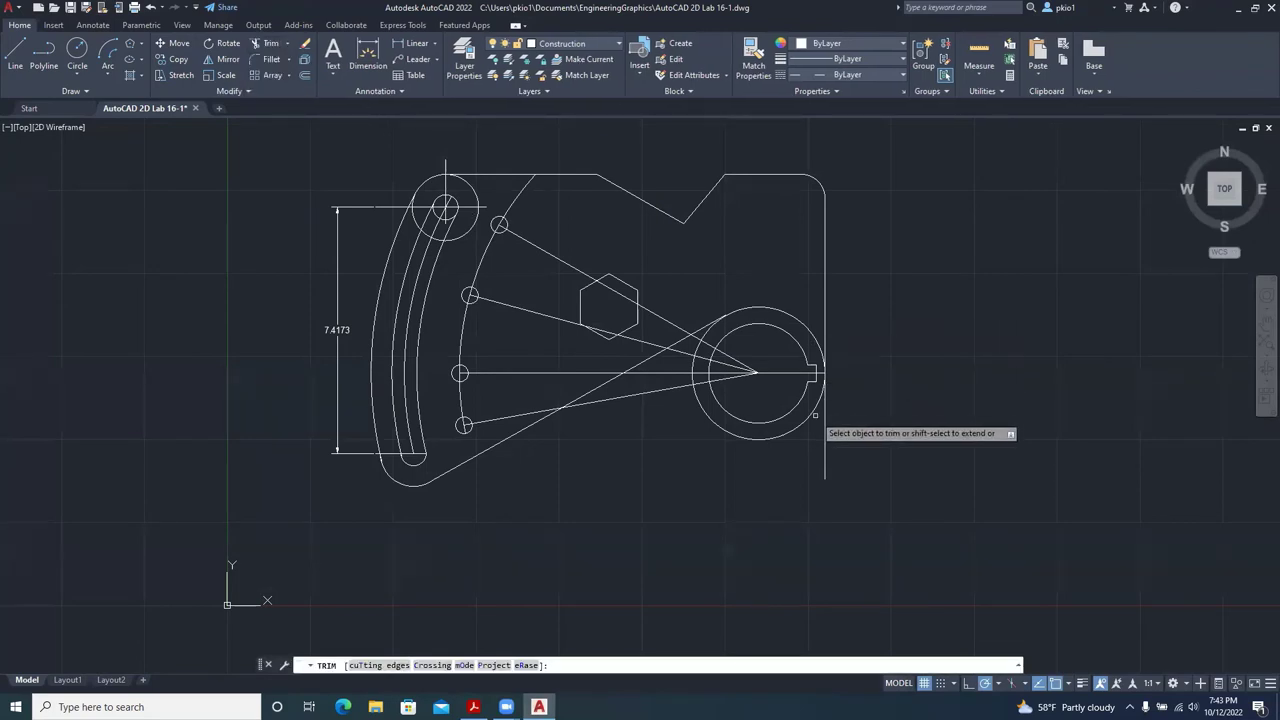
{"action": "key", "text": "Escape"}
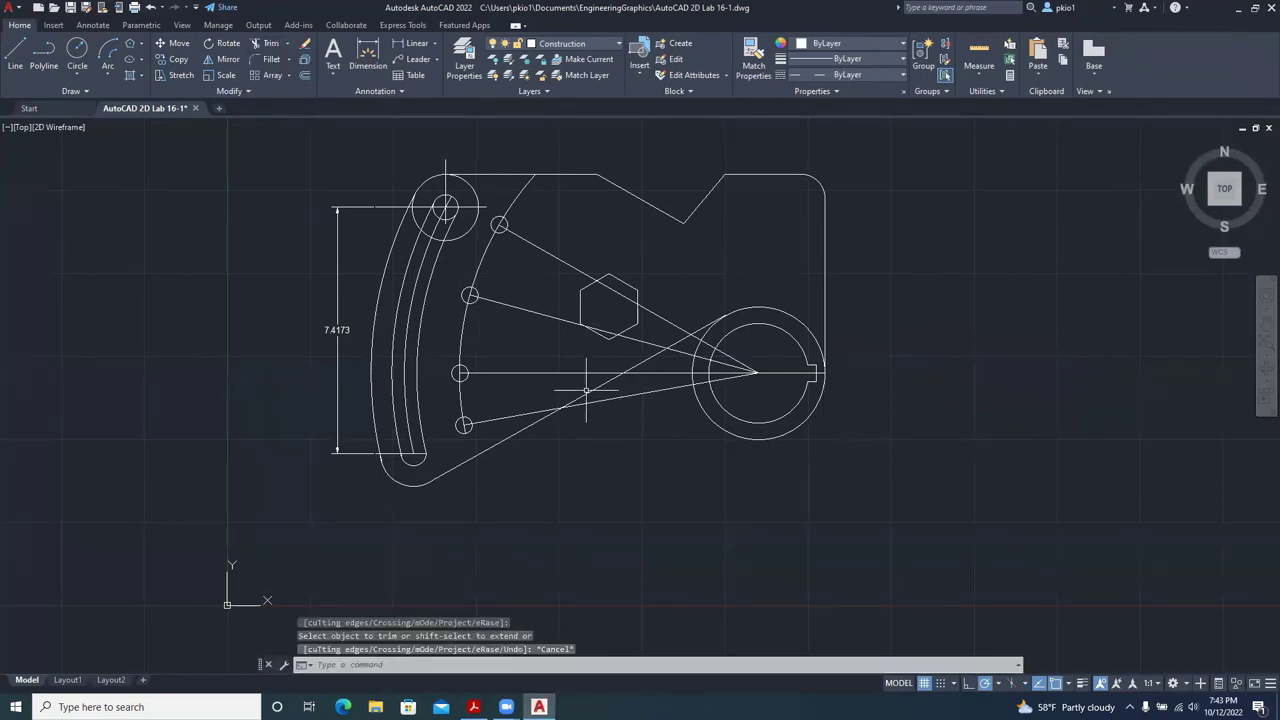
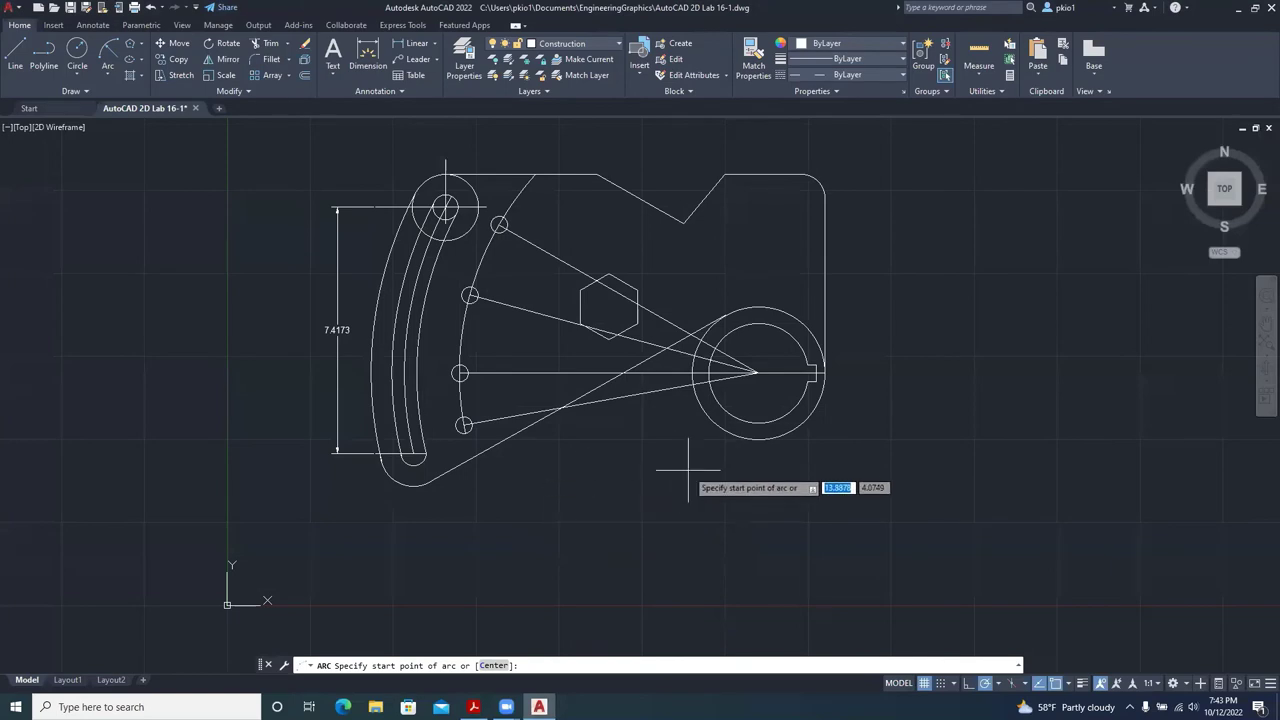
Draw a Start, End, Radius arc from the tangent line's intersection with the lowest radial line to the outer circle's lower tangent point, radius 5.
{"action": "scroll", "coordinate": [718, 432], "scroll_direction": "up", "scroll_amount": 2}
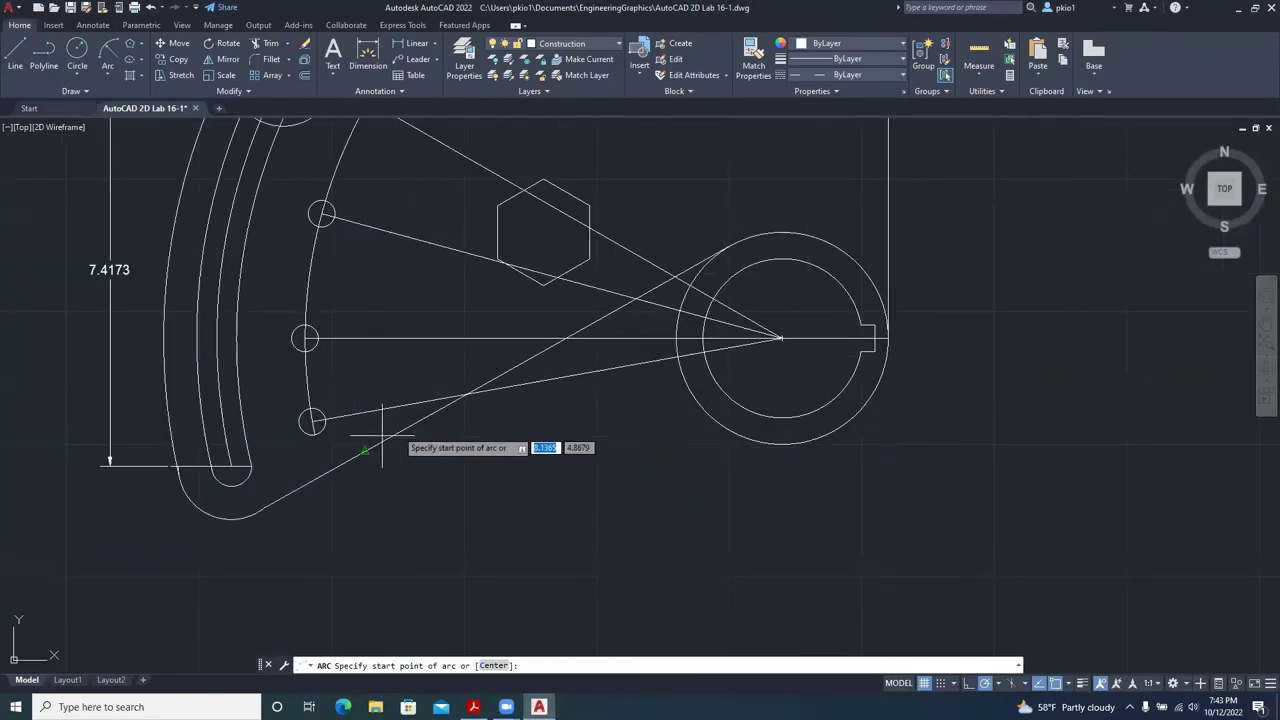
{"action": "left_click", "coordinate": [466, 393]}
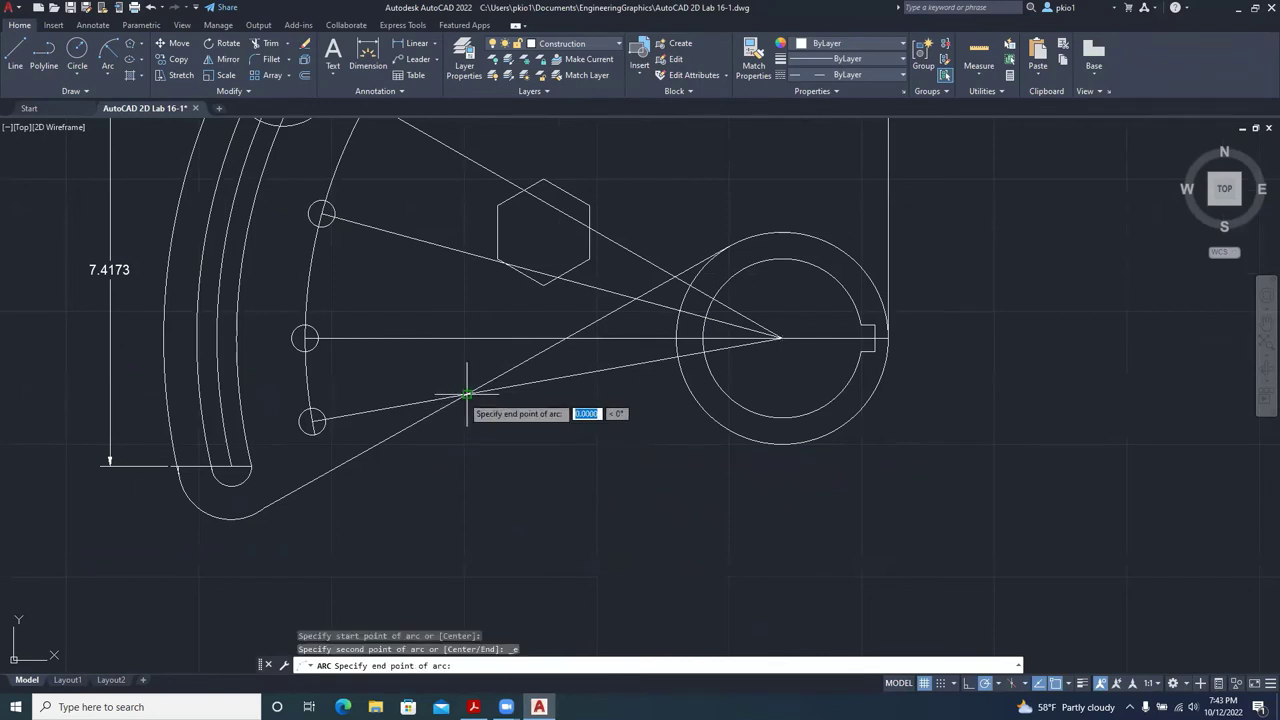
{"action": "type", "text": "e"}
{"action": "key", "text": "Return"}
{"action": "scroll", "coordinate": [723, 432], "scroll_direction": "up", "scroll_amount": 4}
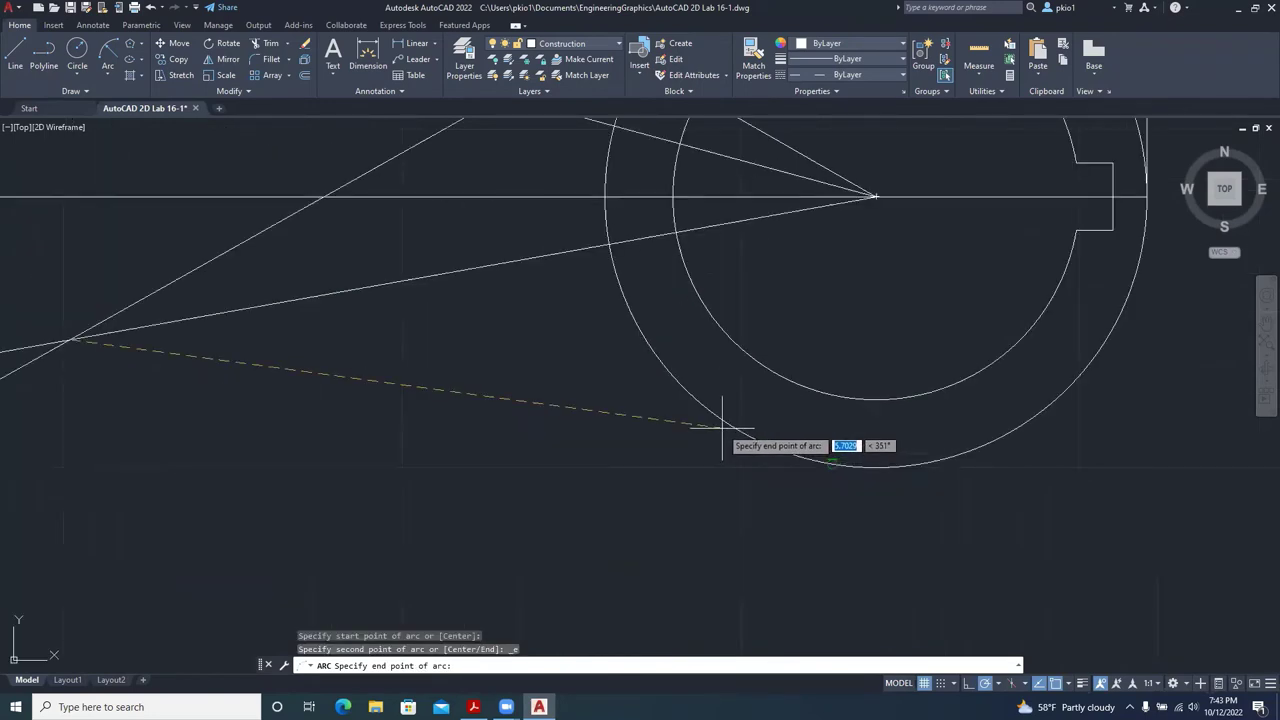
{"action": "scroll", "coordinate": [692, 452], "scroll_direction": "down", "scroll_amount": 2}
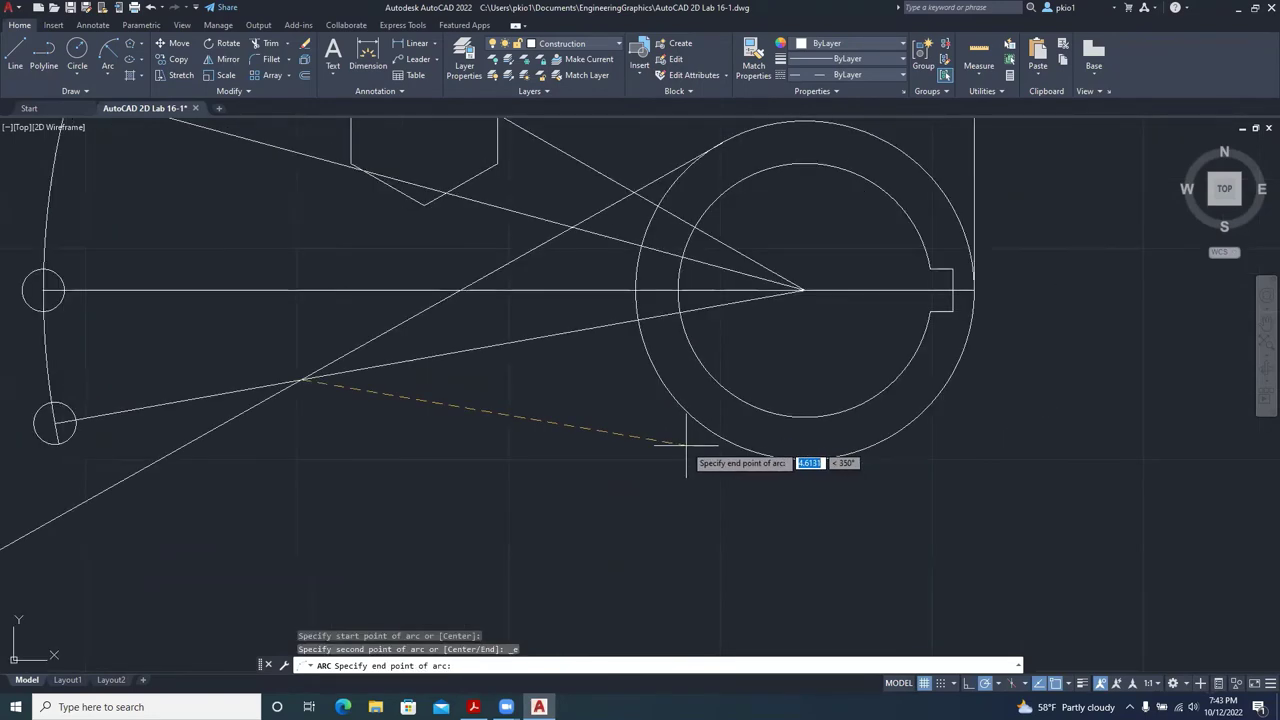
{"action": "right_click", "coordinate": [686, 445], "text": "shift"}
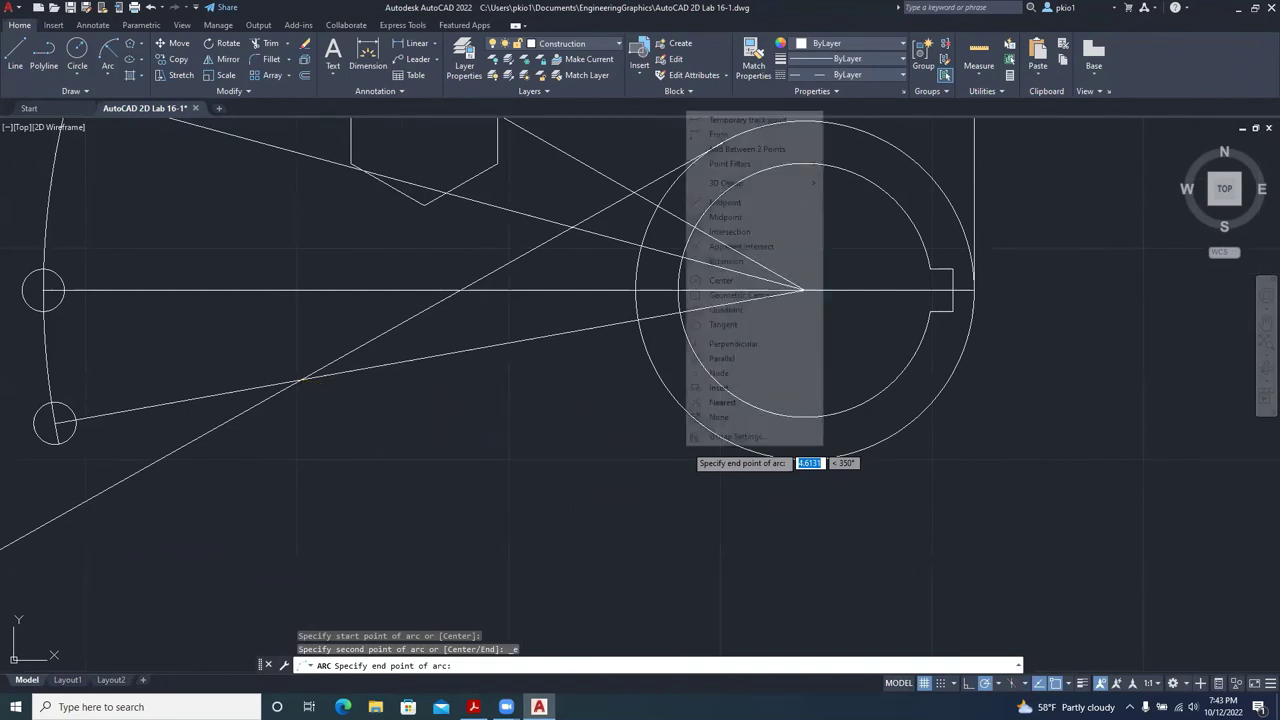
{"action": "left_click", "coordinate": [723, 325]}
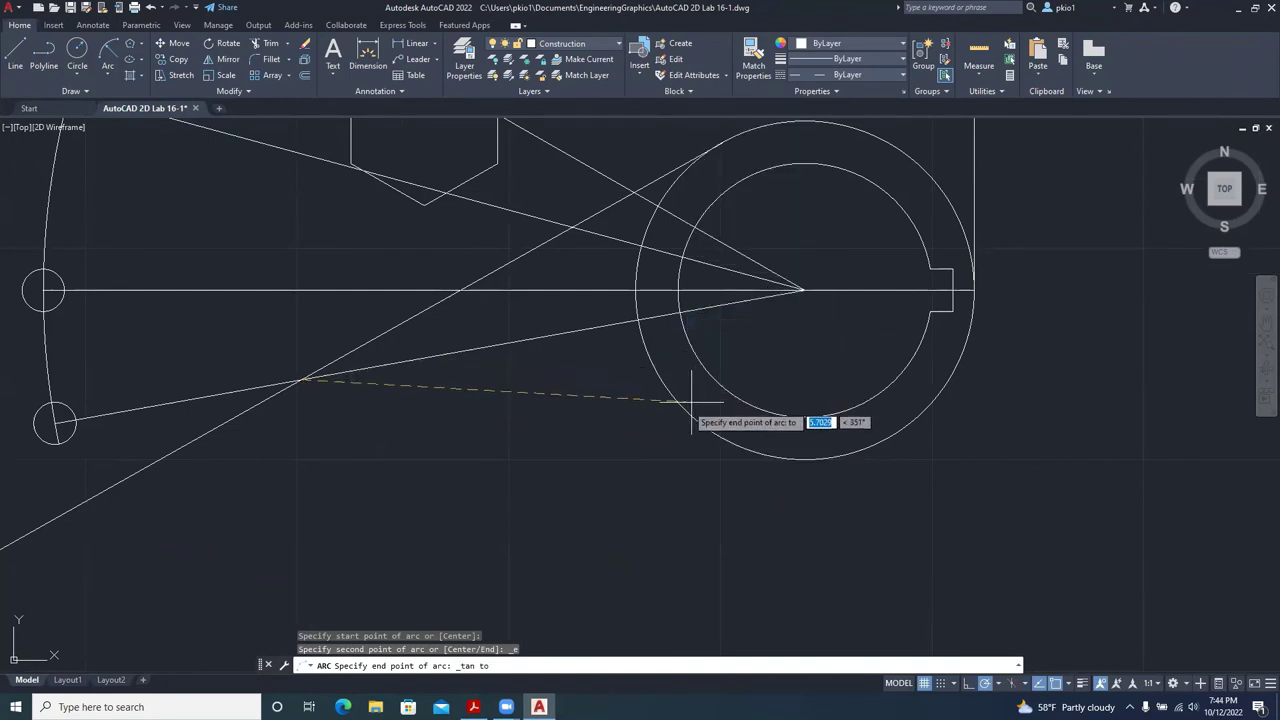
{"action": "left_click", "coordinate": [777, 458]}
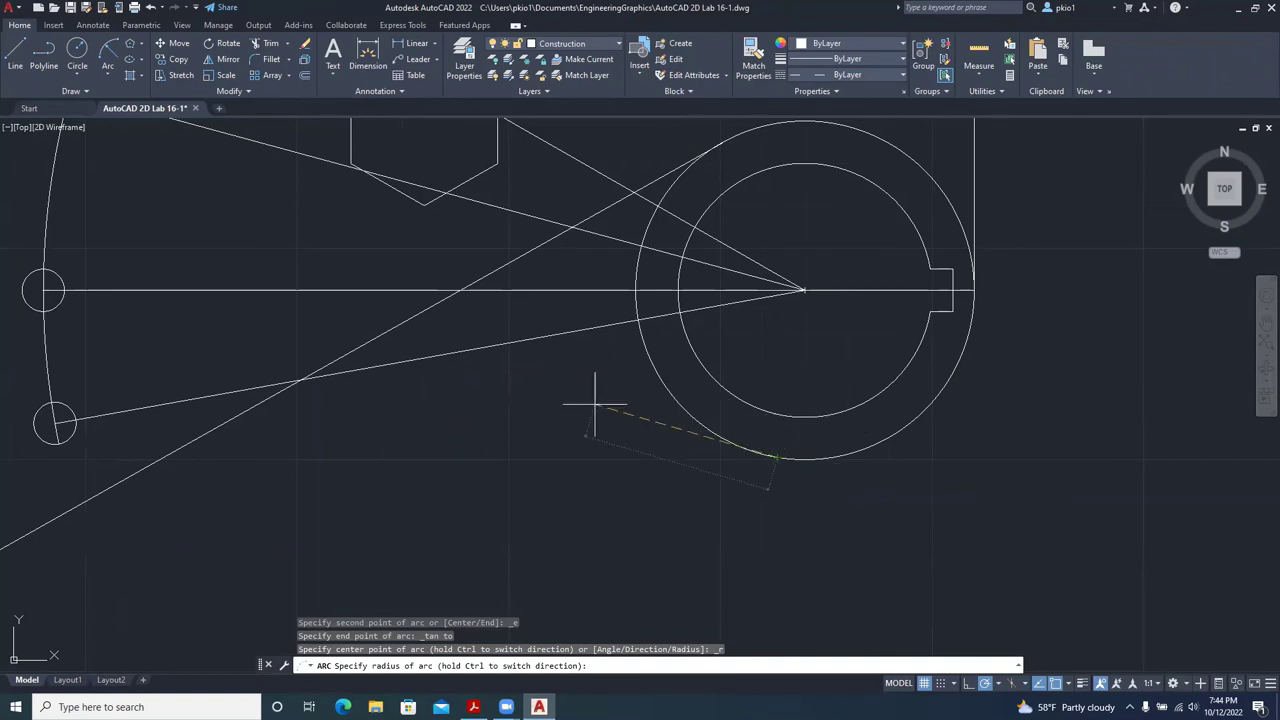
{"action": "type", "text": "5"}
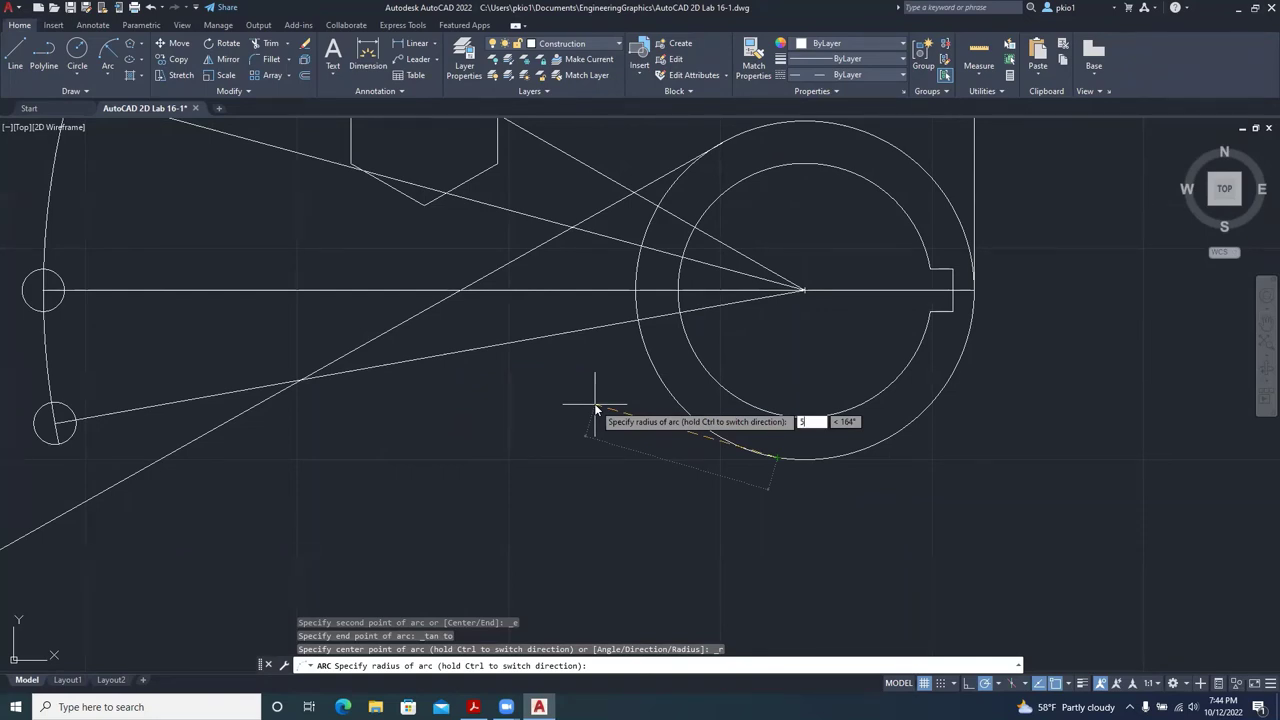
{"action": "key", "text": "Return"}
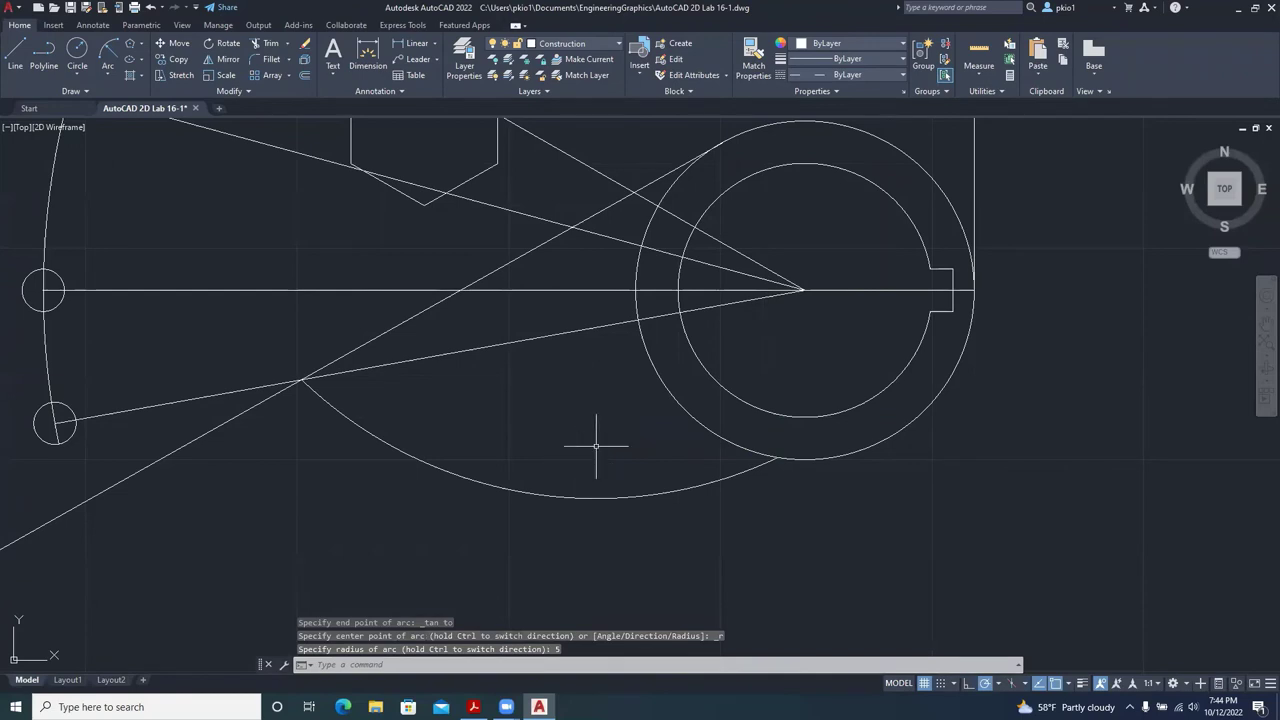
Stretch the new arc's midpoint upward so it bows above its endpoints, crossing the lowest radial line.
{"action": "left_click", "coordinate": [540, 492]}
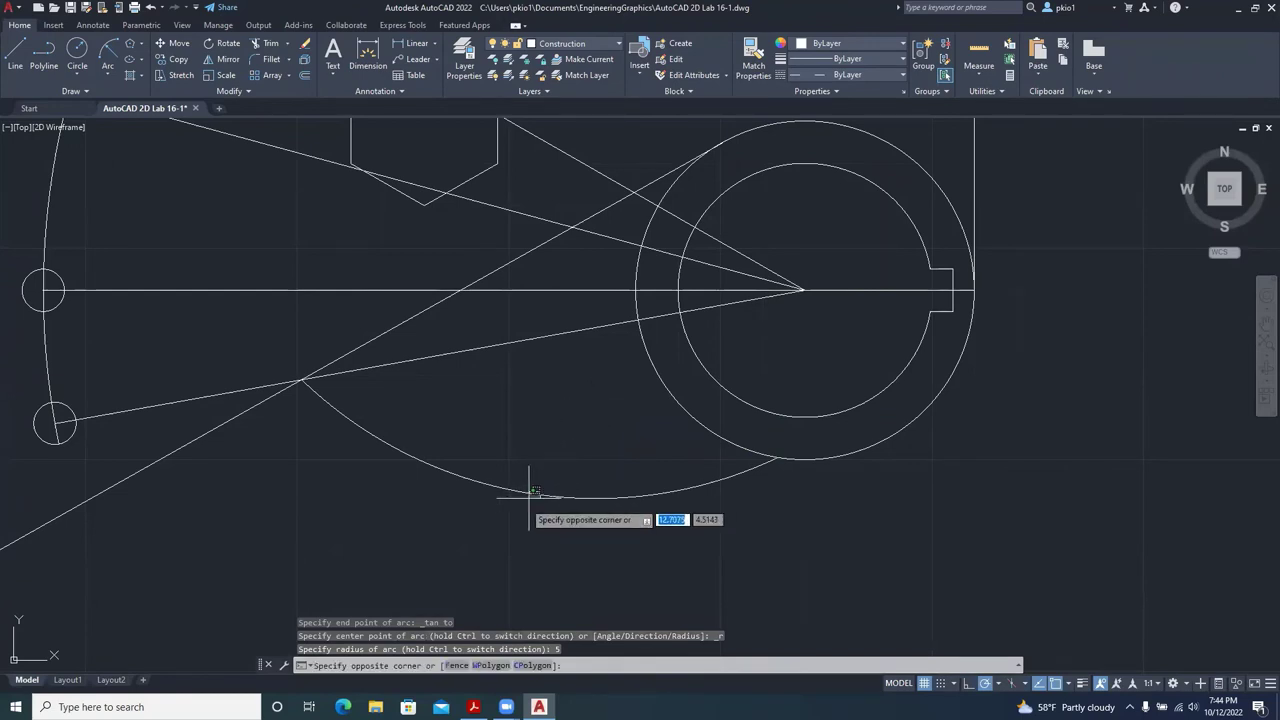
{"action": "left_click", "coordinate": [533, 497]}
{"action": "left_click", "coordinate": [527, 492]}
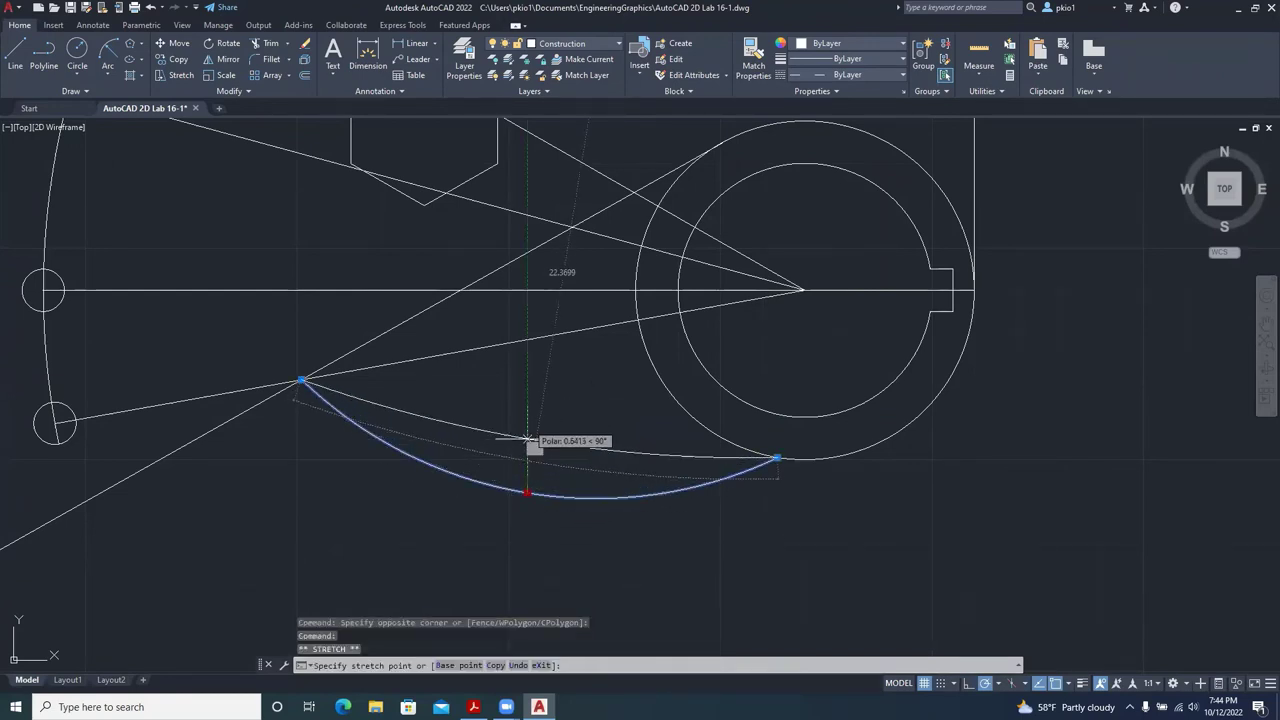
{"action": "left_click", "coordinate": [554, 327]}
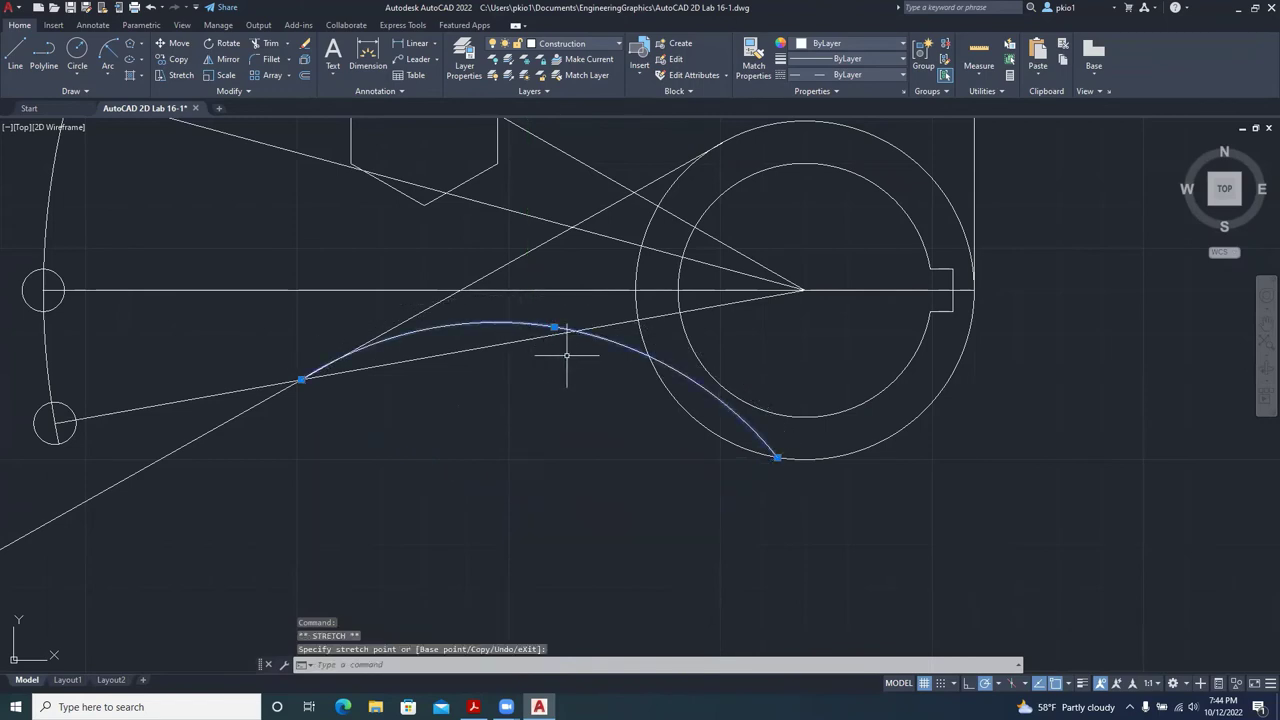
{"action": "left_click", "coordinate": [777, 457]}
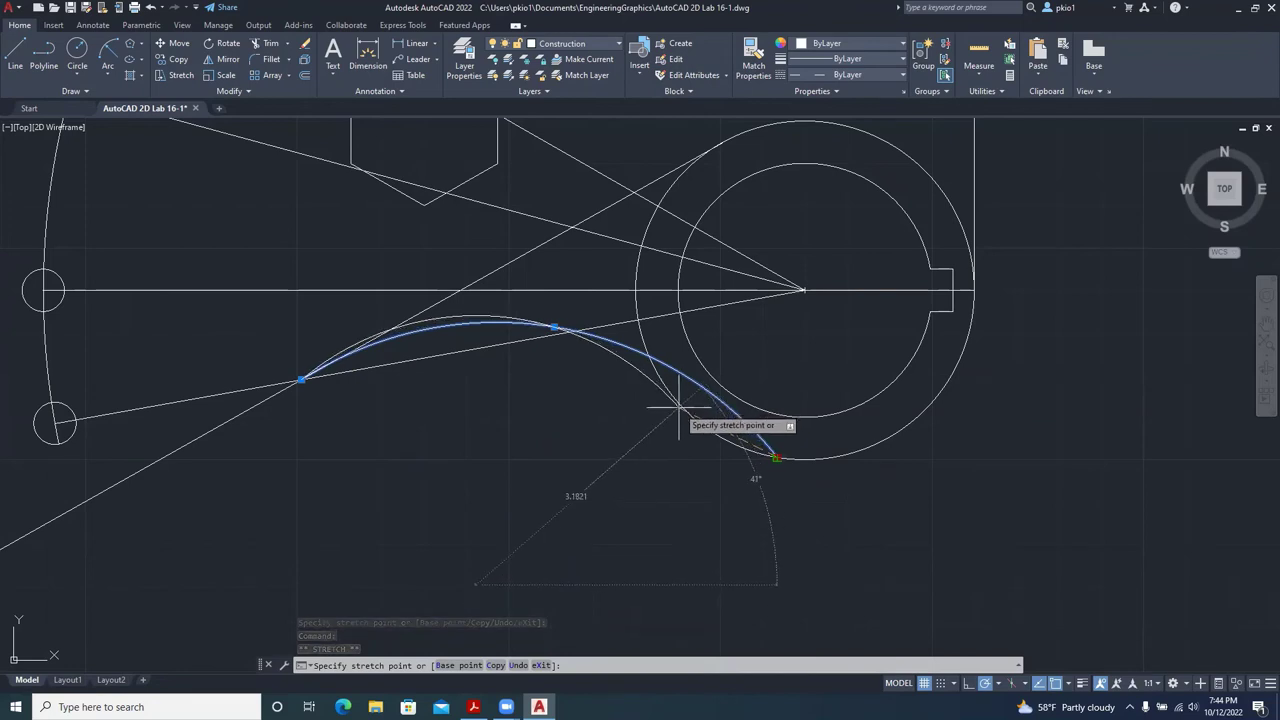
{"action": "key", "text": "Down"}
{"action": "key", "text": "Escape"}
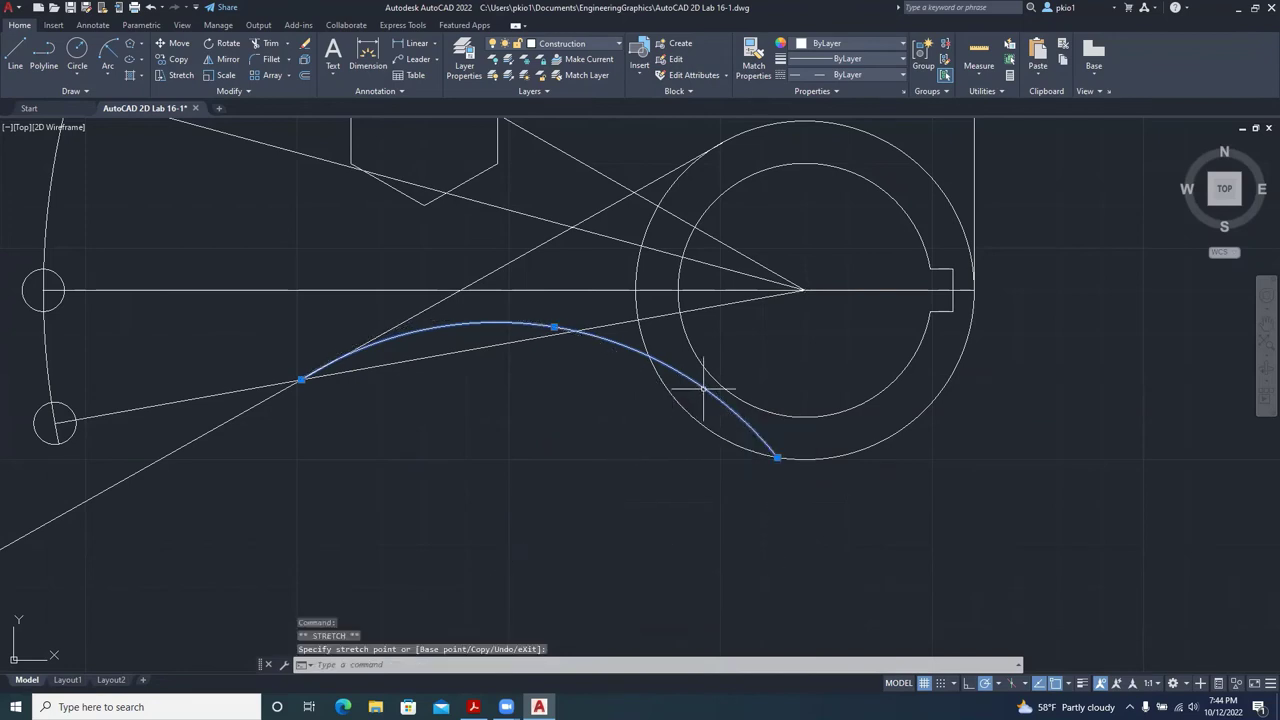
Stretch the lower contour arc's end at the outer circle down to a point just outside the circle, so the arc crosses it.
{"action": "left_click", "coordinate": [777, 457]}
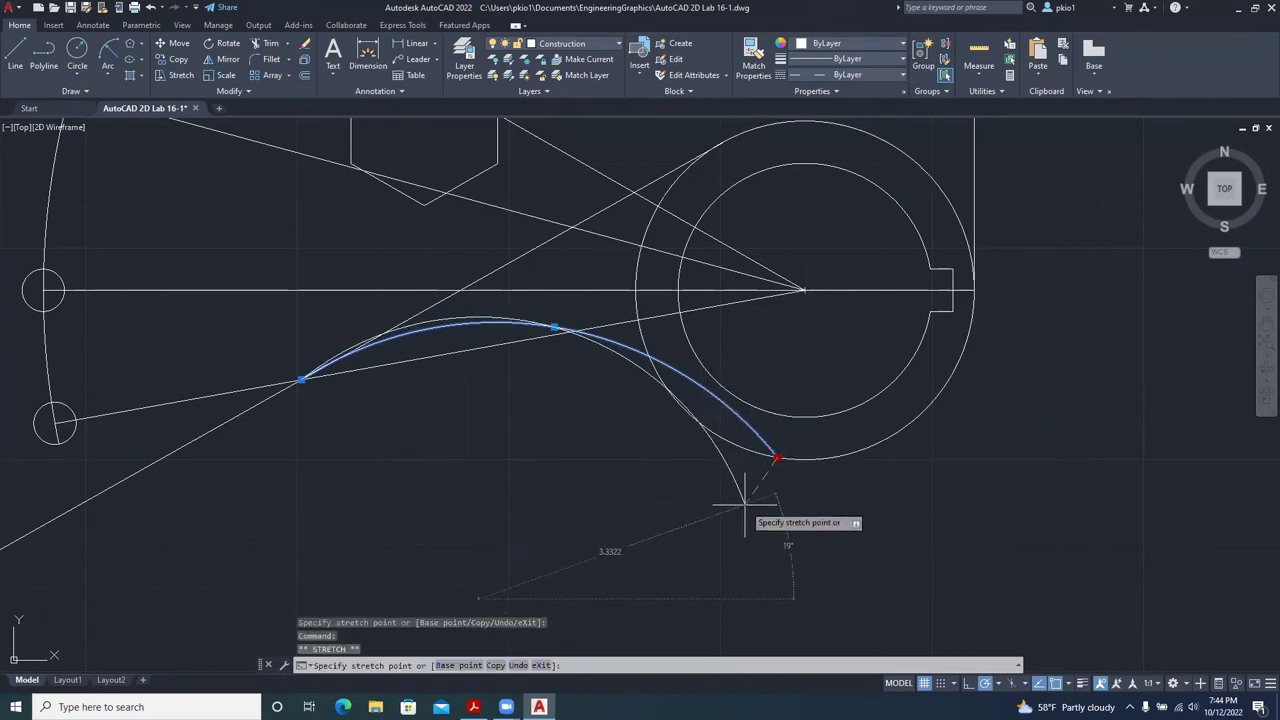
{"action": "key", "text": "Down"}
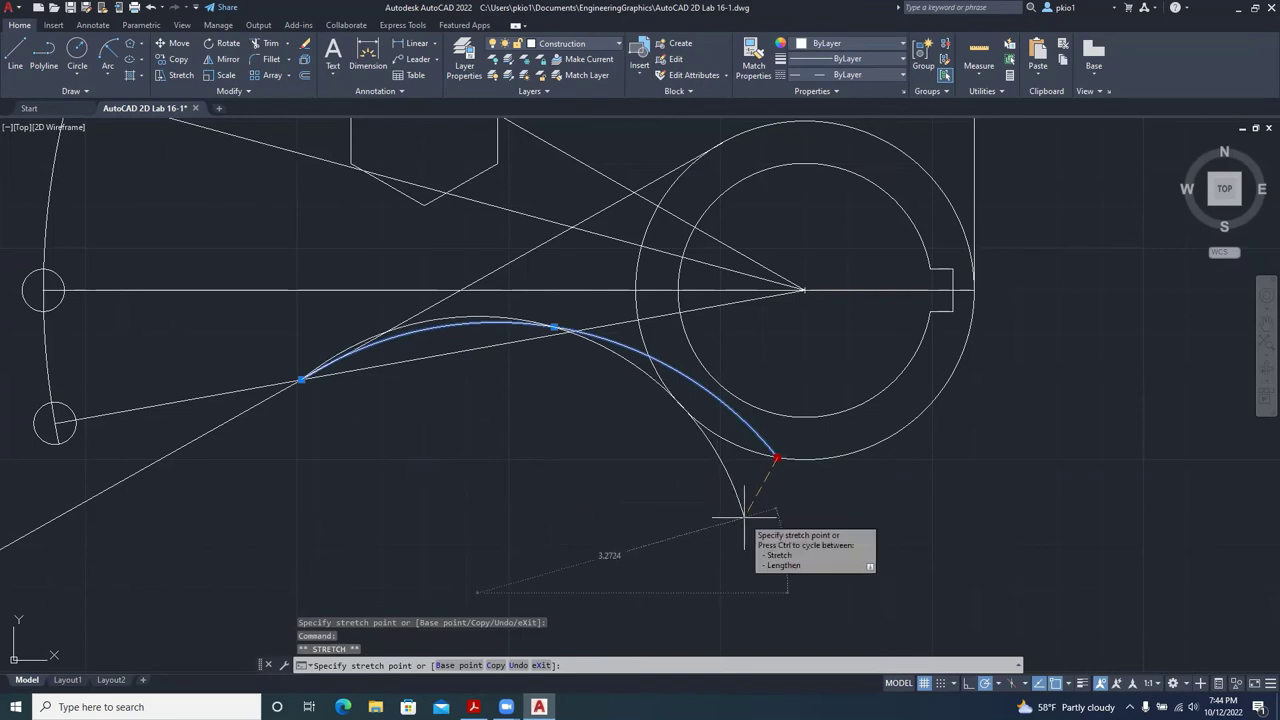
{"action": "left_click", "coordinate": [744, 517]}
{"action": "key", "text": "Escape"}
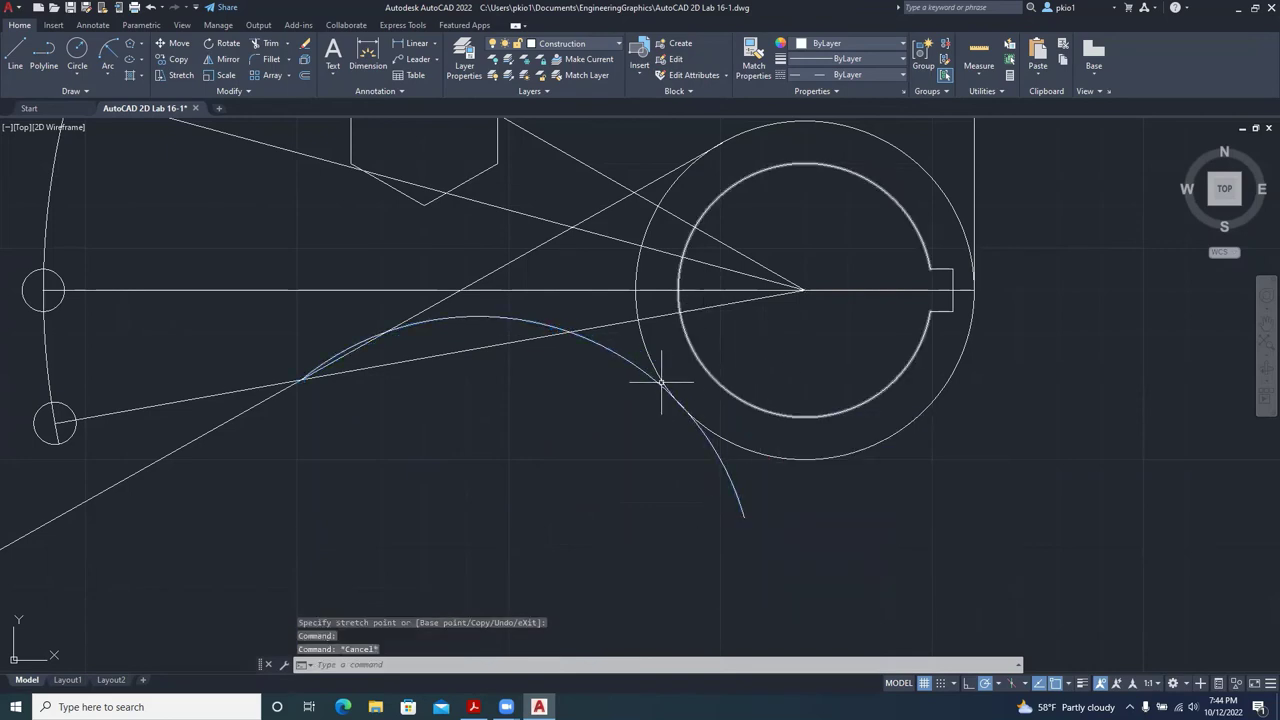
Trim the part of the lower contour arc that extends below the outer circle.
{"action": "scroll", "coordinate": [719, 458], "scroll_direction": "up", "scroll_amount": 3}
{"action": "left_click", "coordinate": [719, 458]}
{"action": "left_click", "coordinate": [749, 463]}
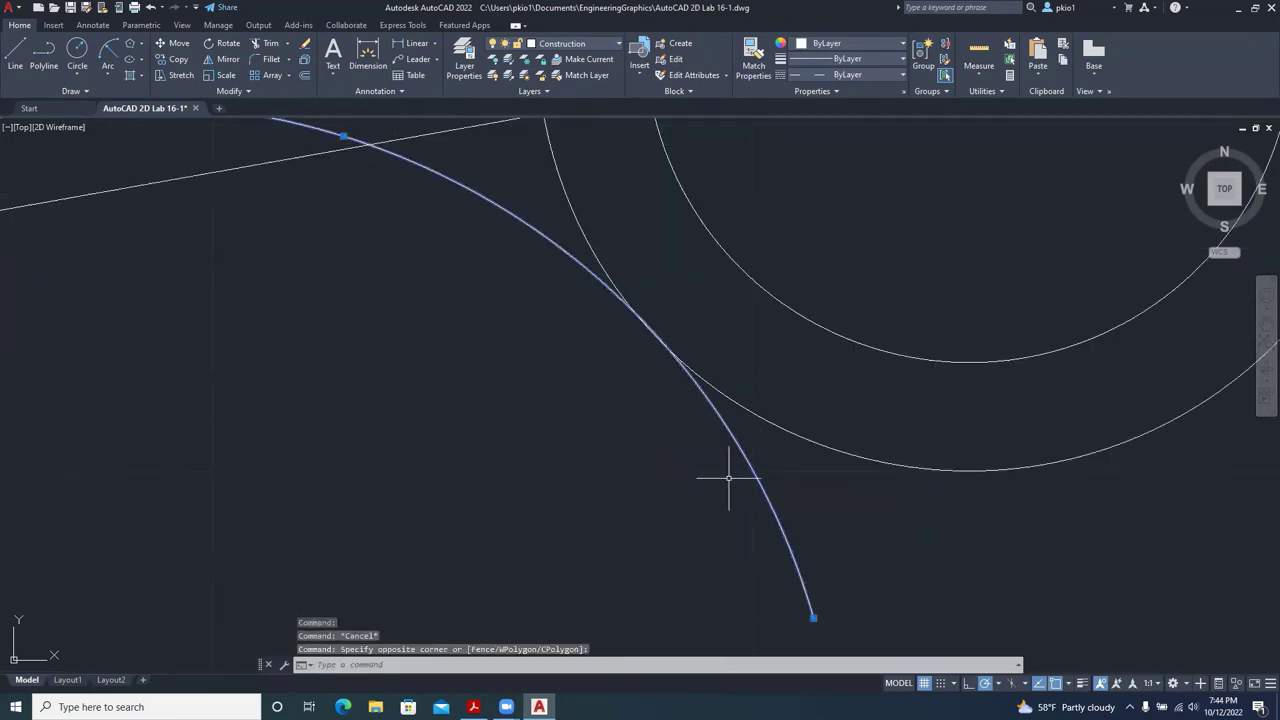
{"action": "key", "text": "Escape"}
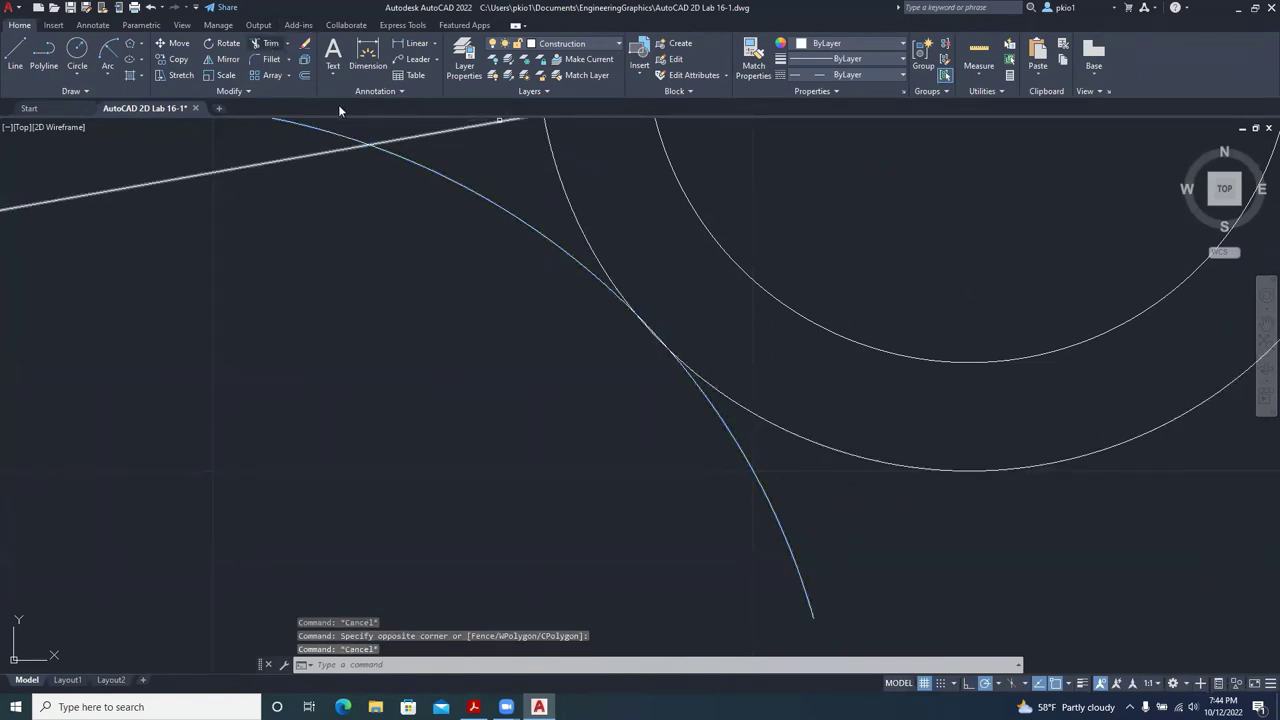
{"action": "left_click", "coordinate": [752, 472]}
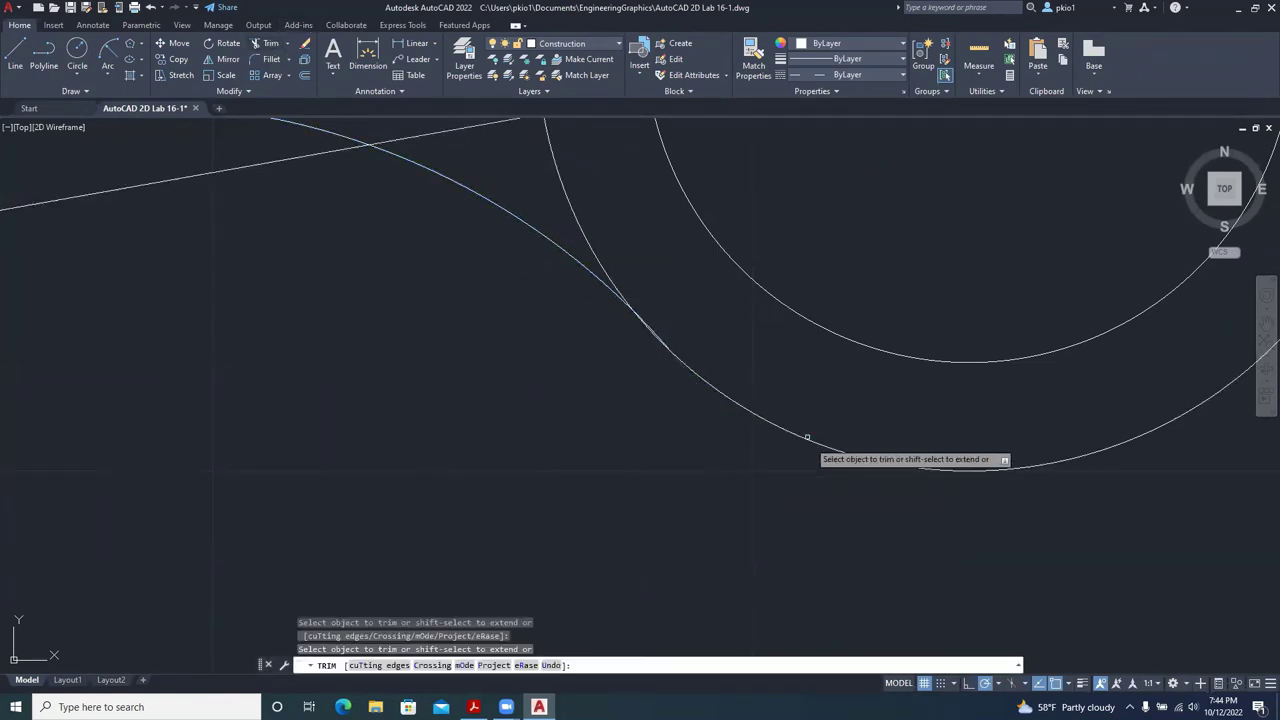
{"action": "scroll", "coordinate": [807, 437], "scroll_direction": "down", "scroll_amount": 5}
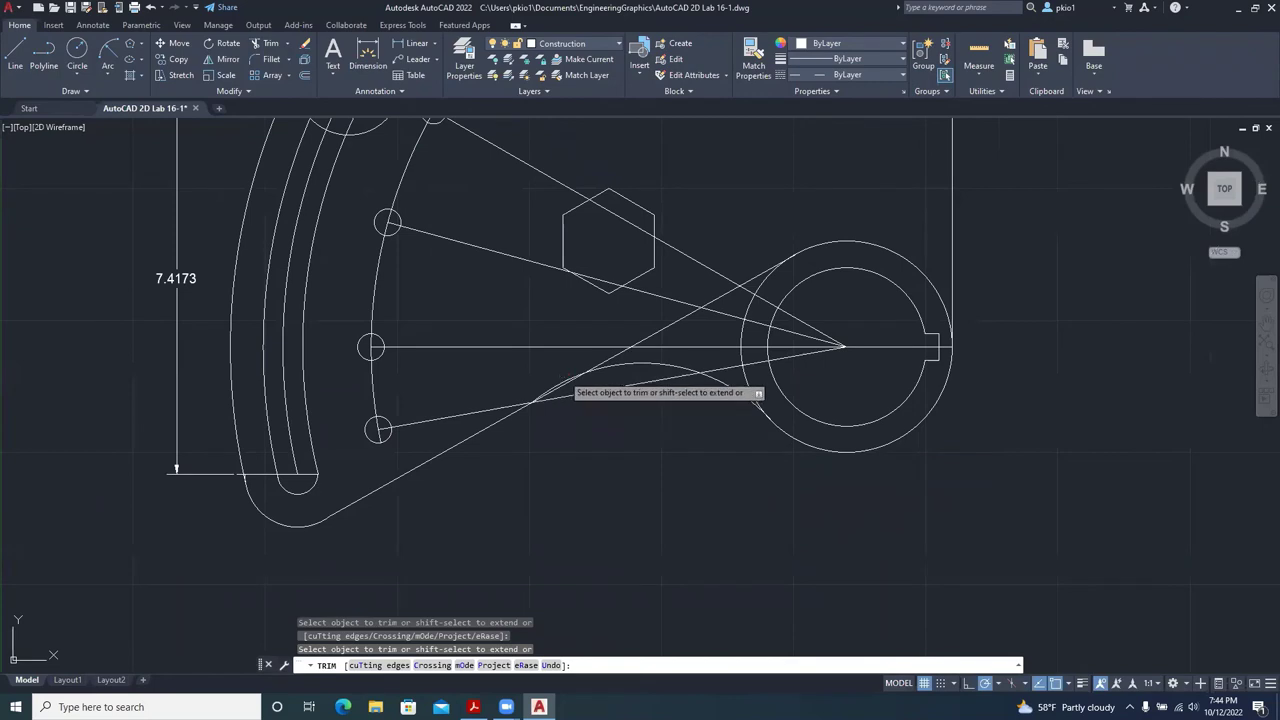
{"action": "scroll", "coordinate": [565, 380], "scroll_direction": "up", "scroll_amount": 2}
{"action": "key", "text": "Escape"}
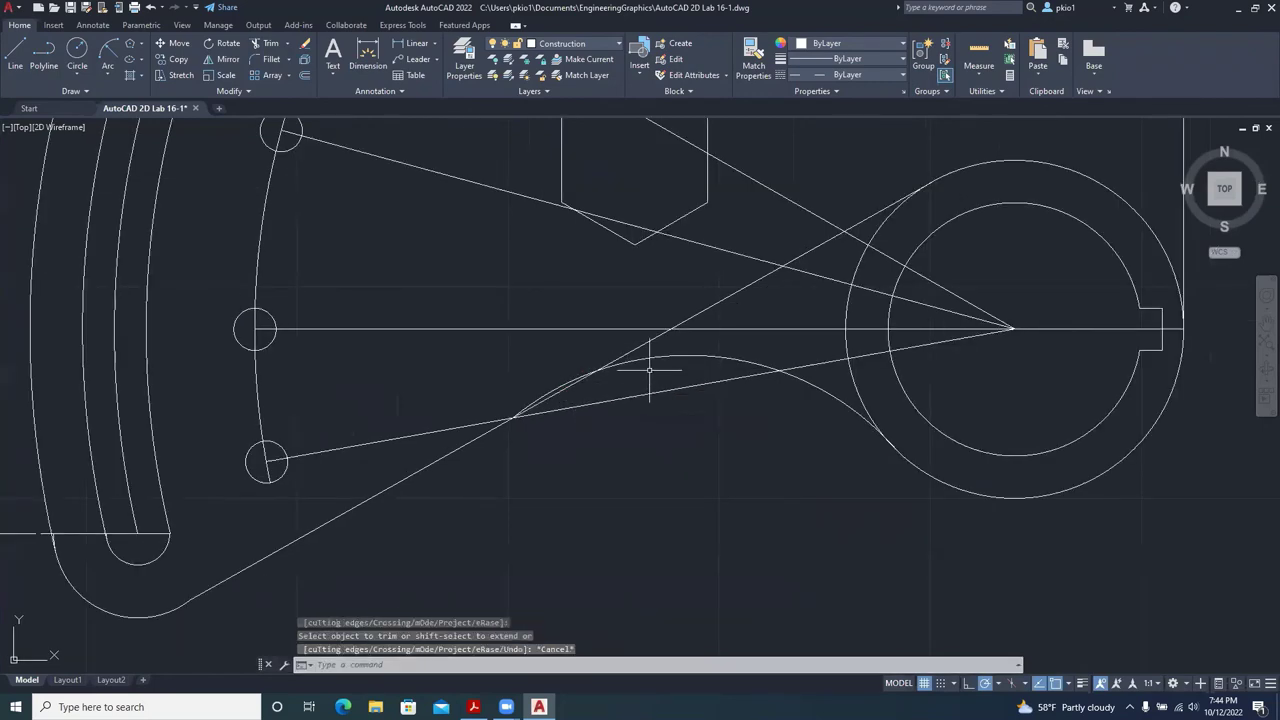
Stretch the lower contour arc's midpoint slightly straight down to flatten the arc toward the tangent line.
{"action": "left_click", "coordinate": [636, 358]}
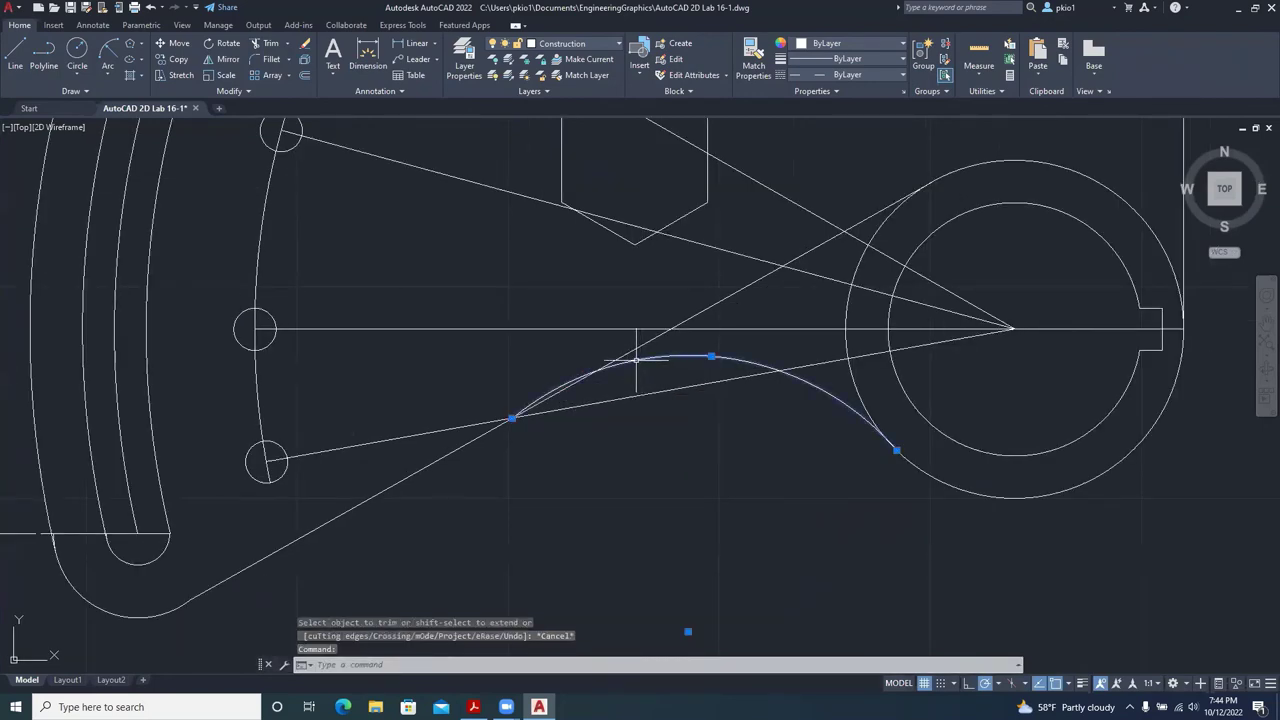
{"action": "left_click", "coordinate": [711, 356]}
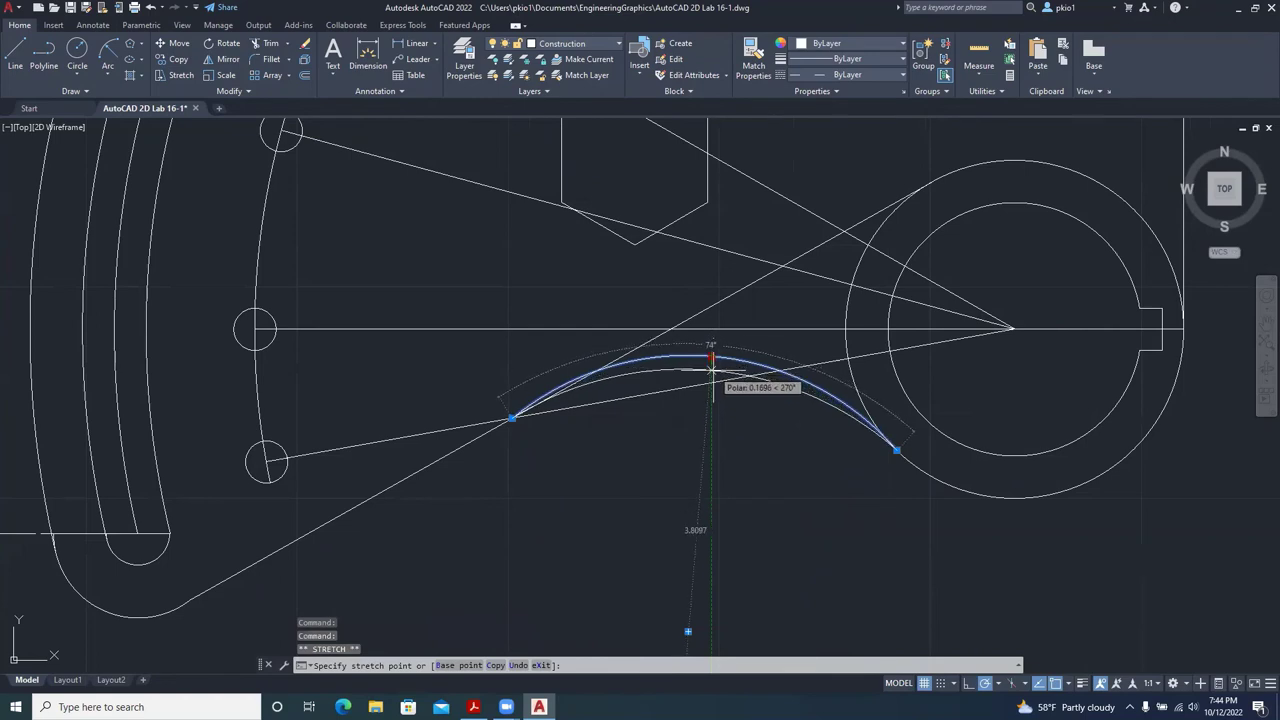
{"action": "left_click", "coordinate": [712, 370]}
{"action": "key", "text": "Escape"}
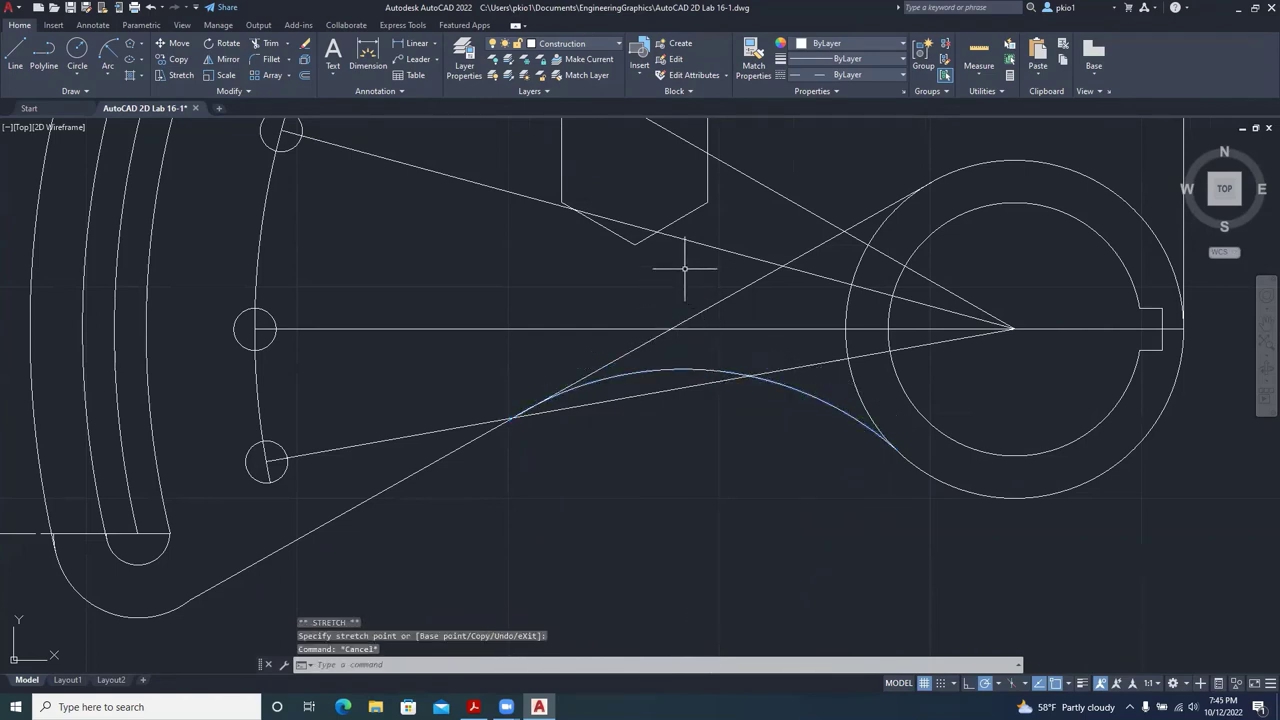
Move the two lines of the V-notch in the plate's upper edge to the Object layer.
{"action": "scroll", "coordinate": [733, 319], "scroll_direction": "down", "scroll_amount": 2}
{"action": "scroll", "coordinate": [657, 445], "scroll_direction": "down", "scroll_amount": 2}
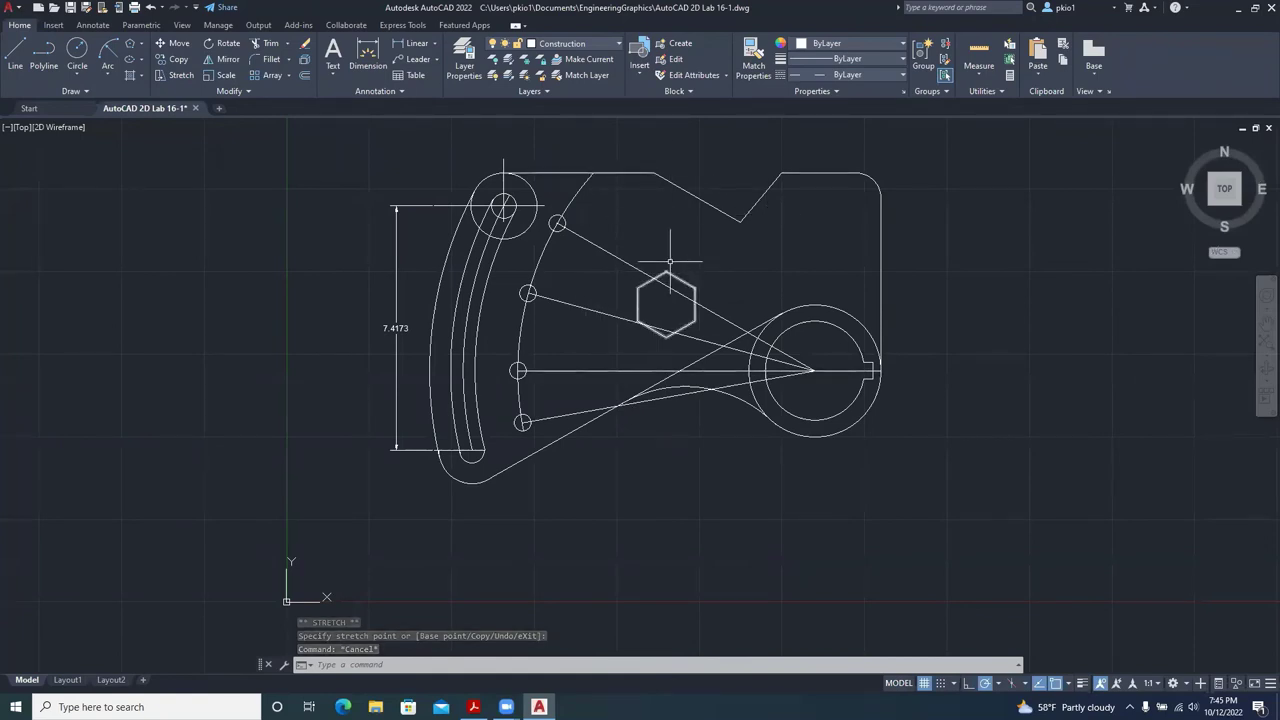
{"action": "left_click", "coordinate": [779, 196]}
{"action": "left_click", "coordinate": [679, 157]}
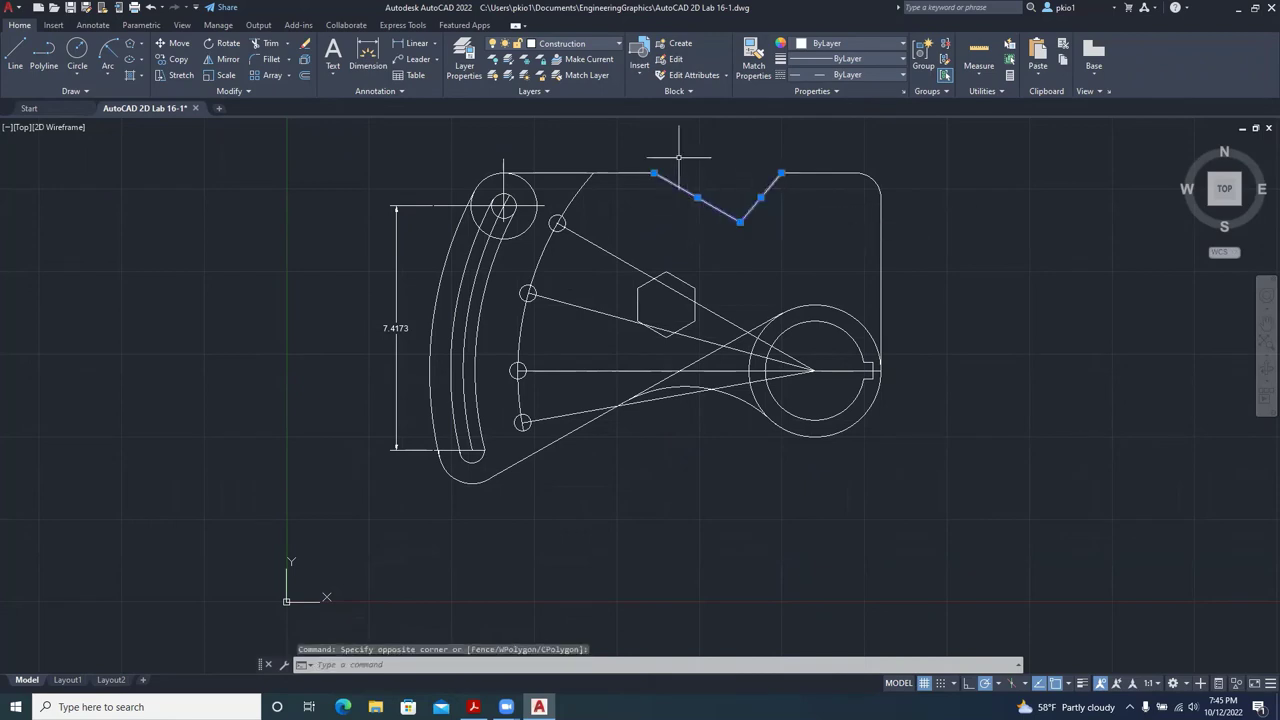
{"action": "left_click", "coordinate": [621, 44]}
{"action": "left_click", "coordinate": [569, 104]}
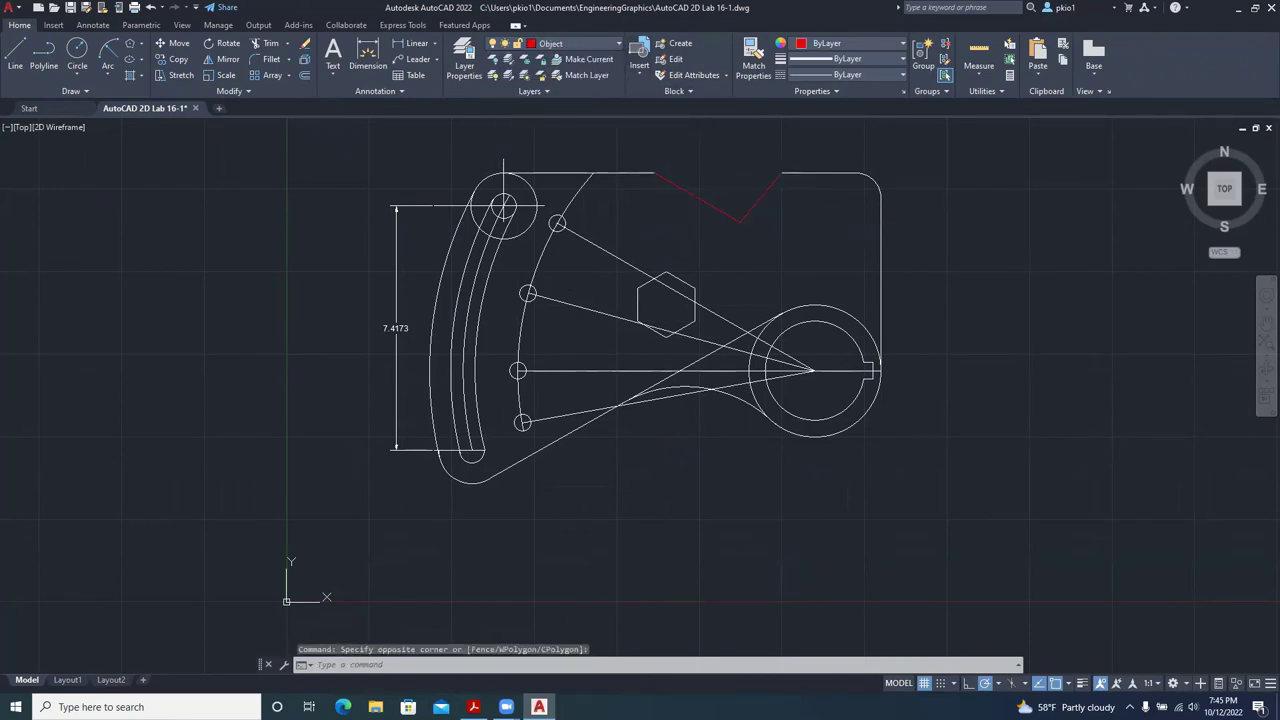
{"action": "key", "text": "Escape"}
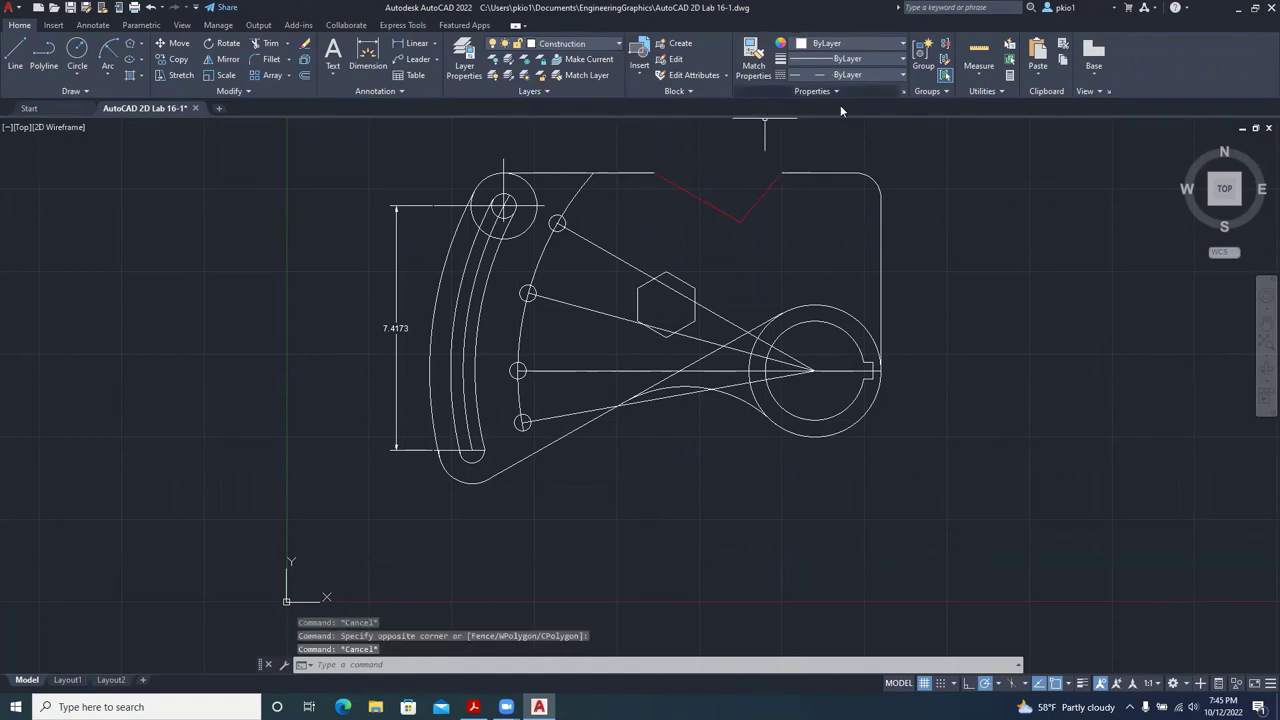
Match the V-notch line's properties onto the short upper edge, the adjacent corner fillet, the long vertical edge and the outer circle.
{"action": "left_click", "coordinate": [755, 52]}
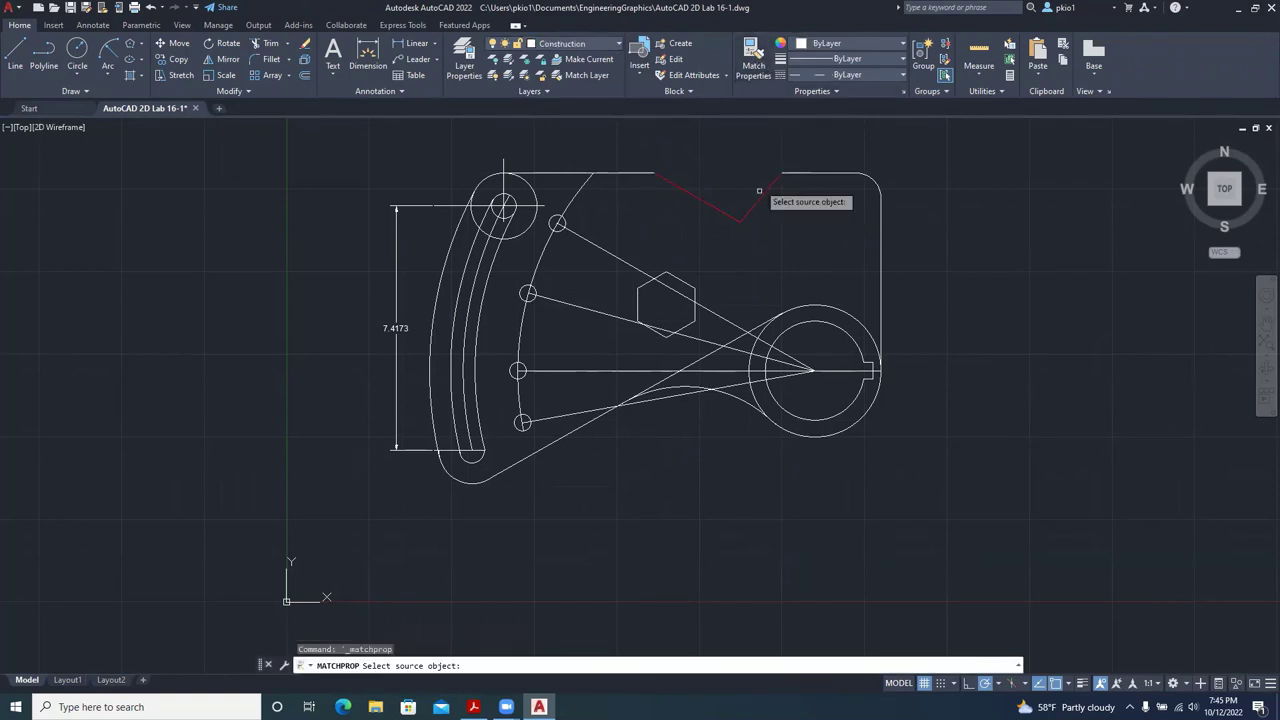
{"action": "left_click", "coordinate": [765, 191]}
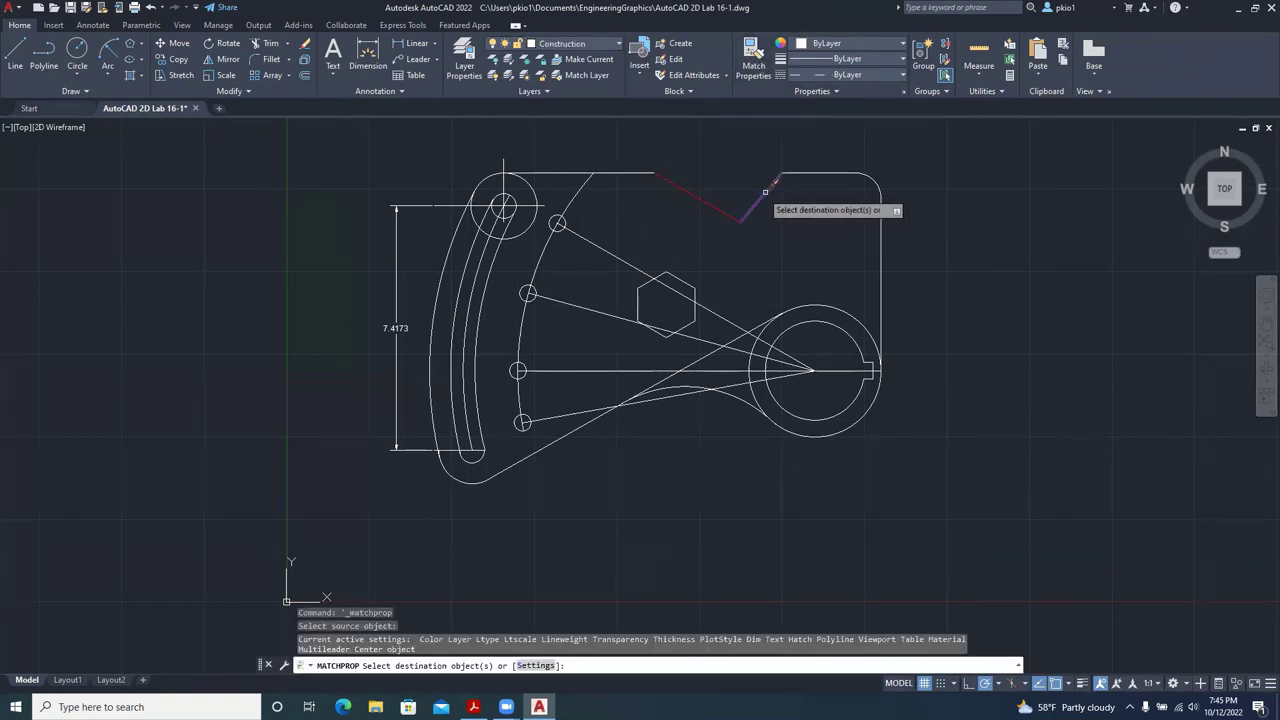
{"action": "left_click", "coordinate": [848, 185]}
{"action": "left_click", "coordinate": [830, 160]}
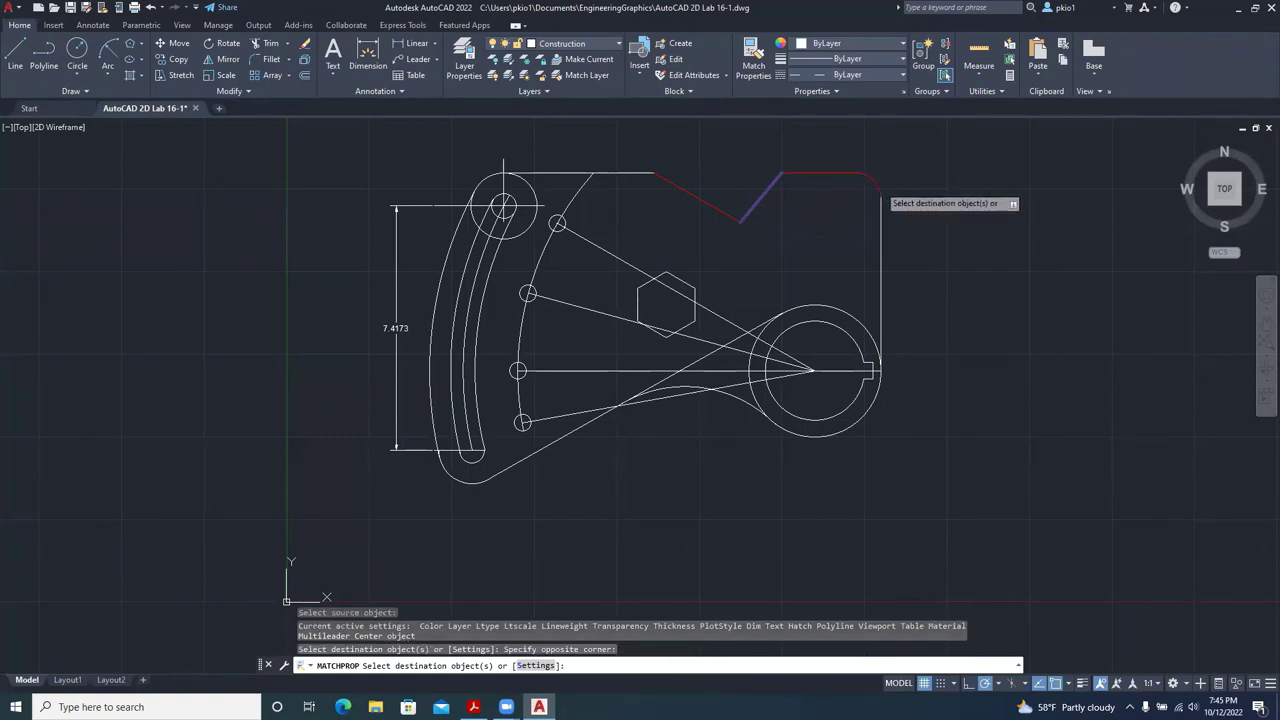
{"action": "left_click", "coordinate": [868, 188]}
{"action": "left_click", "coordinate": [880, 235]}
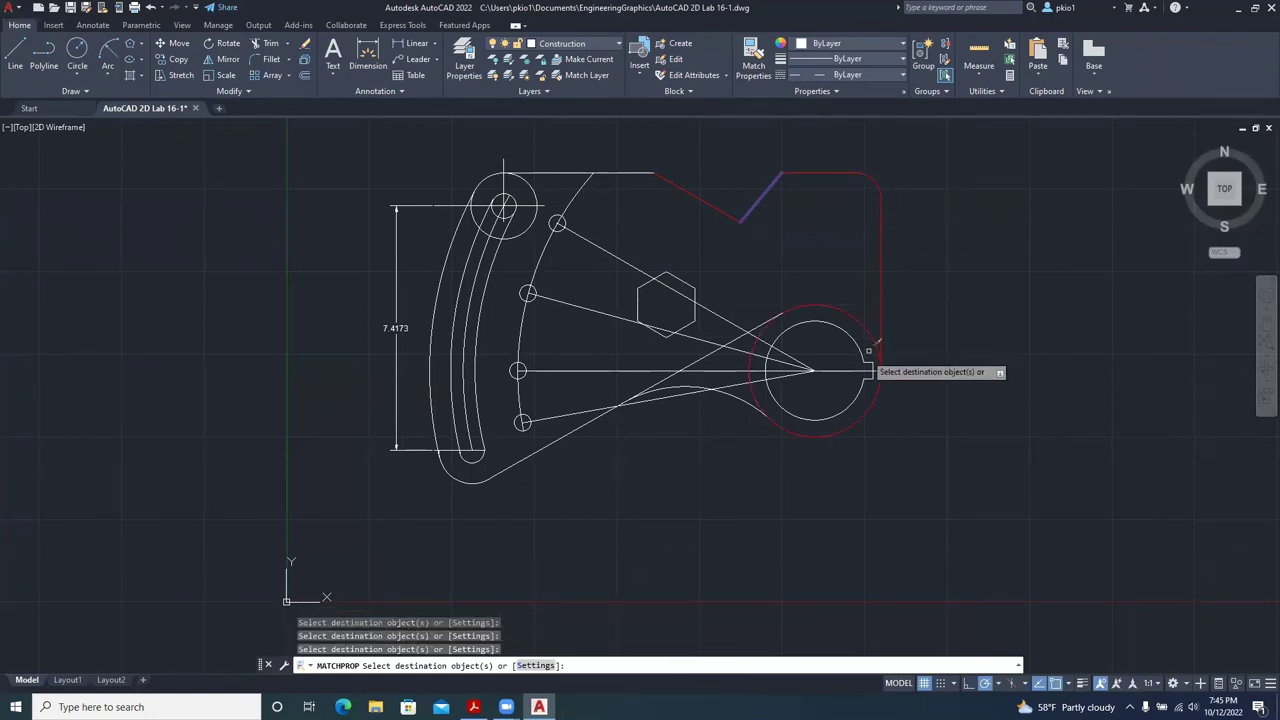
Apply the matched Object layer properties to the keyway lines and the inner circle.
{"action": "left_click", "coordinate": [845, 356]}
{"action": "left_click", "coordinate": [886, 387]}
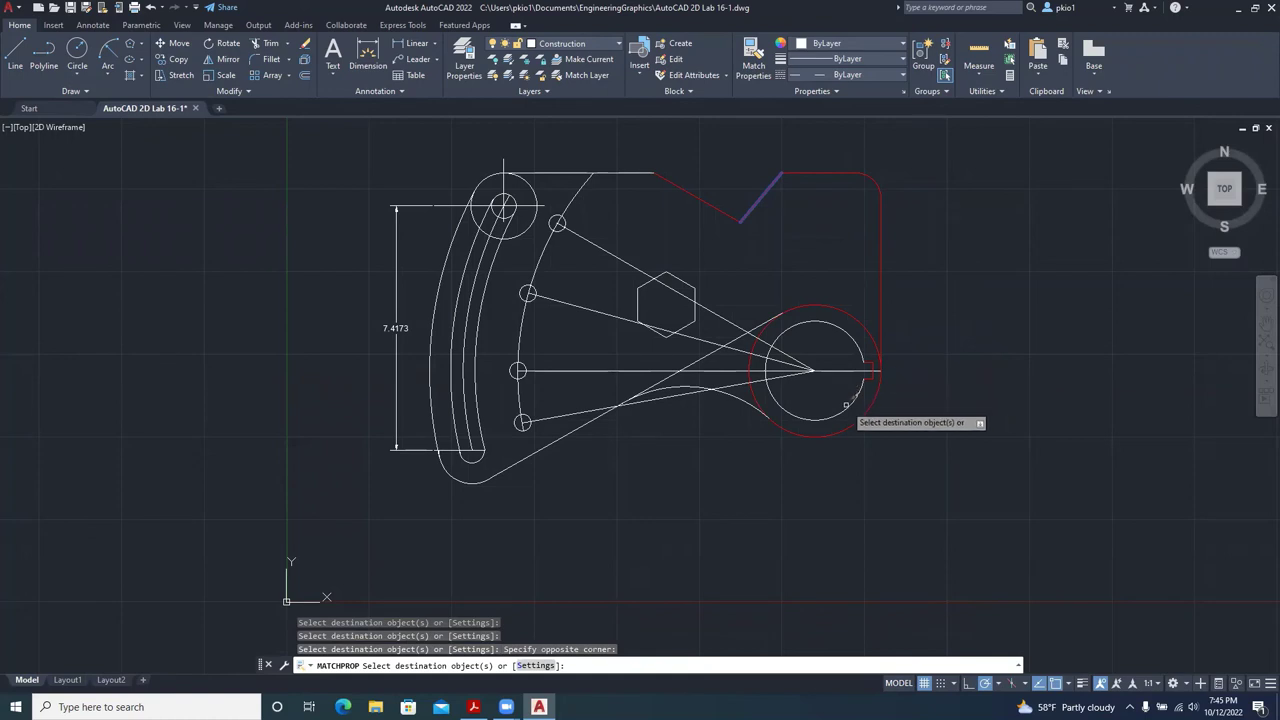
{"action": "left_click", "coordinate": [864, 400]}
{"action": "left_click", "coordinate": [852, 414]}
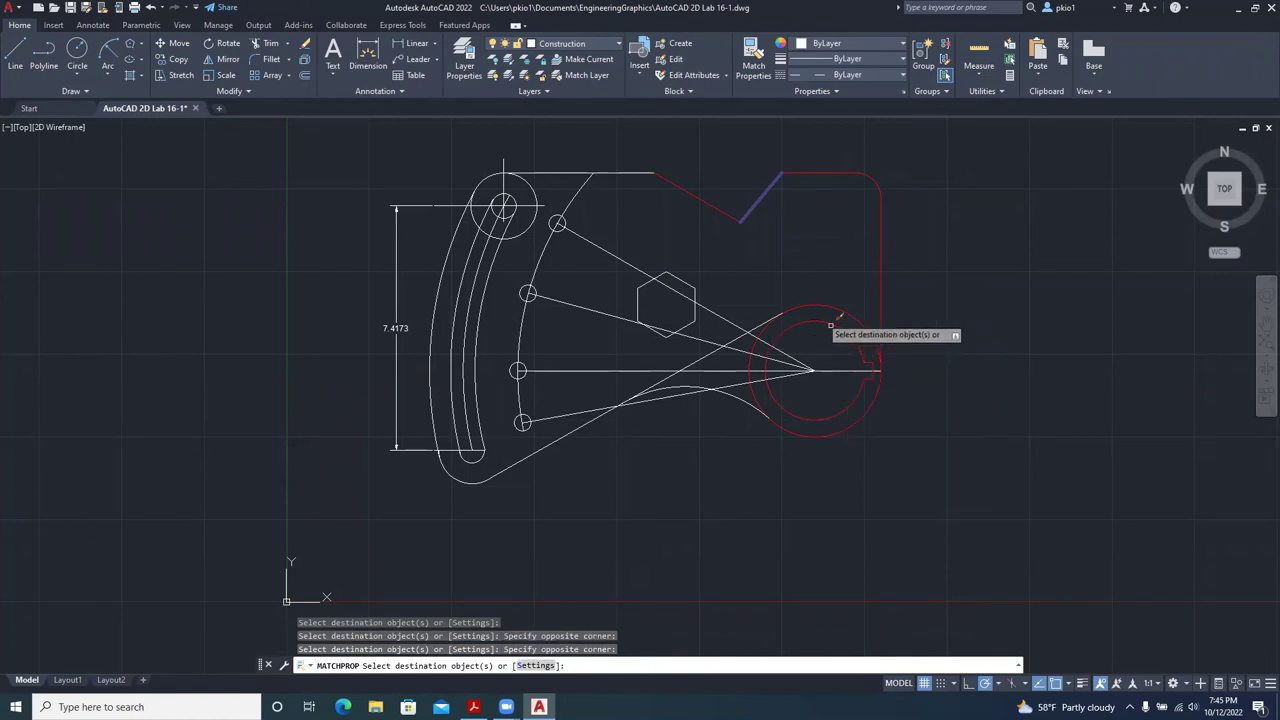
Apply the matched properties to the lower contour arc, the tangent line, the plate's curved outer side with its rounded ends, and the remaining upper edge.
{"action": "left_click", "coordinate": [750, 401]}
{"action": "left_click", "coordinate": [580, 425]}
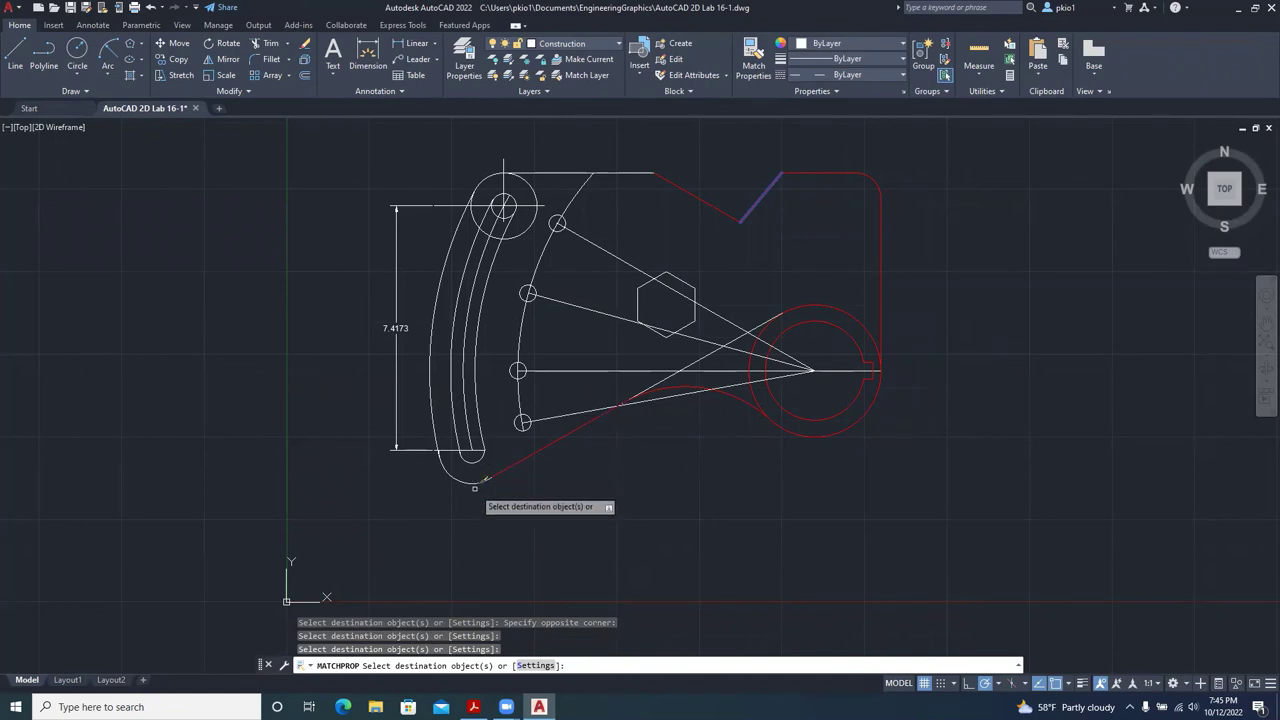
{"action": "left_click", "coordinate": [447, 465]}
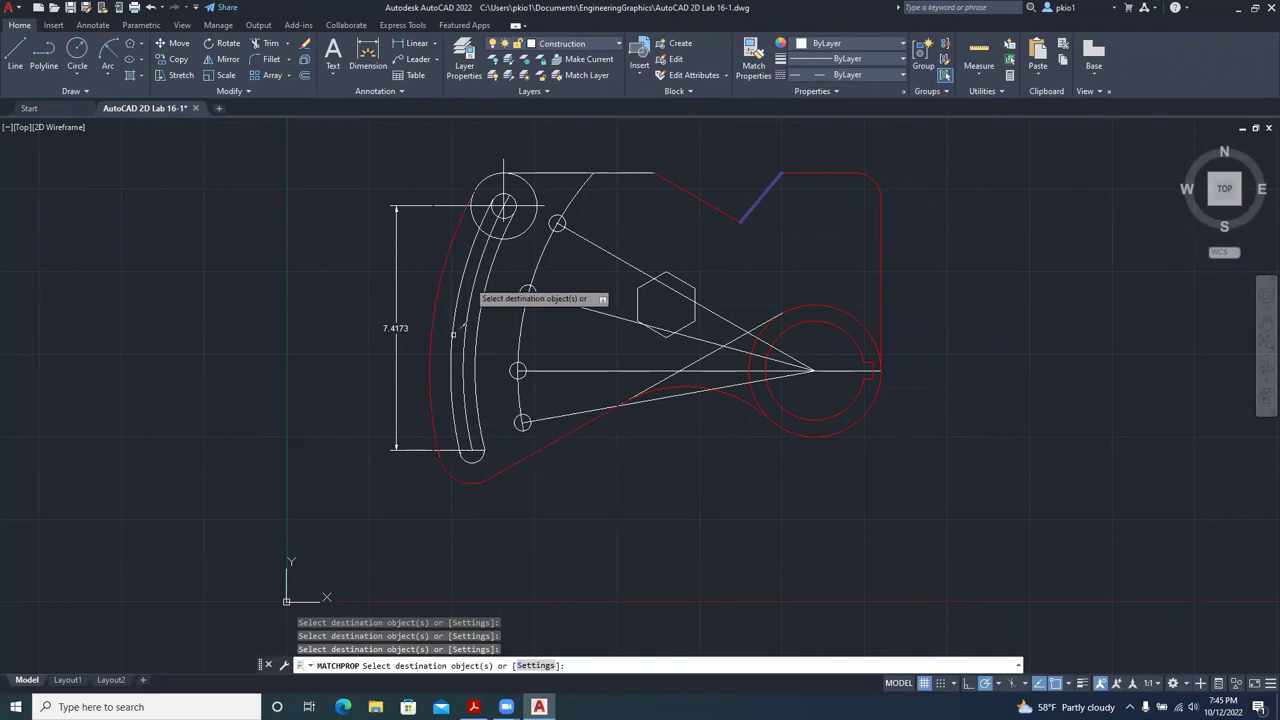
{"action": "left_click", "coordinate": [487, 181]}
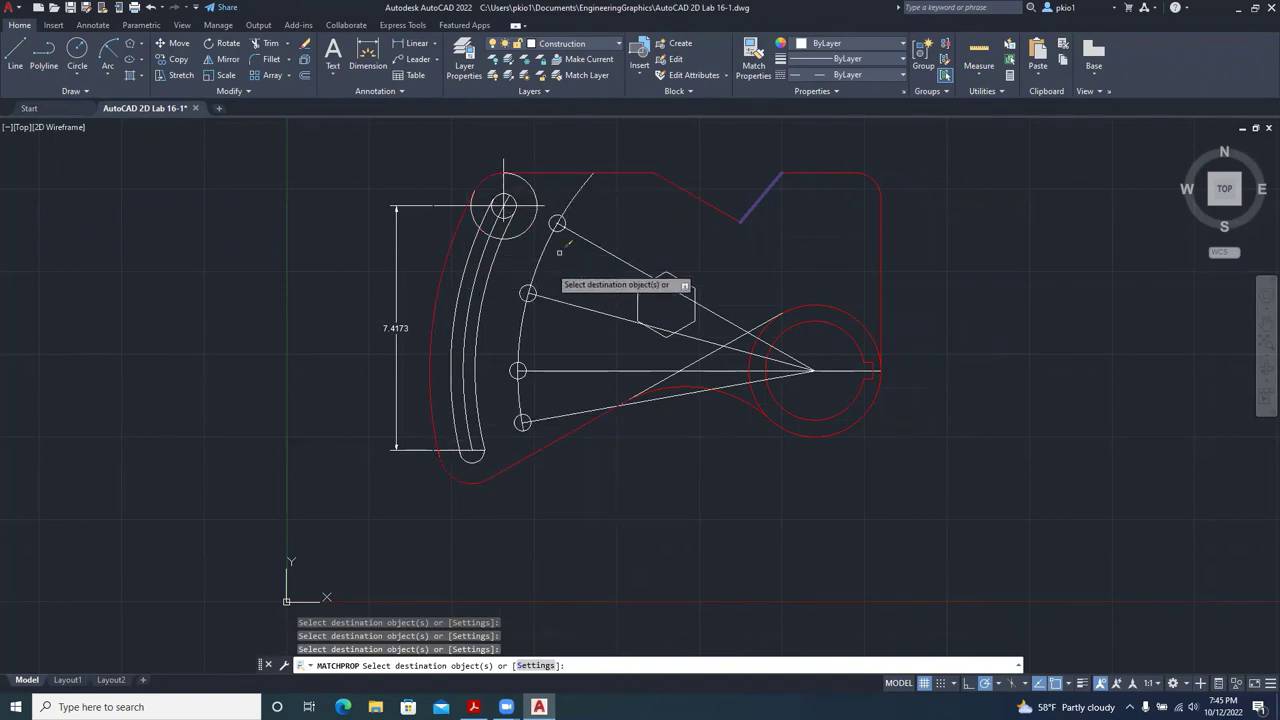
Apply the matched properties to the four small holes and the hexagon.
{"action": "left_click", "coordinate": [558, 221]}
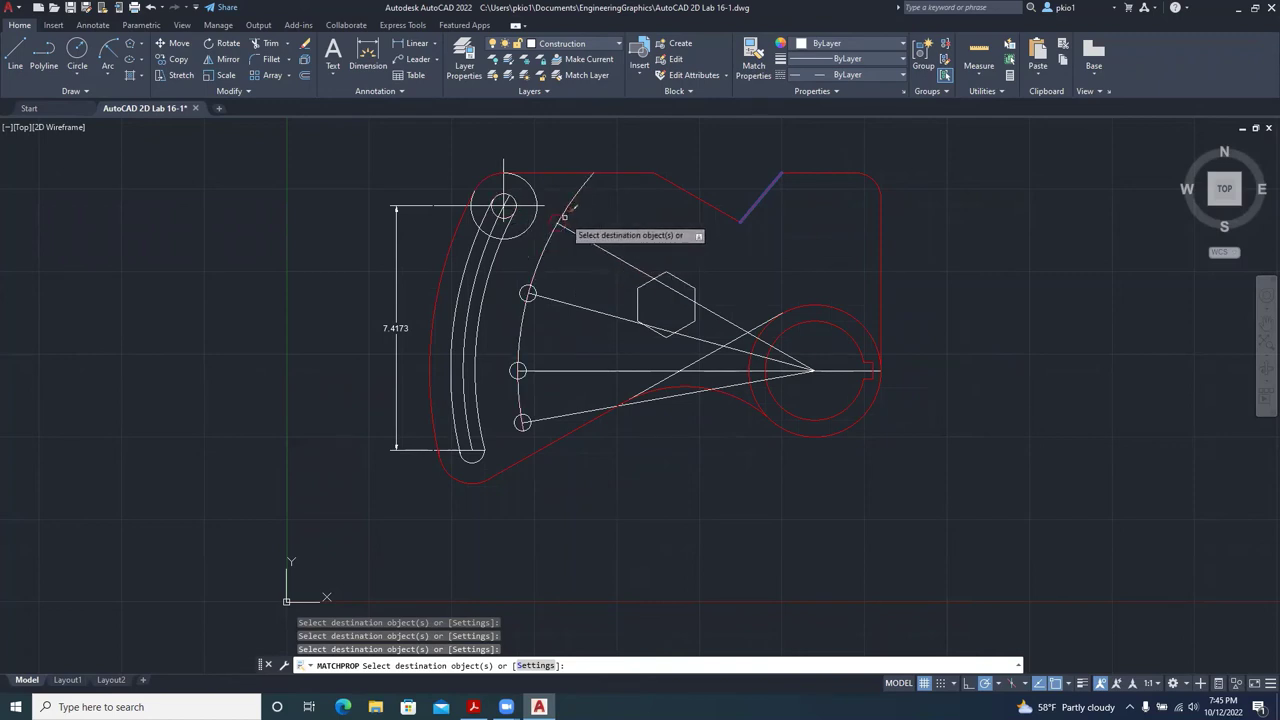
{"action": "left_click", "coordinate": [518, 291]}
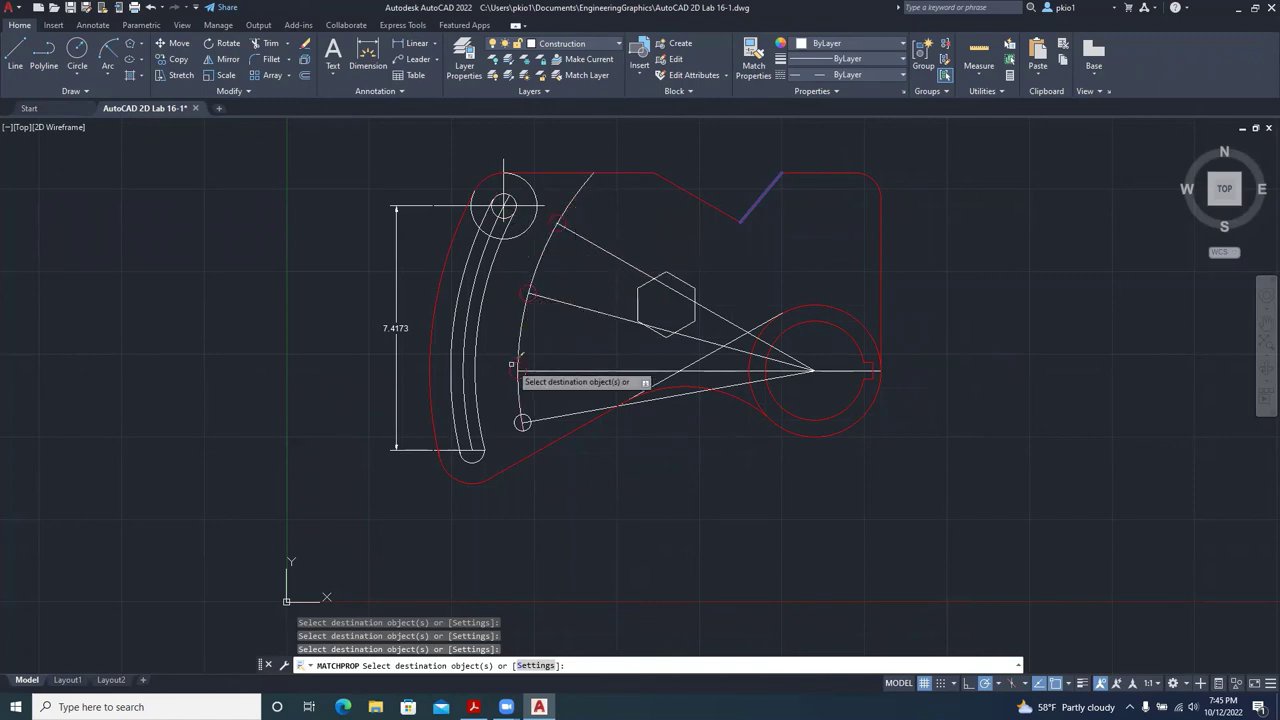
{"action": "left_click", "coordinate": [517, 368]}
{"action": "left_click", "coordinate": [514, 426]}
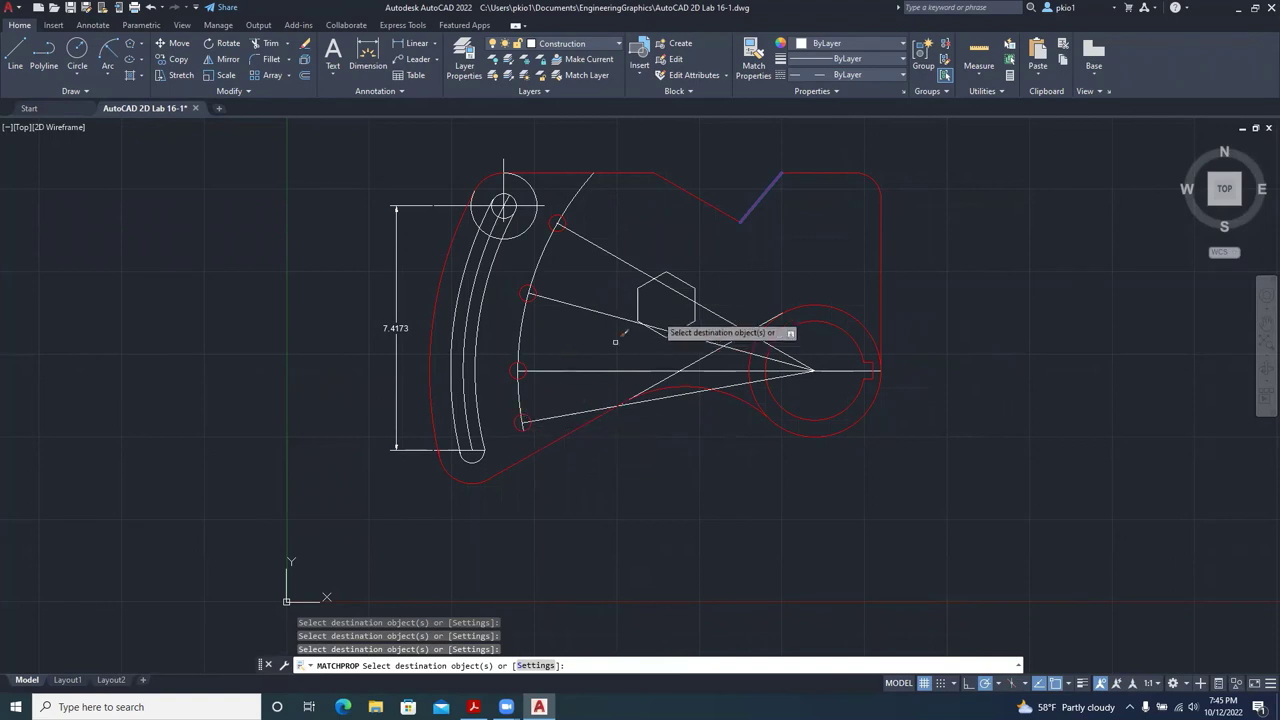
{"action": "left_click", "coordinate": [640, 287]}
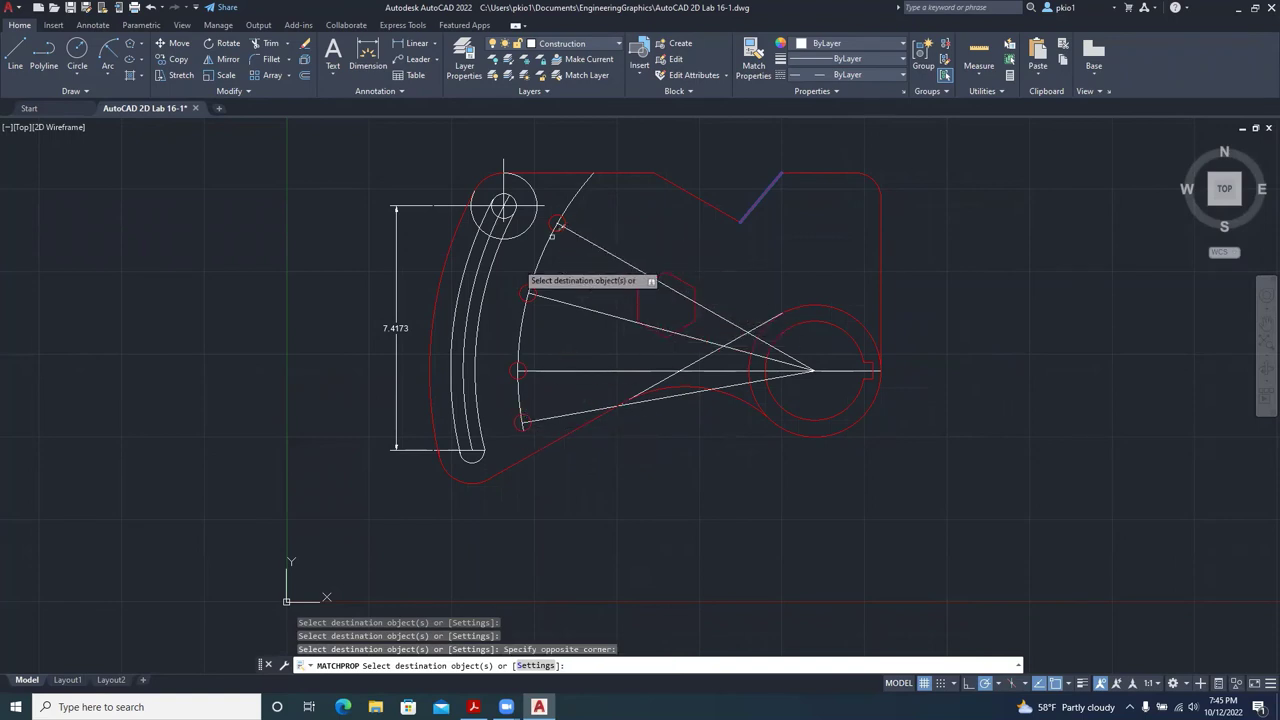
Apply the matched properties to the curved slot's sides and rounded ends, and check Figure Step 1B in the Acrobat PDF before returning to AutoCAD.
{"action": "left_click", "coordinate": [488, 270]}
{"action": "left_click", "coordinate": [488, 270]}
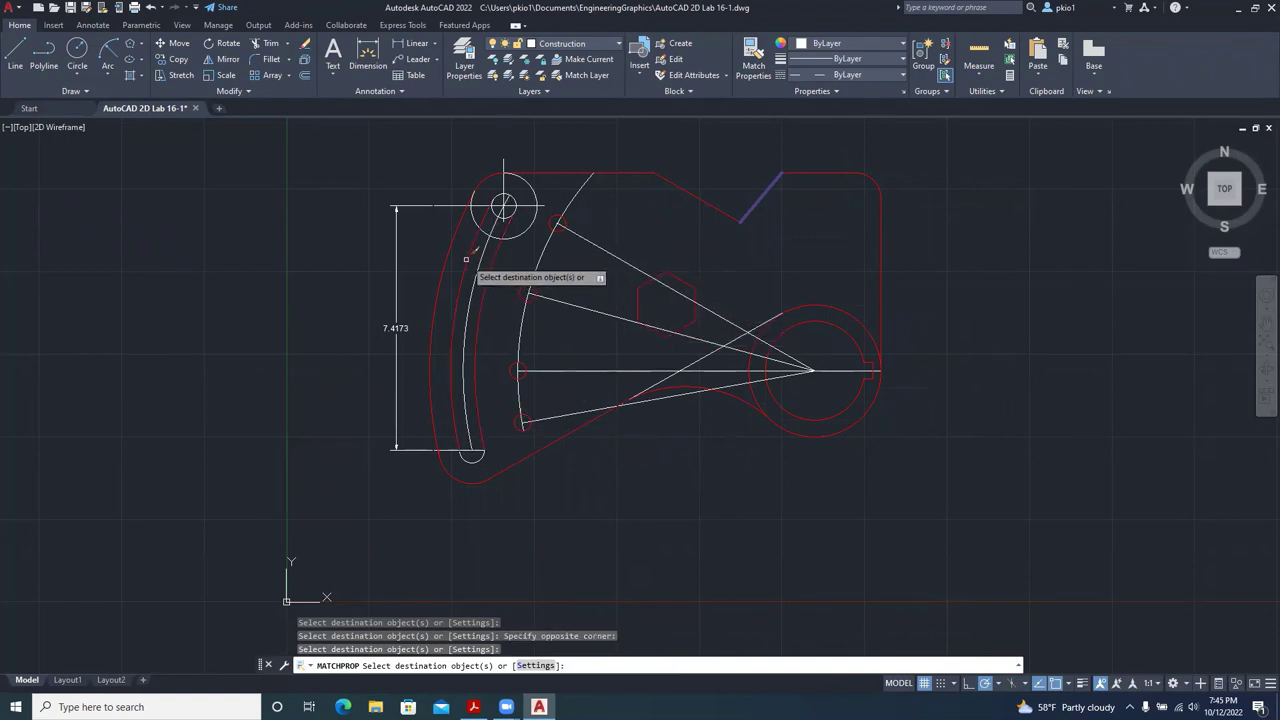
{"action": "left_click", "coordinate": [512, 201]}
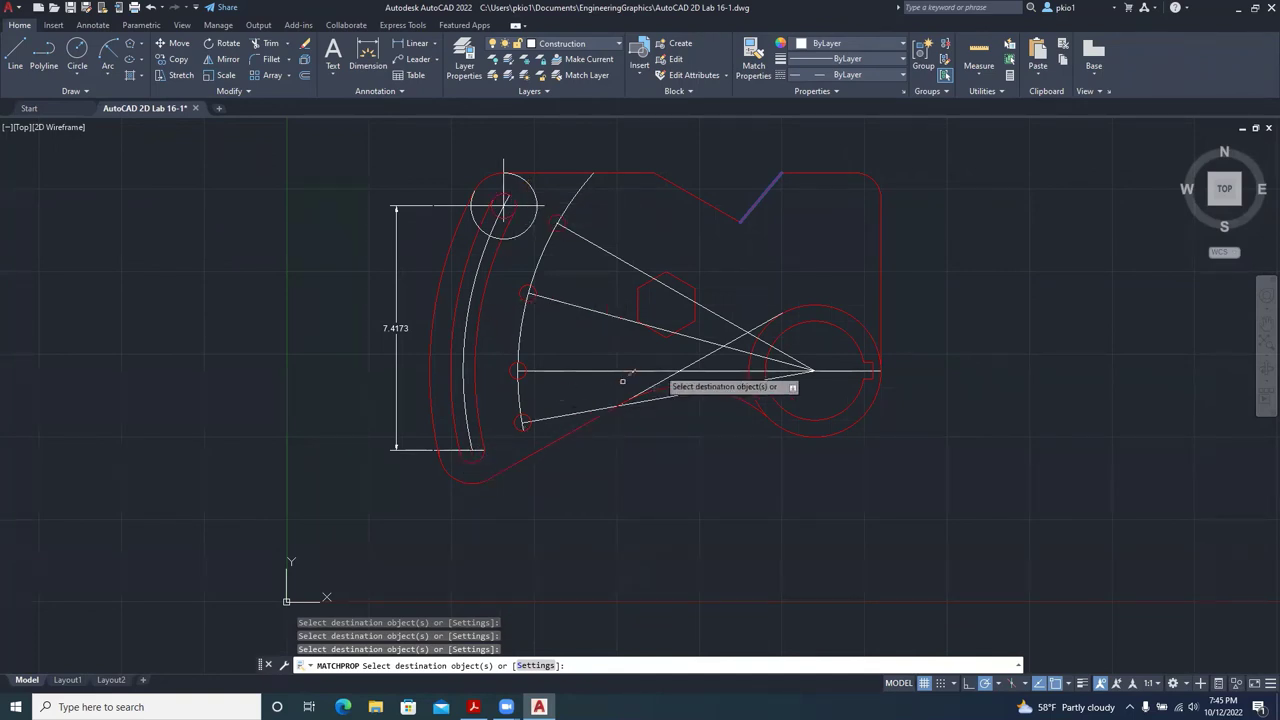
{"action": "key", "text": "Escape"}
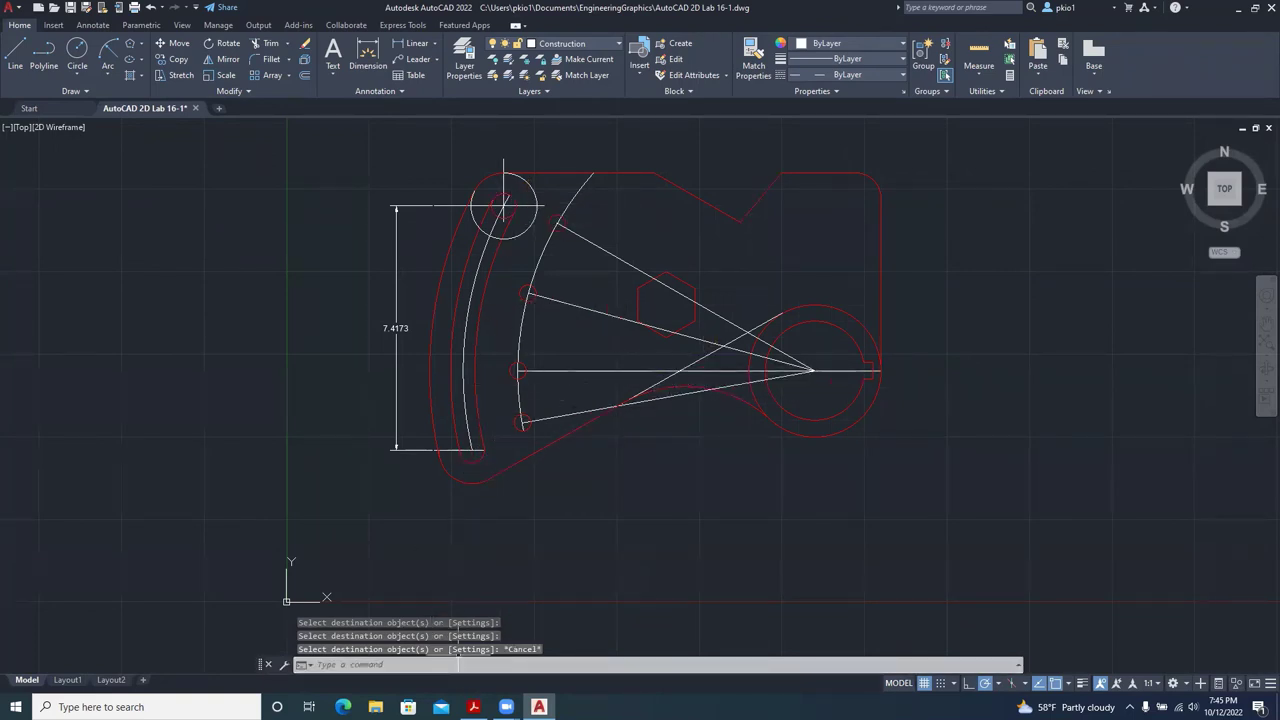
{"action": "key", "text": "alt+Tab"}
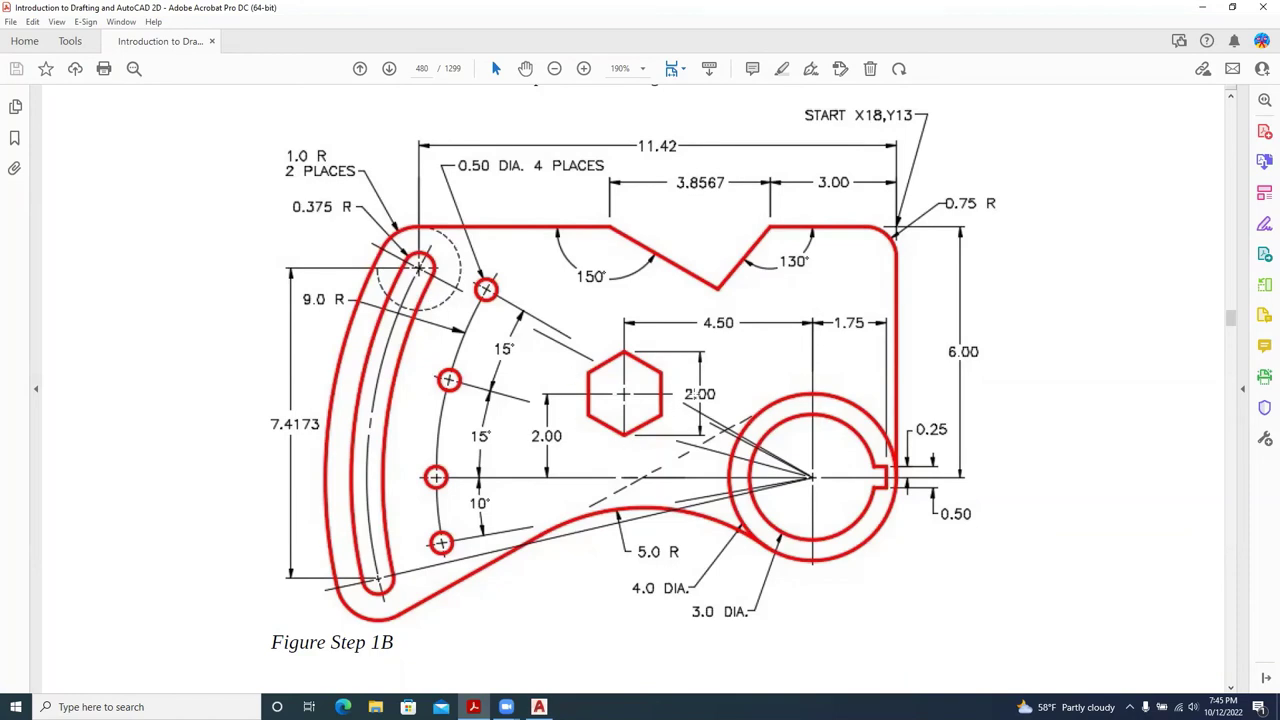
{"action": "left_click", "coordinate": [539, 707]}
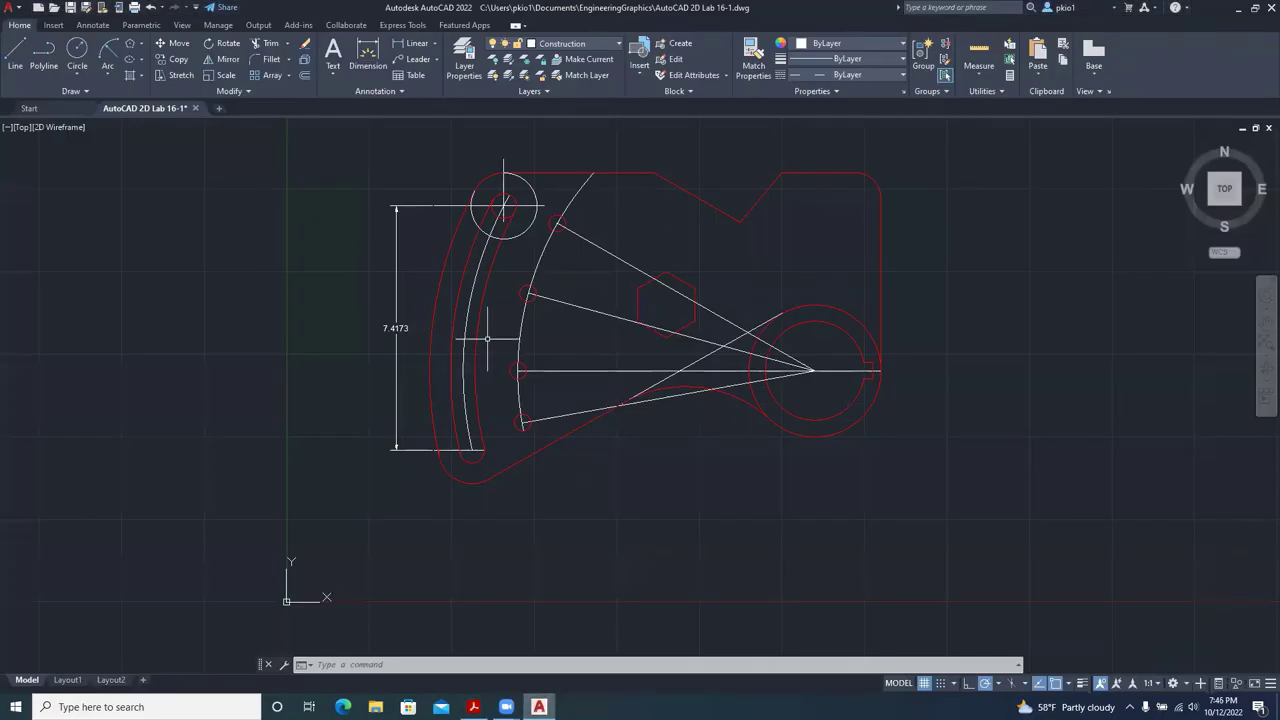
Trim the excess arc of the rounded end inside the curved slot's upper end.
{"action": "left_click", "coordinate": [267, 47]}
{"action": "scroll", "coordinate": [480, 196], "scroll_direction": "up", "scroll_amount": 4}
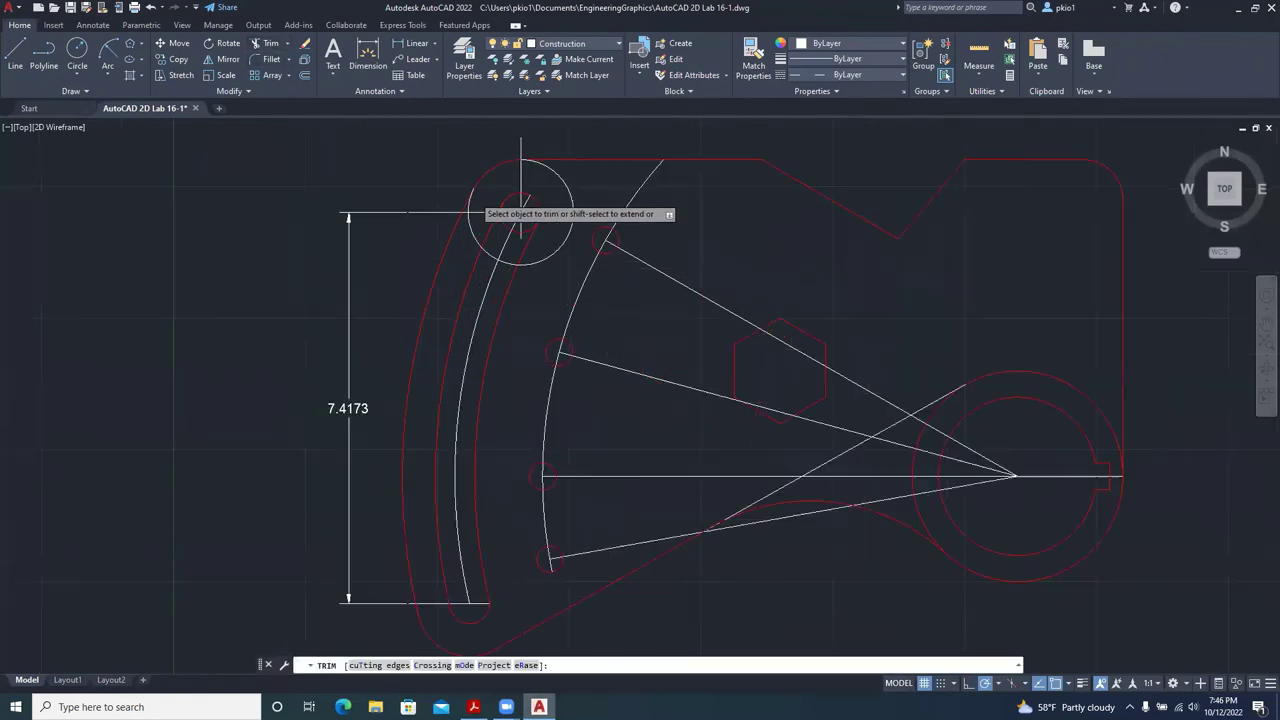
{"action": "scroll", "coordinate": [520, 215], "scroll_direction": "up", "scroll_amount": 4}
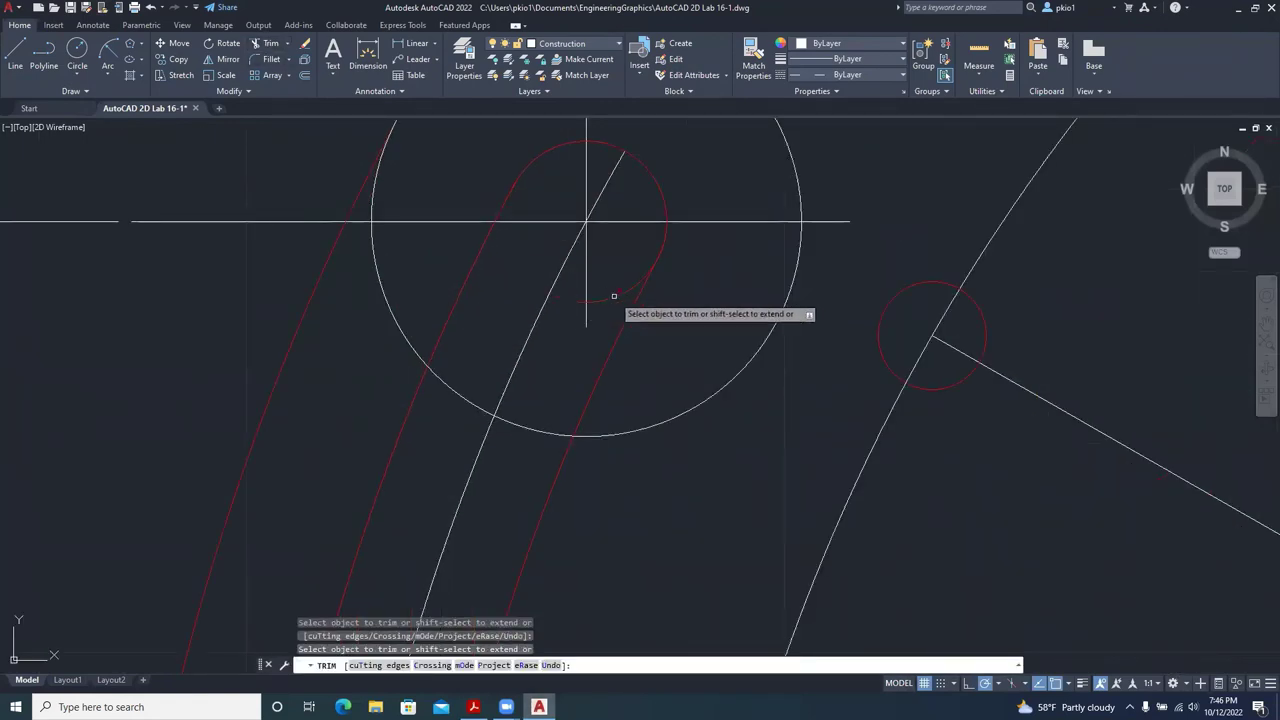
{"action": "scroll", "coordinate": [514, 223], "scroll_direction": "down", "scroll_amount": 6}
{"action": "scroll", "coordinate": [522, 405], "scroll_direction": "down", "scroll_amount": 5}
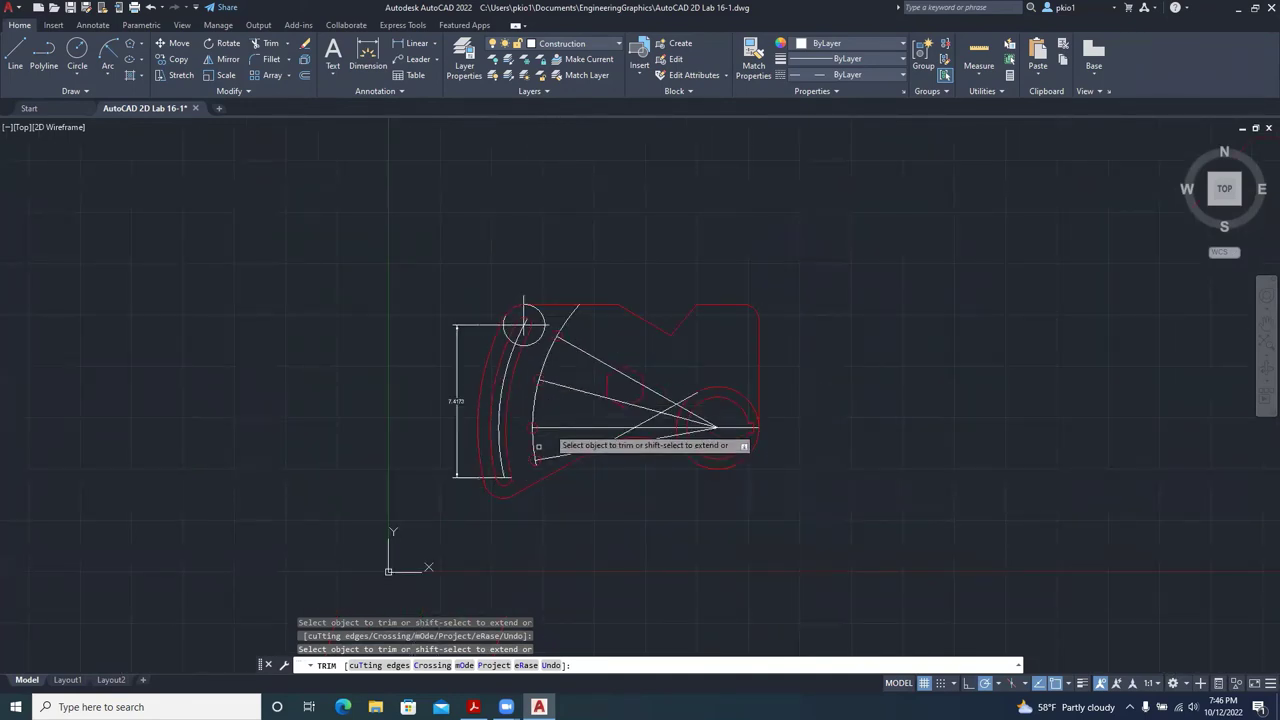
{"action": "scroll", "coordinate": [565, 398], "scroll_direction": "up", "scroll_amount": 3}
{"action": "scroll", "coordinate": [623, 452], "scroll_direction": "up", "scroll_amount": 2}
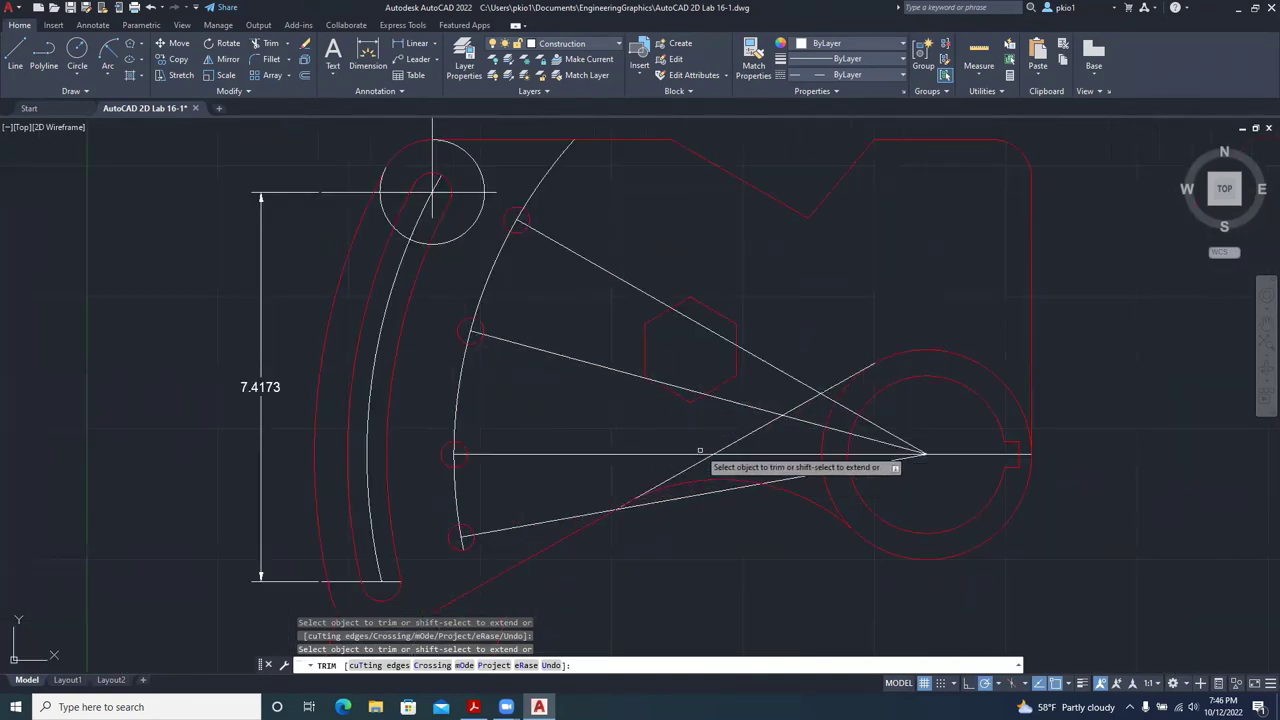
{"action": "key", "text": "Escape"}
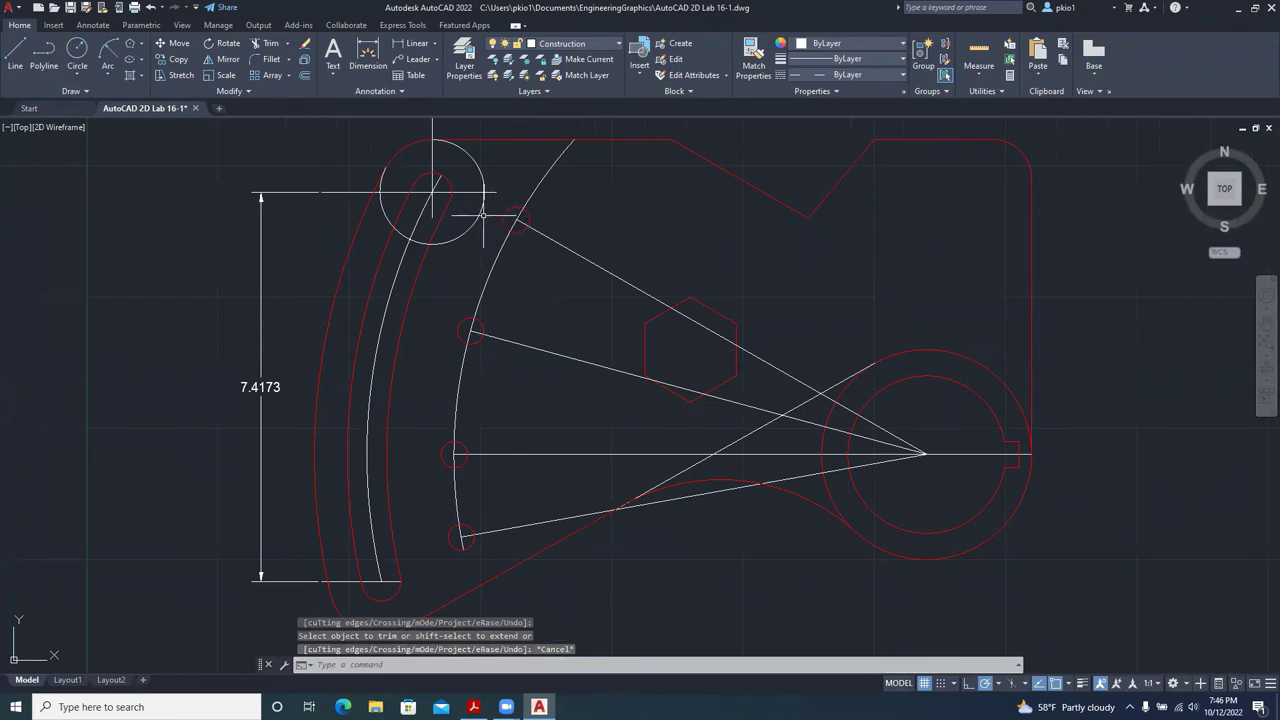
Set the linetype scale of the construction arc around the slot's upper end to 0.02 in its properties.
{"action": "left_click", "coordinate": [478, 215]}
{"action": "right_click", "coordinate": [478, 219]}
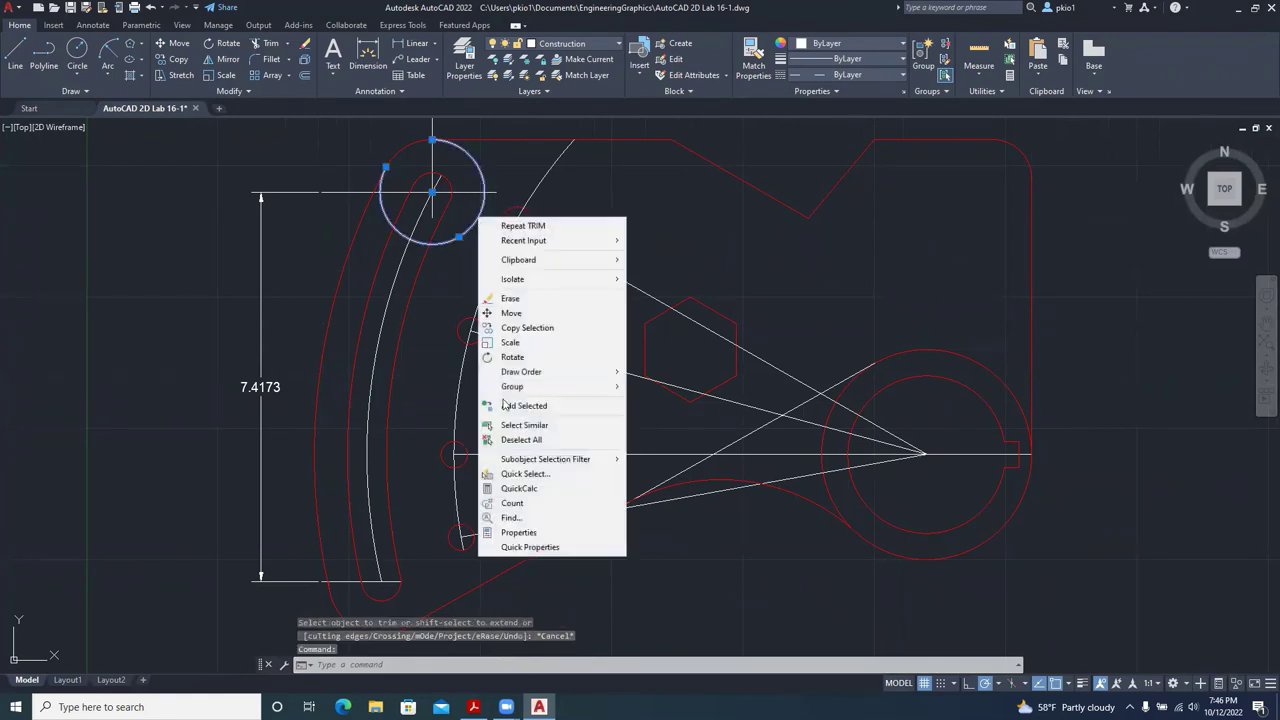
{"action": "left_click", "coordinate": [536, 535]}
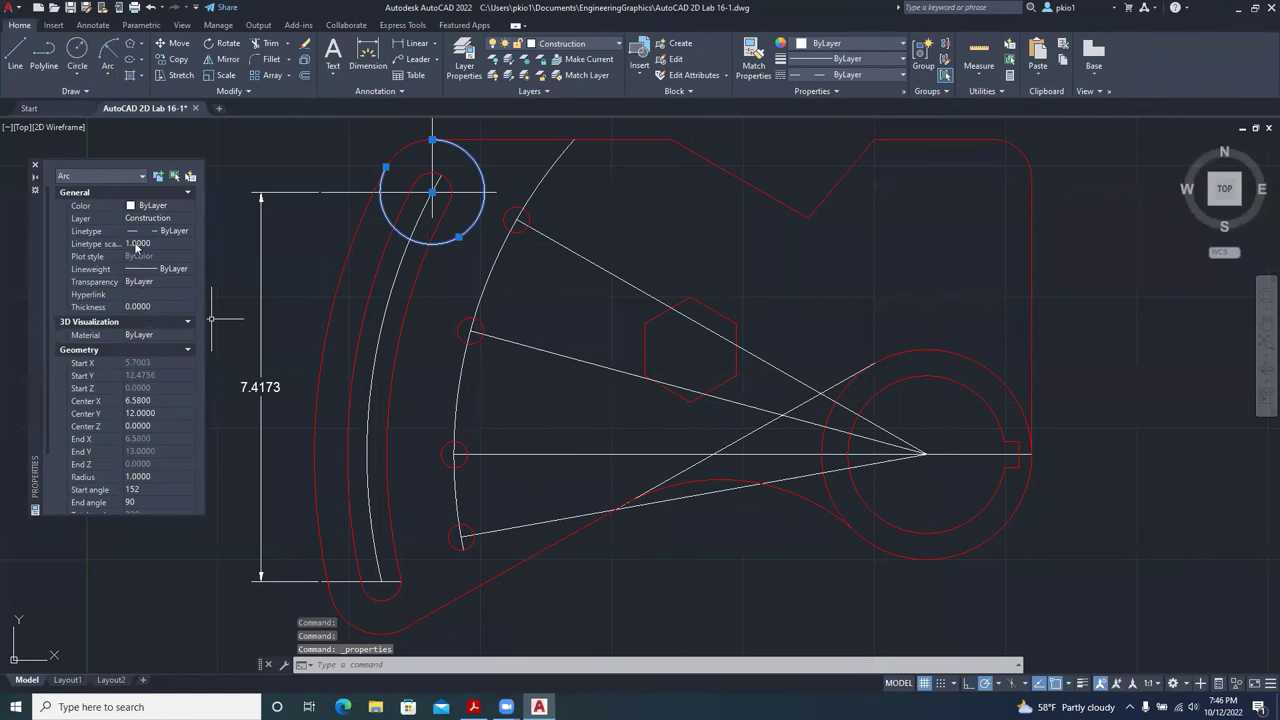
{"action": "left_click", "coordinate": [137, 246]}
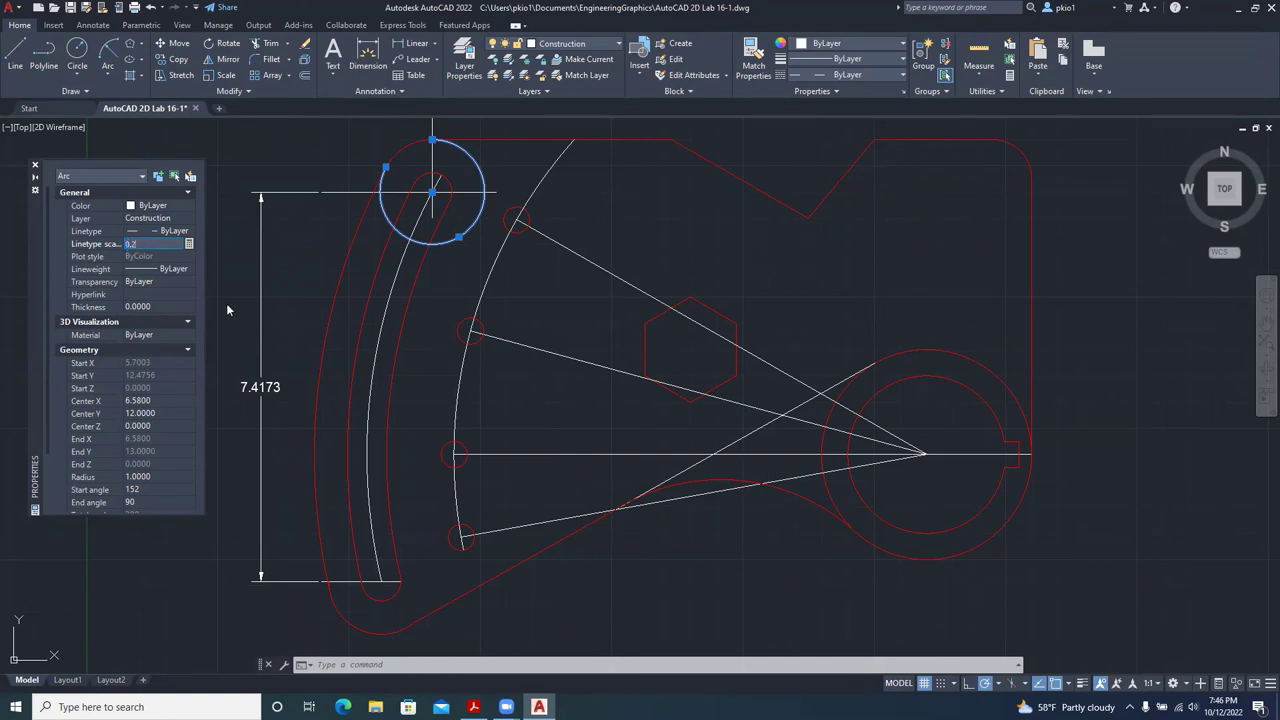
{"action": "key", "text": "Return"}
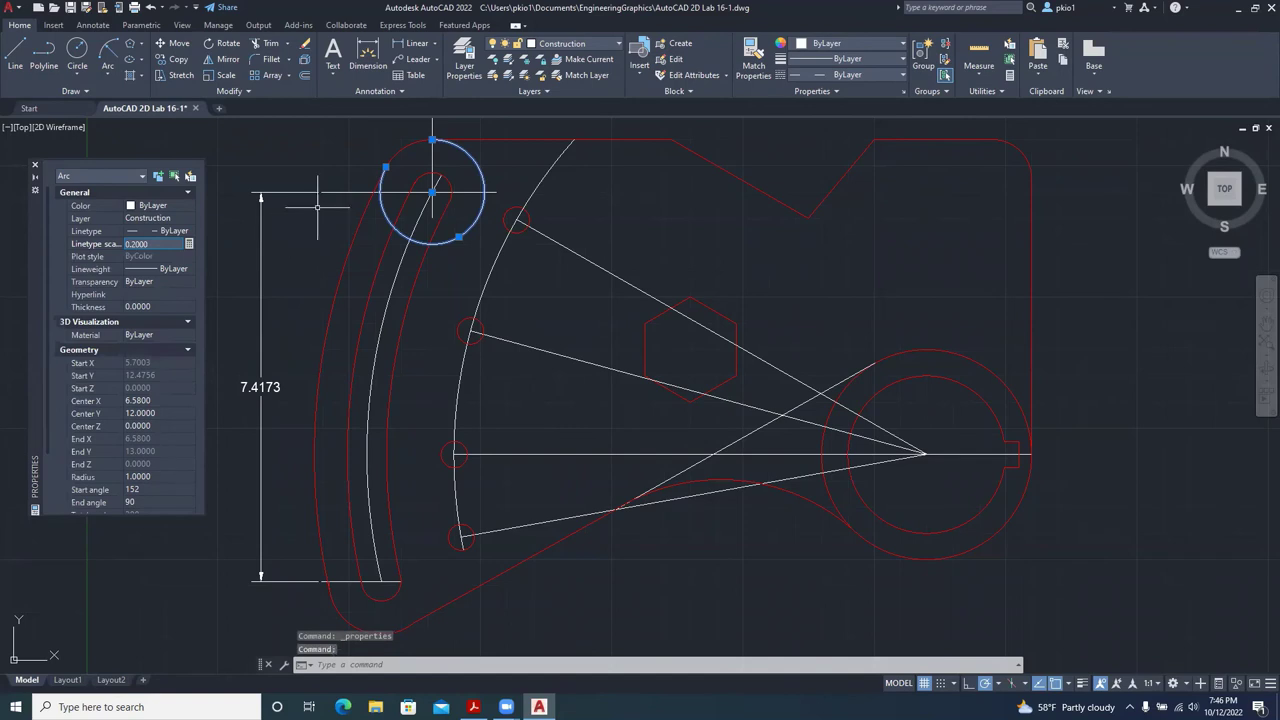
{"action": "scroll", "coordinate": [318, 207], "scroll_direction": "up", "scroll_amount": 2}
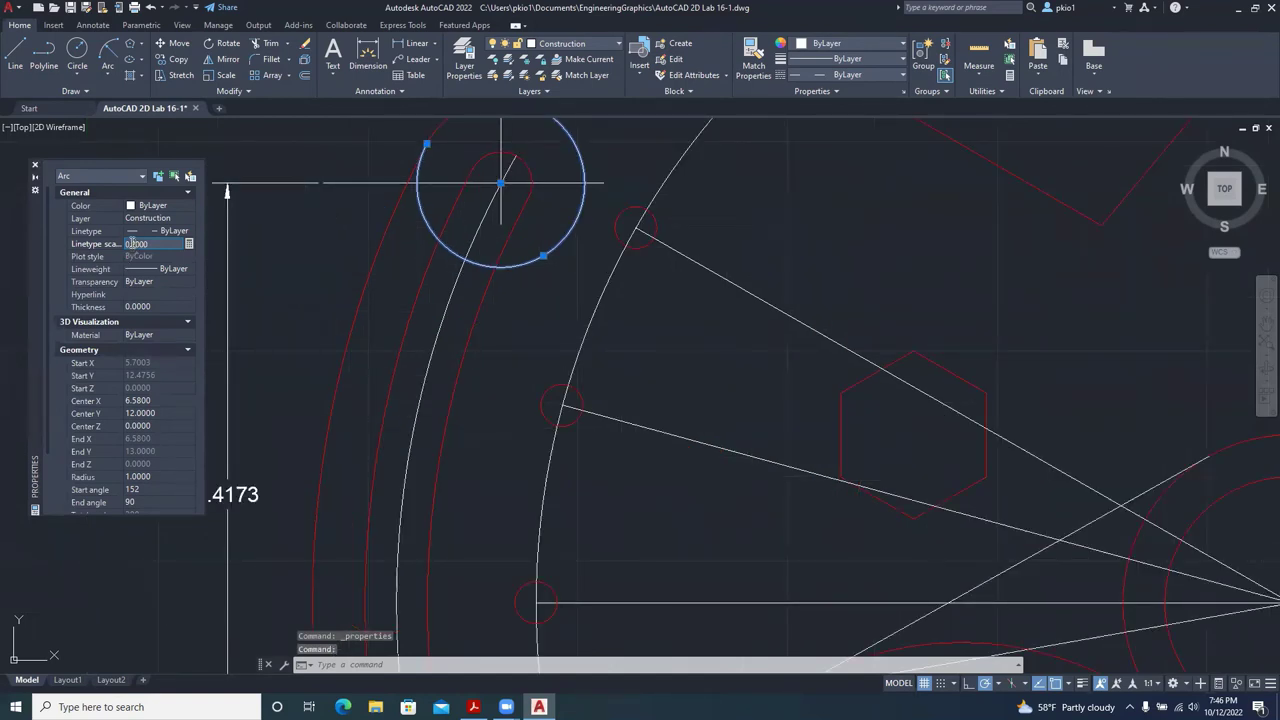
{"action": "key", "text": "Return"}
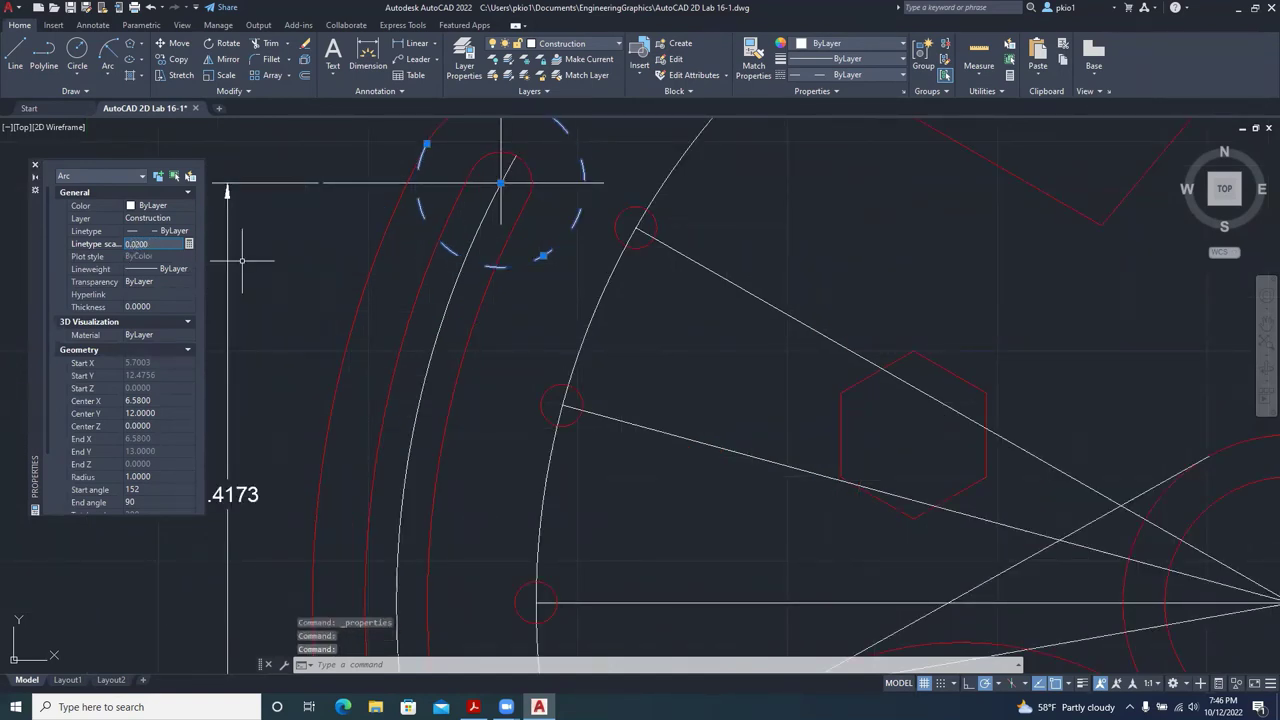
{"action": "scroll", "coordinate": [248, 306], "scroll_direction": "down", "scroll_amount": 3}
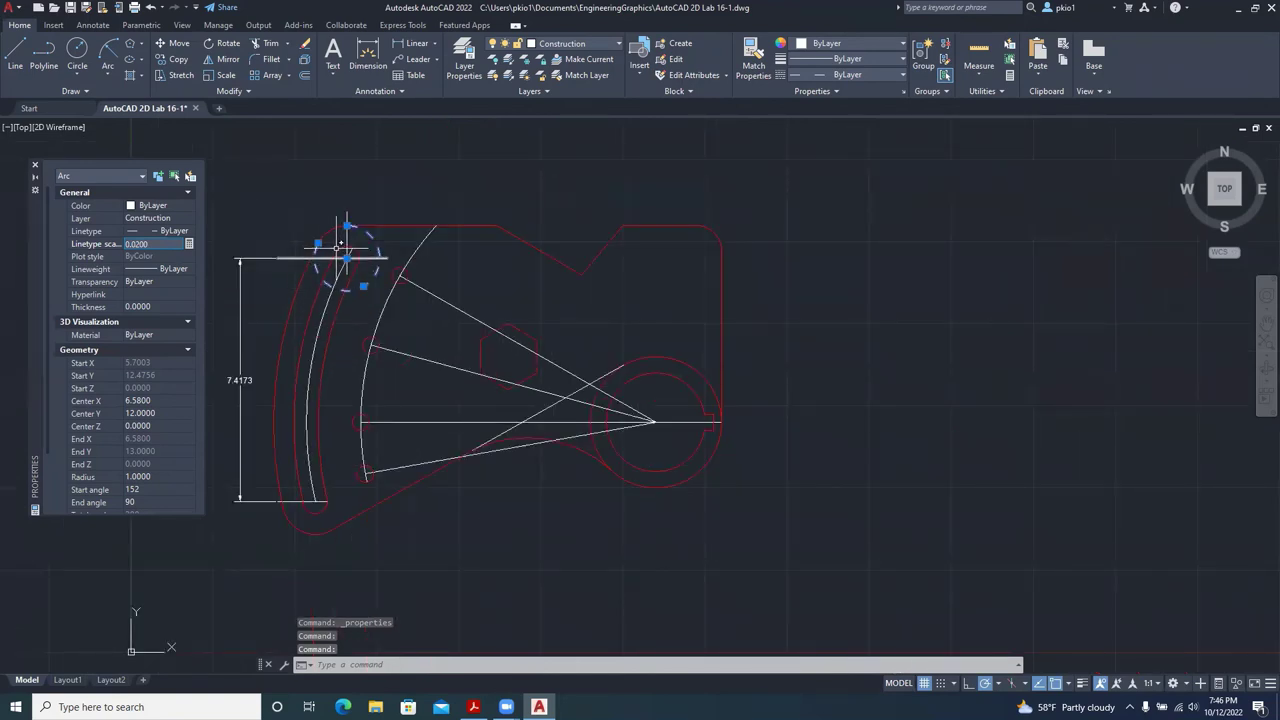
{"action": "key", "text": "Escape"}
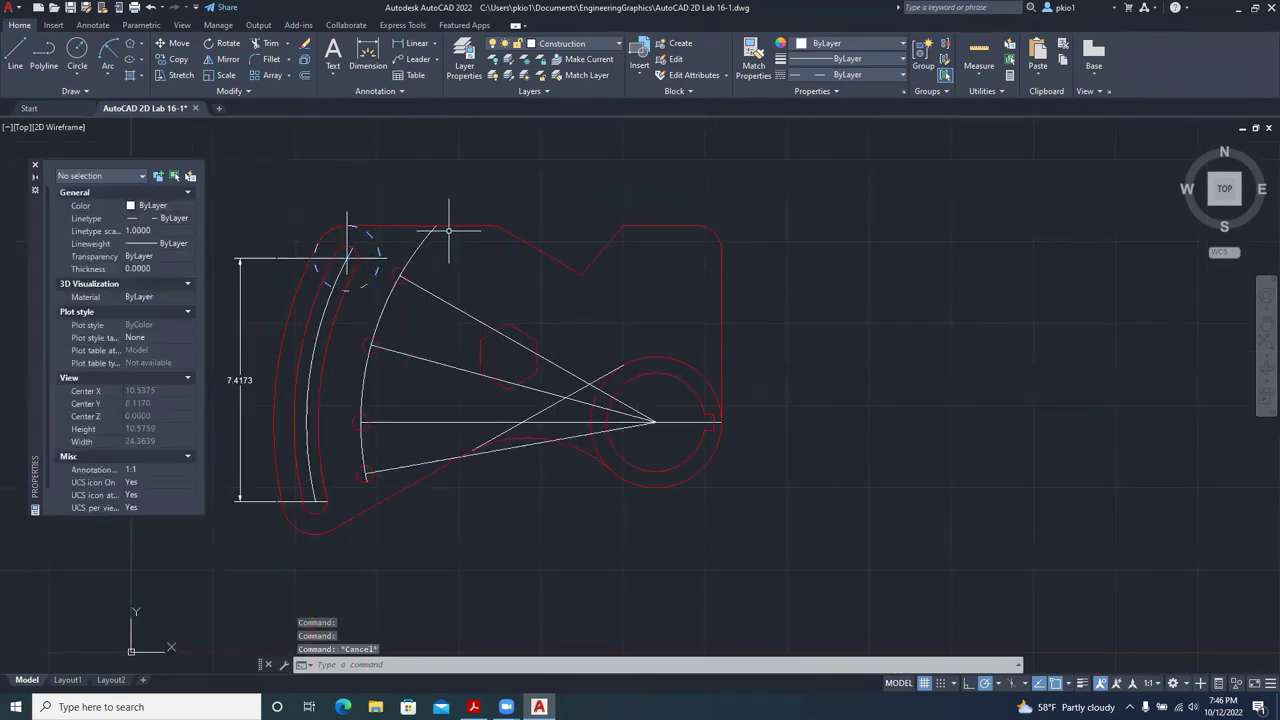
Match the construction arc's properties onto the diagonal construction line that crosses the radial lines near the large circle.
{"action": "left_click", "coordinate": [753, 67]}
{"action": "left_click", "coordinate": [389, 287]}
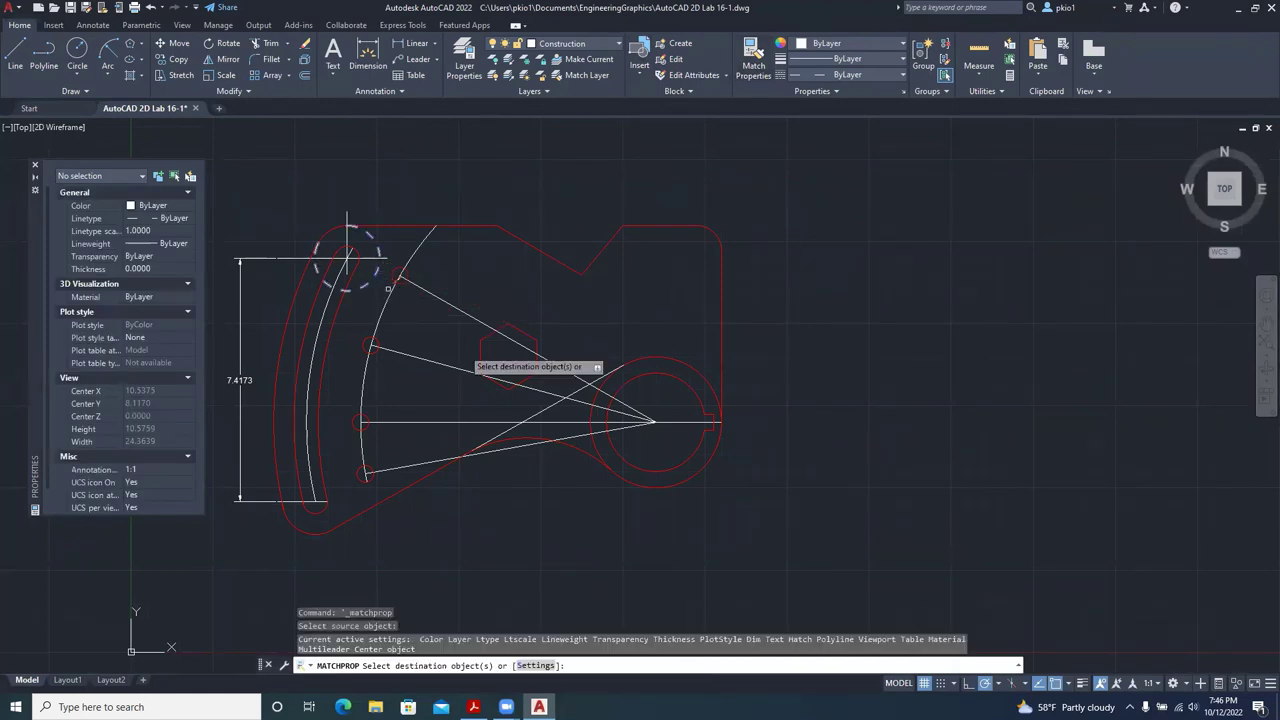
{"action": "left_click", "coordinate": [576, 394]}
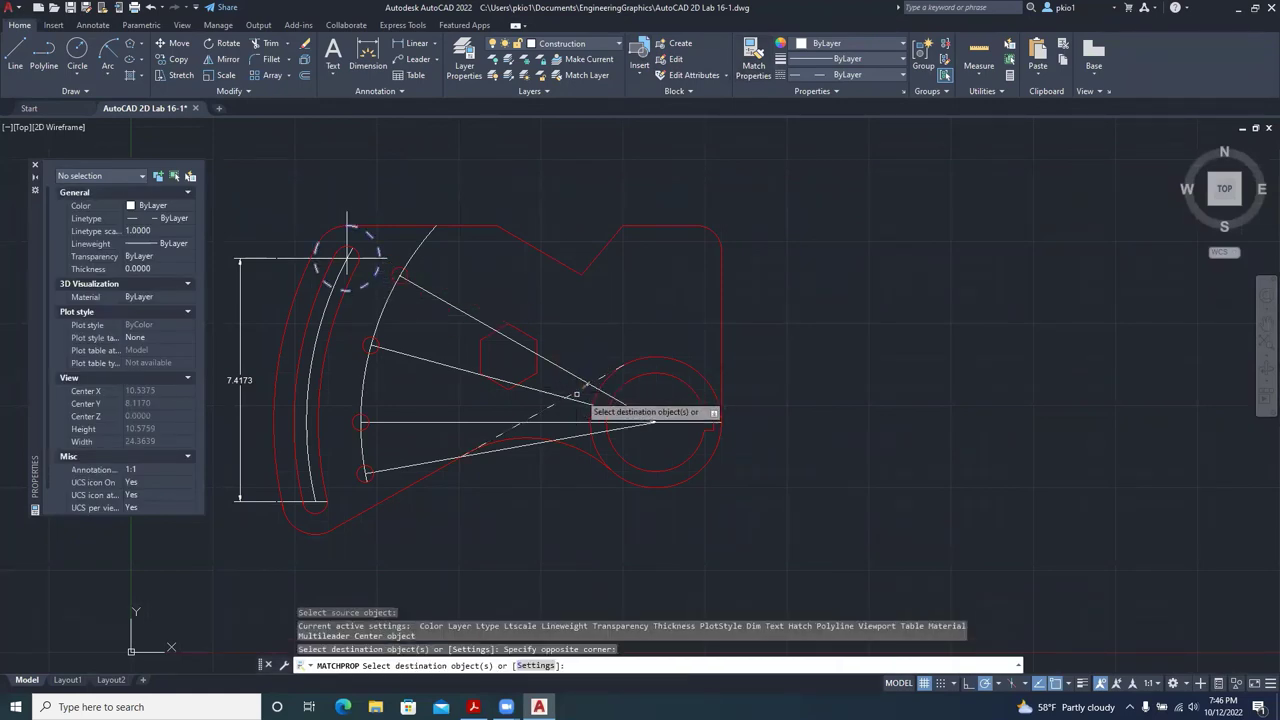
{"action": "key", "text": "Escape"}
{"action": "scroll", "coordinate": [691, 283], "scroll_direction": "down", "scroll_amount": 2}
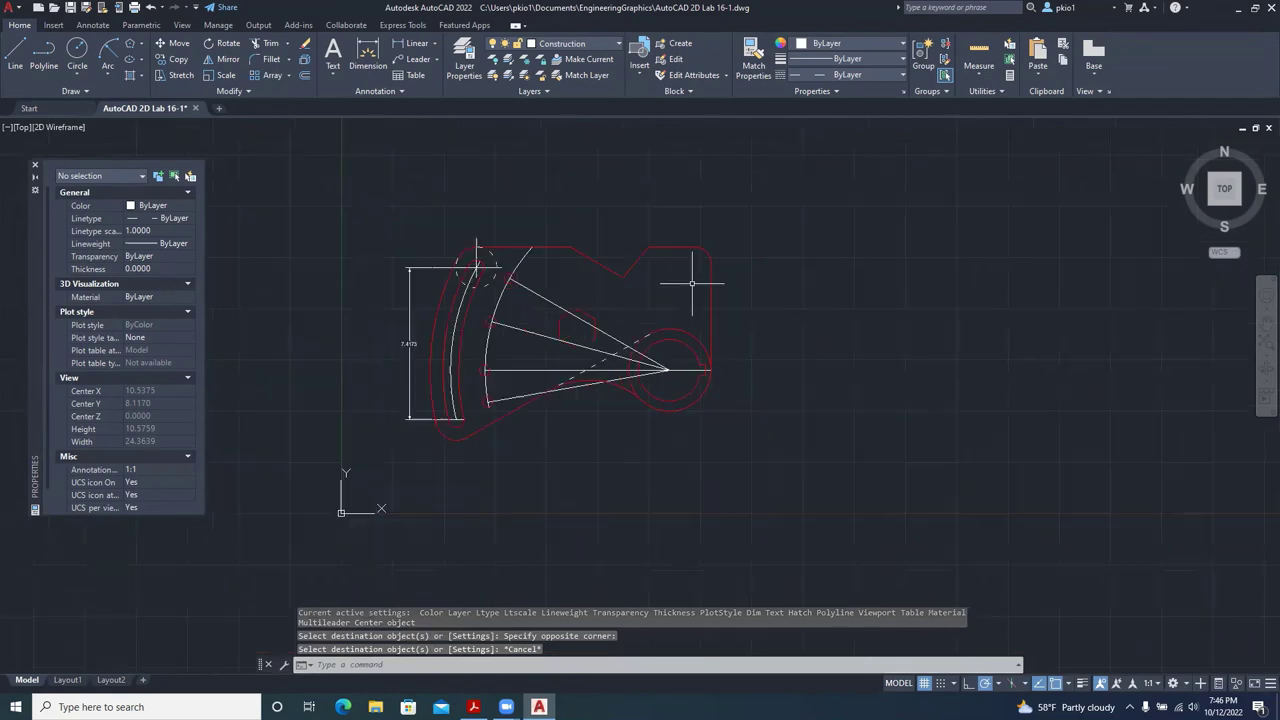
Set the linetype scale of the radial construction line to the second small hole from the top to 0.07.
{"action": "scroll", "coordinate": [477, 305], "scroll_direction": "up", "scroll_amount": 2}
{"action": "left_click", "coordinate": [533, 338]}
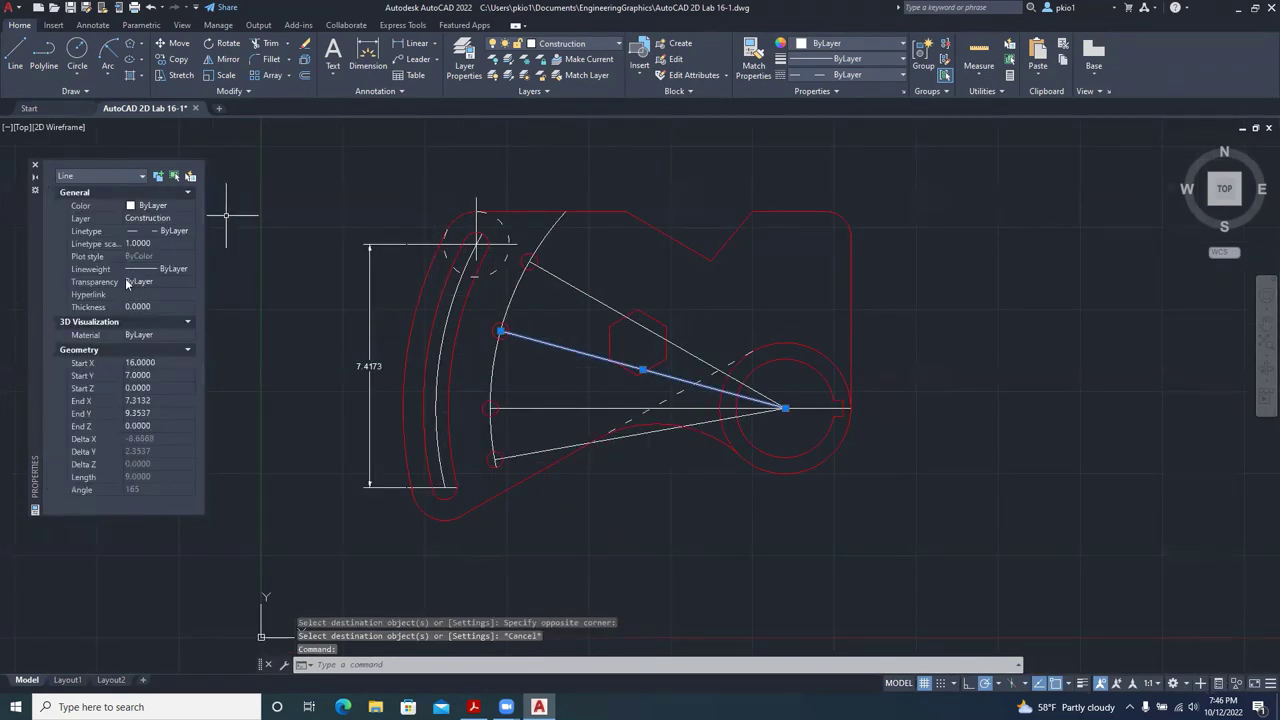
{"action": "left_click", "coordinate": [137, 244]}
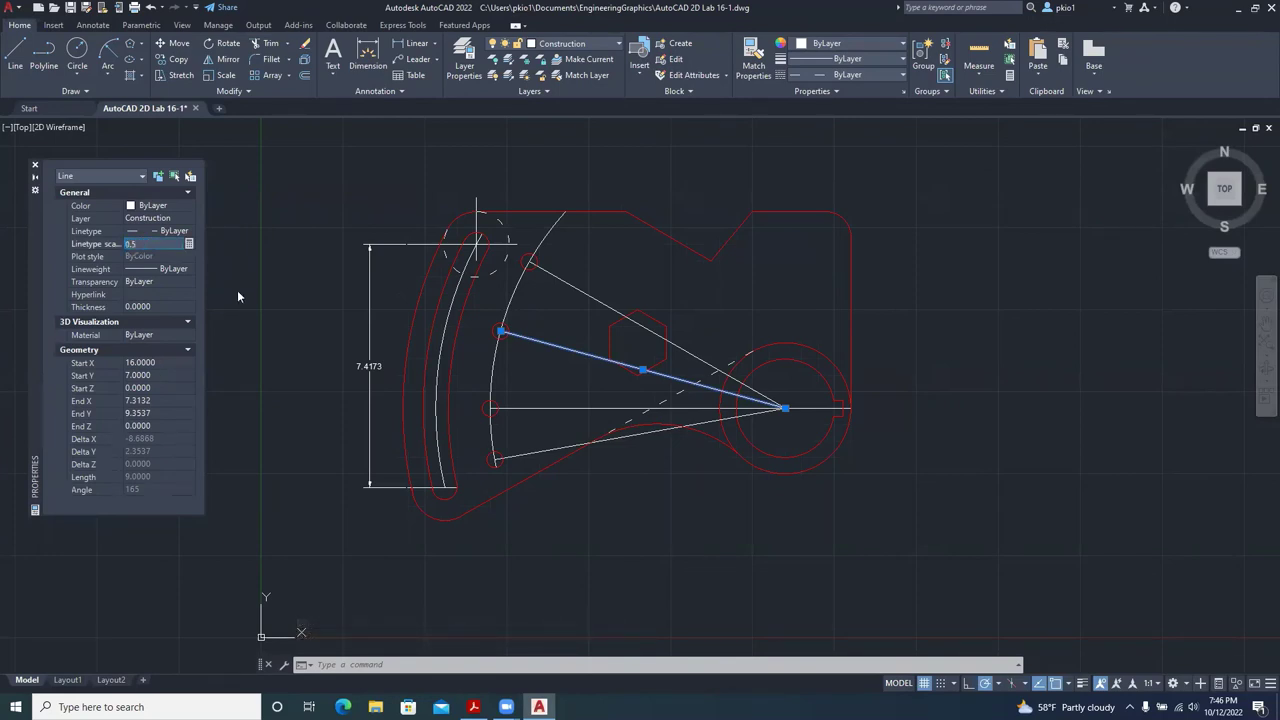
{"action": "key", "text": "Return"}
{"action": "key", "text": "Return"}
{"action": "key", "text": "Return"}
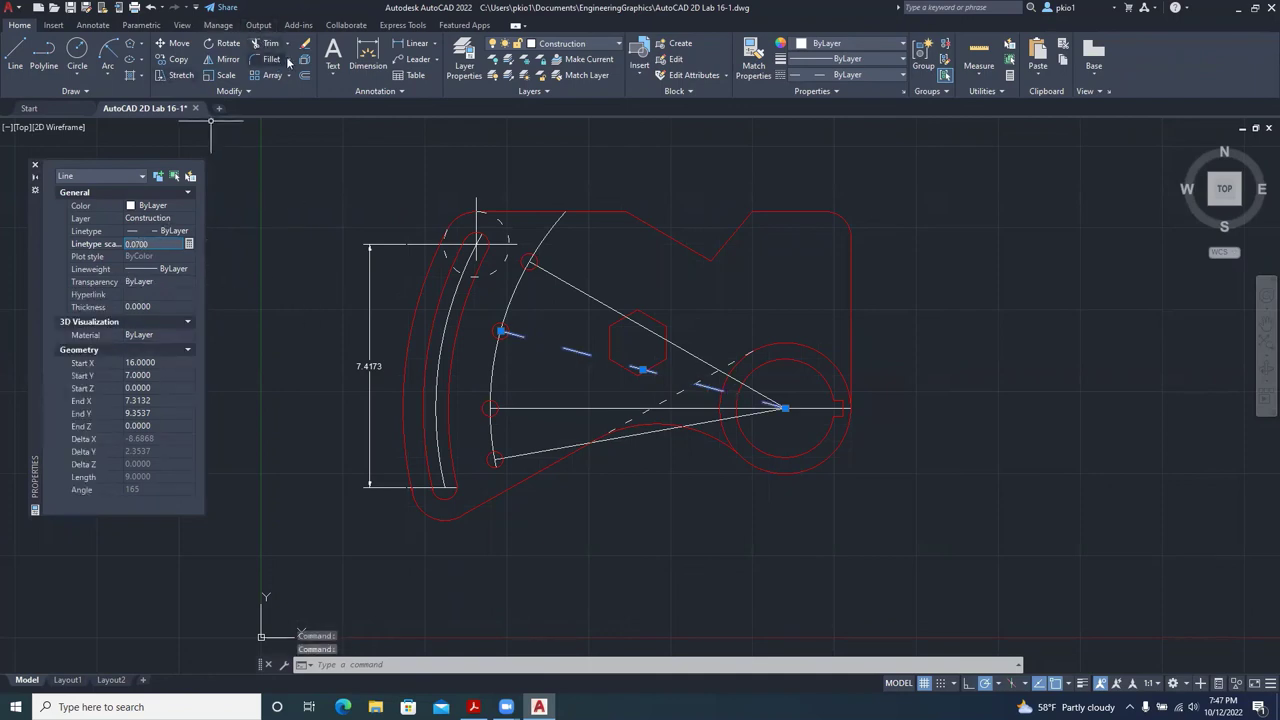
Match the radial line's properties onto the other radial lines, the arc through the small holes and the slot's centre arc.
{"action": "left_click", "coordinate": [754, 58]}
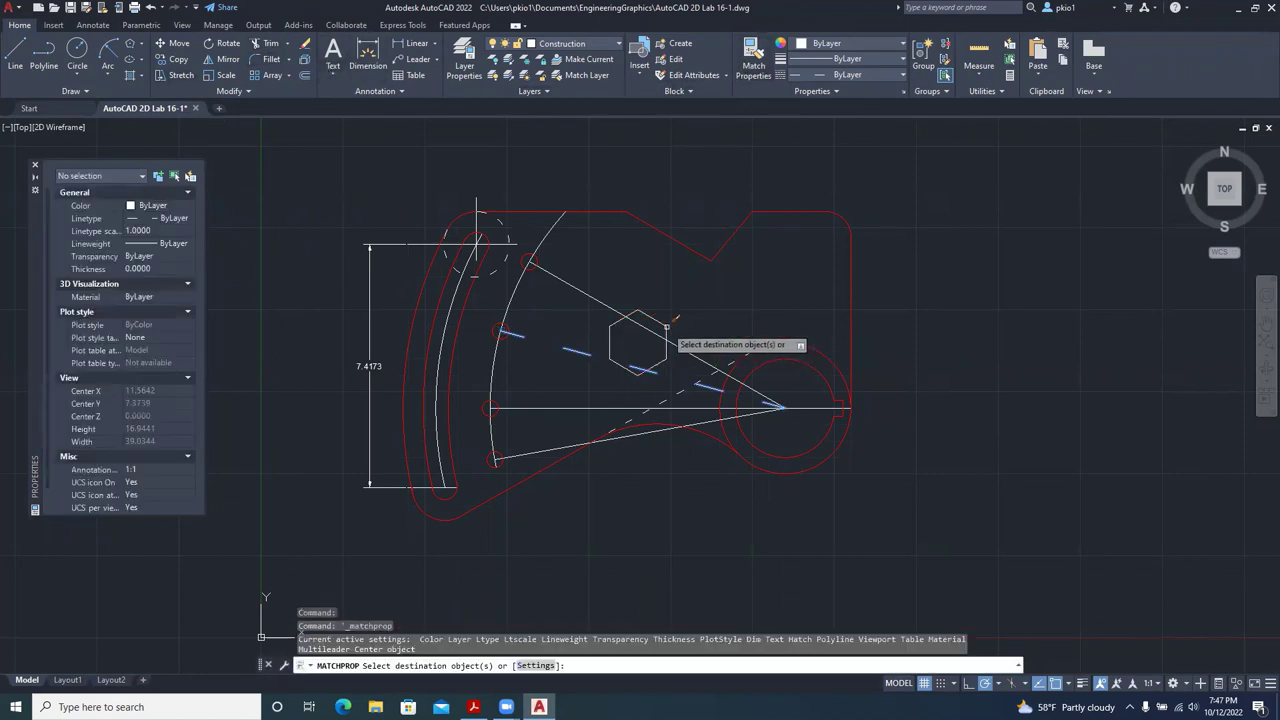
{"action": "left_click", "coordinate": [667, 326]}
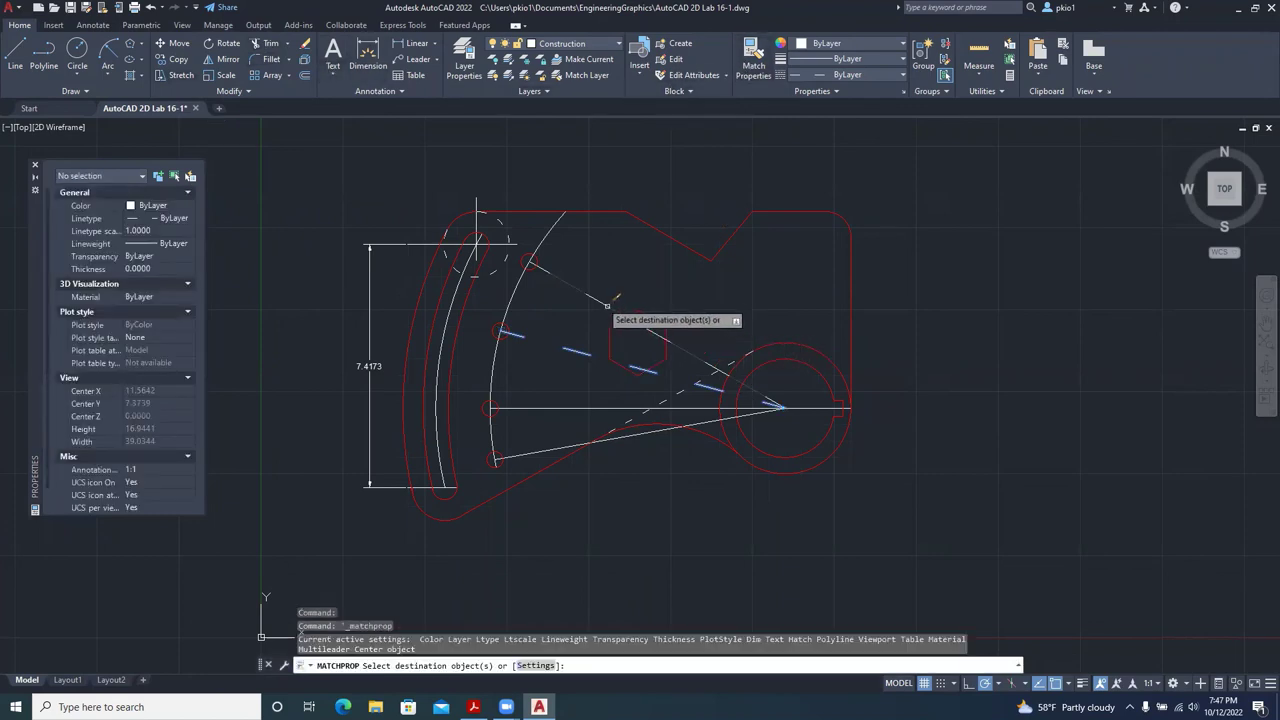
{"action": "left_click", "coordinate": [489, 376]}
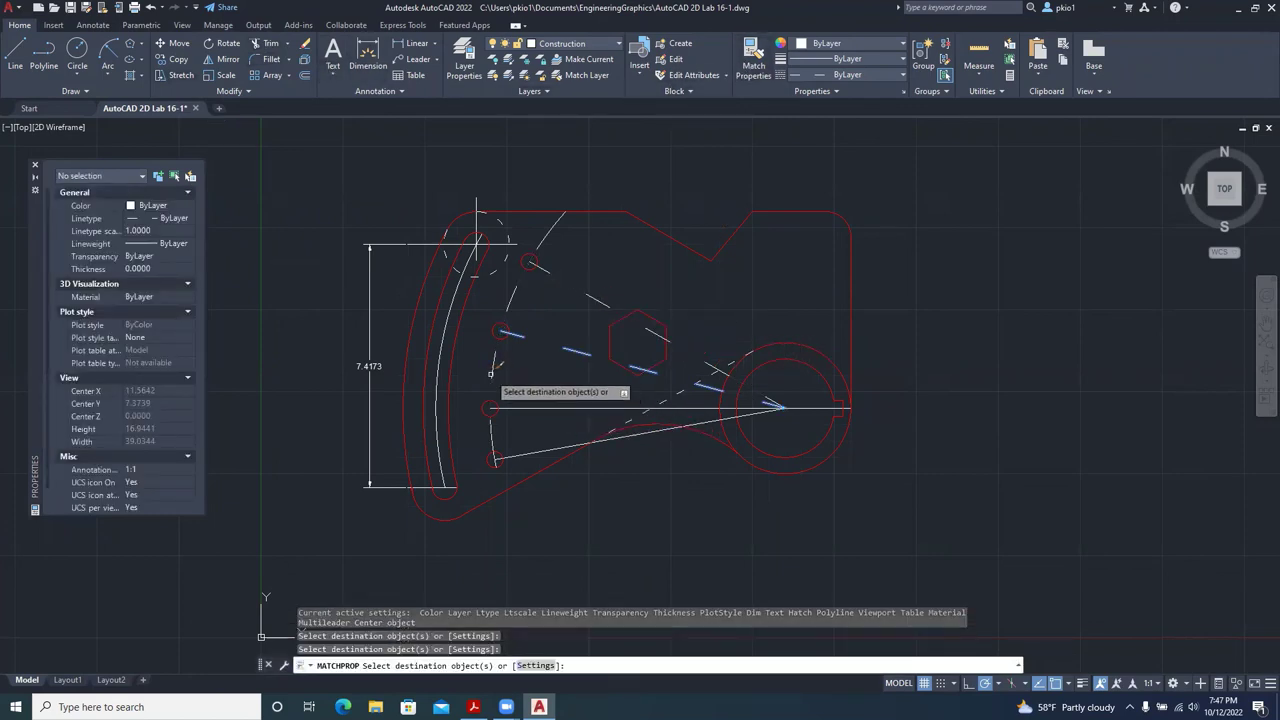
{"action": "left_click", "coordinate": [437, 355]}
{"action": "left_click", "coordinate": [574, 408]}
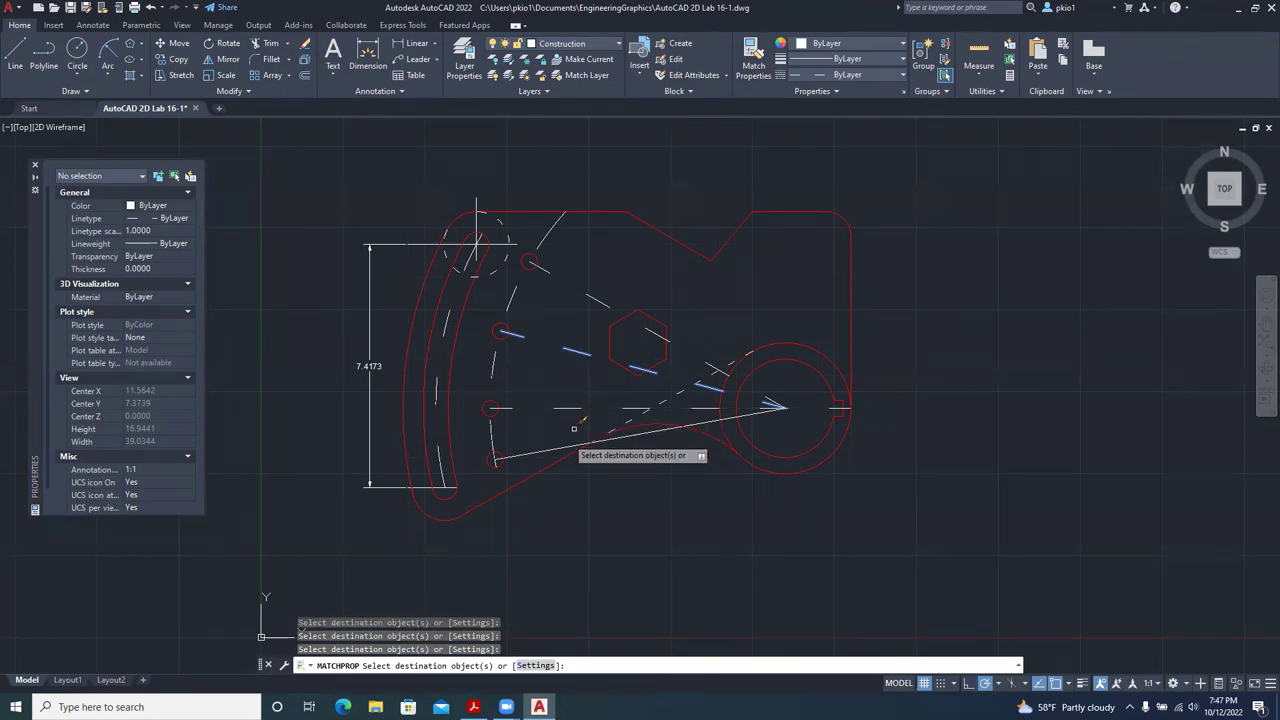
{"action": "left_click", "coordinate": [562, 436]}
{"action": "left_click", "coordinate": [530, 458]}
{"action": "key", "text": "Escape"}
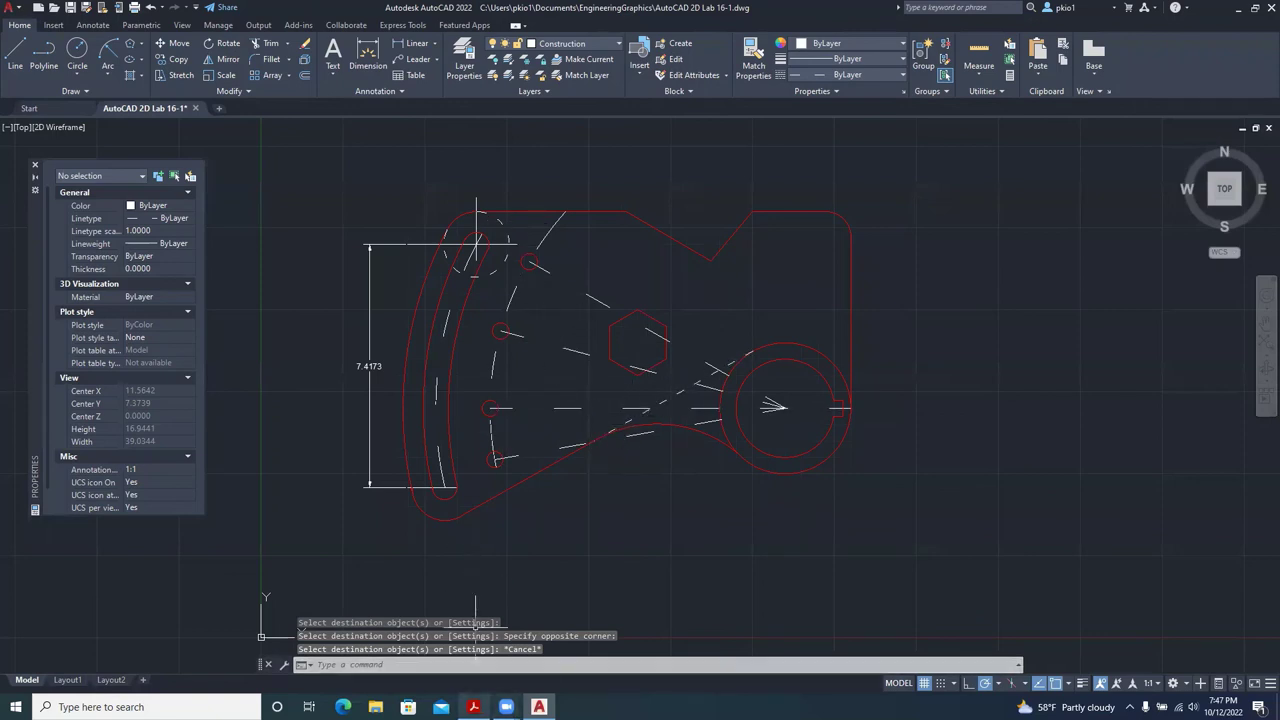
Check Figure Step 1B in Acrobat, return to AutoCAD, and add a horizontal linear dimension above the upper edge from the plate's right side to the notch.
{"action": "left_click", "coordinate": [474, 706]}
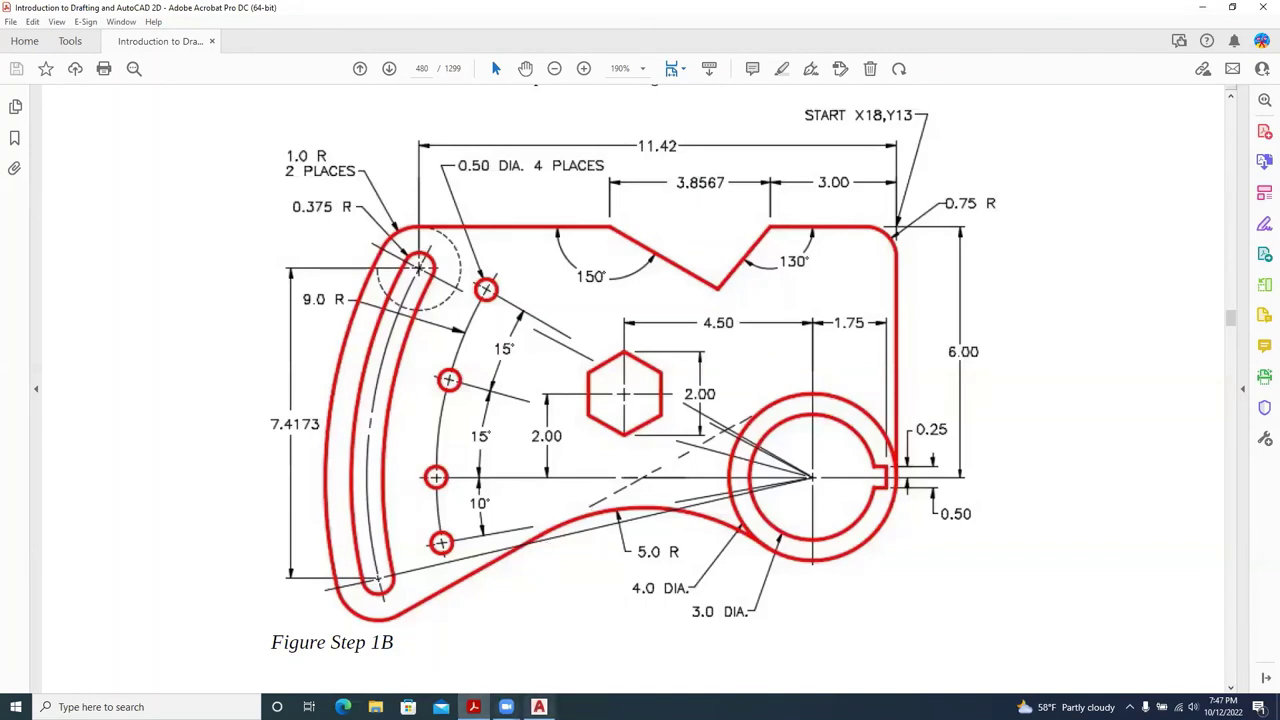
{"action": "key", "text": "alt+Tab"}
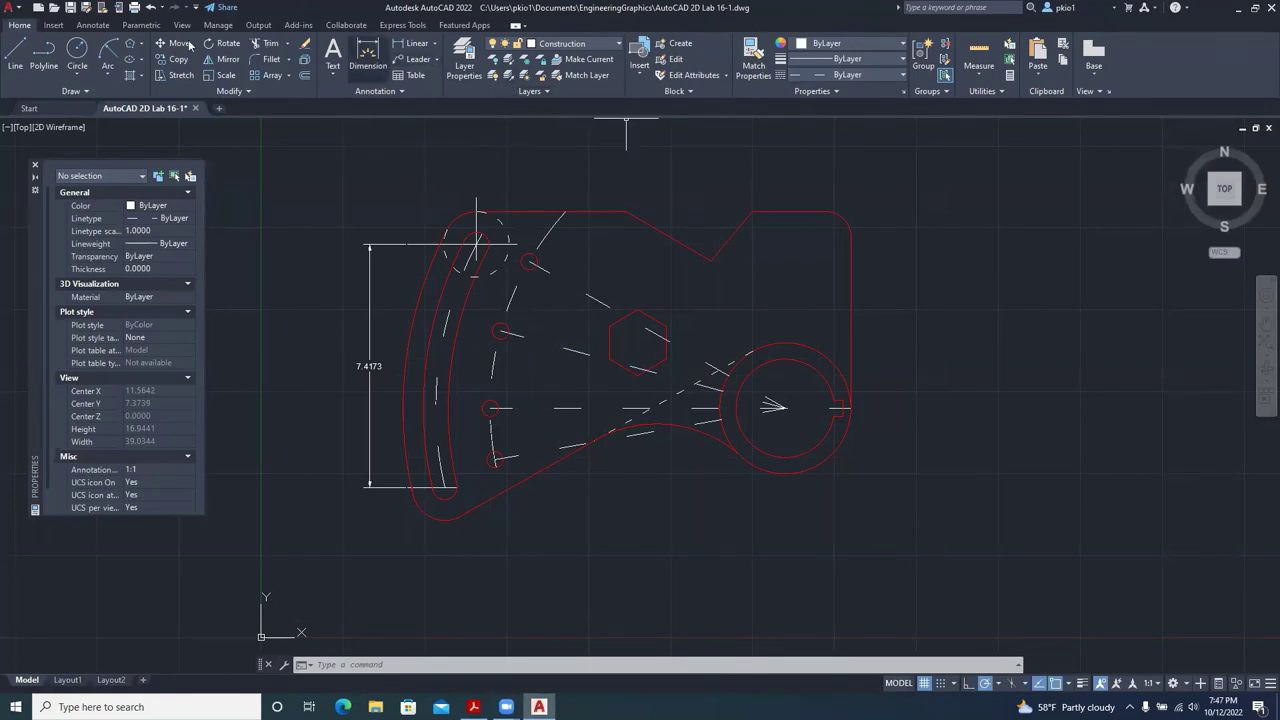
{"action": "left_click", "coordinate": [93, 26]}
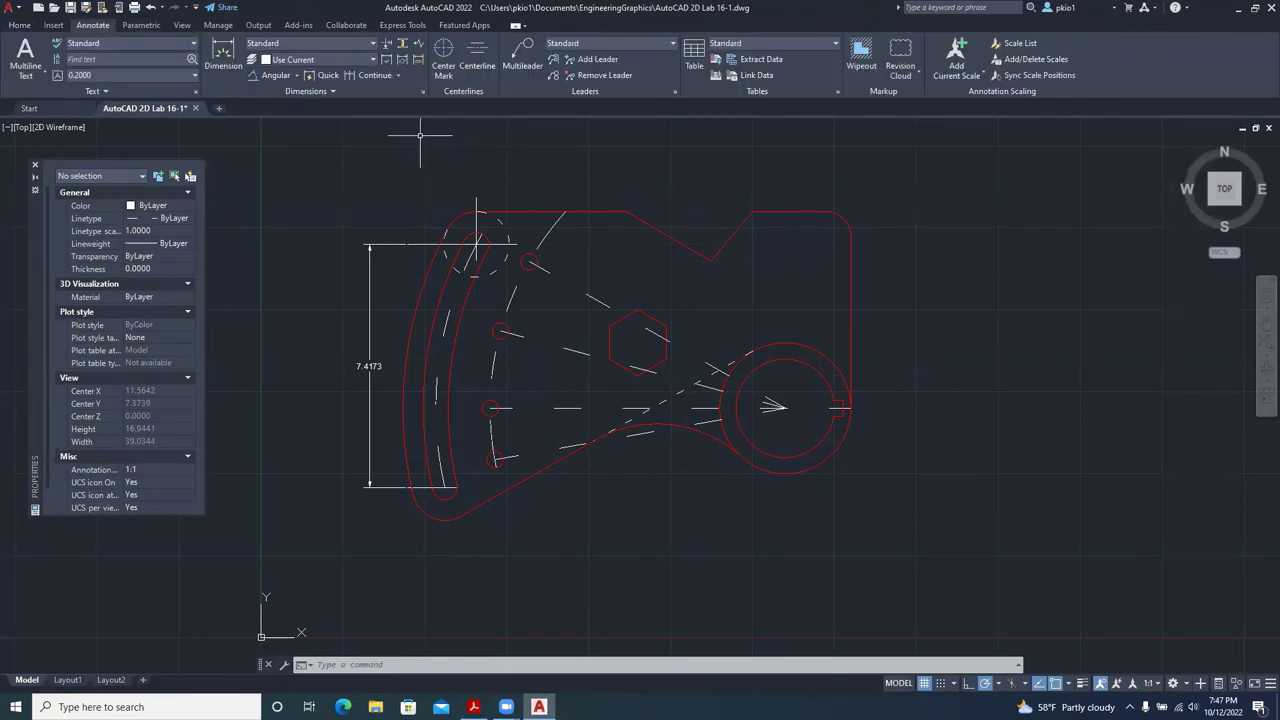
{"action": "left_click", "coordinate": [297, 83]}
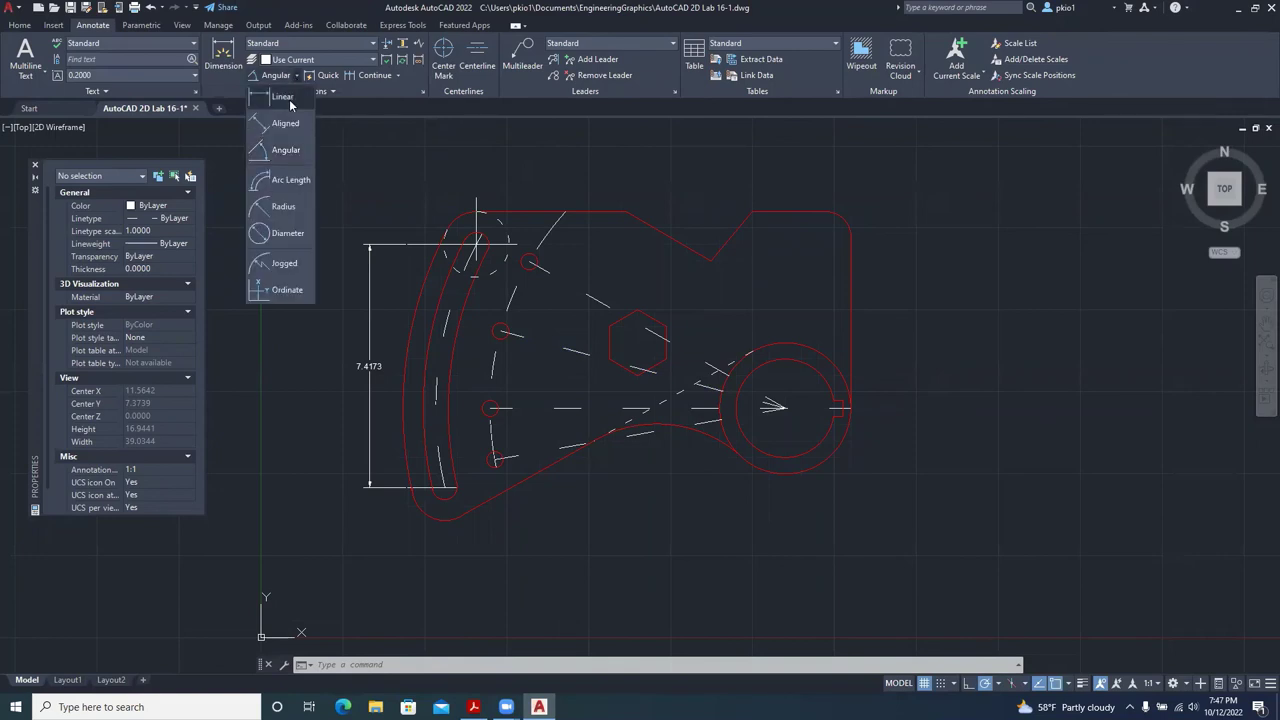
{"action": "left_click", "coordinate": [290, 104]}
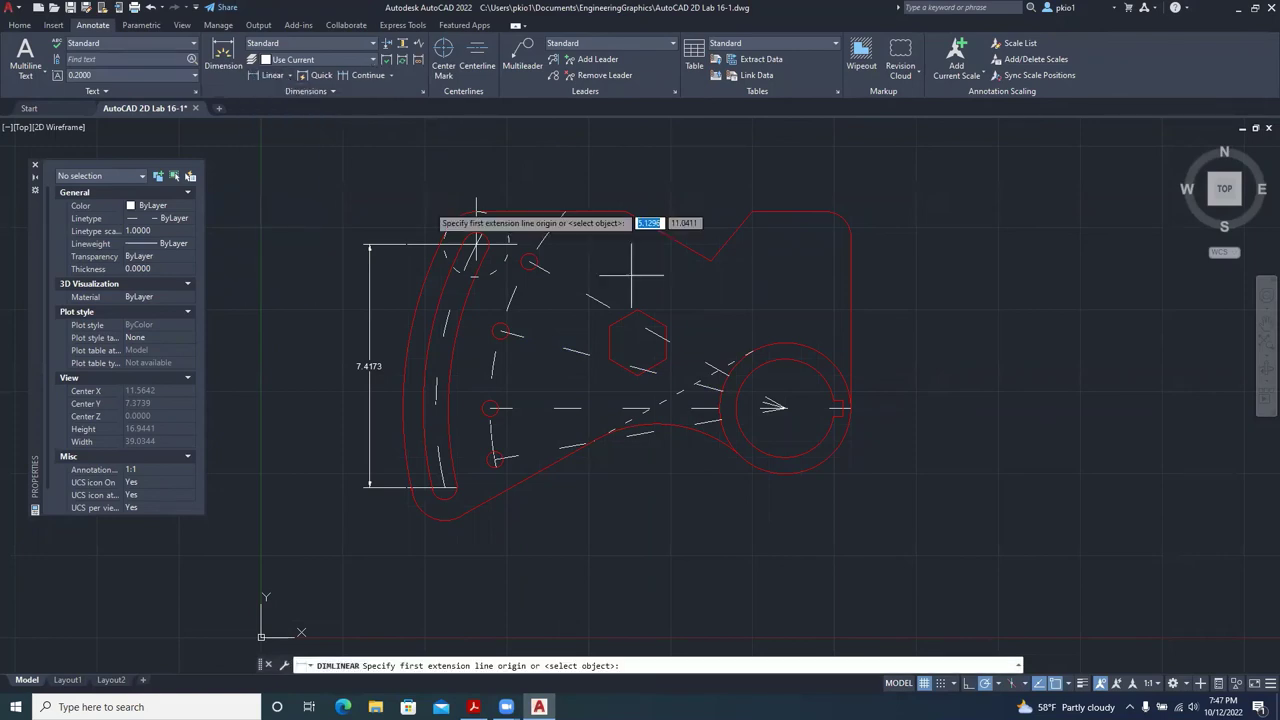
{"action": "left_click", "coordinate": [851, 252]}
{"action": "left_click", "coordinate": [752, 212]}
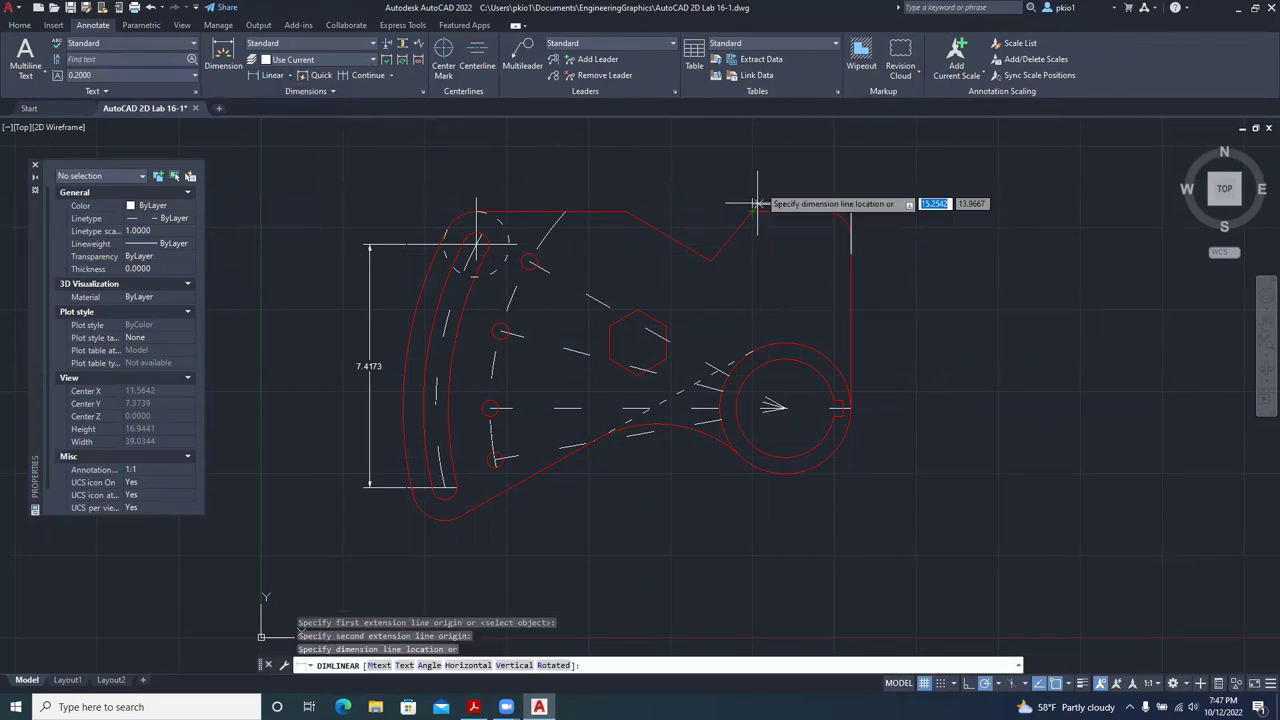
{"action": "left_click", "coordinate": [754, 170]}
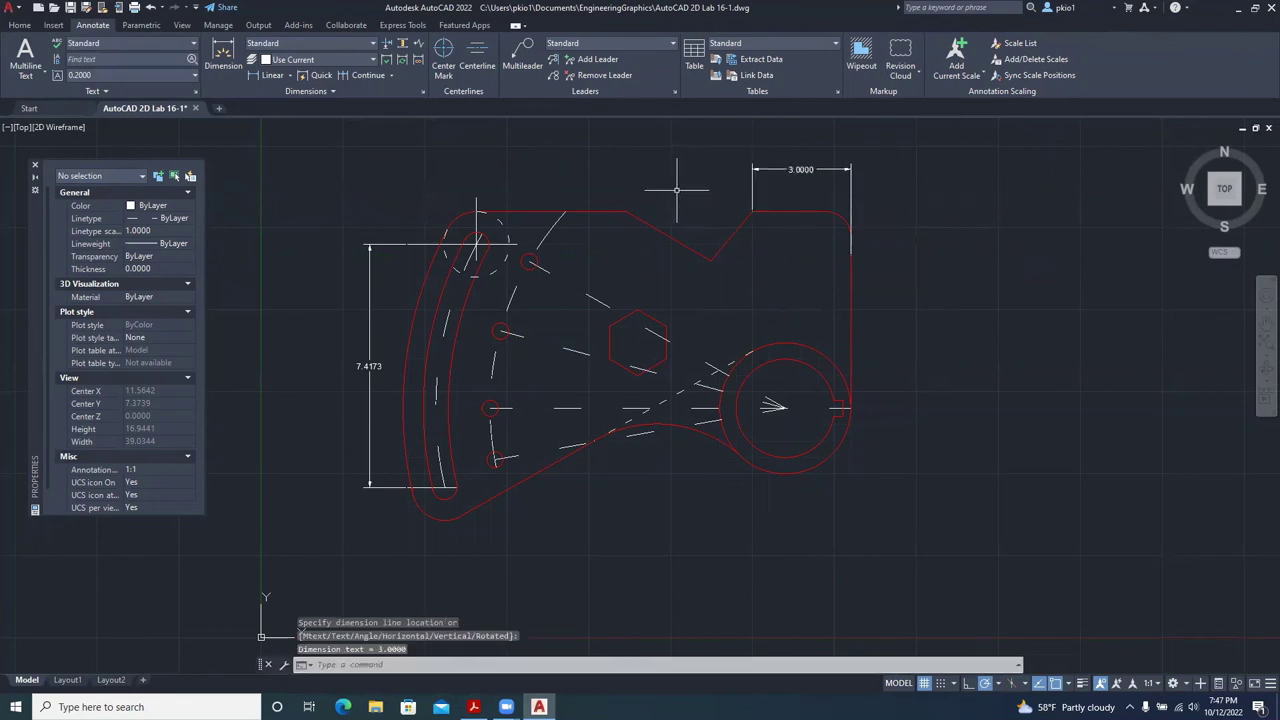
Continue the dimension chain across the notch to its far corner and on to the upper edge's end above the slot's centre.
{"action": "left_click", "coordinate": [365, 76]}
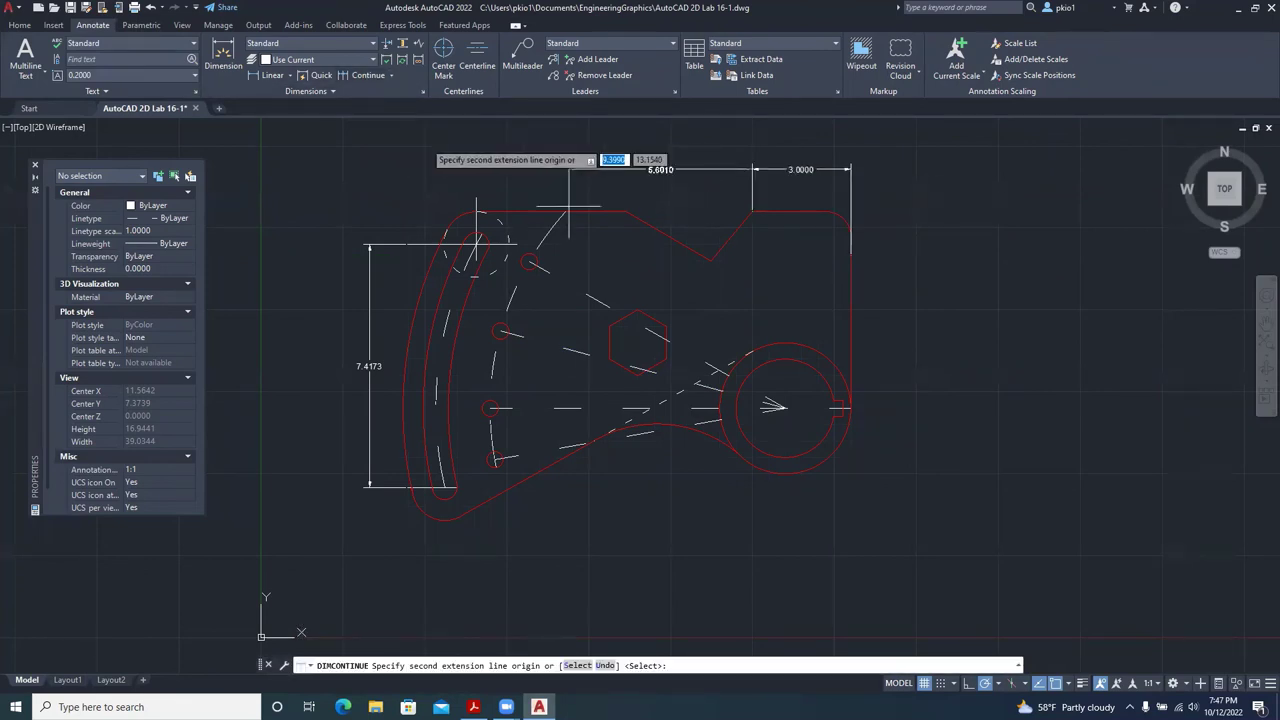
{"action": "left_click", "coordinate": [626, 212]}
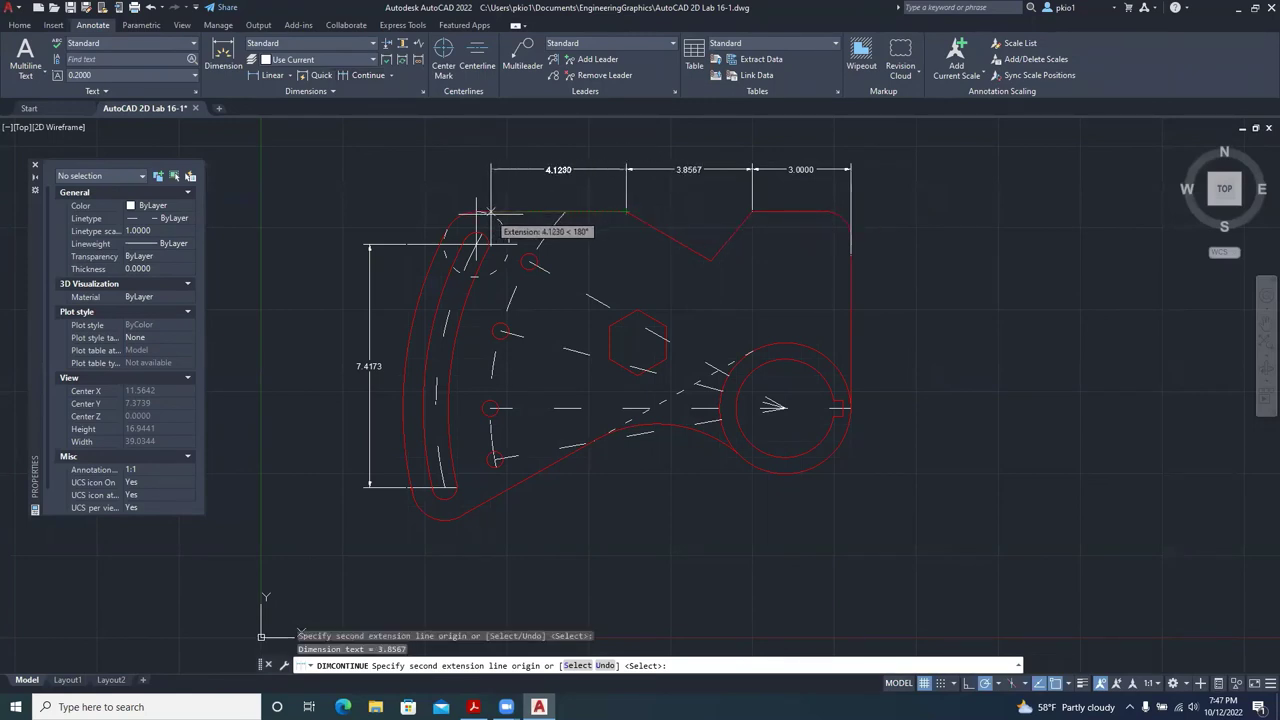
{"action": "left_click", "coordinate": [476, 212]}
{"action": "key", "text": "Escape"}
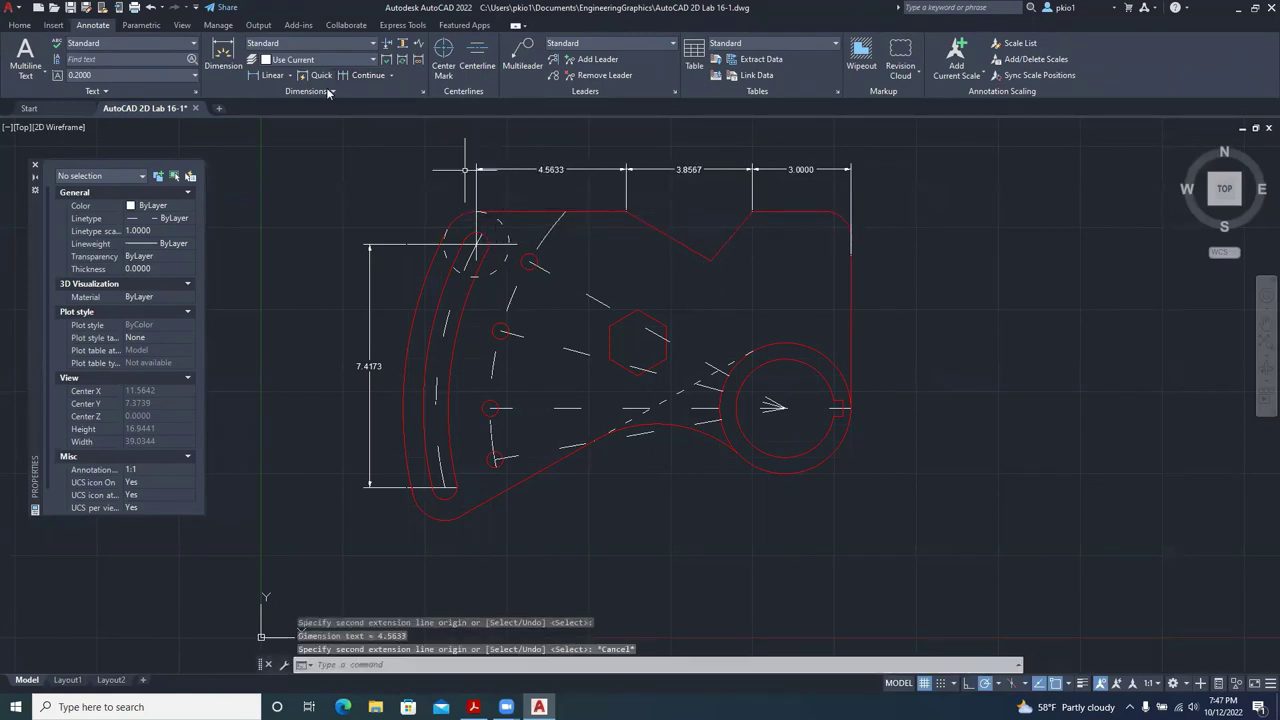
Add an overall horizontal linear dimension above the dimension chain, from the plate's right side to the centre of the slot's upper end.
{"action": "left_click", "coordinate": [270, 79]}
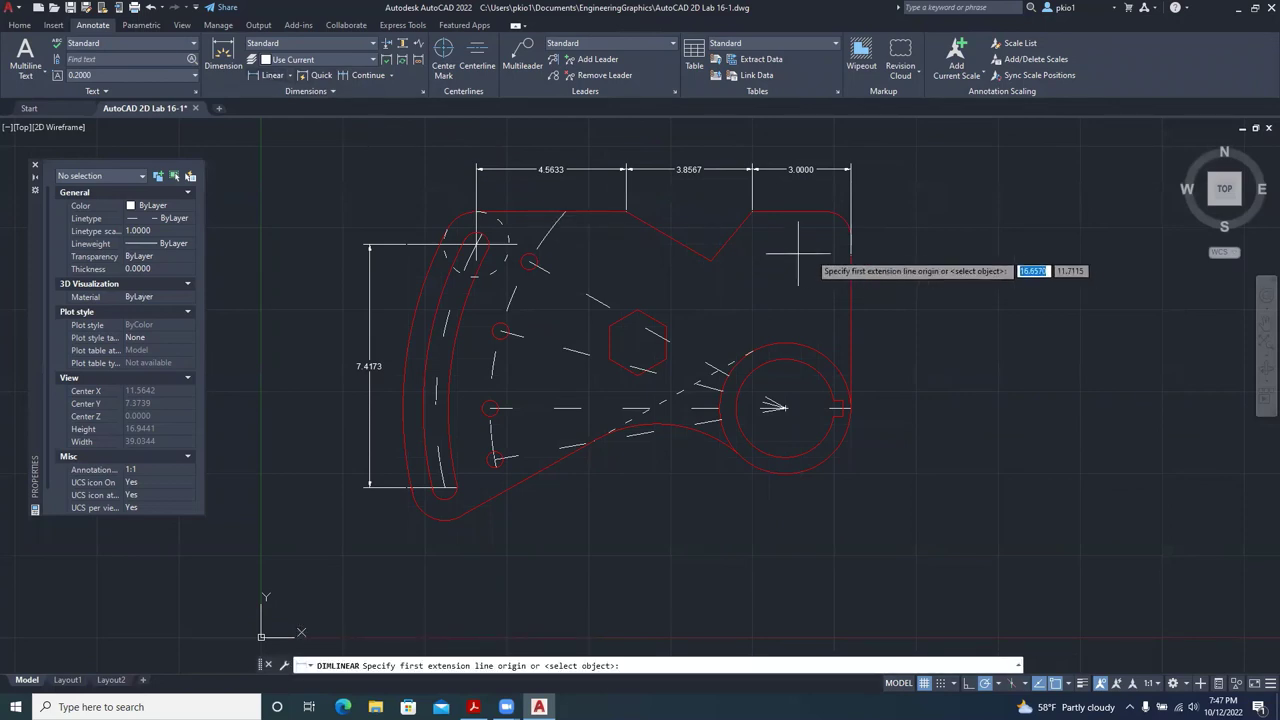
{"action": "left_click", "coordinate": [850, 256]}
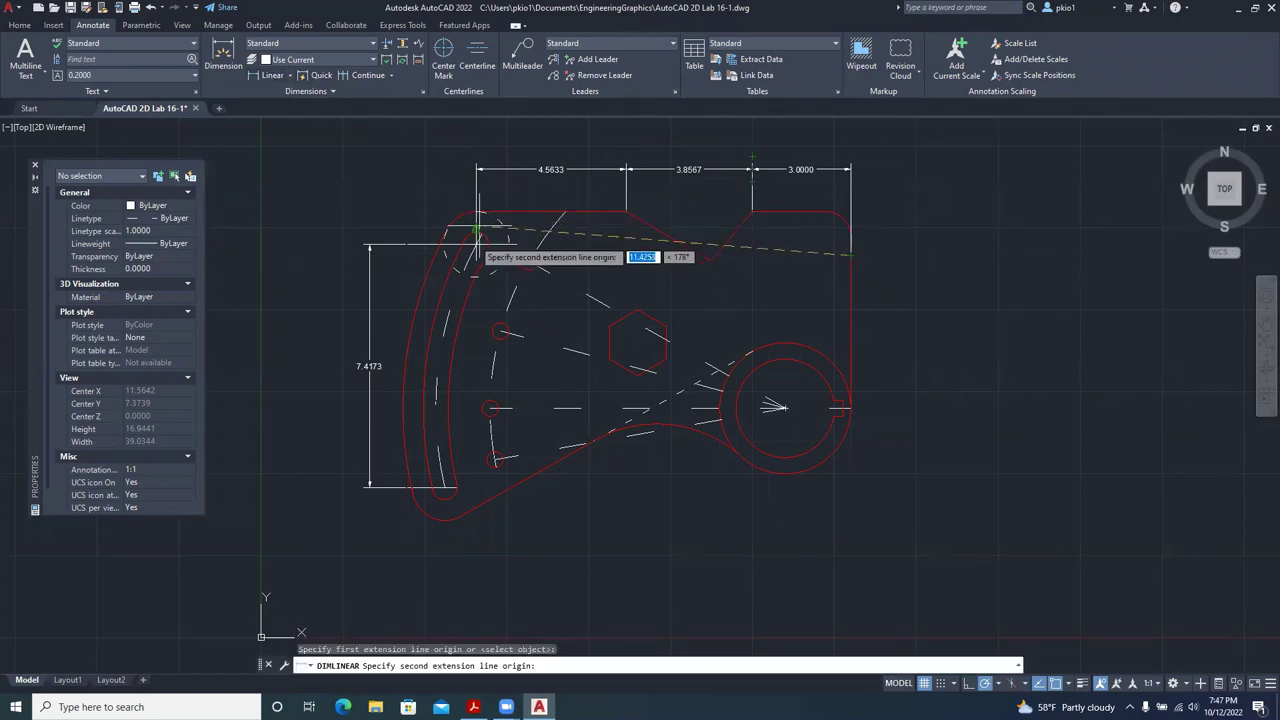
{"action": "left_click", "coordinate": [476, 242]}
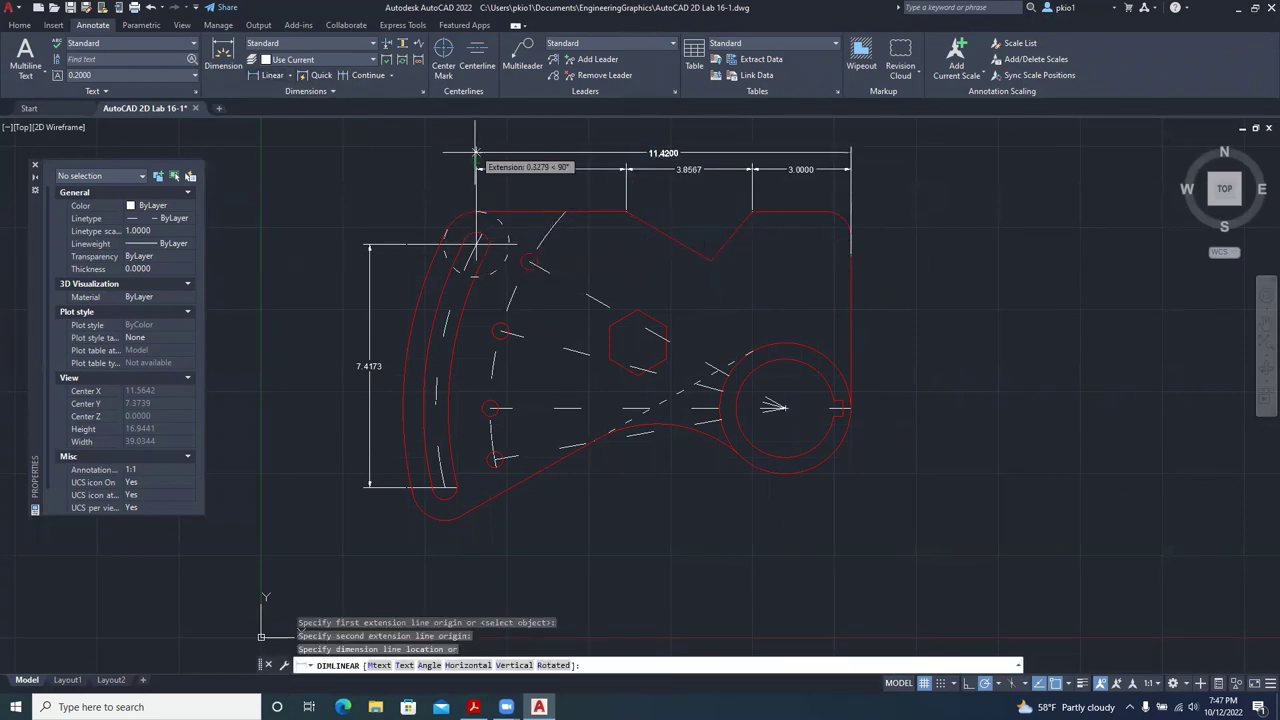
{"action": "left_click", "coordinate": [485, 144]}
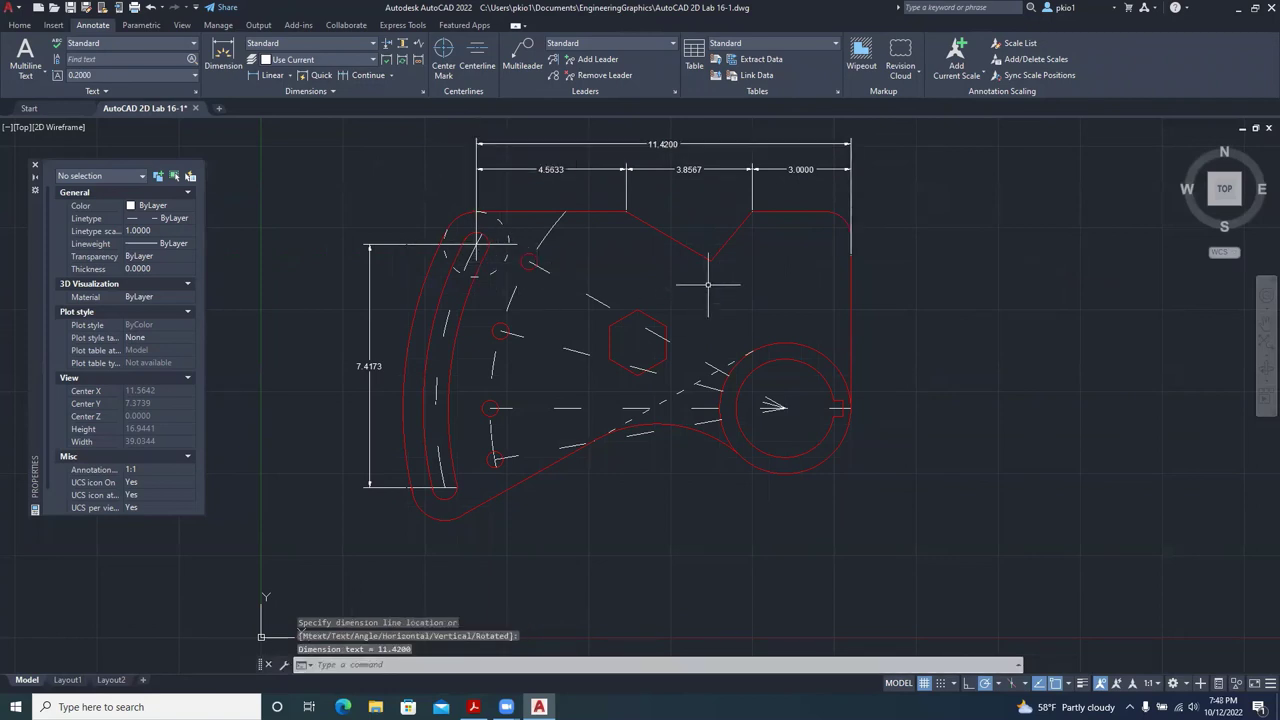
Add a vertical linear dimension beside the plate's right side, from the upper edge down to the large circle's centre level.
{"action": "key", "text": "Return"}
{"action": "left_click", "coordinate": [806, 212]}
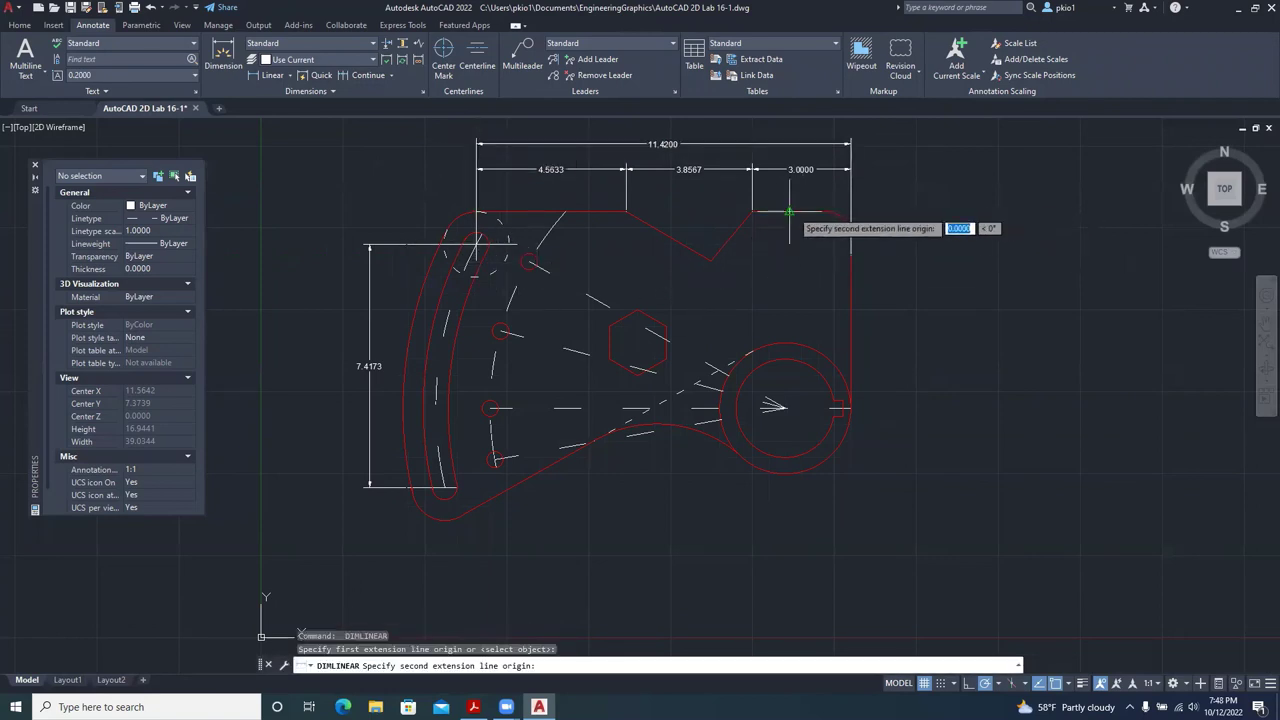
{"action": "left_click", "coordinate": [850, 408]}
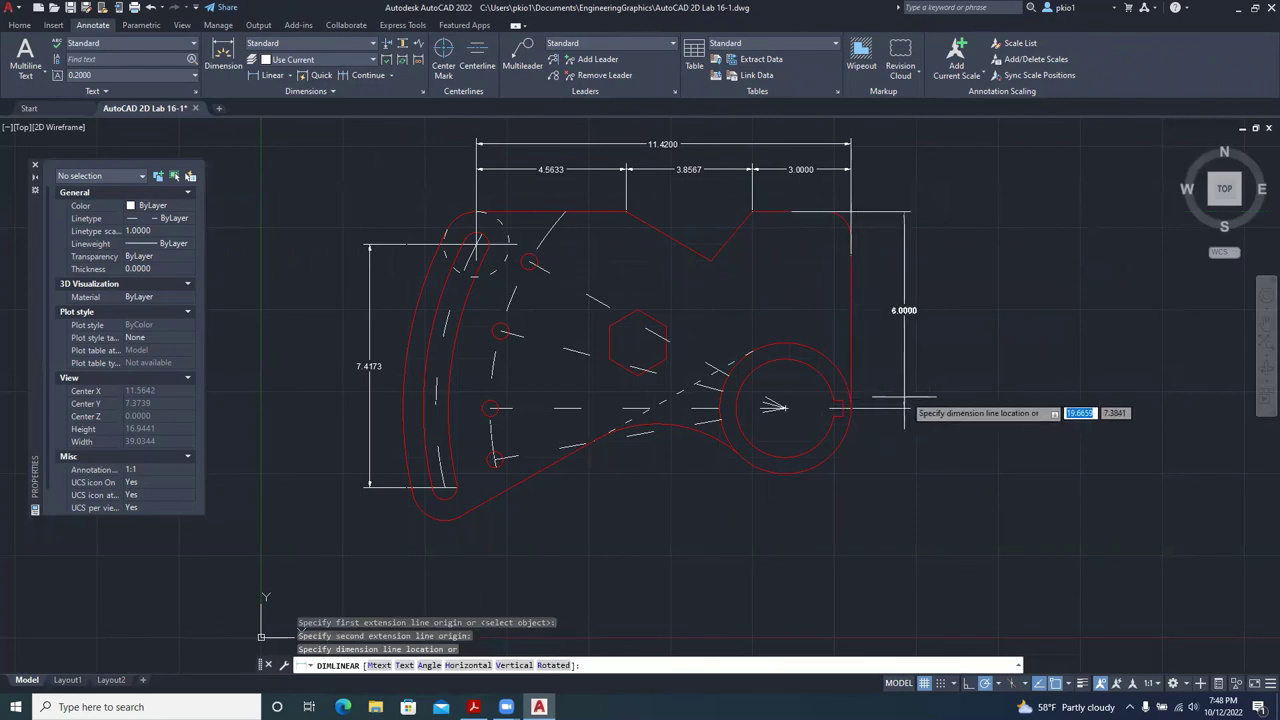
{"action": "left_click", "coordinate": [905, 392]}
Dimension the hexagon's centre horizontally to the large circle's centre and vertically to the centre of the third small hole from the top.
{"action": "key", "text": "Return"}
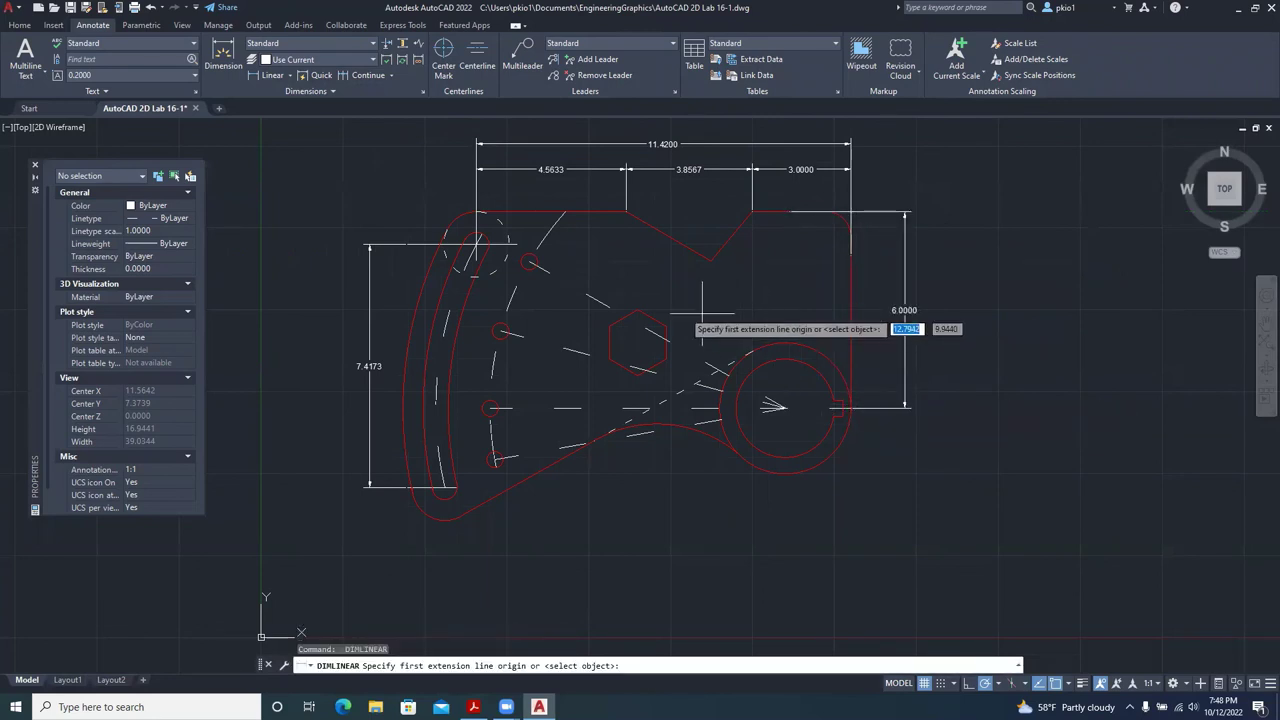
{"action": "left_click", "coordinate": [637, 342]}
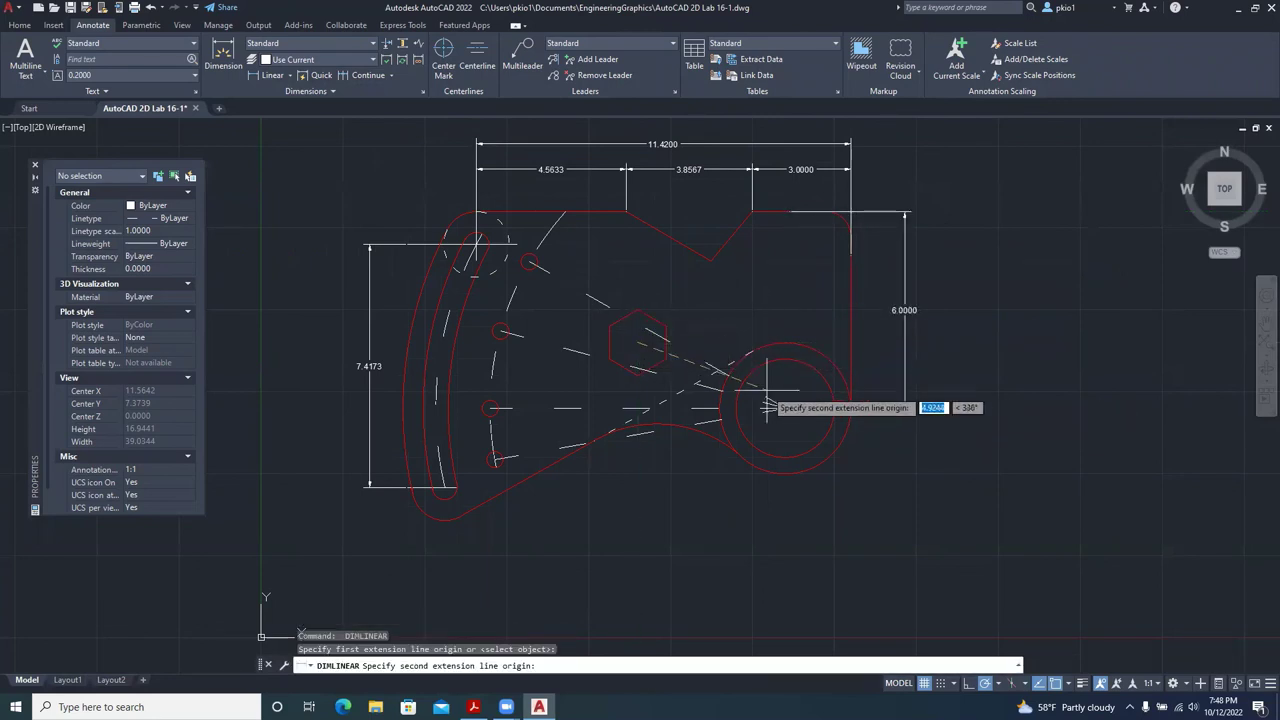
{"action": "left_click", "coordinate": [785, 408]}
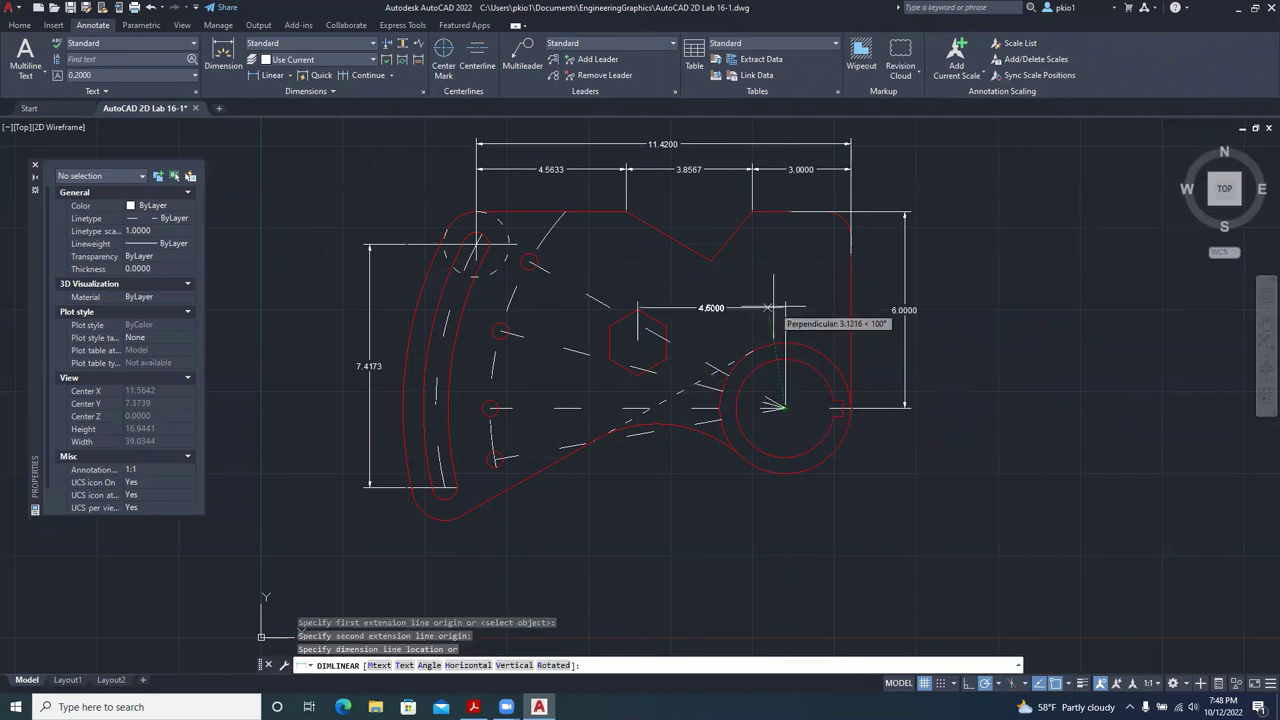
{"action": "left_click", "coordinate": [765, 291]}
{"action": "key", "text": "Return"}
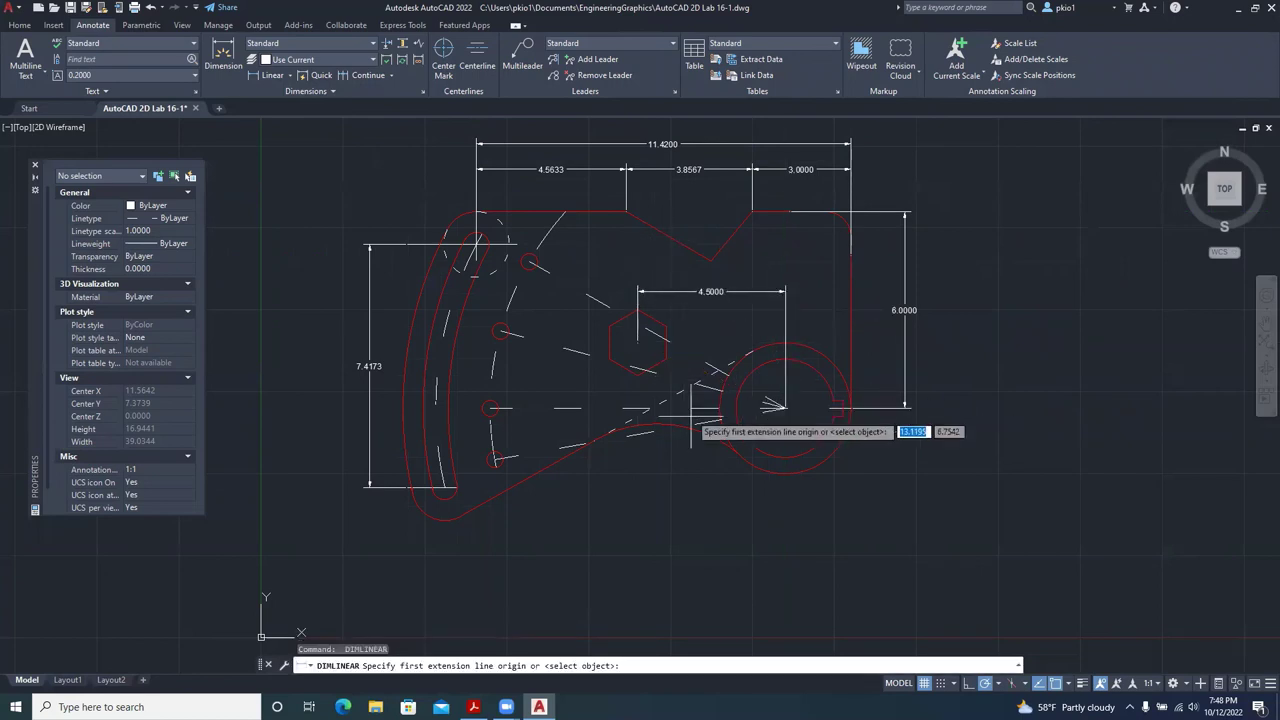
{"action": "left_click", "coordinate": [490, 408]}
{"action": "left_click", "coordinate": [637, 342]}
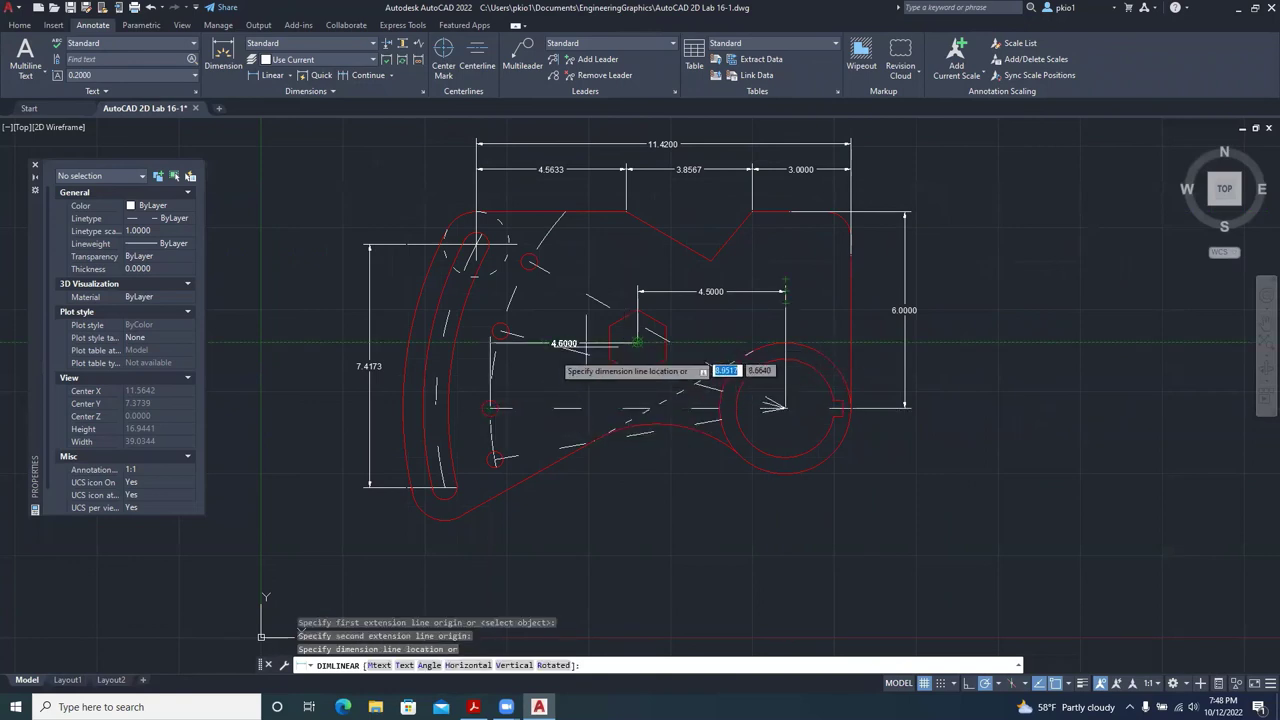
{"action": "left_click", "coordinate": [591, 375]}
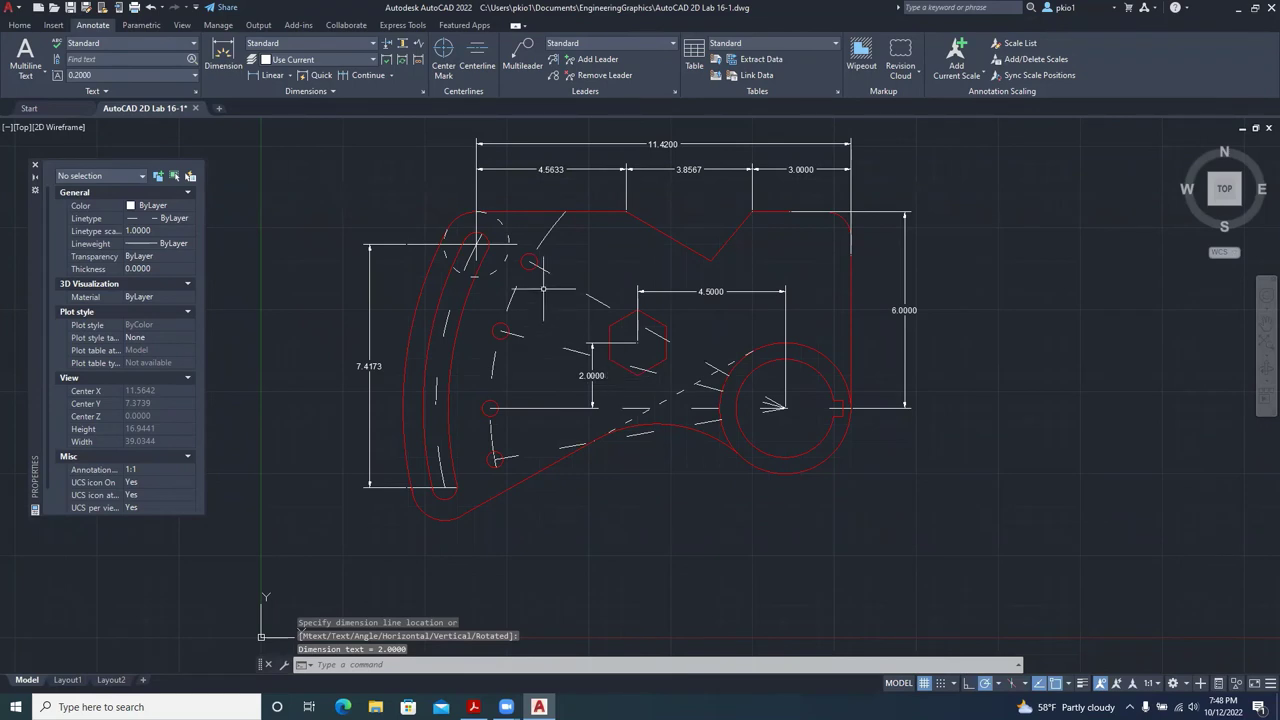
Add radius dimensions to the plate's rounded upper-left corner and the slot's upper end arc, with both texts outside the corner.
{"action": "left_click", "coordinate": [290, 78]}
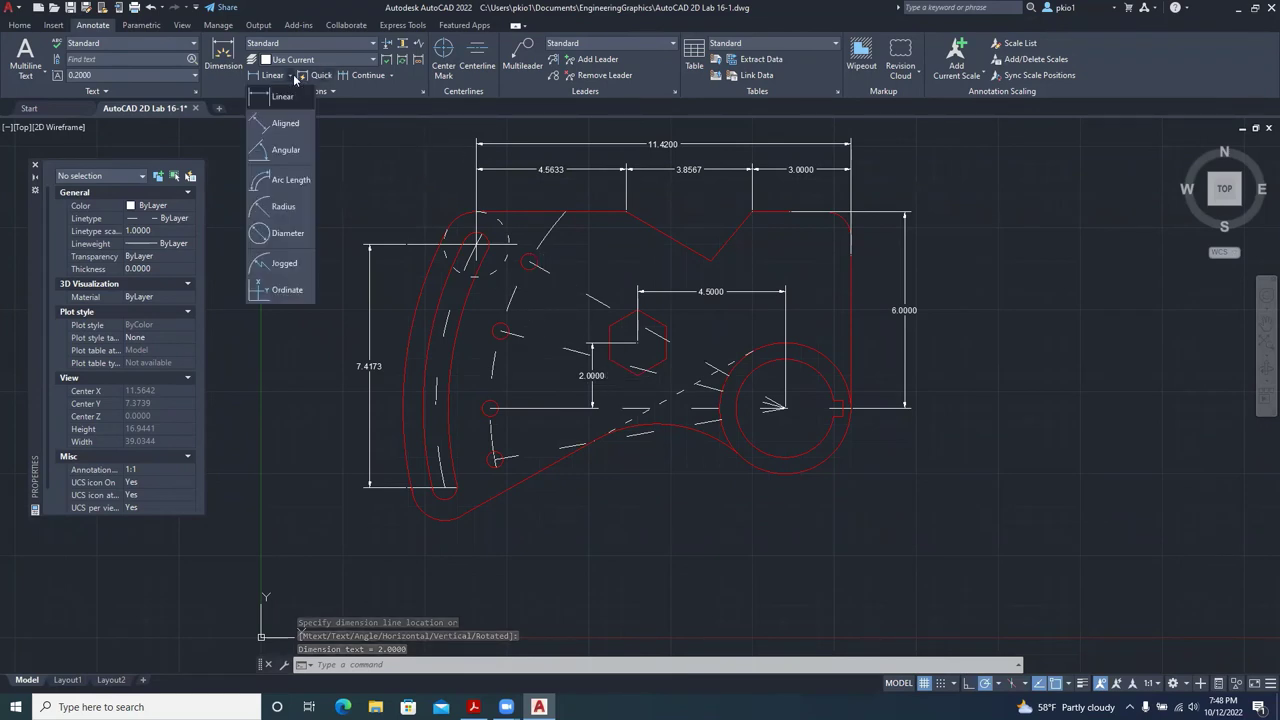
{"action": "left_click", "coordinate": [286, 207]}
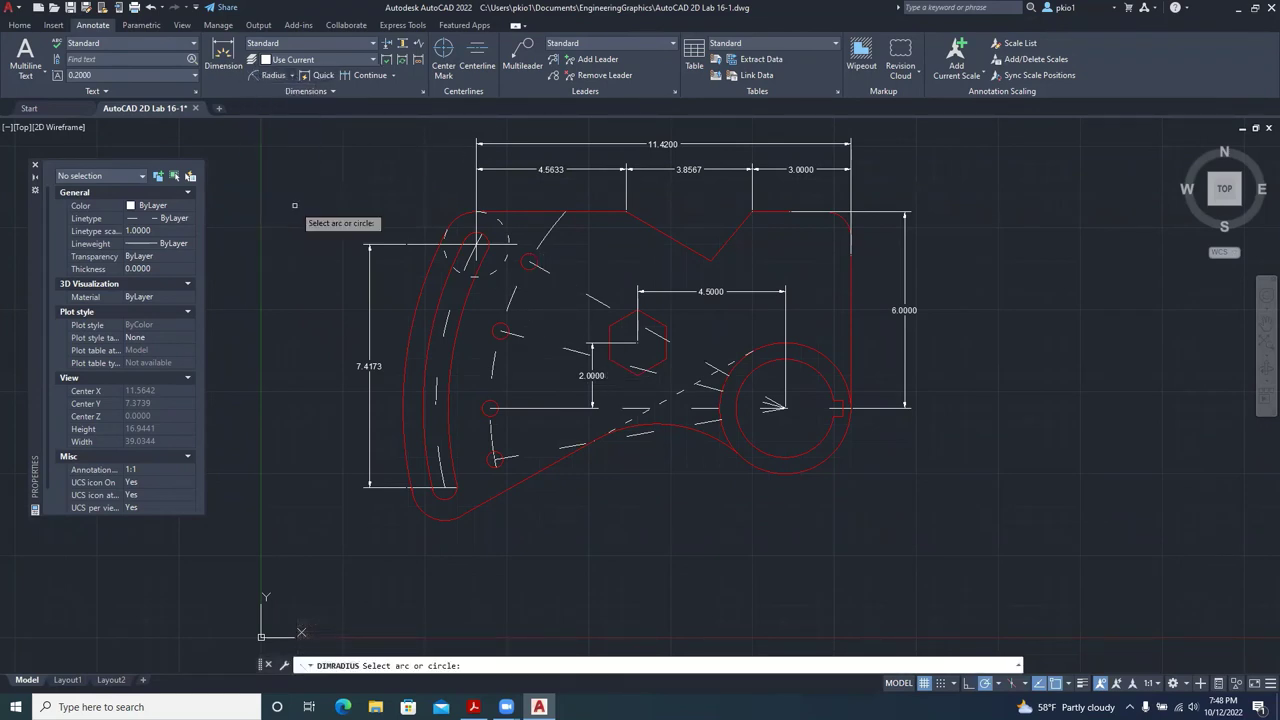
{"action": "left_click", "coordinate": [458, 216]}
{"action": "left_click", "coordinate": [460, 200]}
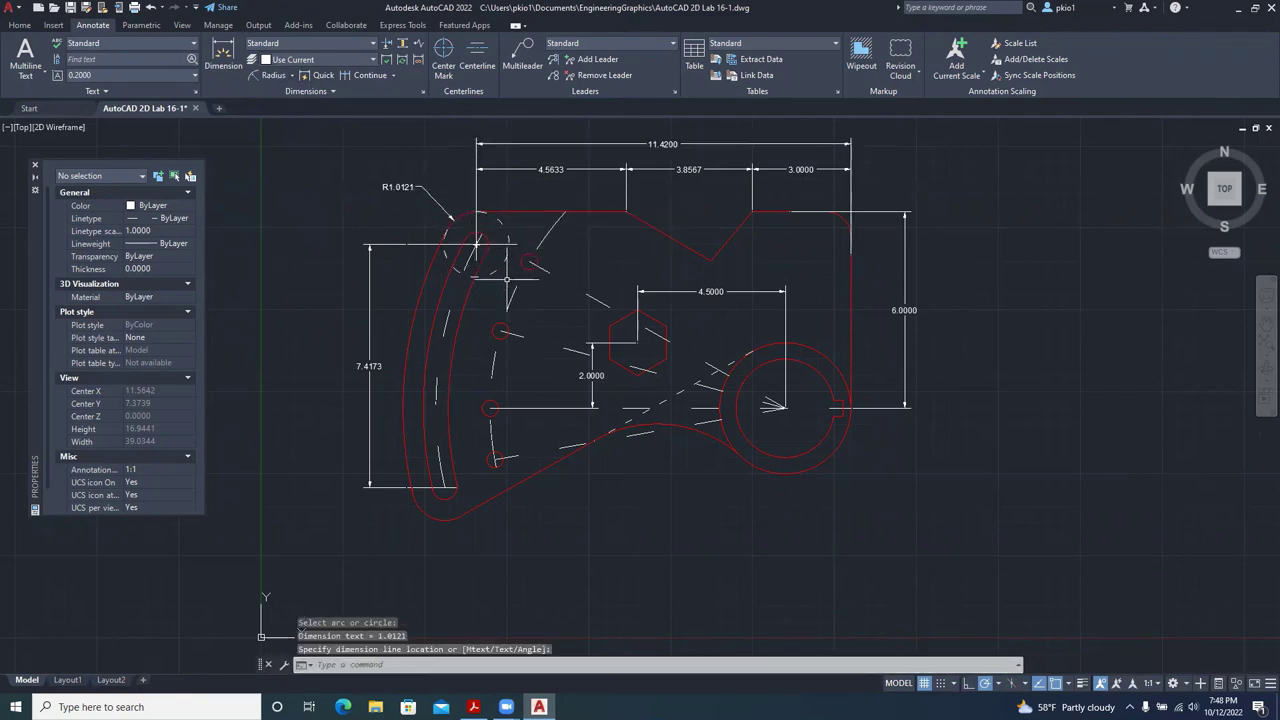
{"action": "key", "text": "Return"}
{"action": "left_click", "coordinate": [472, 248]}
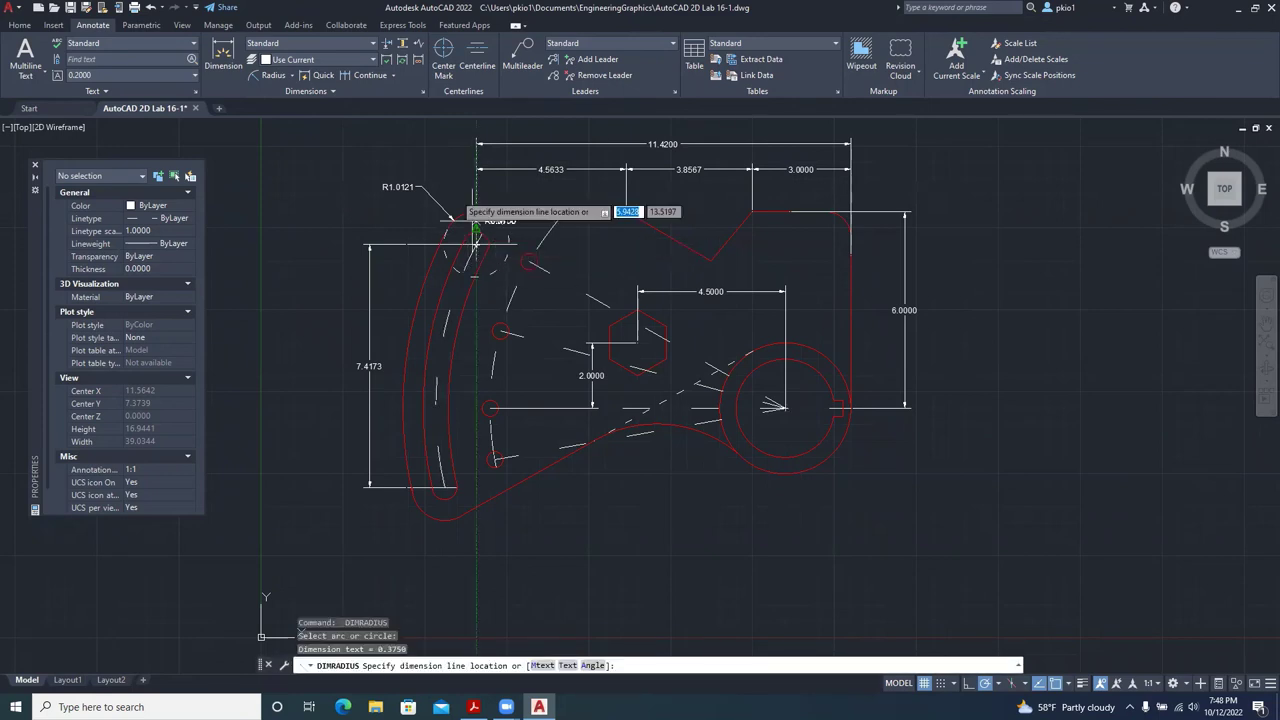
{"action": "left_click", "coordinate": [435, 166]}
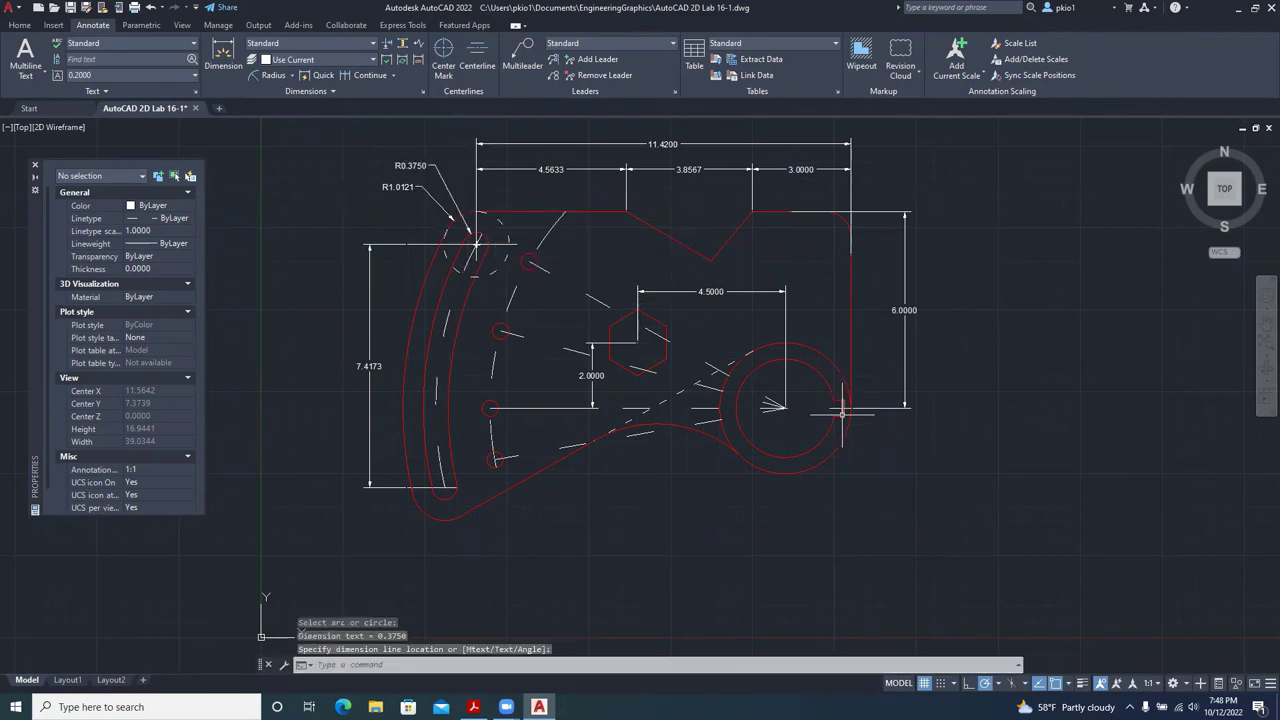
Add radius dimensions to the plate's large outer arc and the concentric keyed hole, placing both texts below and right of the plate.
{"action": "key", "text": "Return"}
{"action": "left_click", "coordinate": [805, 459]}
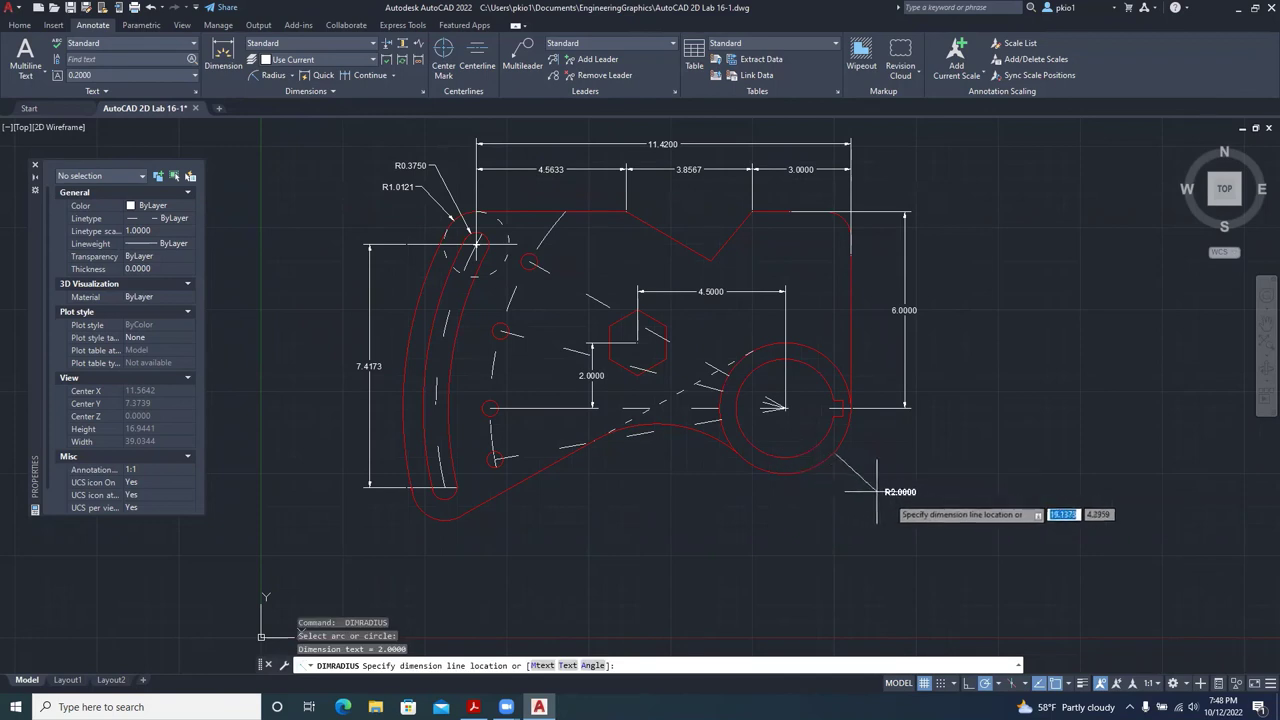
{"action": "left_click", "coordinate": [908, 497]}
{"action": "key", "text": "Return"}
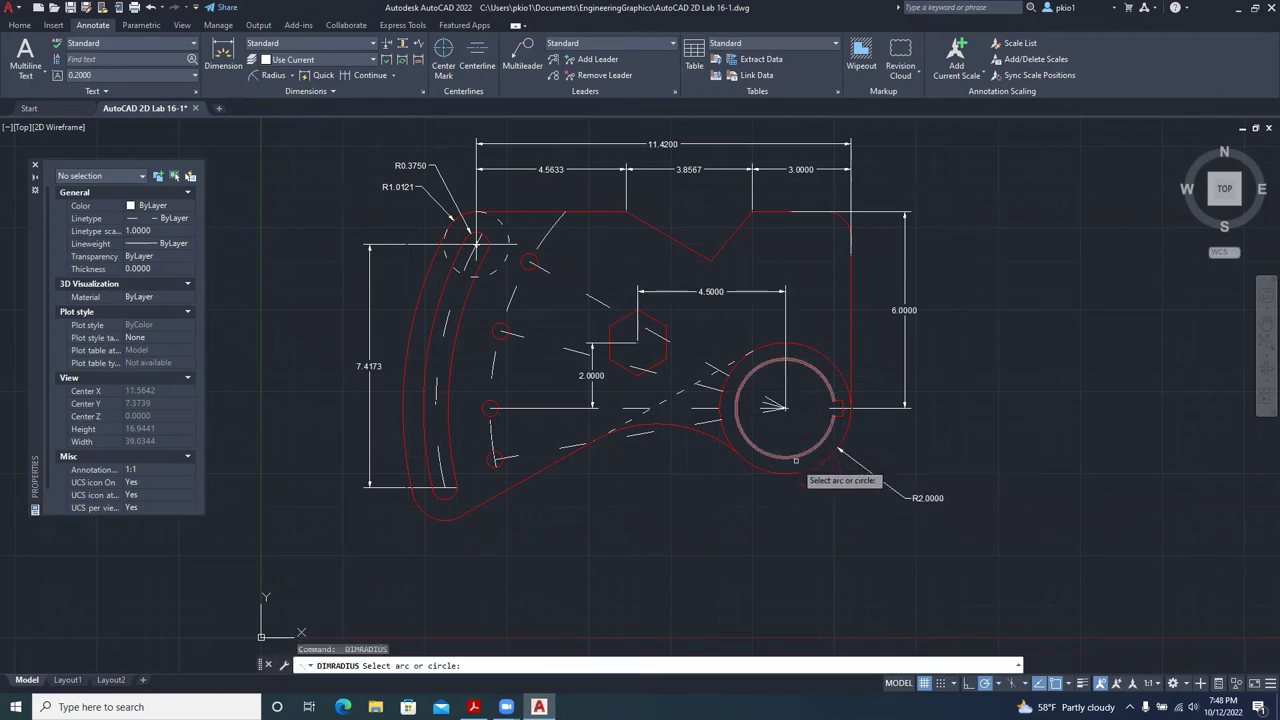
{"action": "left_click", "coordinate": [796, 459]}
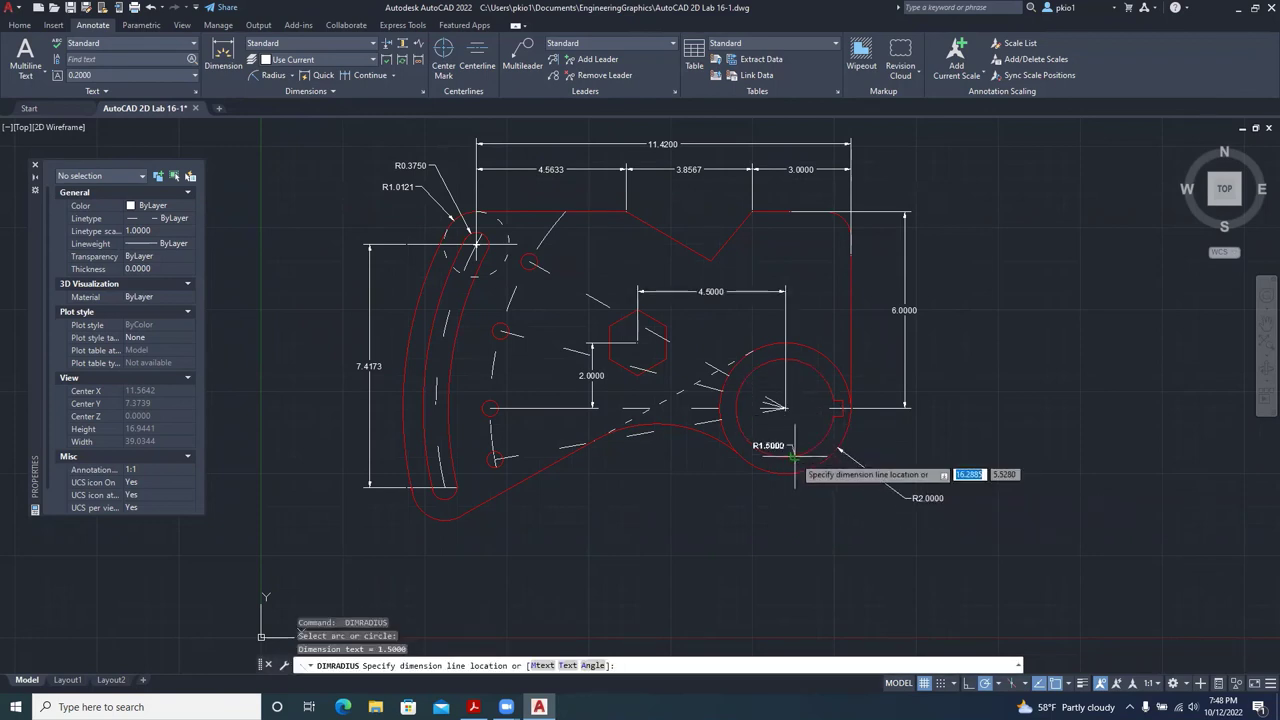
{"action": "left_click", "coordinate": [851, 510]}
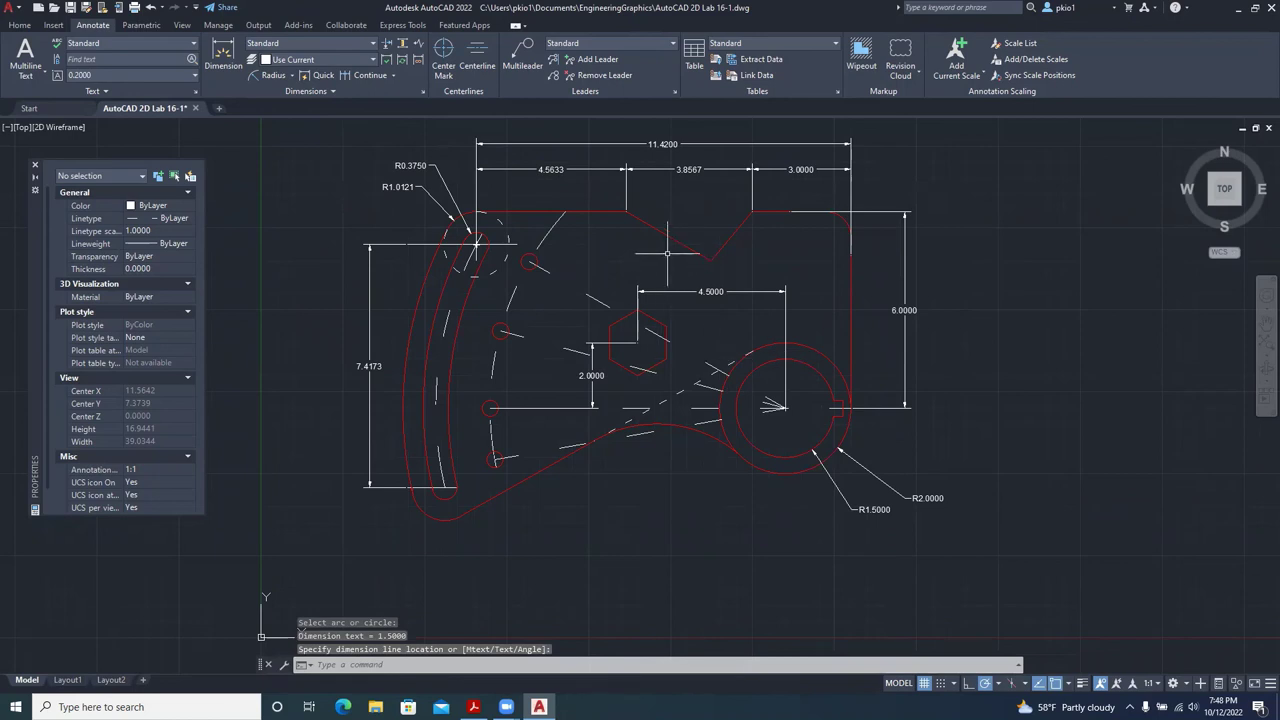